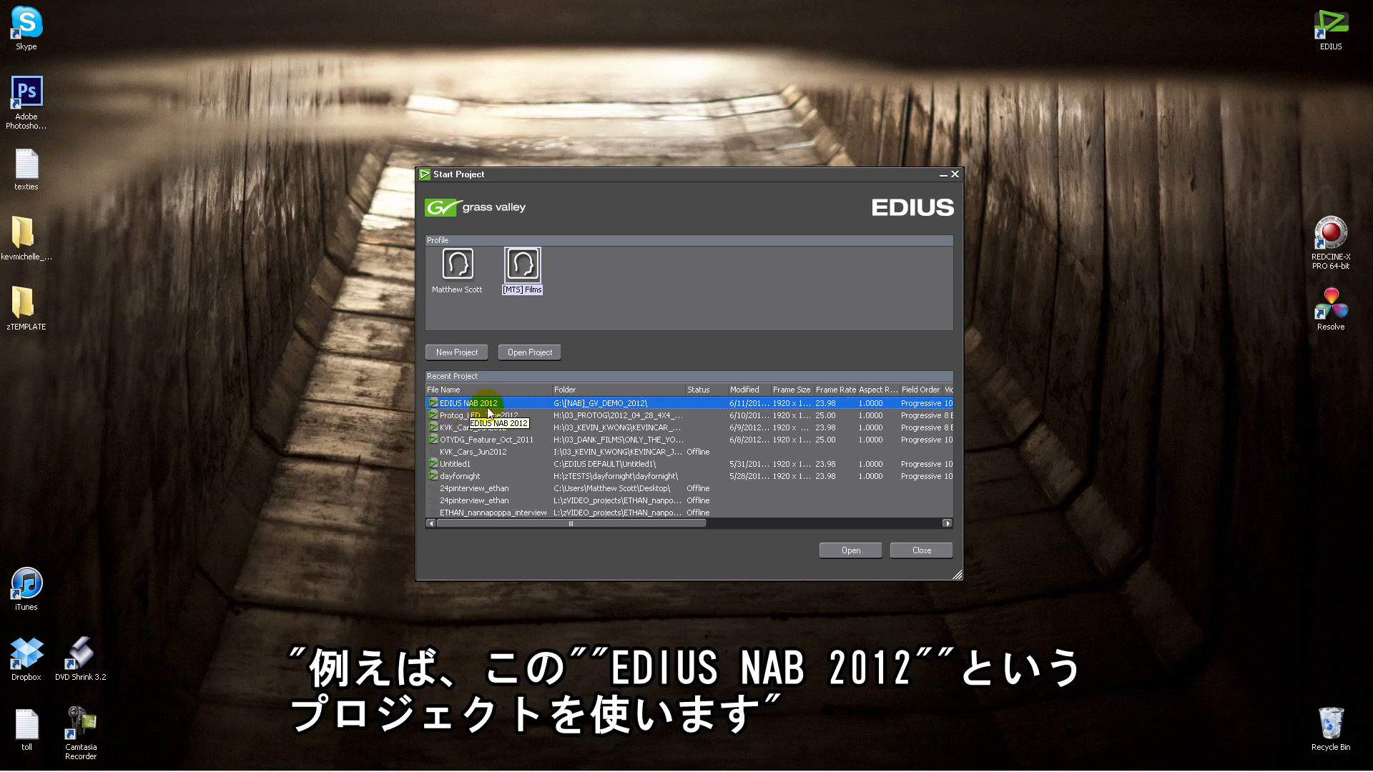
Step: Check the properties of the [NAB]_GV_DEMO_2012 folder on drive G: while browsing for a project, and leave without opening anything
click(536, 353)
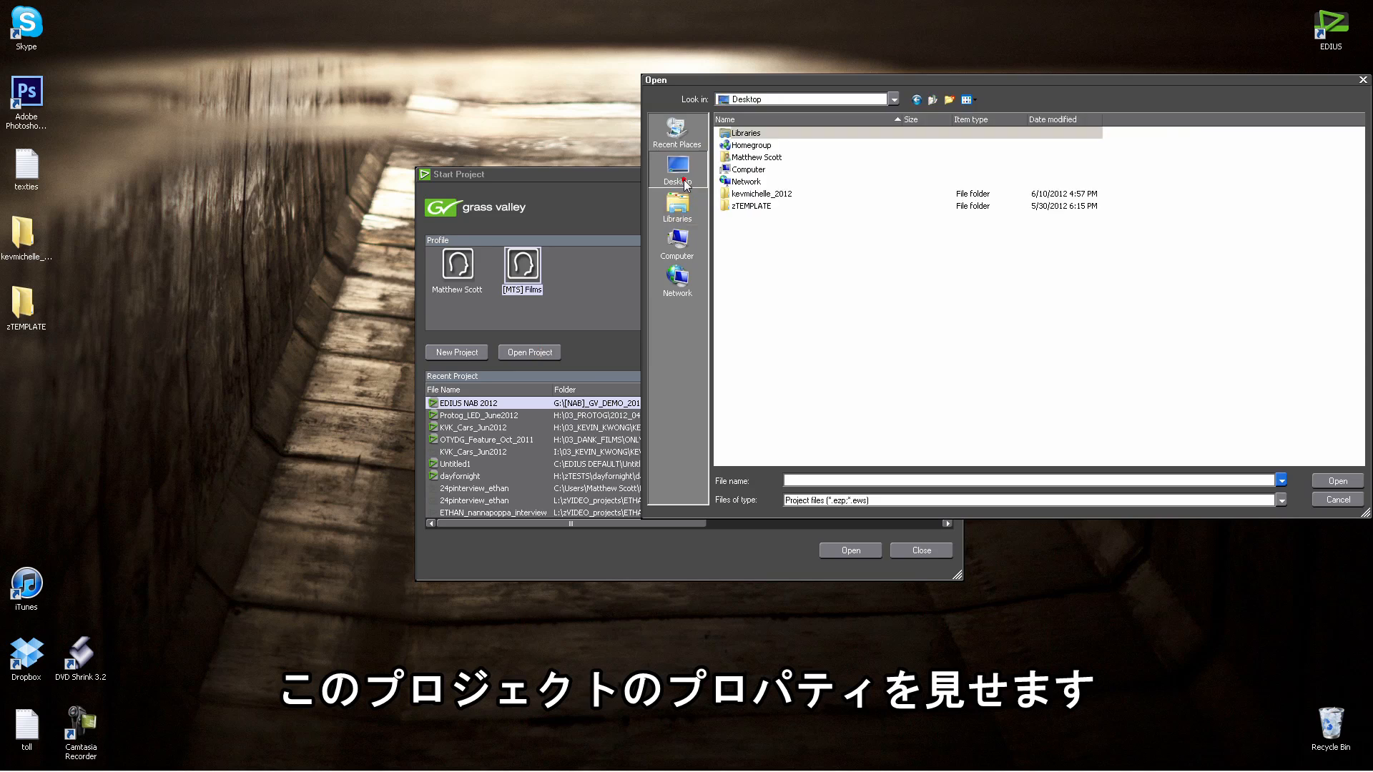
click(772, 100)
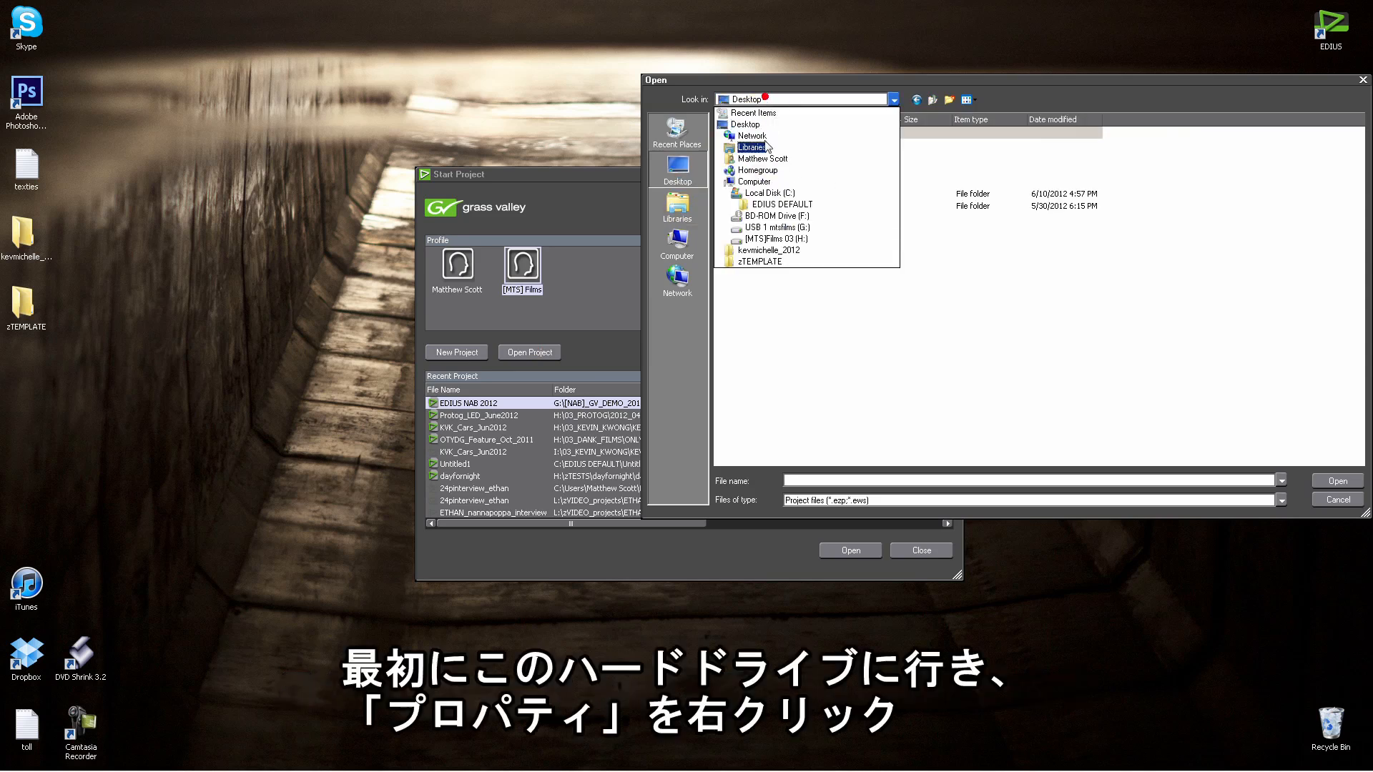
click(776, 227)
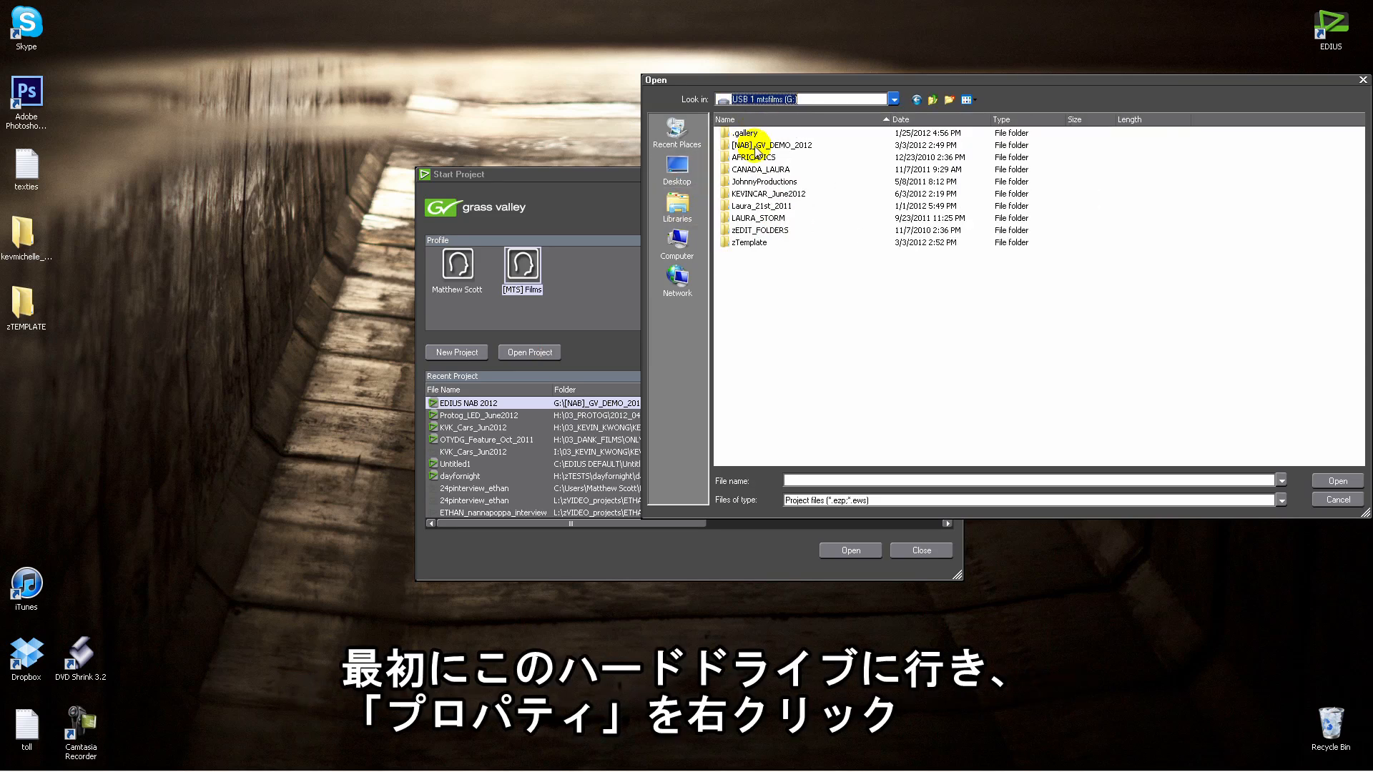
right_click(765, 145)
click(821, 398)
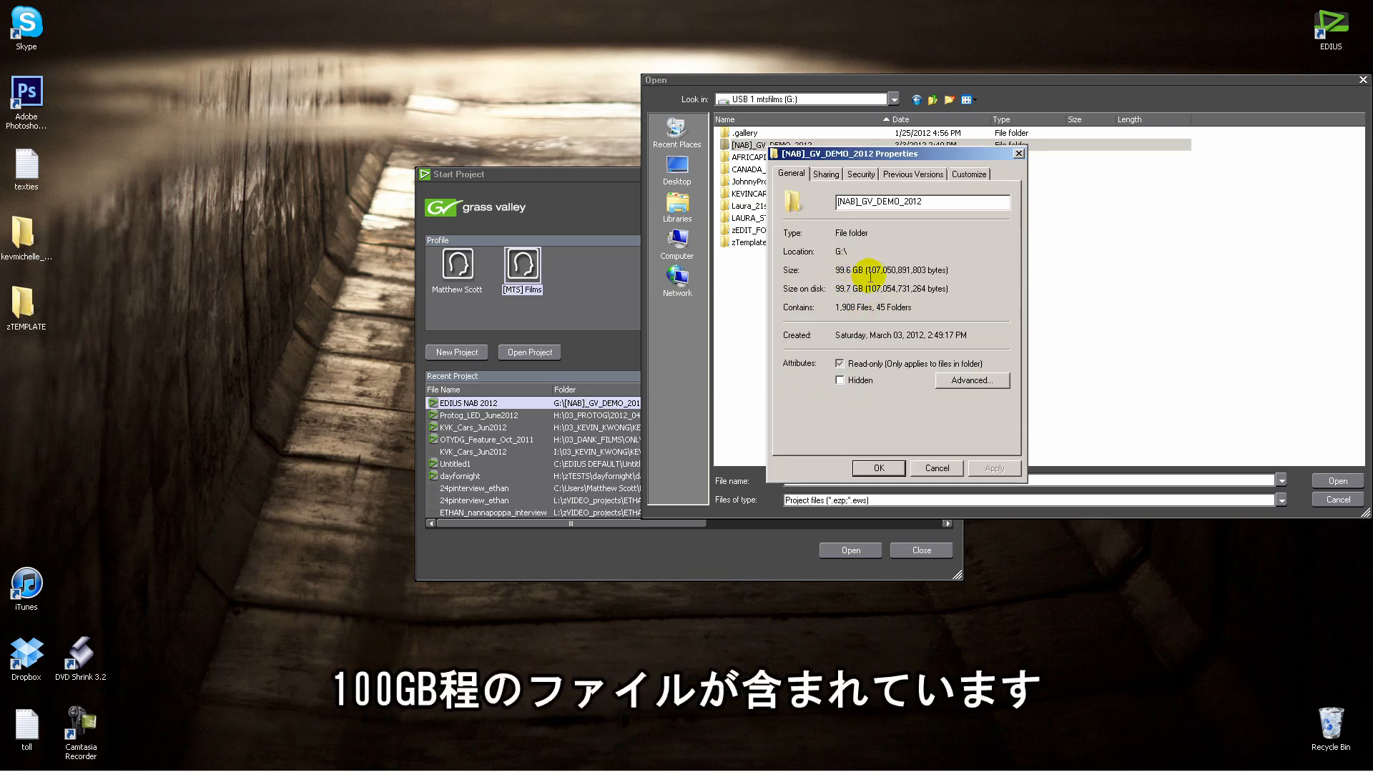
click(930, 468)
mouse_move(736, 150)
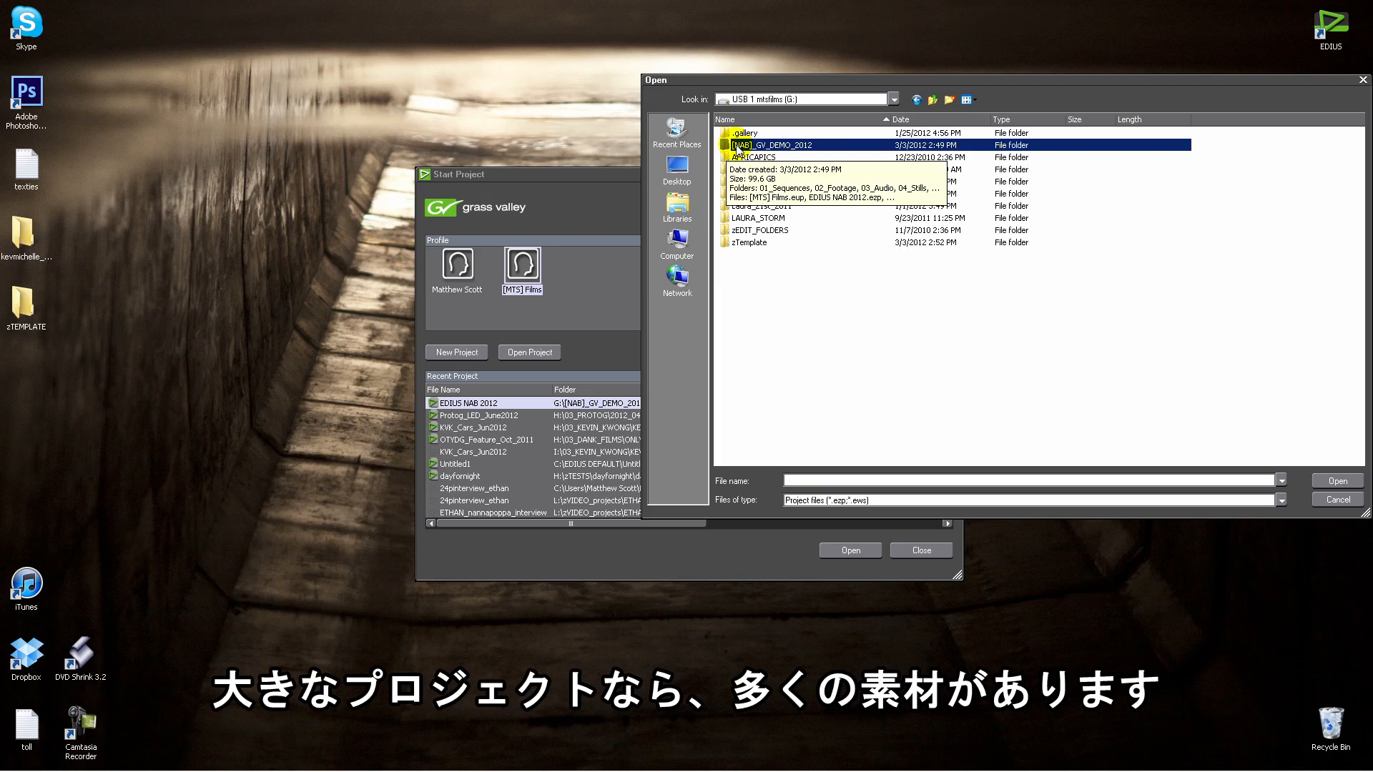
click(1352, 504)
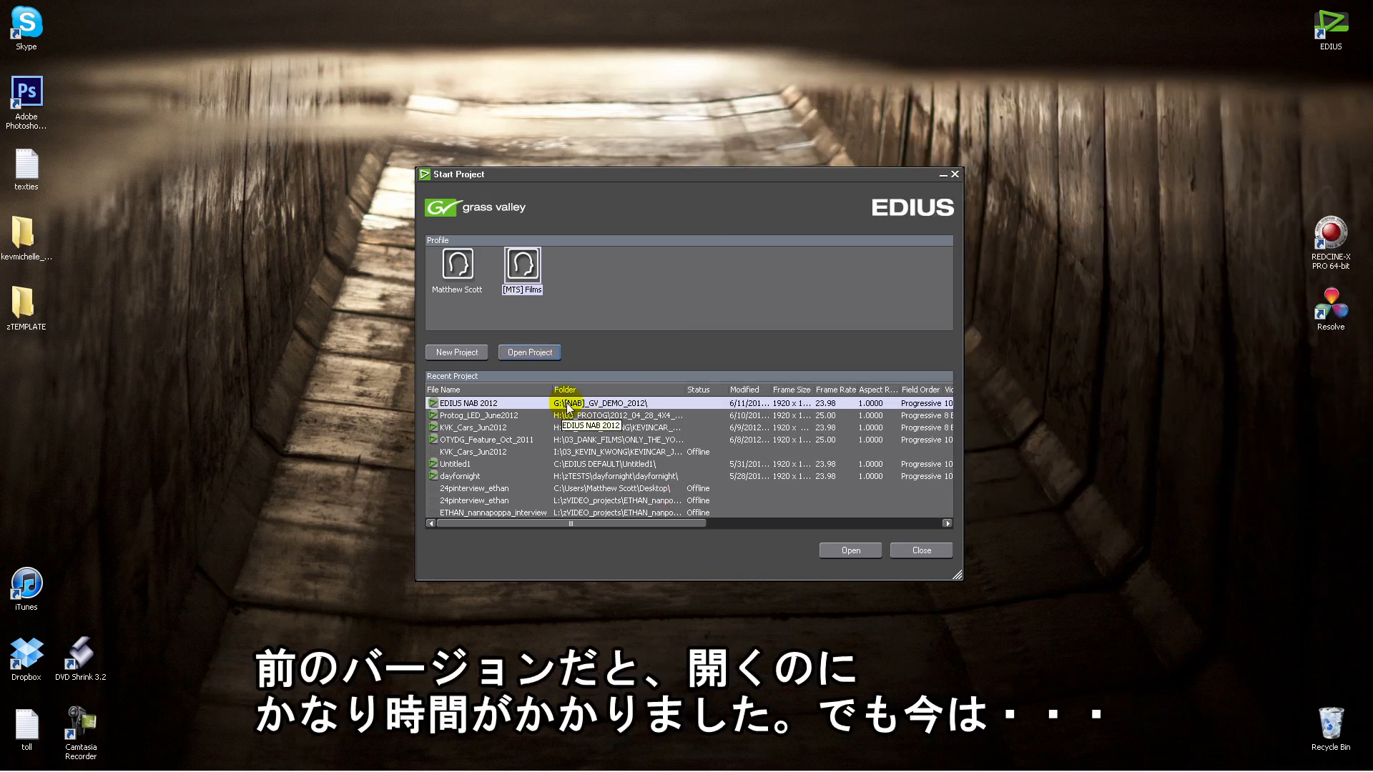
Step: Open the recent project EDIUS NAB 2012 and scrub through the 180HH (4) clip on the timeline
click(470, 418)
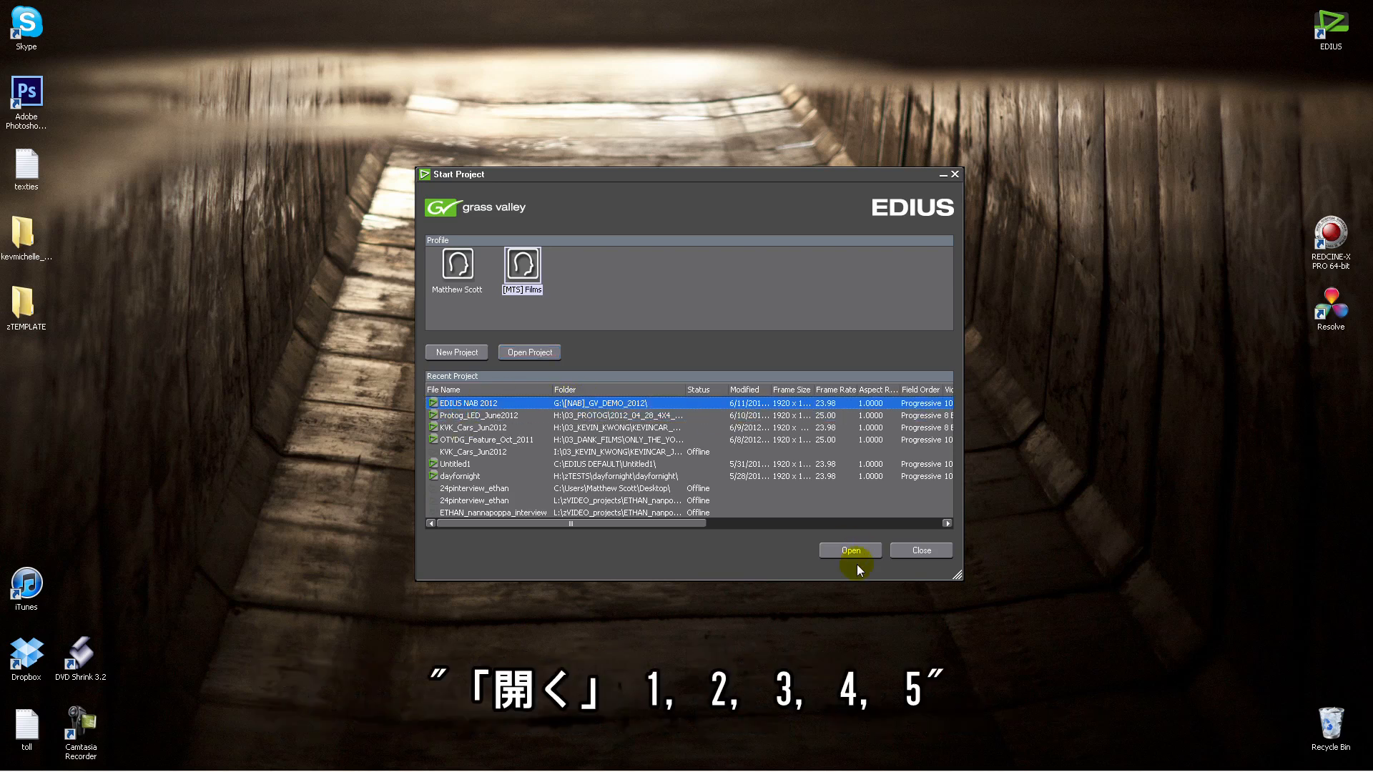
click(848, 550)
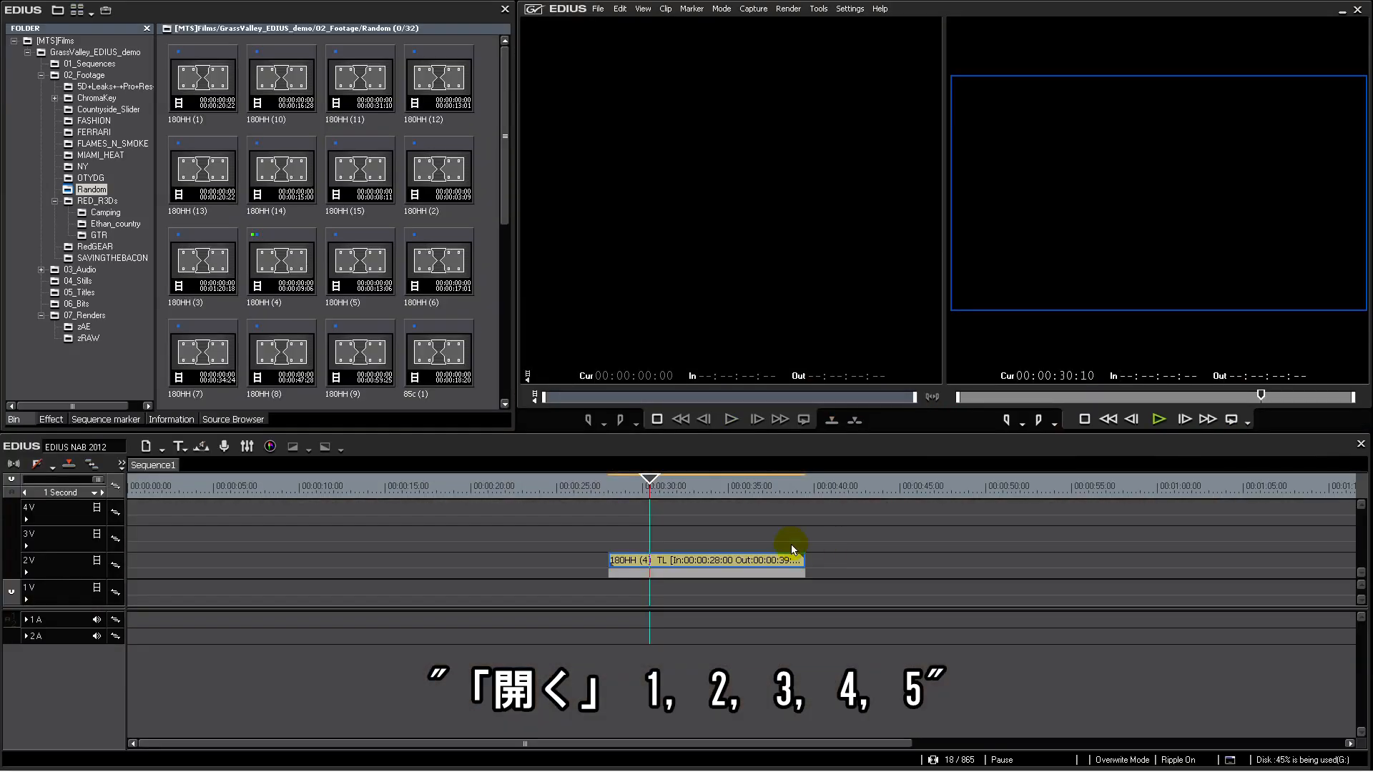
drag(695, 491, 737, 504)
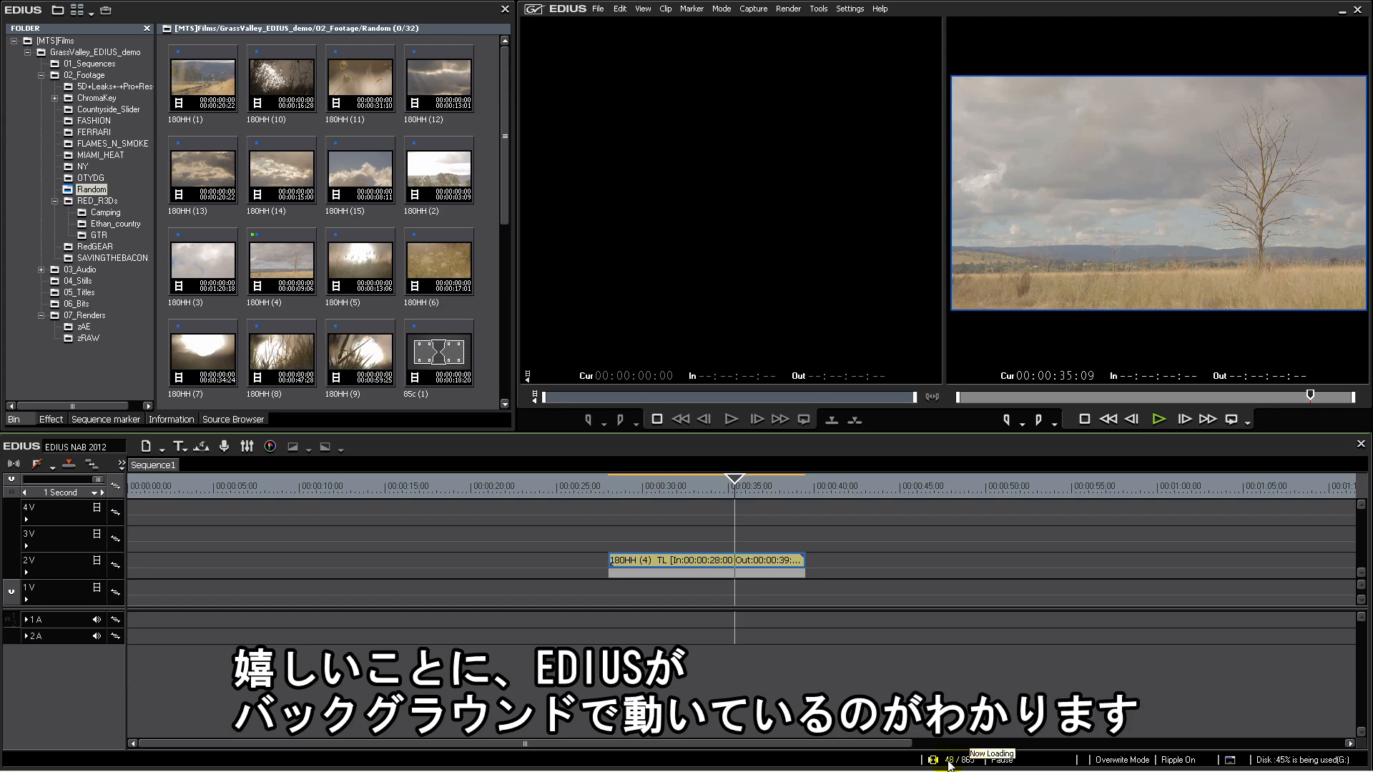
mouse_move(750, 489)
mouse_down()
mouse_move(671, 487)
mouse_move(748, 494)
mouse_move(730, 496)
mouse_up()
click(716, 564)
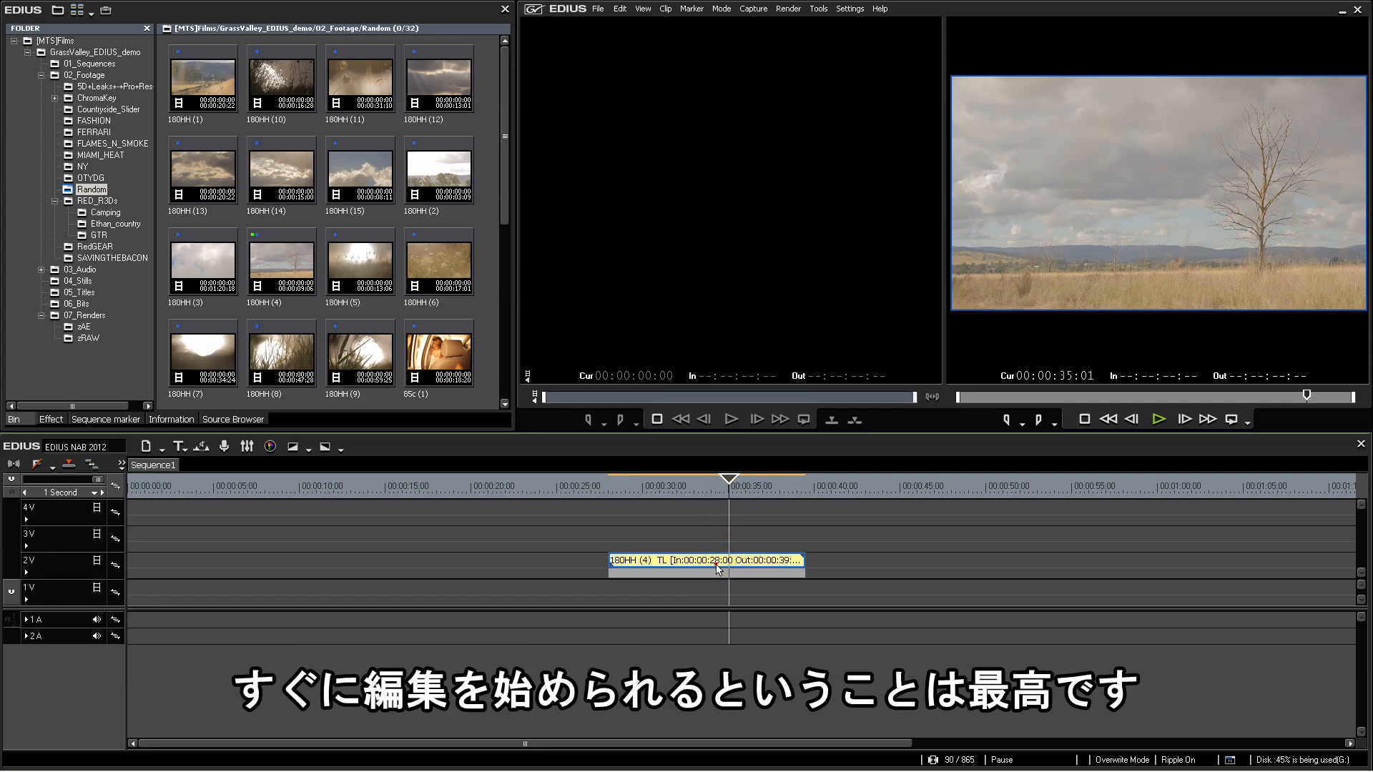
Step: Load the Fireball_AtCam_06 clip from the FLAMES_N_SMOKE bin into the player, scrub to 00:00:00:20, and set the timeline scale to 5 seconds
click(104, 143)
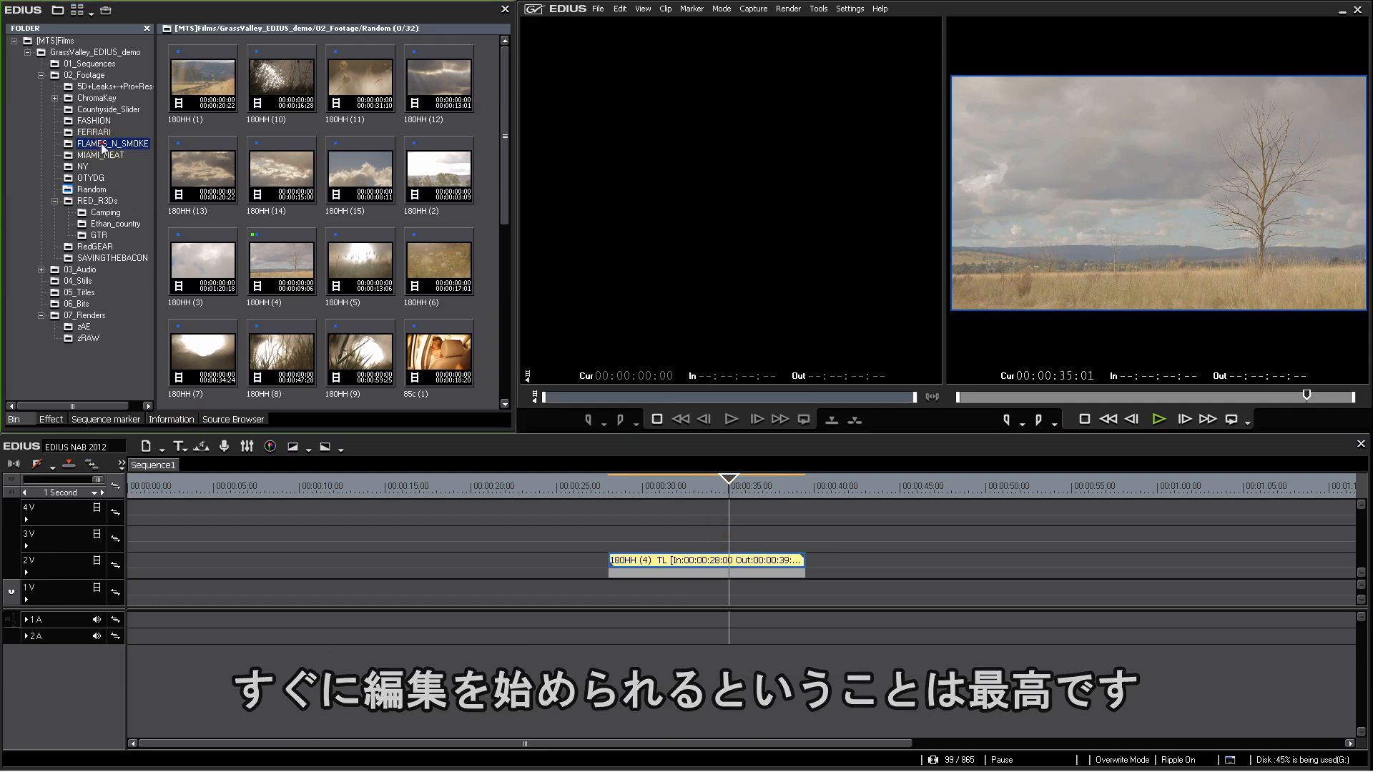
click(195, 123)
drag(652, 396, 716, 398)
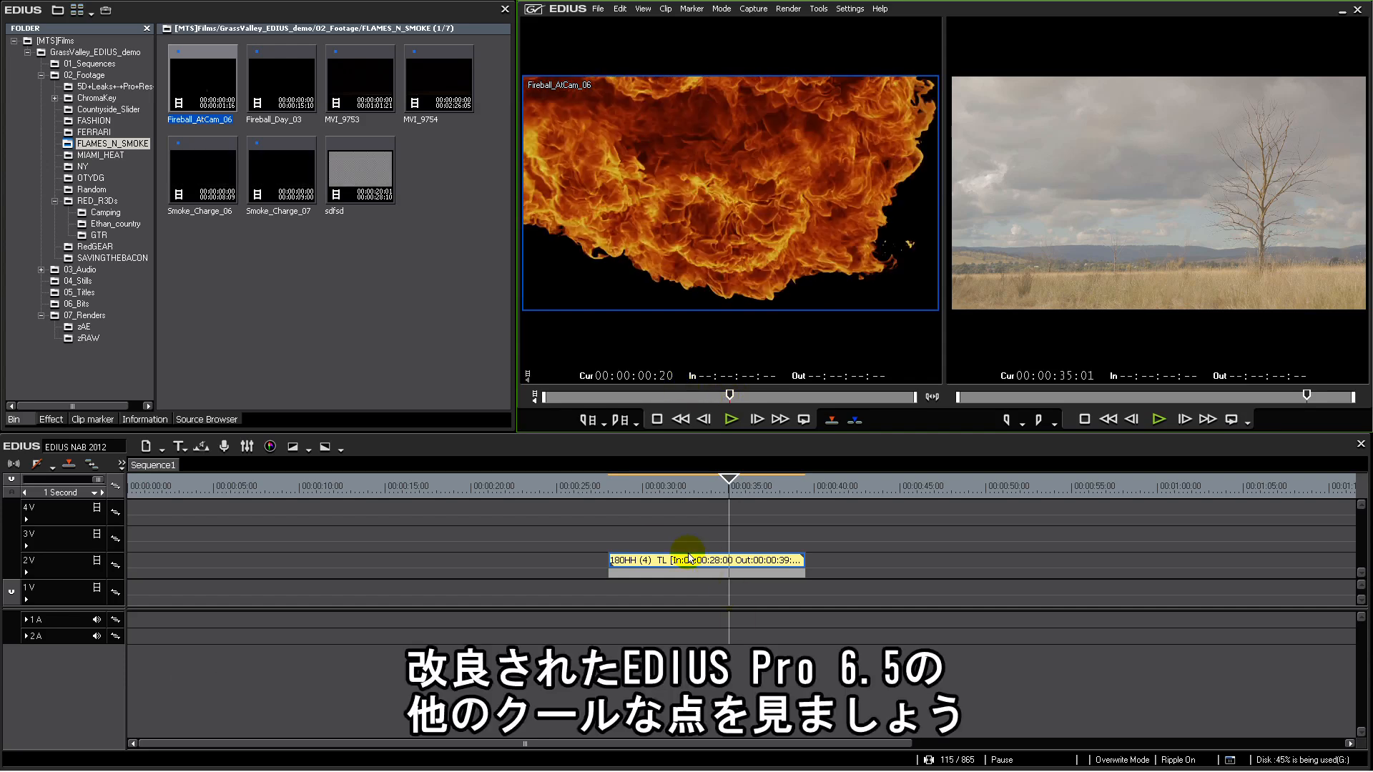
scroll(683, 557, down, 2)
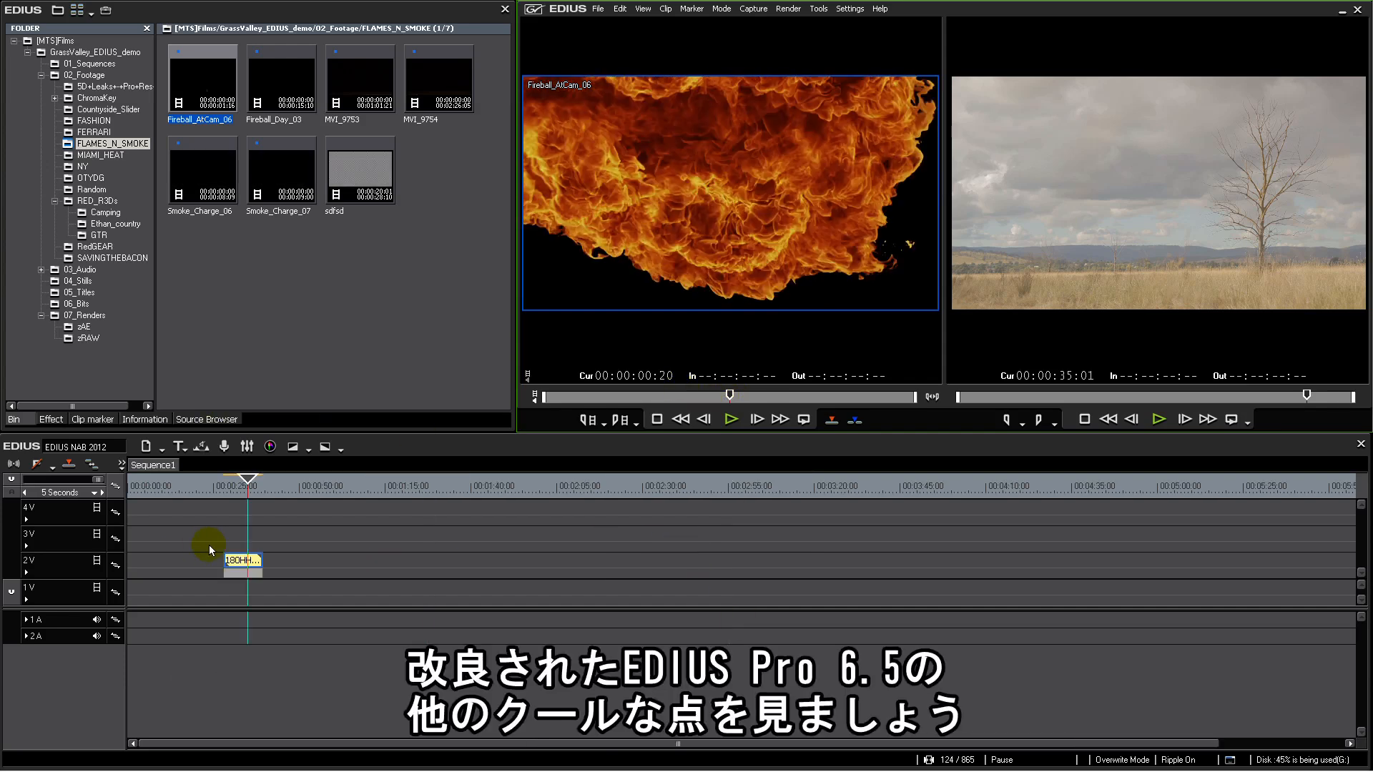
Step: Open the project's current setting for editing from the project settings presets
click(850, 8)
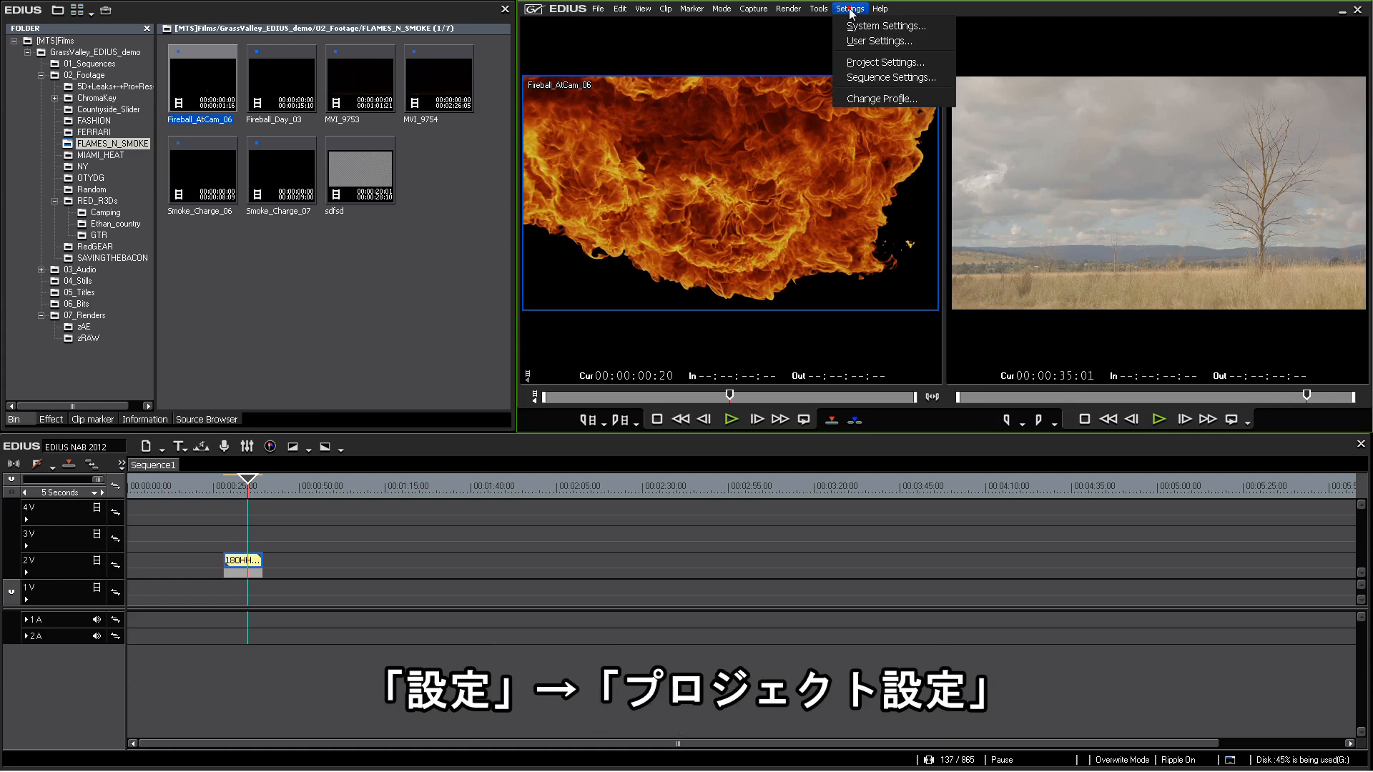
click(881, 64)
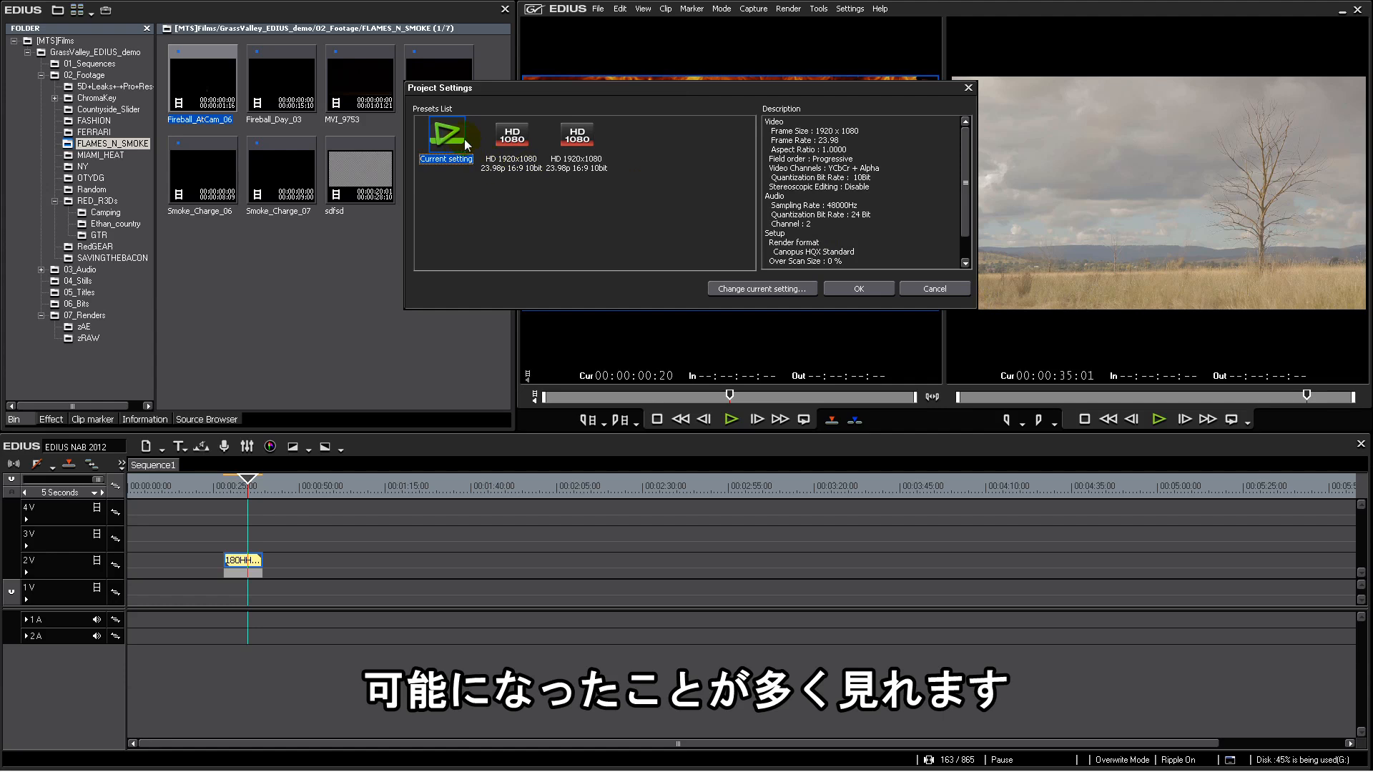
mouse_move(965, 186)
mouse_down()
mouse_move(967, 221)
mouse_move(964, 169)
mouse_up()
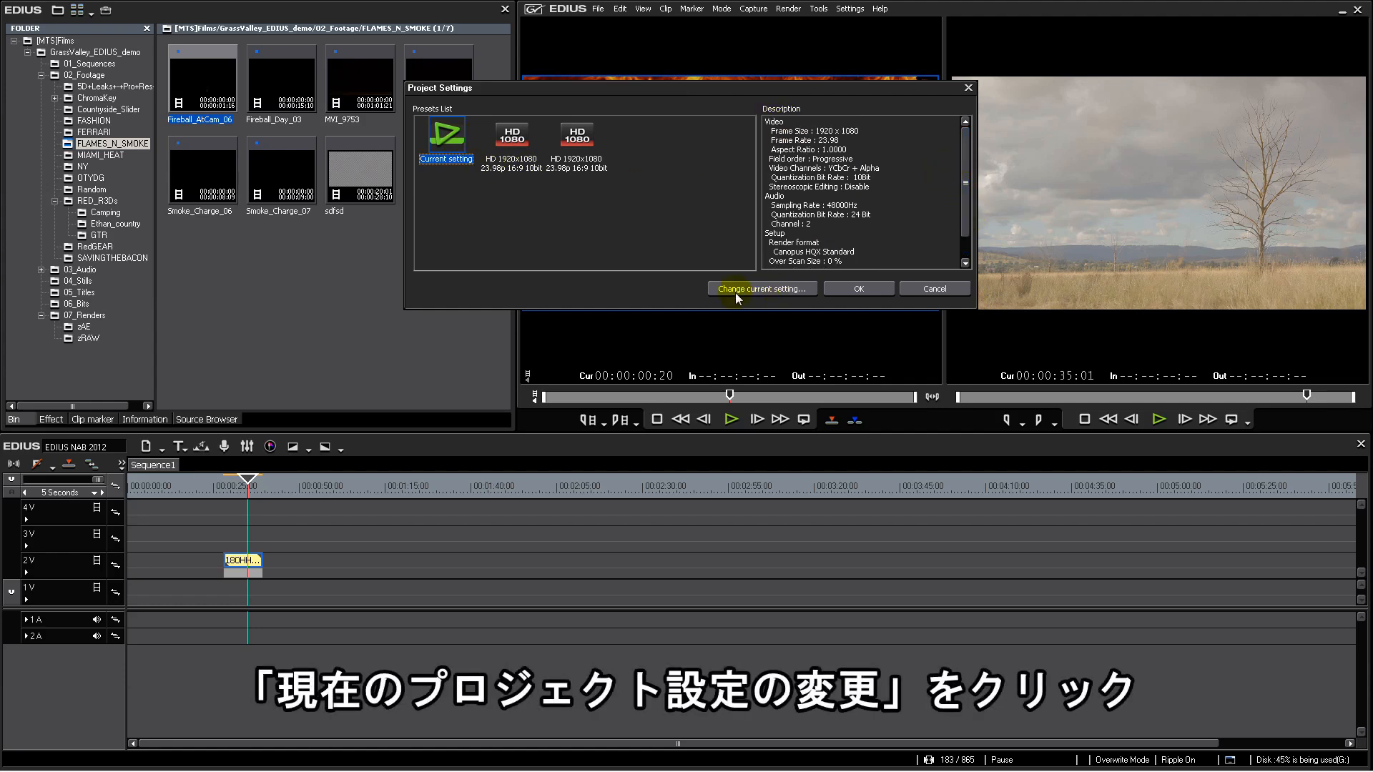
click(777, 290)
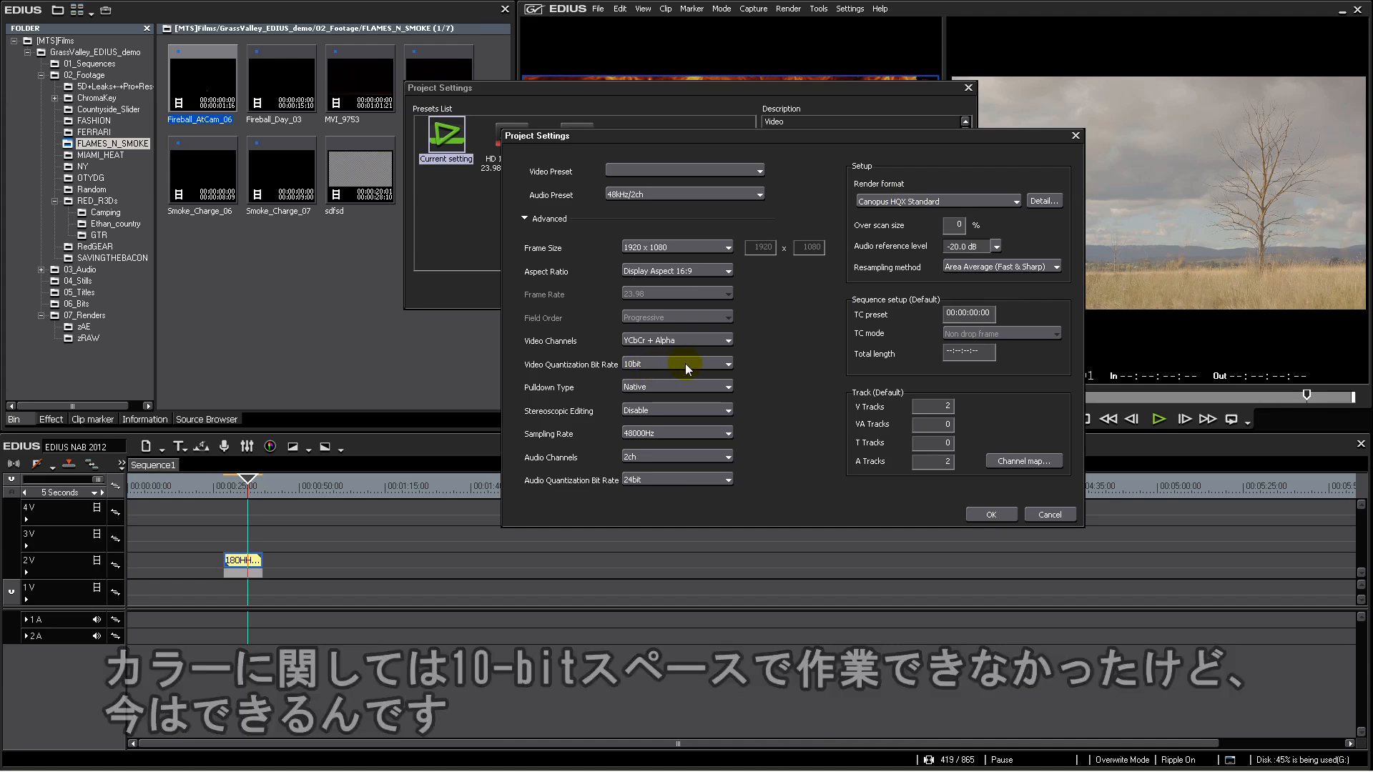
Step: Examine the available options for video quantization bit rate, video channels and resampling method without changing them
click(653, 366)
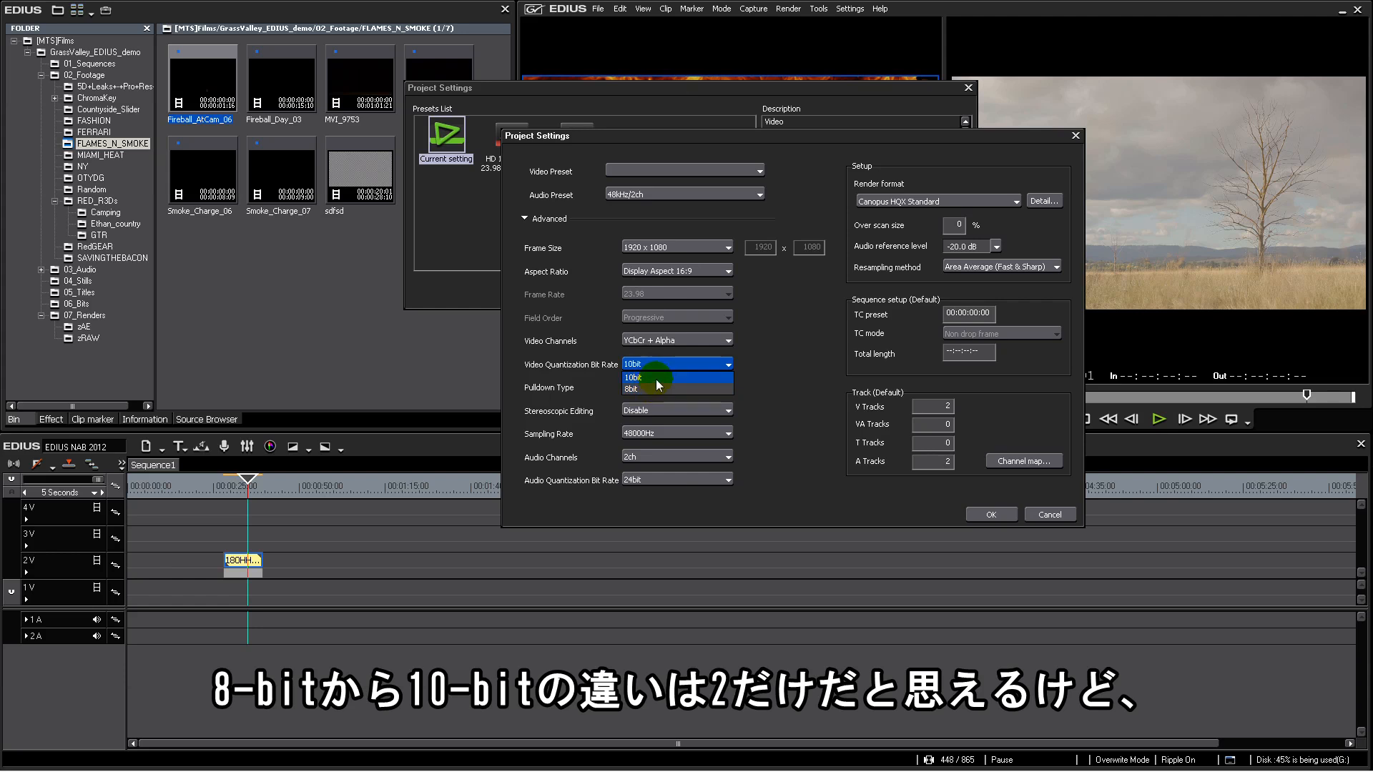
click(659, 363)
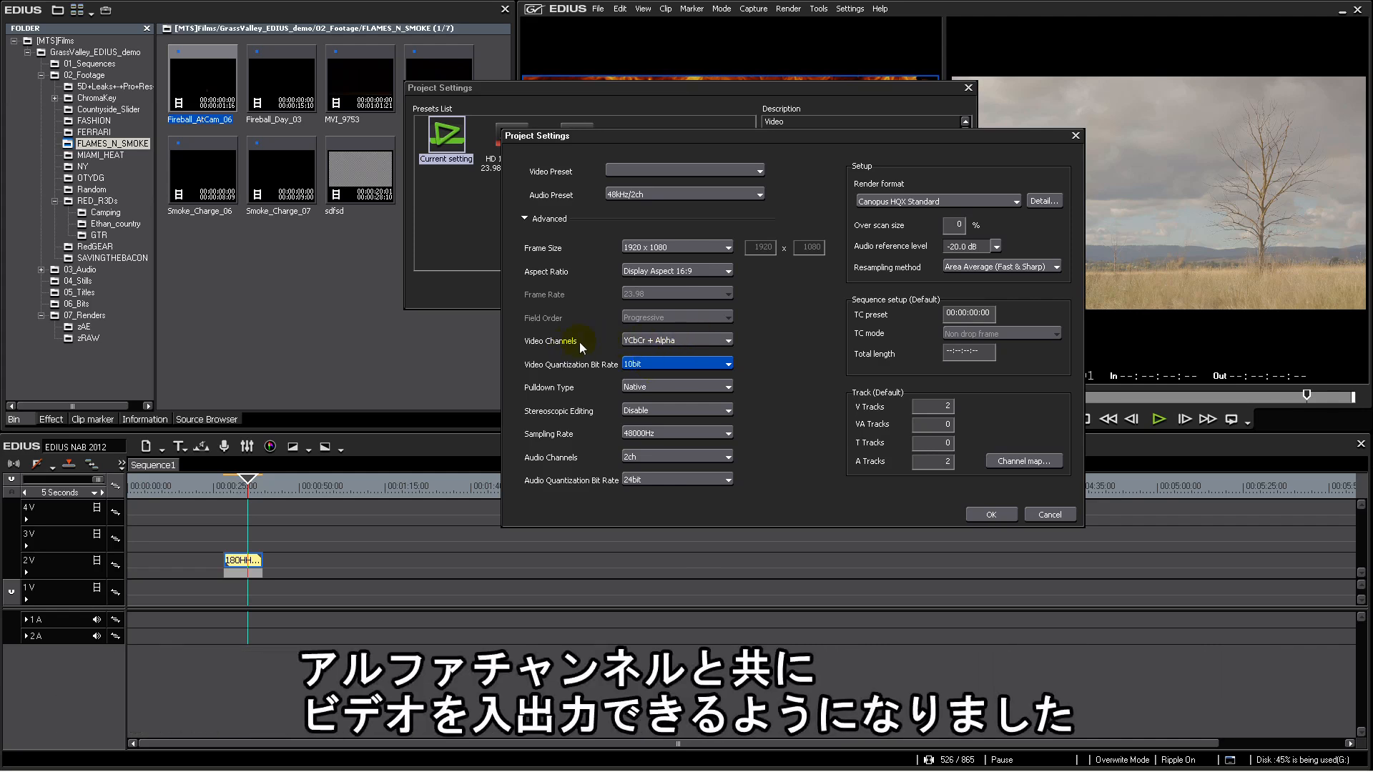
click(687, 341)
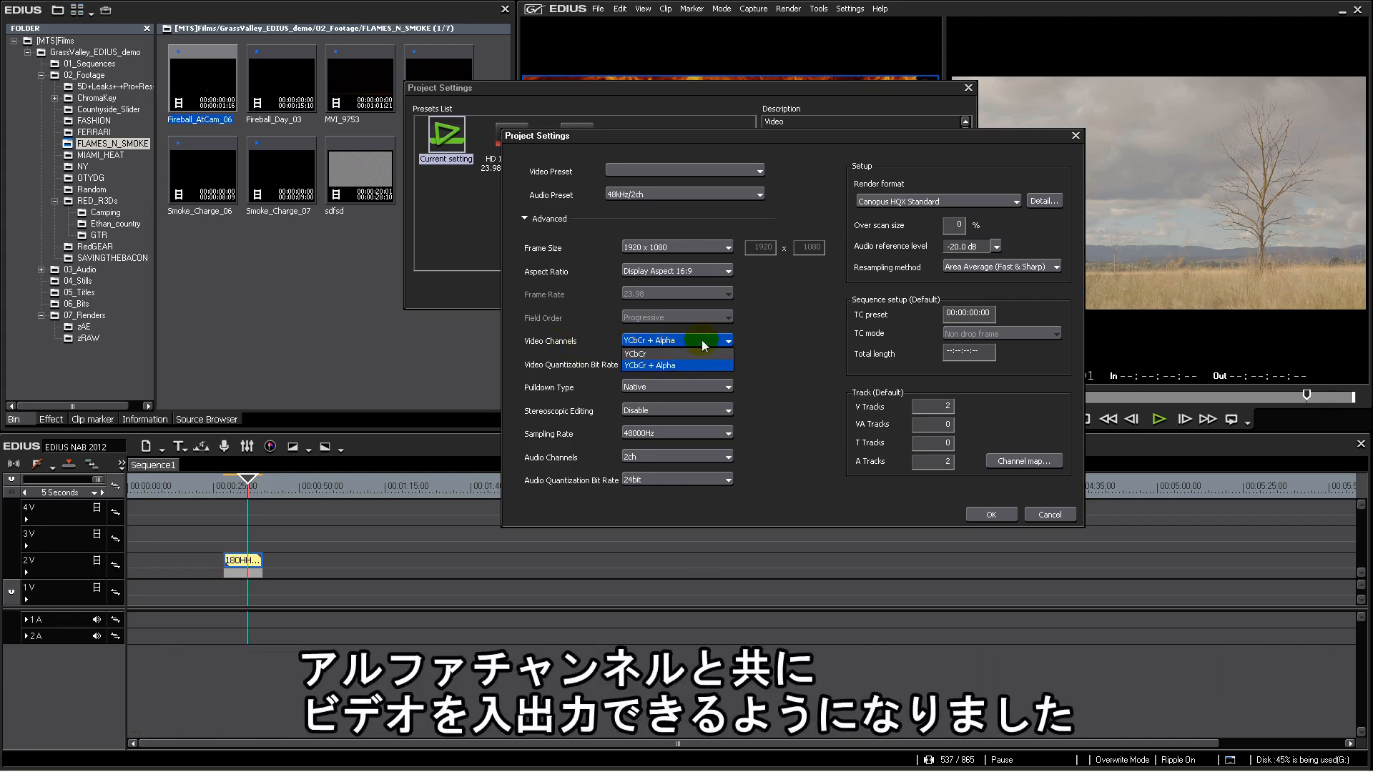
click(693, 340)
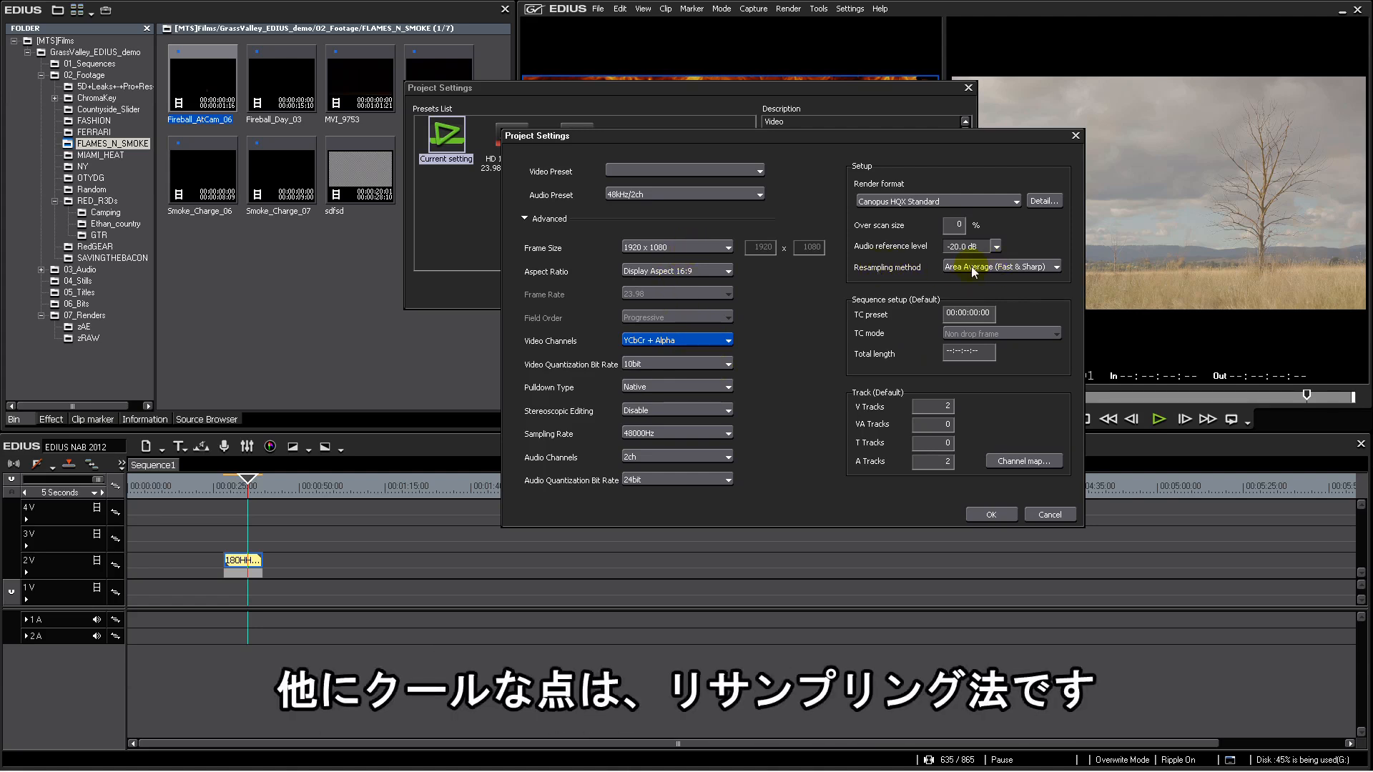
click(1051, 267)
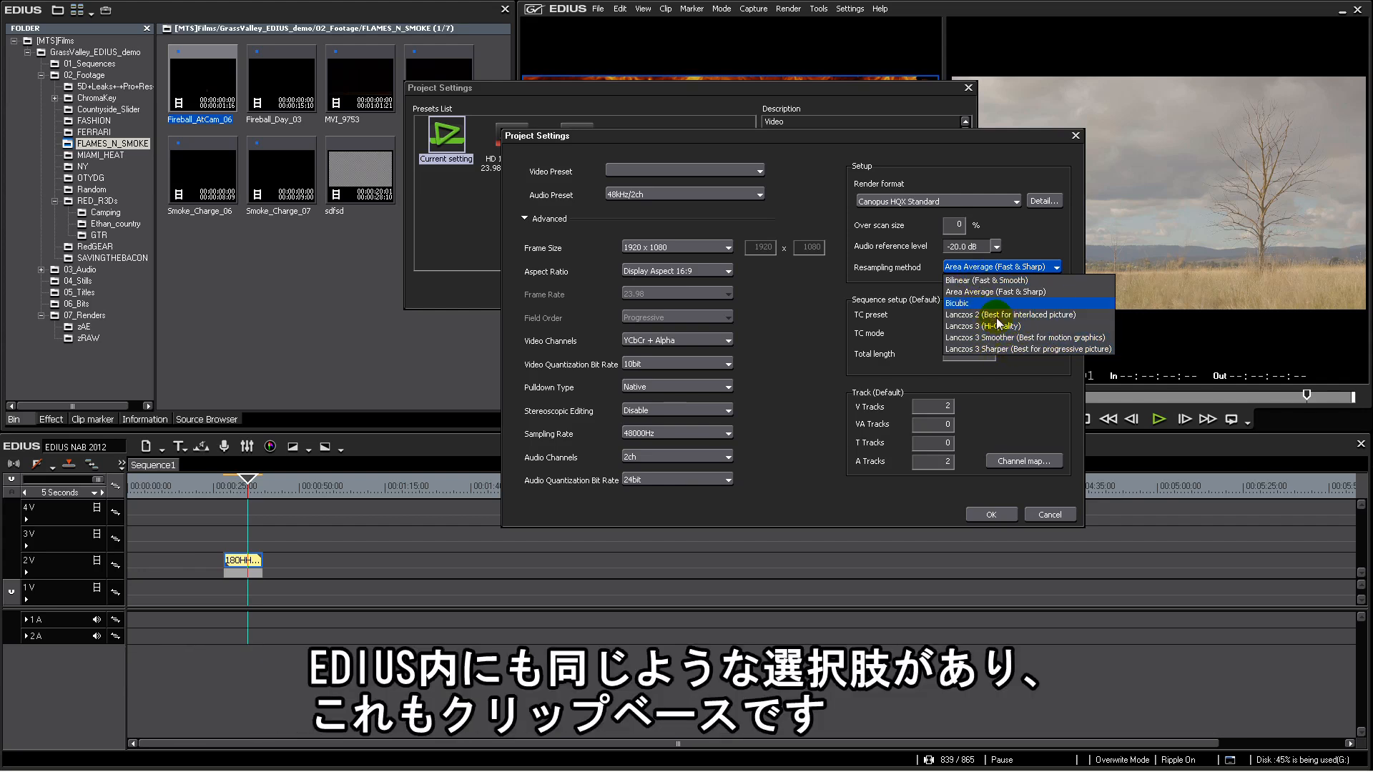
click(1023, 269)
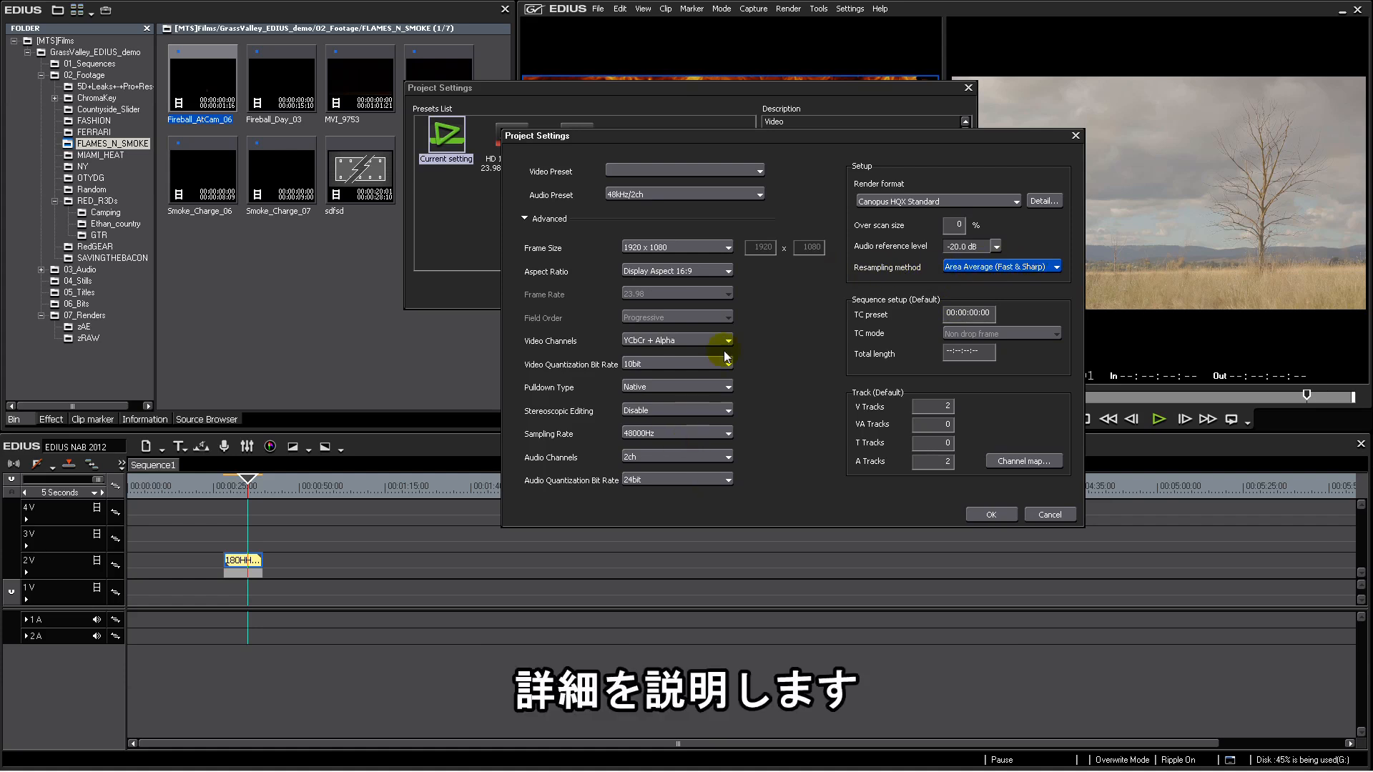
Step: Set the project's frame size to a custom 4096 x 2160
click(721, 247)
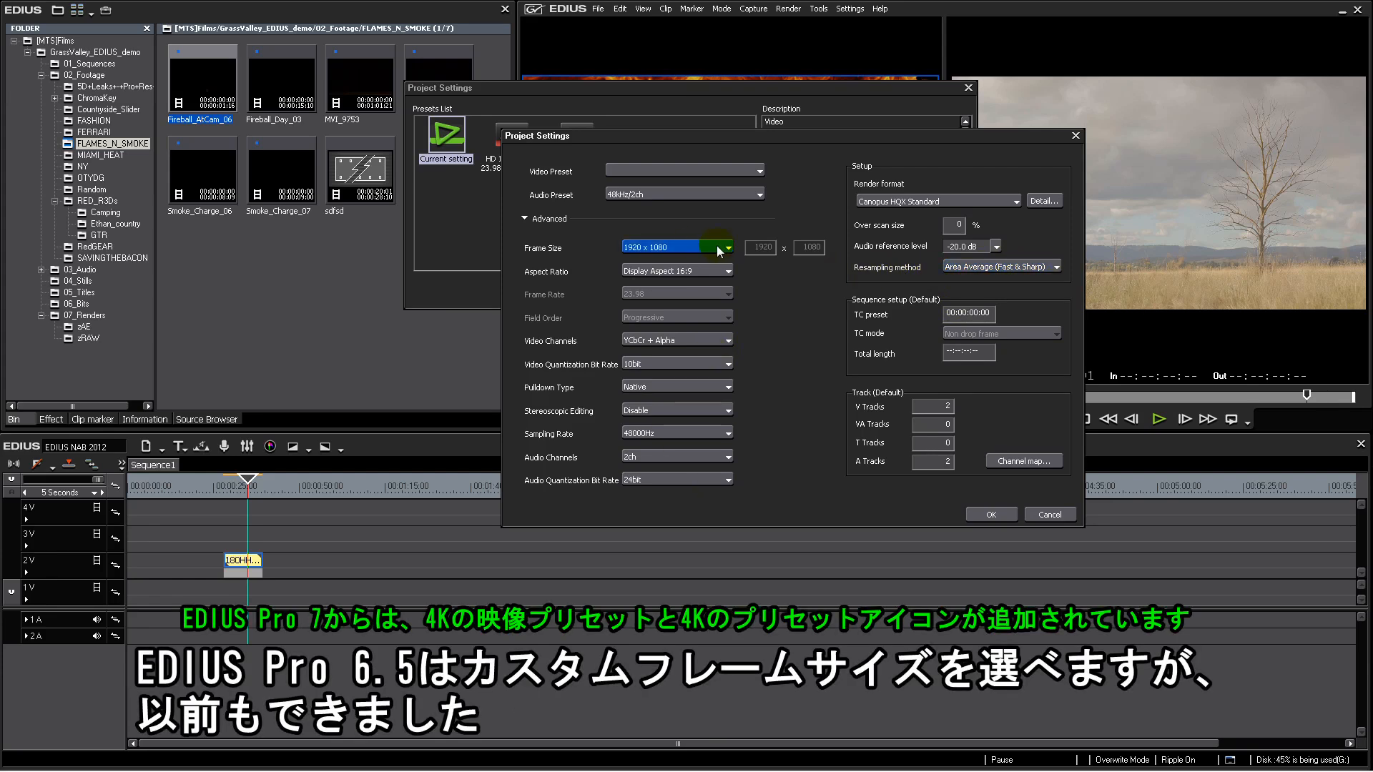
click(693, 252)
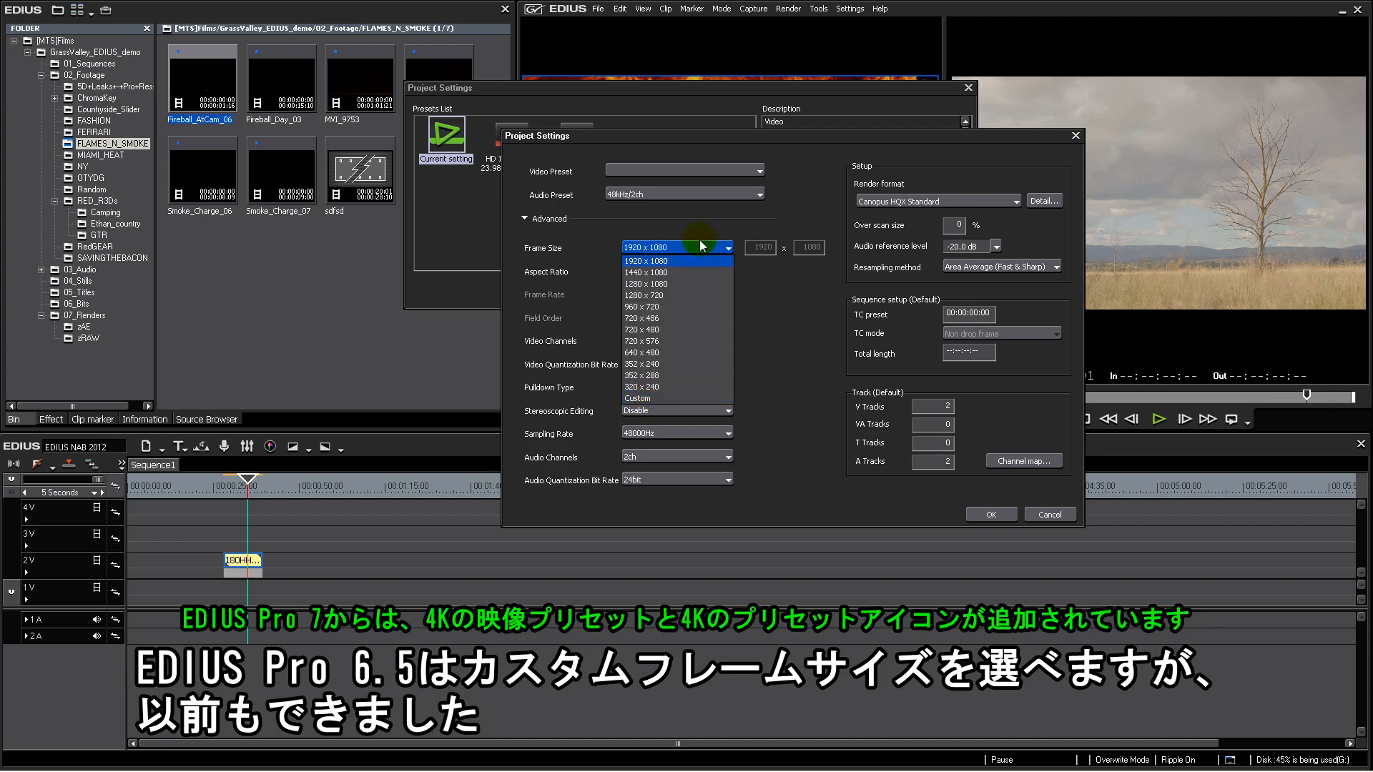
click(680, 397)
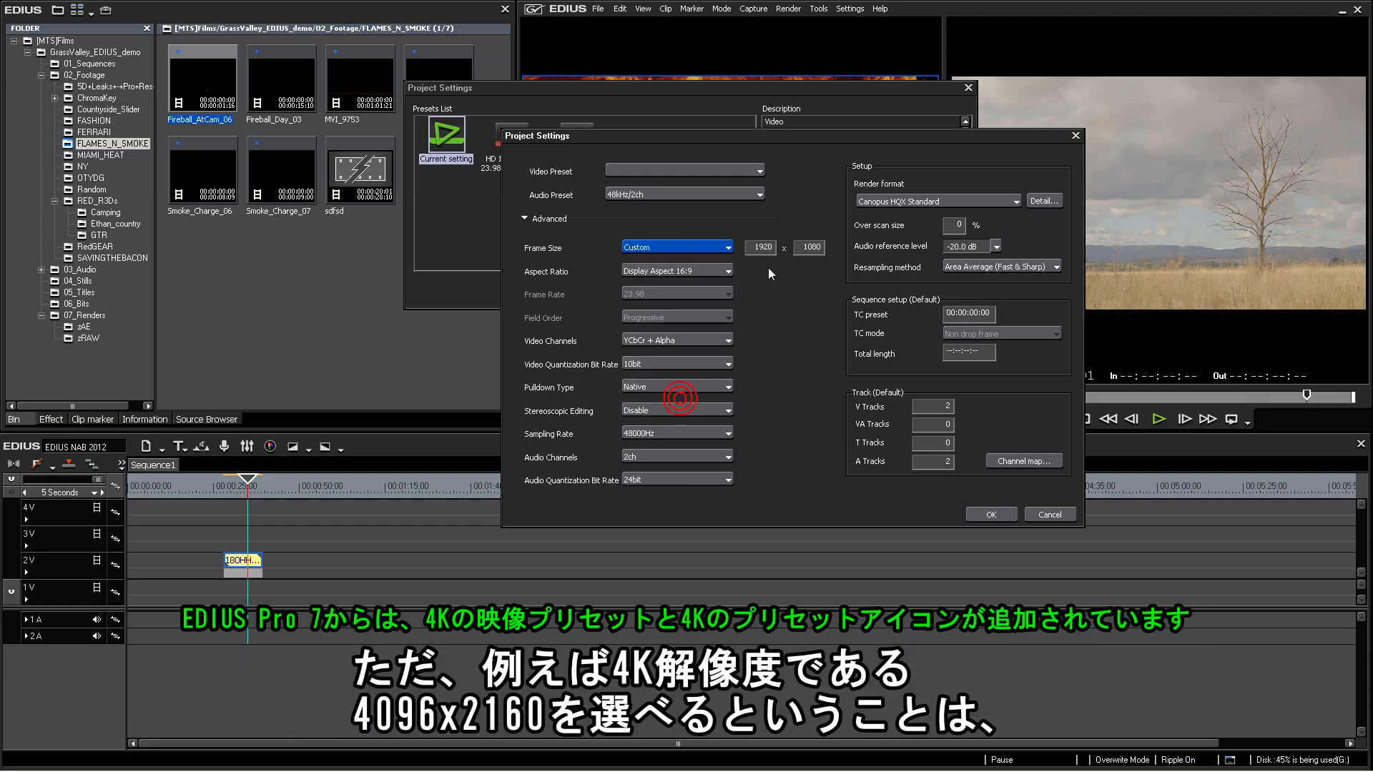
double_click(763, 247)
text(4096)
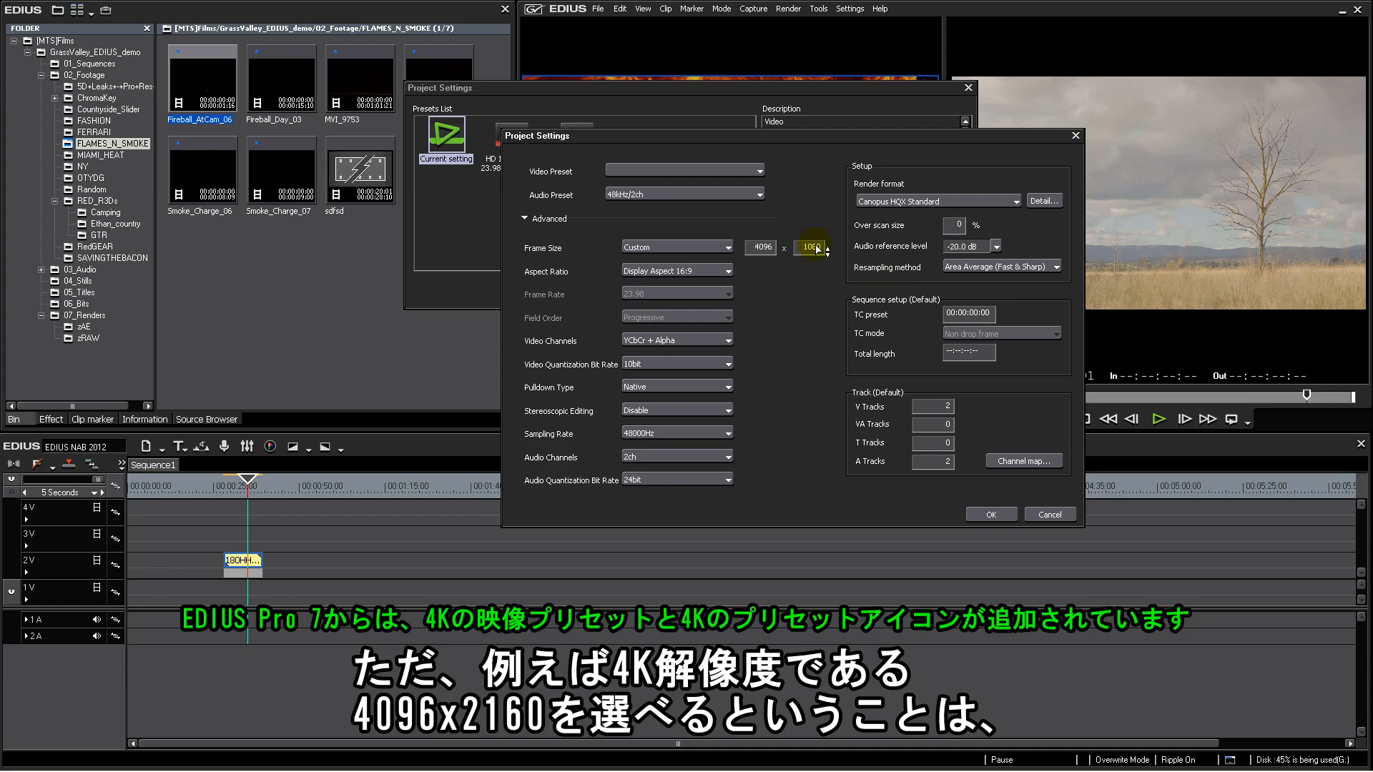
text(2160)
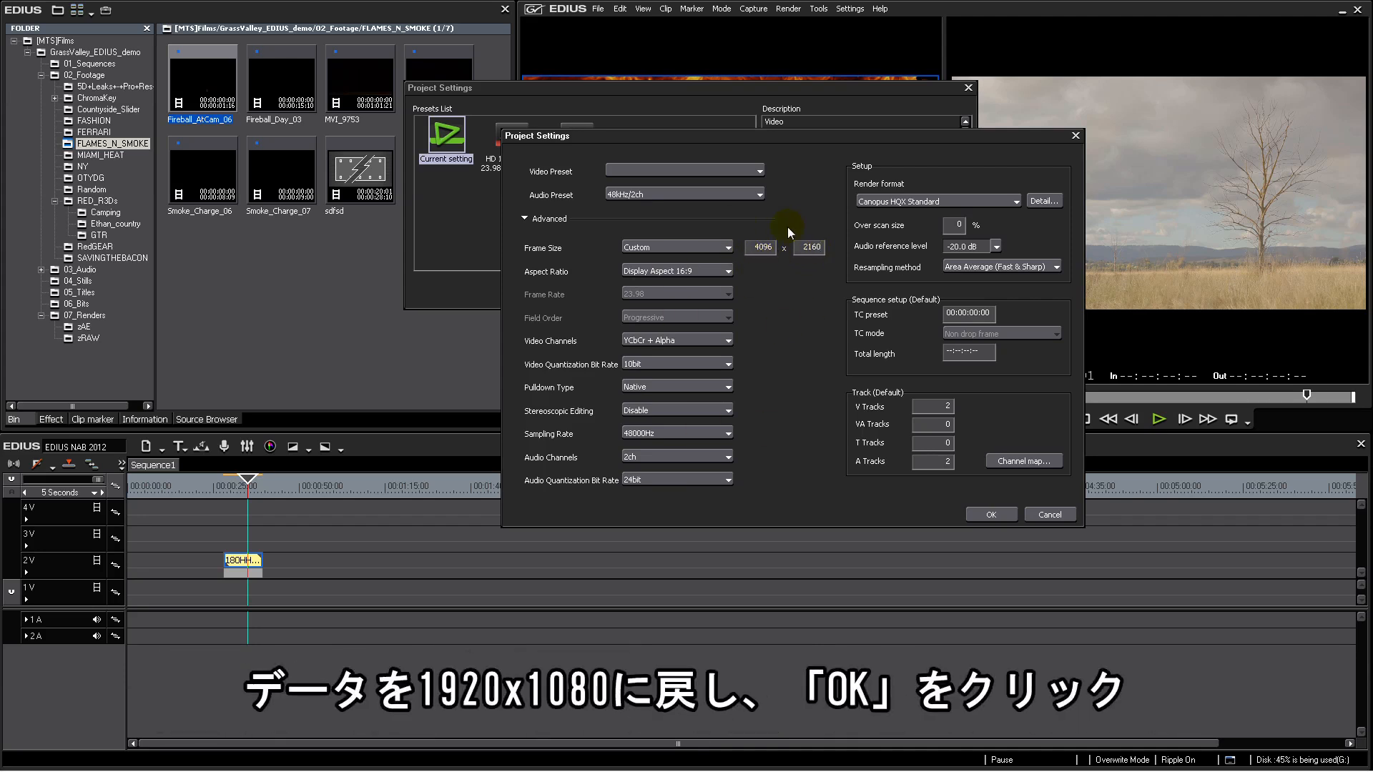
Step: Set the frame size to 1920 x 1080 and apply the project settings
click(691, 247)
click(678, 259)
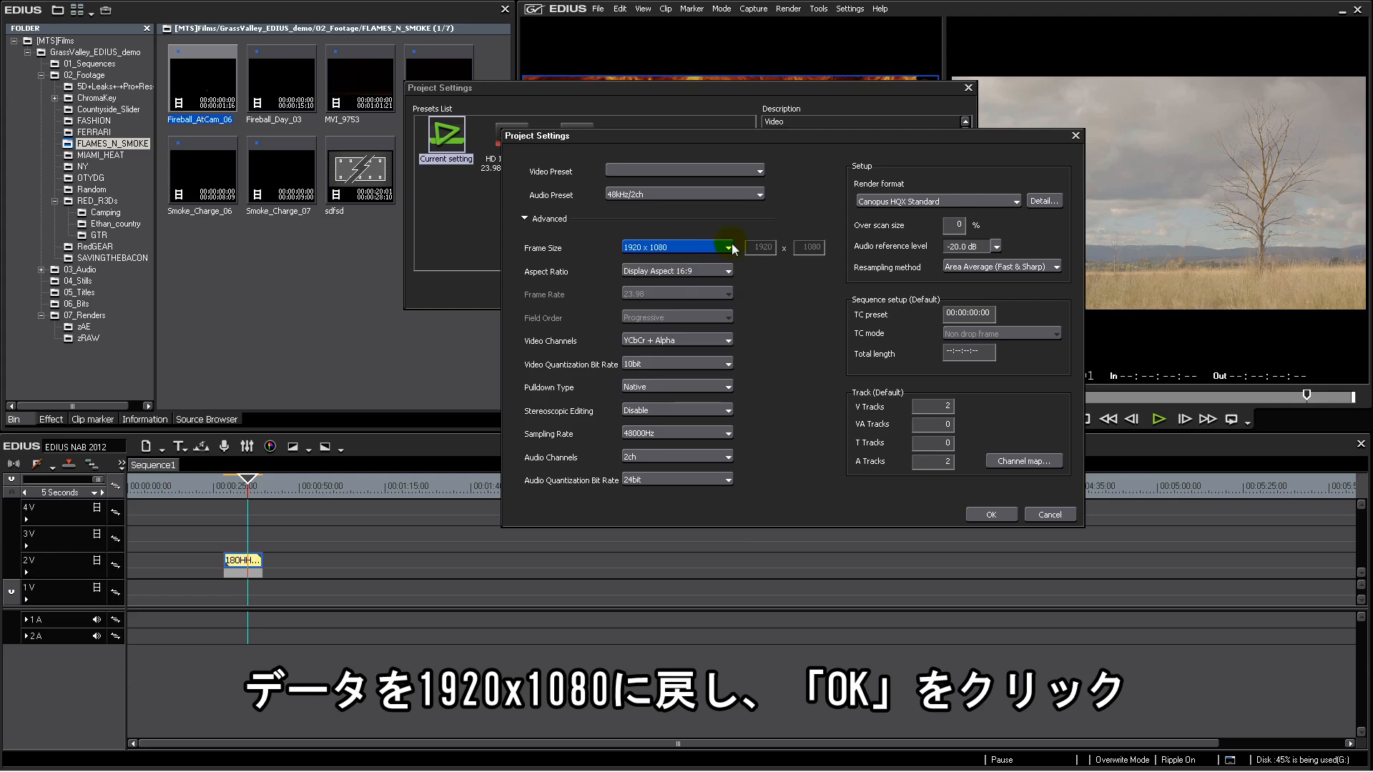
click(999, 515)
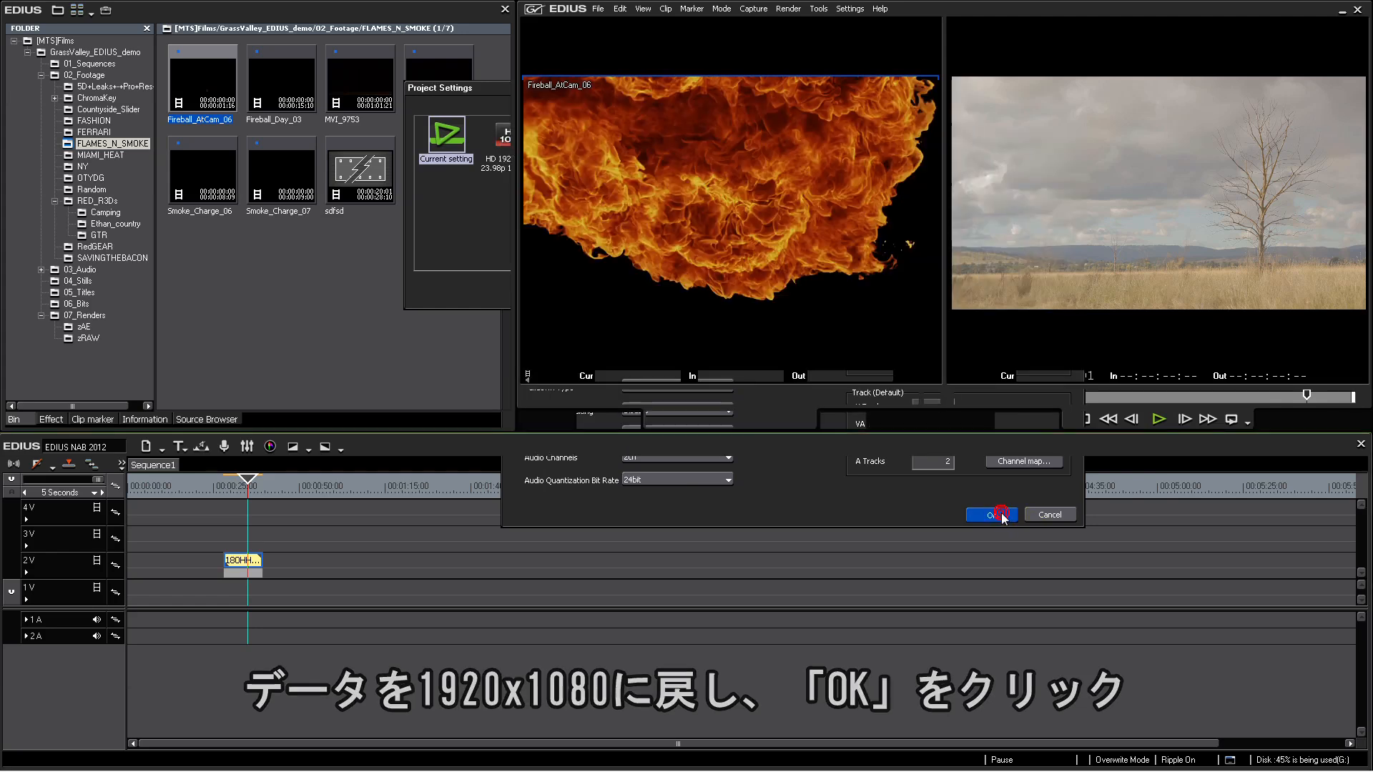
Step: Browse the FERRARI, ChromaKey, 5D Leaks and Countryside_Slider footage bins, and look over the clips in SAVINGTHEBACON
click(345, 294)
click(109, 131)
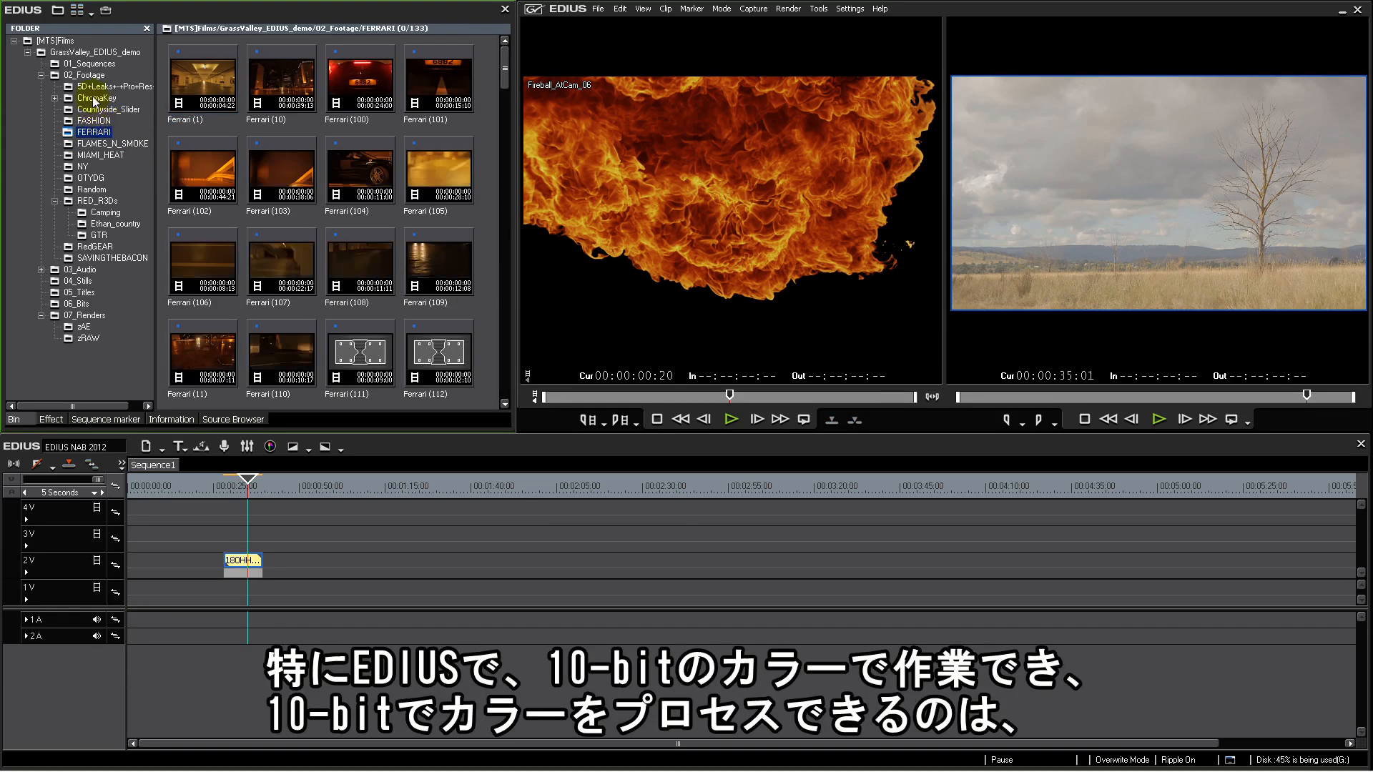
click(95, 99)
click(87, 76)
click(89, 84)
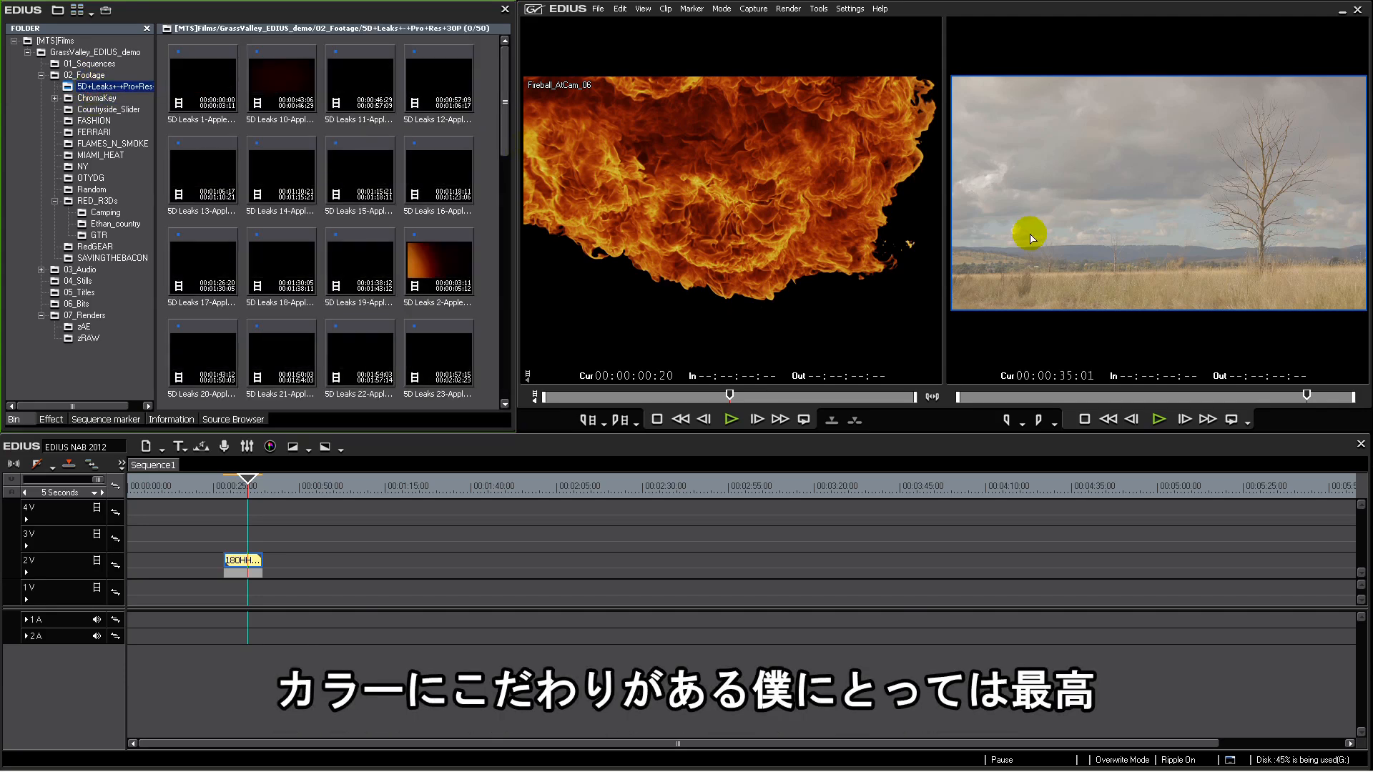
click(86, 110)
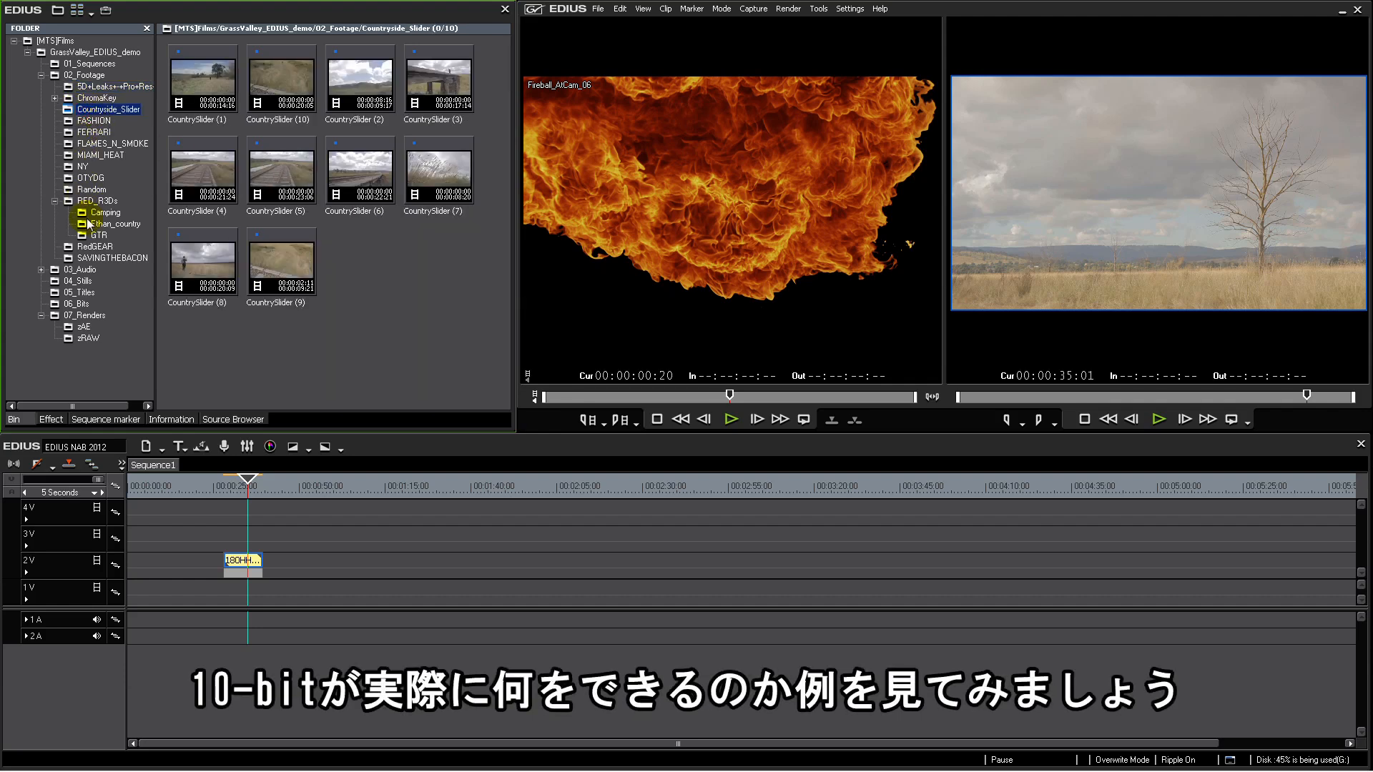
click(101, 260)
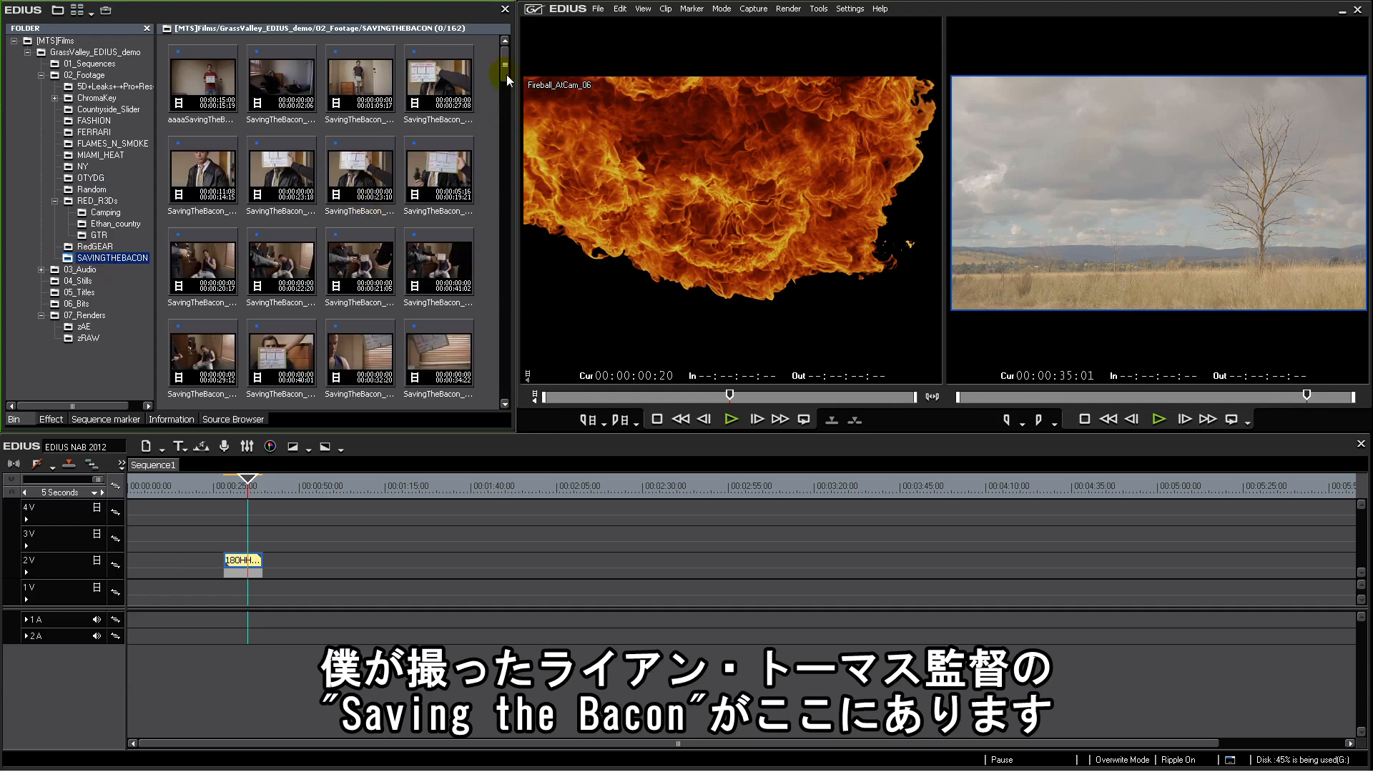
mouse_move(506, 74)
mouse_down()
mouse_move(507, 98)
mouse_move(505, 71)
mouse_up()
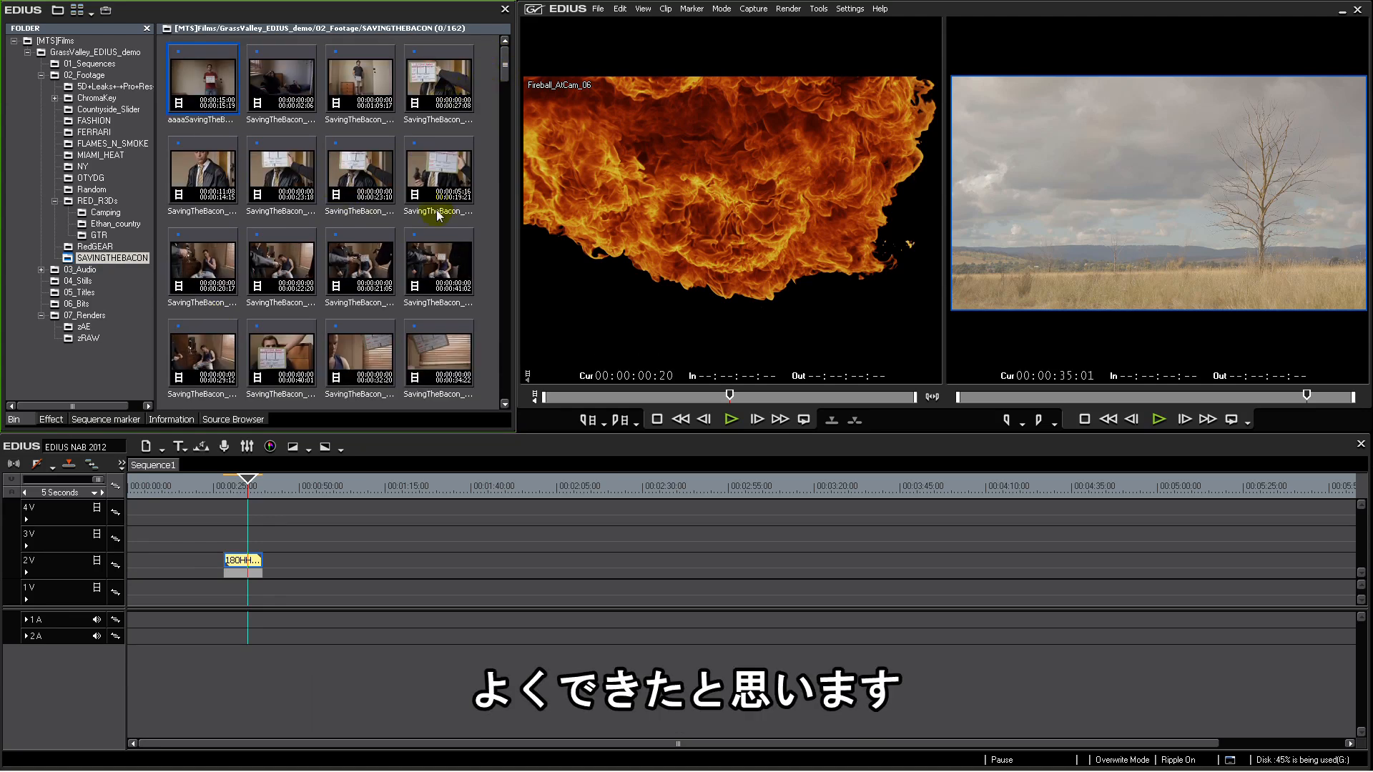
Step: Place the 00:00:15:15 to 00:00:16:10 section of the first SAVINGTHEBACON clip on track 2V at about 00:02:10:00
mouse_move(504, 70)
mouse_down()
mouse_move(505, 89)
mouse_move(504, 63)
mouse_up()
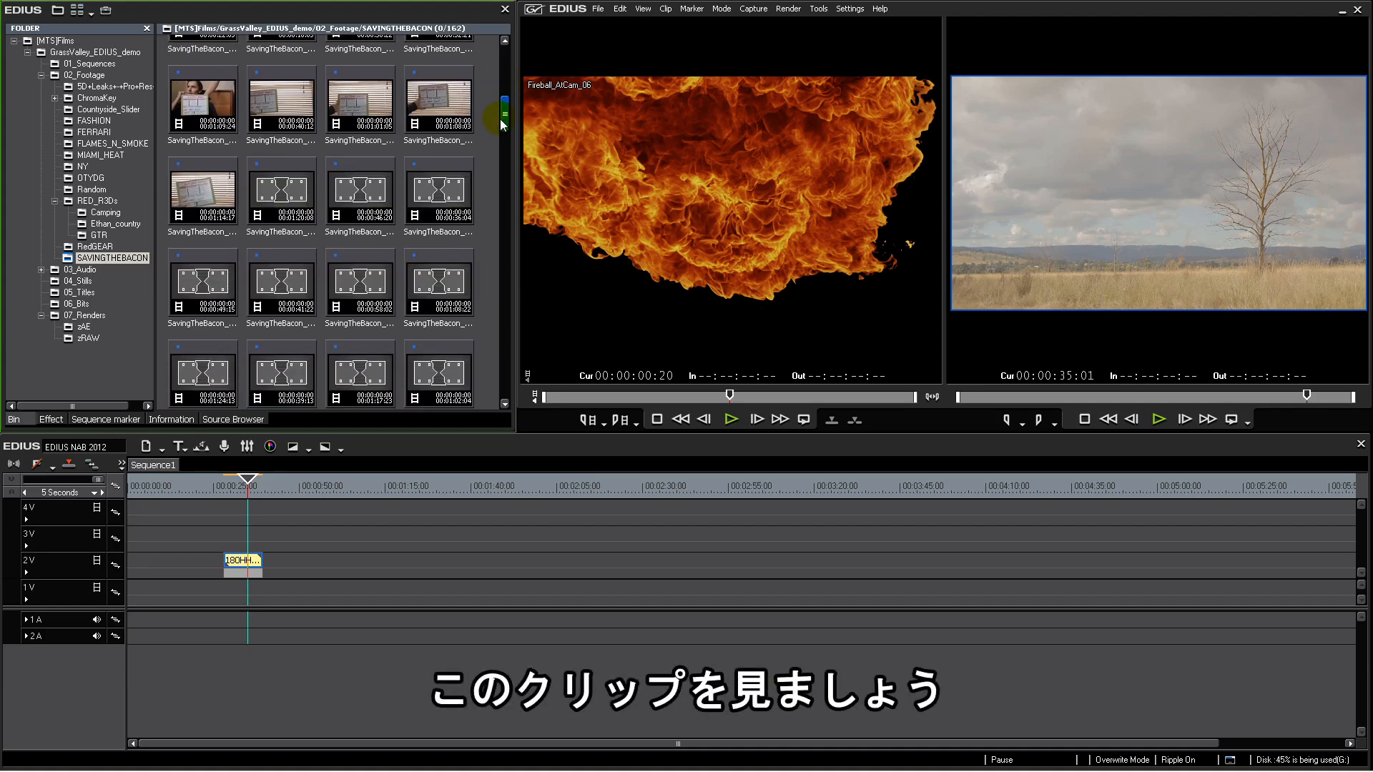
double_click(203, 79)
drag(600, 398, 798, 396)
drag(672, 464, 574, 562)
Step: Magnify the timeline to a 1 Frame scale, park the playhead at the start of the new clip and select the clip
click(574, 492)
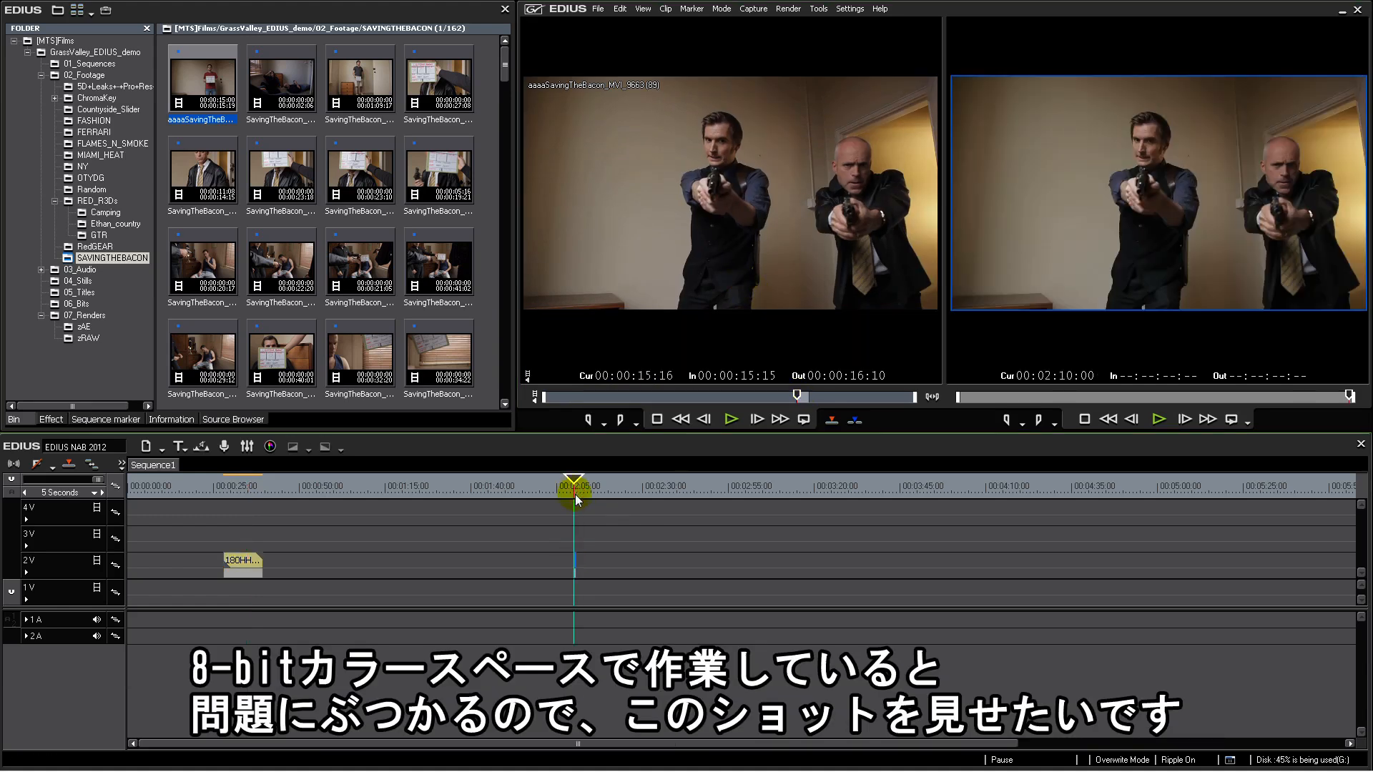
scroll(600, 543, up, 4)
click(651, 494)
drag(652, 493, 575, 491)
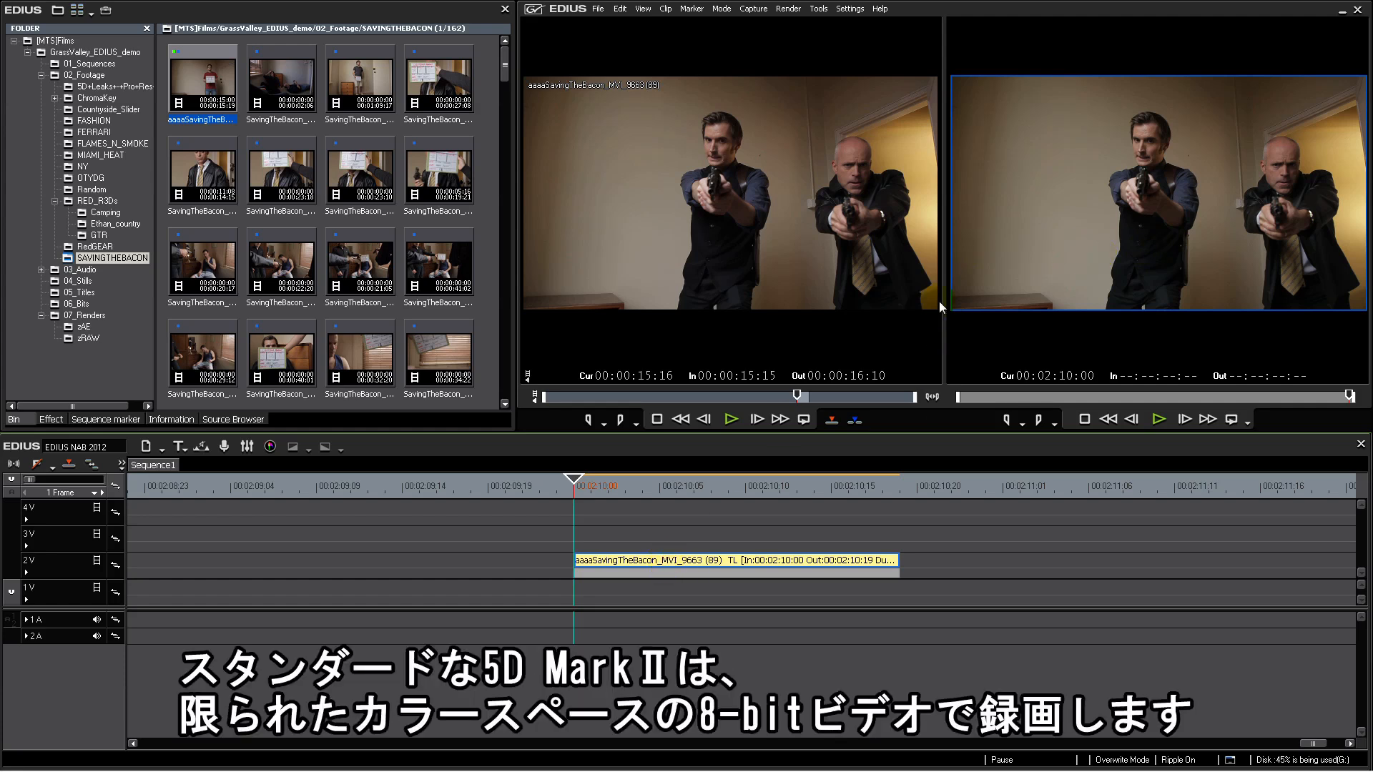
click(728, 560)
click(723, 563)
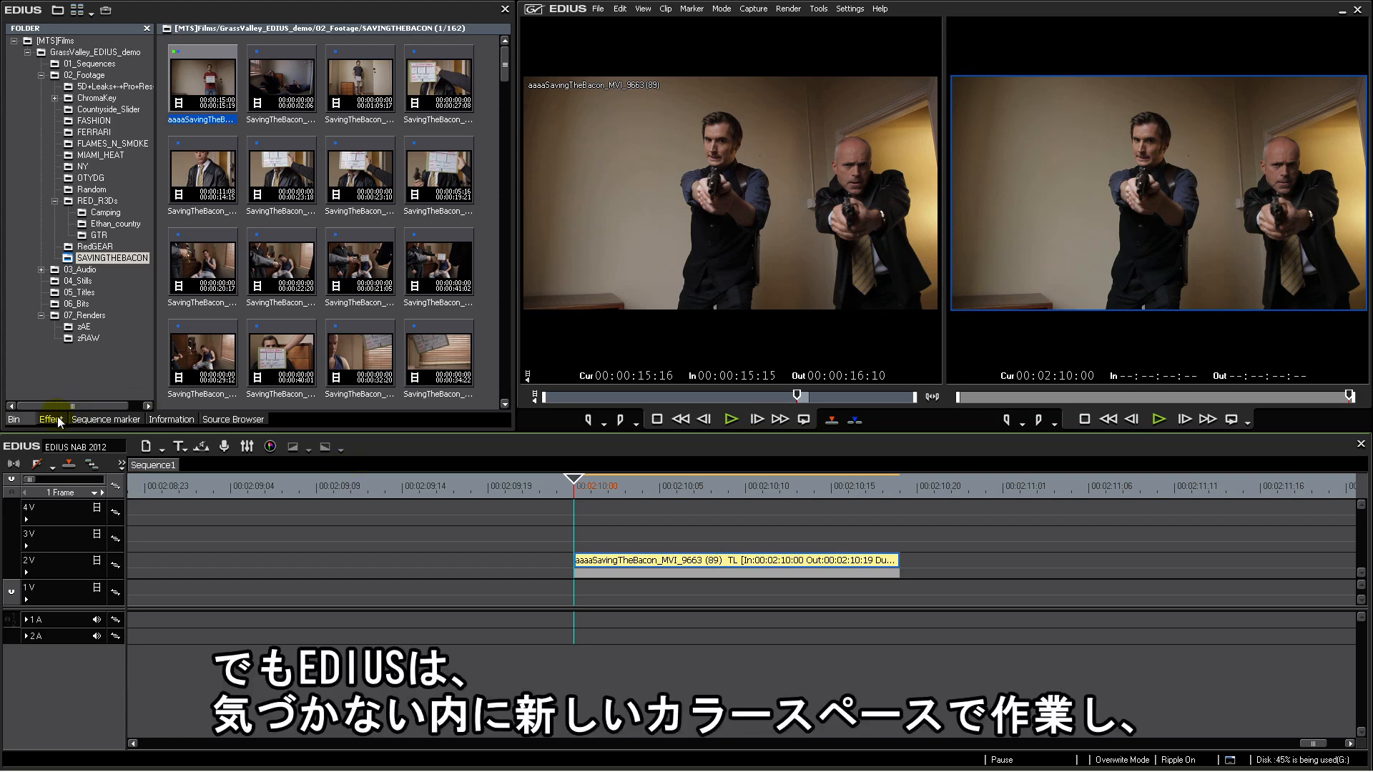
click(702, 561)
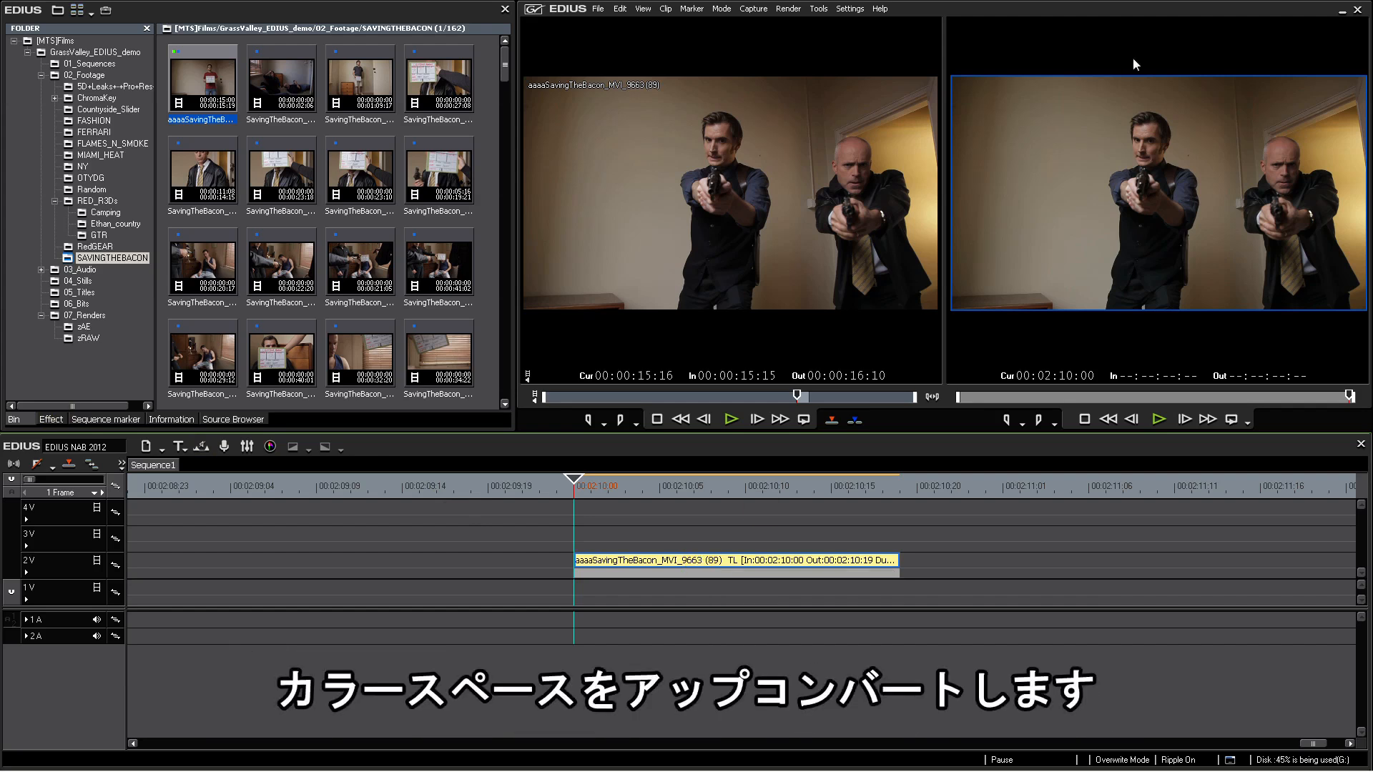
Step: Check the video quantization bit rate in the current project settings, leaving it as it is
click(851, 9)
click(866, 65)
click(763, 288)
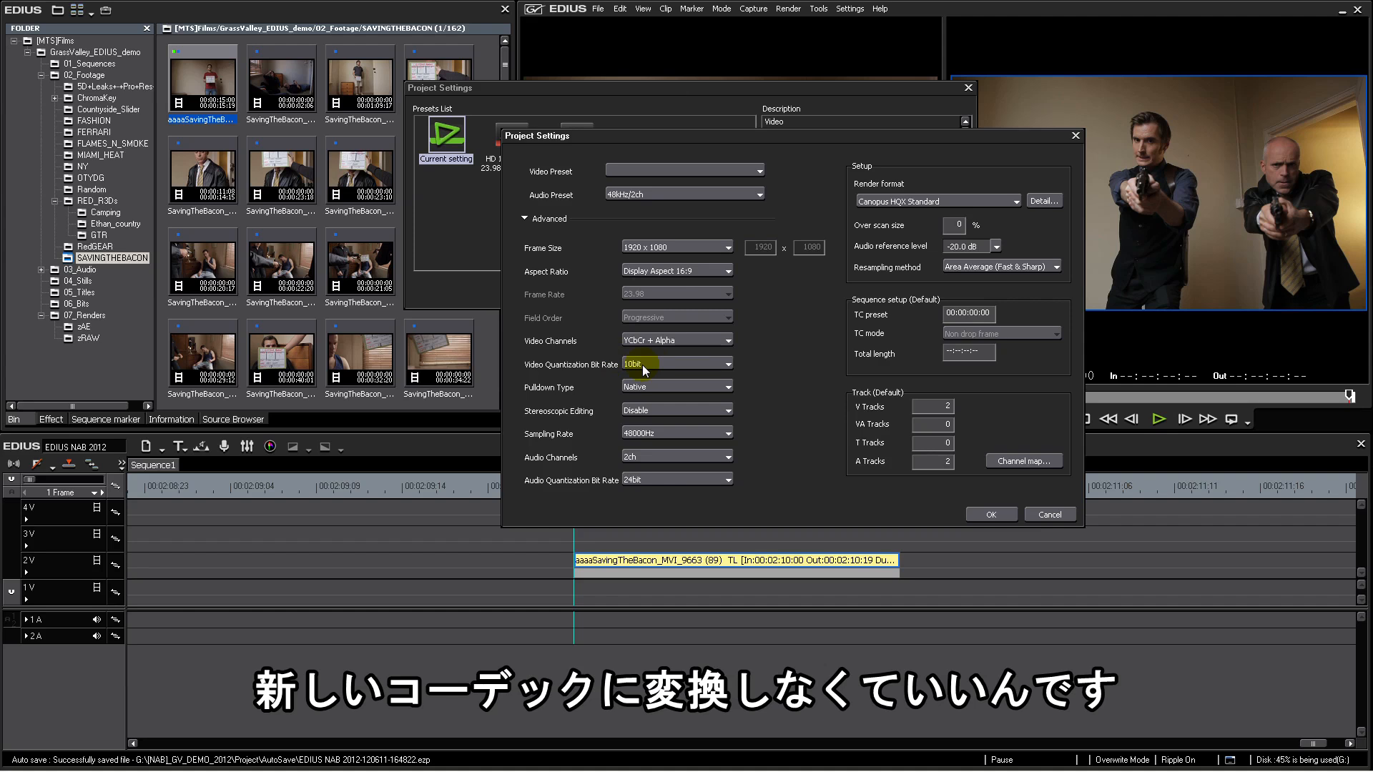
click(991, 514)
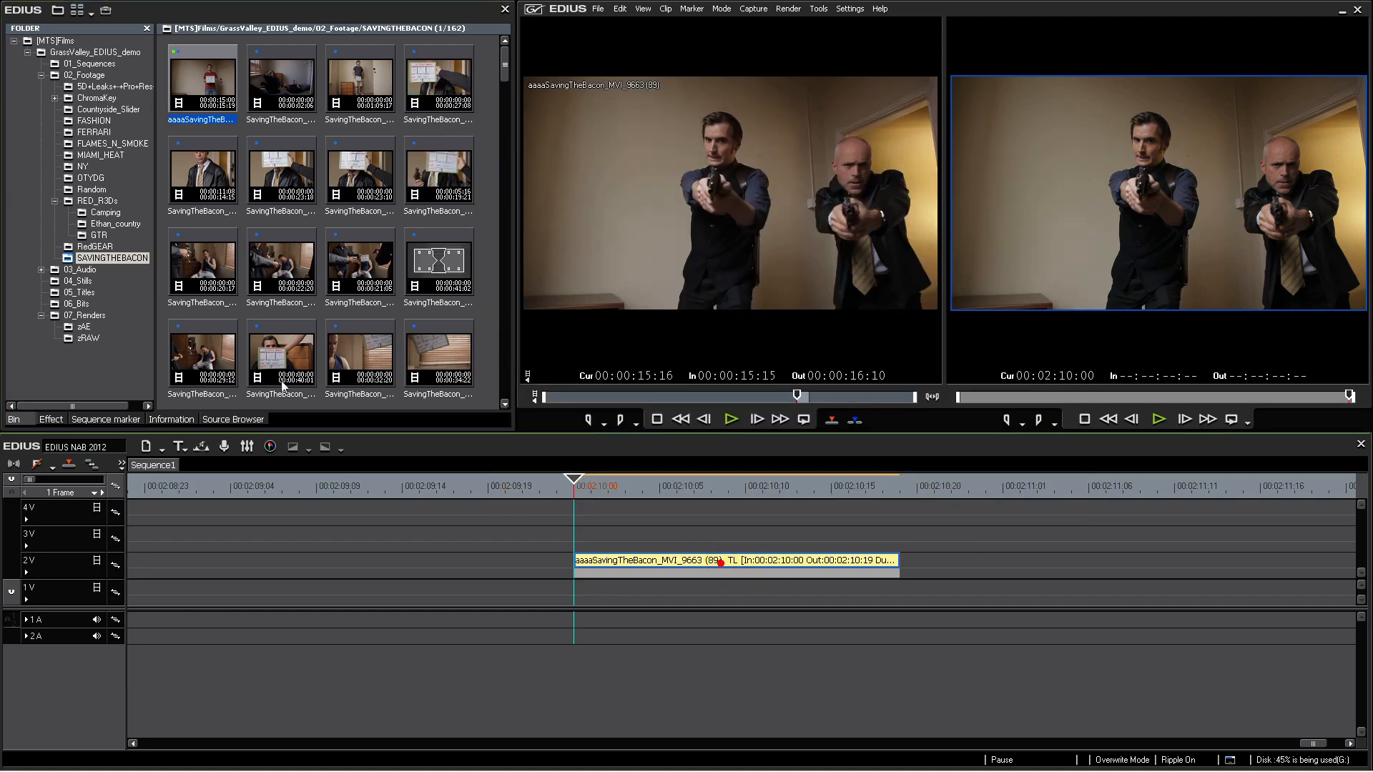
Step: Apply the YUV Curve color correction filter to the SavingTheBacon clip on track 2V
click(51, 419)
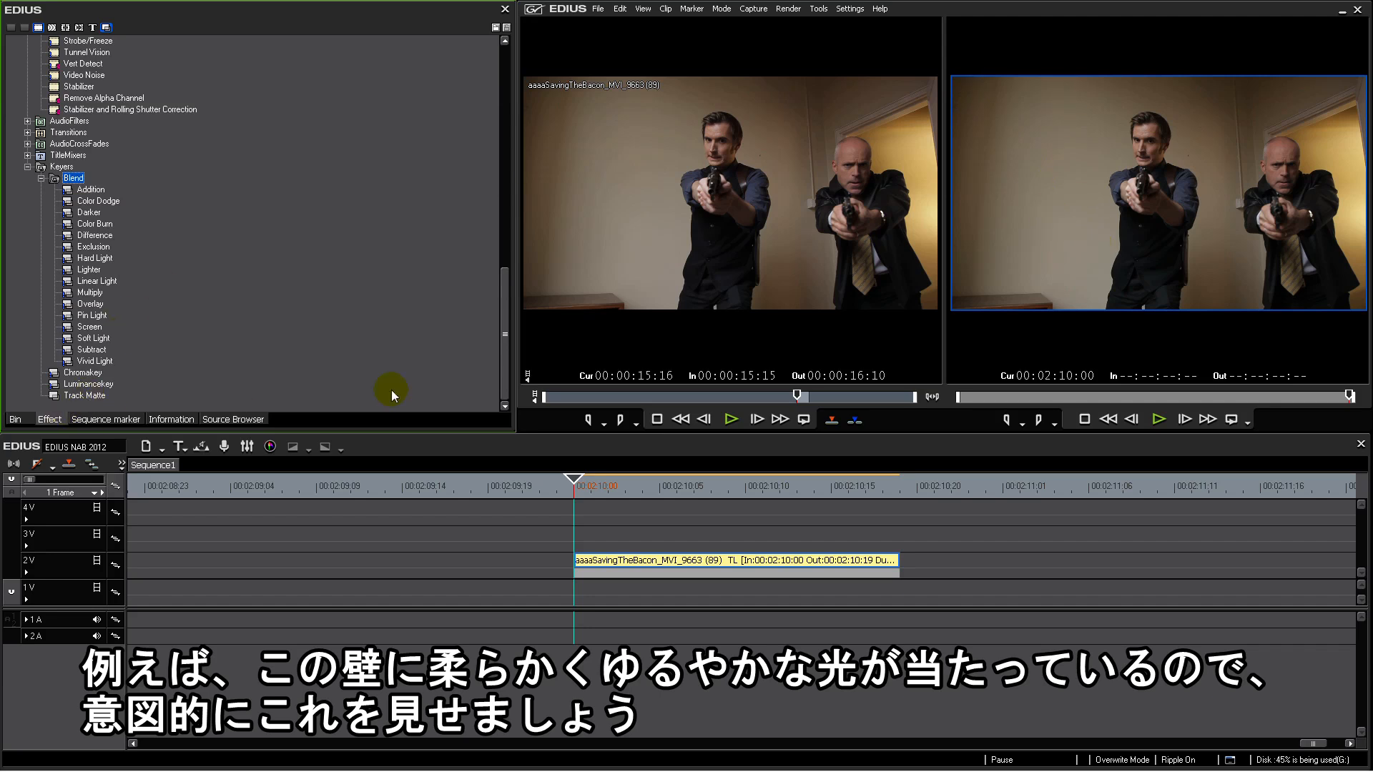
drag(505, 334, 505, 113)
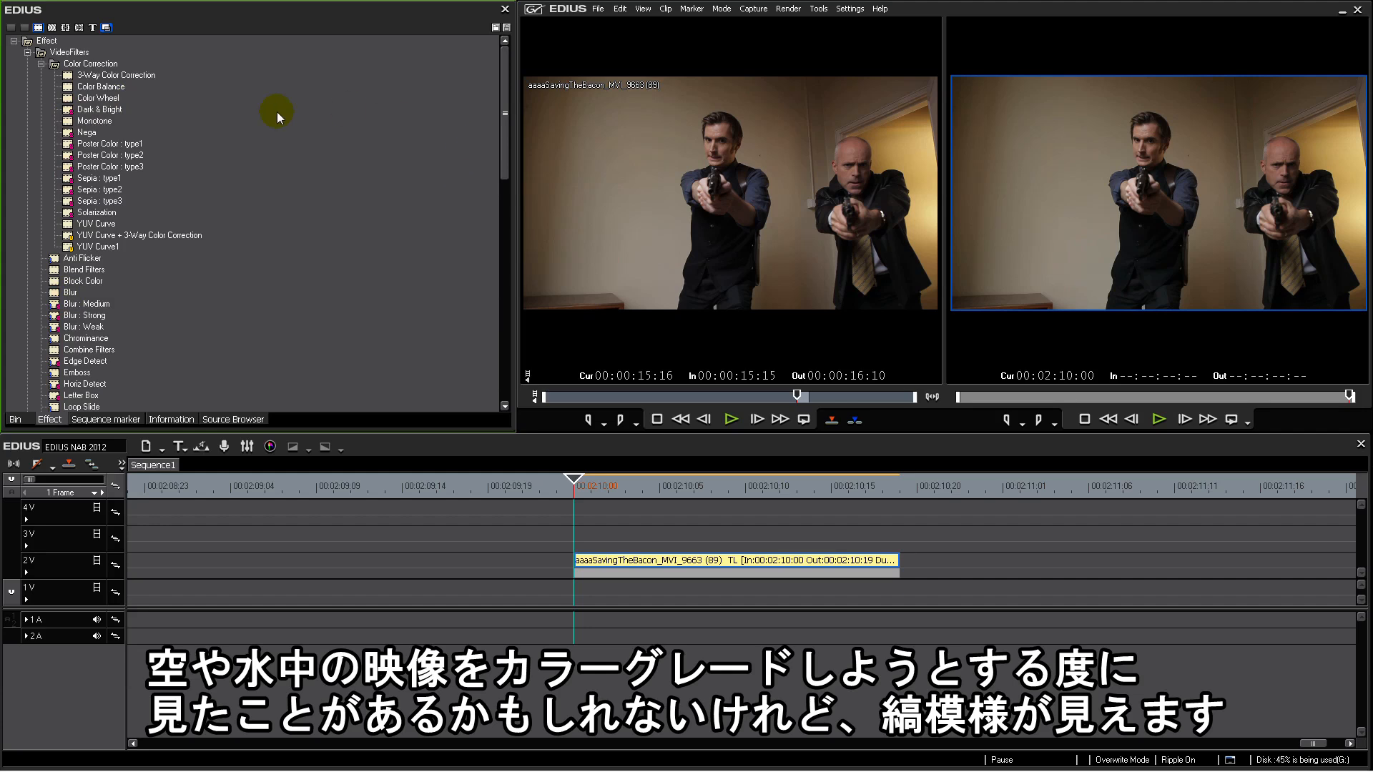
drag(97, 224, 654, 565)
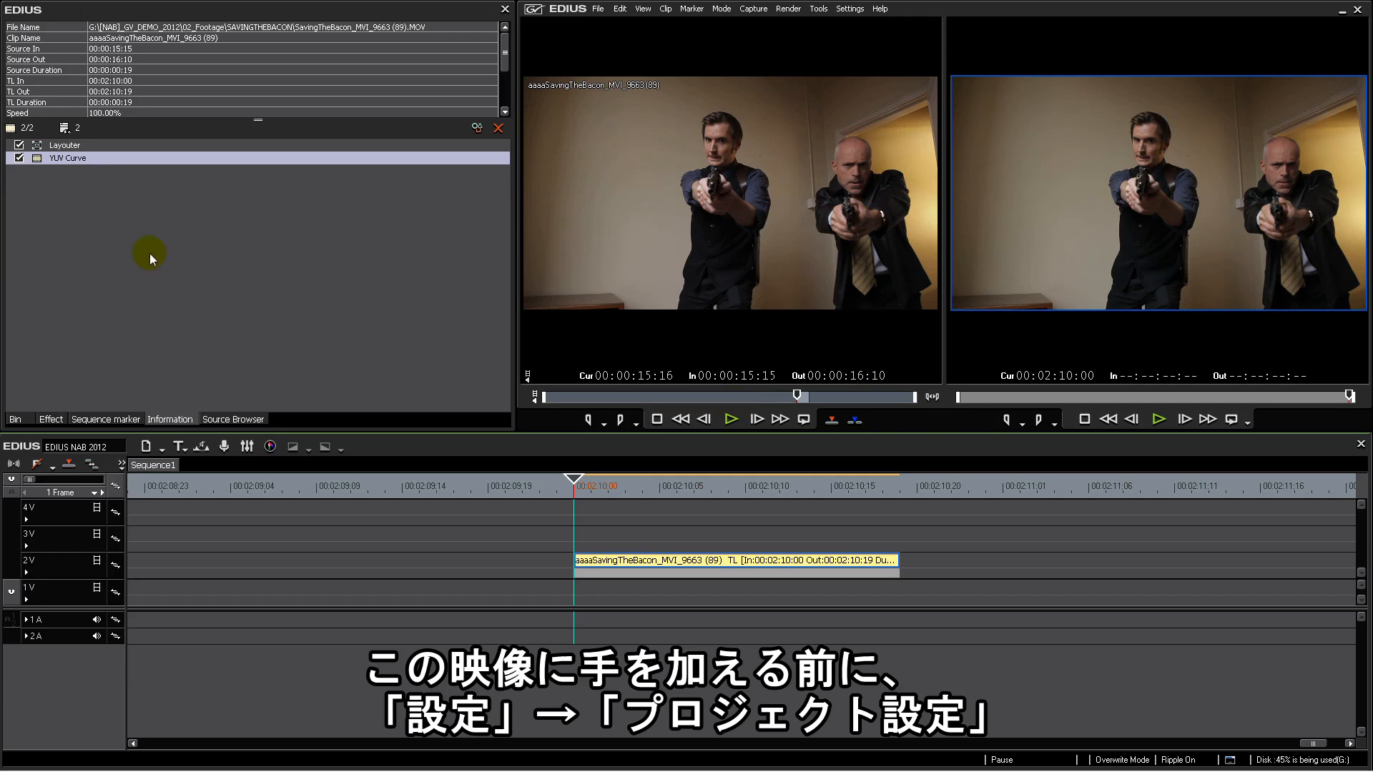
Step: Set the project's video quantization bit rate to 8bit and apply the project settings
click(848, 9)
click(869, 63)
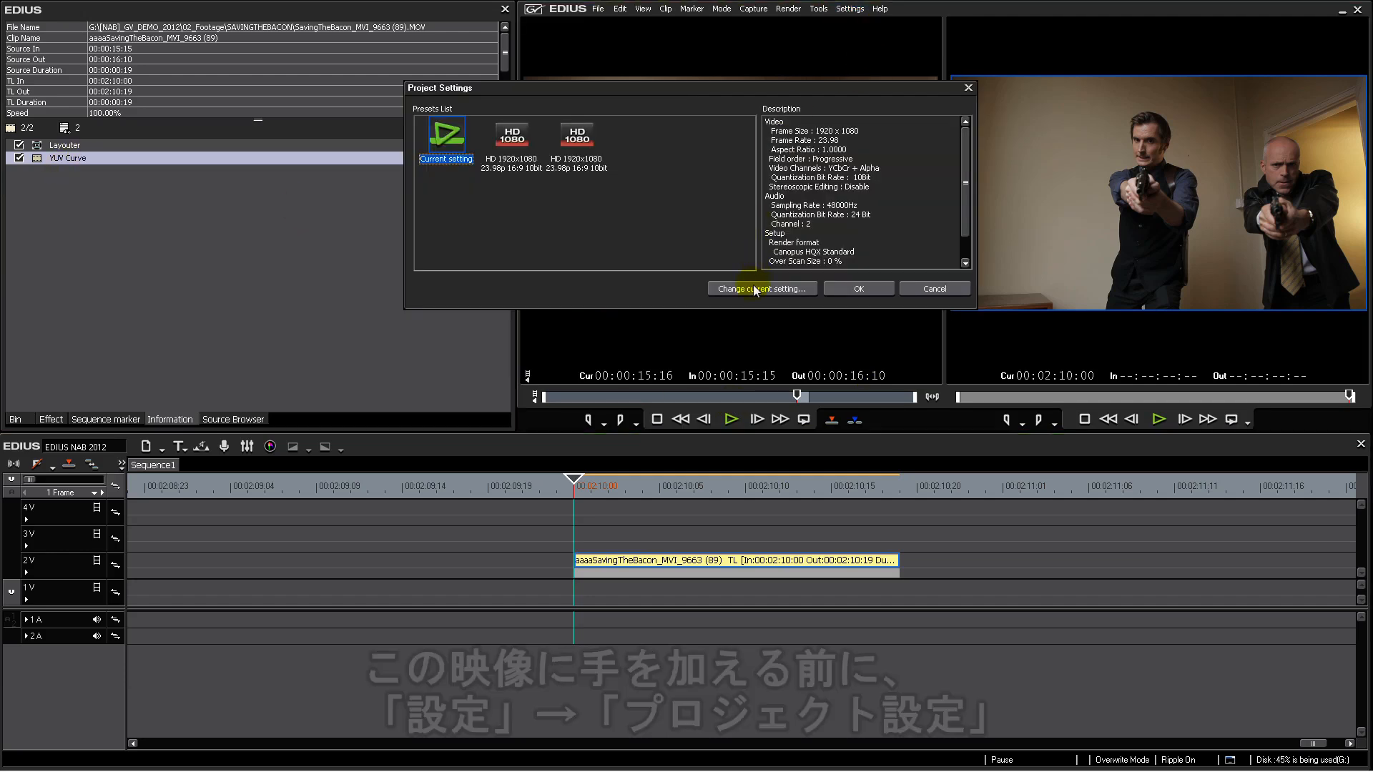
click(756, 287)
click(662, 364)
click(654, 388)
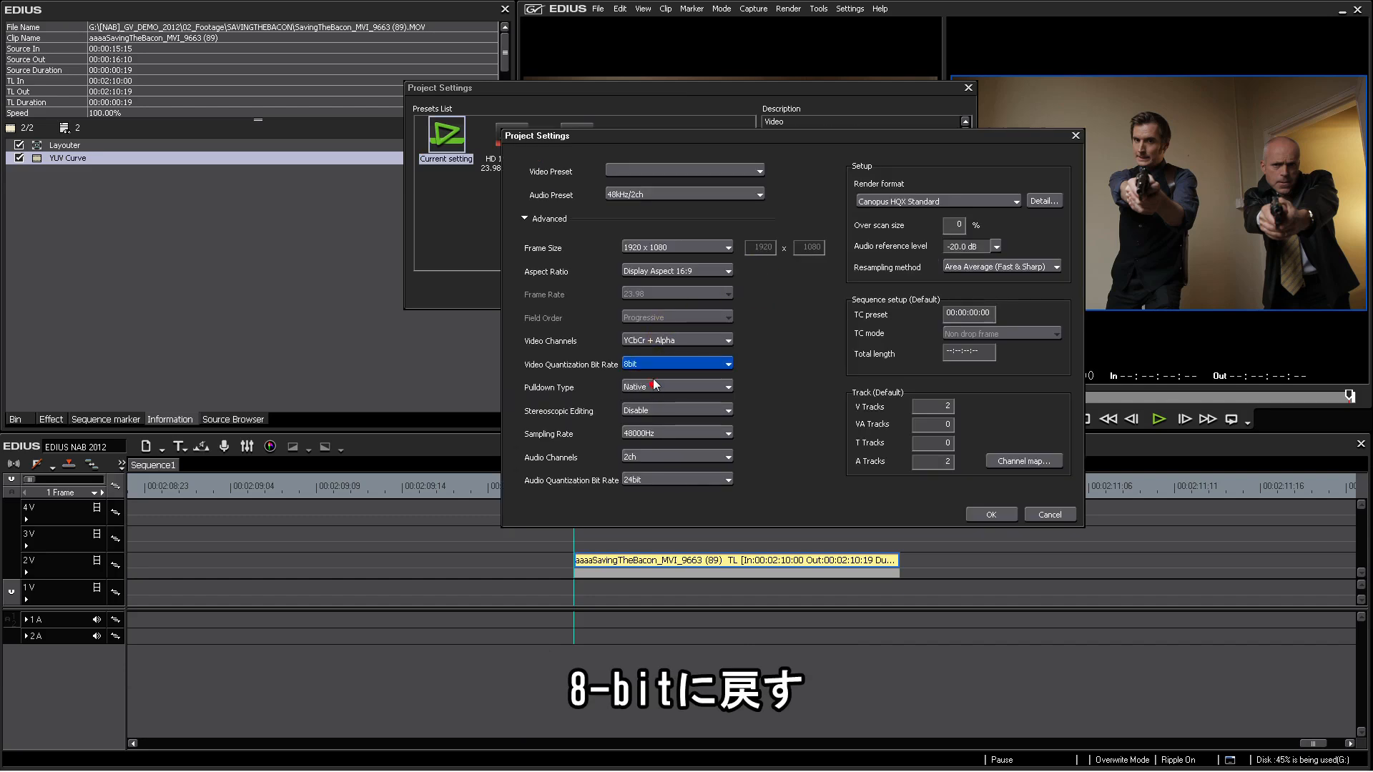
click(991, 515)
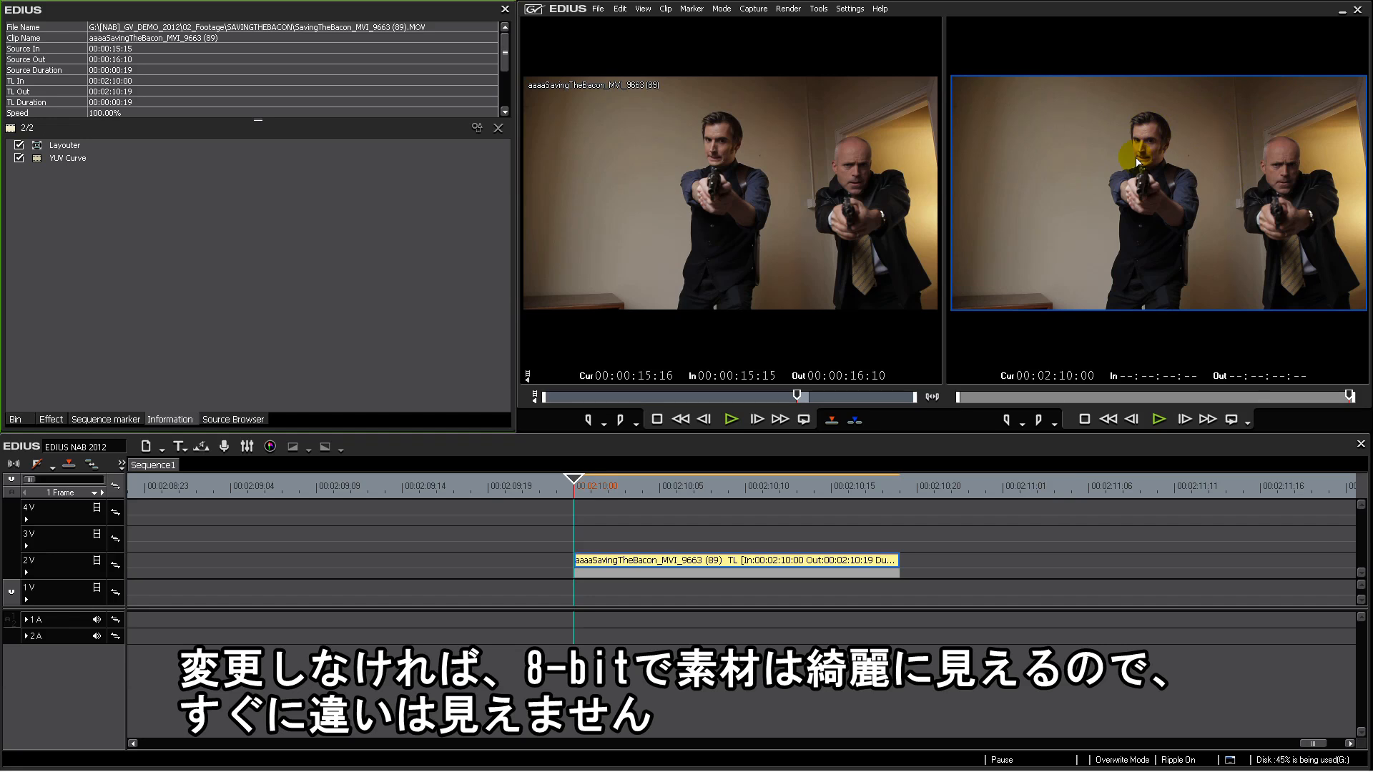
click(616, 562)
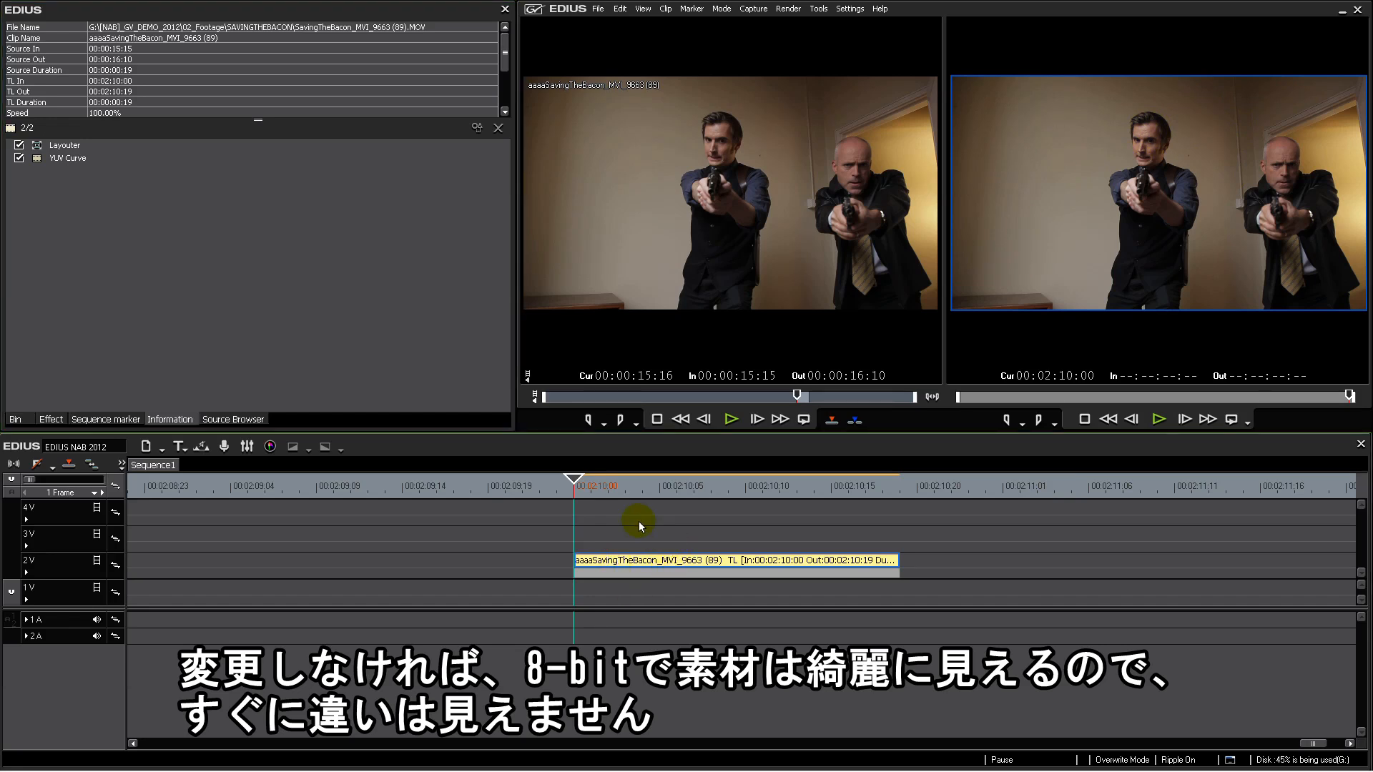
click(259, 349)
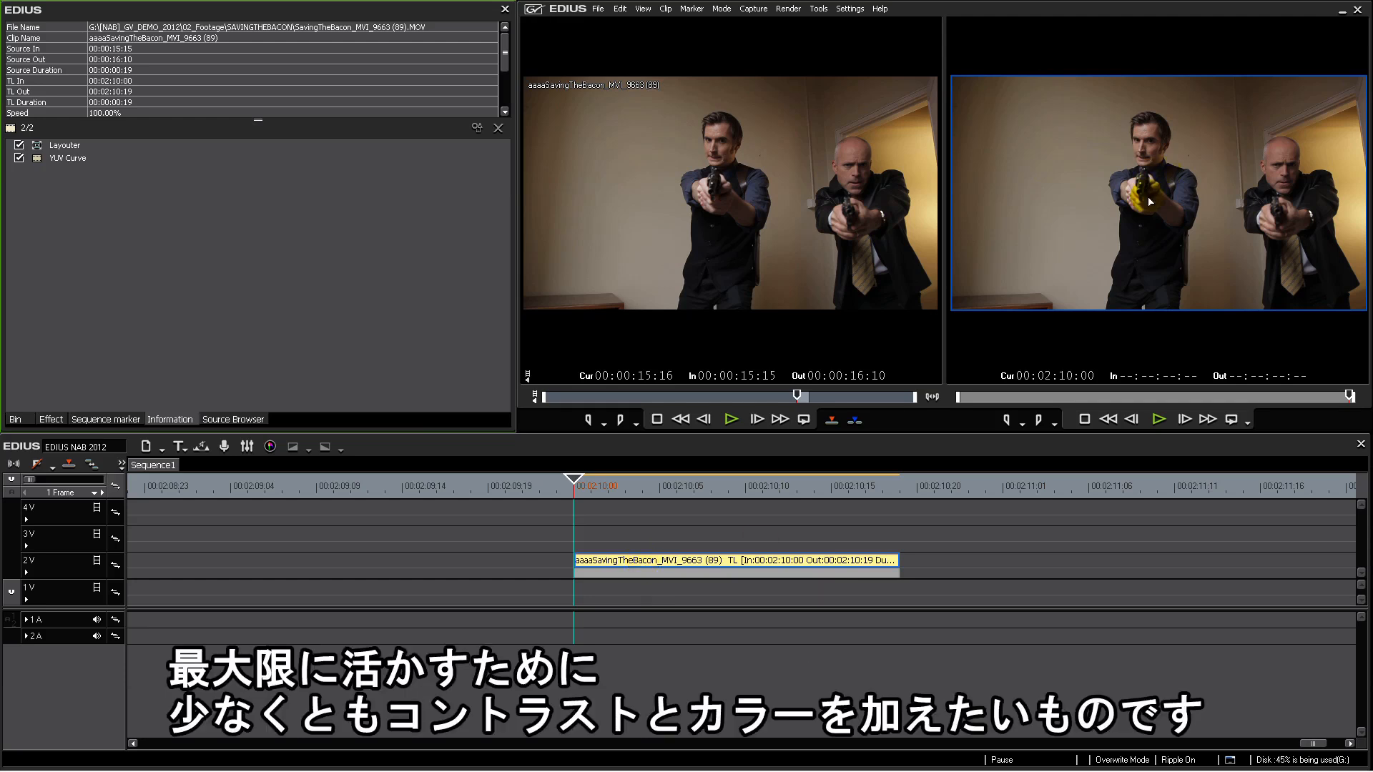
click(663, 565)
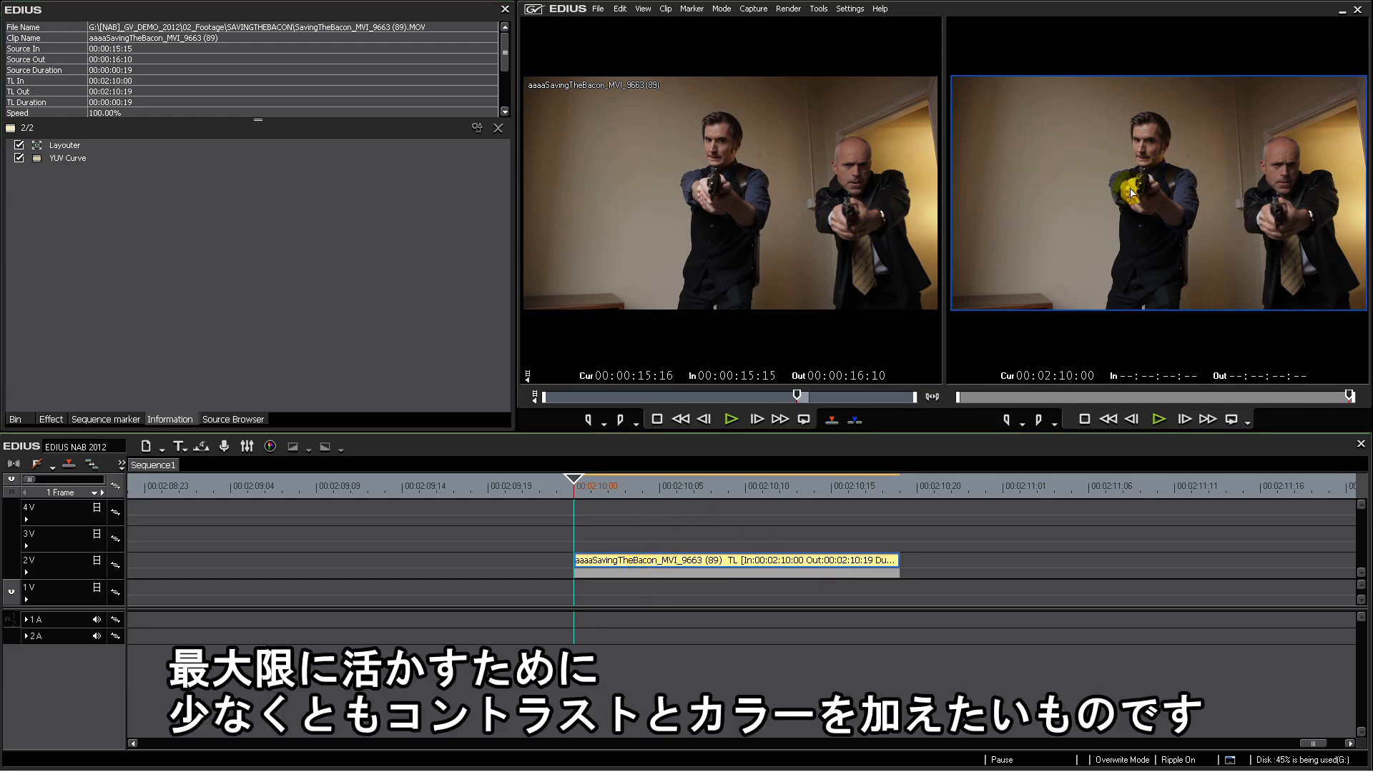
double_click(63, 158)
drag(1046, 65, 609, 114)
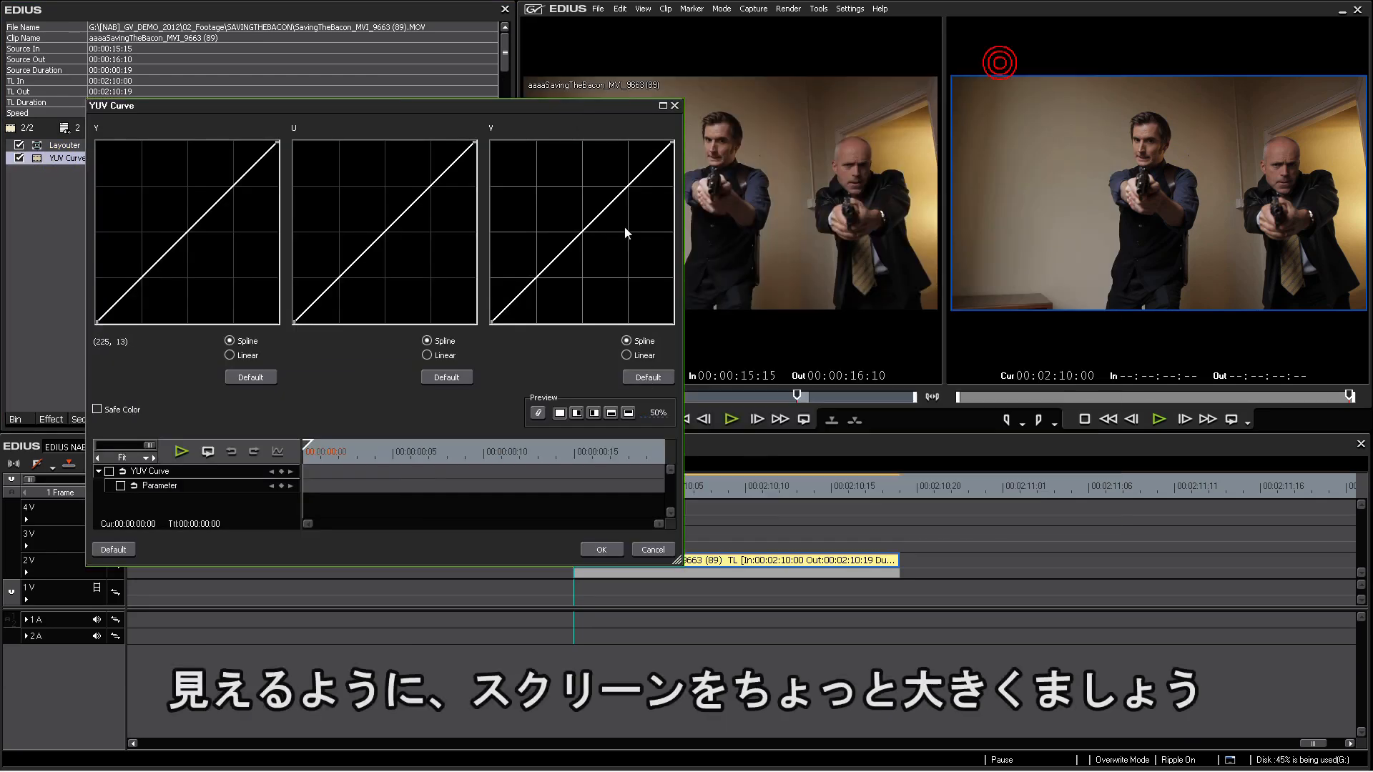
click(652, 548)
Step: Enlarge the preview monitor in width and height so that the clip's picture is shown bigger
drag(516, 305, 259, 309)
drag(279, 431, 281, 551)
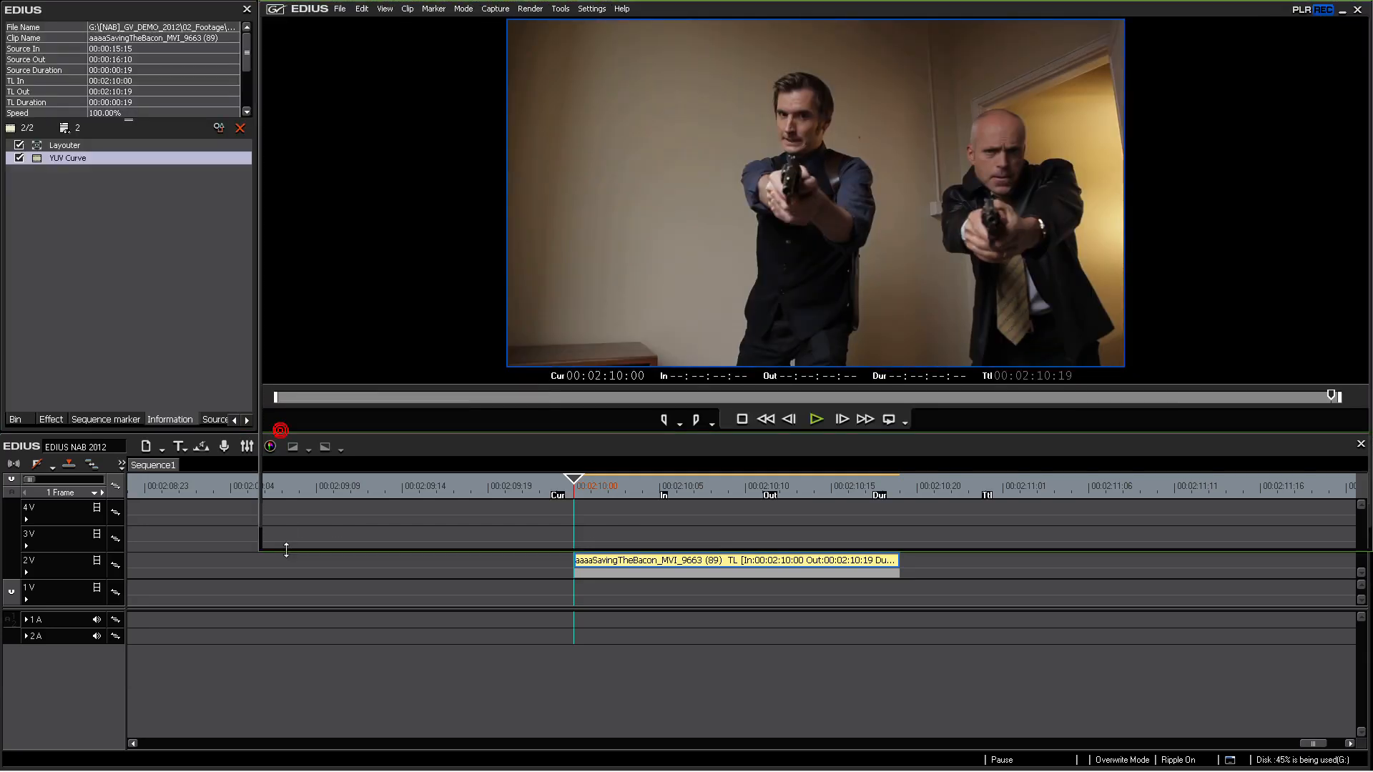
Step: Shape the Y curve of the clip's YUV Curve filter into a contrast-boosting S, with the highlight point at about (182, 212)
double_click(67, 155)
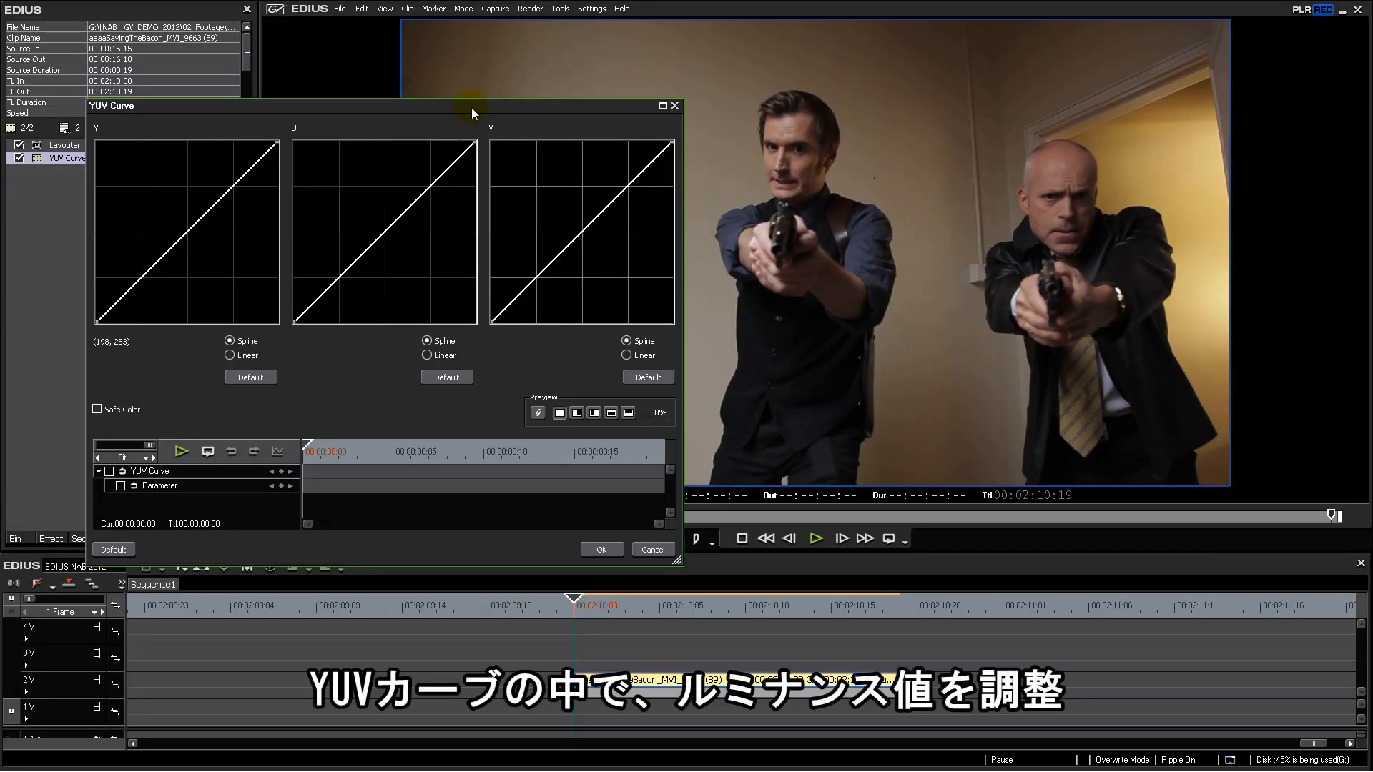
drag(469, 107, 564, 314)
drag(323, 390, 323, 387)
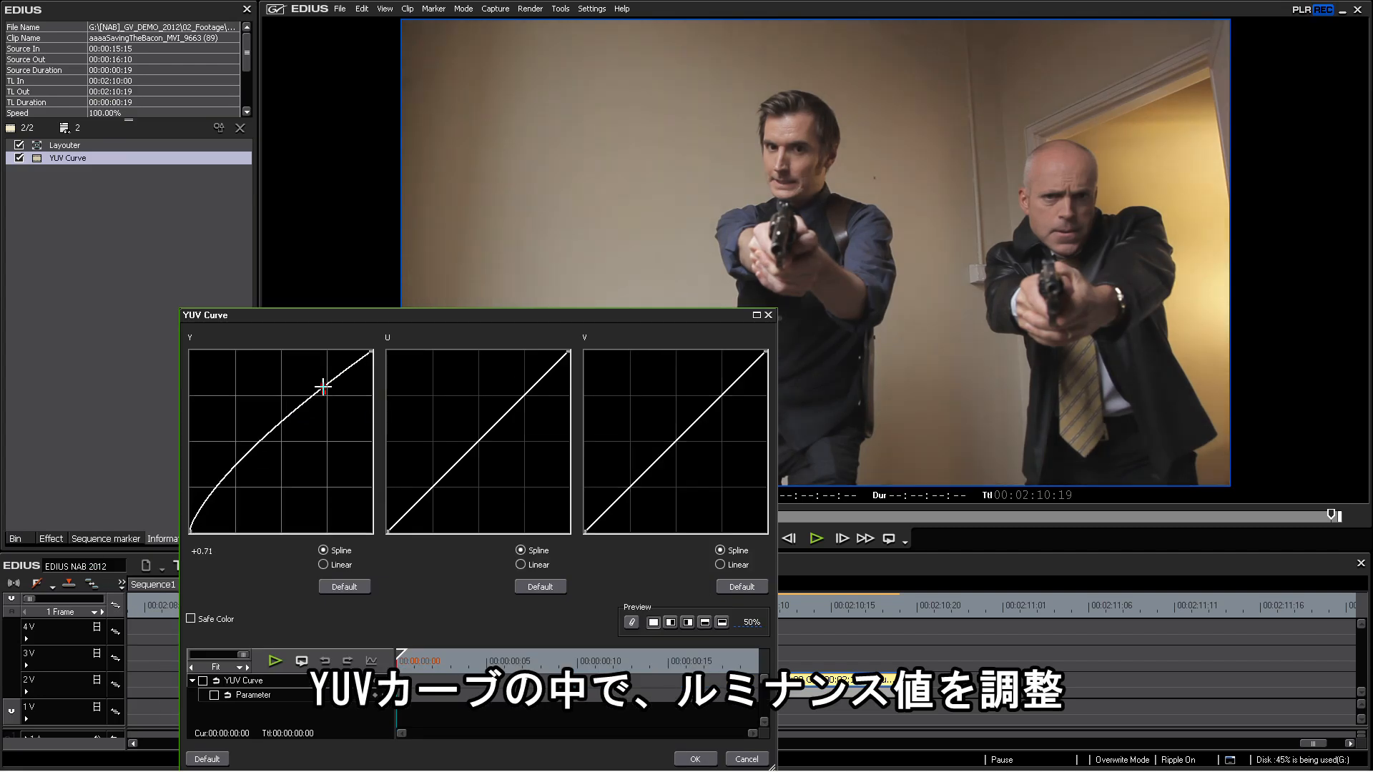
drag(239, 459, 228, 515)
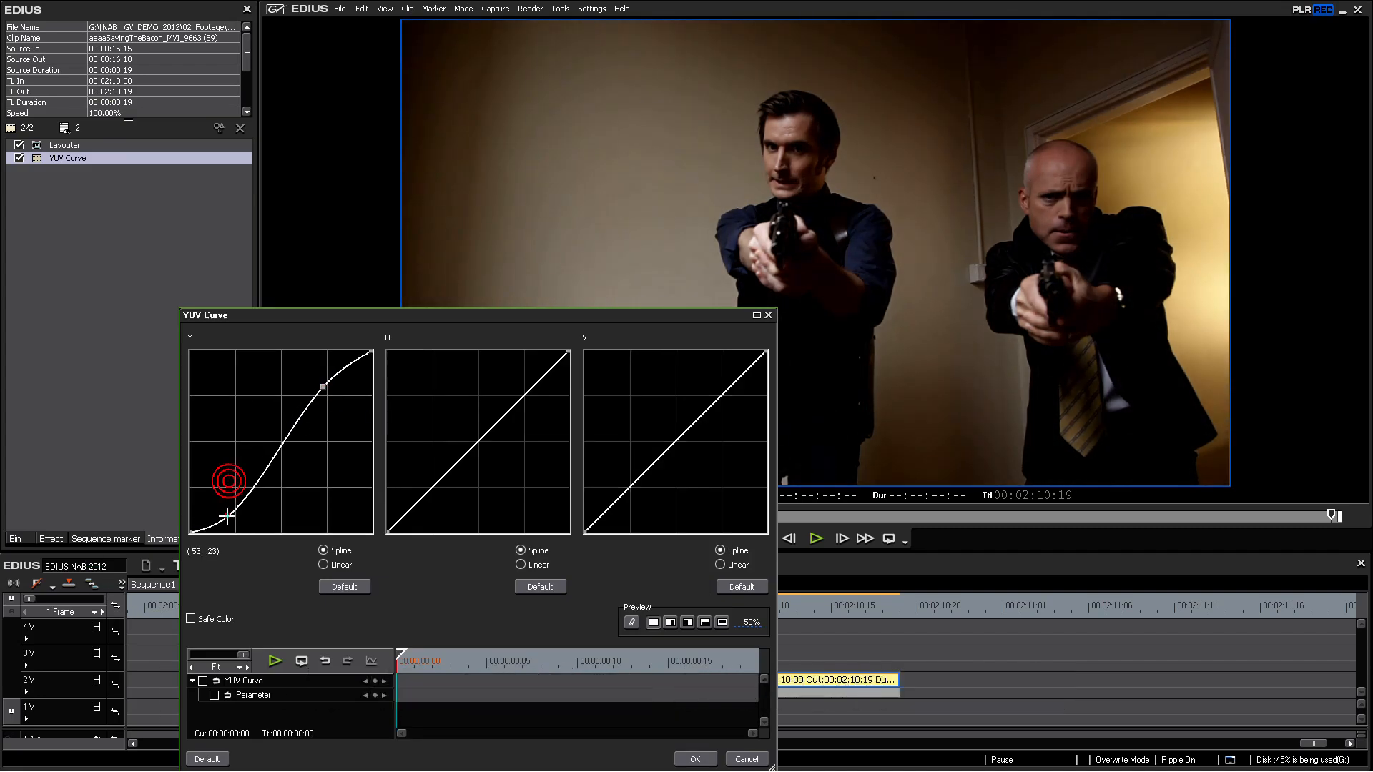
drag(326, 379, 322, 374)
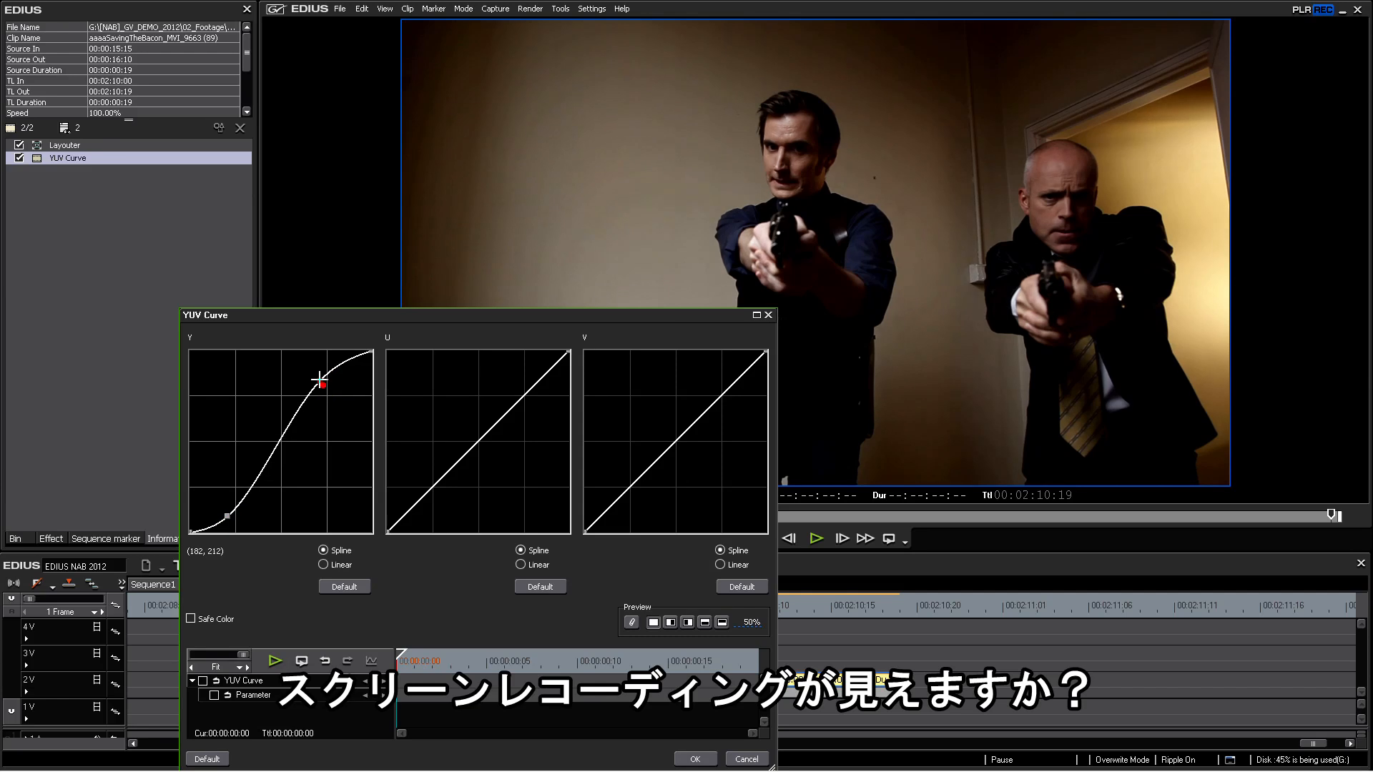
mouse_move(224, 512)
mouse_down()
mouse_move(221, 497)
mouse_move(235, 515)
mouse_up()
click(570, 193)
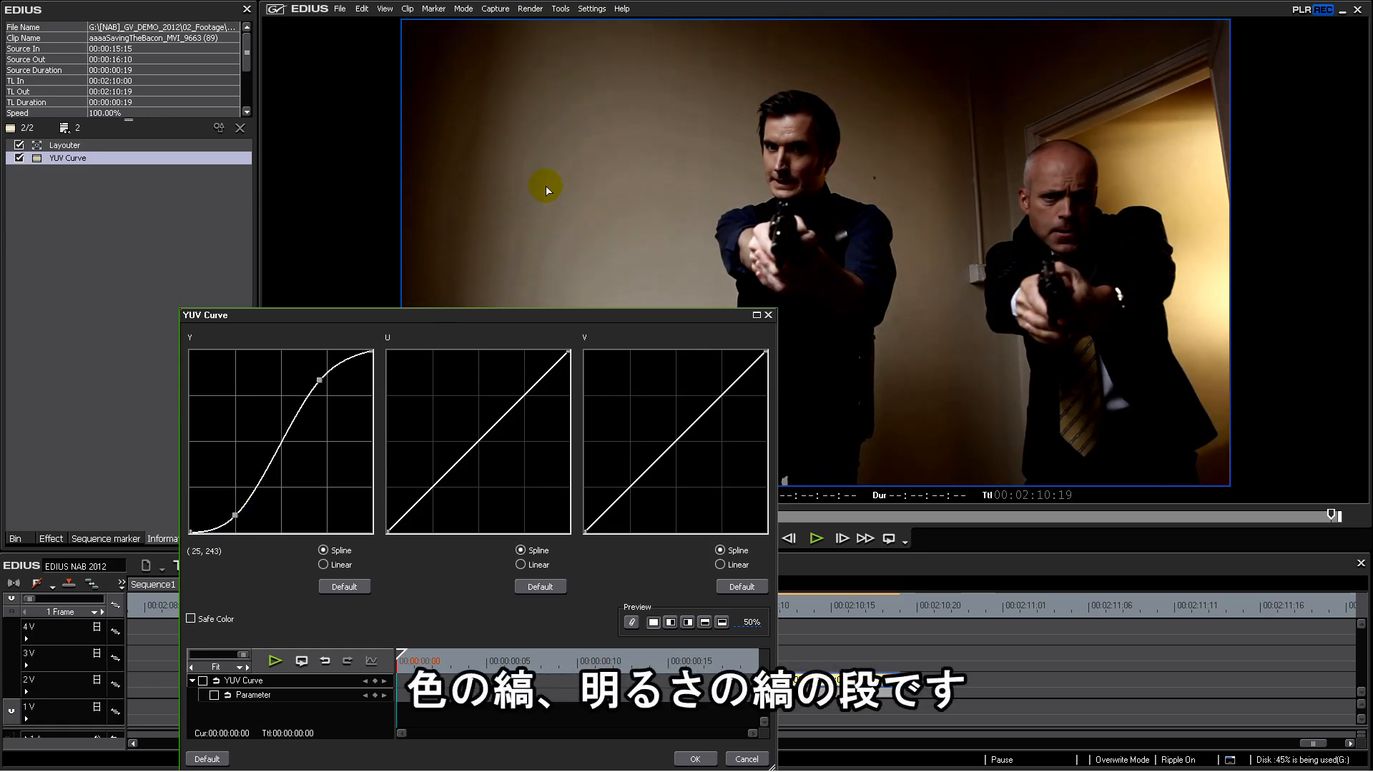
click(579, 248)
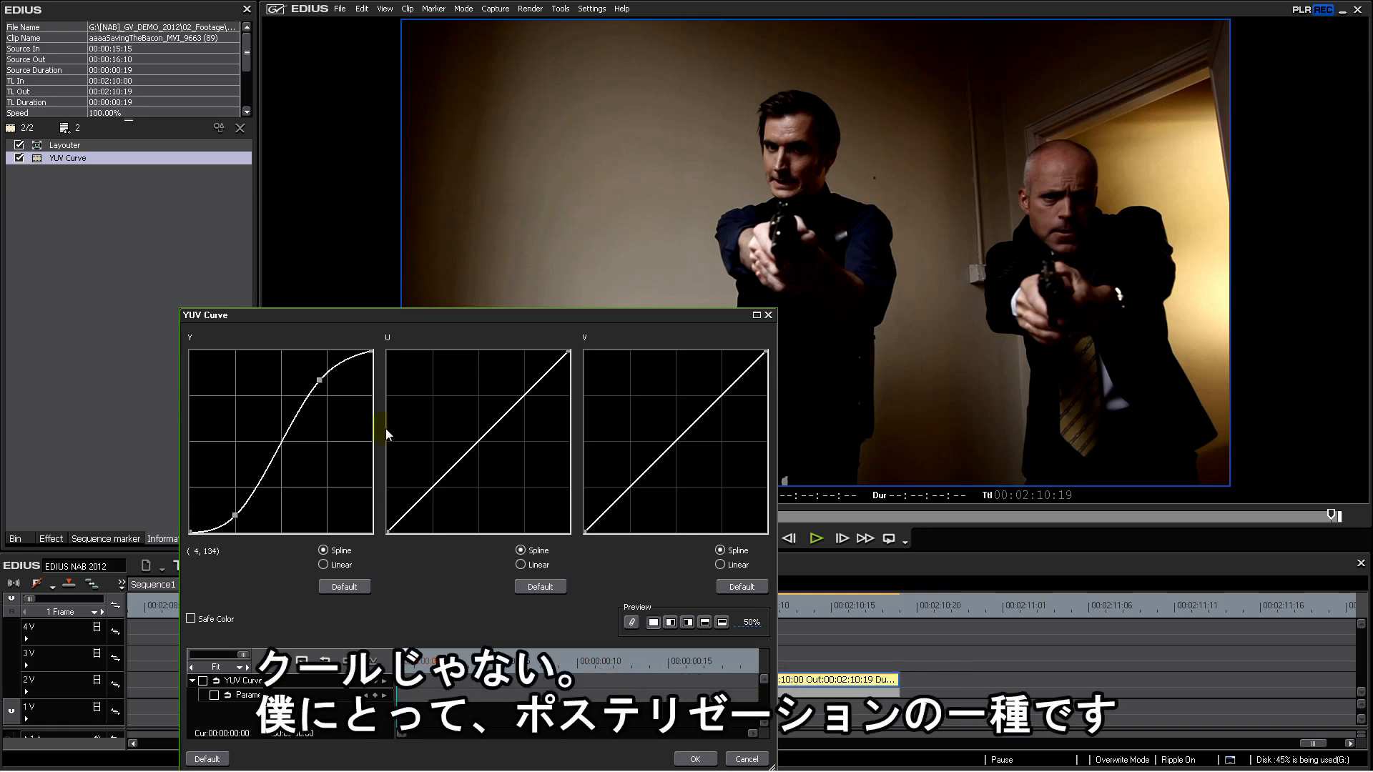
Step: Raise the shadow point of the Y curve slightly and apply the YUV Curve settings
drag(235, 515, 236, 510)
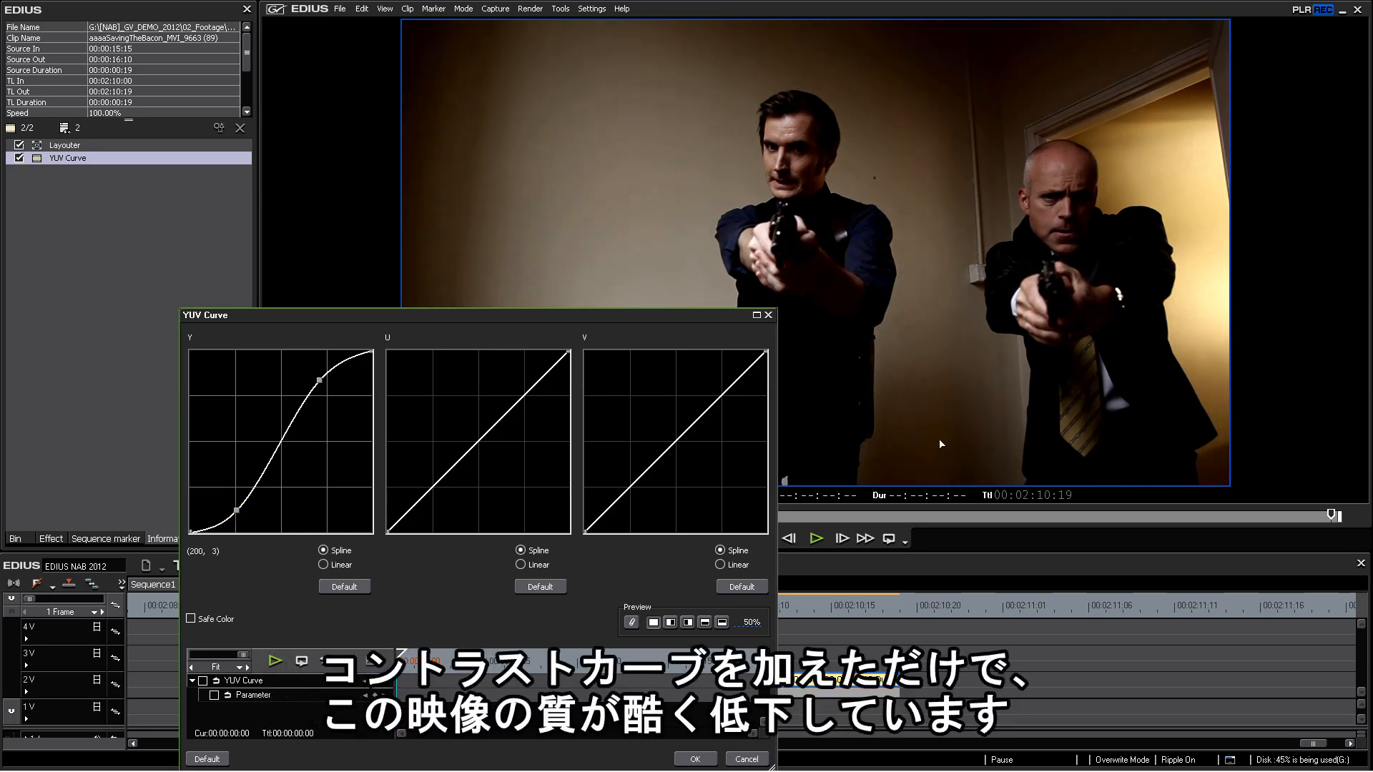
drag(246, 512, 240, 506)
drag(650, 316, 602, 148)
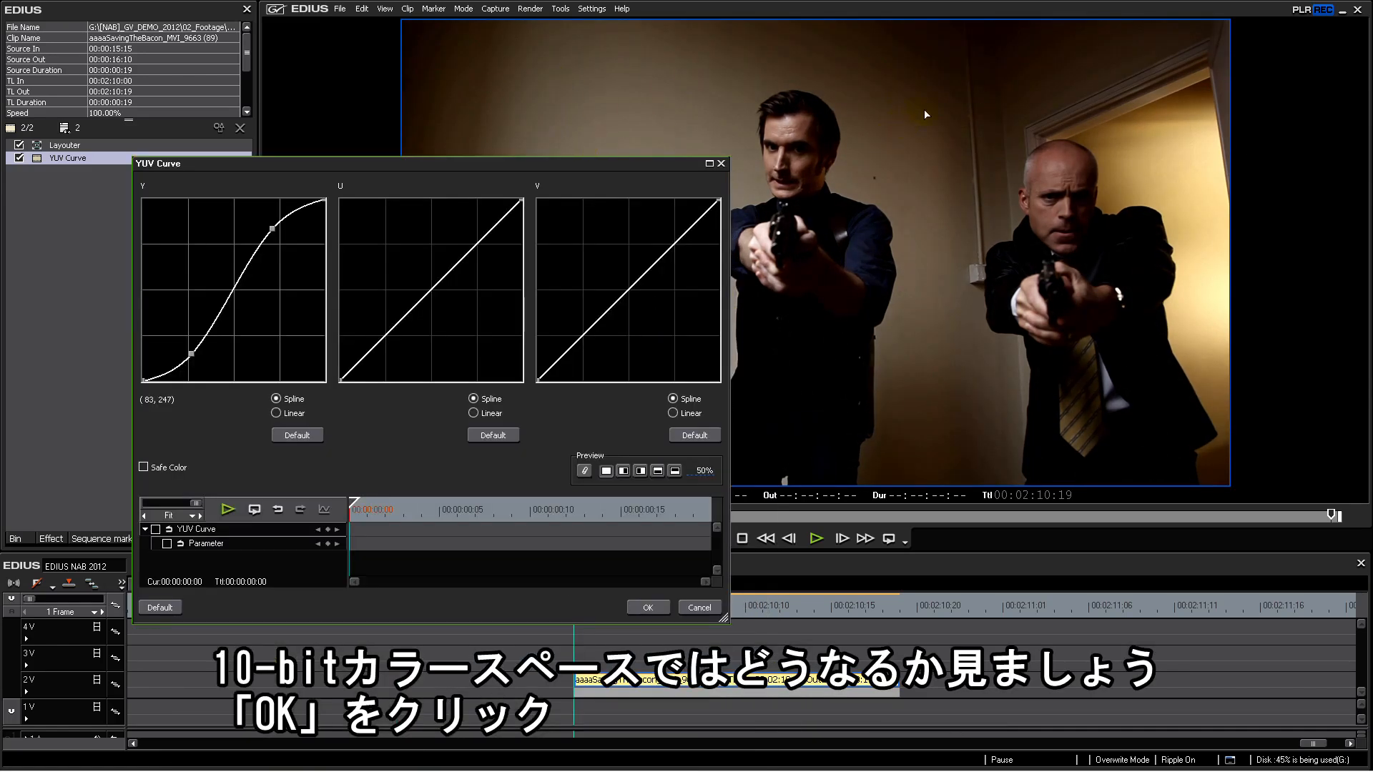
click(648, 608)
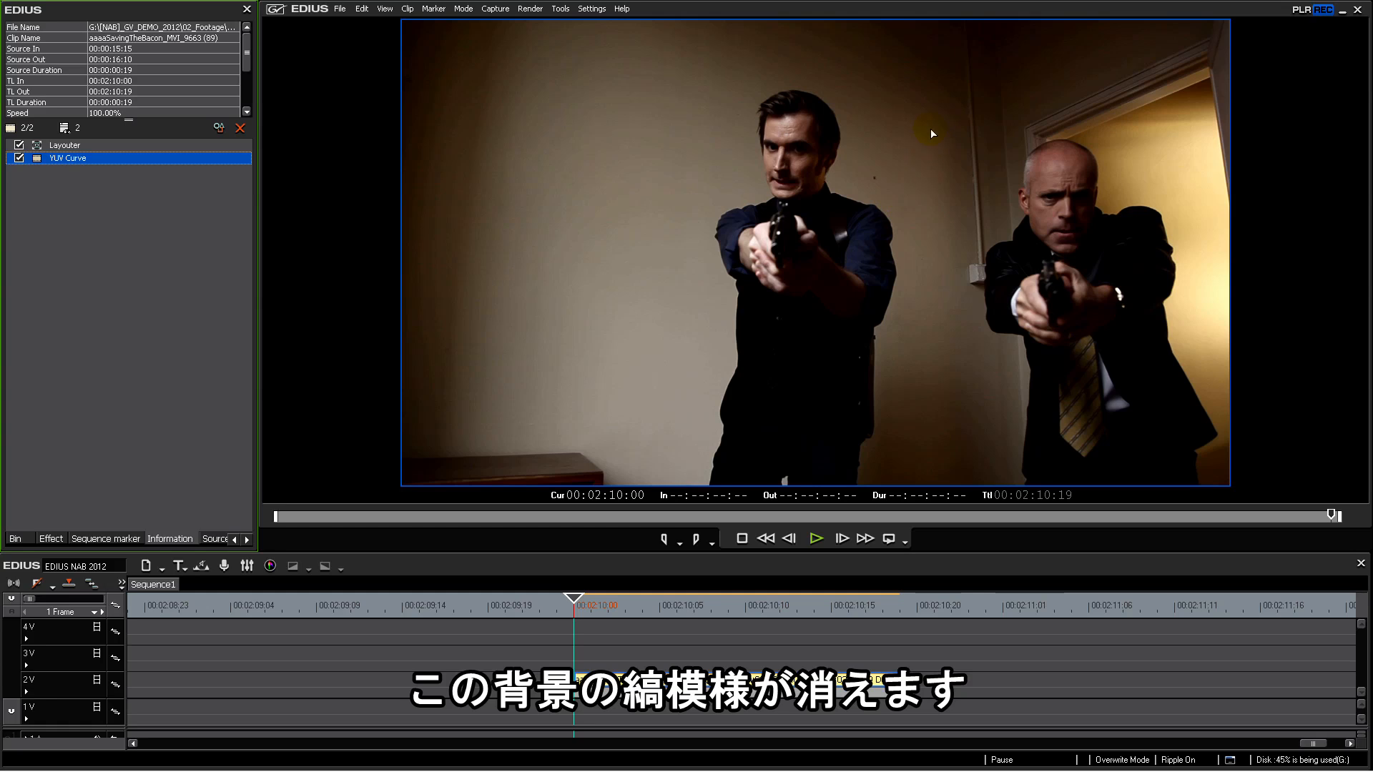
Step: Set the project's video quantization bit rate to 10bit, moving the settings dialogs clear of the picture, and apply it
click(592, 8)
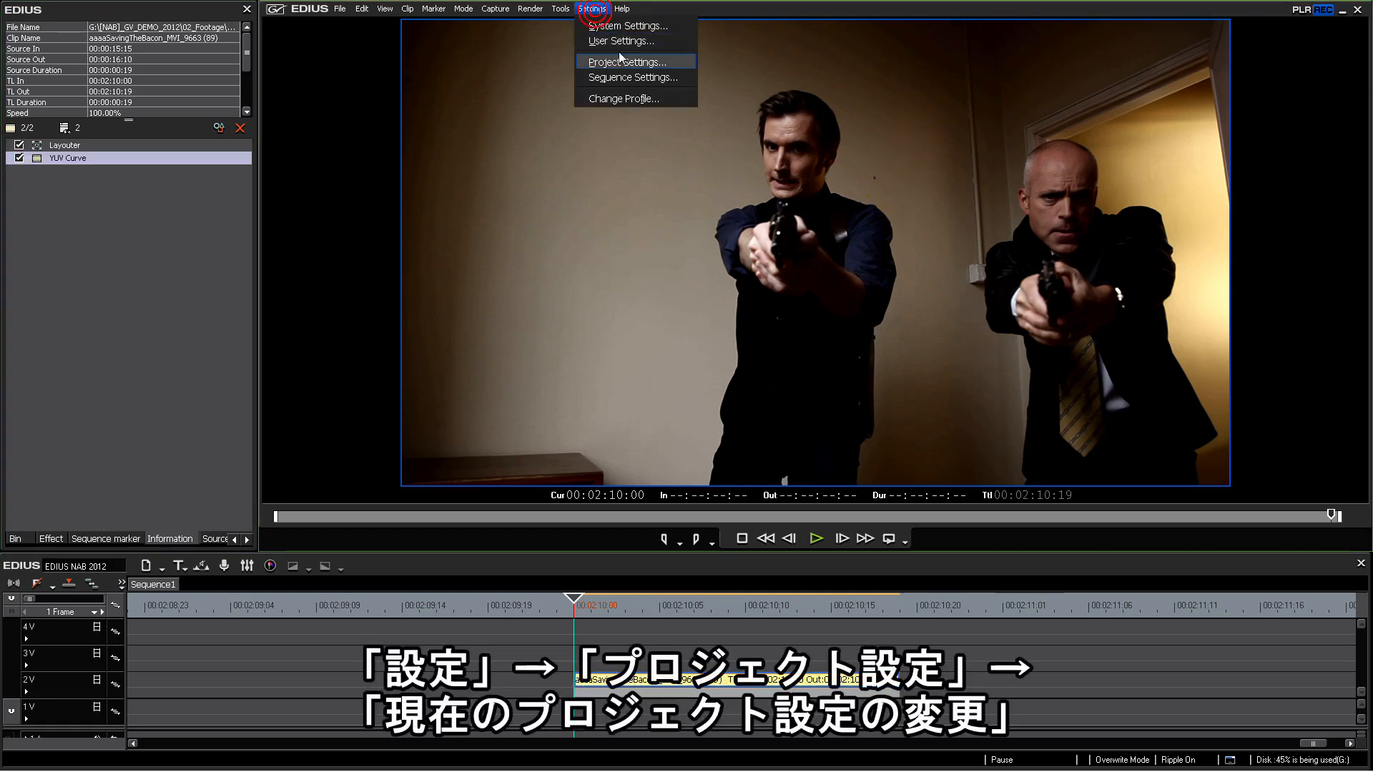
click(619, 57)
click(766, 289)
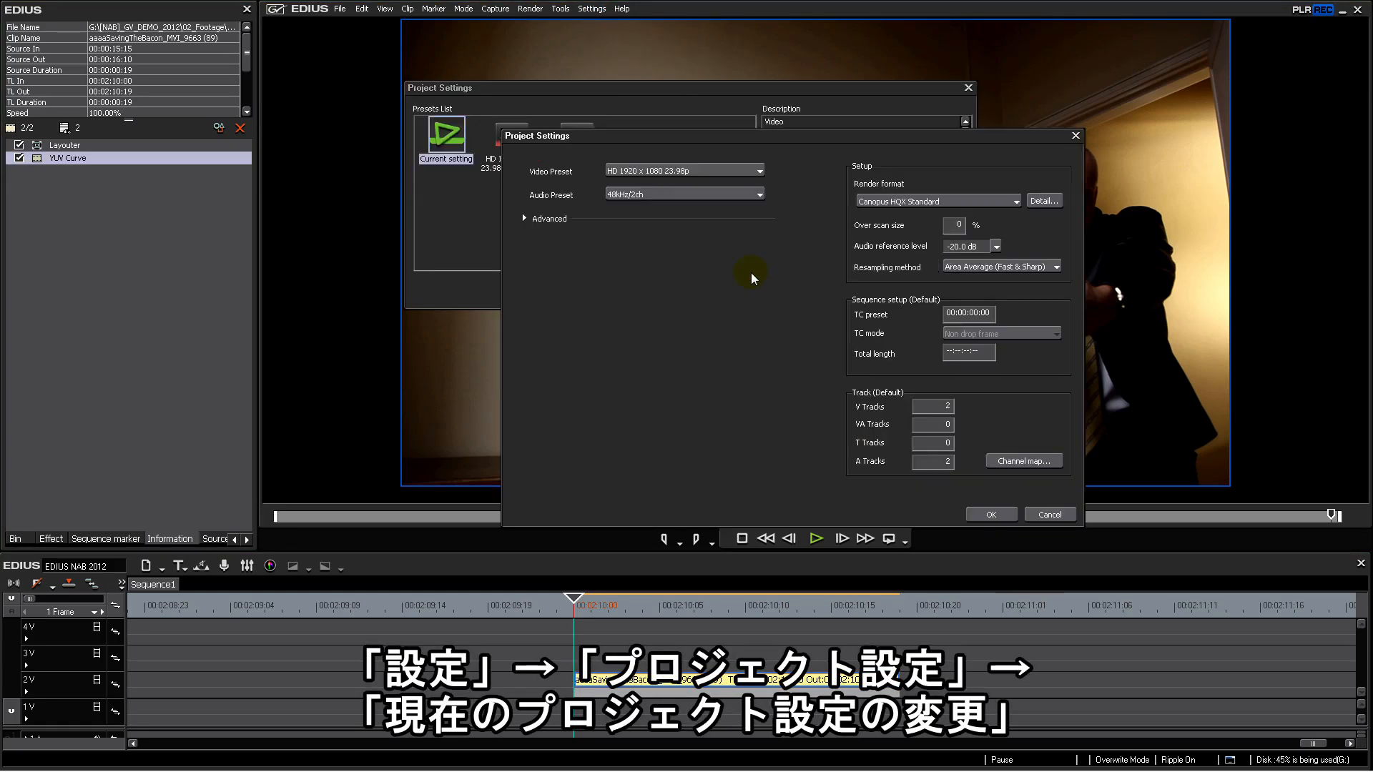
click(1069, 514)
drag(916, 89, 582, 393)
click(434, 578)
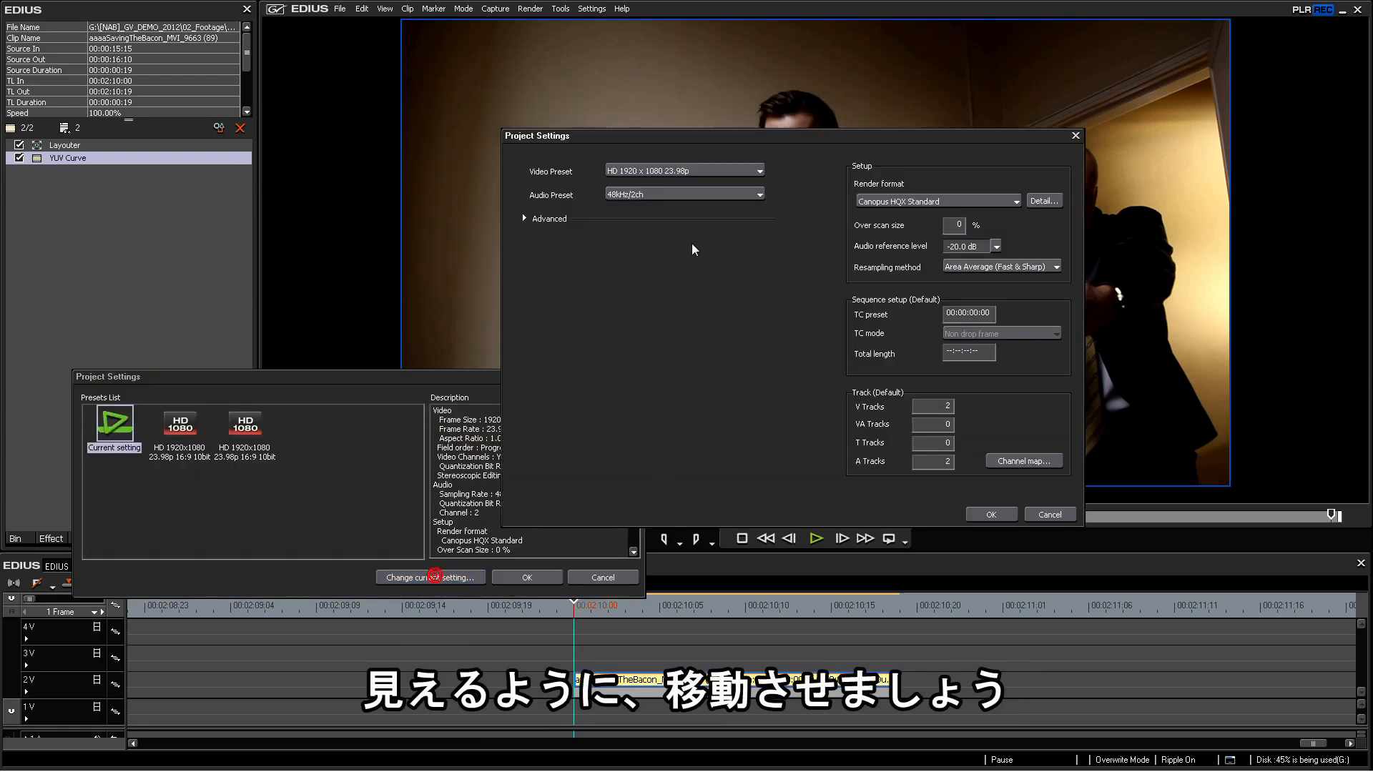
drag(796, 135, 440, 294)
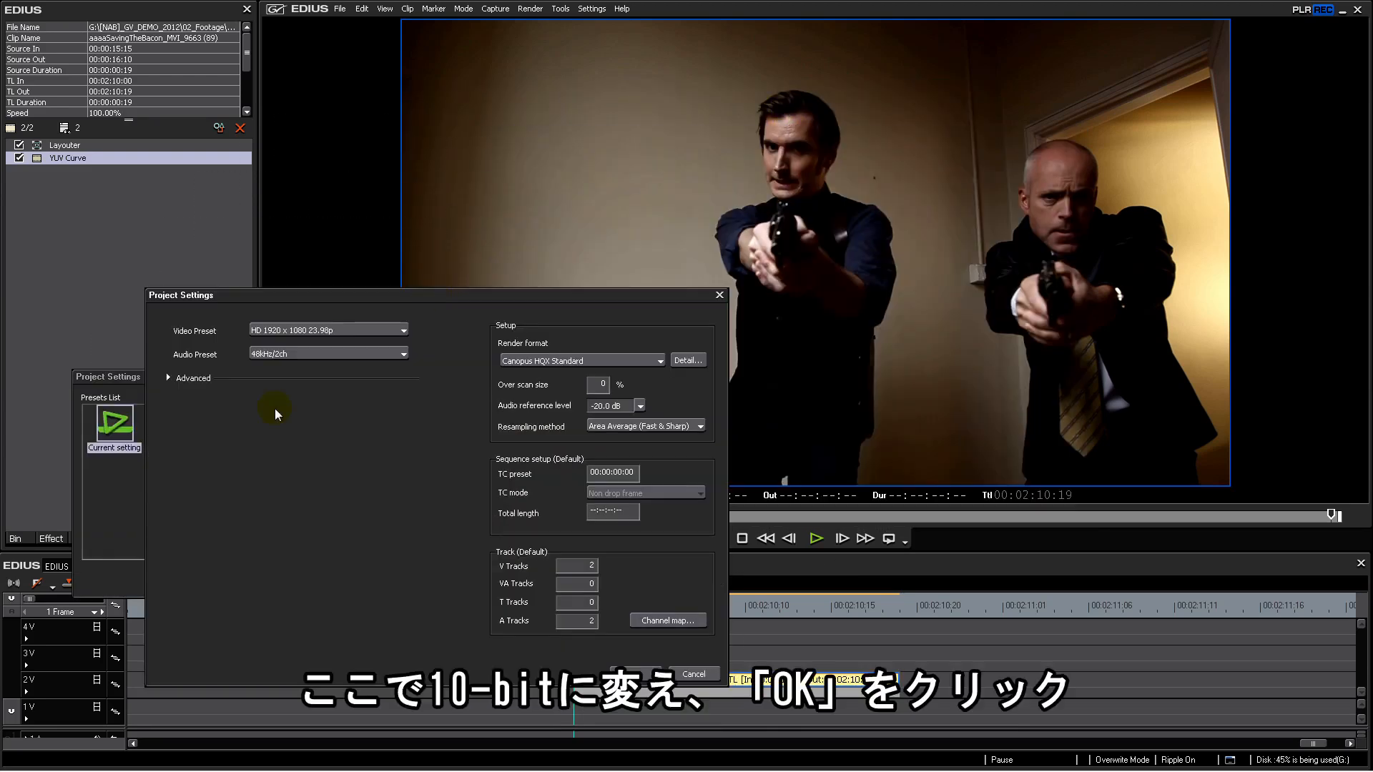
click(168, 378)
click(306, 526)
click(304, 536)
click(635, 672)
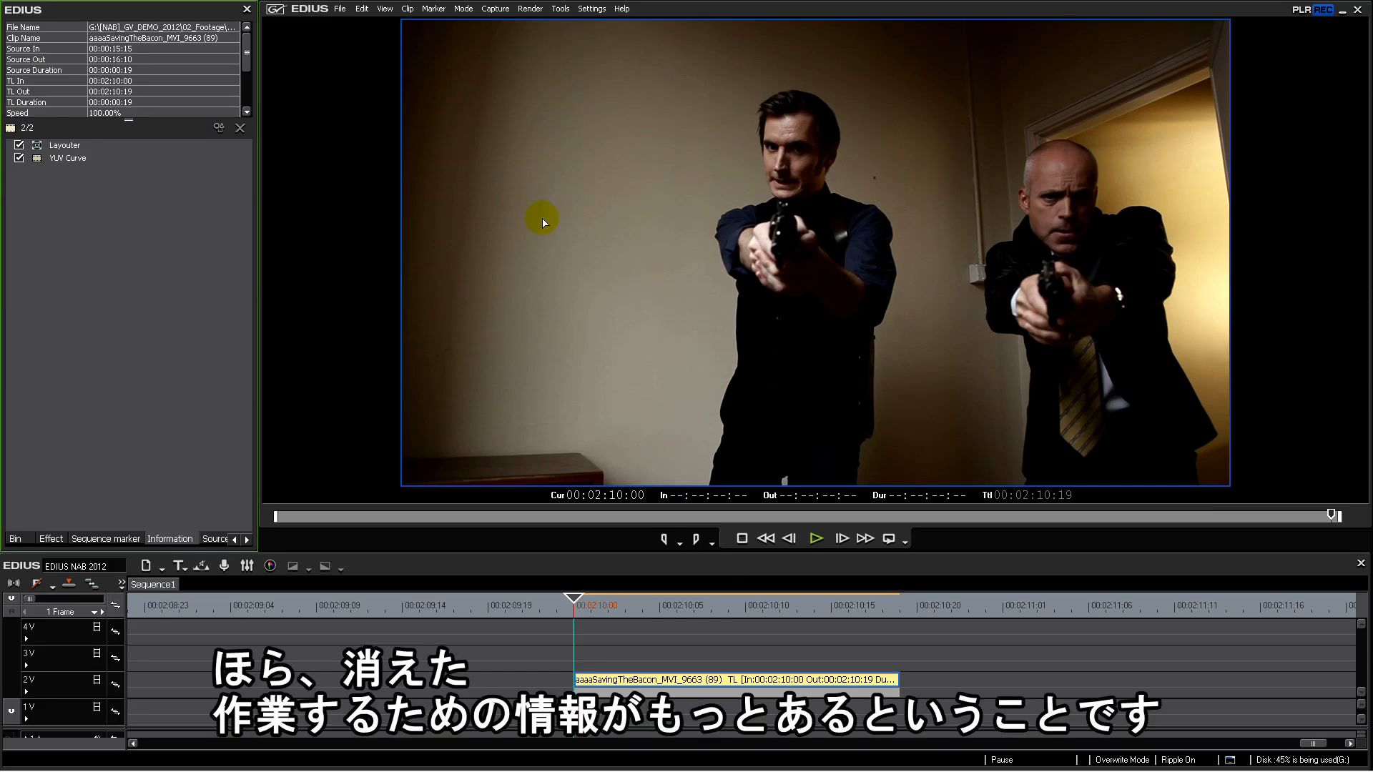
Step: Fine-tune the Y curve of the clip's YUV Curve filter, placing the highlight point at about (176, 219) and raising the shadow point slightly
double_click(84, 159)
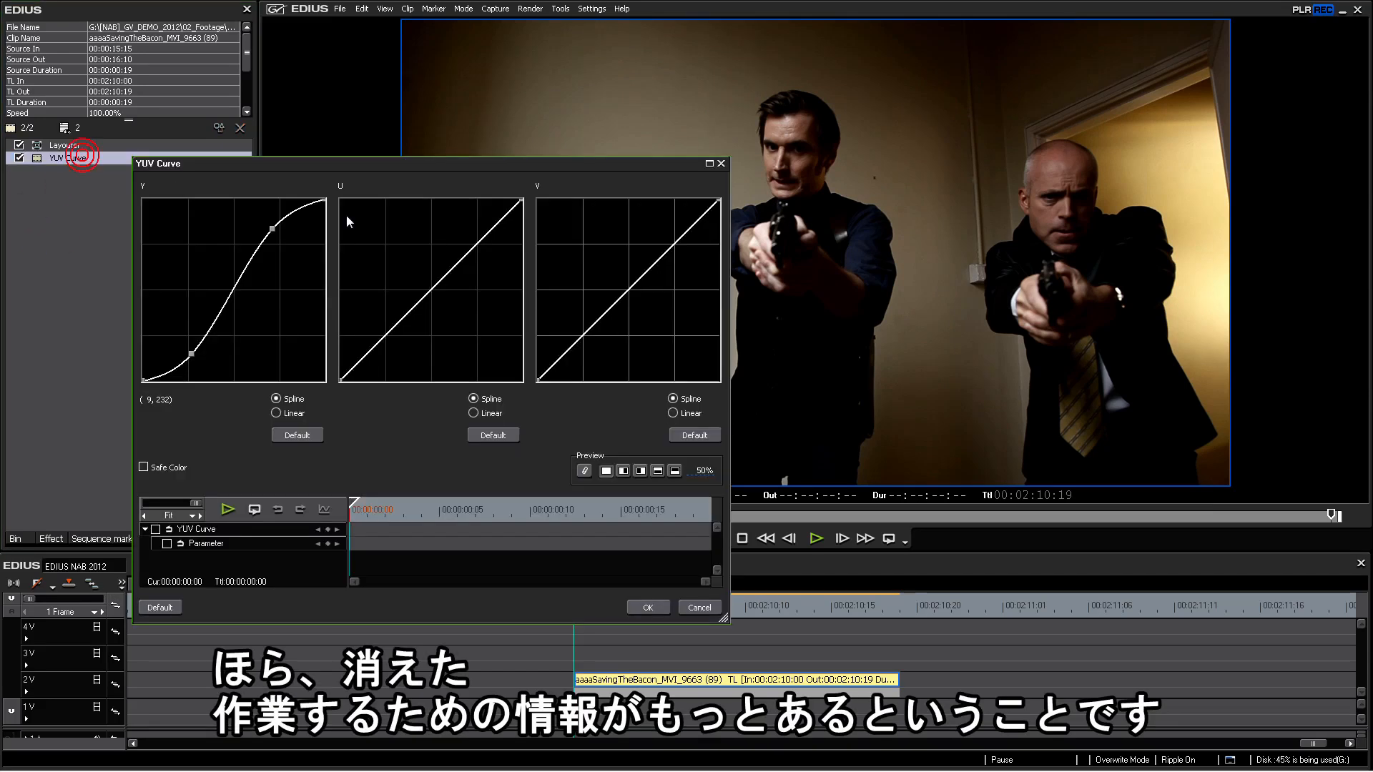
drag(271, 230, 272, 227)
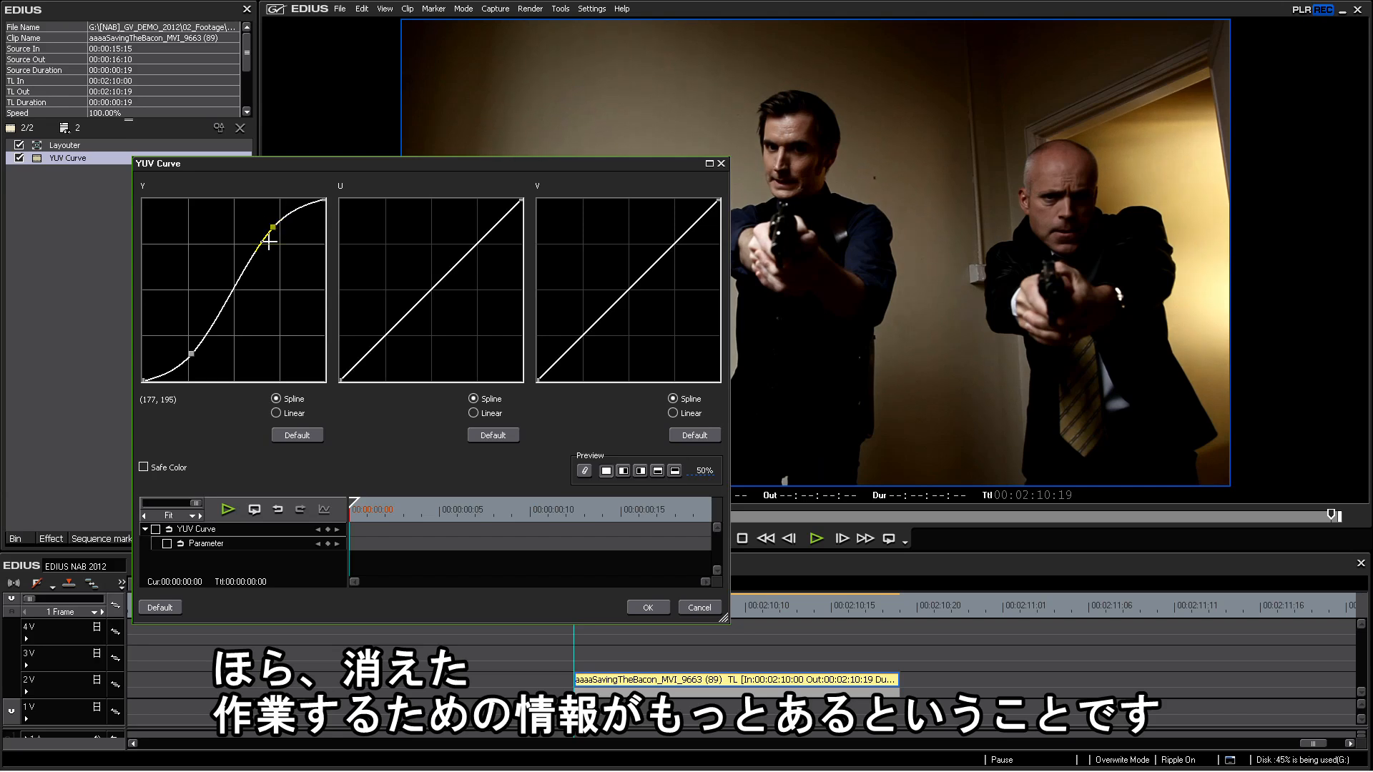
drag(191, 353, 188, 347)
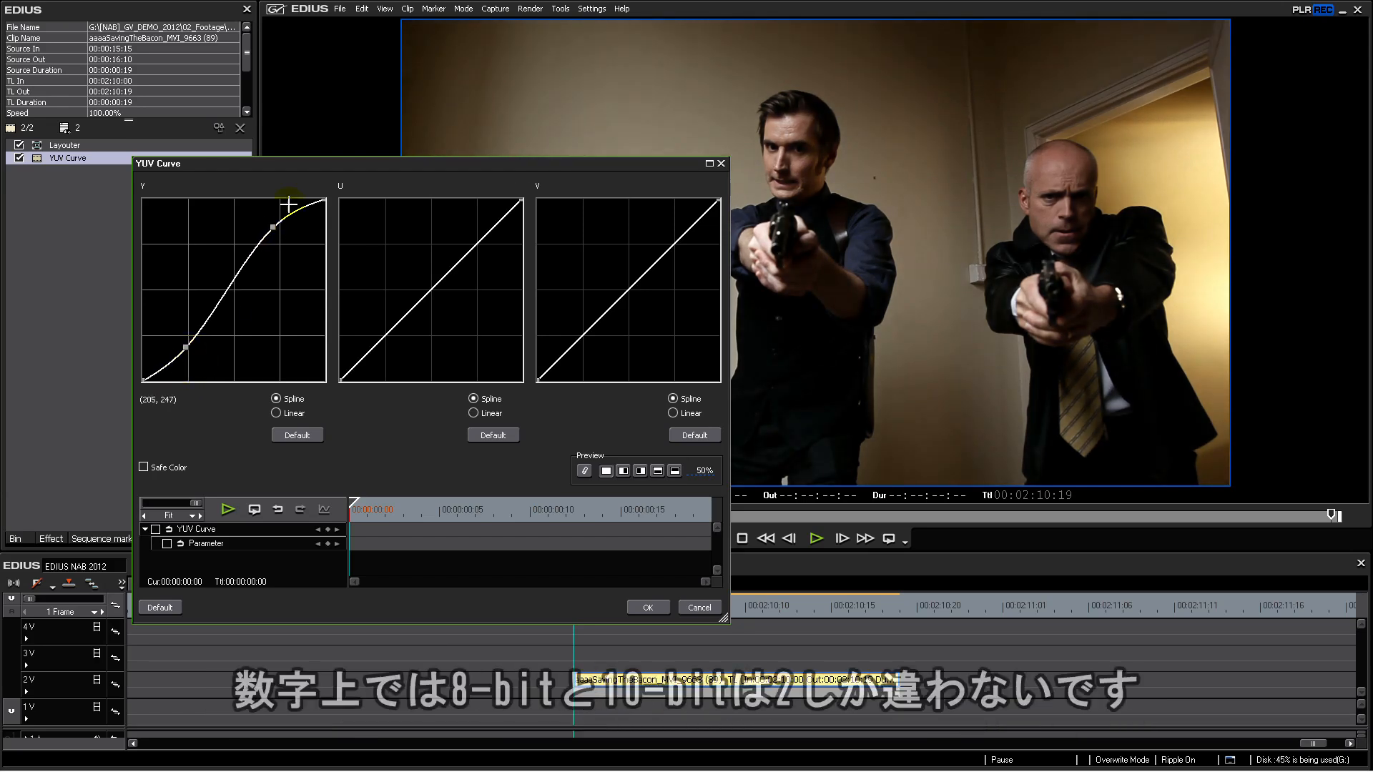
click(272, 227)
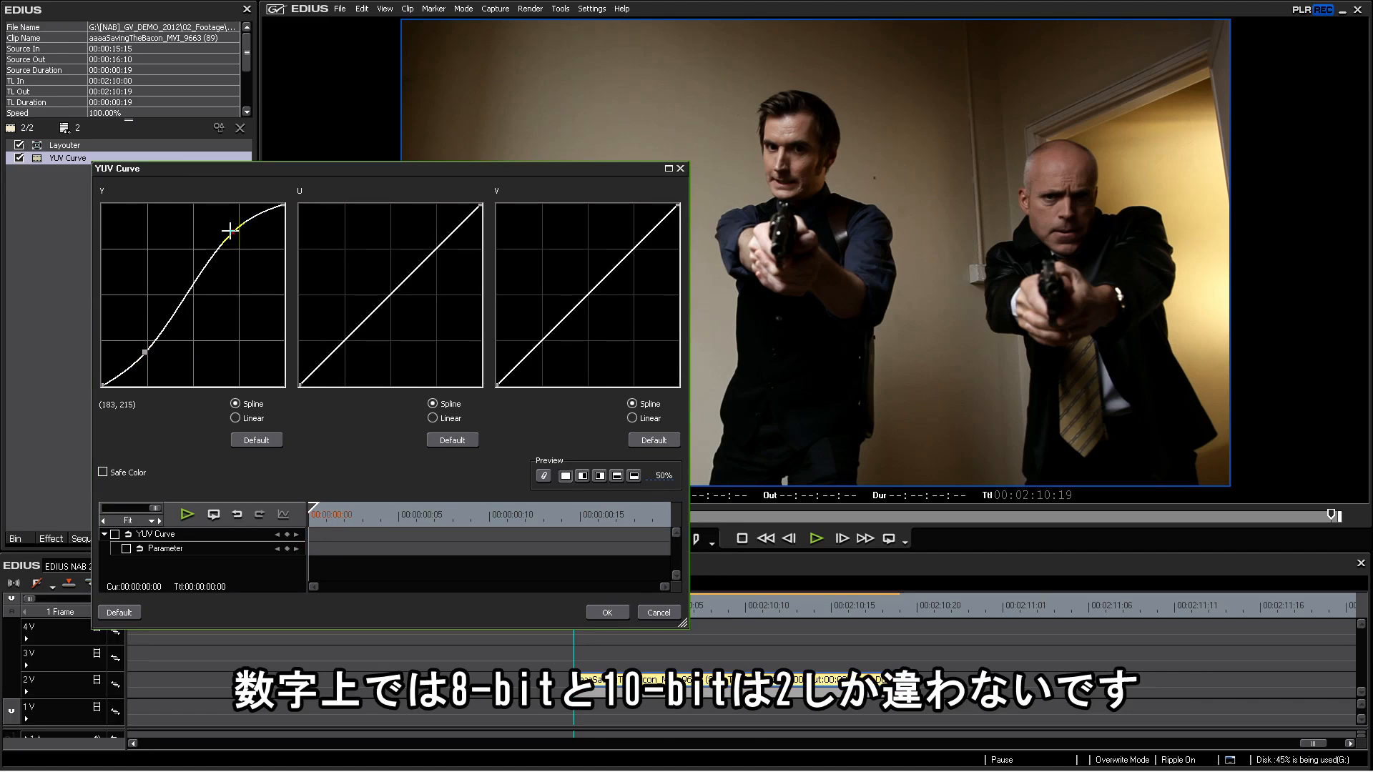
drag(233, 234, 227, 229)
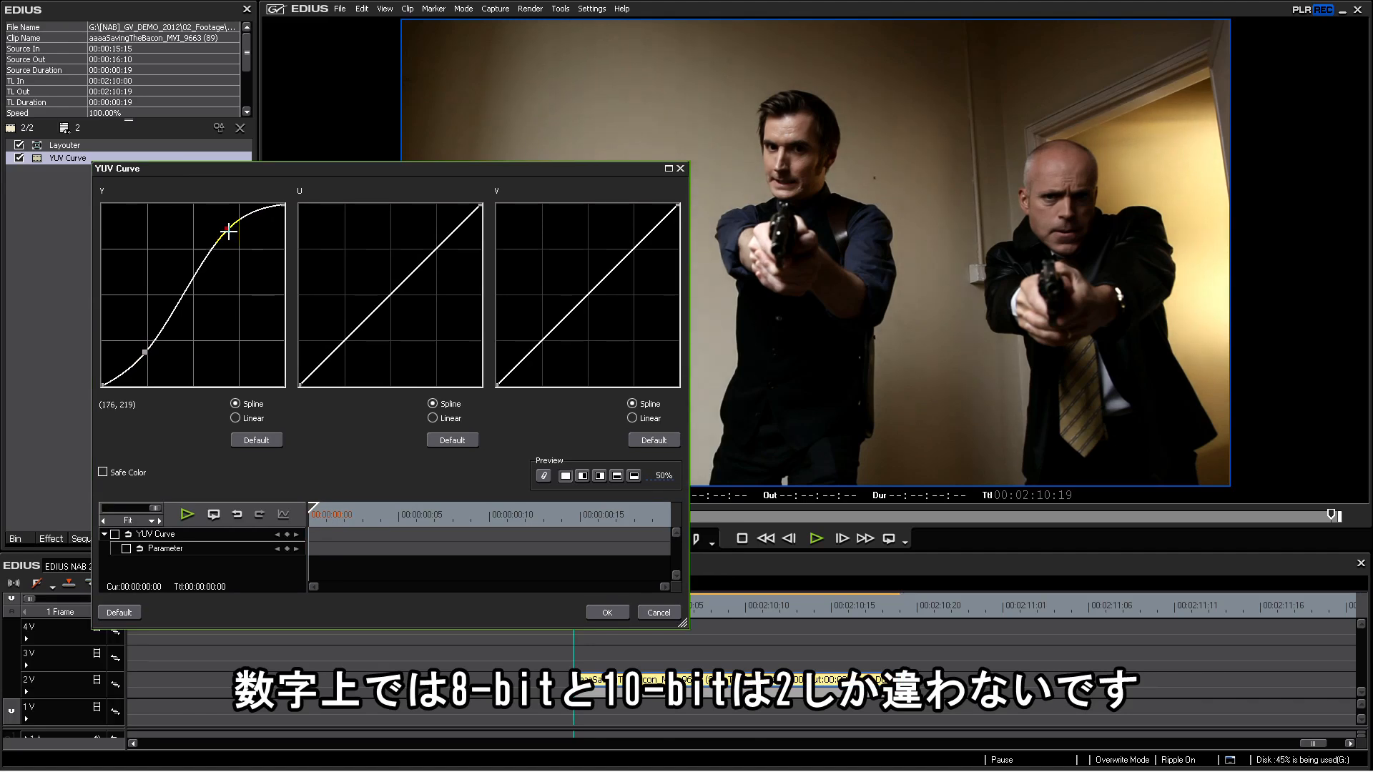
click(140, 346)
drag(140, 347, 145, 349)
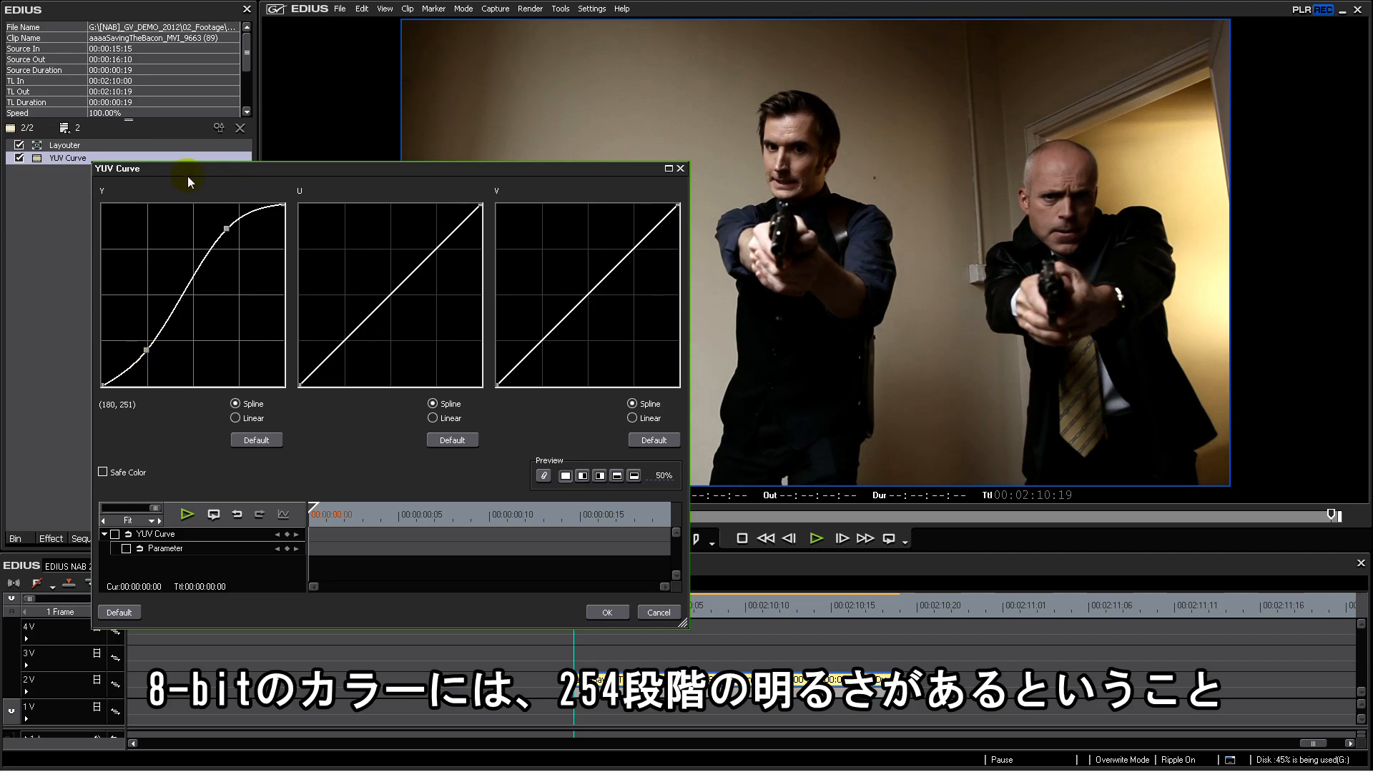
Step: Shape the U and V curves of the filter into S-curves, apply the settings and review the start of the graded clip
drag(347, 337, 345, 350)
drag(451, 238, 443, 230)
drag(527, 360, 534, 368)
drag(629, 255, 632, 231)
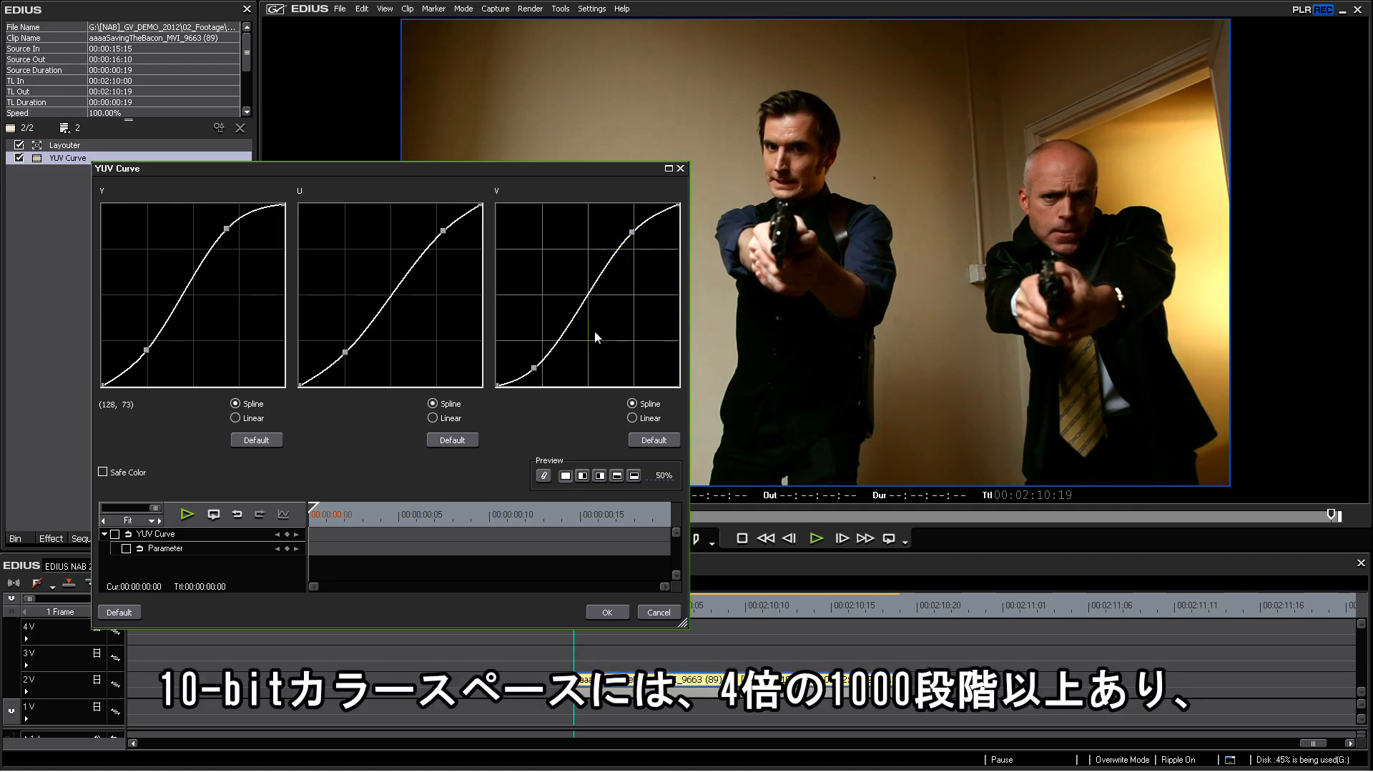
drag(534, 367, 537, 362)
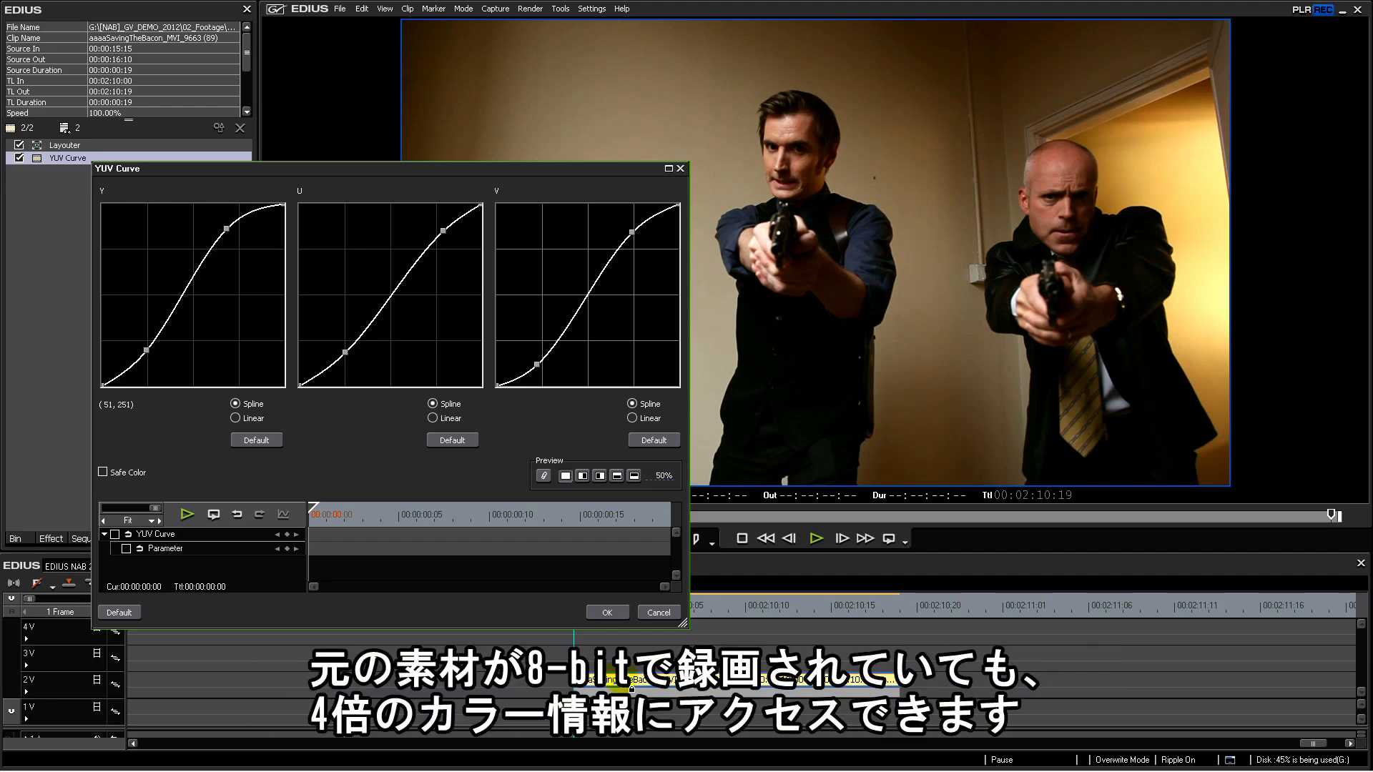
click(607, 613)
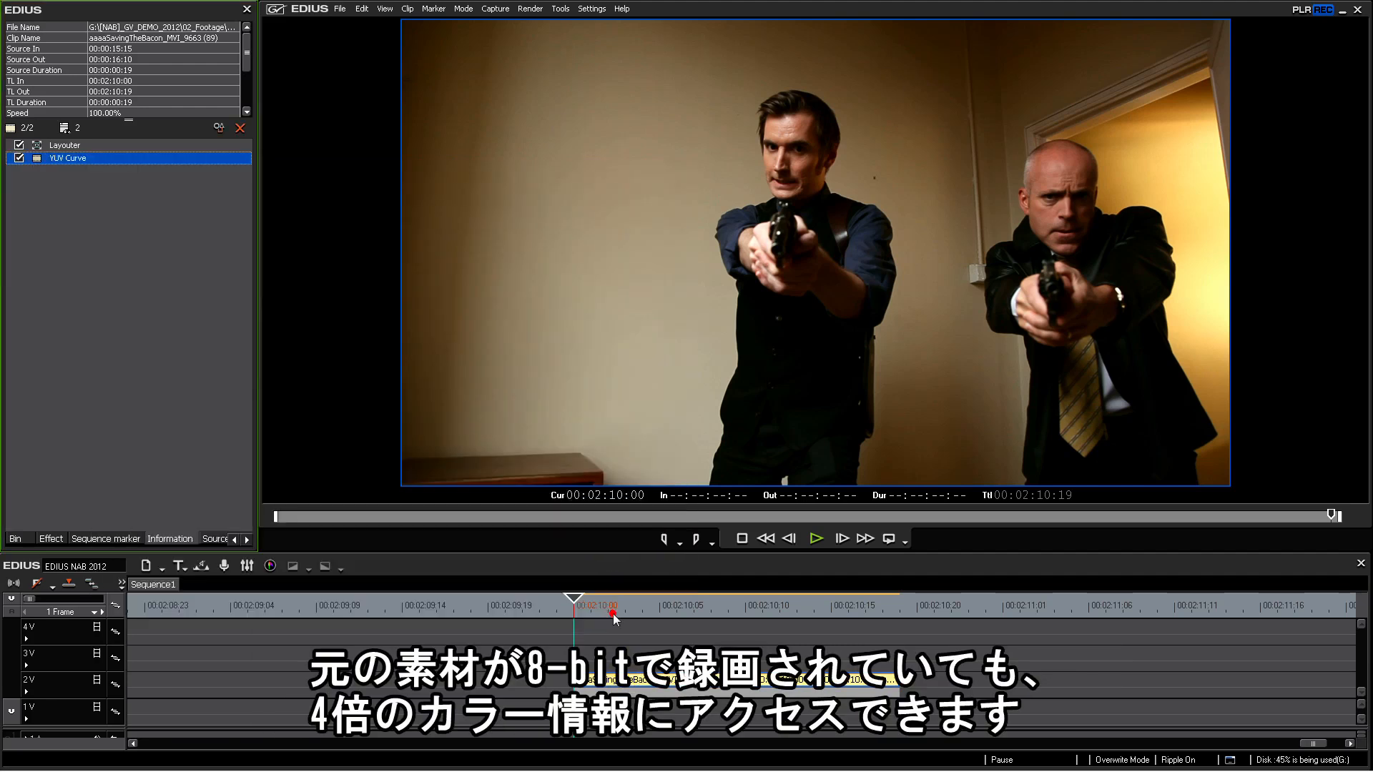
mouse_move(584, 613)
mouse_down()
mouse_move(775, 628)
mouse_move(572, 632)
mouse_up()
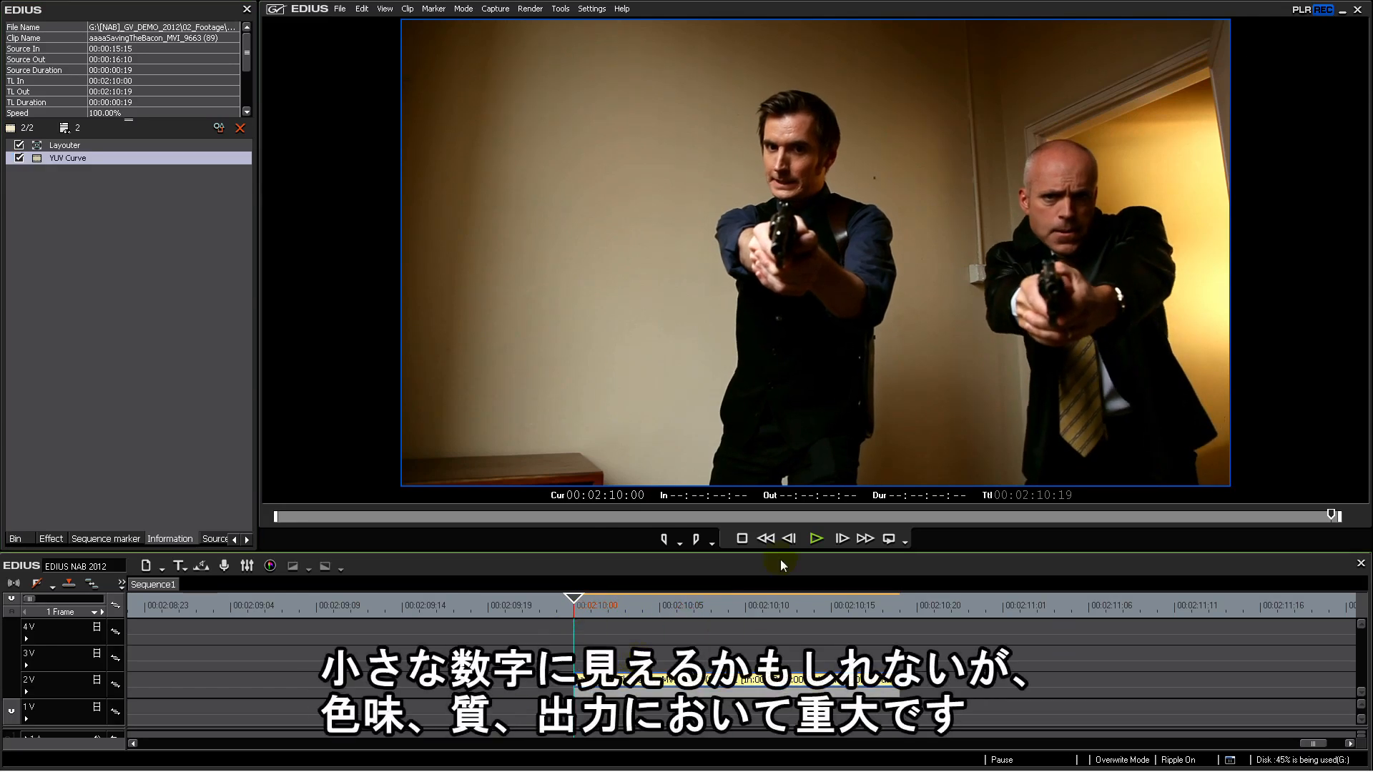
mouse_move(569, 609)
mouse_down()
mouse_move(777, 618)
mouse_move(573, 619)
mouse_up()
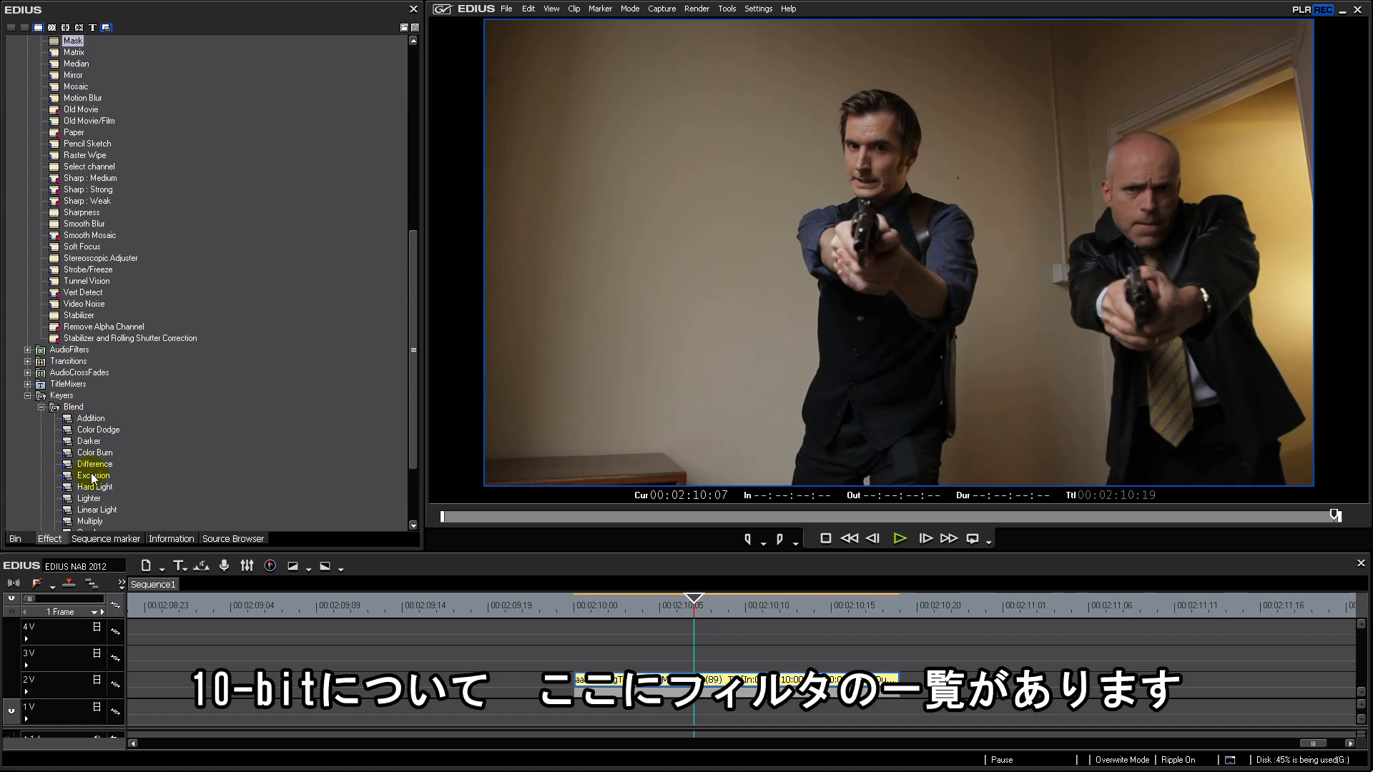
Step: Examine the list of video filters up to the Color Correction group for their 10-bit support
drag(410, 378, 418, 175)
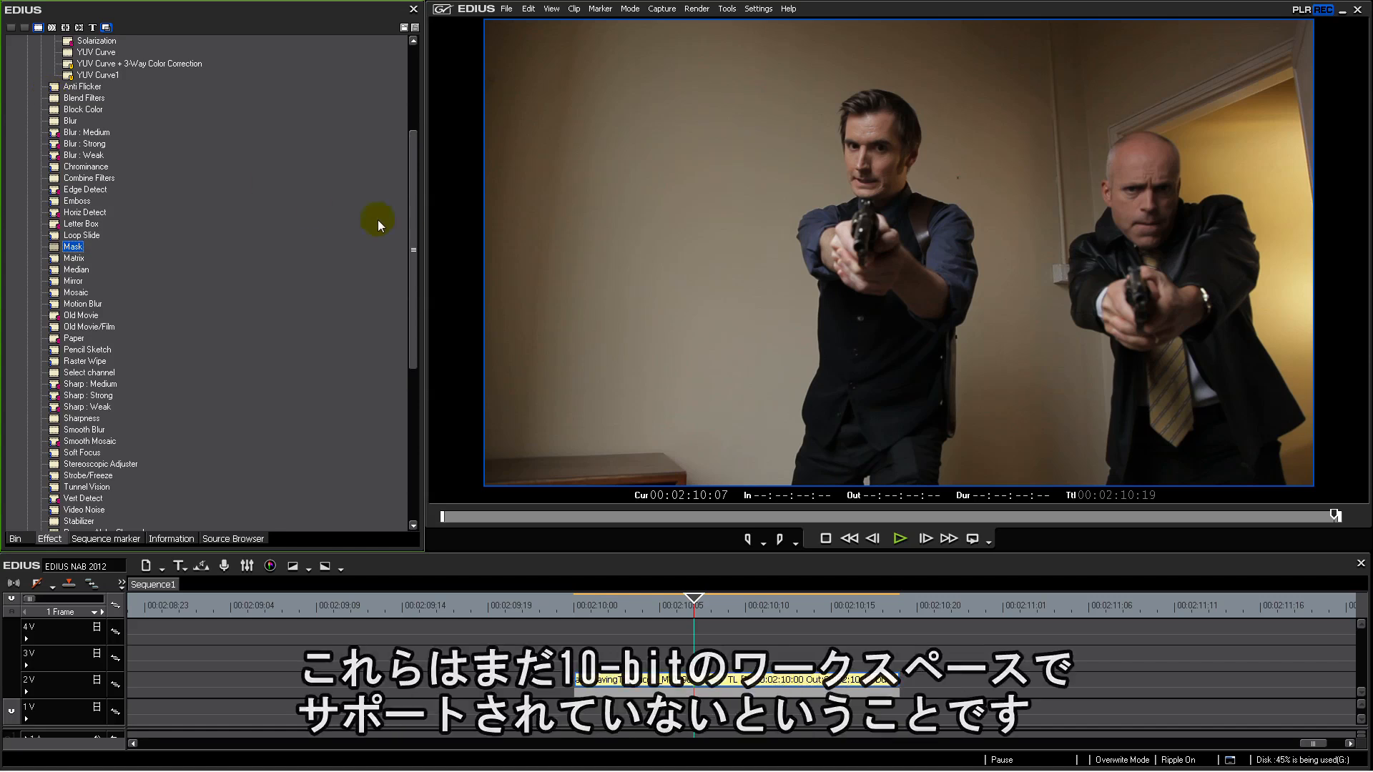
drag(412, 239, 243, 165)
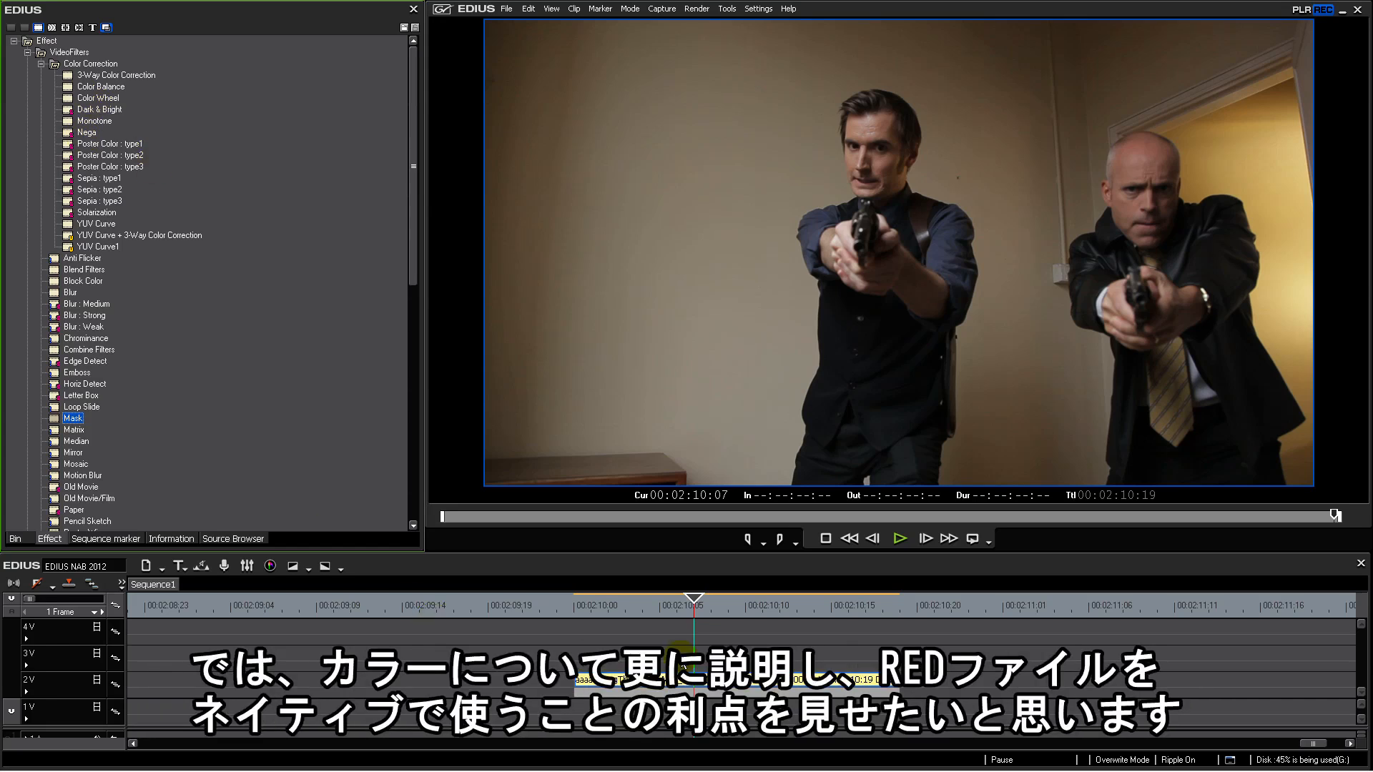
click(697, 689)
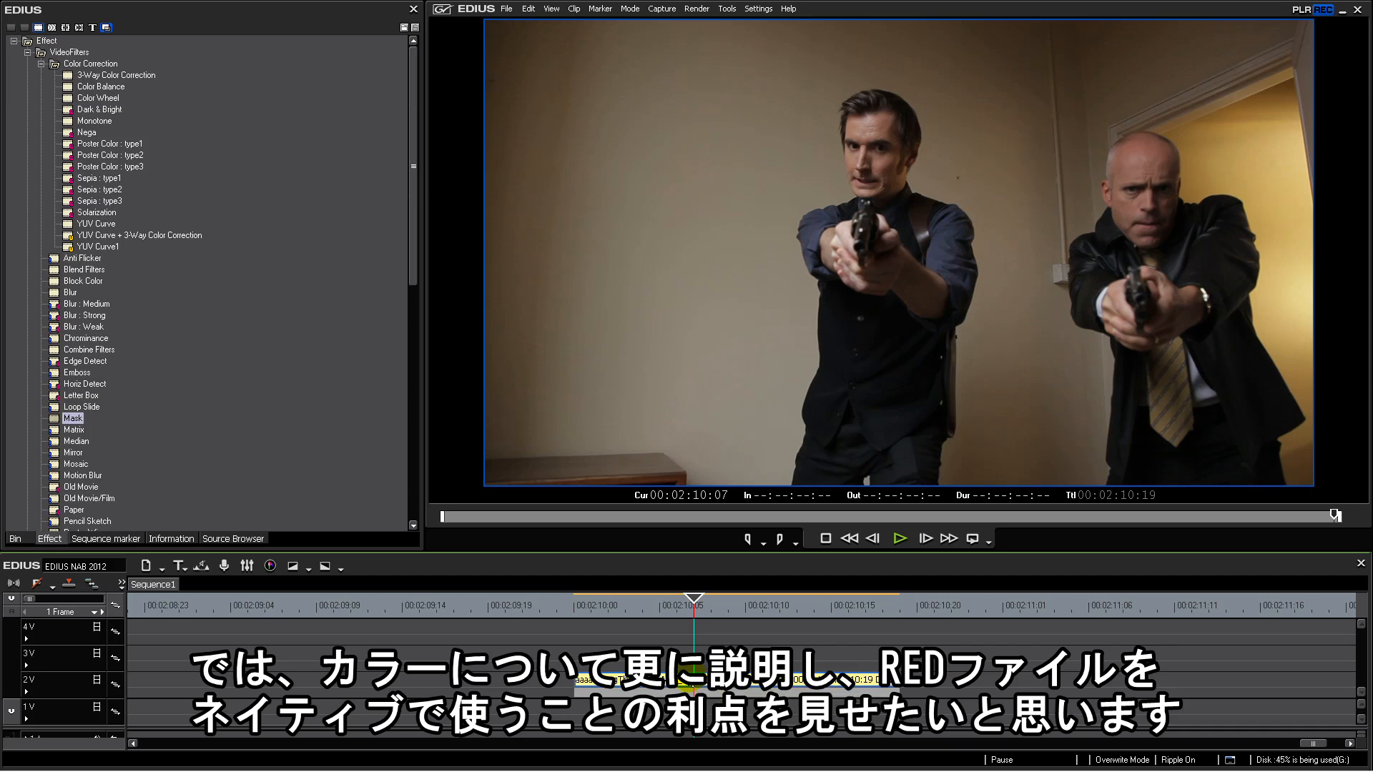
Step: Browse the bin to the Camping folder under RED_R3Ds, load the blond boy's close-up in the player and scrub through it
click(13, 538)
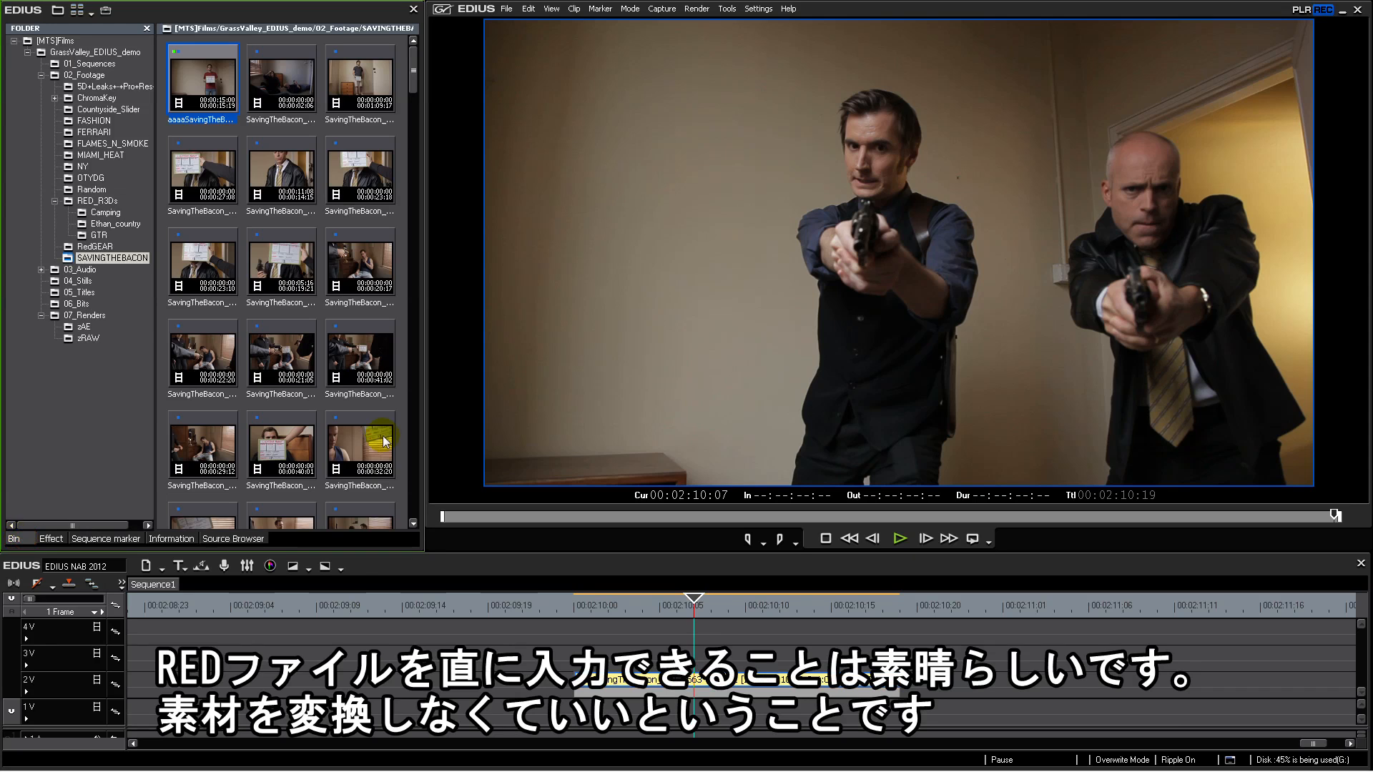
click(99, 201)
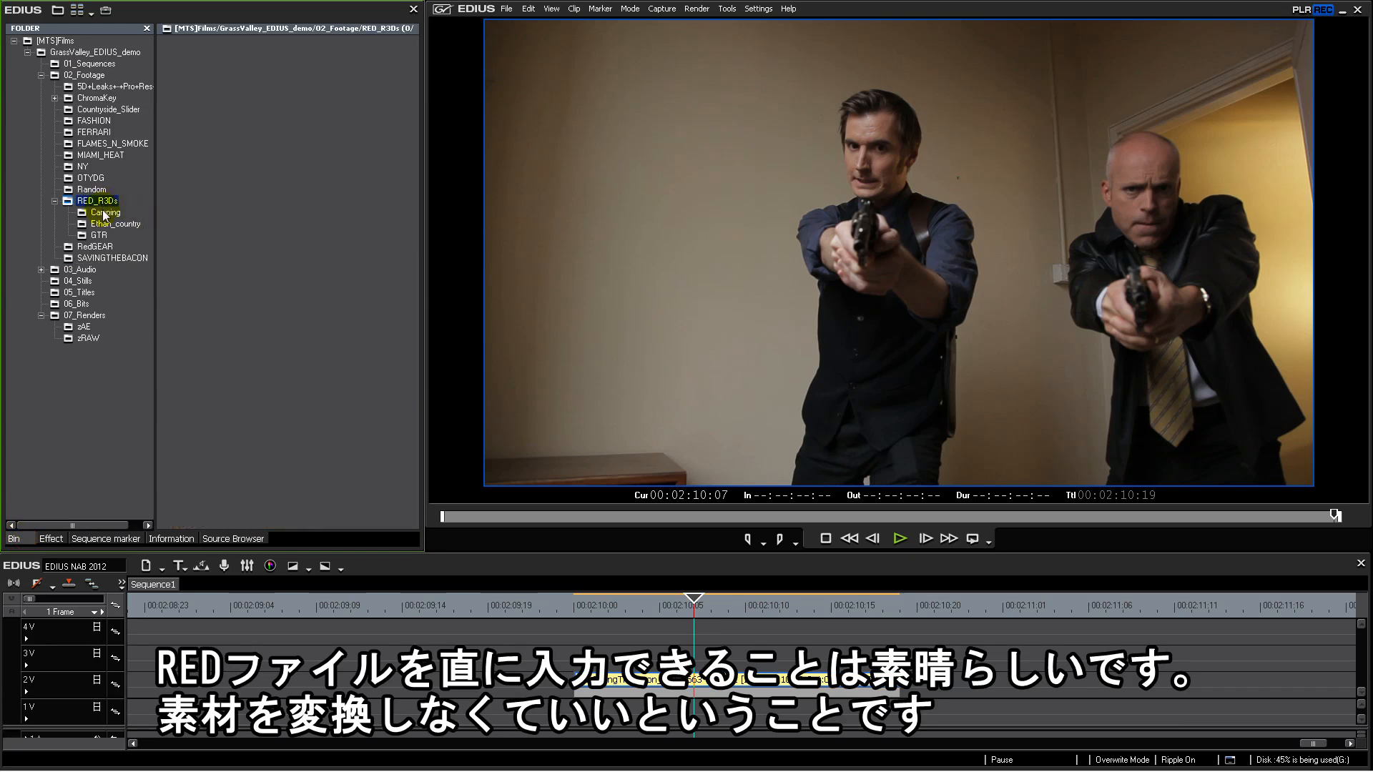
click(104, 213)
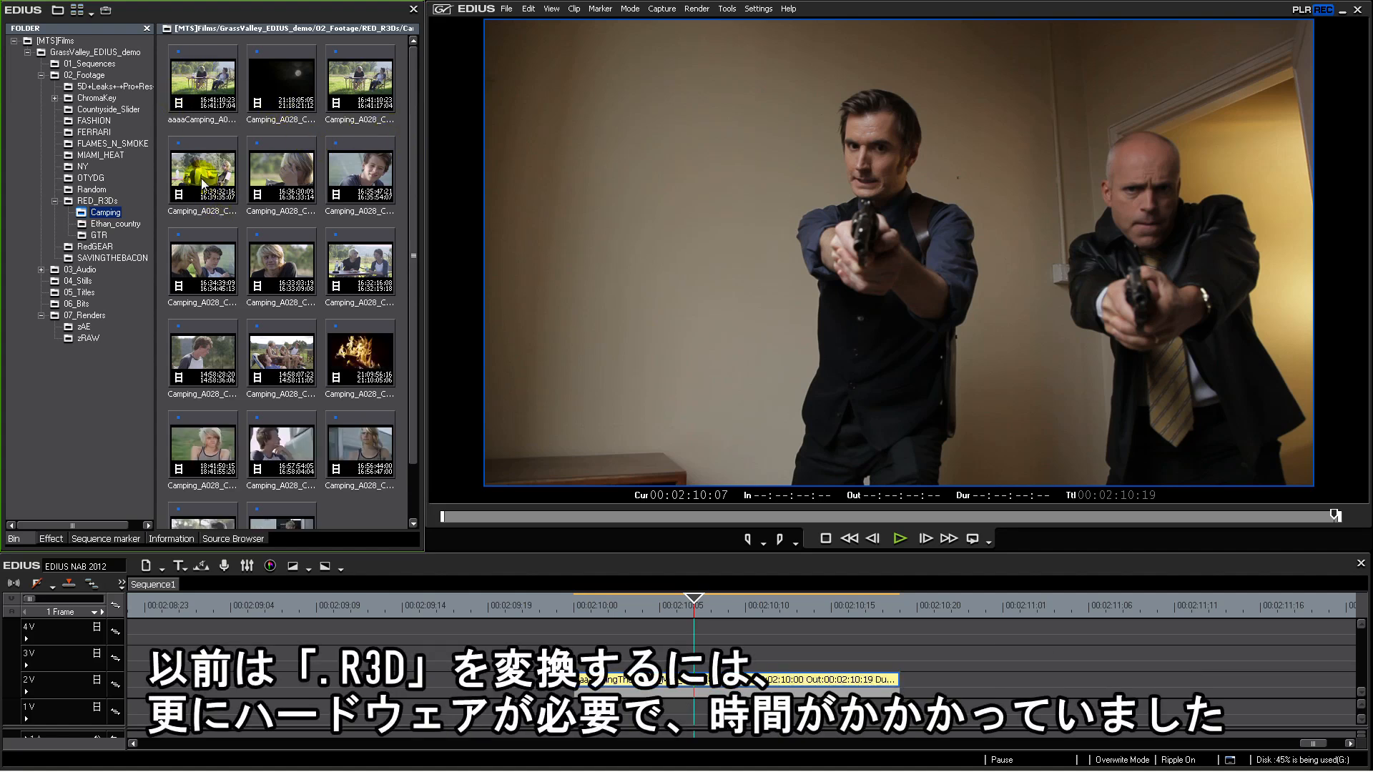
double_click(300, 292)
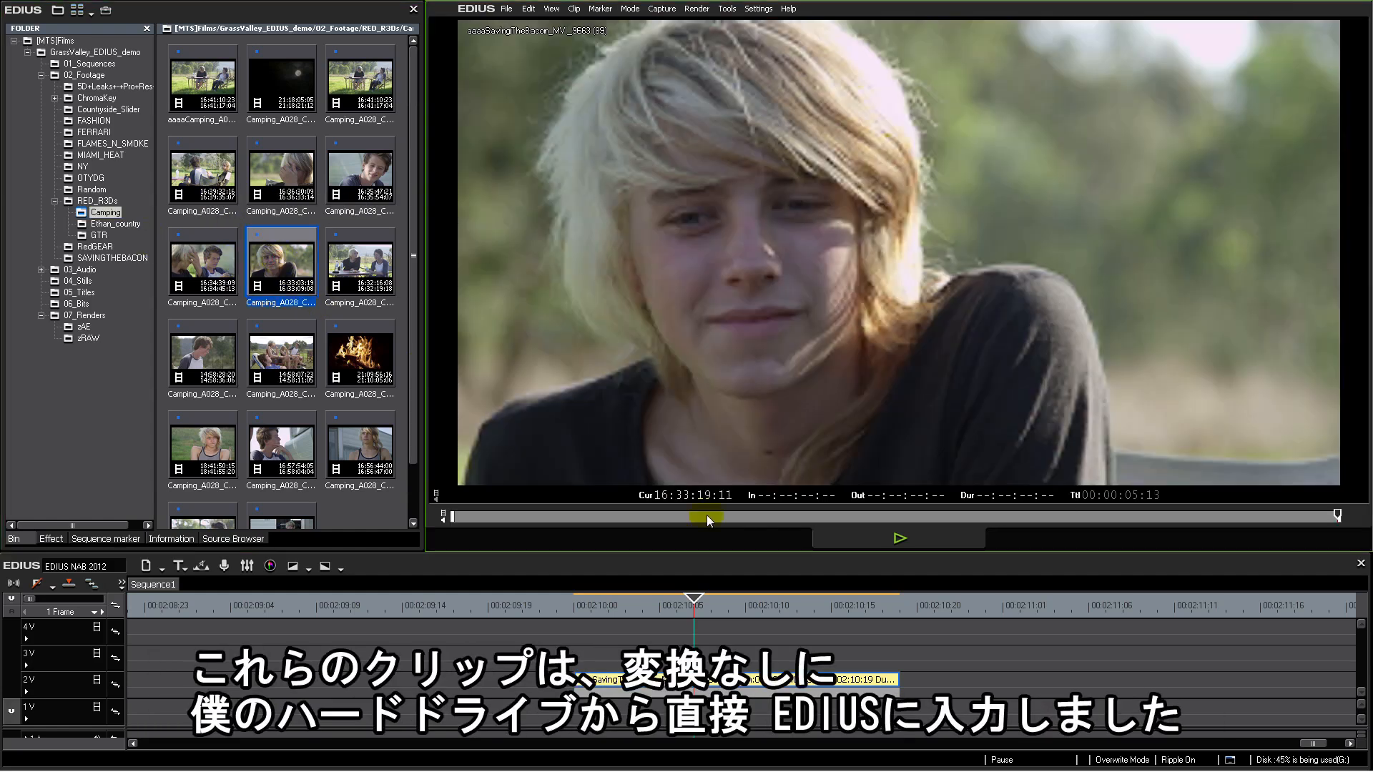
drag(562, 517, 1197, 516)
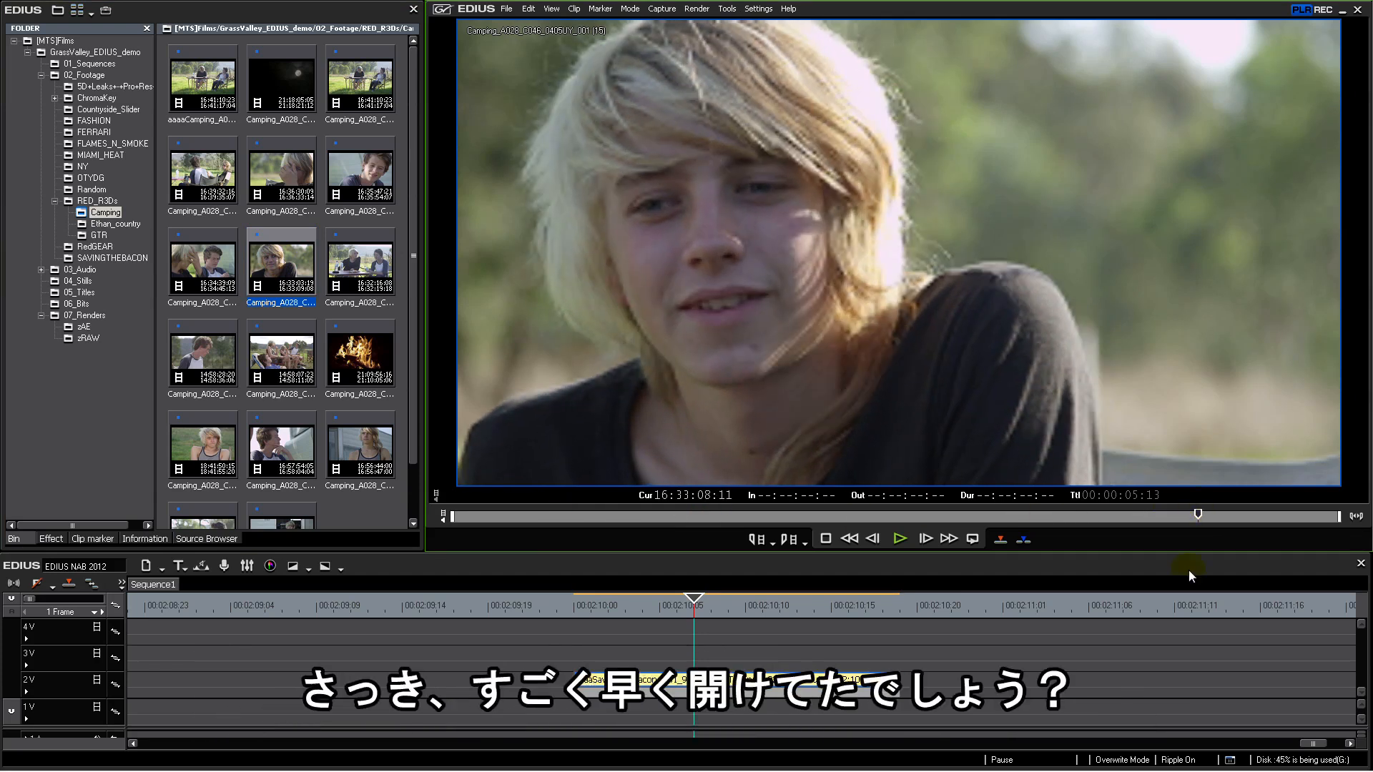
Step: Load two more Camping clips in the player, ending with the boy in the raglan shirt, and scrub through each of them
click(173, 356)
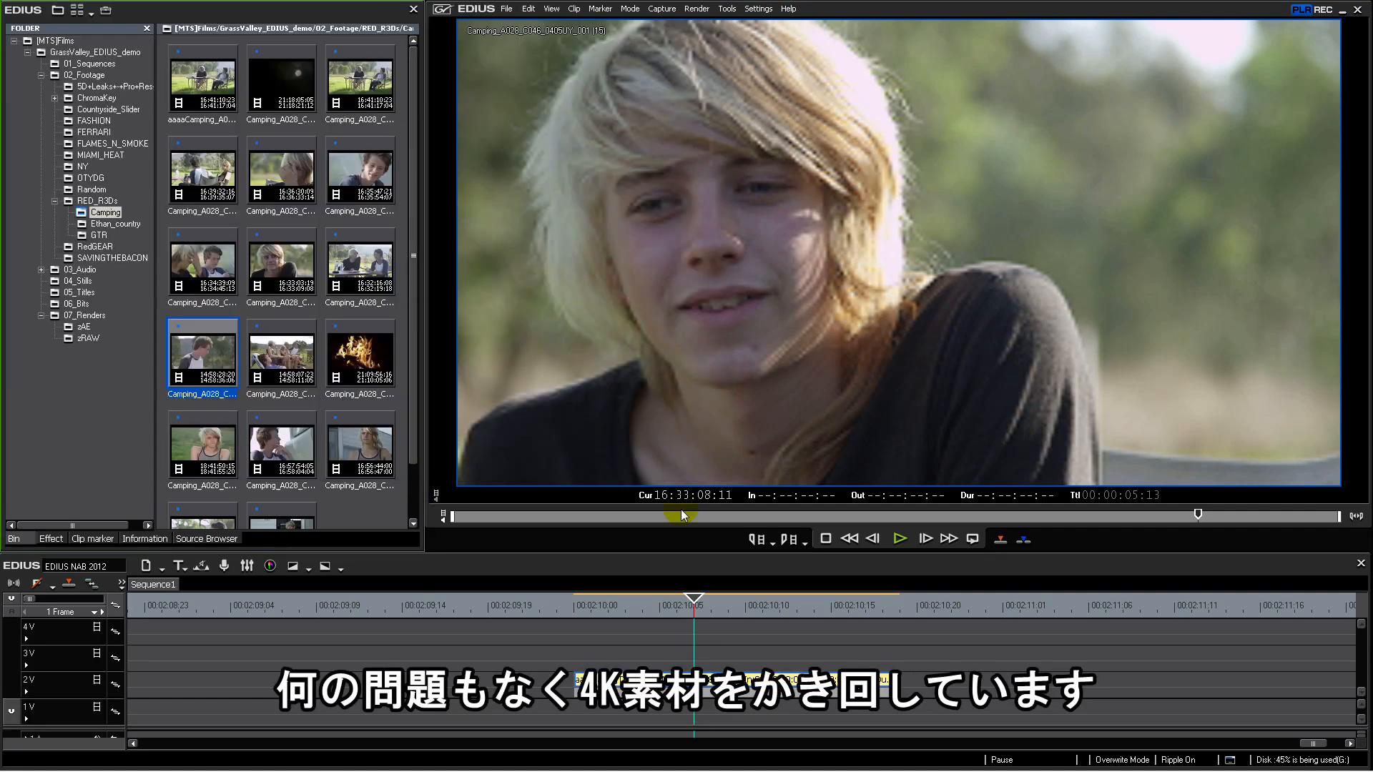
drag(684, 515, 1059, 525)
click(279, 436)
drag(722, 515, 1027, 516)
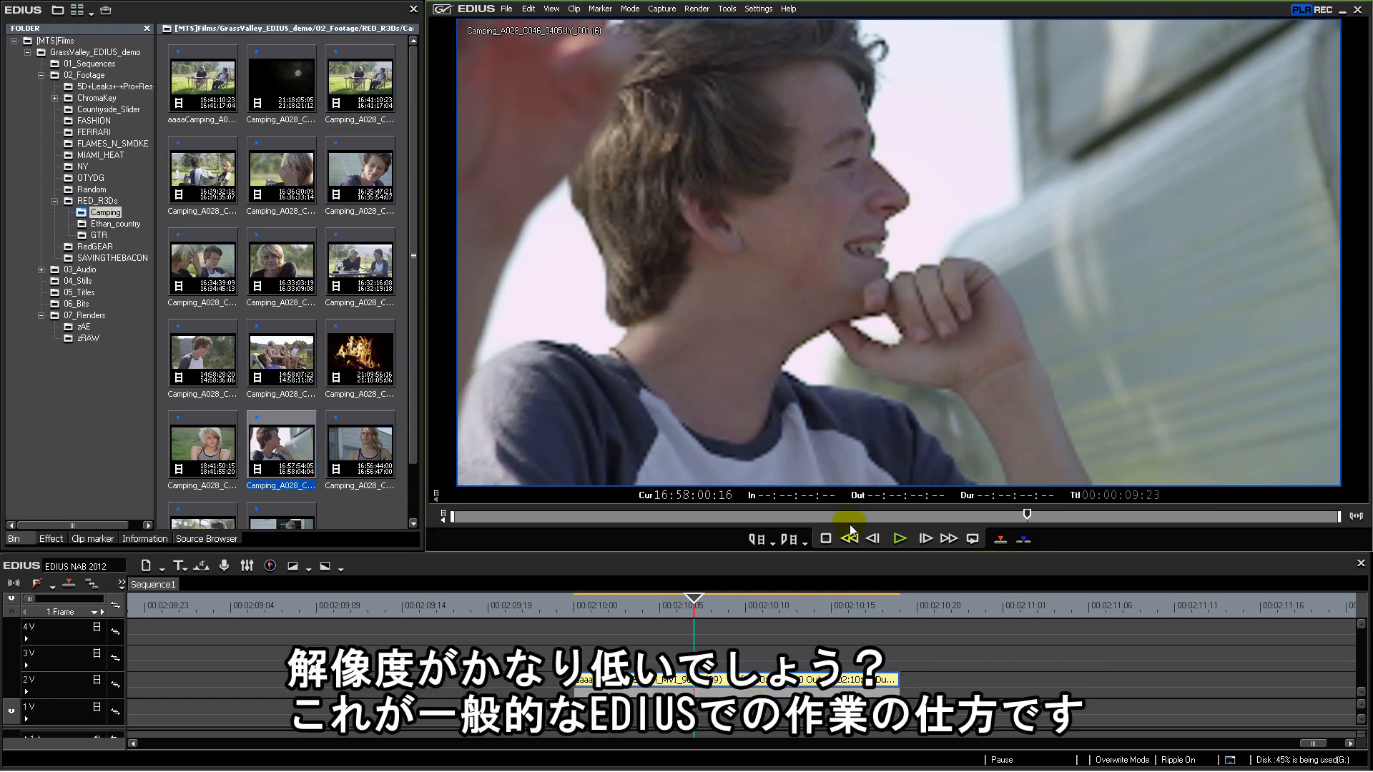
drag(774, 514, 1275, 516)
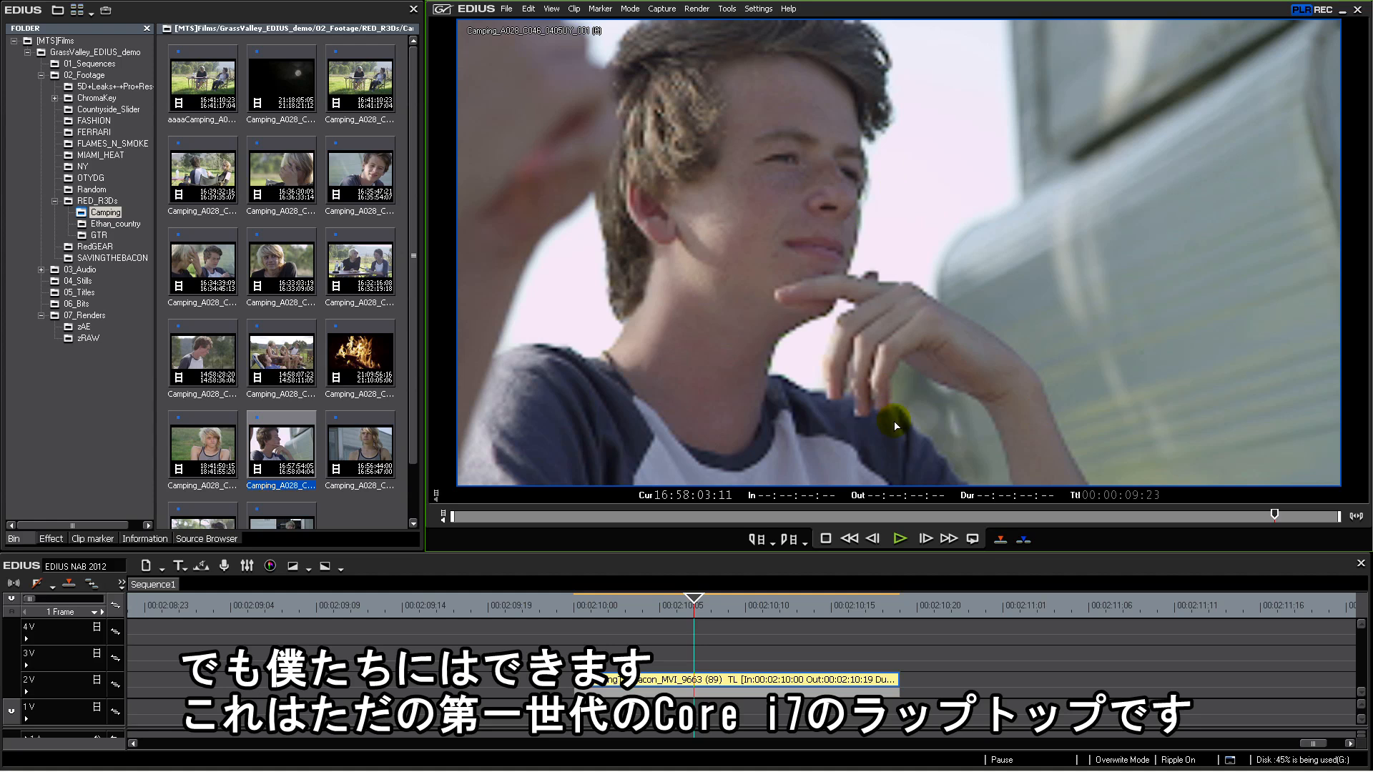
Step: Set the preview quality of the RED importer to 1/1 in the system settings and apply it
click(758, 10)
click(773, 27)
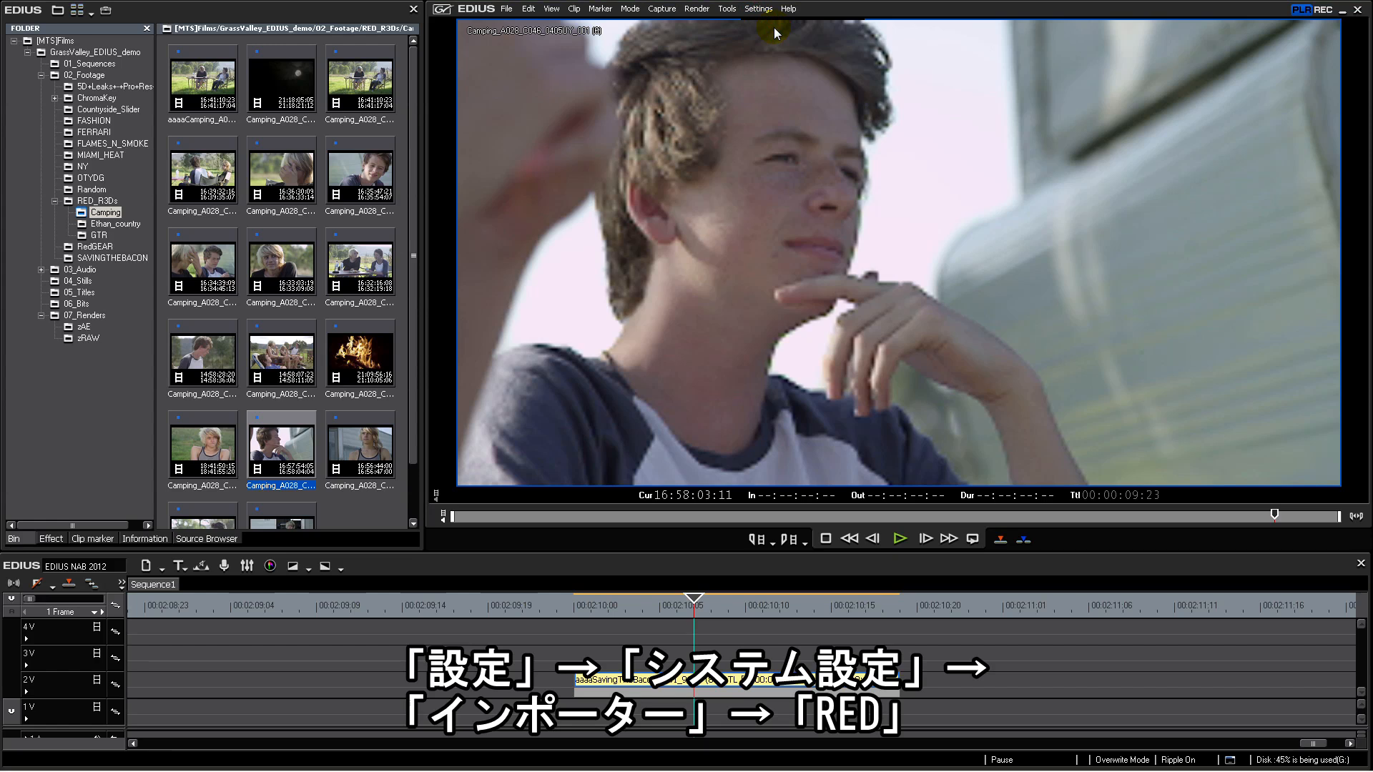
click(621, 105)
click(627, 173)
click(853, 104)
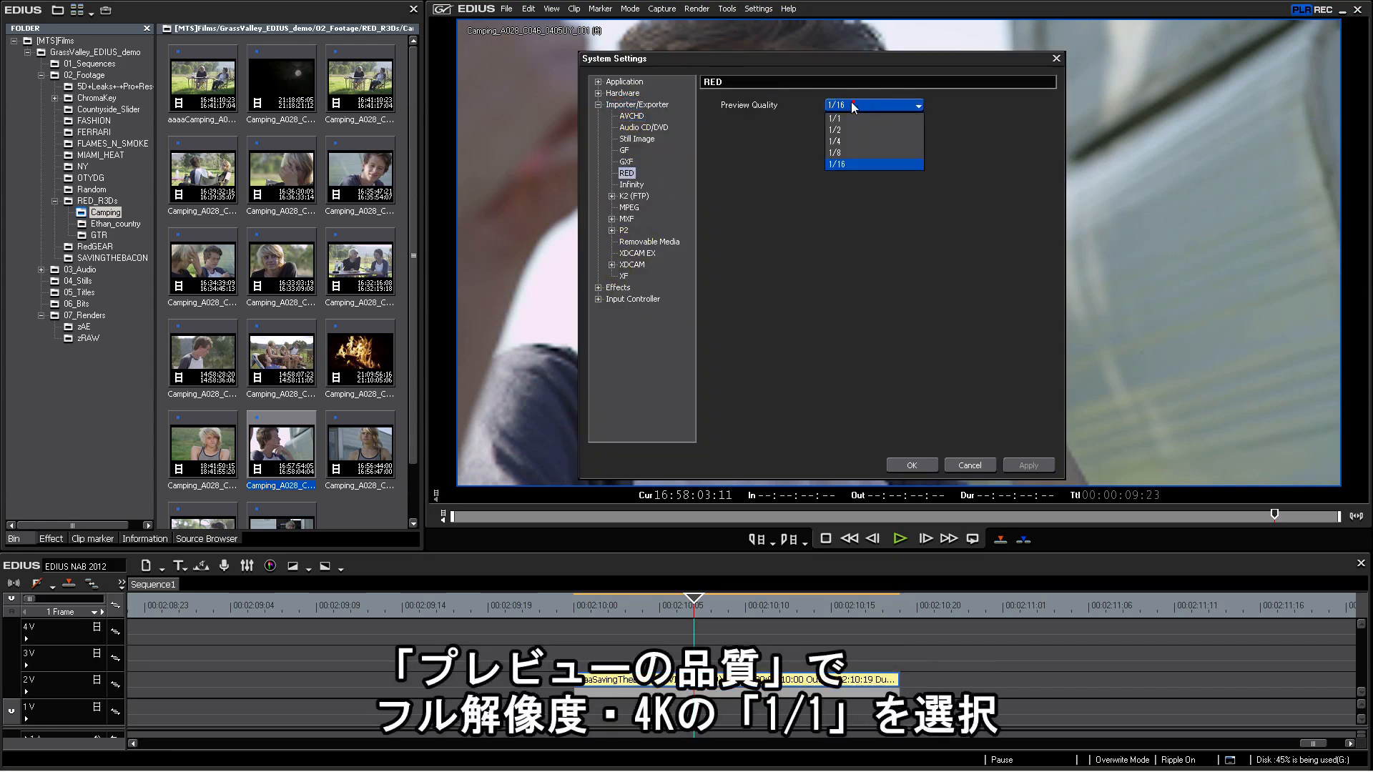
click(851, 118)
click(1023, 463)
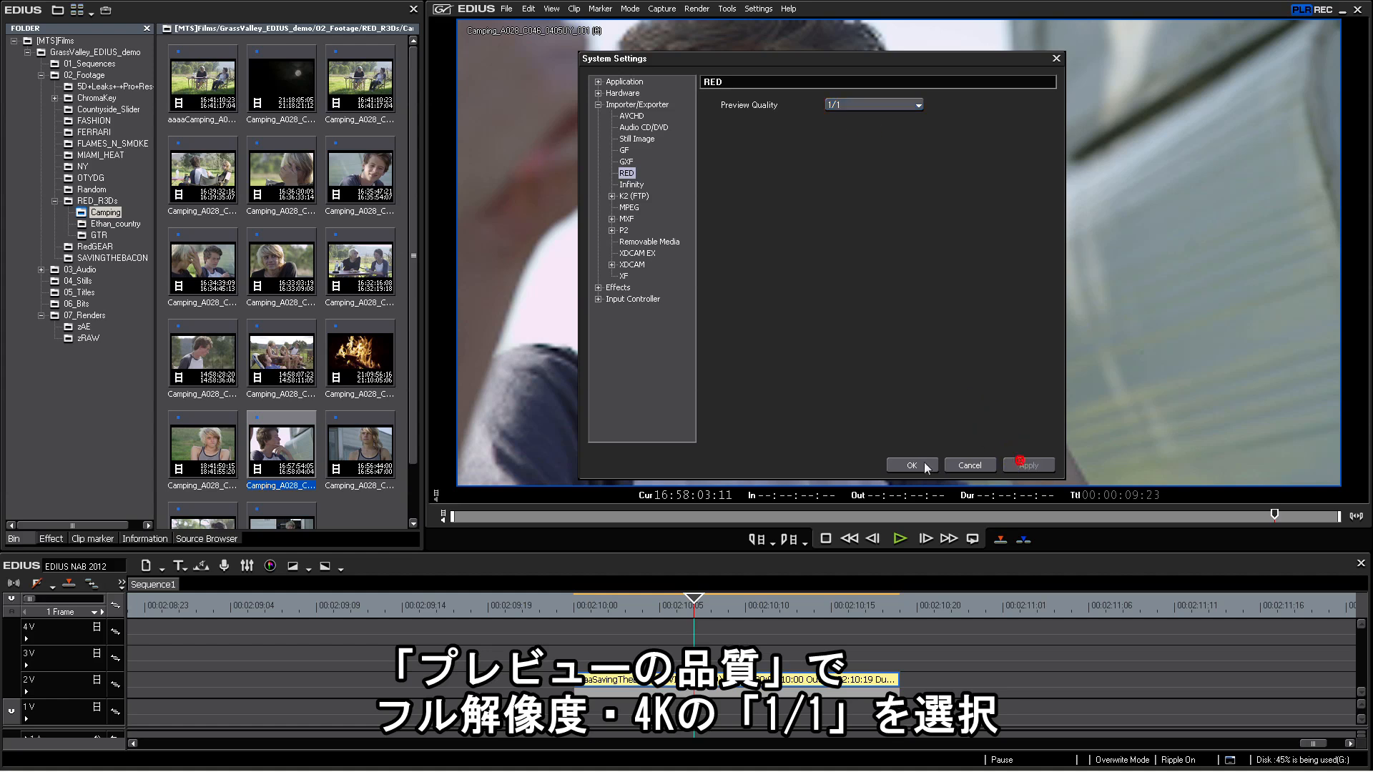
click(915, 466)
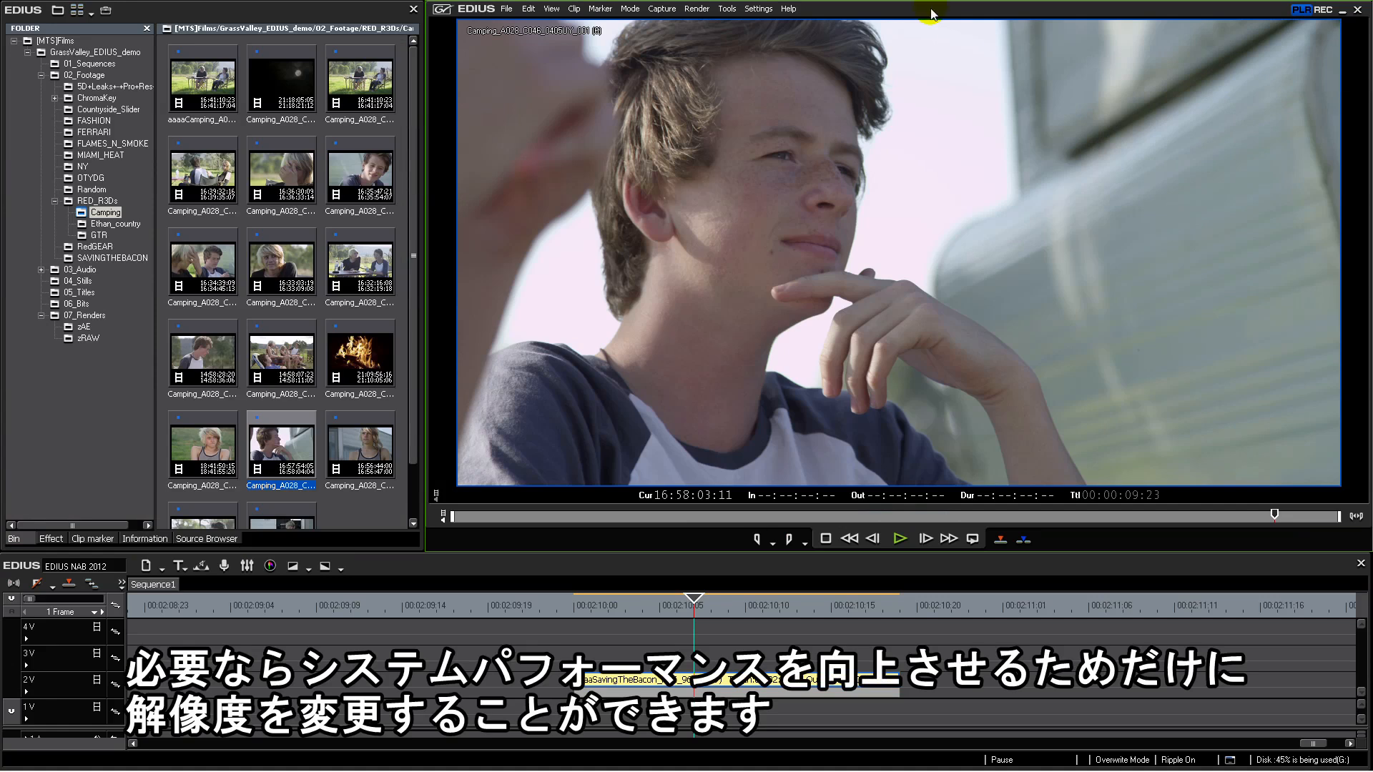
Step: Set the RED importer's preview quality to 1/16, apply it and scrub the loaded clip back to around timecode 16:57:56
click(773, 12)
click(776, 25)
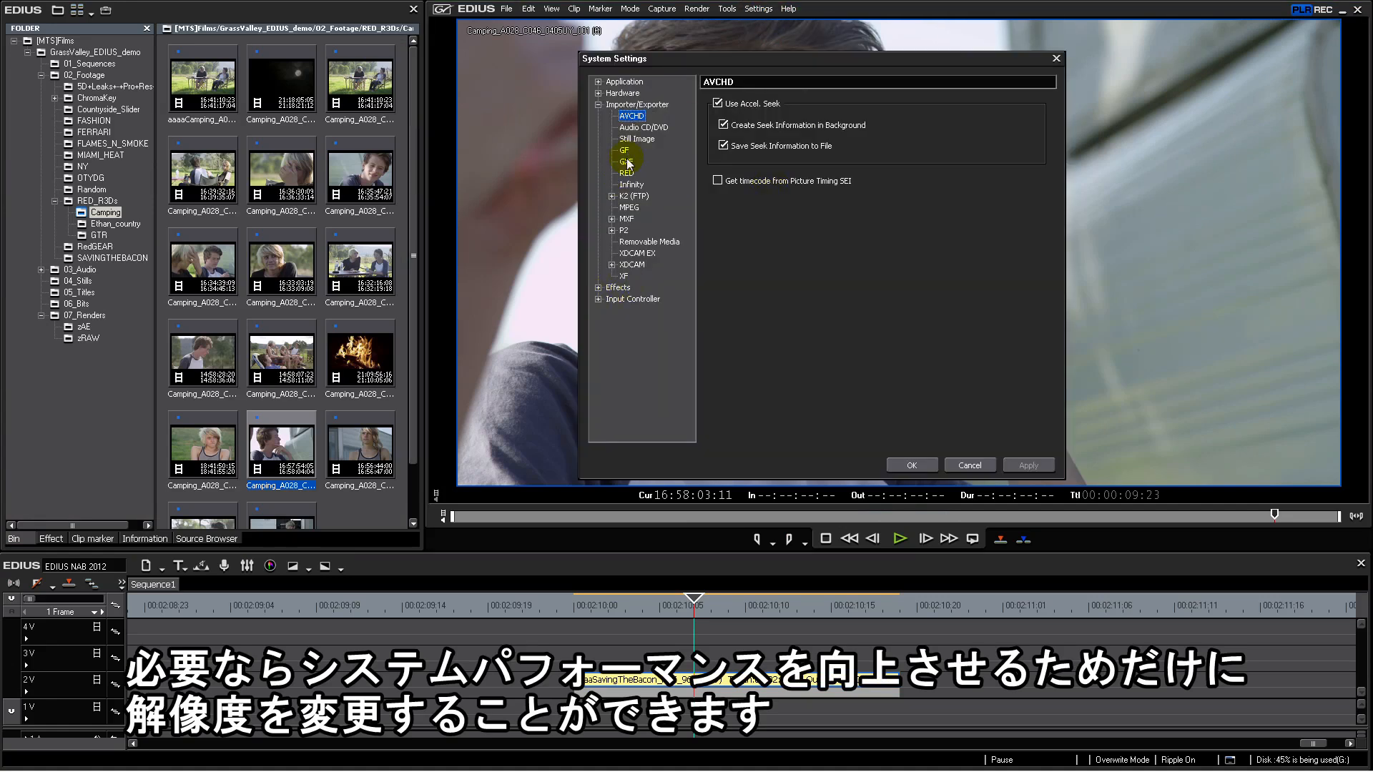
click(626, 173)
click(858, 107)
click(873, 156)
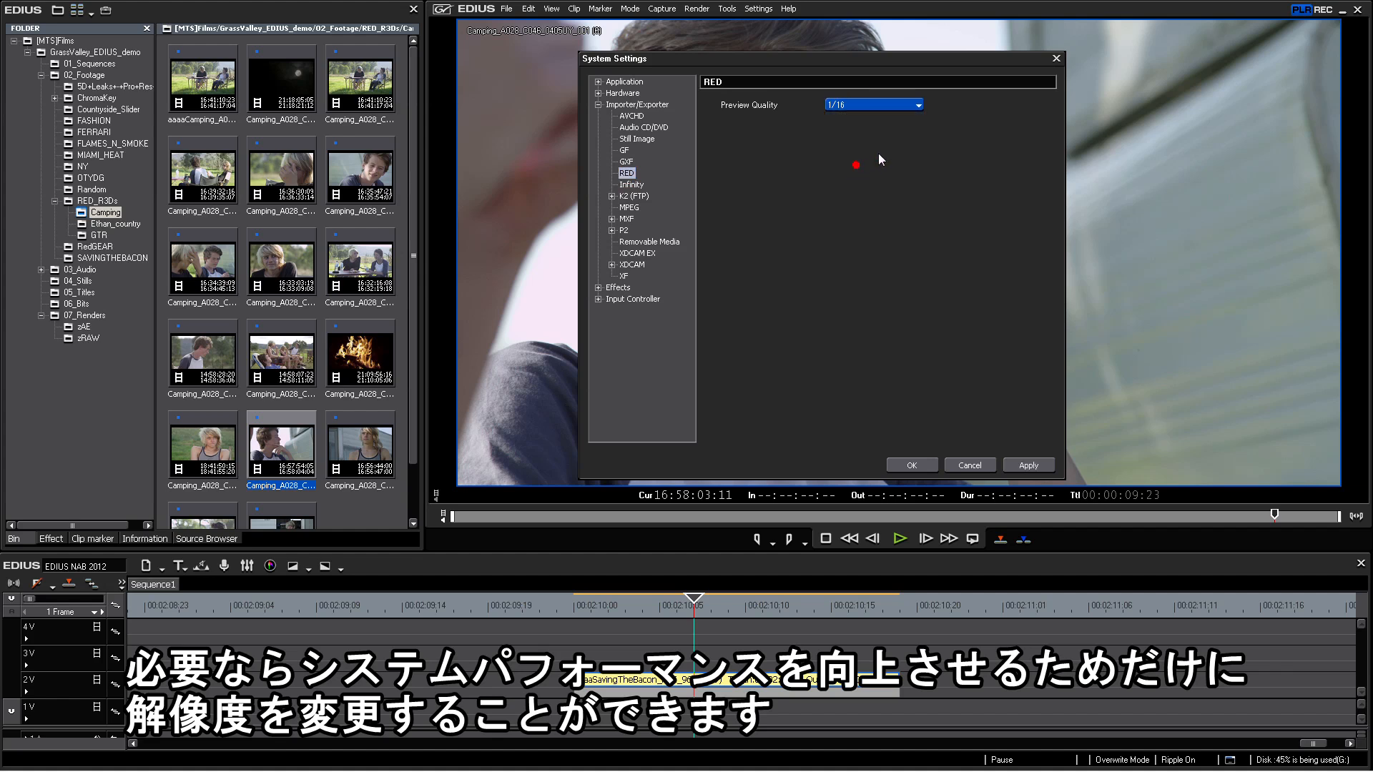
click(1027, 467)
click(921, 467)
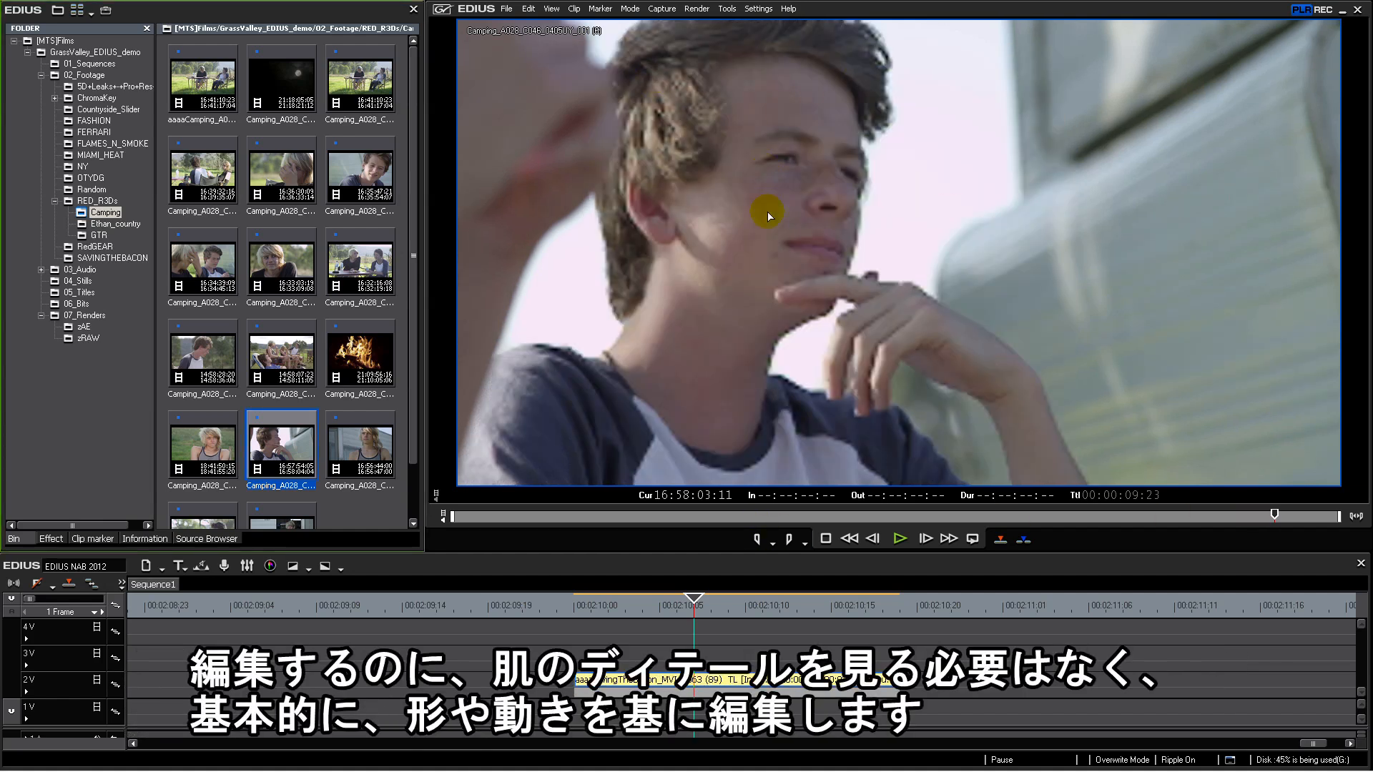
drag(1186, 517, 692, 520)
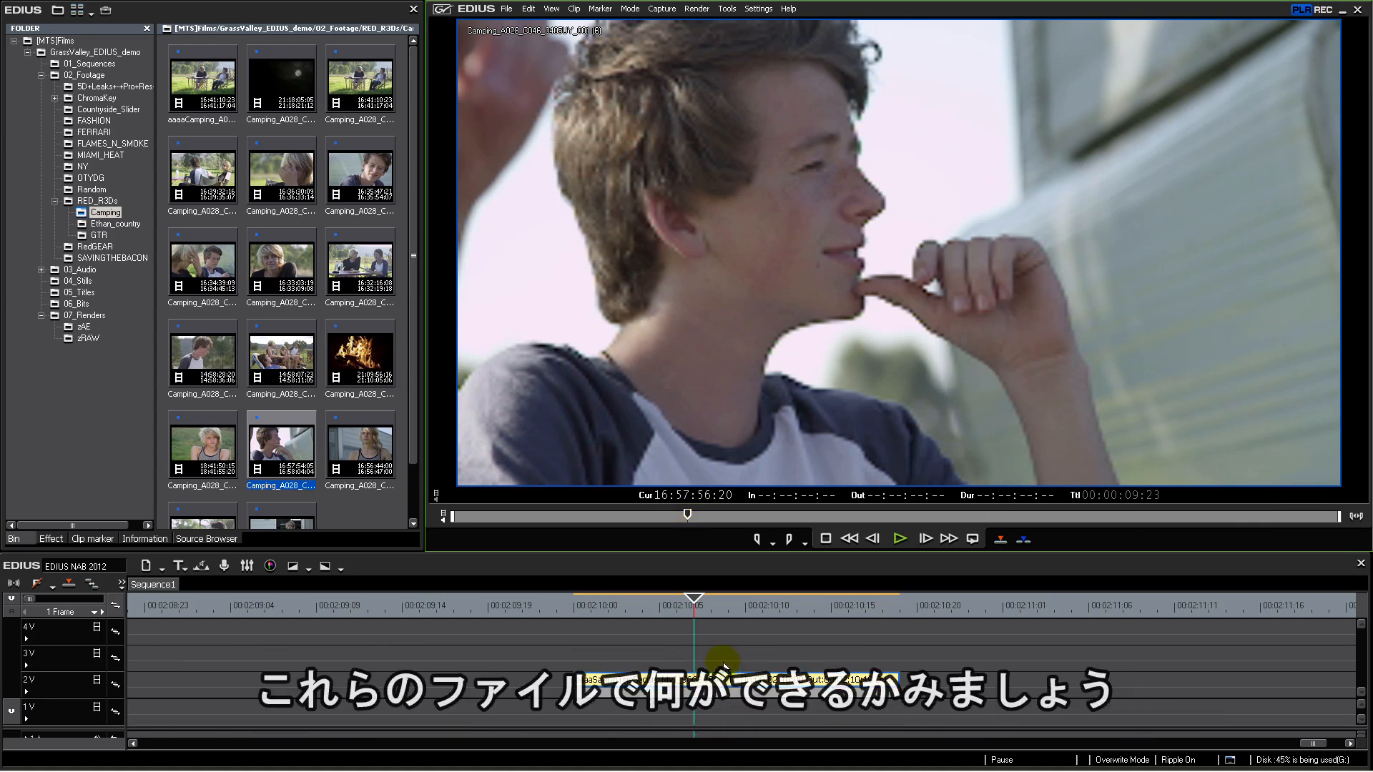
click(681, 519)
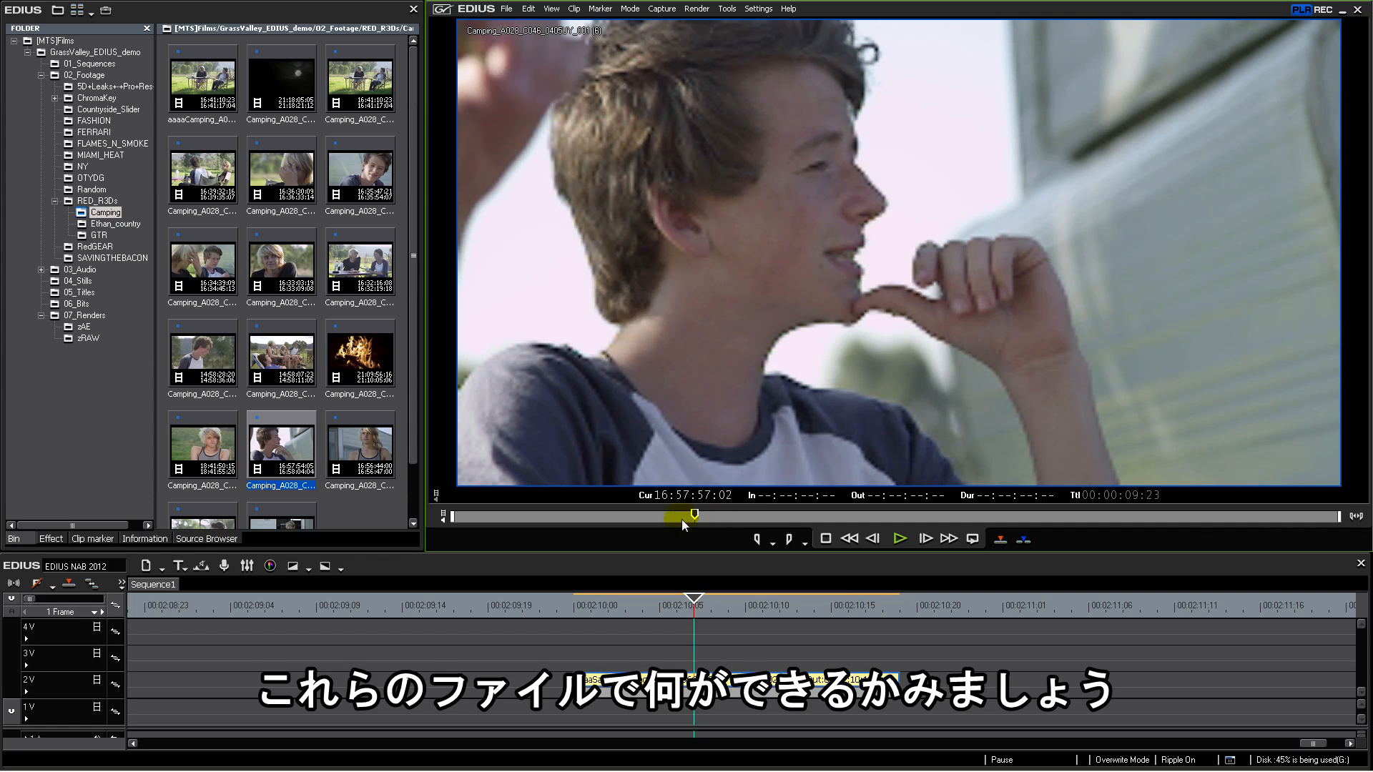
Step: Open the third clip in the second row of the Camping bin in REDCINE-X Professional and scrub to 16:35:52:08
click(285, 266)
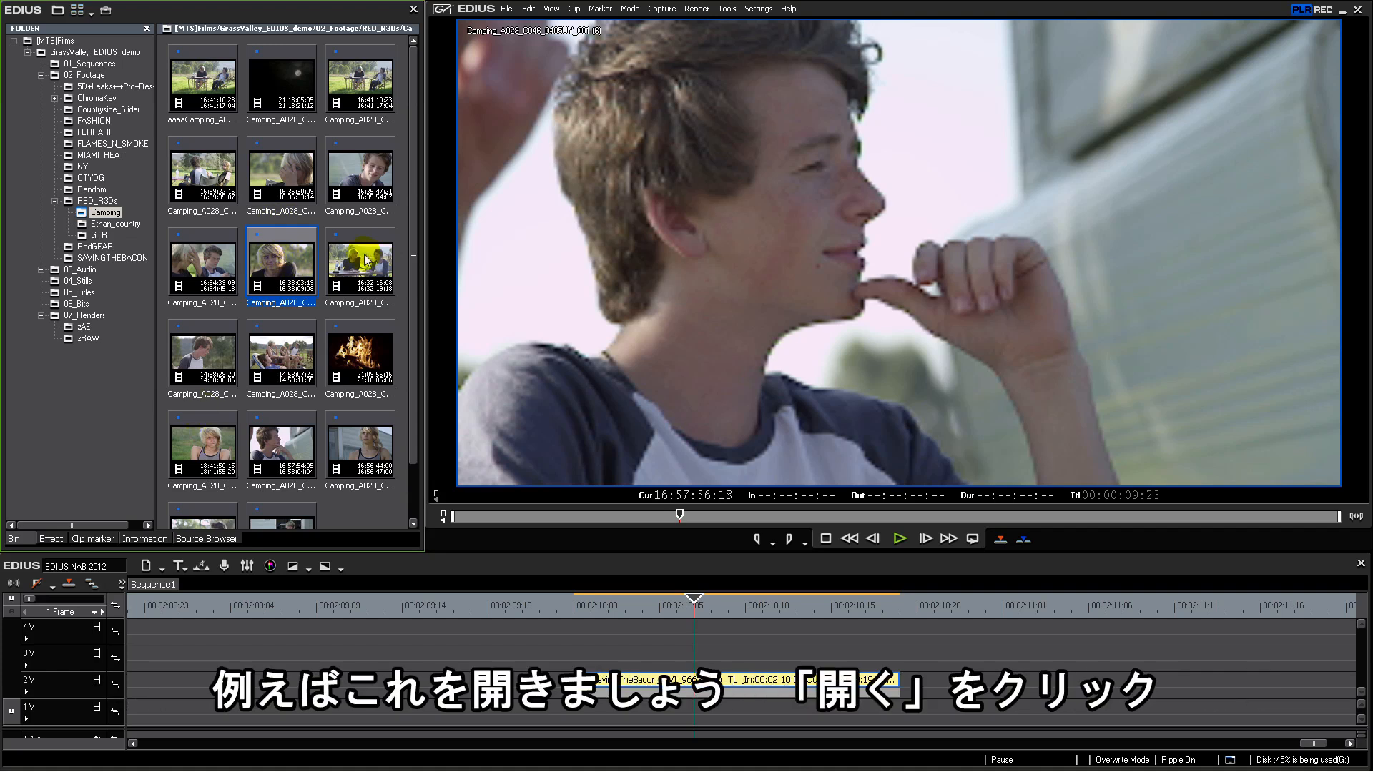
right_click(361, 166)
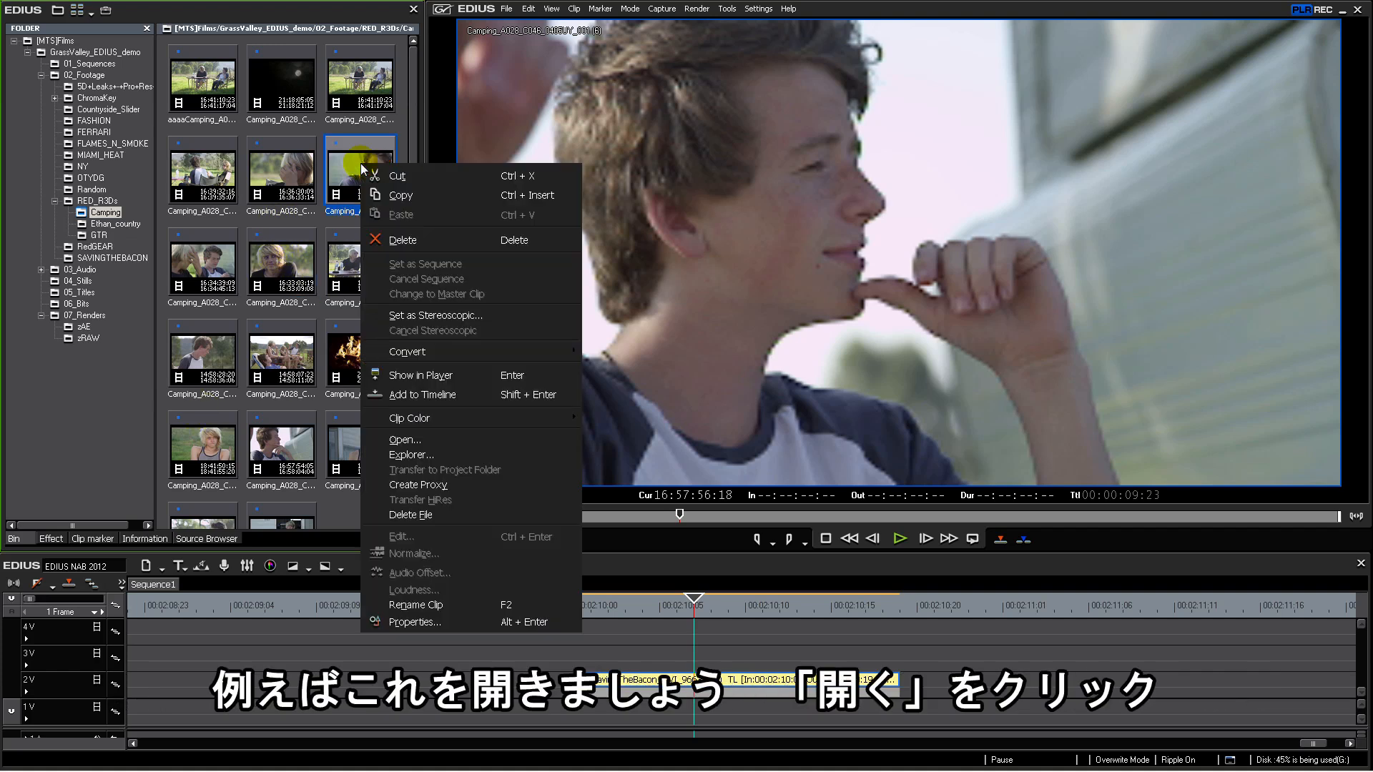
click(401, 439)
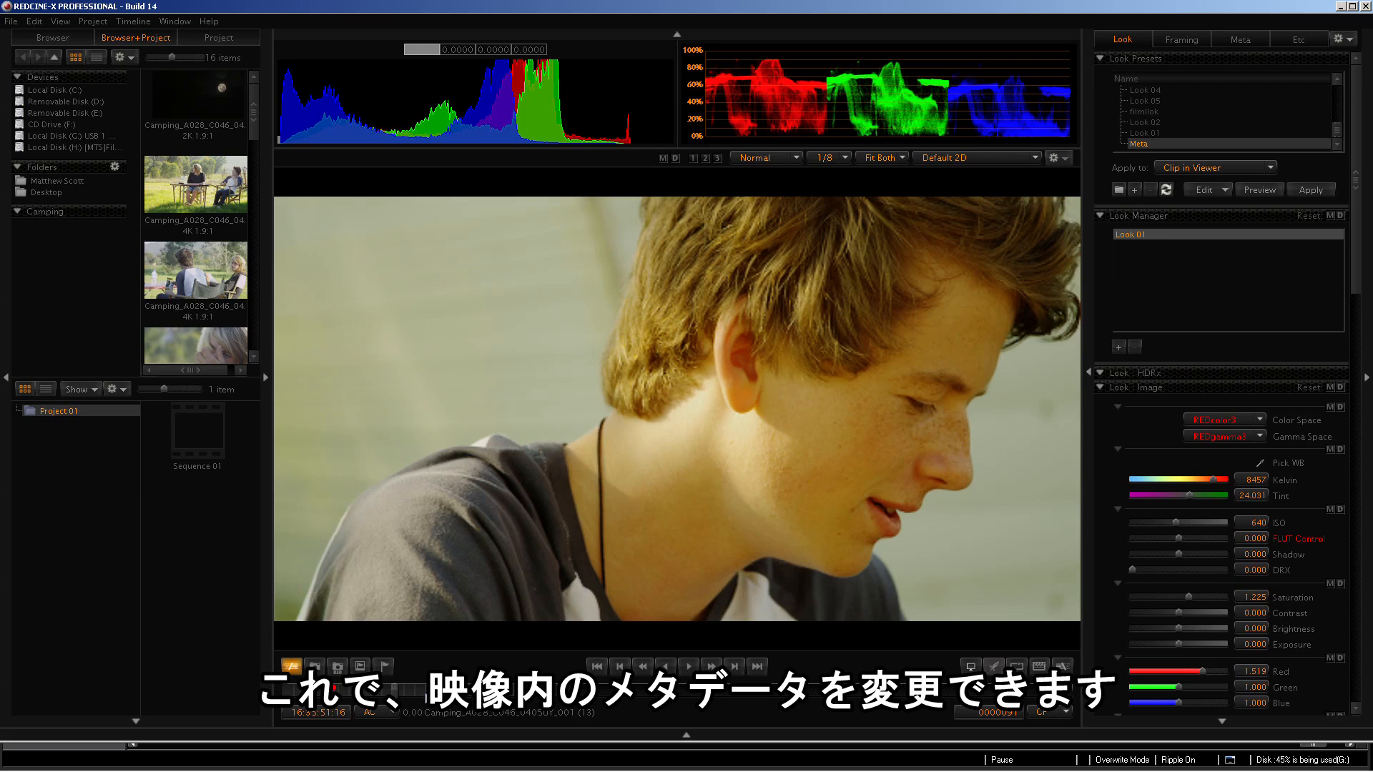
drag(426, 693, 569, 692)
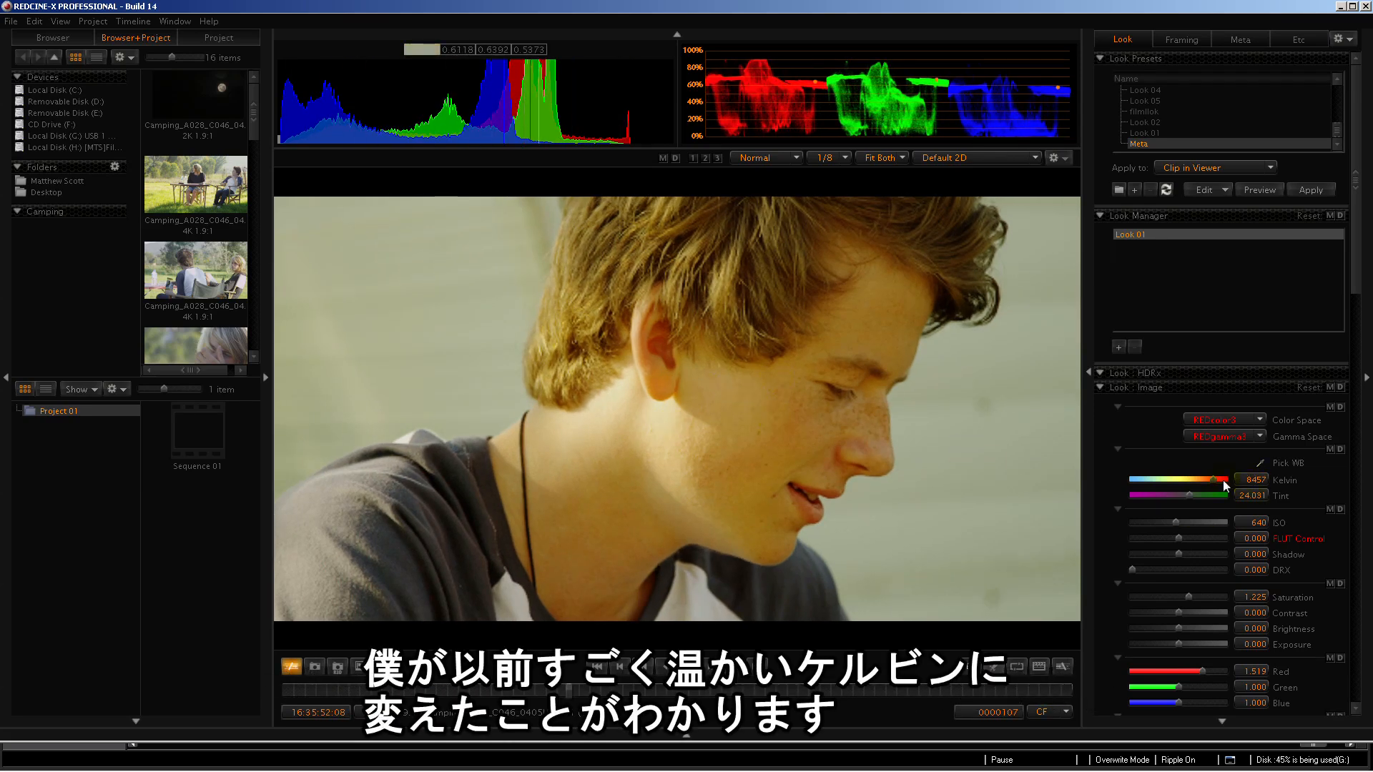
Step: Lower the clip's white balance to about 5217 Kelvin and its tint to about -0.775, and display the clip's metadata
drag(1213, 486, 1181, 480)
mouse_move(1189, 495)
mouse_down()
mouse_move(1171, 482)
mouse_move(1195, 494)
mouse_move(1179, 498)
mouse_up()
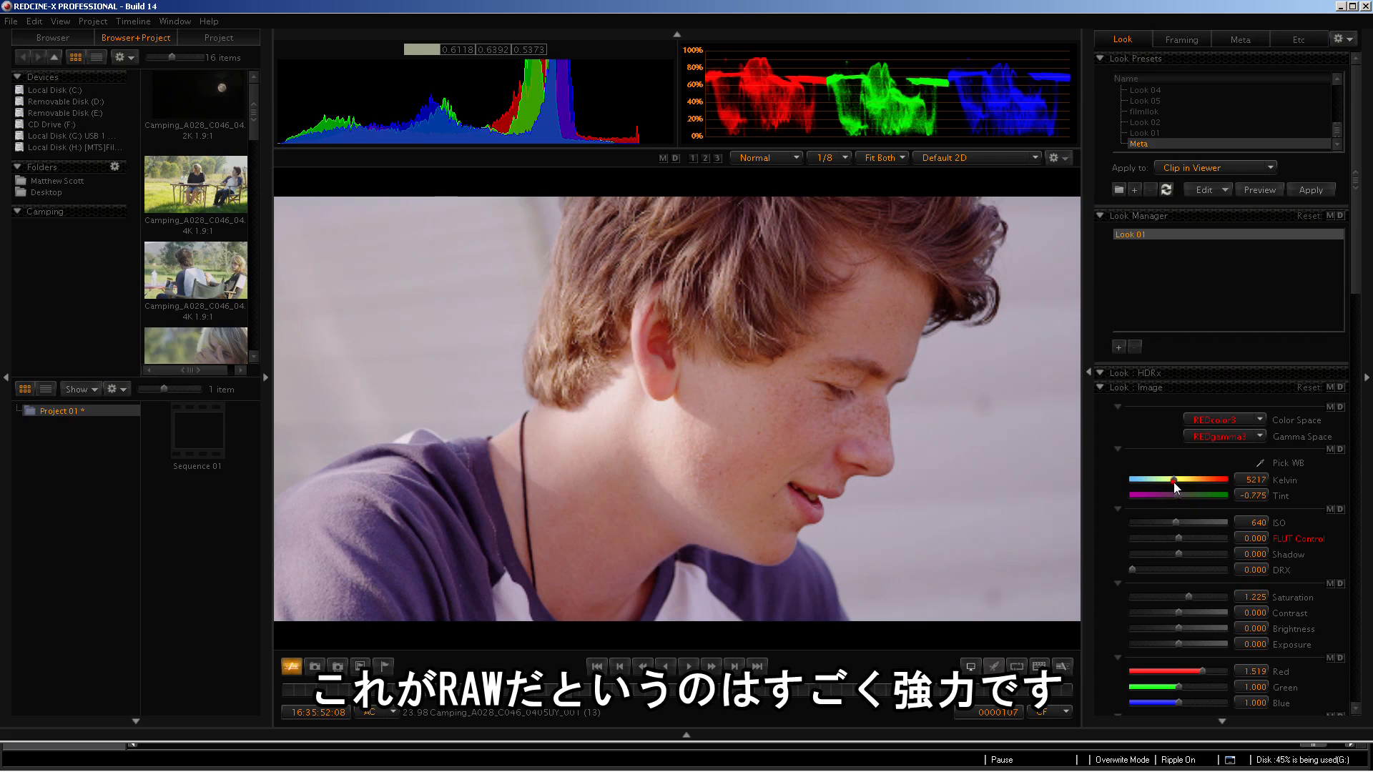
click(1237, 41)
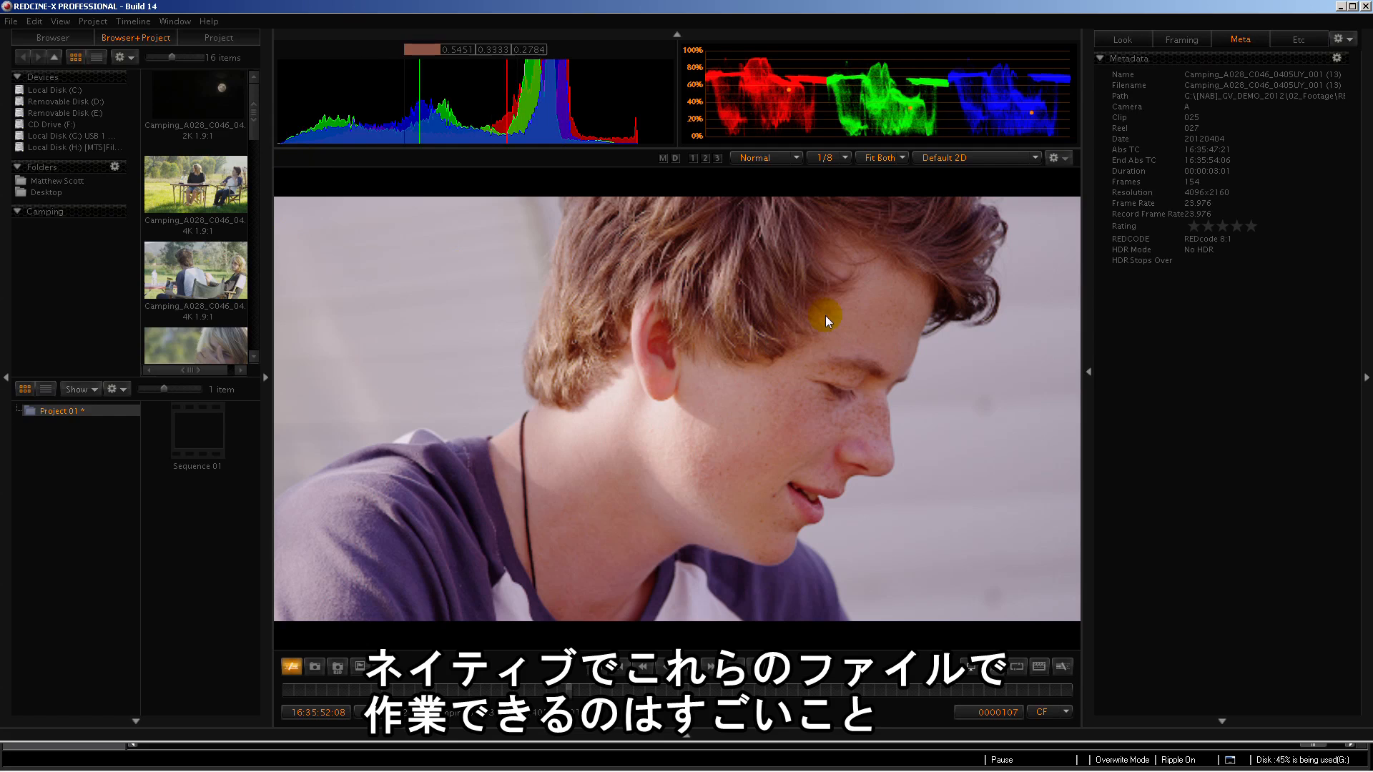
Step: Exit REDCINE-X without saving the changes to Project 01 and return to EDIUS
click(7, 21)
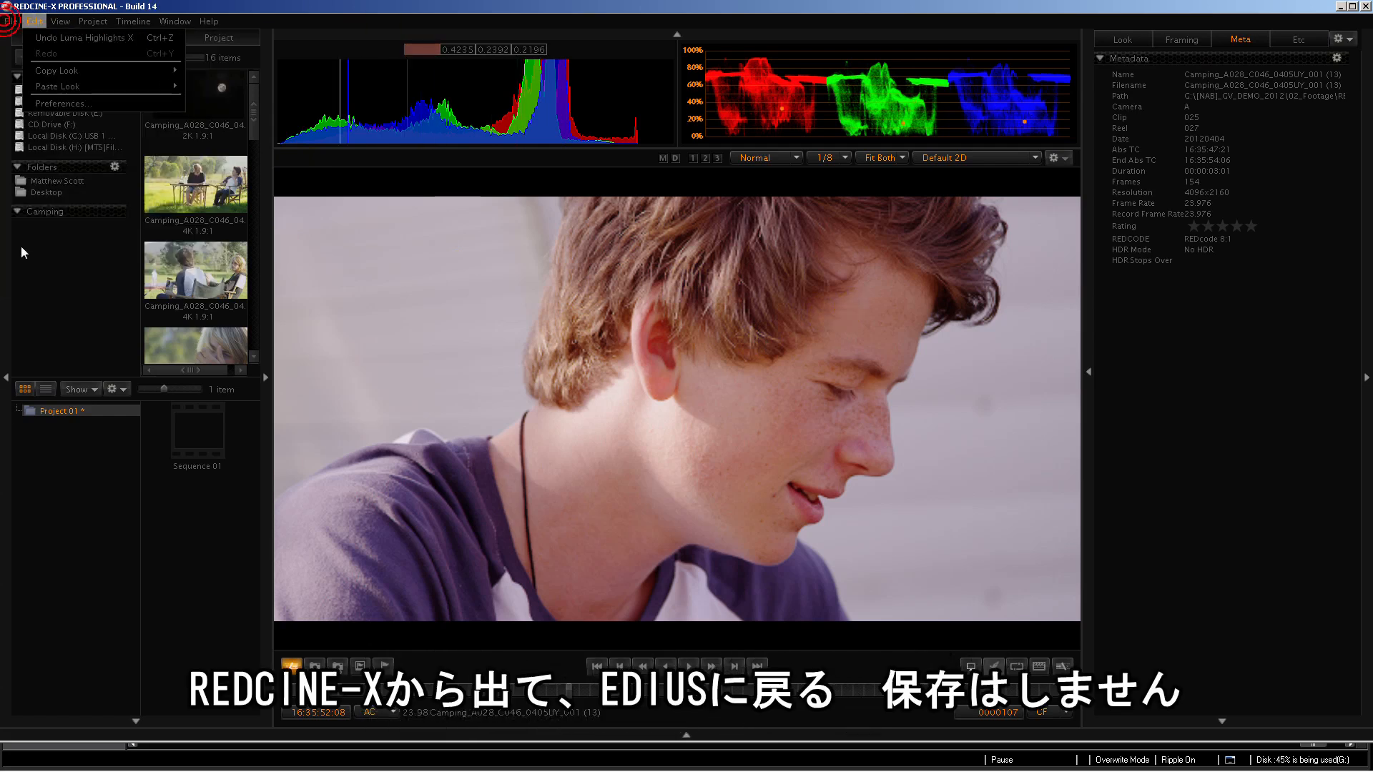
click(72, 280)
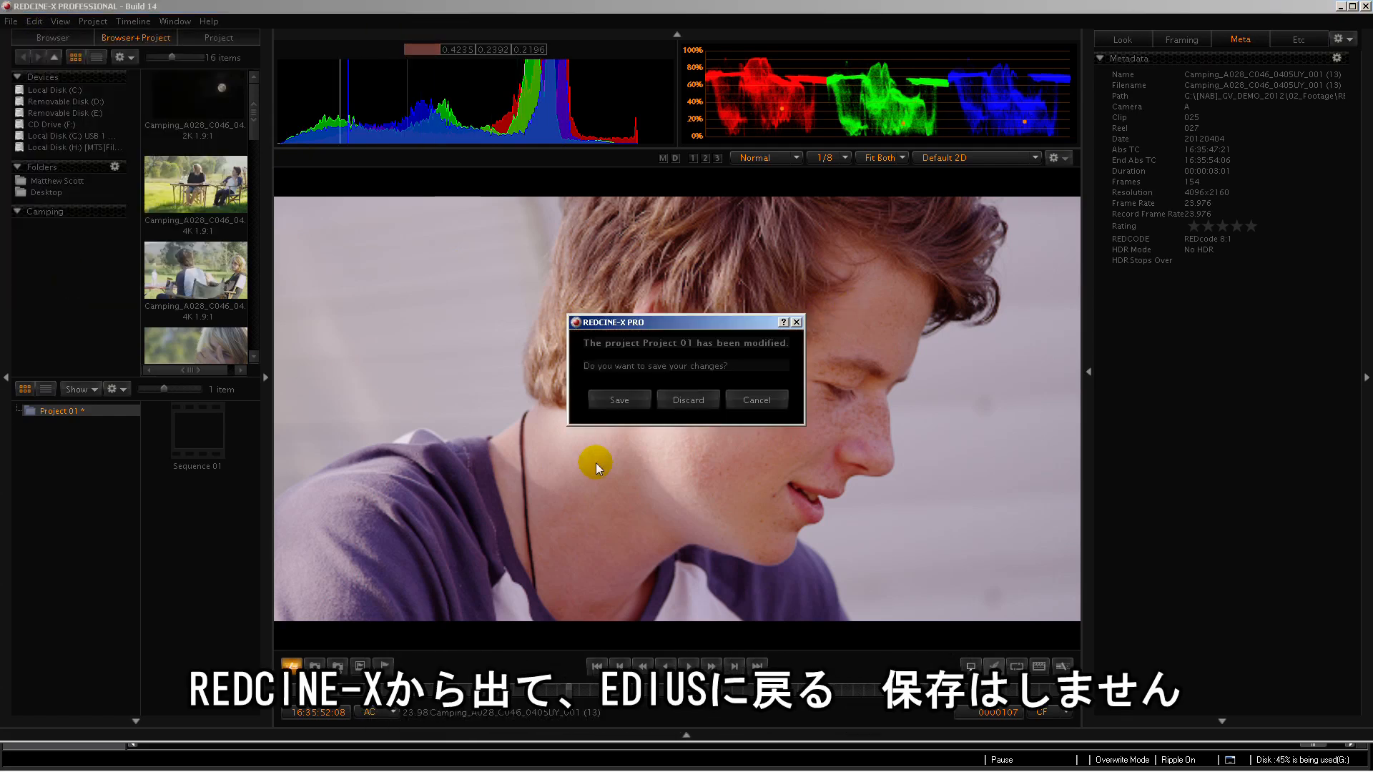
click(684, 400)
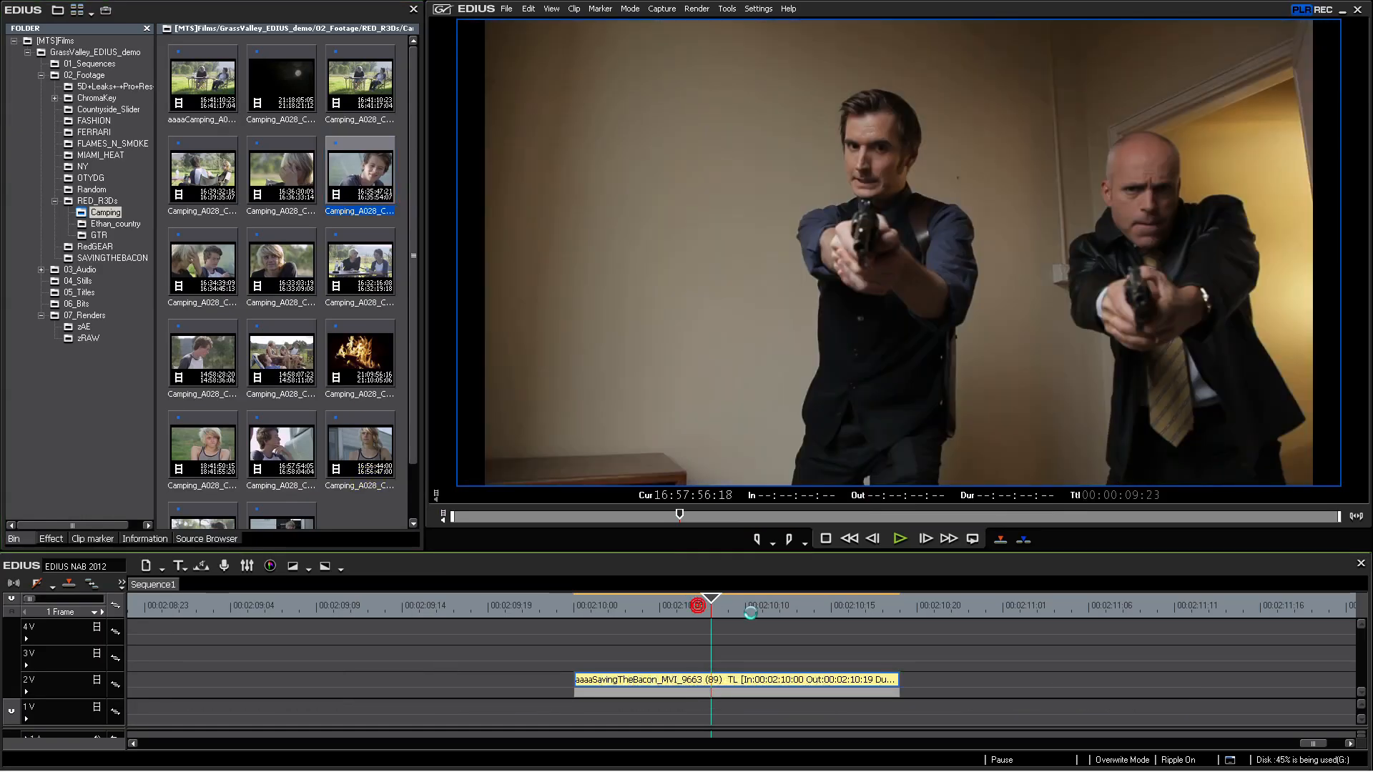
Step: Park the playhead at about 00:02:10:06 and delete the SavingTheBacon clip from the 2V track
click(693, 608)
click(694, 606)
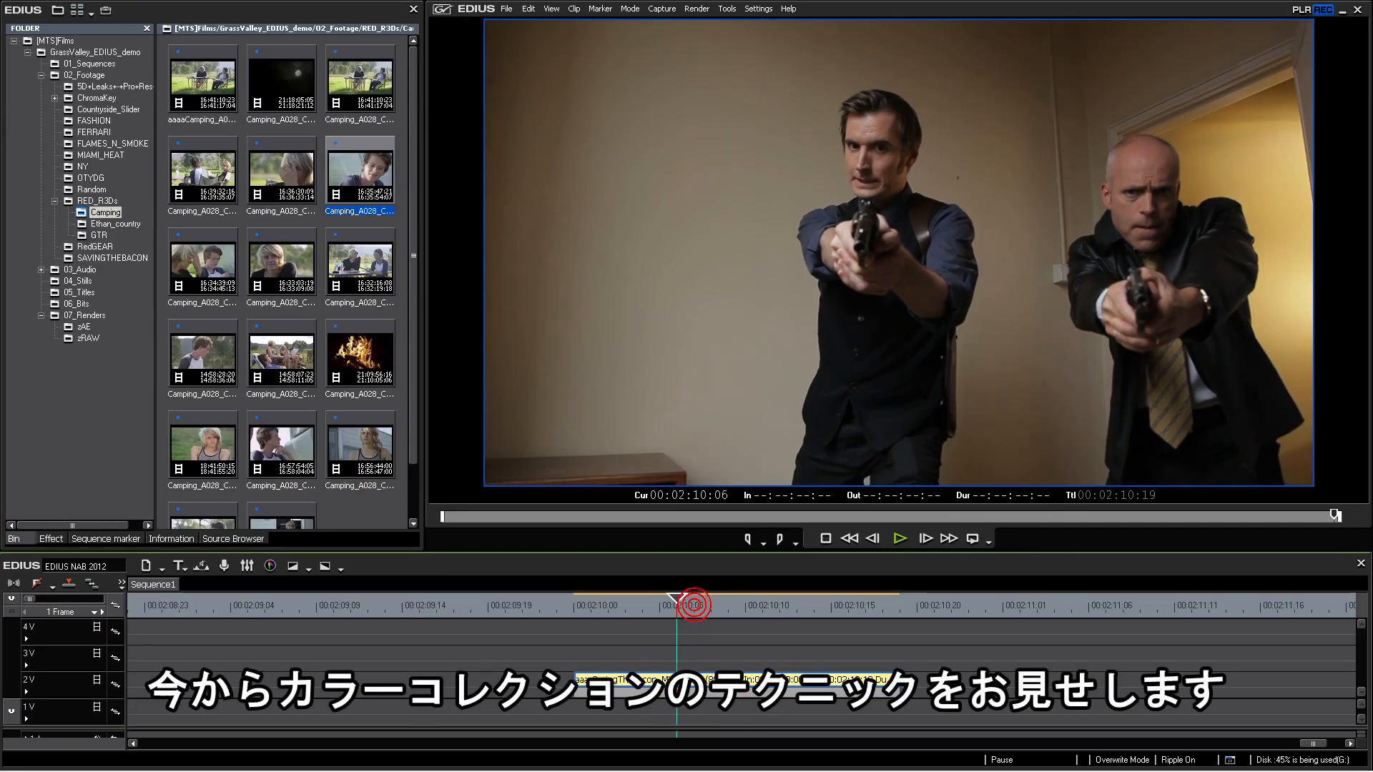
key(Delete)
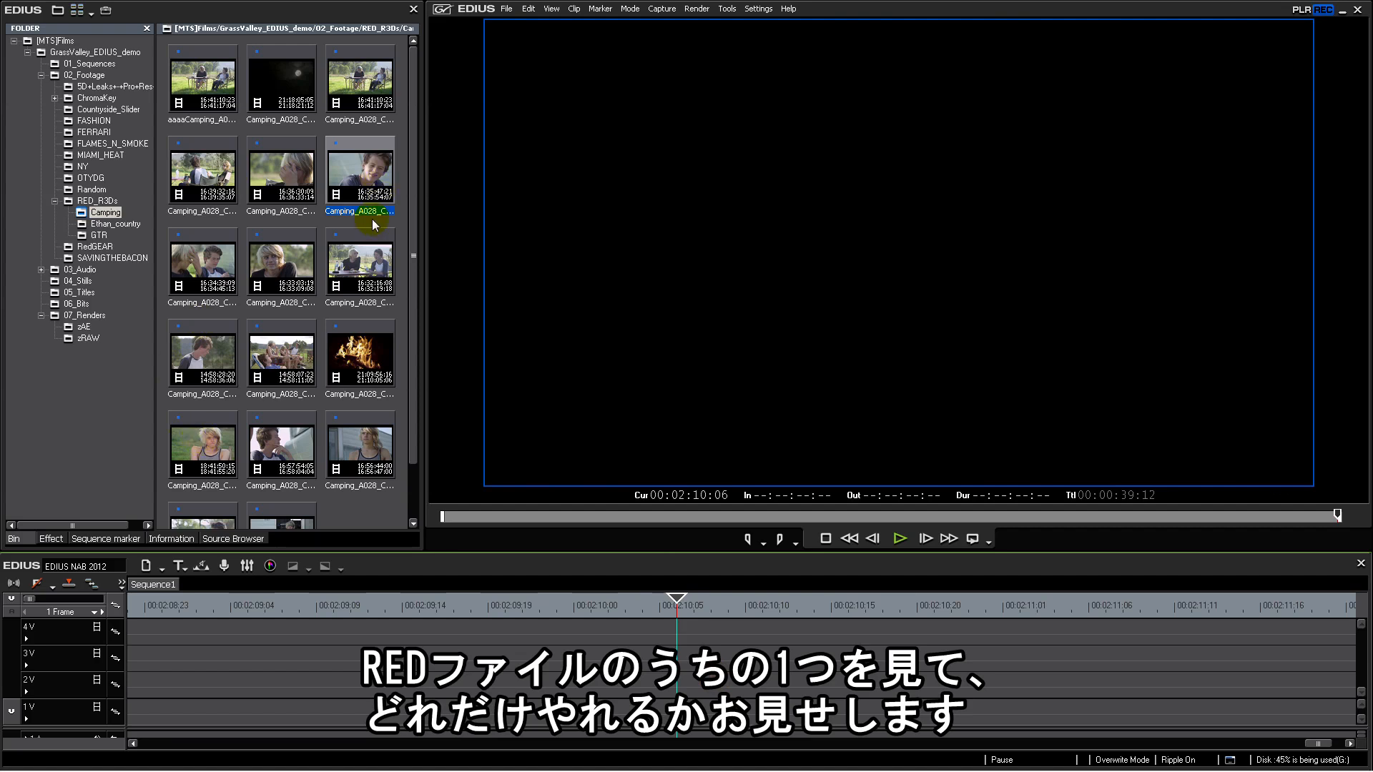
Step: Place the first Camping clip on the 3V track at about 00:02:09:18 and scrub to 00:02:10:02
drag(214, 93, 479, 655)
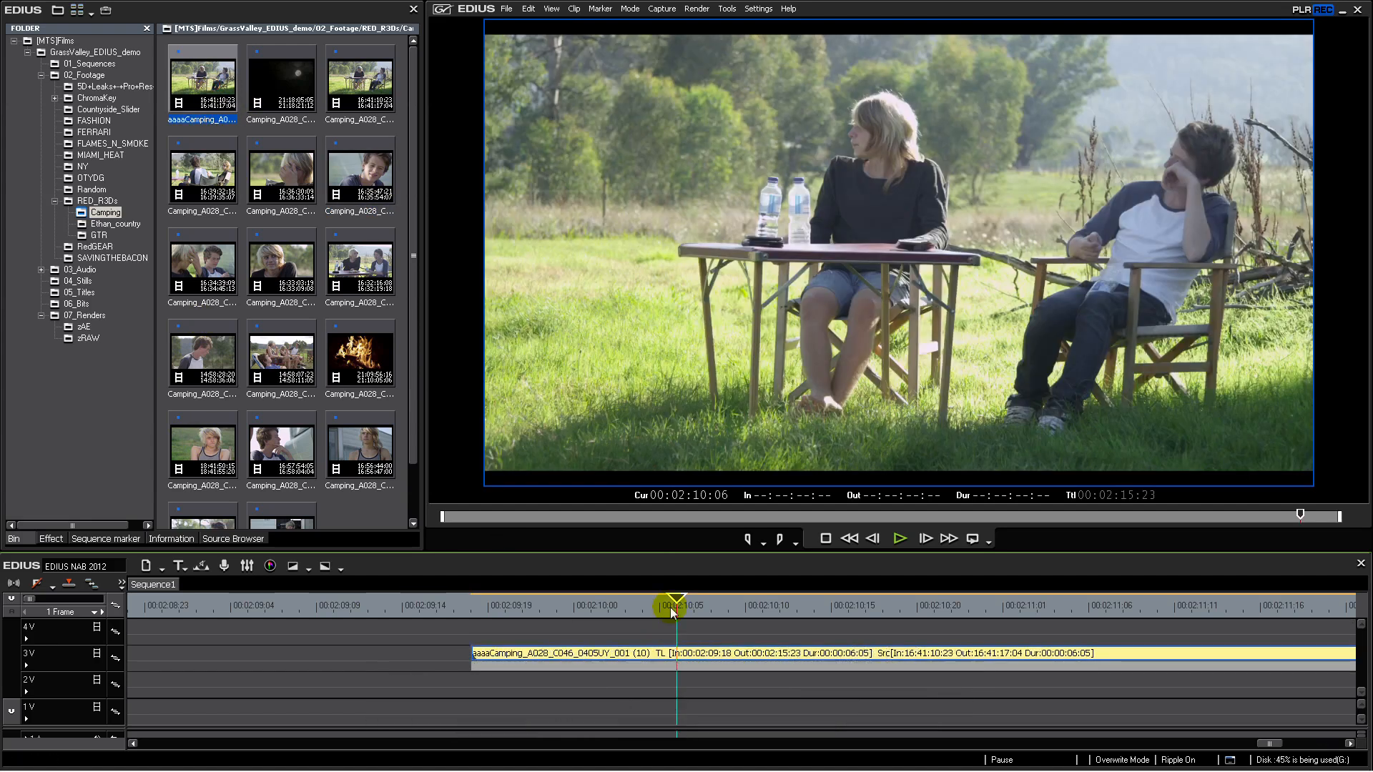
drag(664, 615, 613, 615)
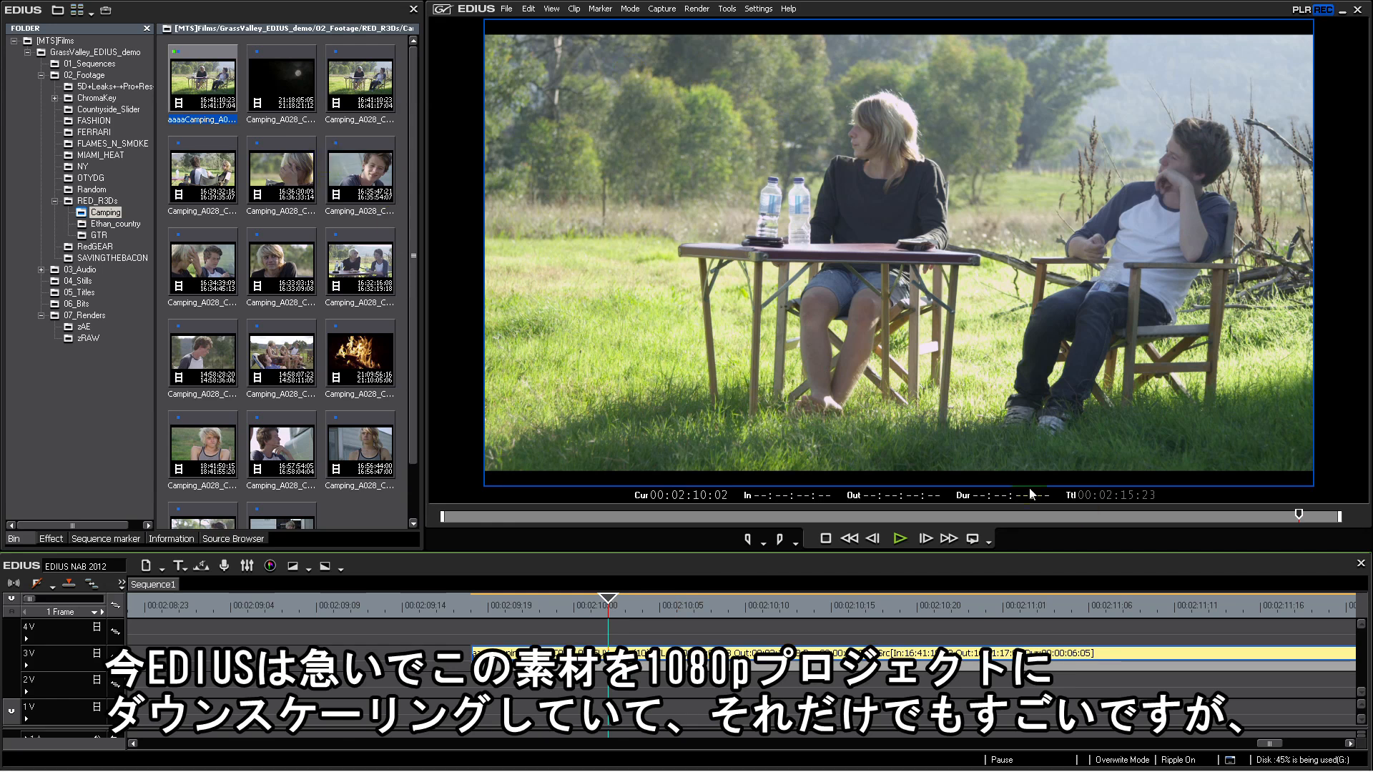
drag(650, 609, 606, 606)
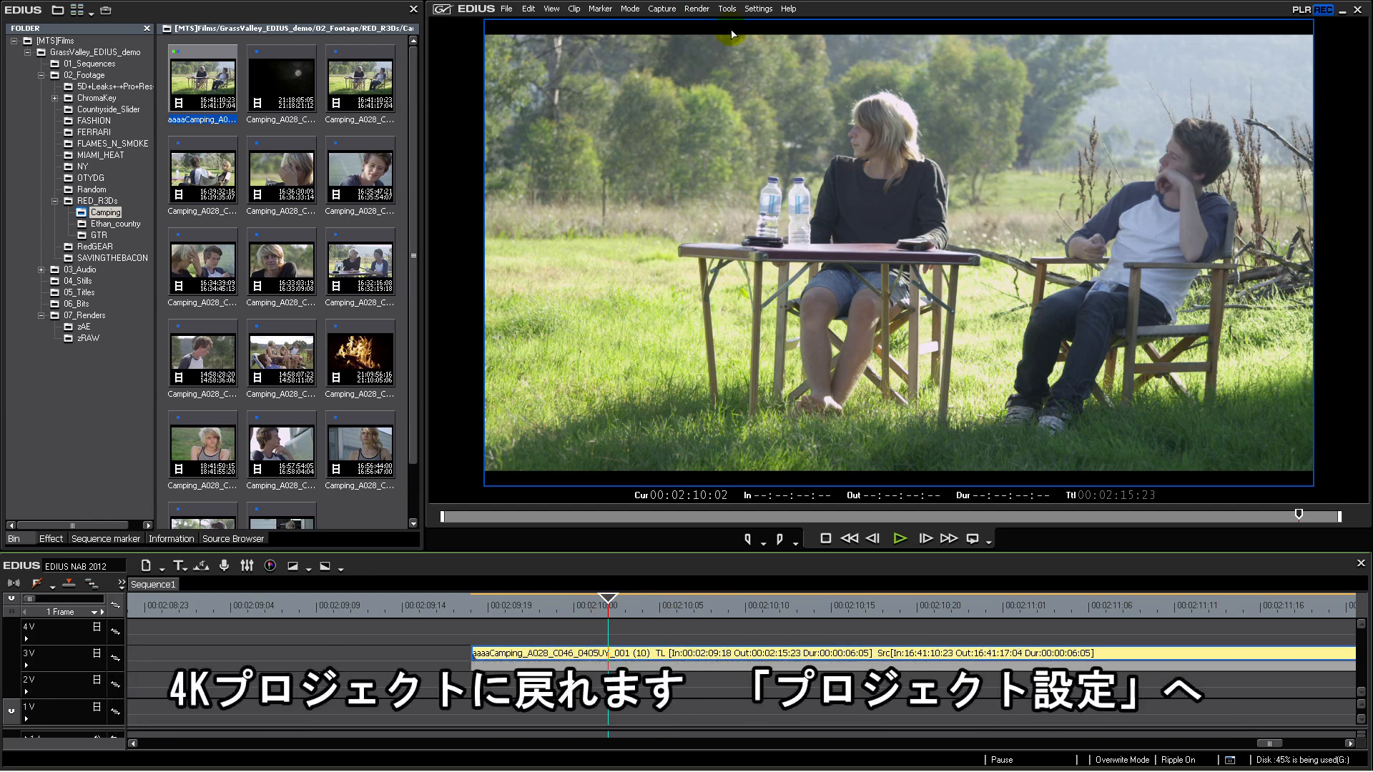
Step: Change the current project settings to a custom frame size of 4096 x 2160
click(759, 9)
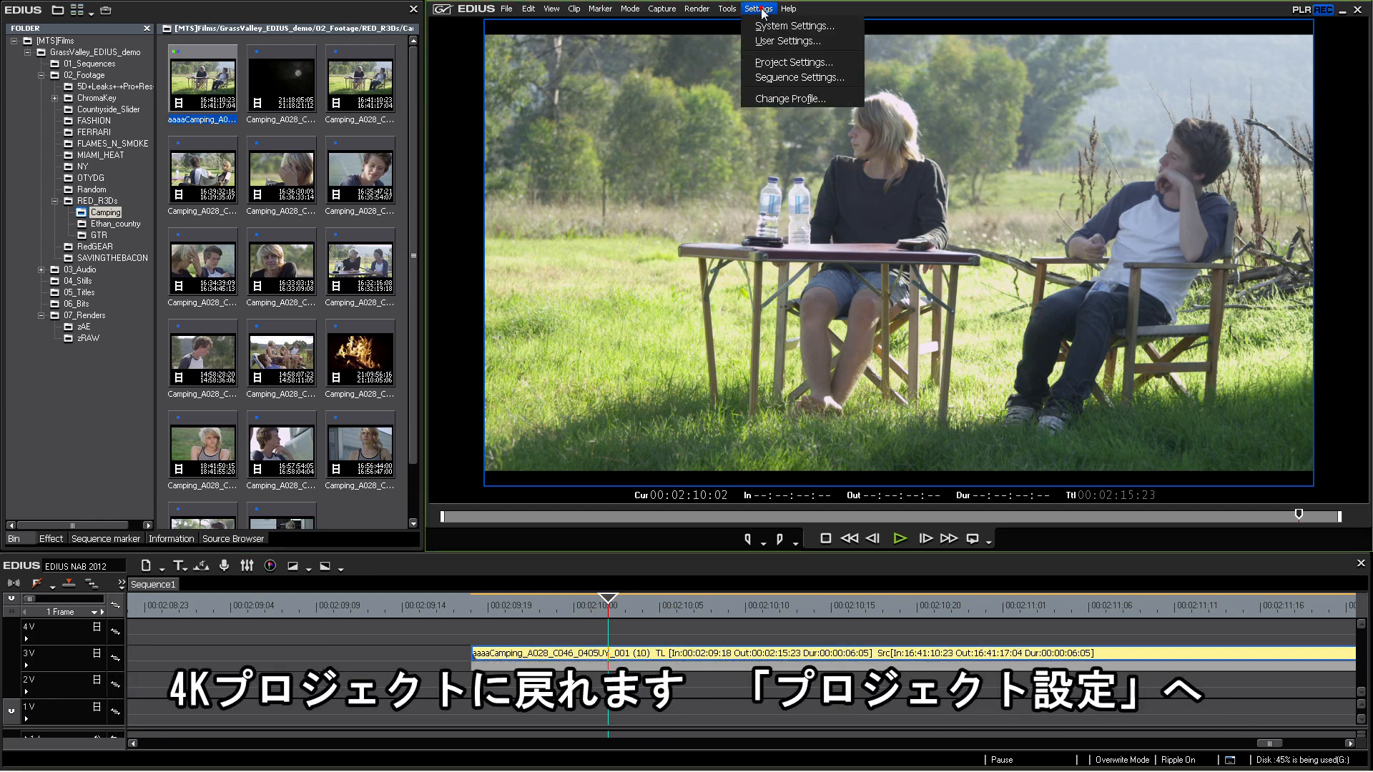
click(814, 63)
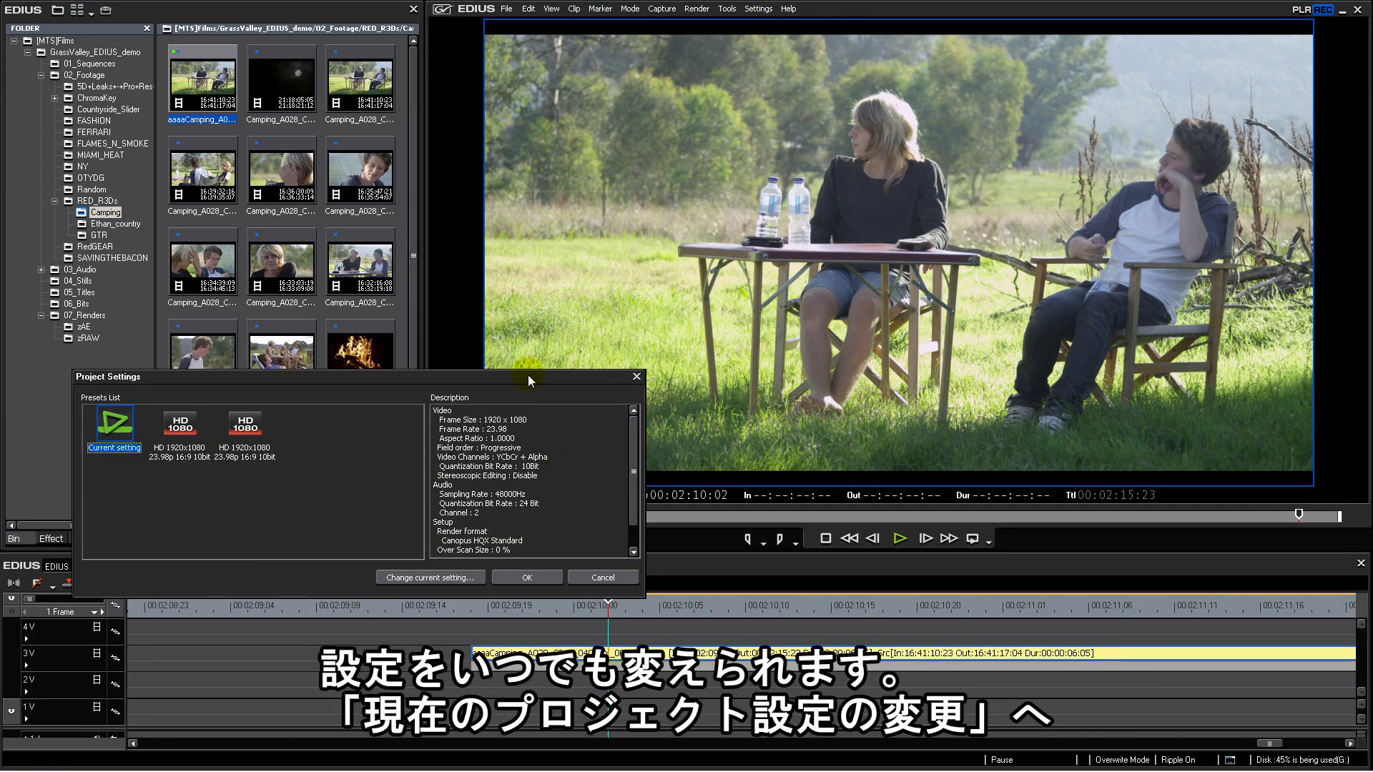
click(770, 531)
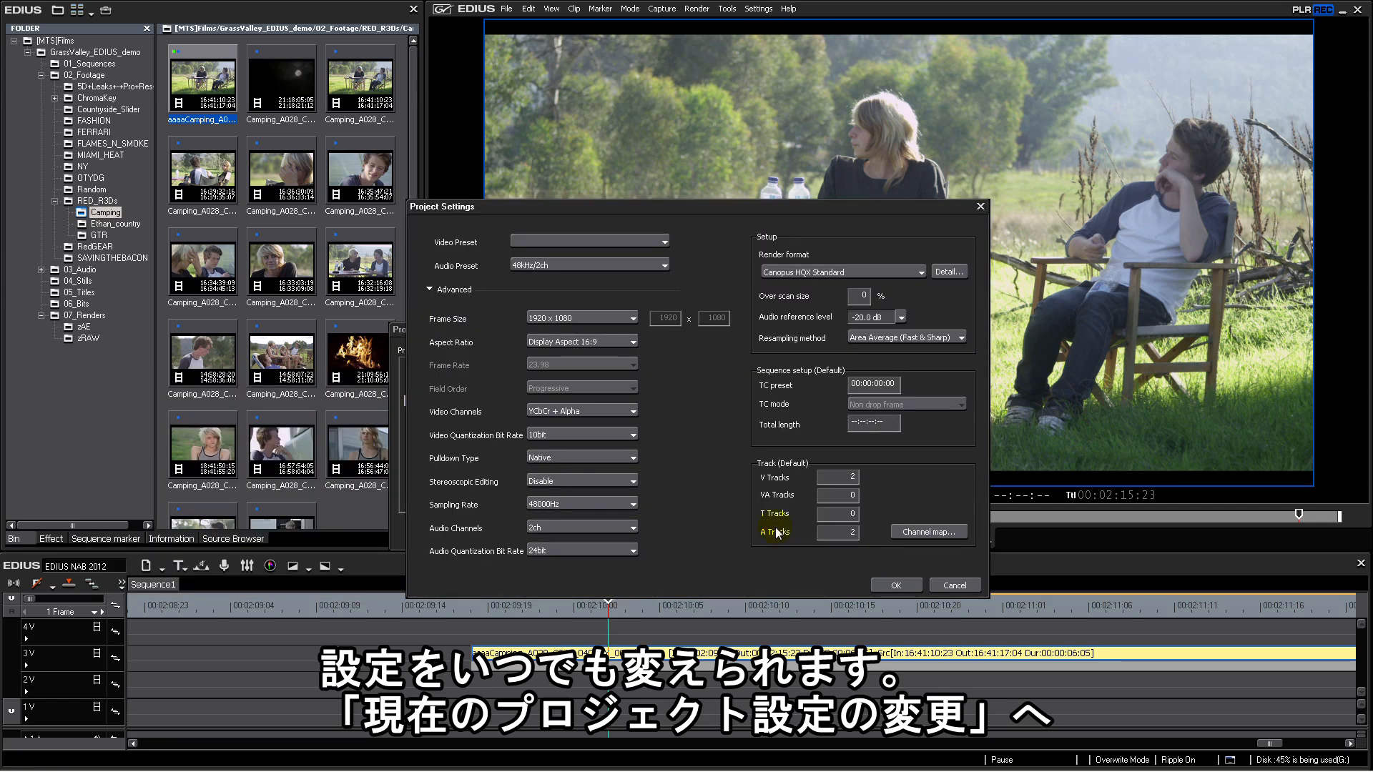
click(577, 316)
click(569, 469)
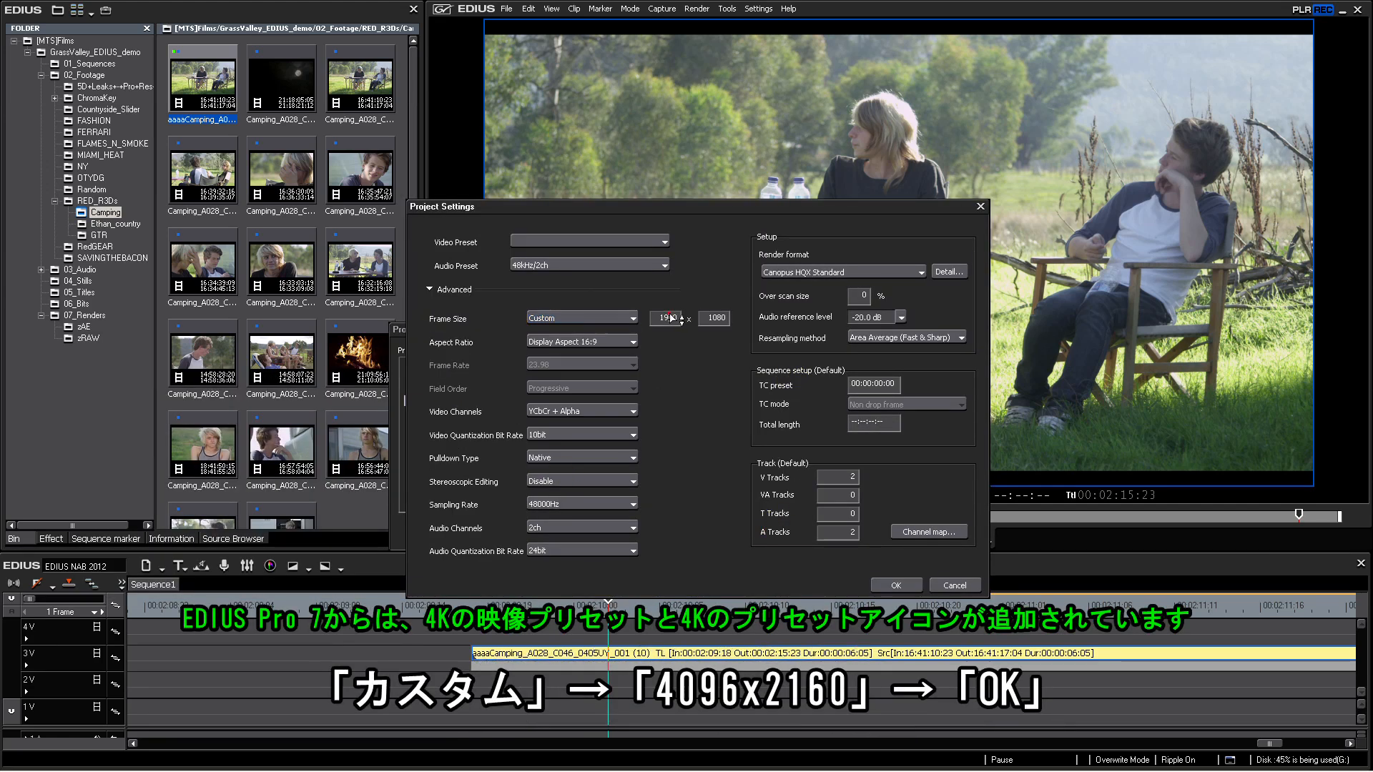
text(4096)
click(896, 586)
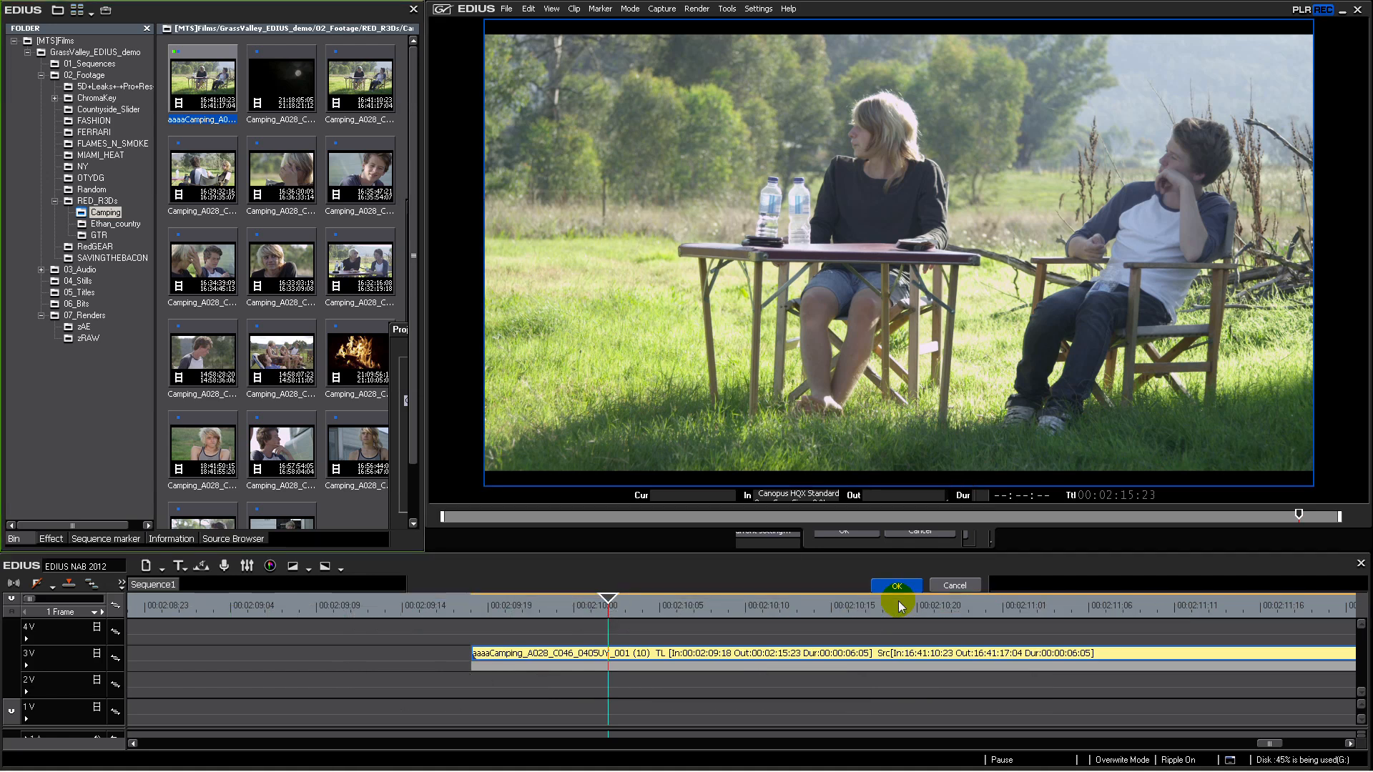
Step: Set the Camping clip's Layouter stretch to 100% with the frame aspect preserved, and scrub around 00:02:10:03
mouse_move(620, 600)
mouse_down()
mouse_move(659, 606)
mouse_move(613, 604)
mouse_move(626, 604)
mouse_up()
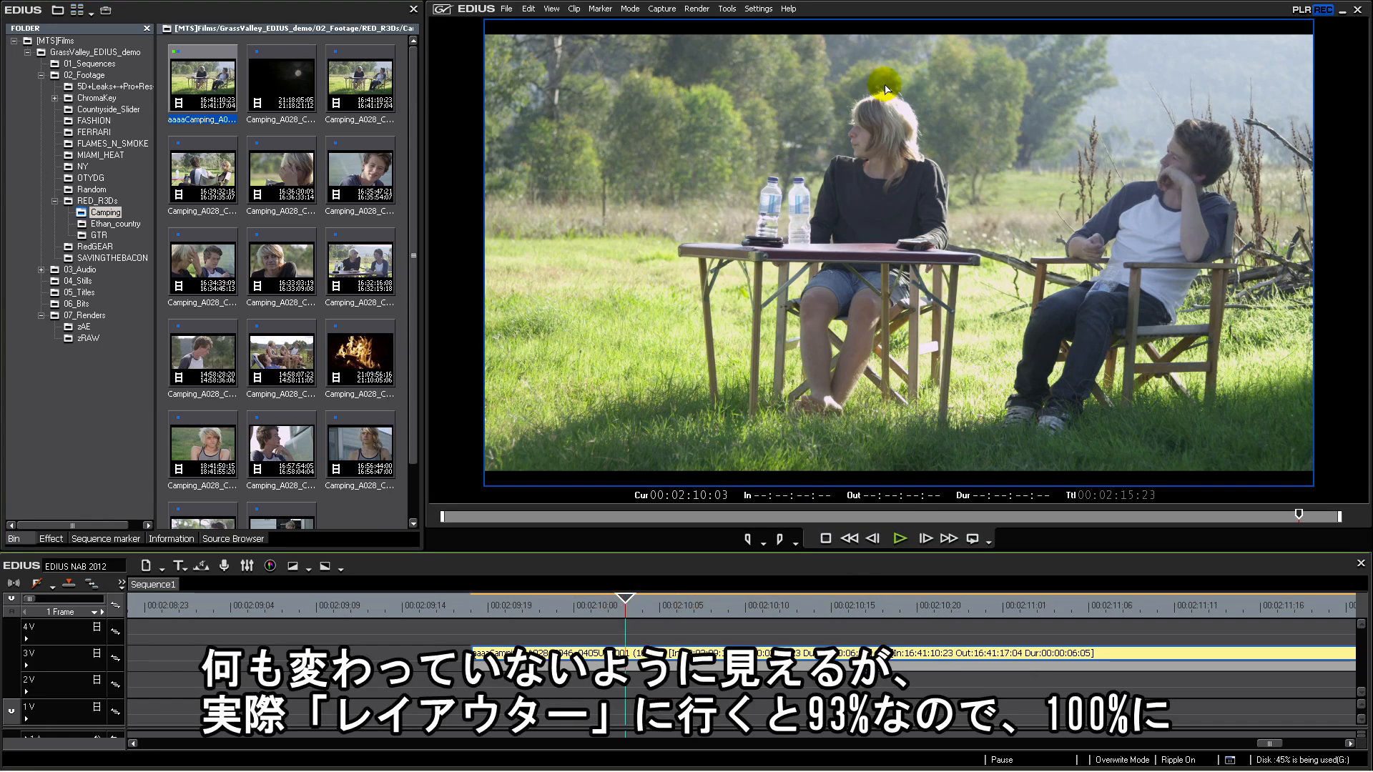
click(170, 542)
double_click(59, 143)
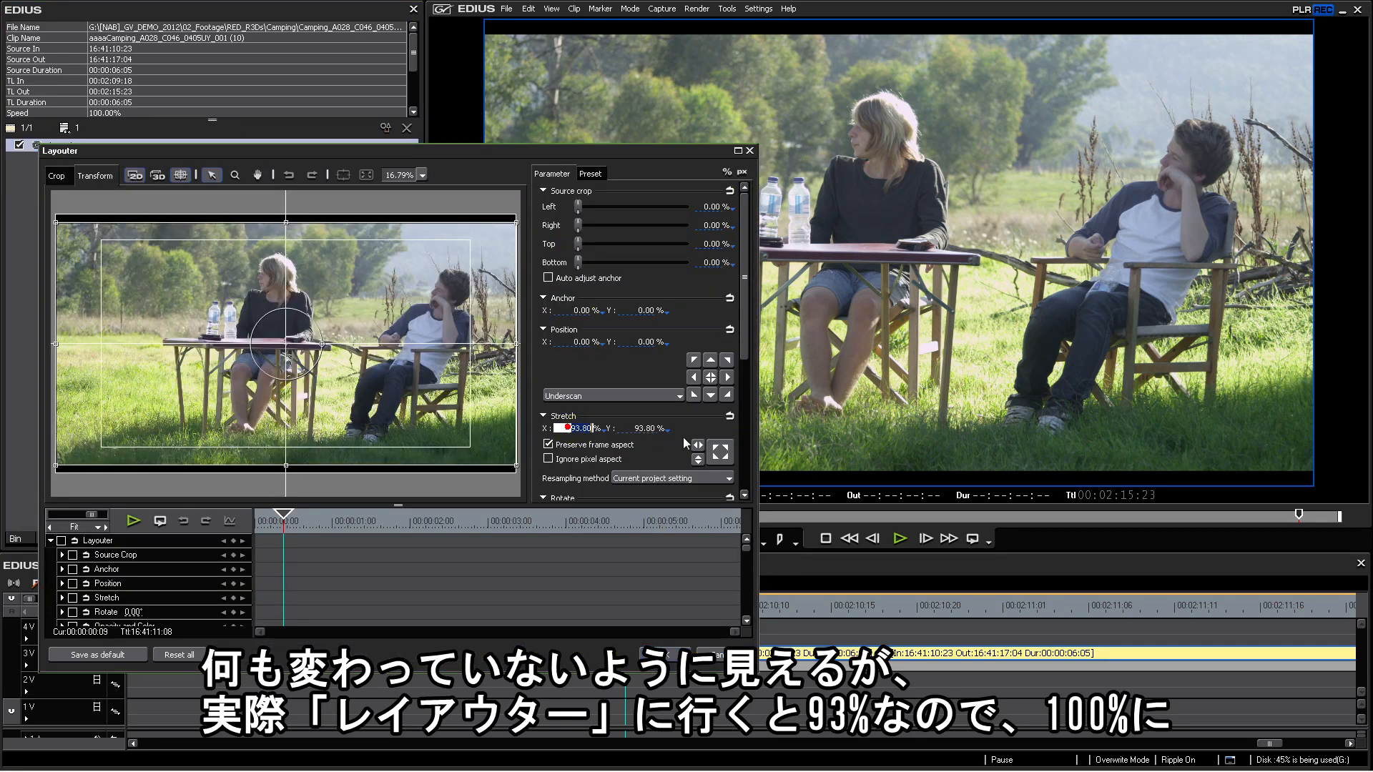
text(100)
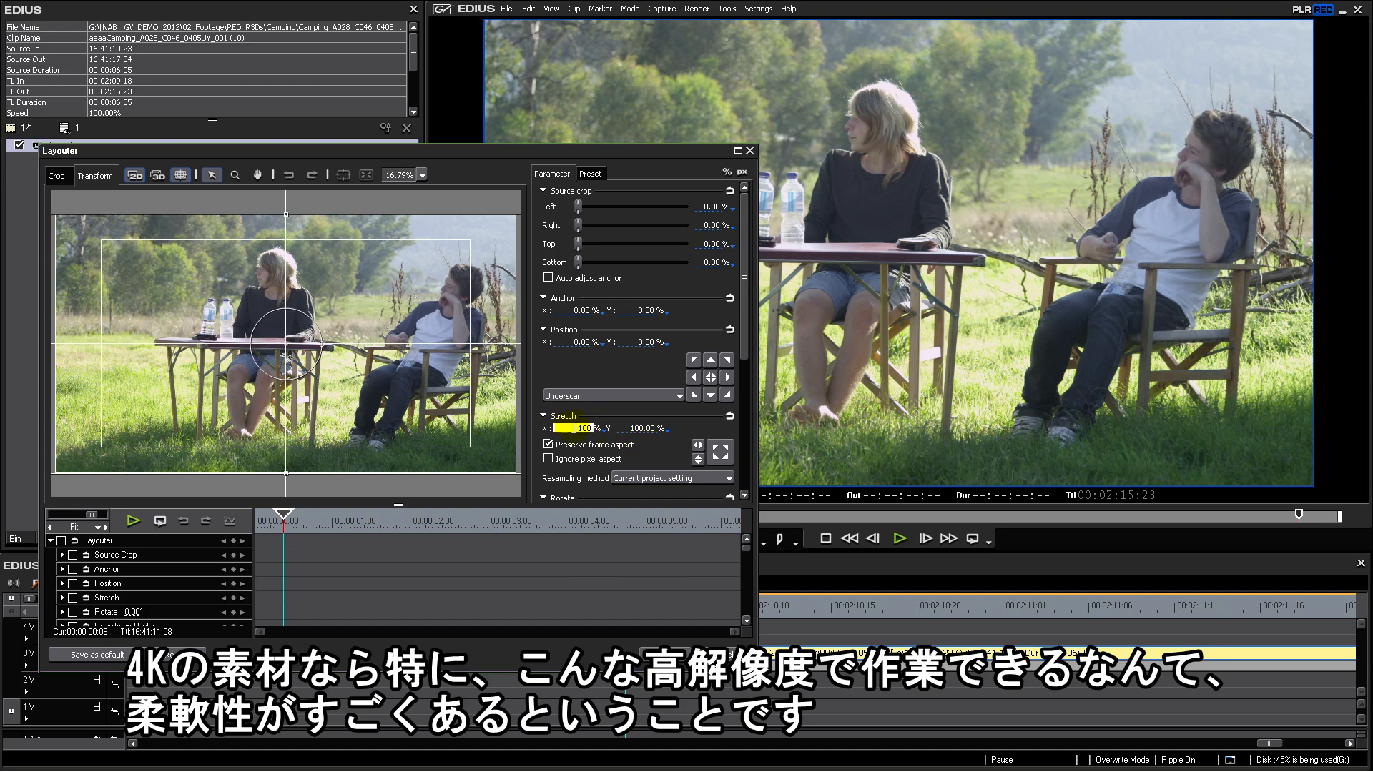
click(666, 654)
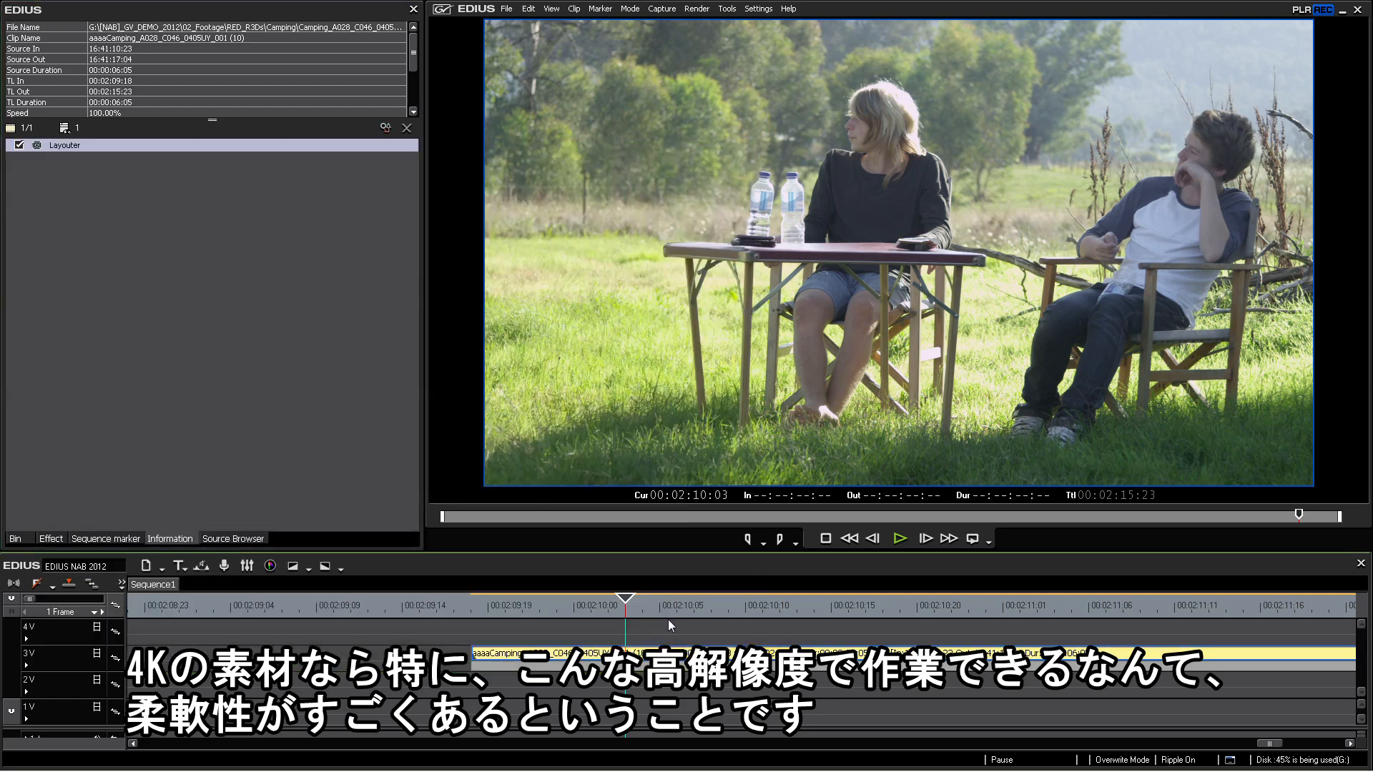
drag(684, 611, 626, 609)
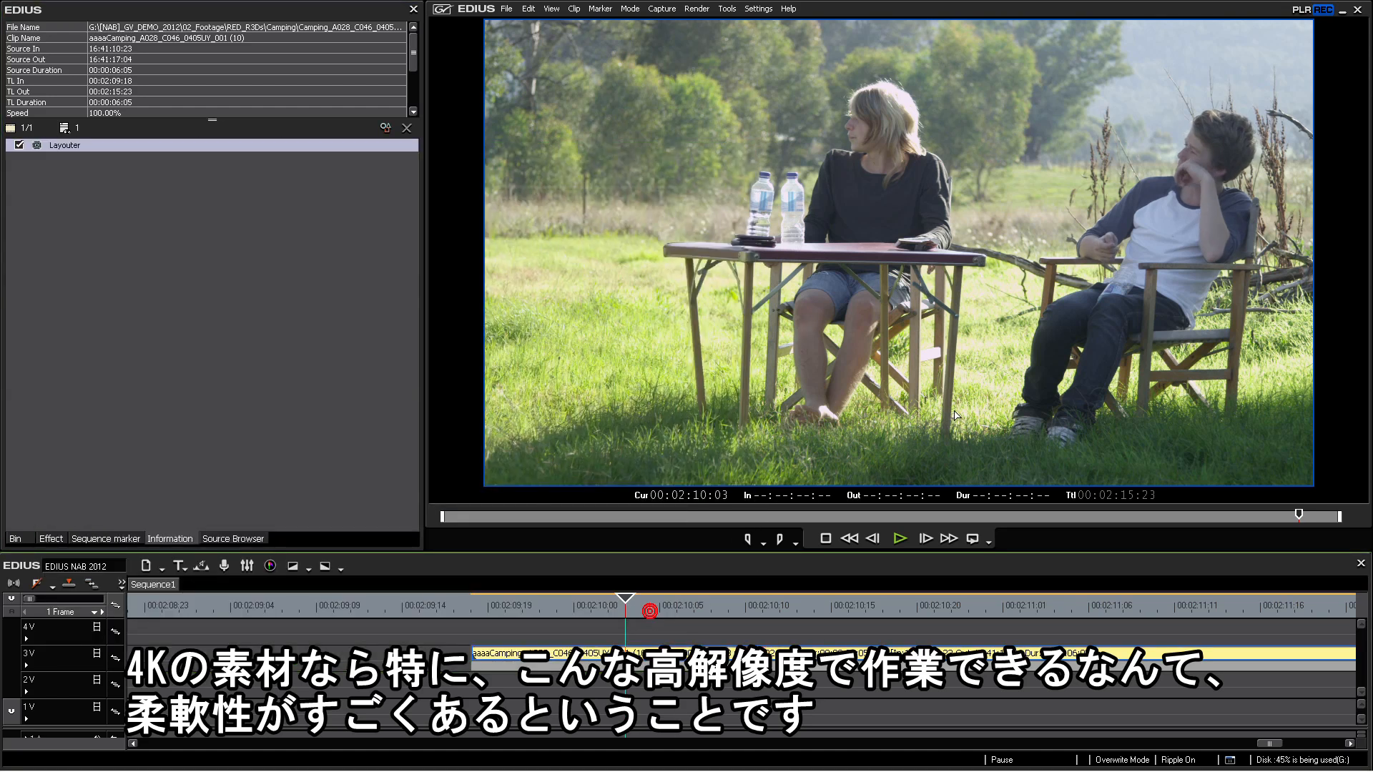
Step: Change the current project settings to a frame size of 1920 x 1080
click(756, 8)
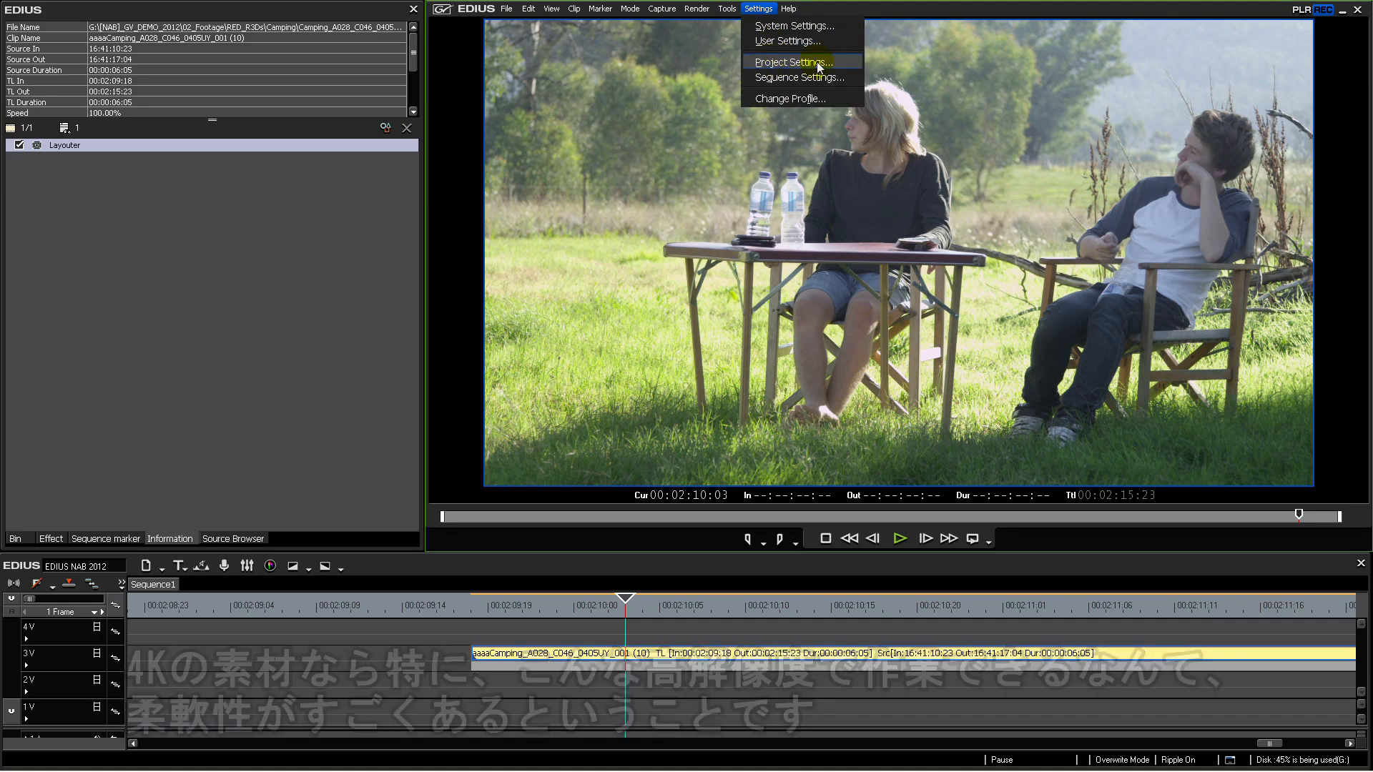
click(796, 65)
click(780, 530)
click(580, 318)
click(576, 330)
click(900, 585)
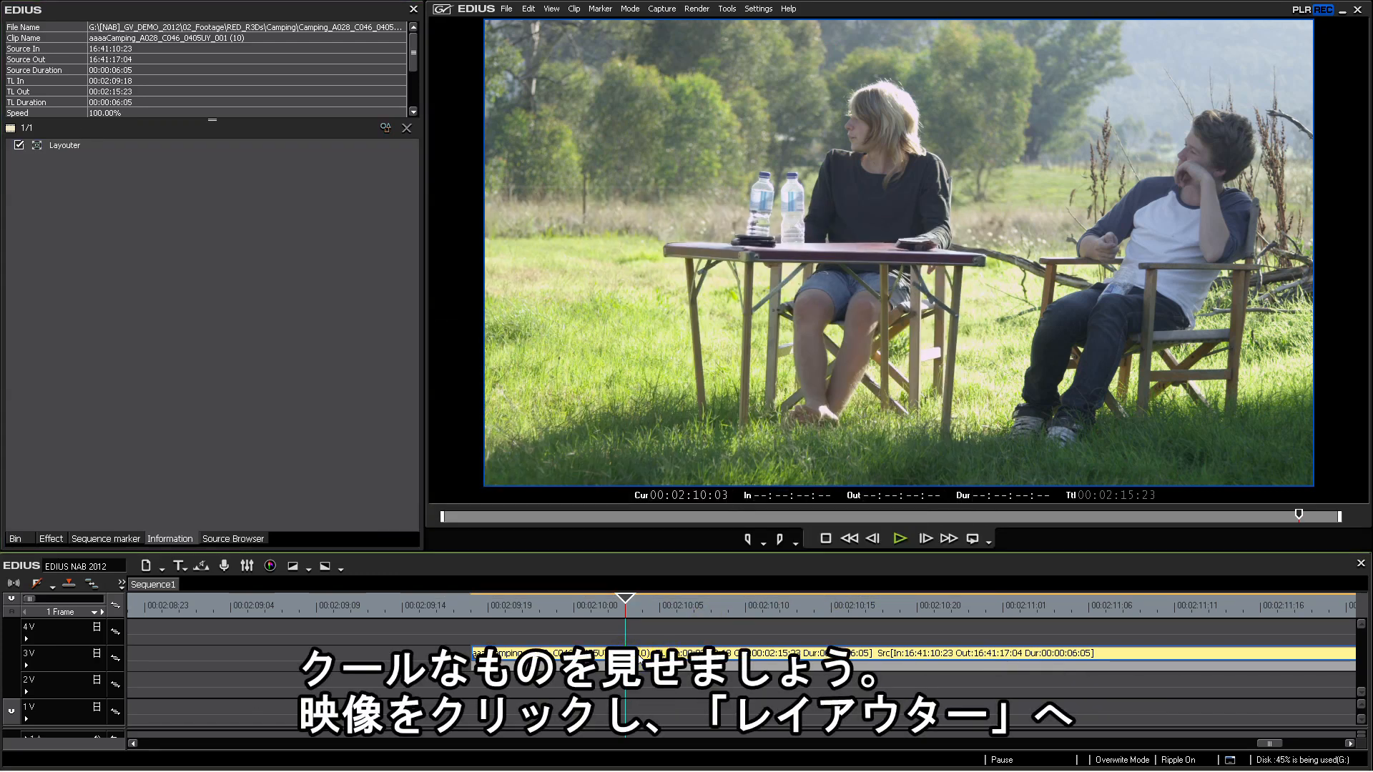
Step: Set the clip's Layouter stretch to 100% and shift the picture to about X -41.90%, Y 30.30% to frame the boy
double_click(51, 143)
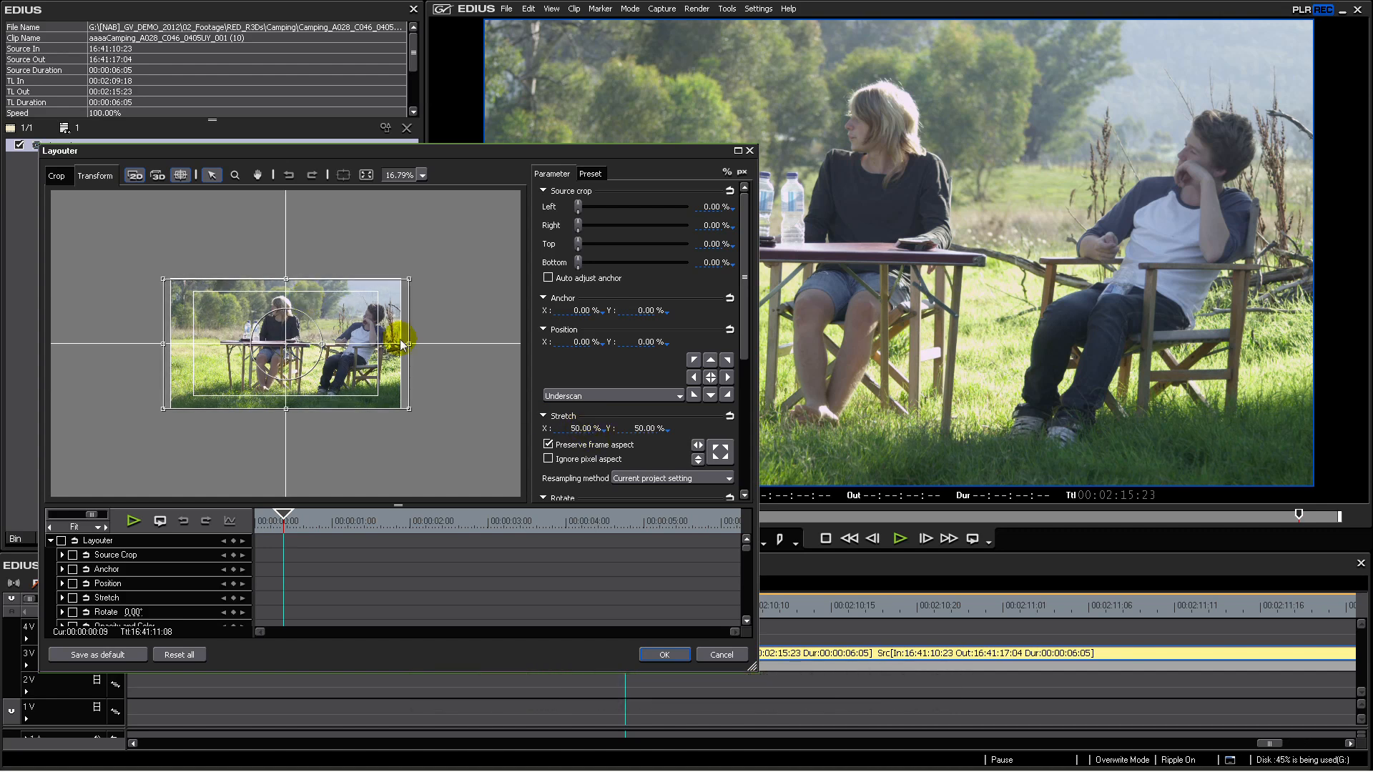
click(564, 427)
text(100)
key(Return)
drag(439, 372, 384, 383)
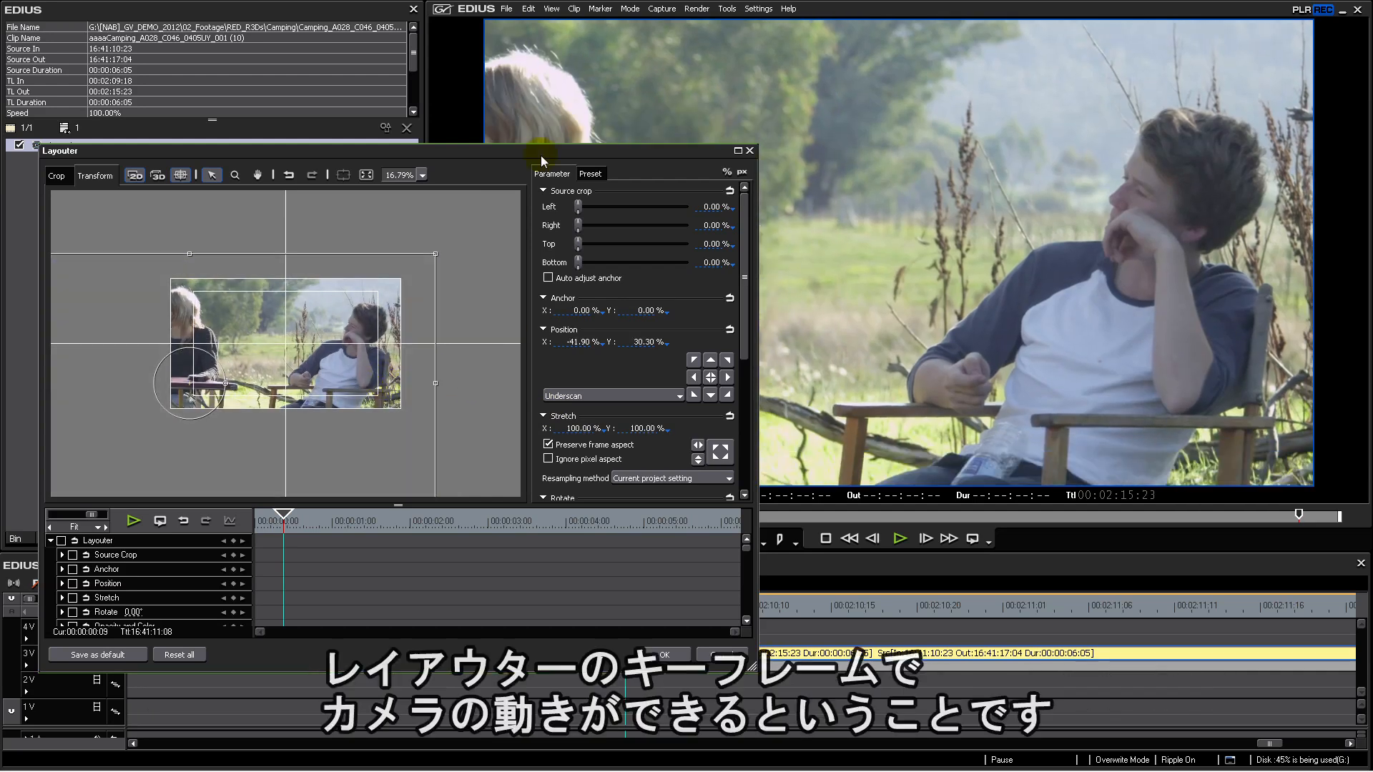
Step: Reframe the picture on the blonde person at about X 26.70%, Y 32.50%, apply the layout and scrub to 00:02:10:04
drag(522, 153, 691, 126)
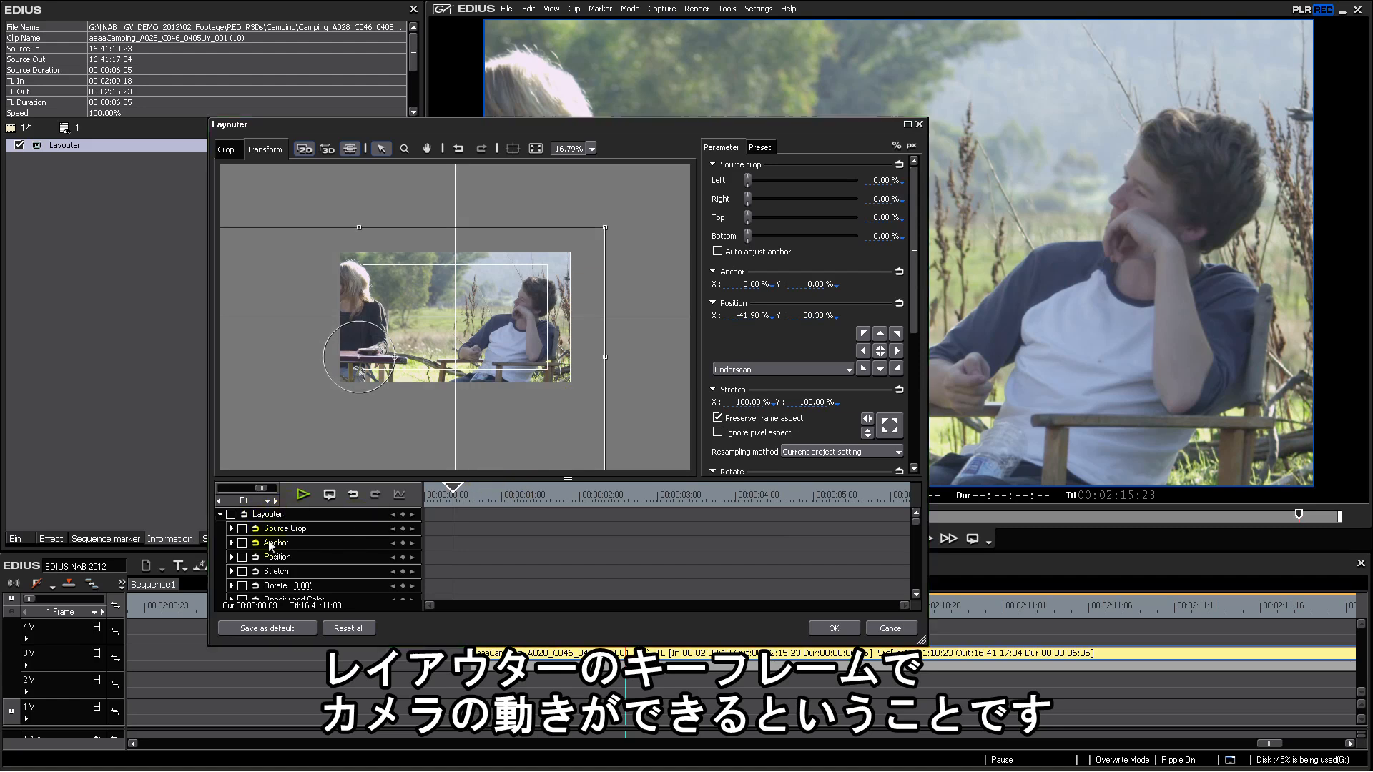
drag(472, 362, 537, 390)
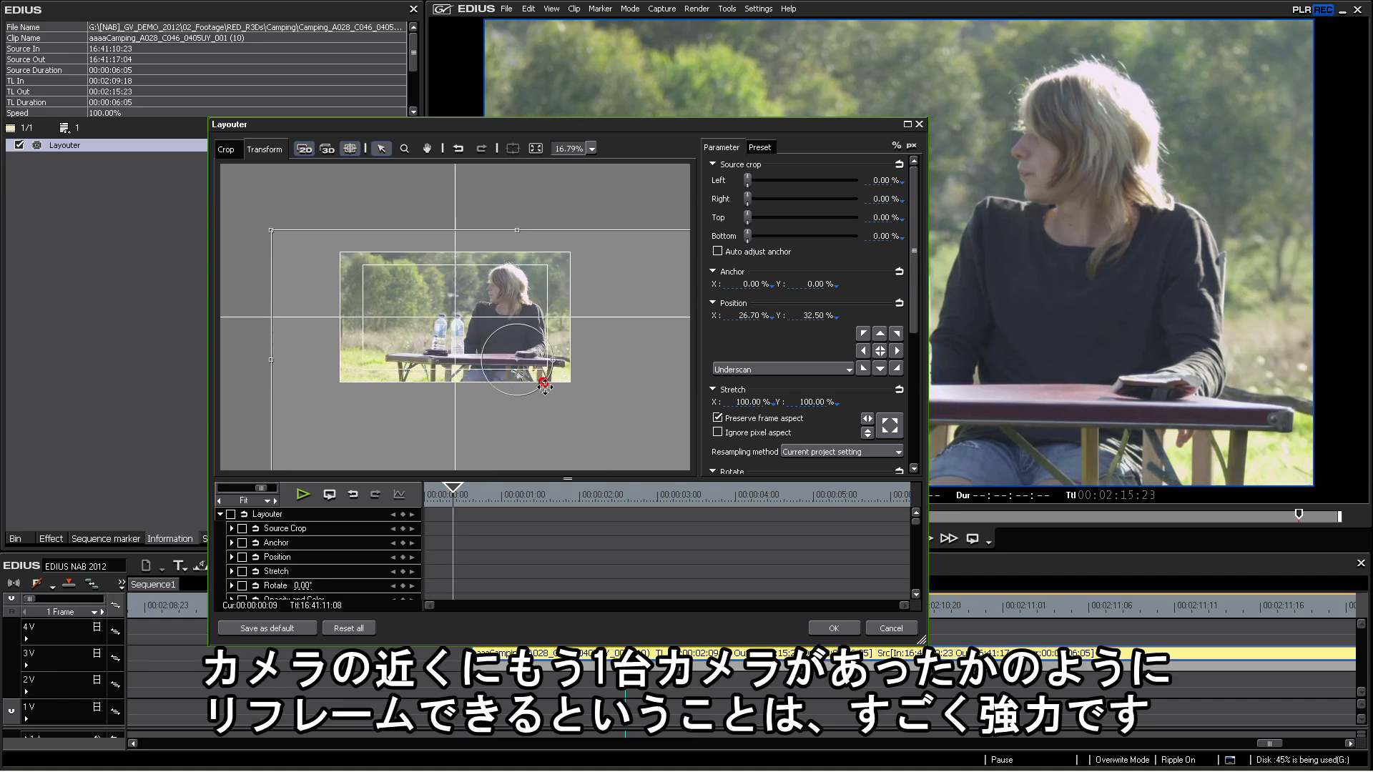
click(822, 629)
mouse_move(654, 600)
mouse_down()
mouse_move(704, 605)
mouse_move(599, 608)
mouse_move(702, 611)
mouse_move(642, 608)
mouse_up()
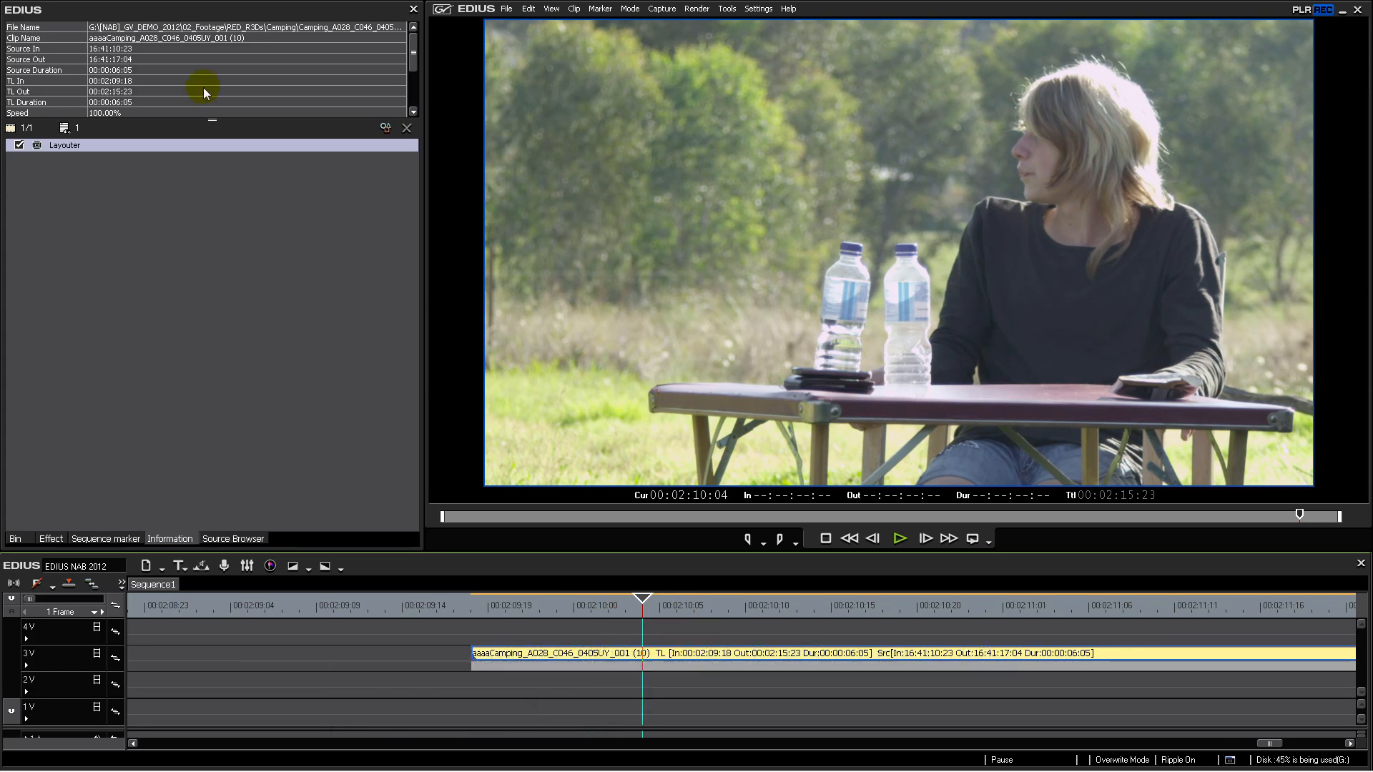
Step: Apply the Original size preset to the Camping clip in the Layouter
double_click(63, 144)
click(760, 149)
double_click(725, 223)
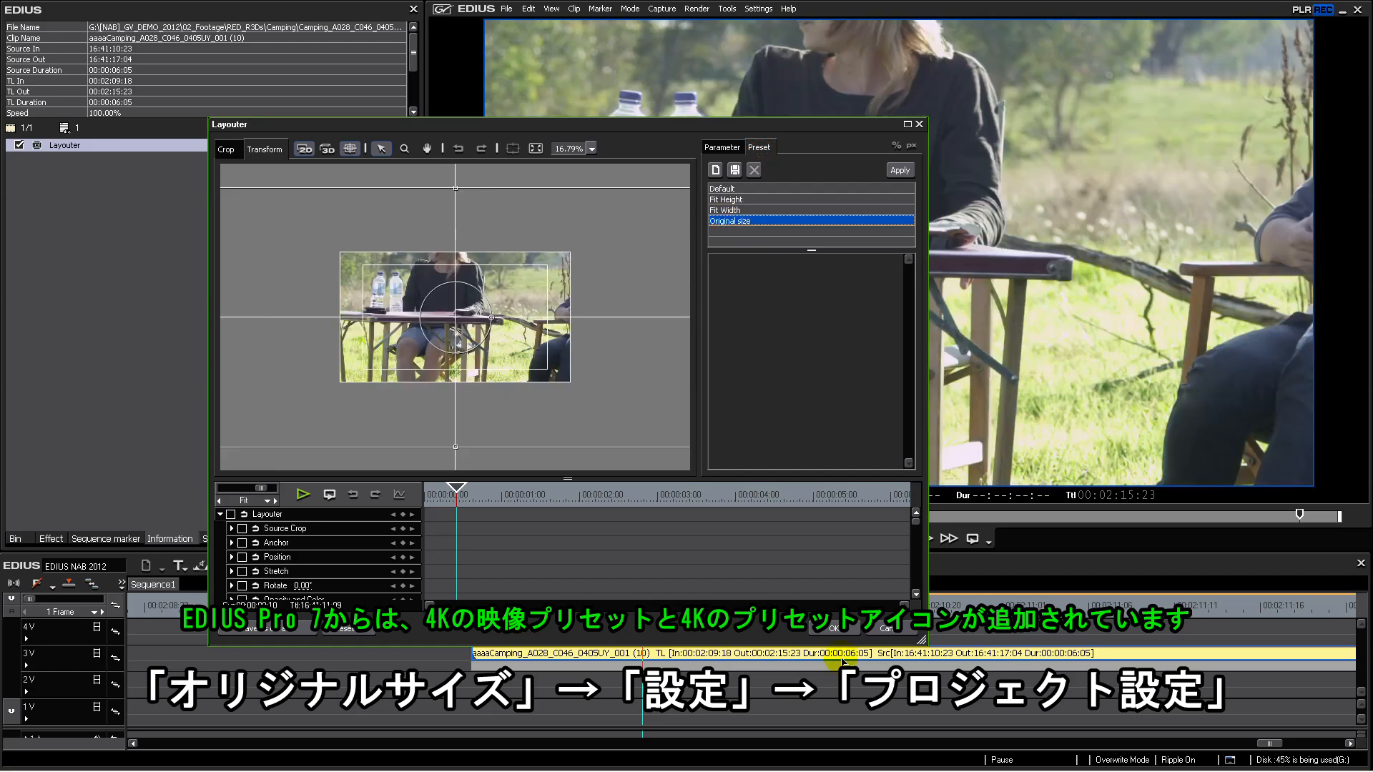
click(835, 630)
Step: Set the project's frame size to Custom, 4096 x 2160, and scrub the timeline to about 00:02:10:11
click(758, 8)
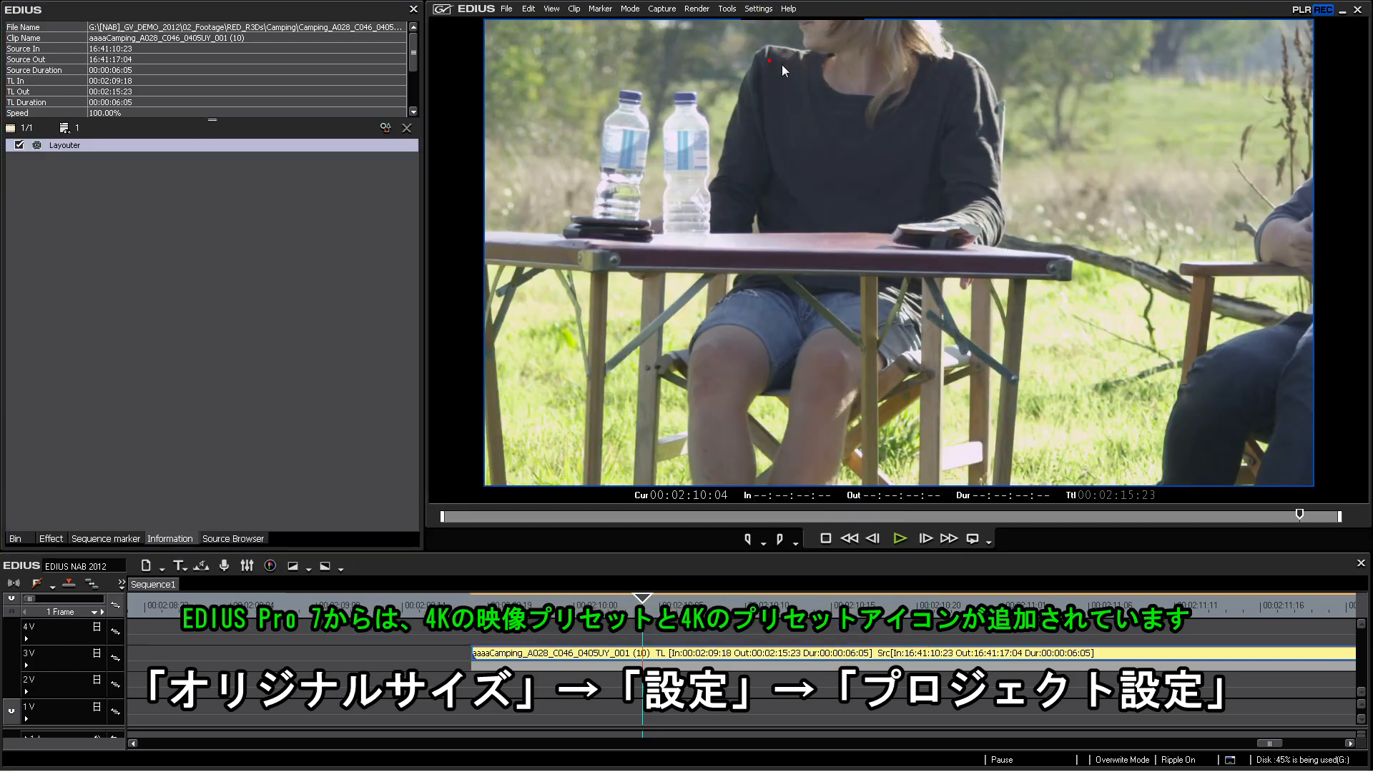
click(776, 61)
click(758, 530)
click(576, 319)
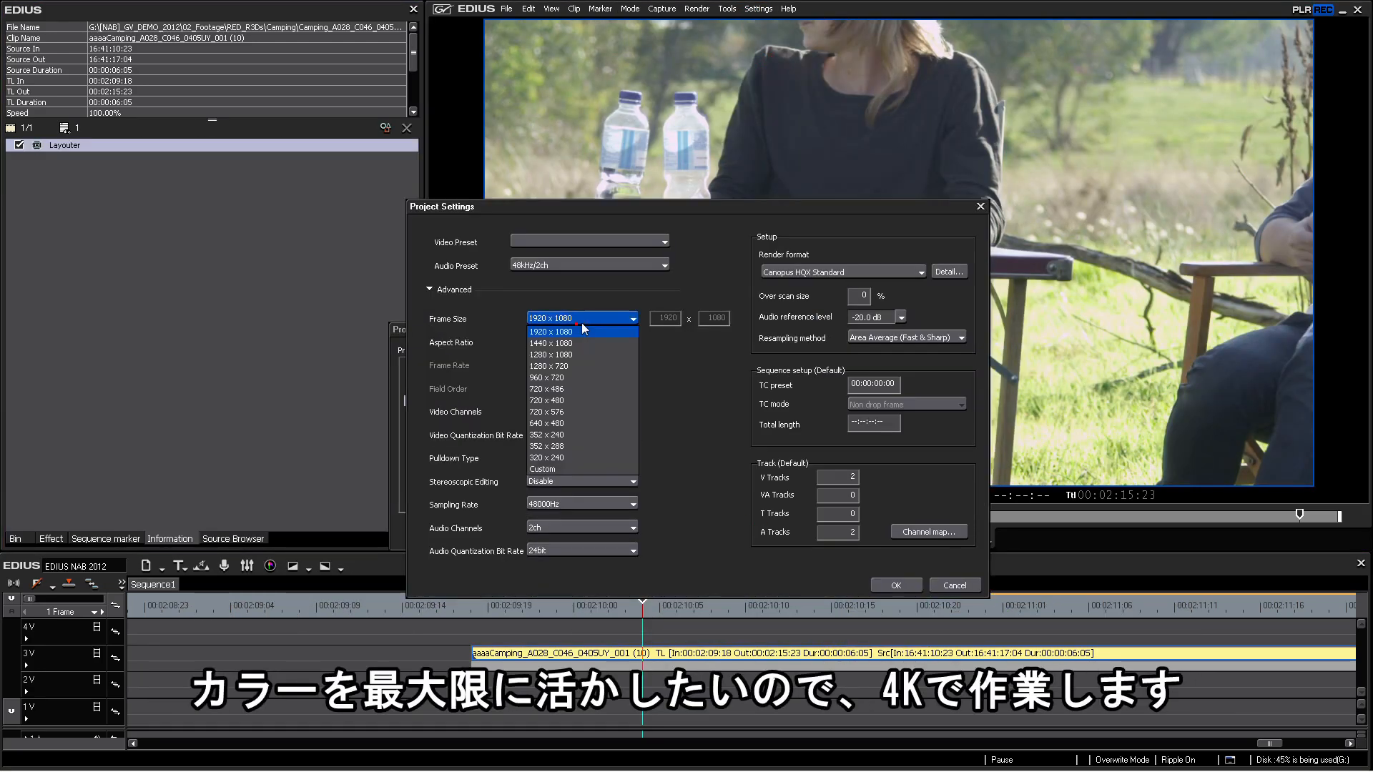
click(579, 472)
double_click(660, 317)
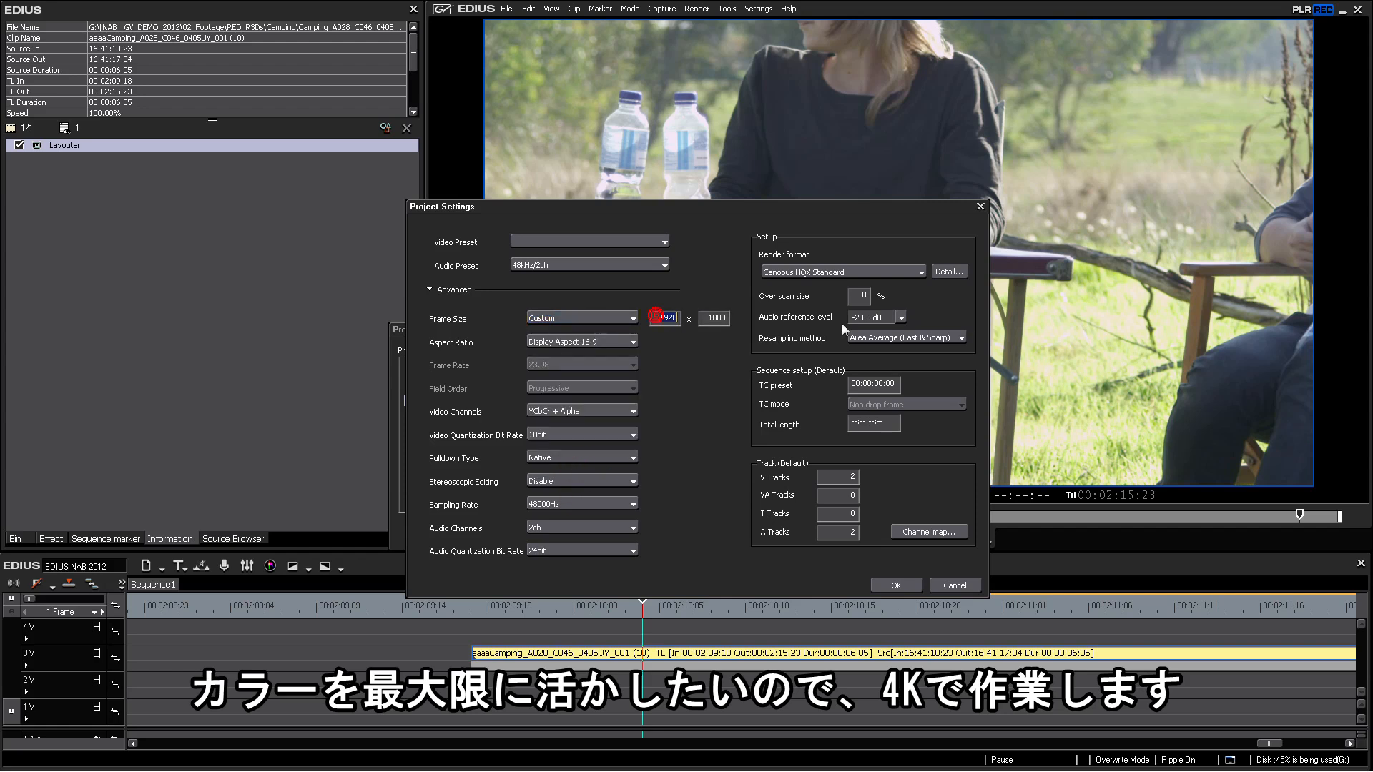
text(4096)
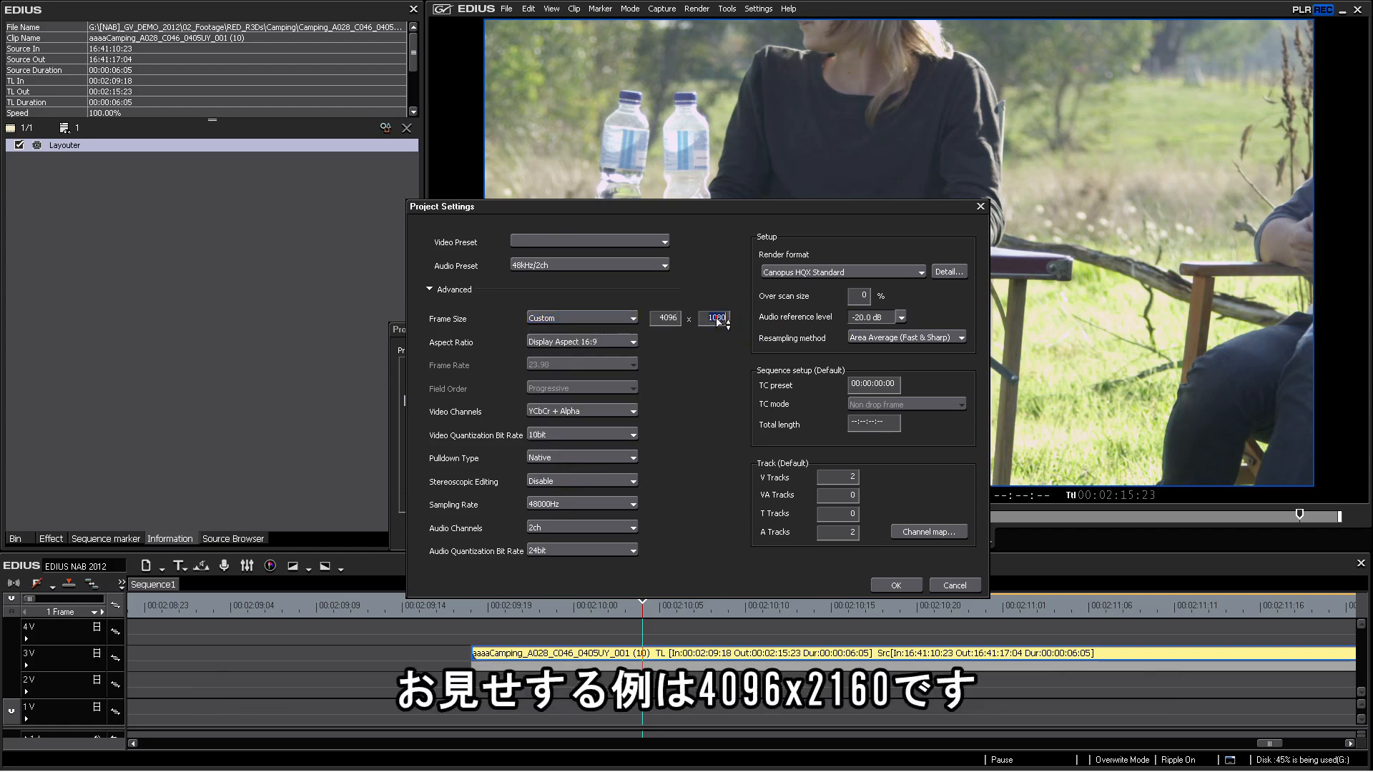
text(2160)
click(896, 585)
click(827, 625)
drag(623, 604, 763, 609)
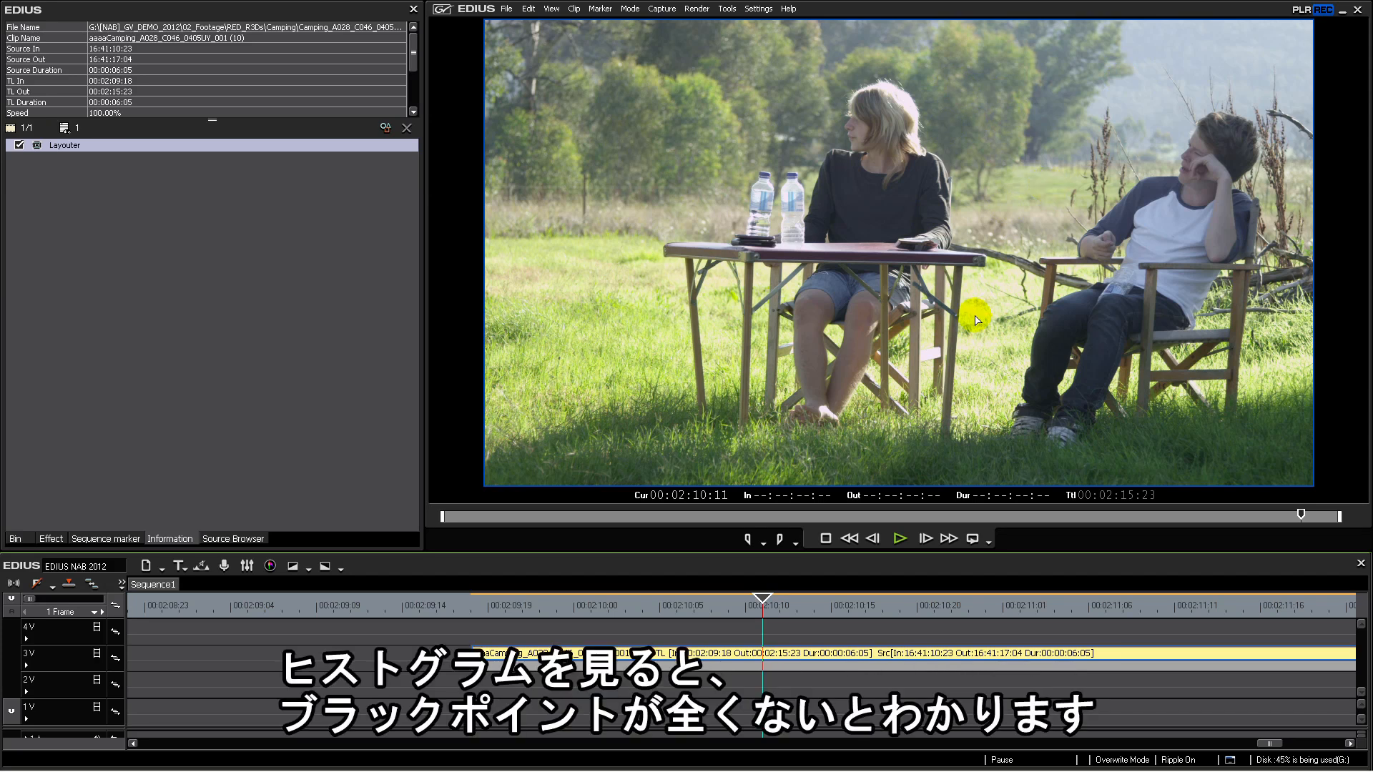
Step: Examine the black level of the Camping frame in the Vector Scope/Waveform monitor and close it
key(ctrl+w)
drag(695, 63, 540, 179)
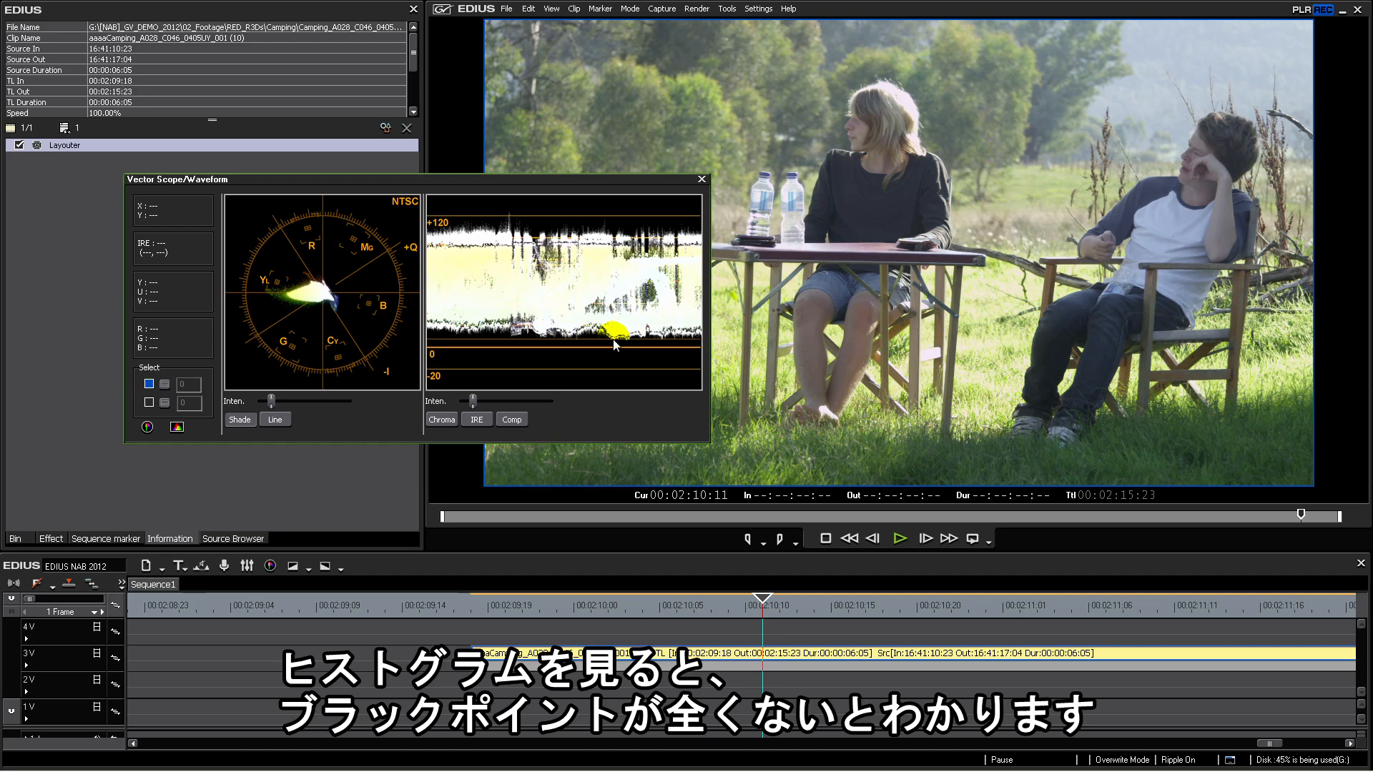
click(701, 180)
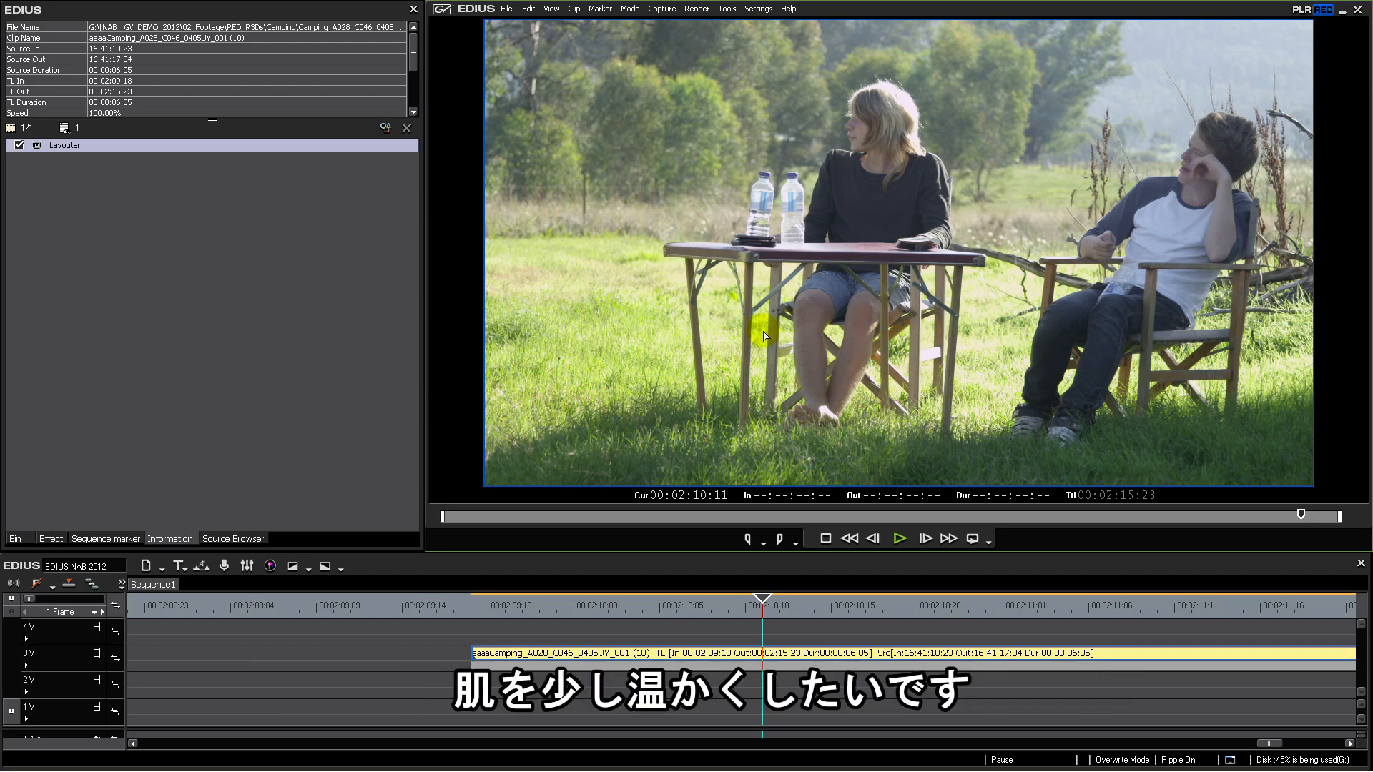
Step: Apply the Mask filter to the Camping clip on the timeline and open its settings
click(50, 538)
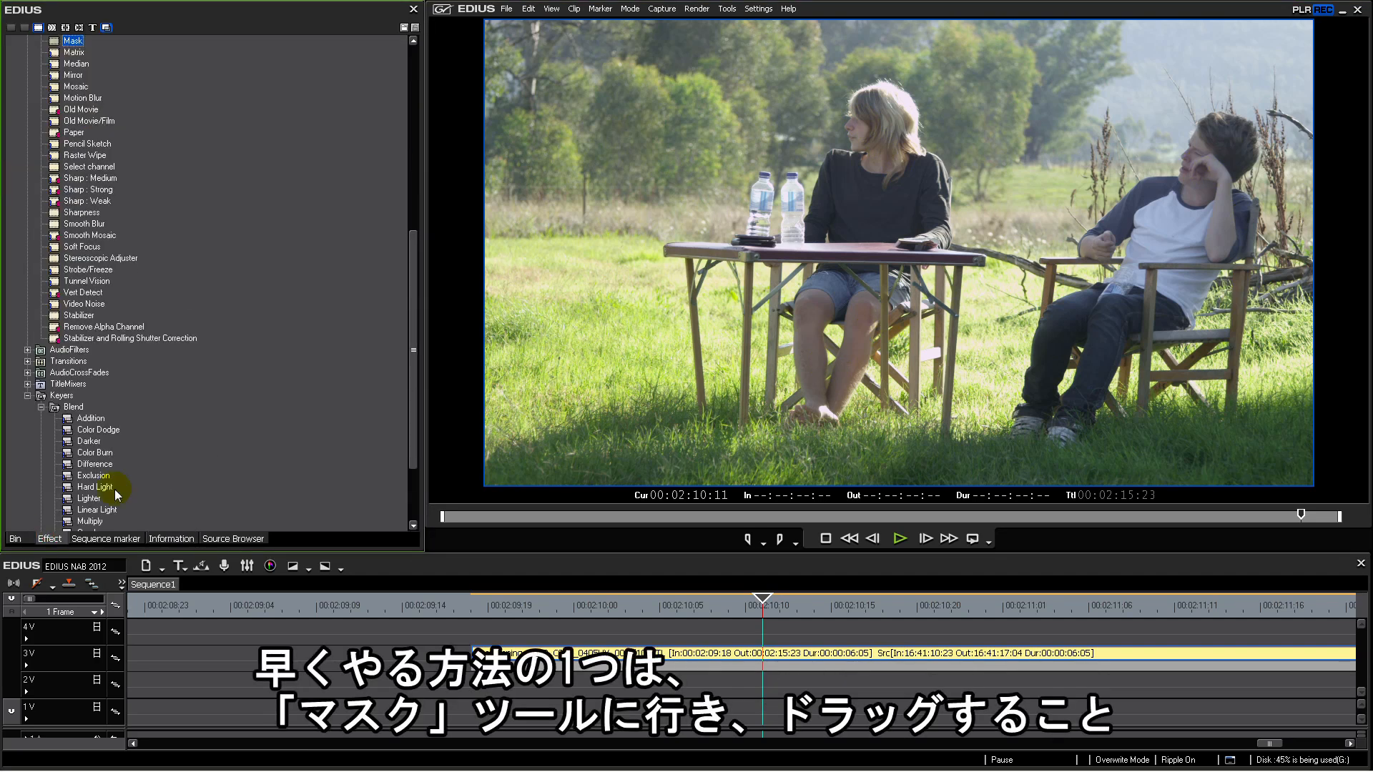
scroll(115, 489, up, 9)
drag(73, 340, 679, 653)
double_click(49, 159)
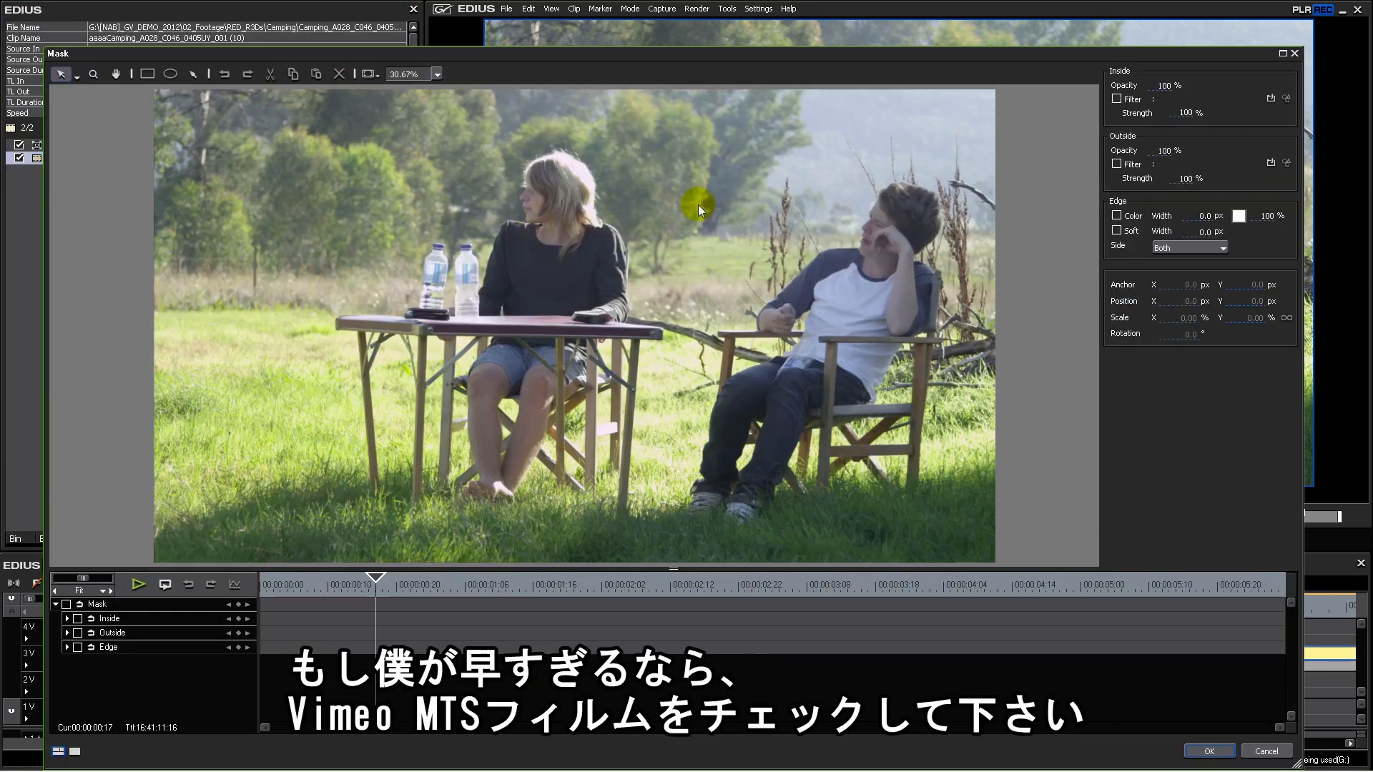
Step: Draw a closed freeform mask shape around the hand resting on the armrest of the boy in the white and blue shirt
click(193, 74)
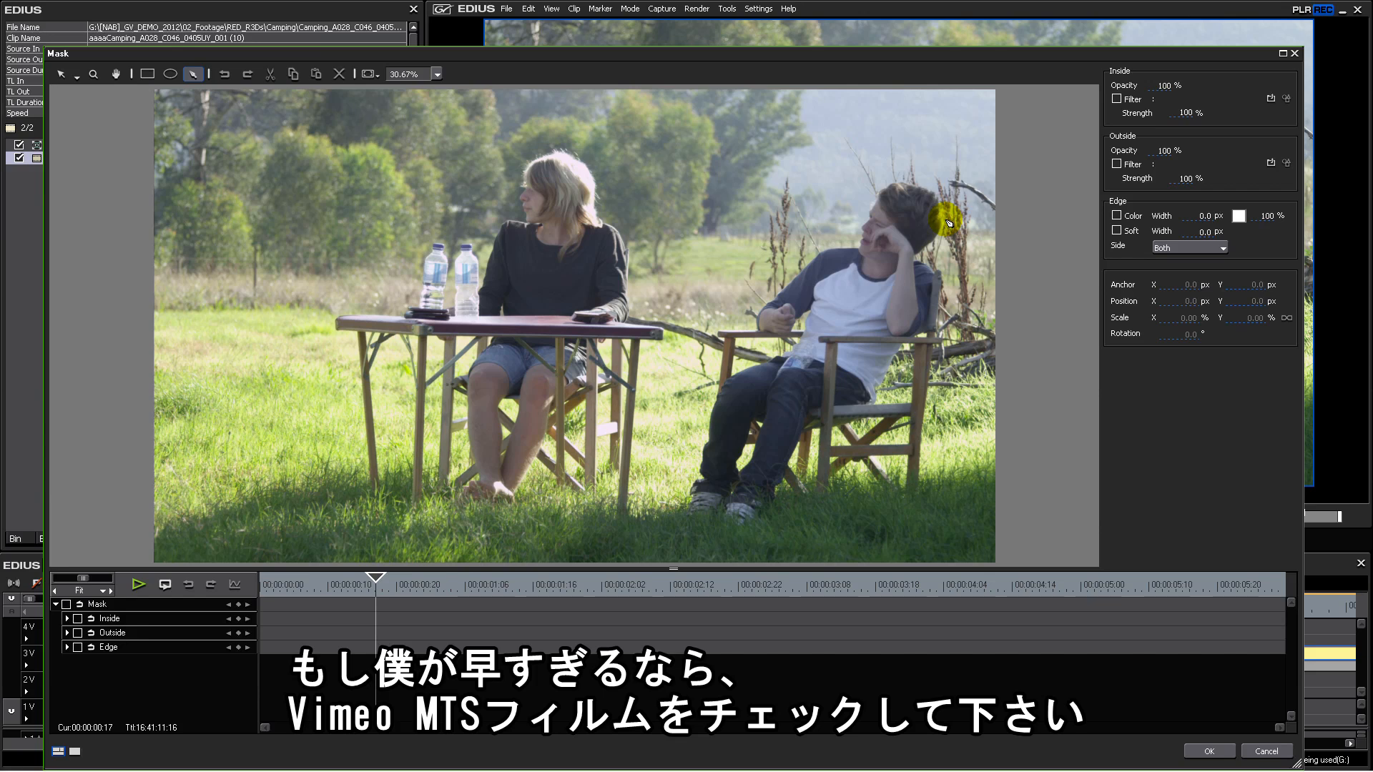
click(757, 296)
click(746, 340)
click(794, 349)
click(818, 328)
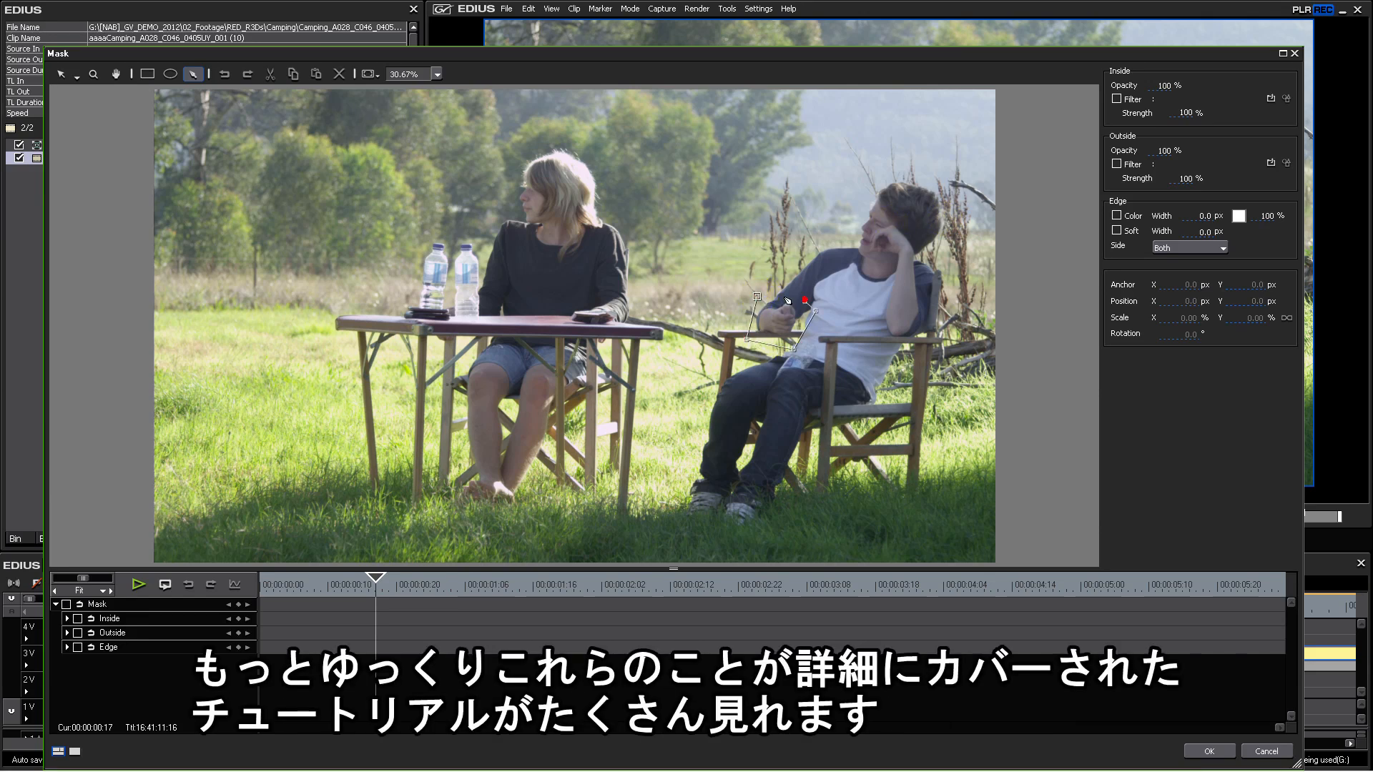
click(756, 296)
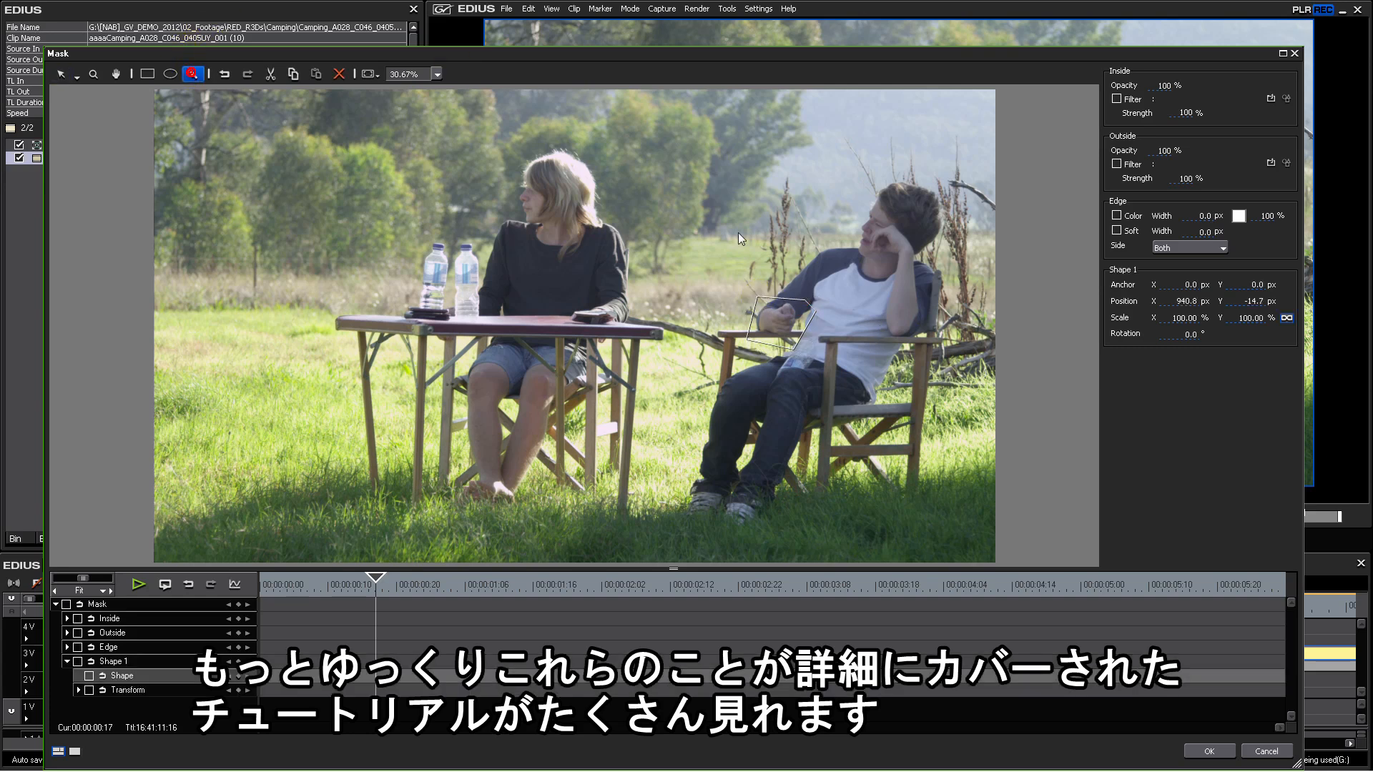
Step: Draw a second closed mask shape around the same boy's face and the raised arm supporting his head
click(860, 197)
click(843, 265)
click(865, 296)
click(884, 293)
click(878, 339)
click(905, 349)
click(914, 349)
click(938, 314)
click(926, 256)
click(862, 201)
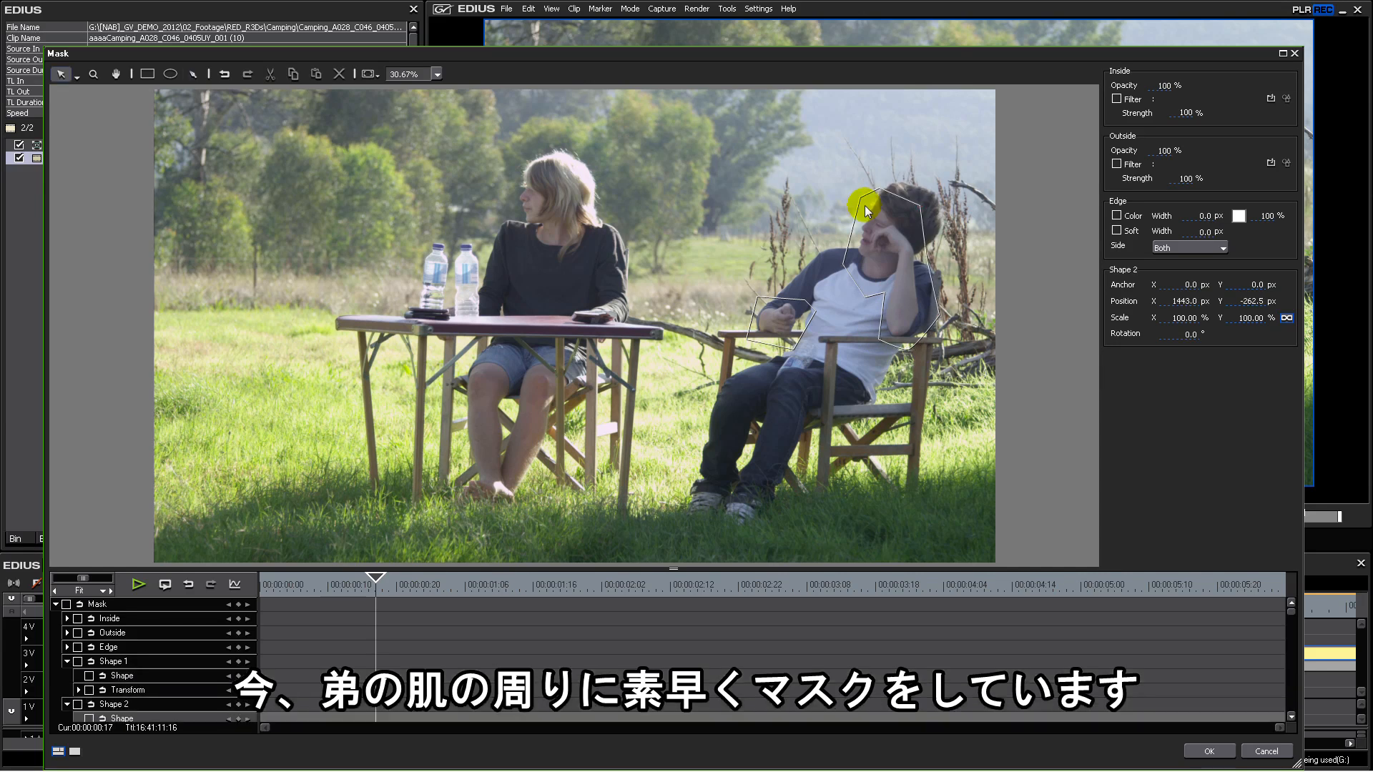
Step: Enable a soft mask edge of 300 px and assign 3-Way Color Correction as the inside filter
click(1116, 230)
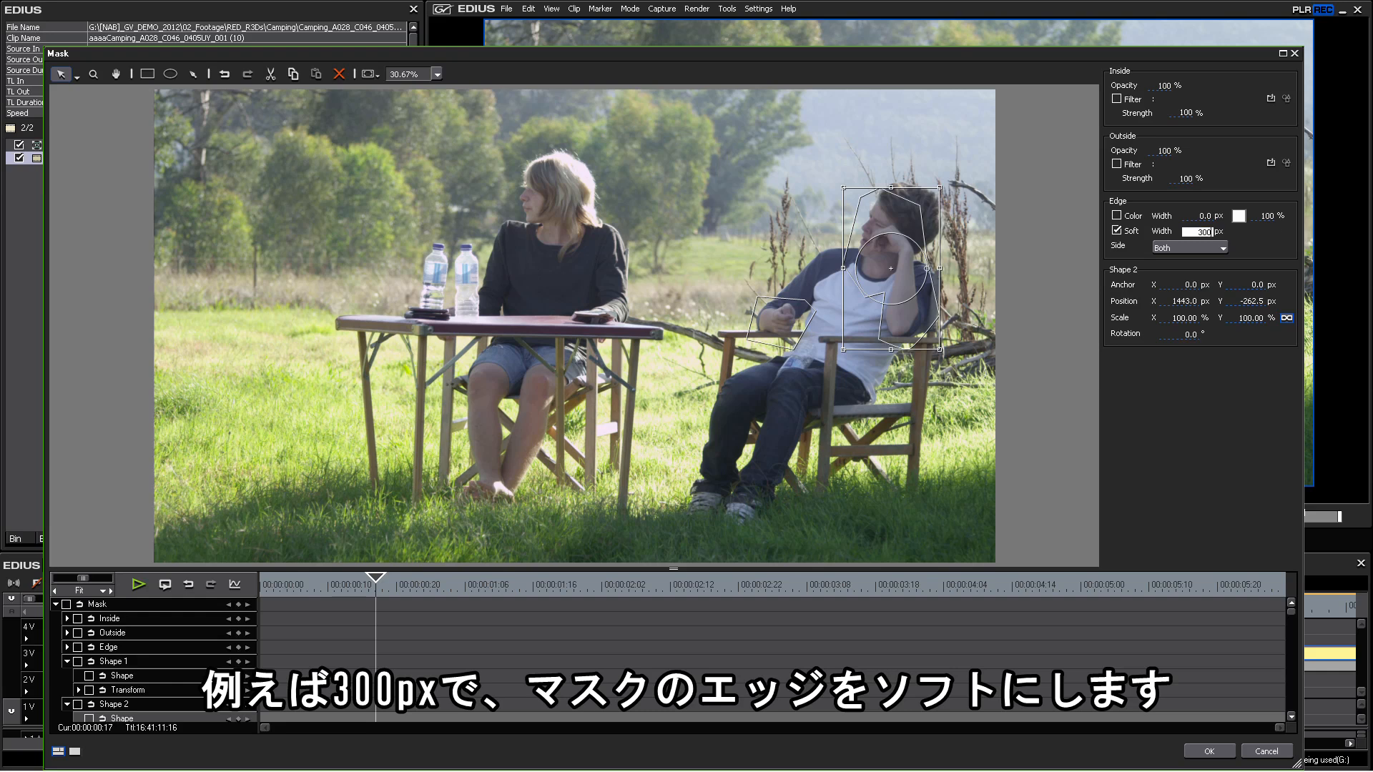
click(1116, 99)
click(1270, 98)
click(873, 459)
click(887, 458)
click(932, 459)
click(981, 652)
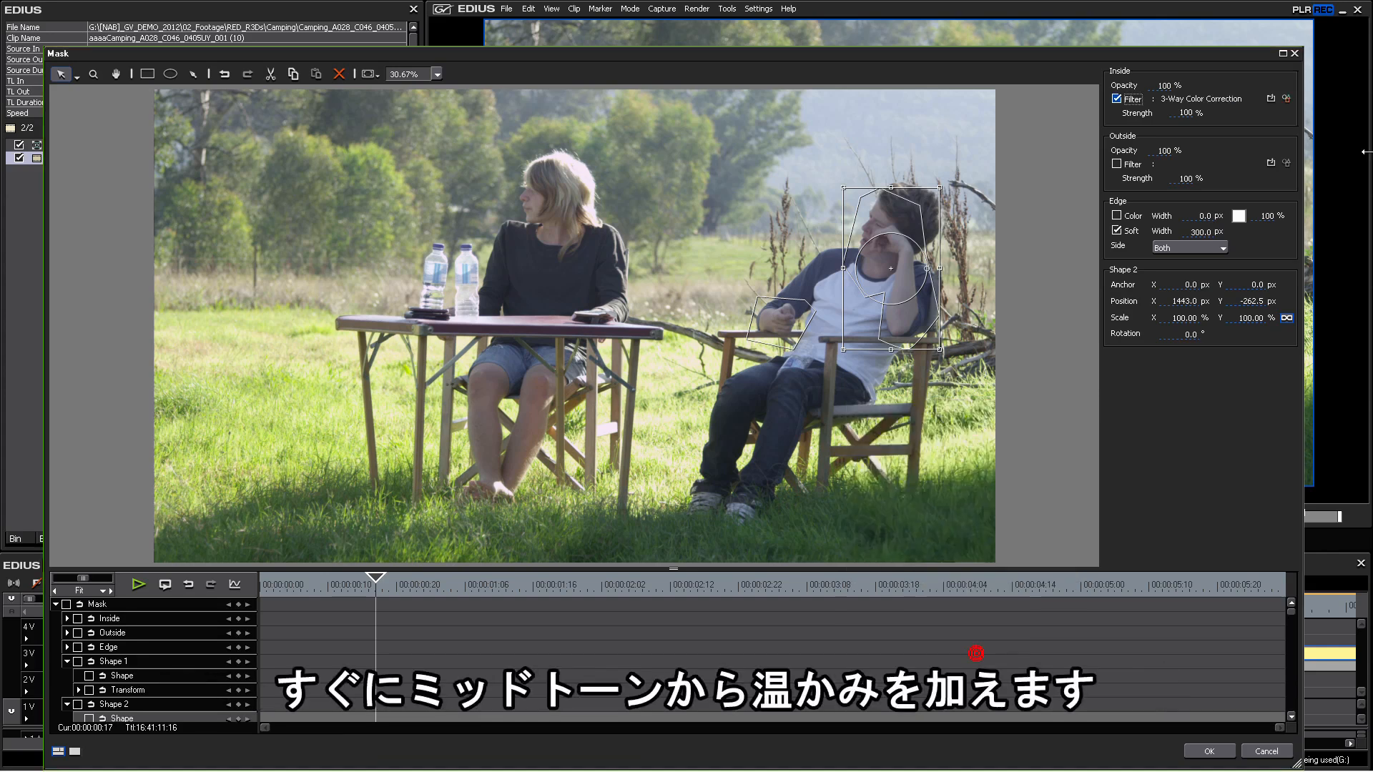
Step: Warm the masked skin's gray balance to Cb -10.0 and Cr 7.5, and apply the color correction and the mask
click(1286, 98)
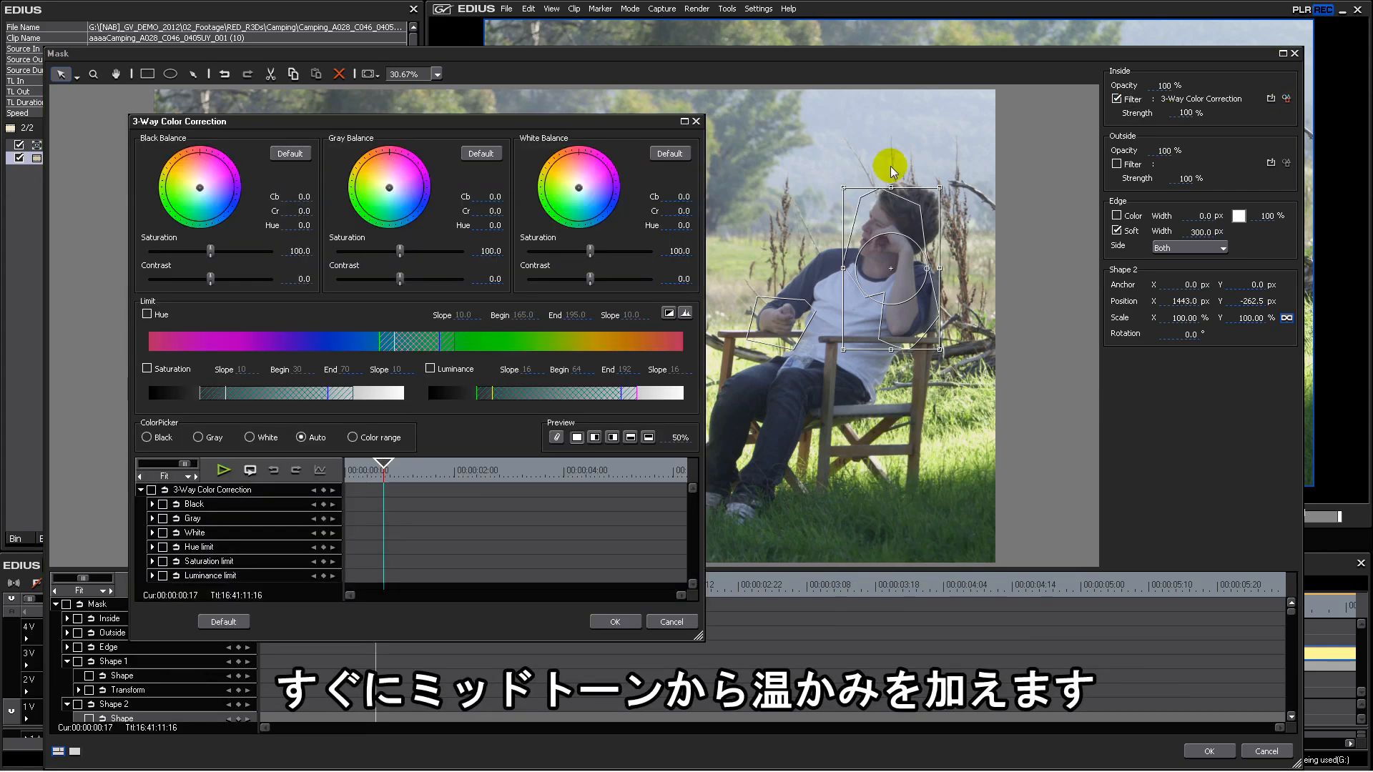
click(386, 186)
drag(387, 189, 385, 186)
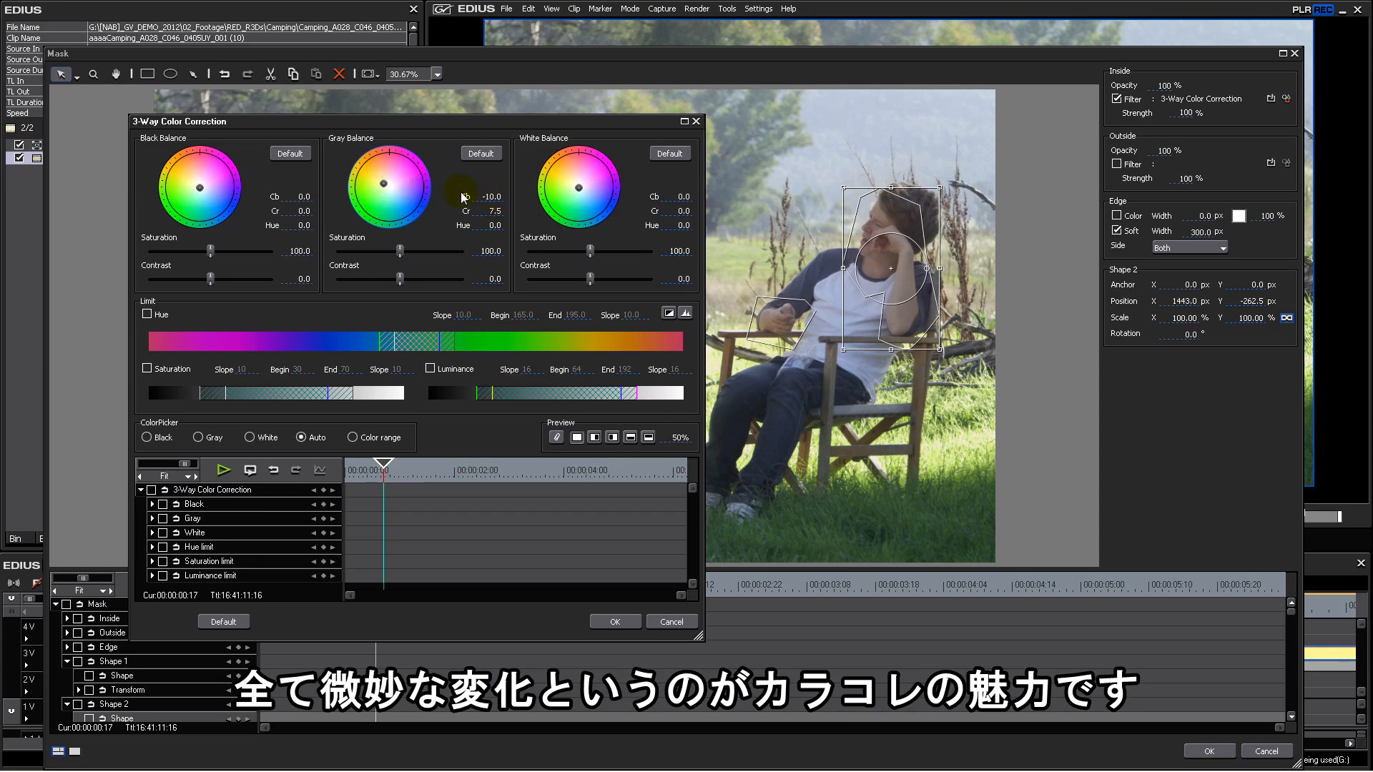
click(612, 621)
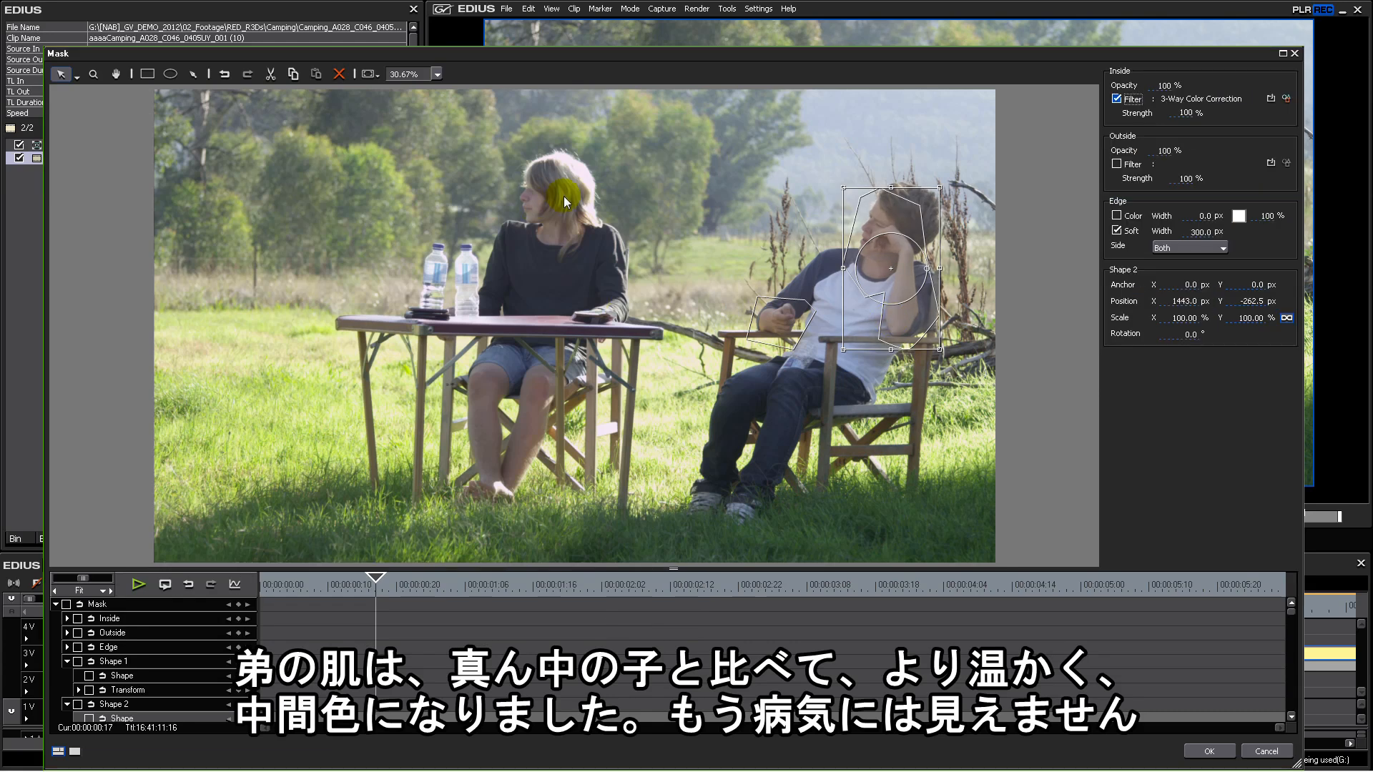
click(1209, 753)
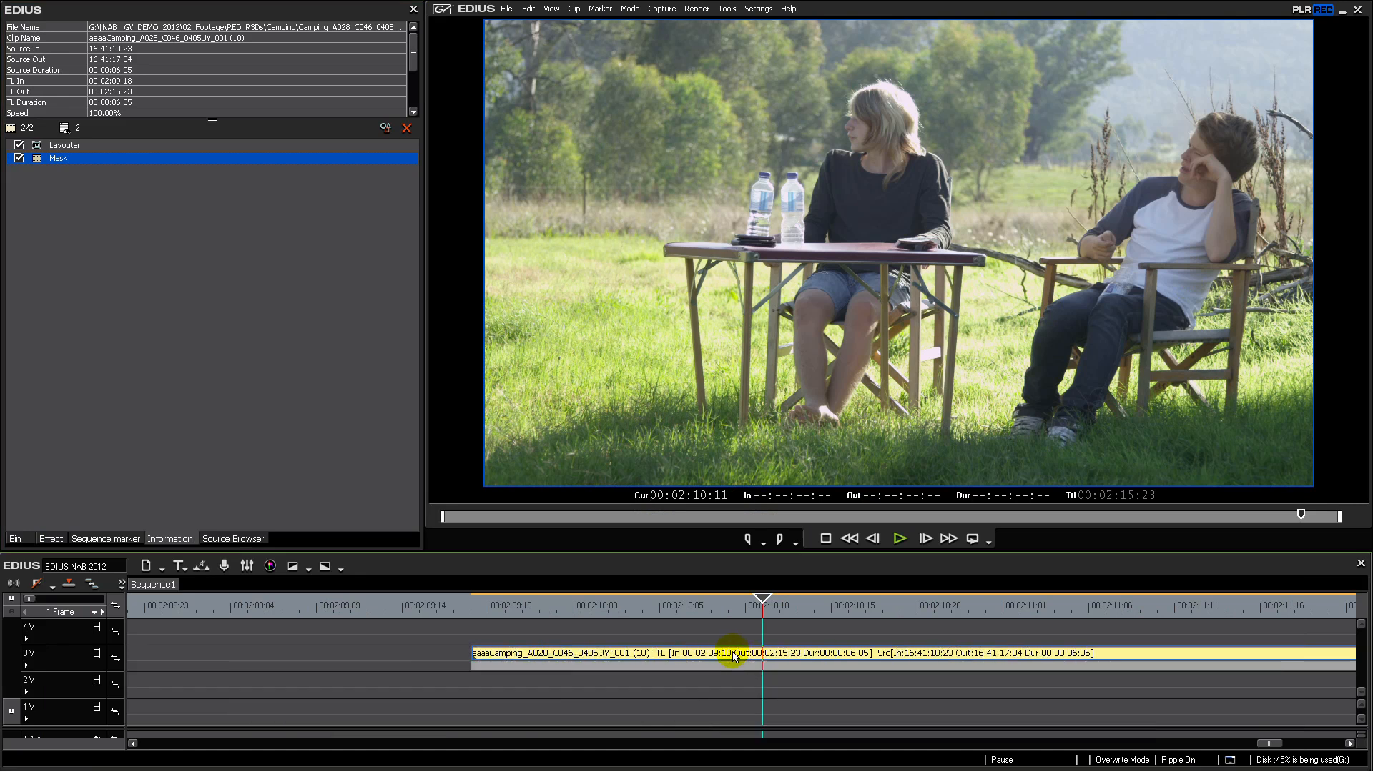
Step: Show the Vector Scope/Waveform monitor, apply the YUV Curve filter to the Camping clip and open its settings
click(55, 538)
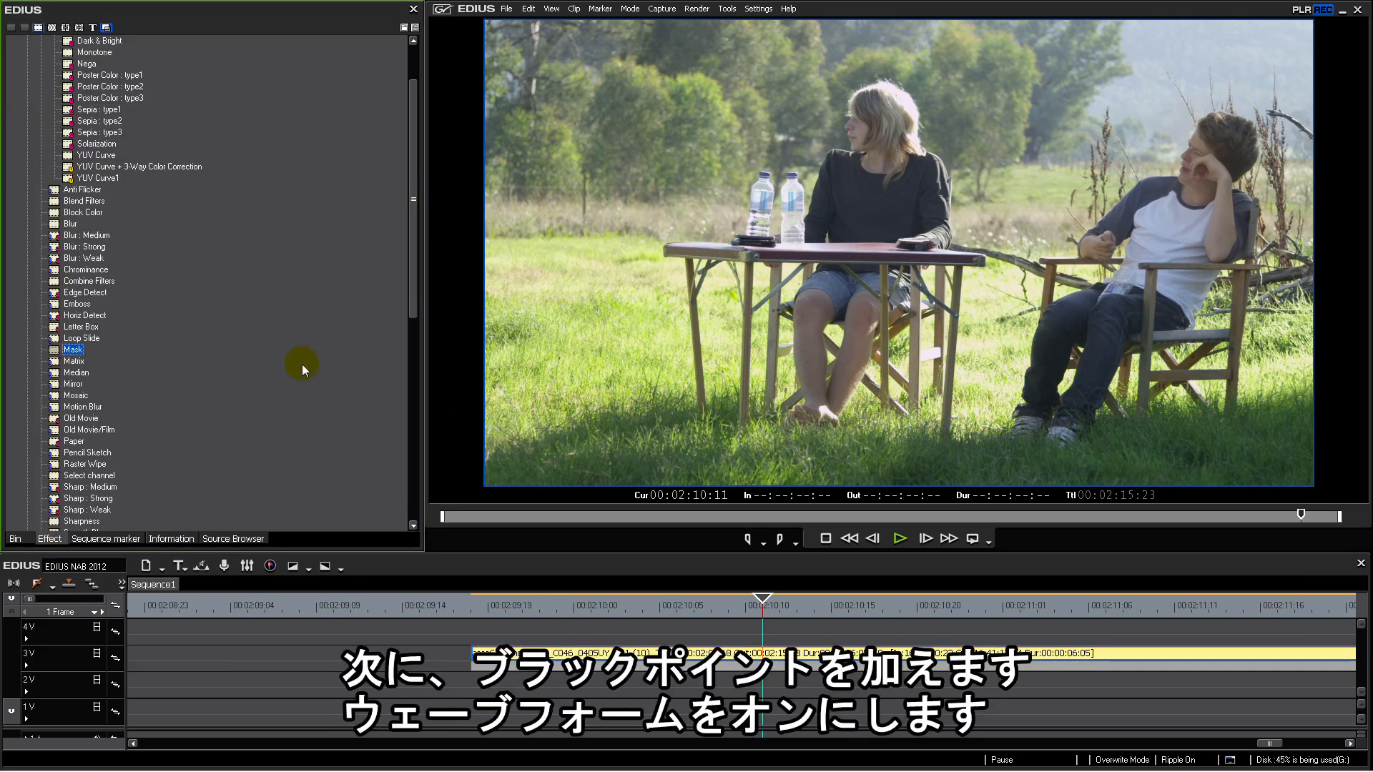
key(ctrl+w)
drag(412, 190, 412, 155)
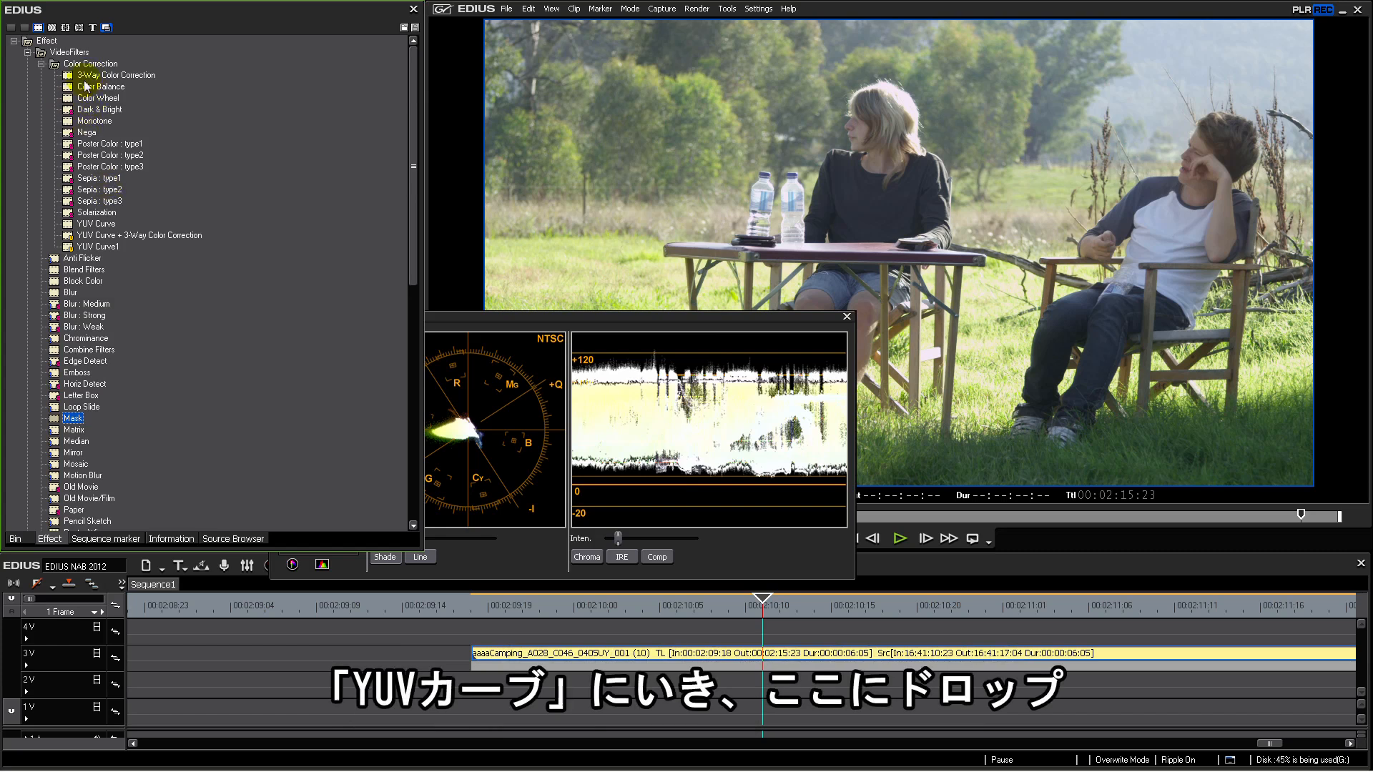
drag(87, 226, 773, 663)
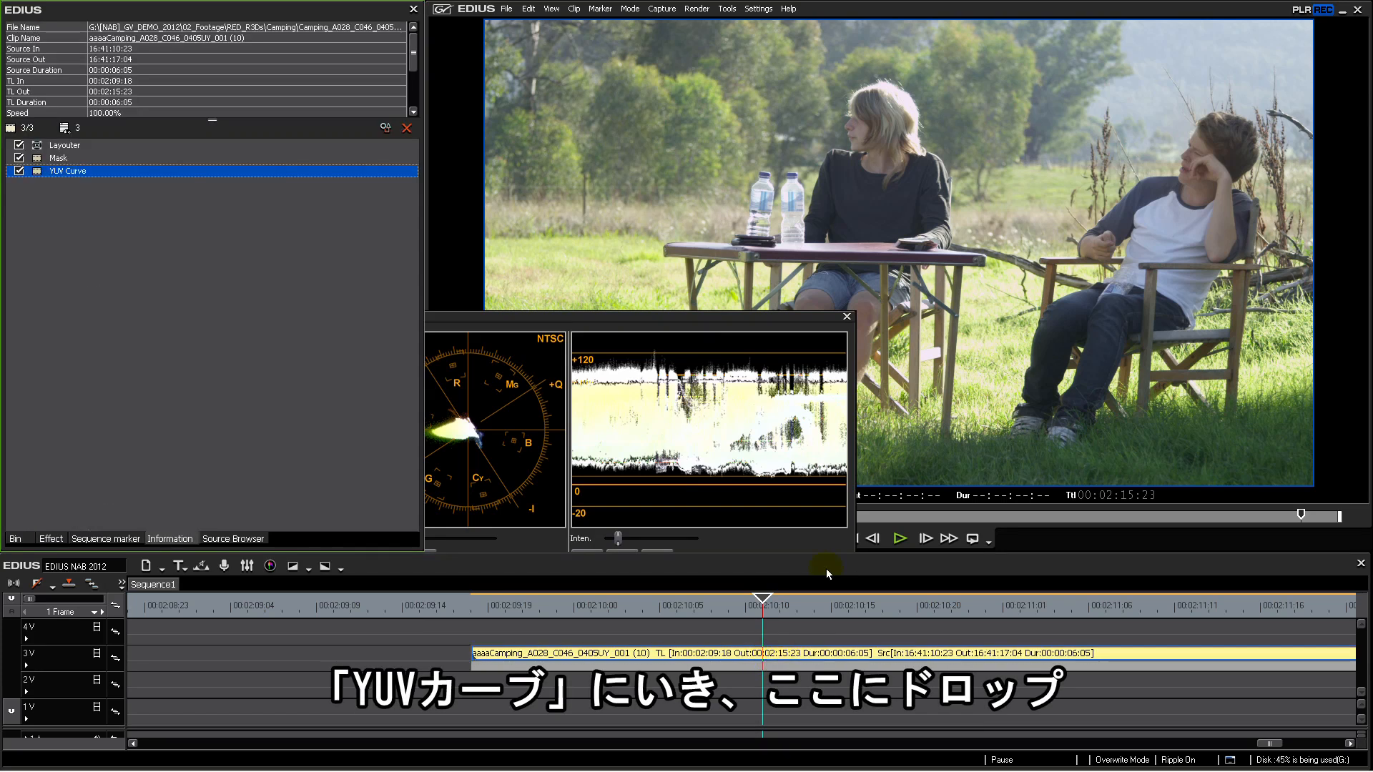
double_click(67, 171)
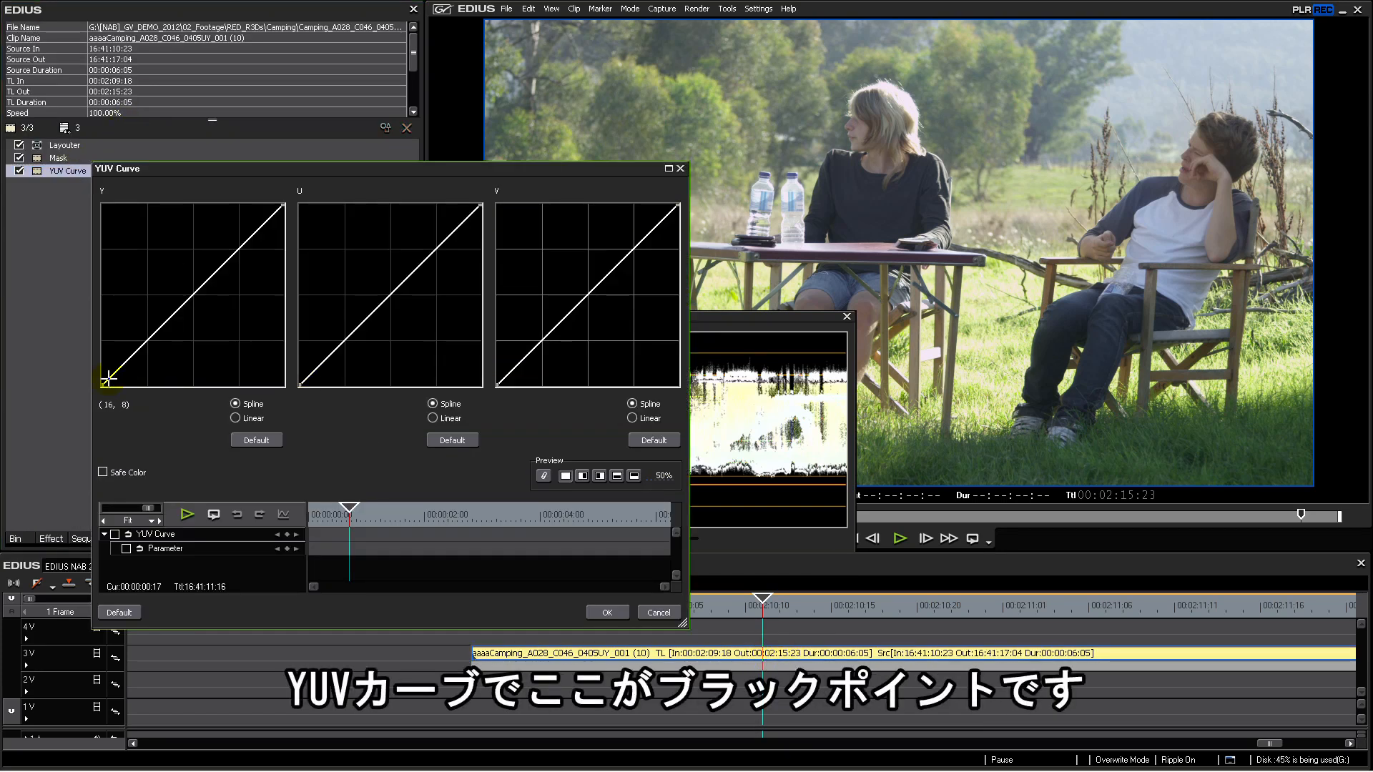
Step: Lower the black point of the Y curve, check the black level in the waveform, and close the monitor
mouse_move(103, 385)
mouse_down()
mouse_move(83, 371)
mouse_move(83, 338)
mouse_move(83, 386)
mouse_move(110, 383)
mouse_up()
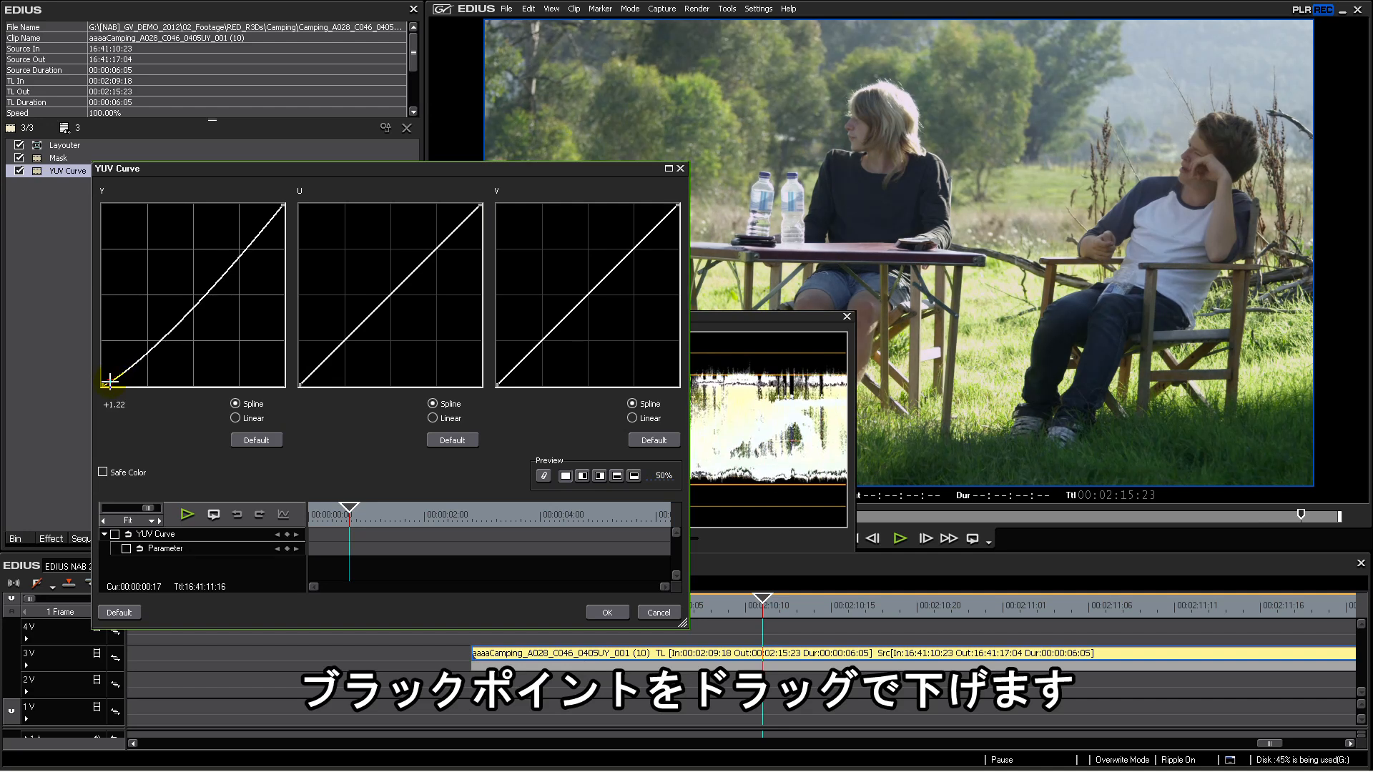
drag(740, 317, 1084, 336)
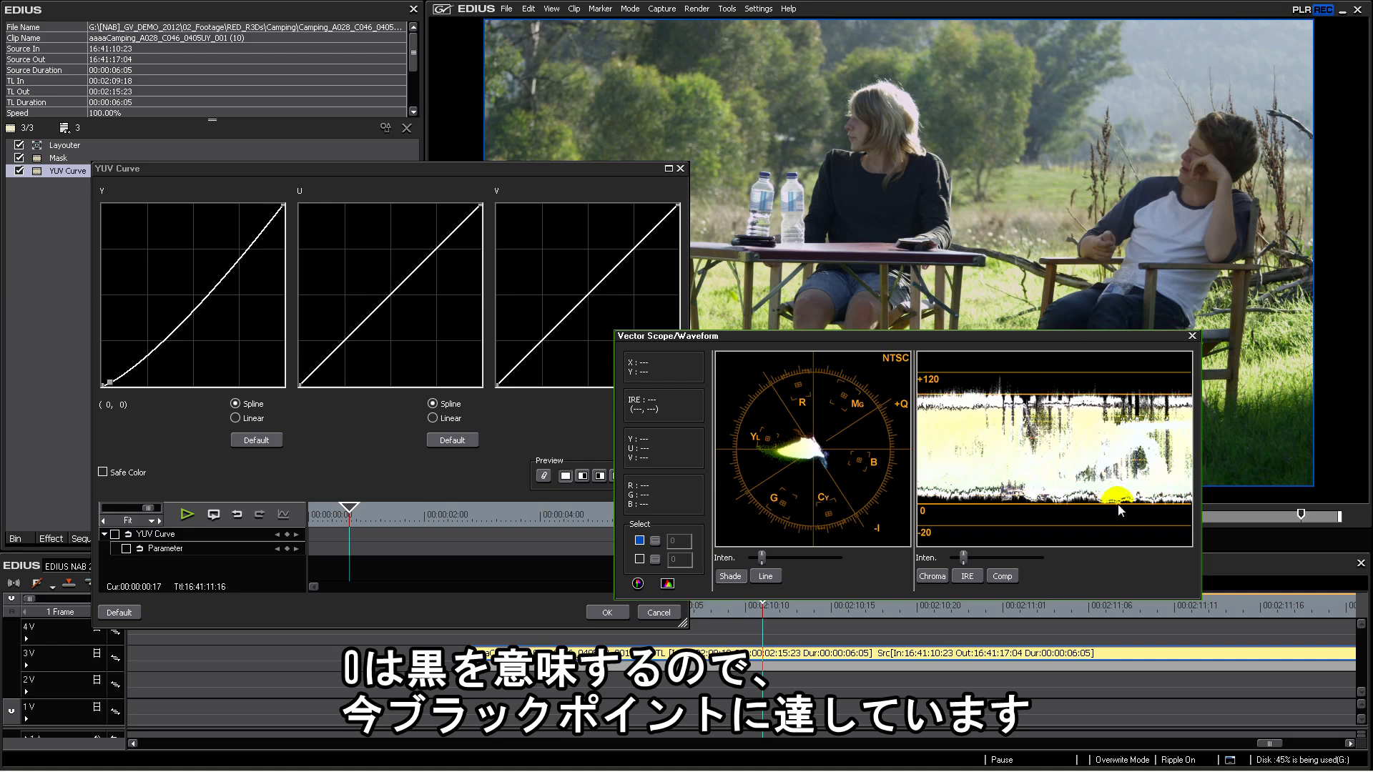
drag(1117, 334, 728, 437)
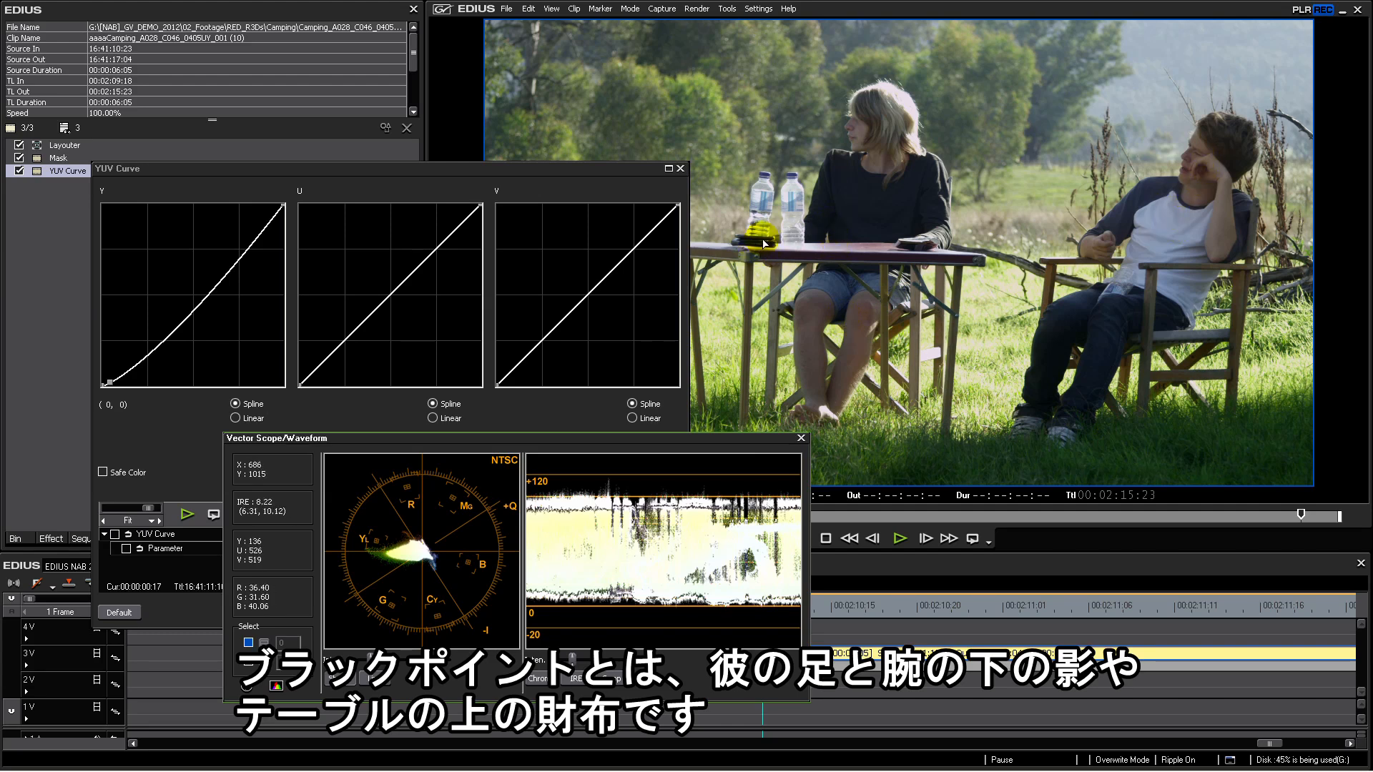
drag(722, 441, 1030, 380)
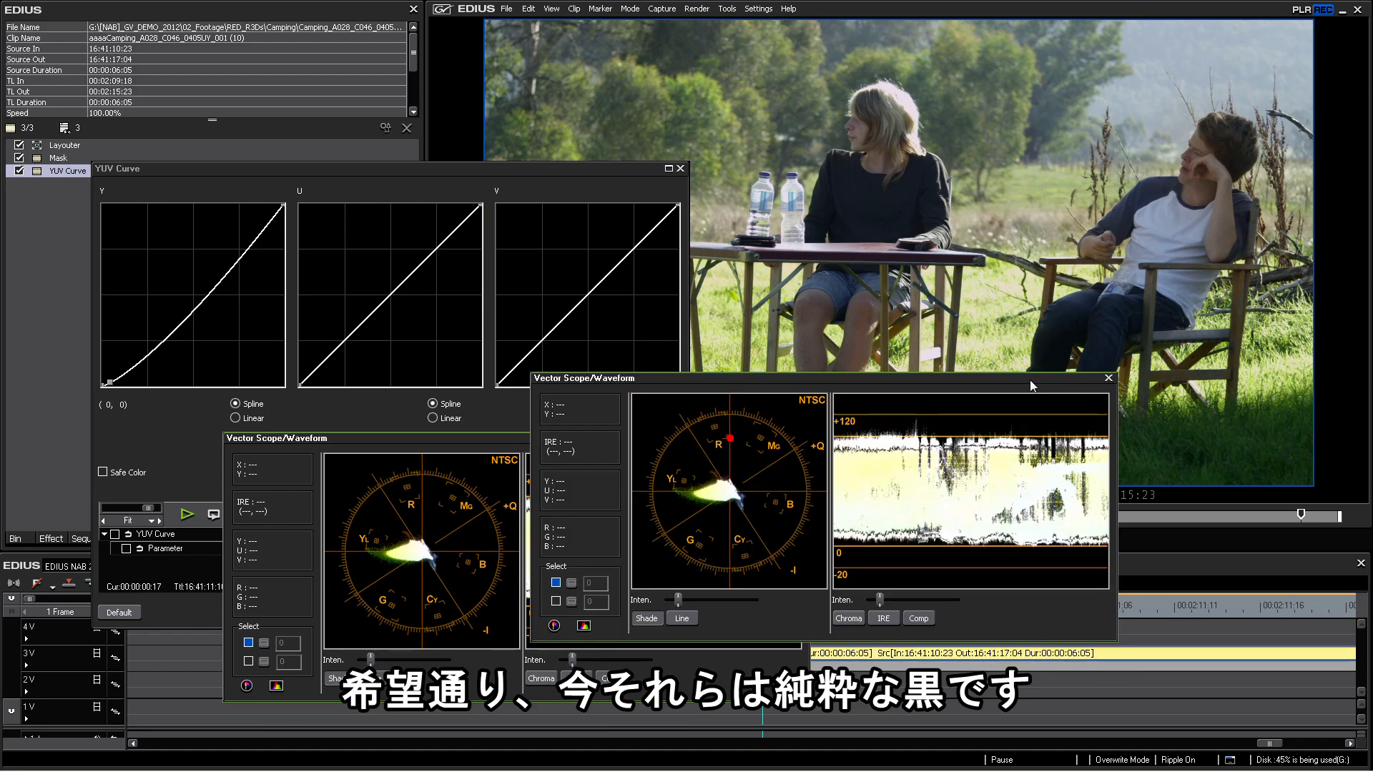
click(1108, 378)
Step: Add a midtone point to the Y curve to lift the midtones slightly, and apply the YUV Curve
drag(221, 275, 178, 315)
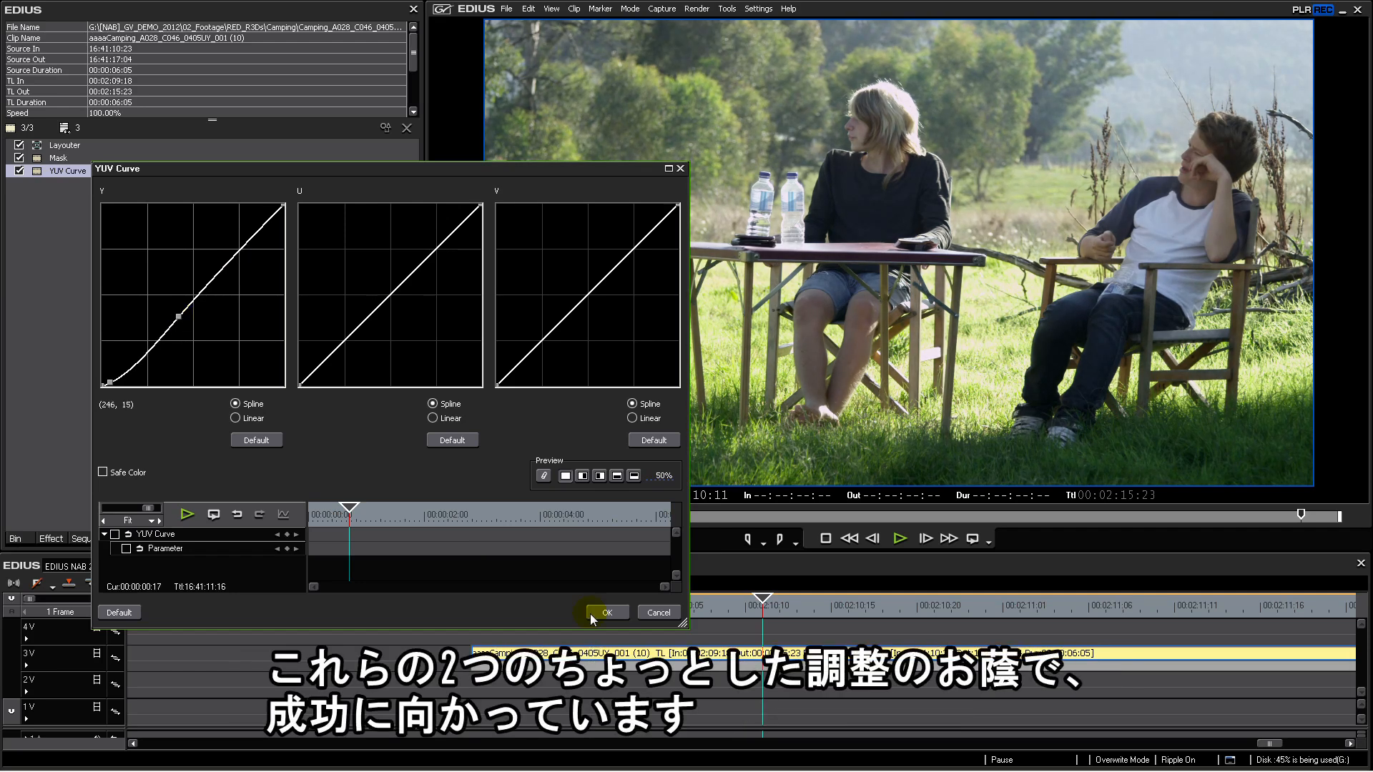
click(615, 618)
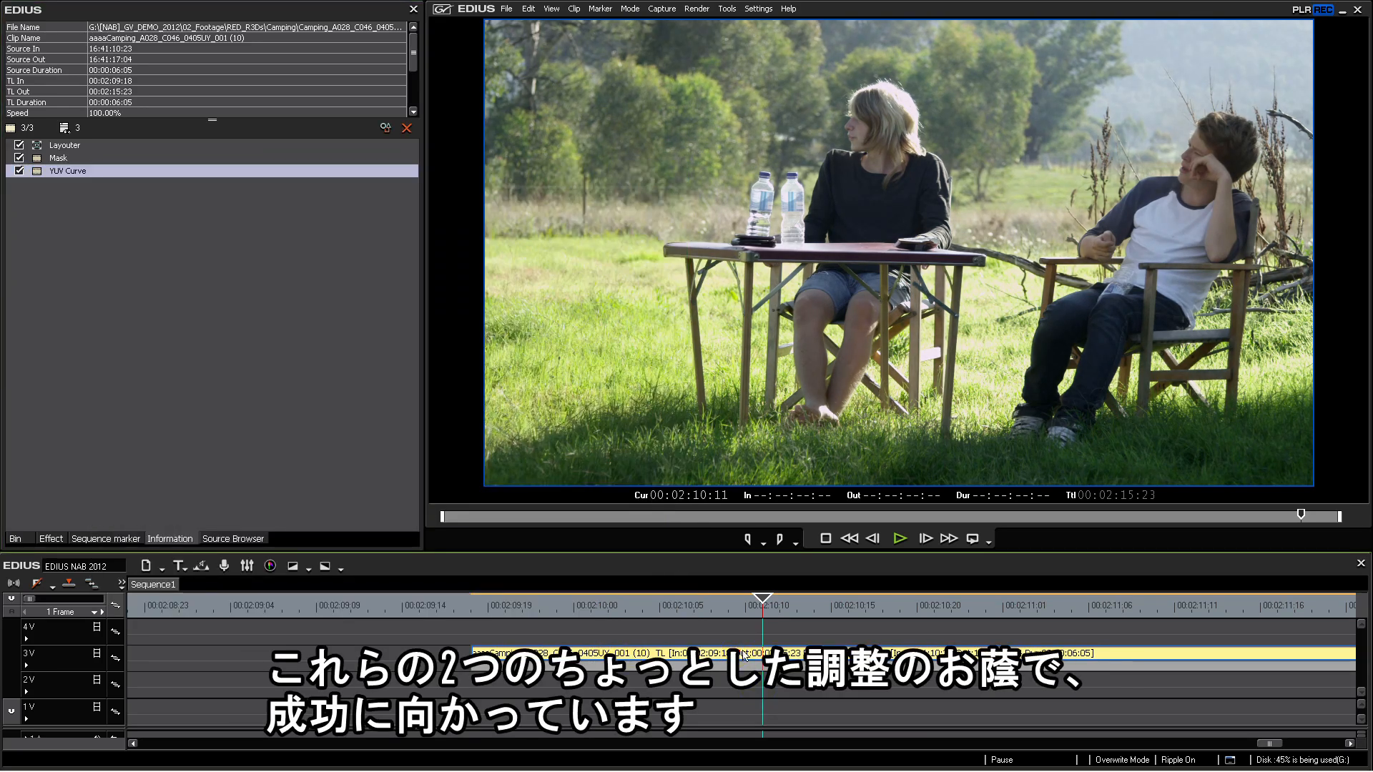
click(54, 320)
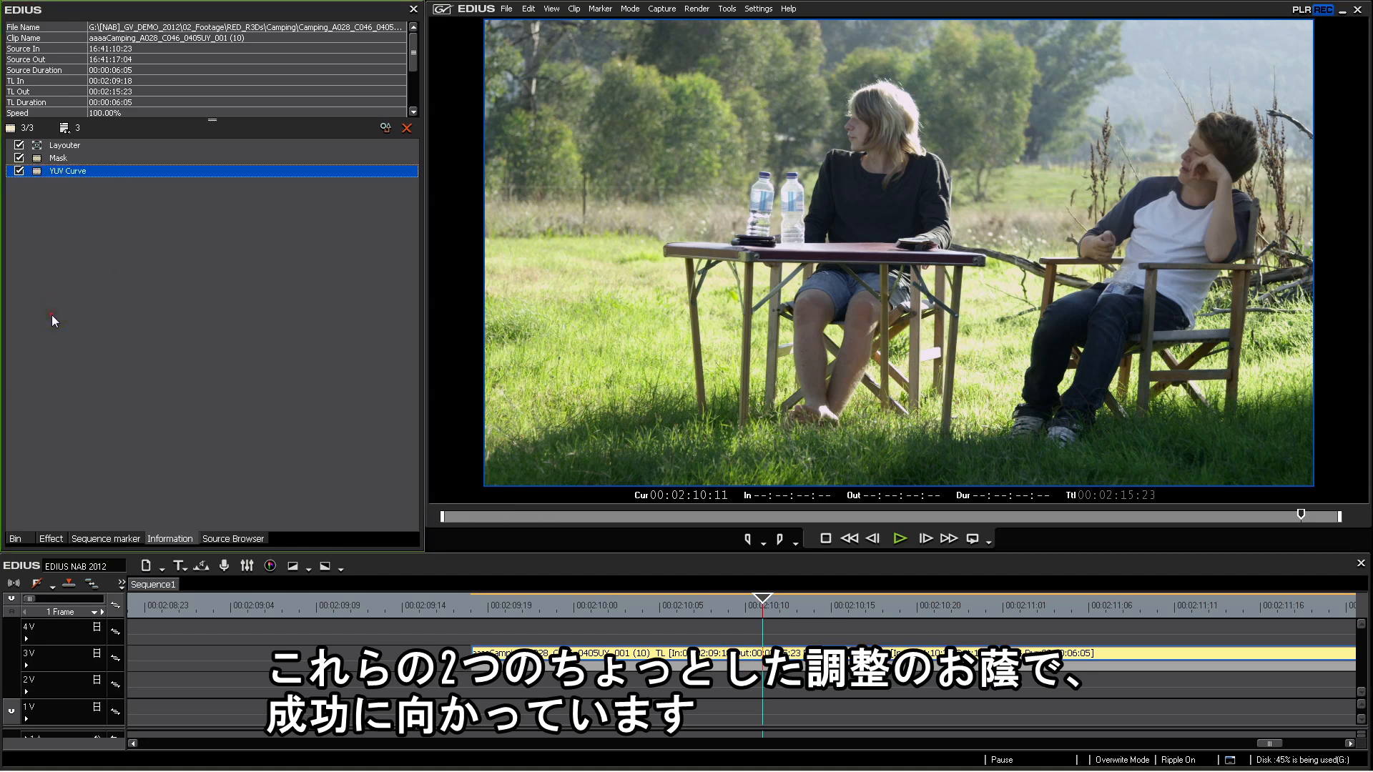
Step: Apply the Color Balance filter to the Camping clip with Chroma set to 11
click(51, 539)
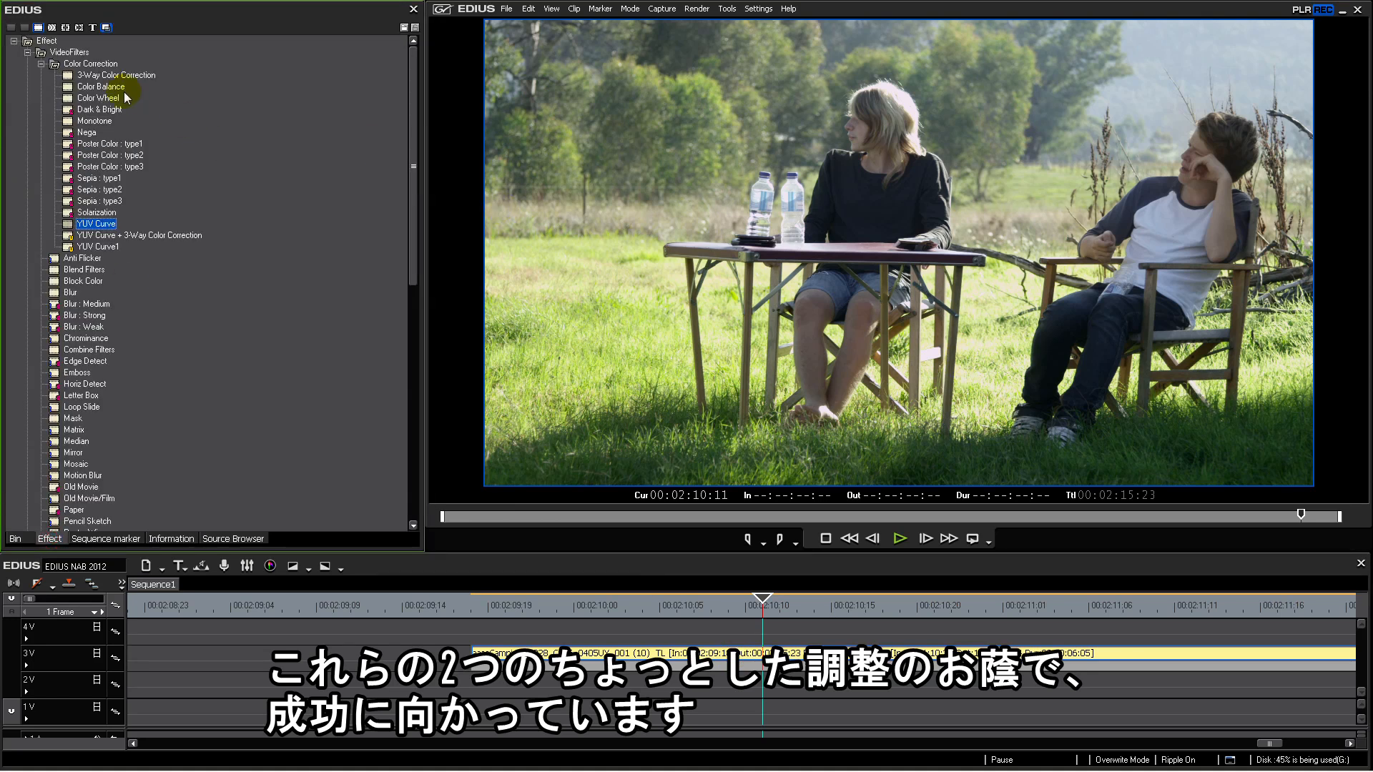
click(103, 87)
drag(794, 663, 795, 654)
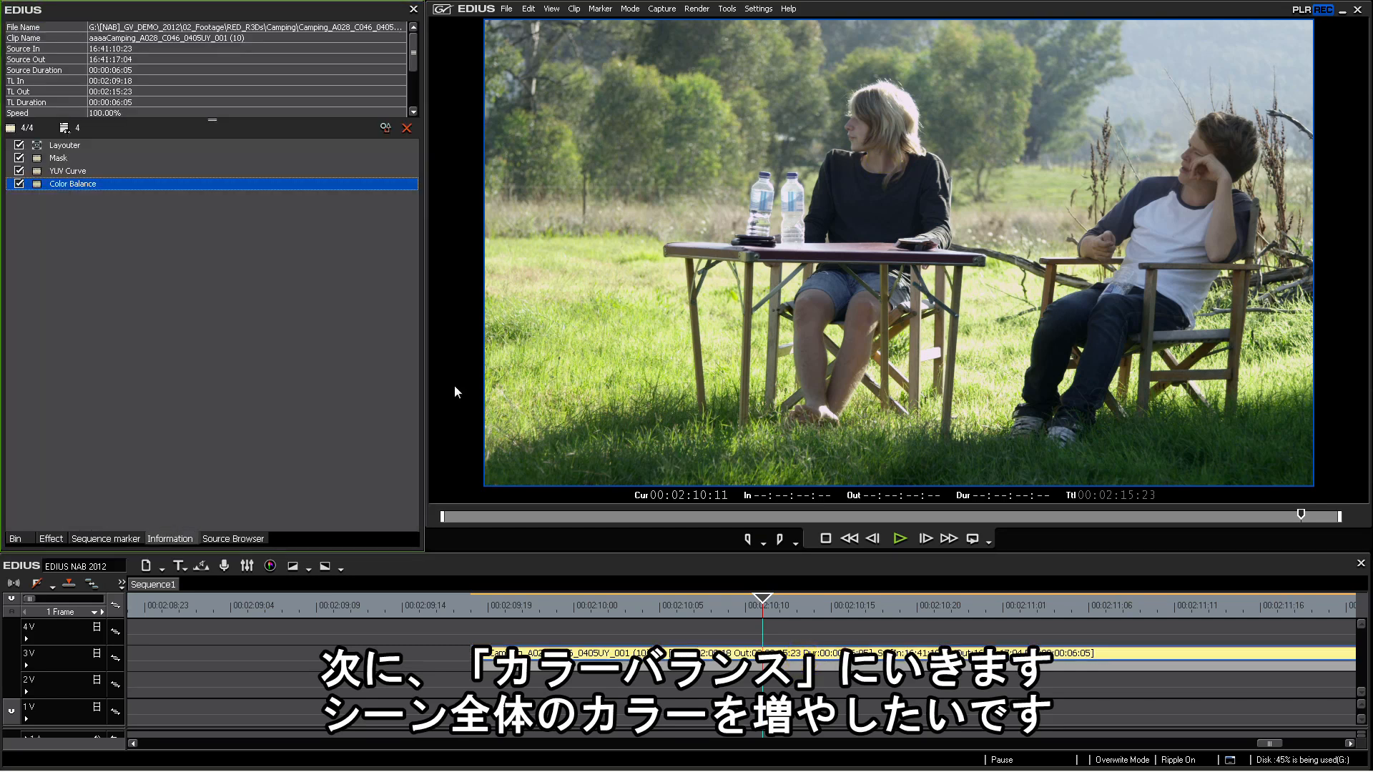
double_click(71, 185)
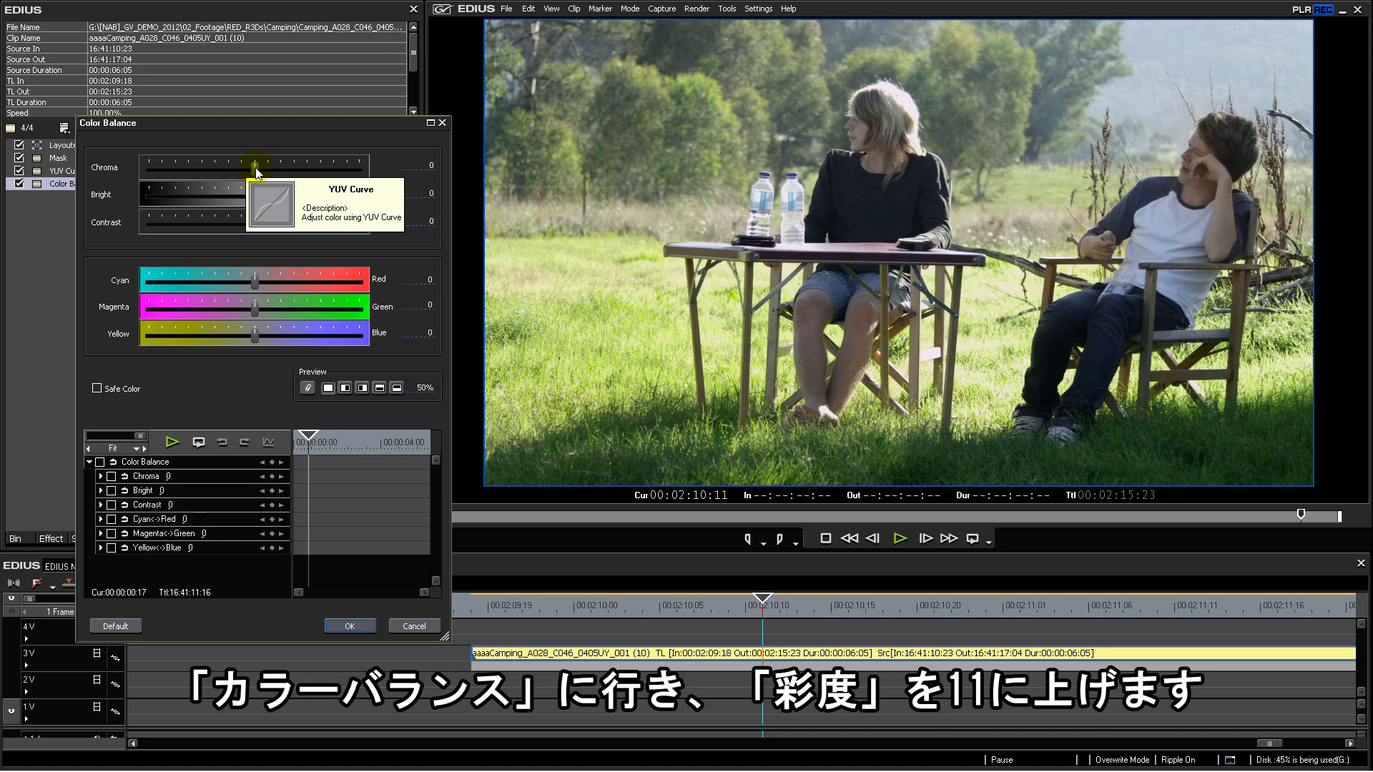
click(428, 170)
text(11)
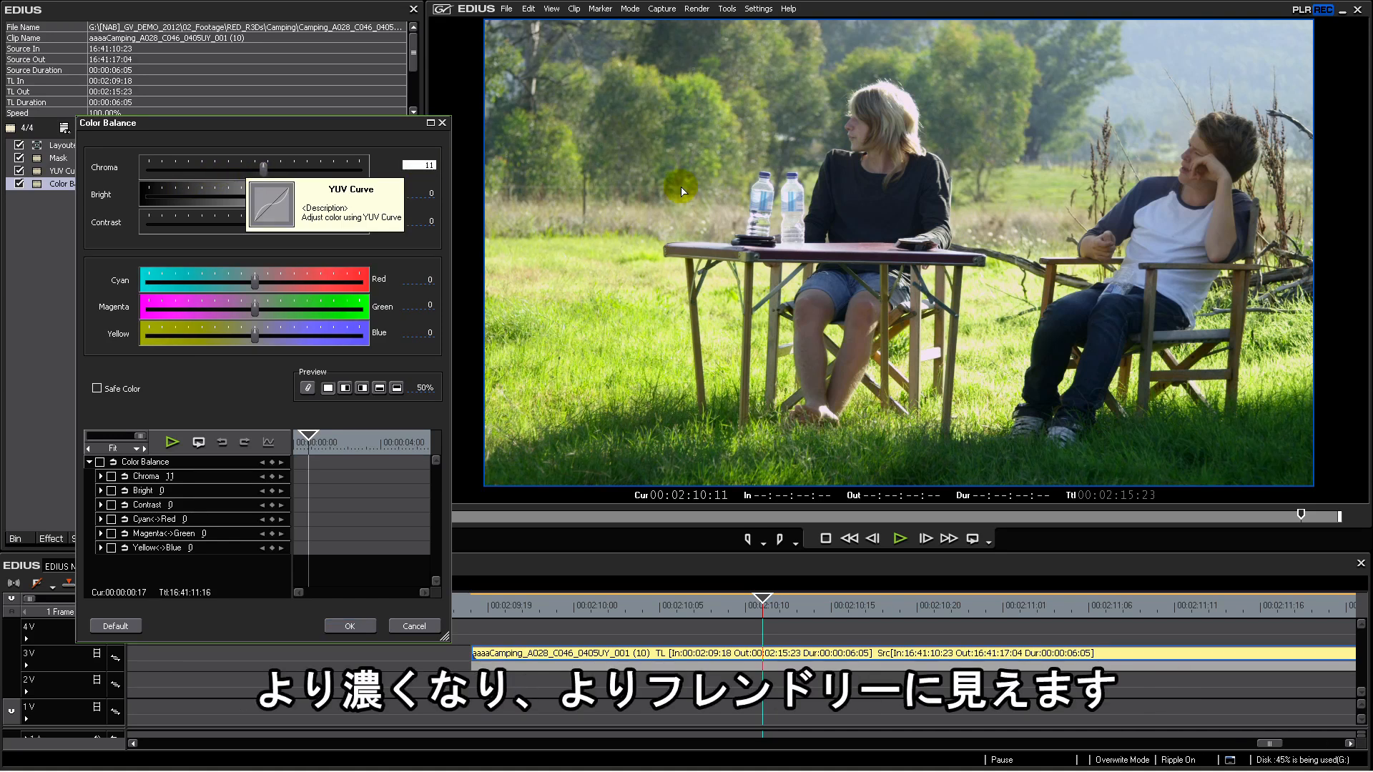
click(373, 625)
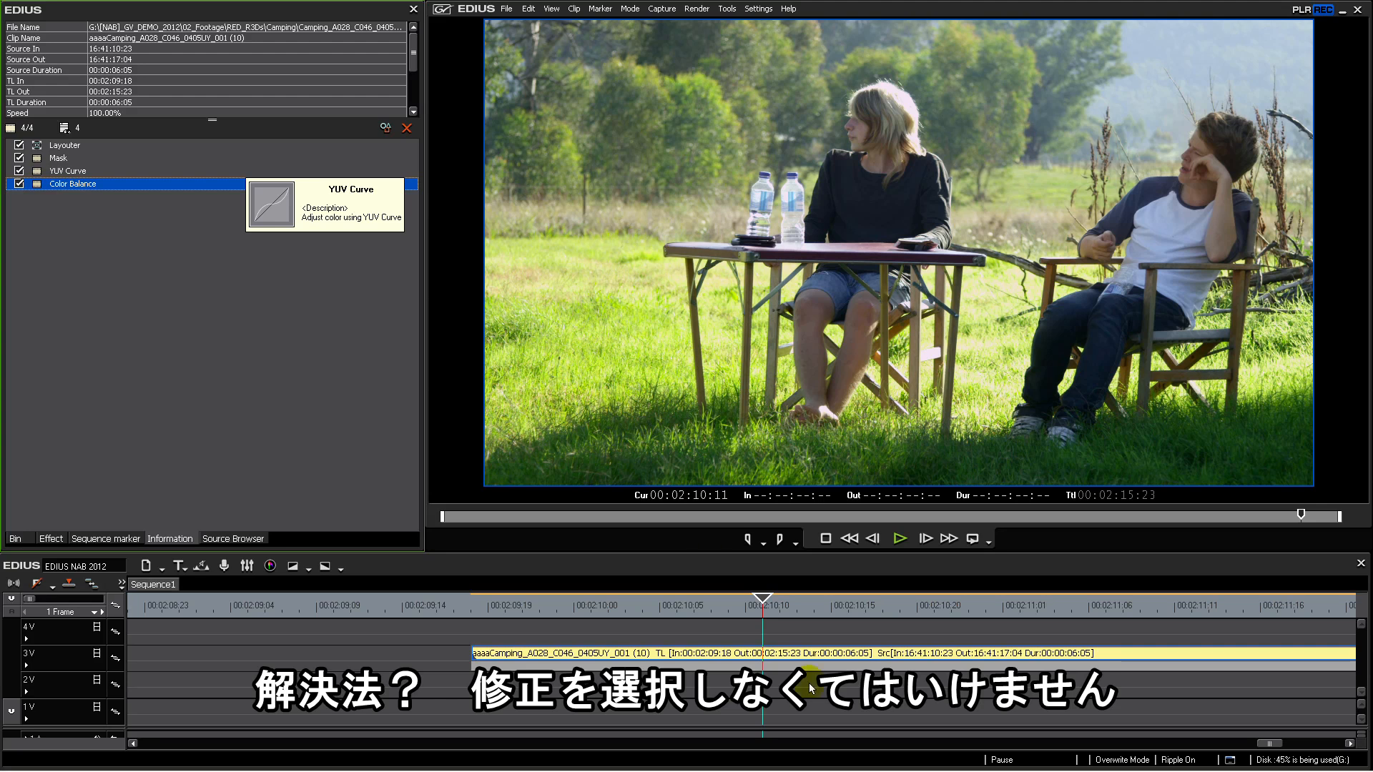
Step: Apply the Chrominance filter to the Camping clip and switch to elliptical key selection with Histogram and Show Key enabled
click(49, 541)
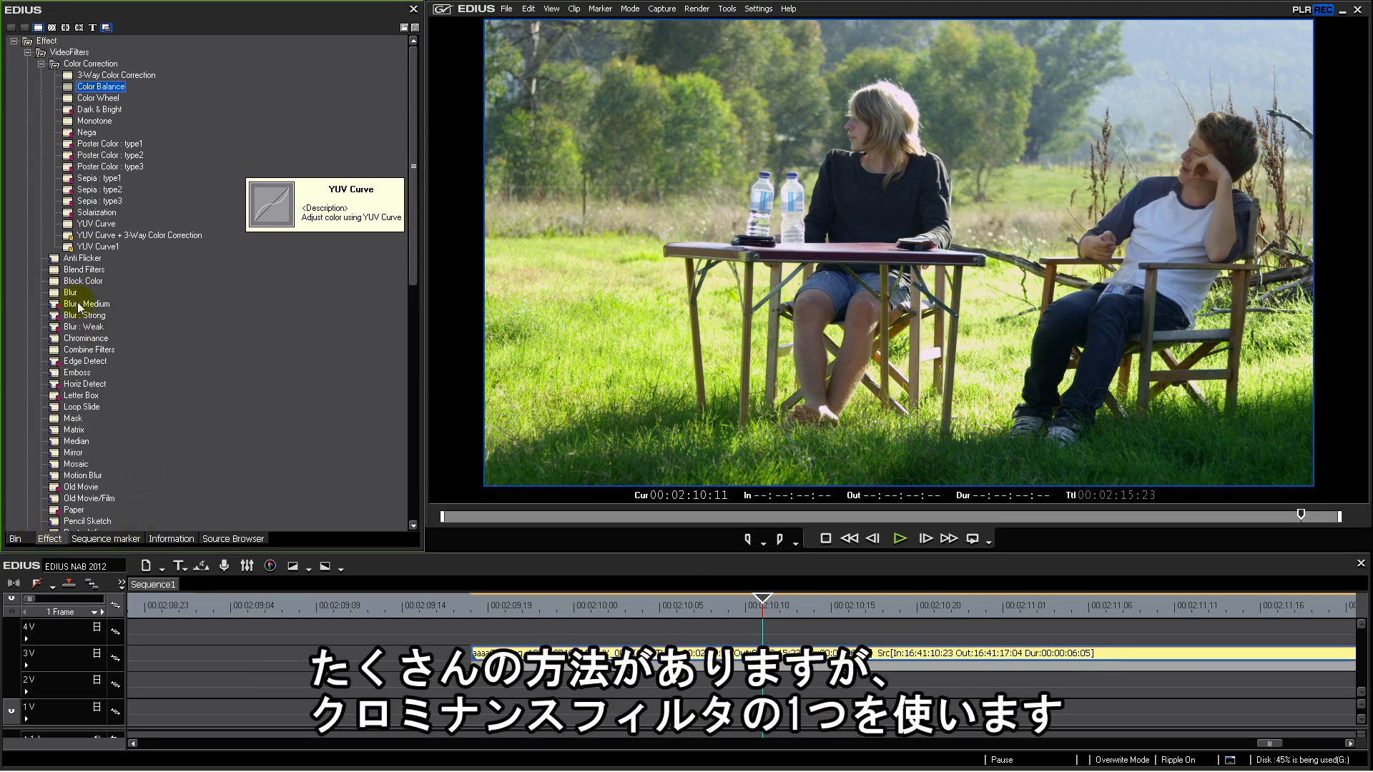
drag(78, 339, 715, 652)
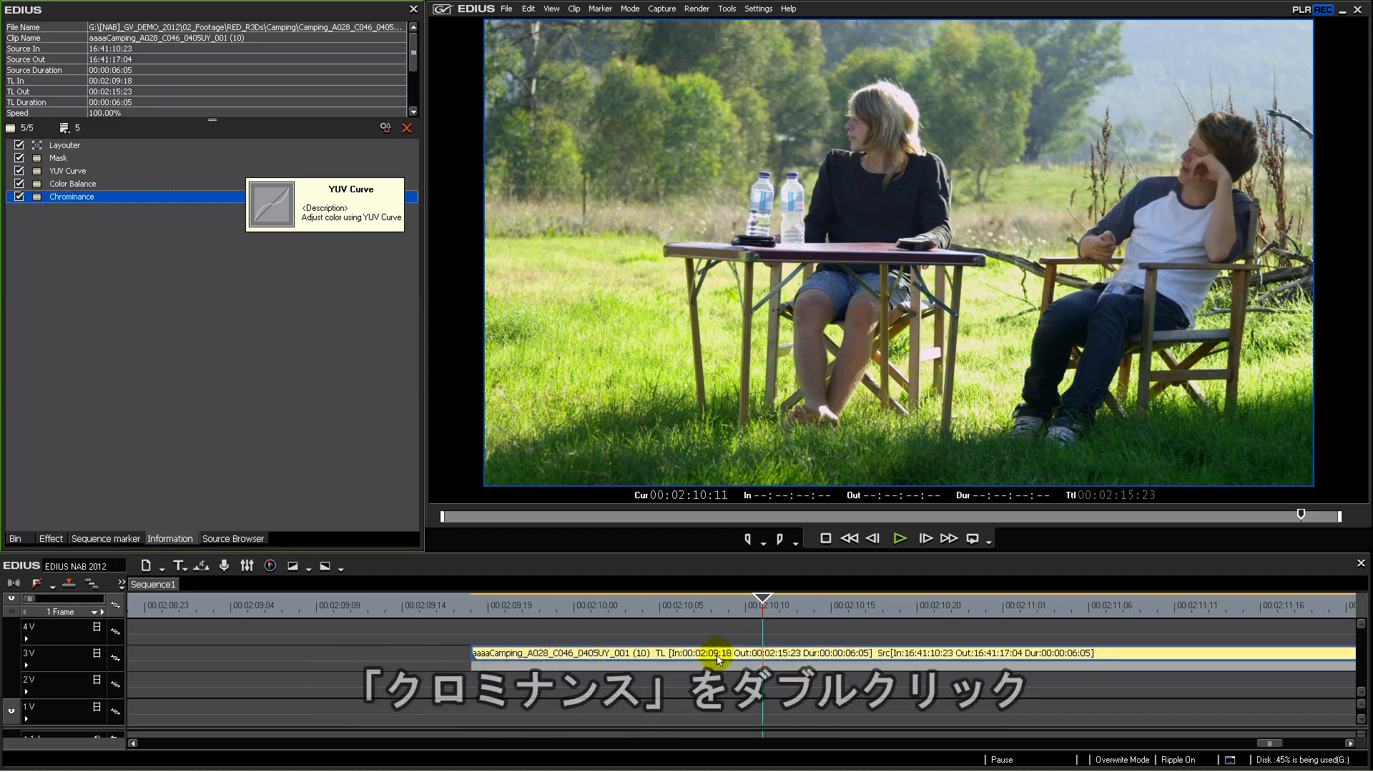
double_click(64, 198)
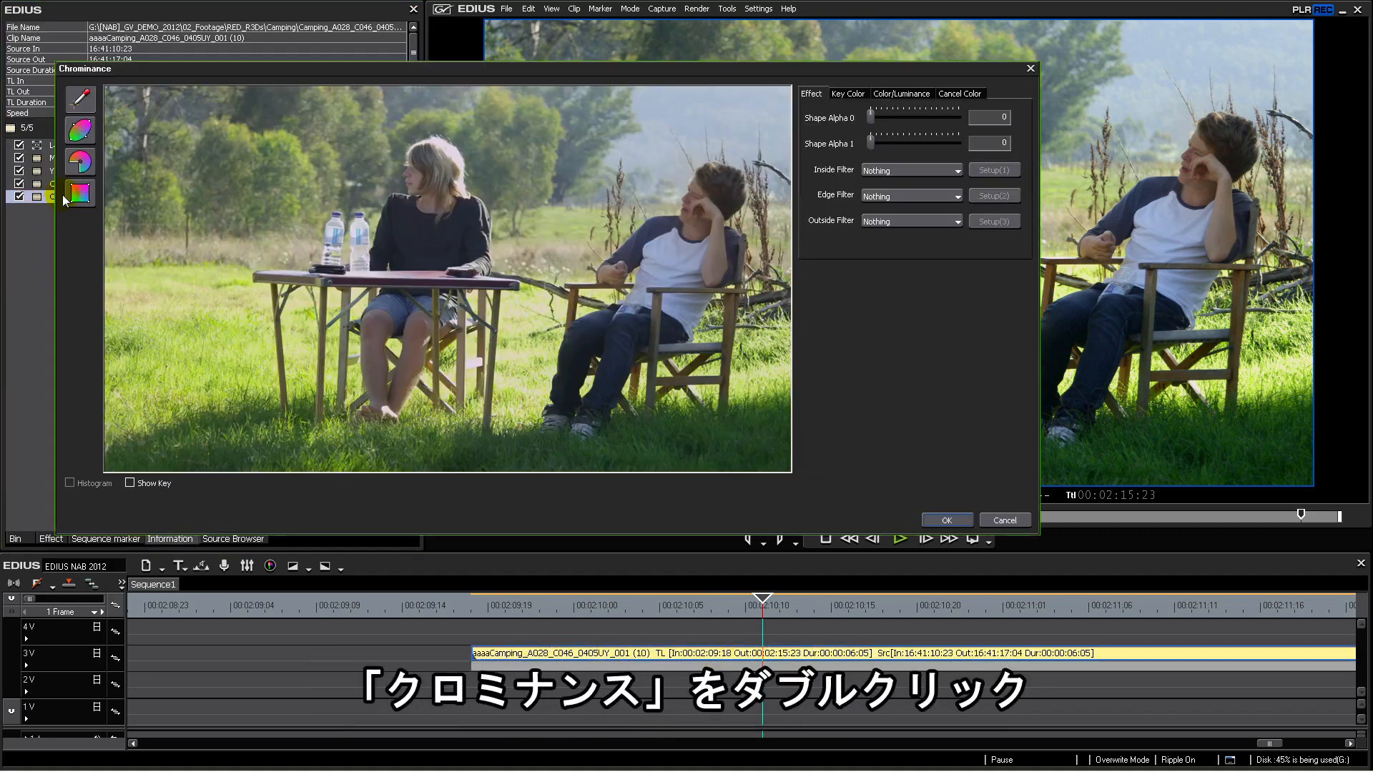
click(80, 131)
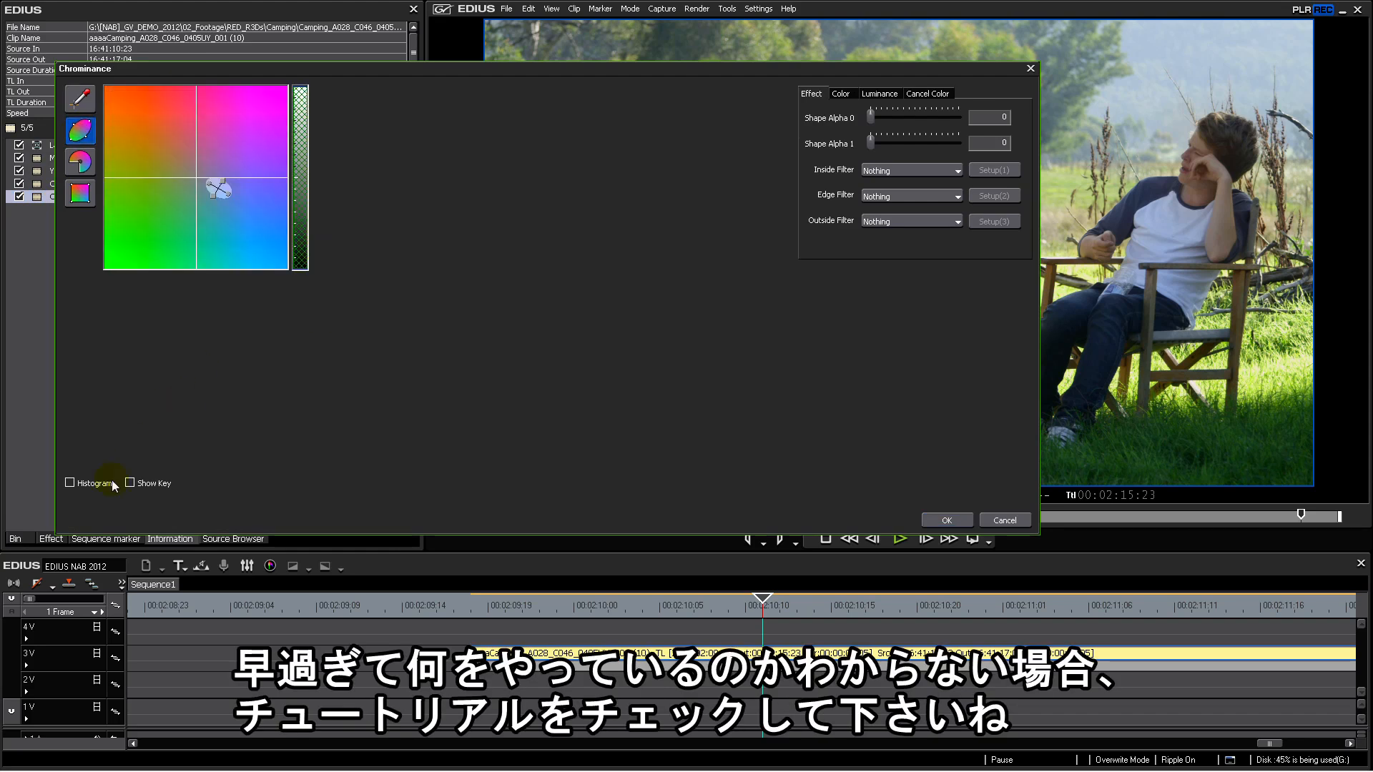
click(70, 484)
click(129, 483)
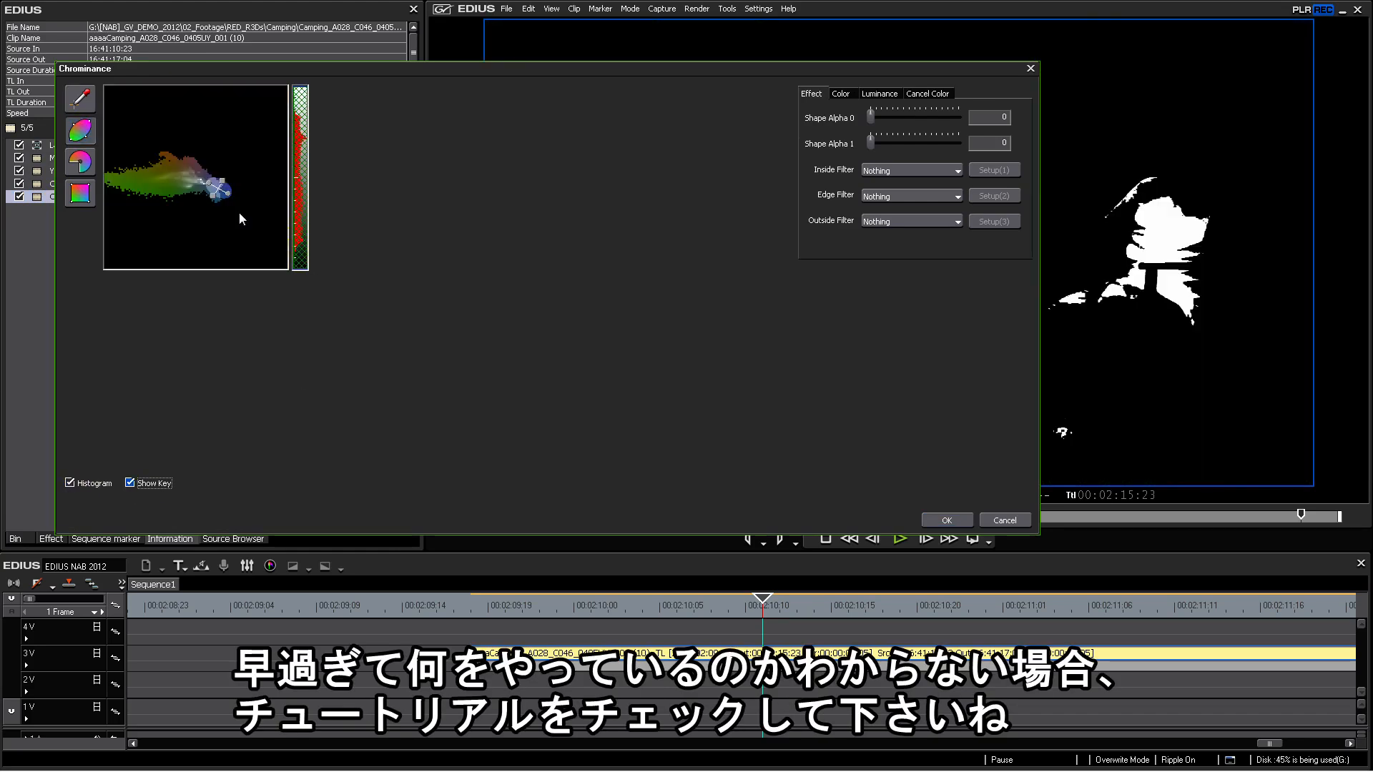
Step: Move the elliptical key selection off the blue tones, enlarge it, and place it over the green range of the color map
drag(218, 189, 248, 224)
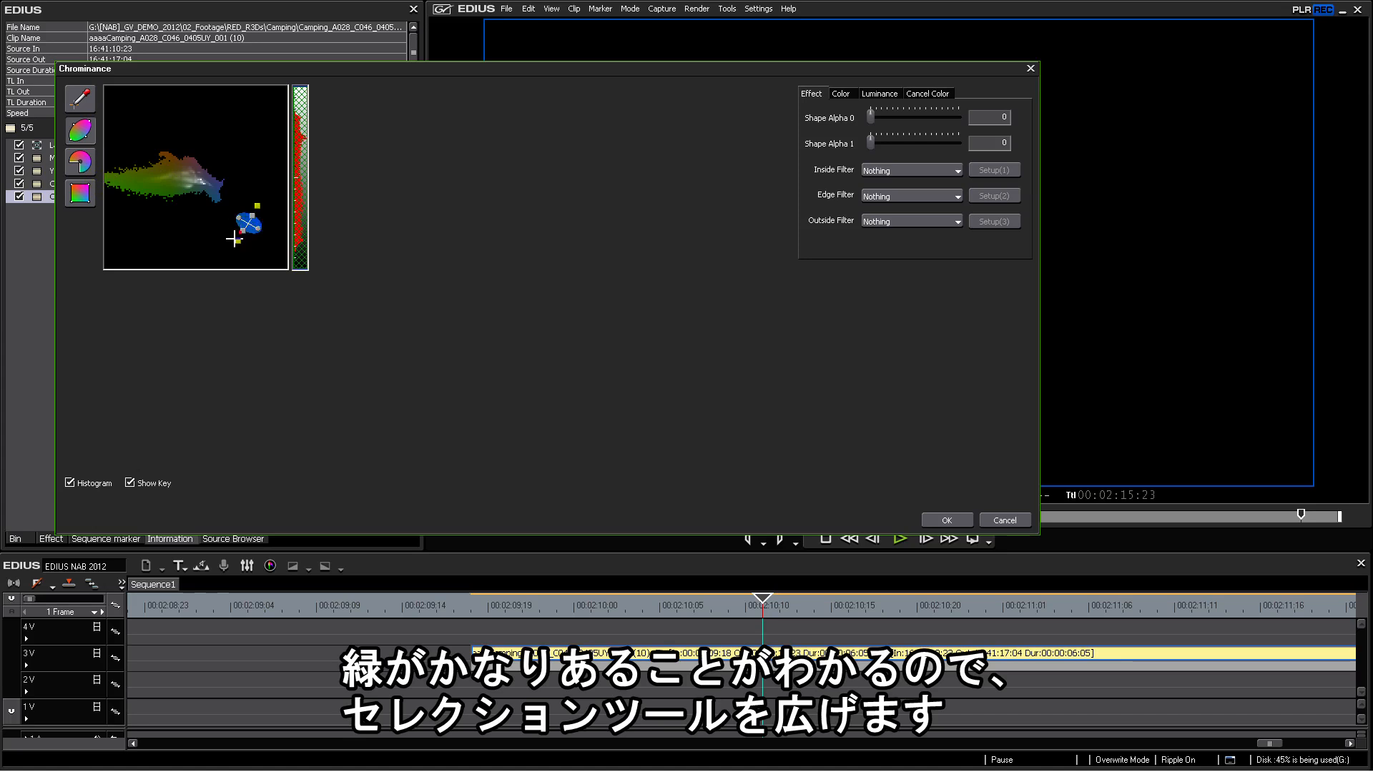
drag(234, 247, 169, 226)
drag(481, 74, 572, 342)
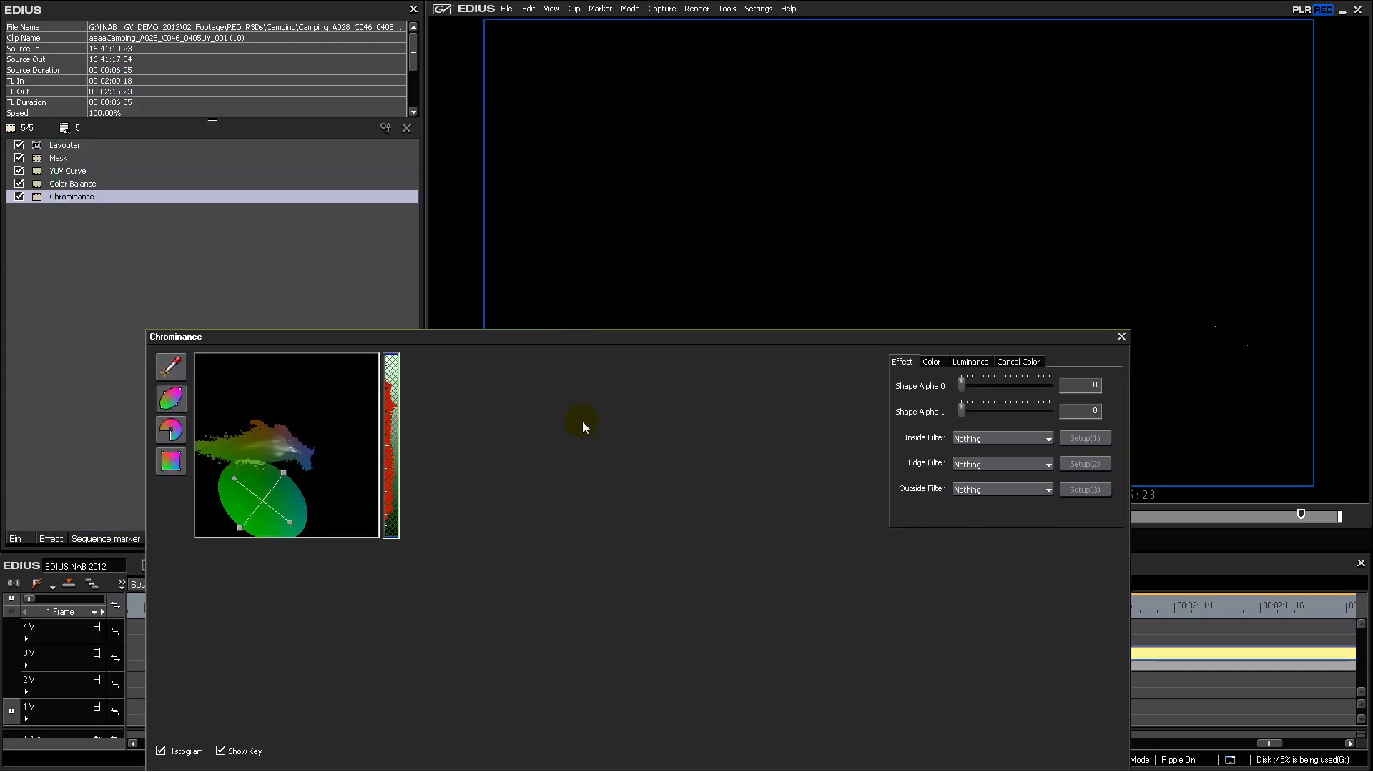
drag(258, 497, 225, 468)
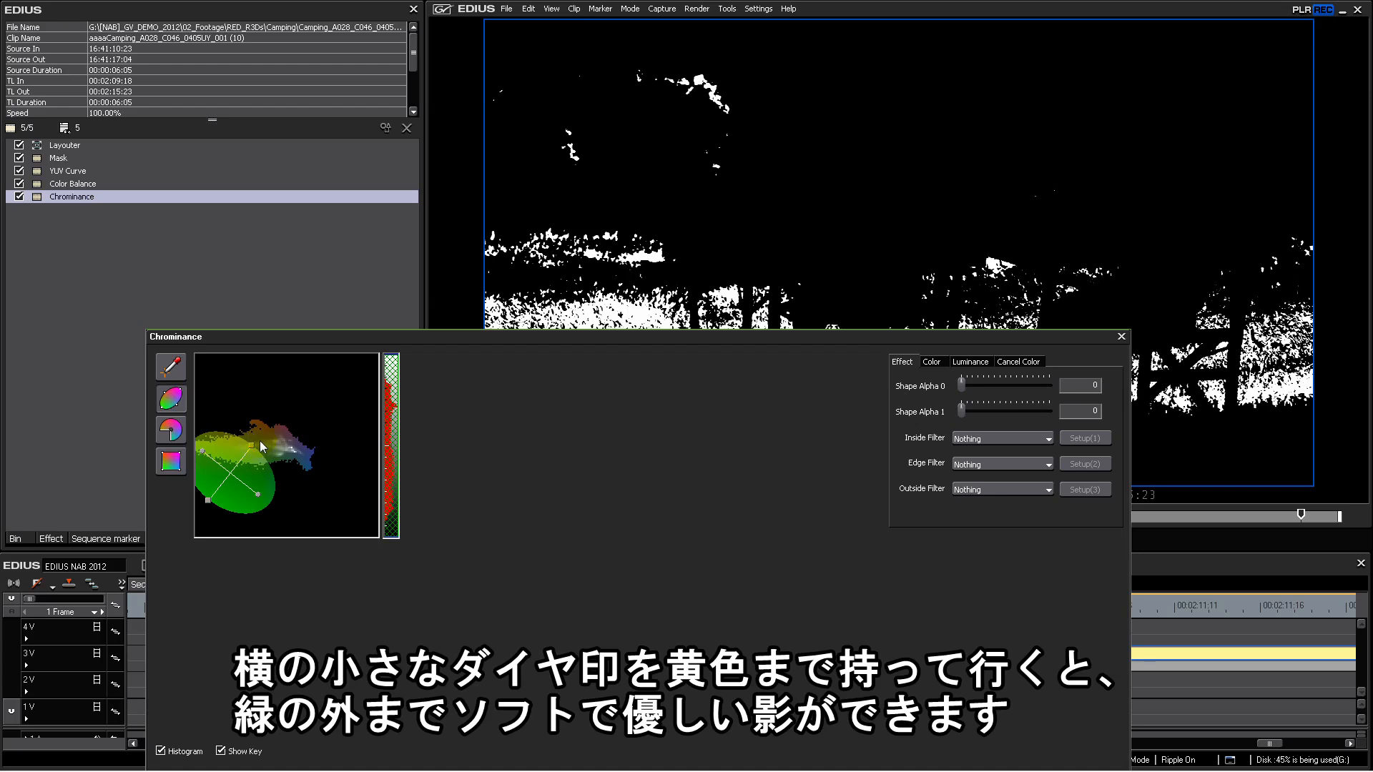
Step: Widen the soft edge of the key ellipse, rotate it toward yellow, and pull it back to exclude hair and skin
drag(256, 439, 260, 442)
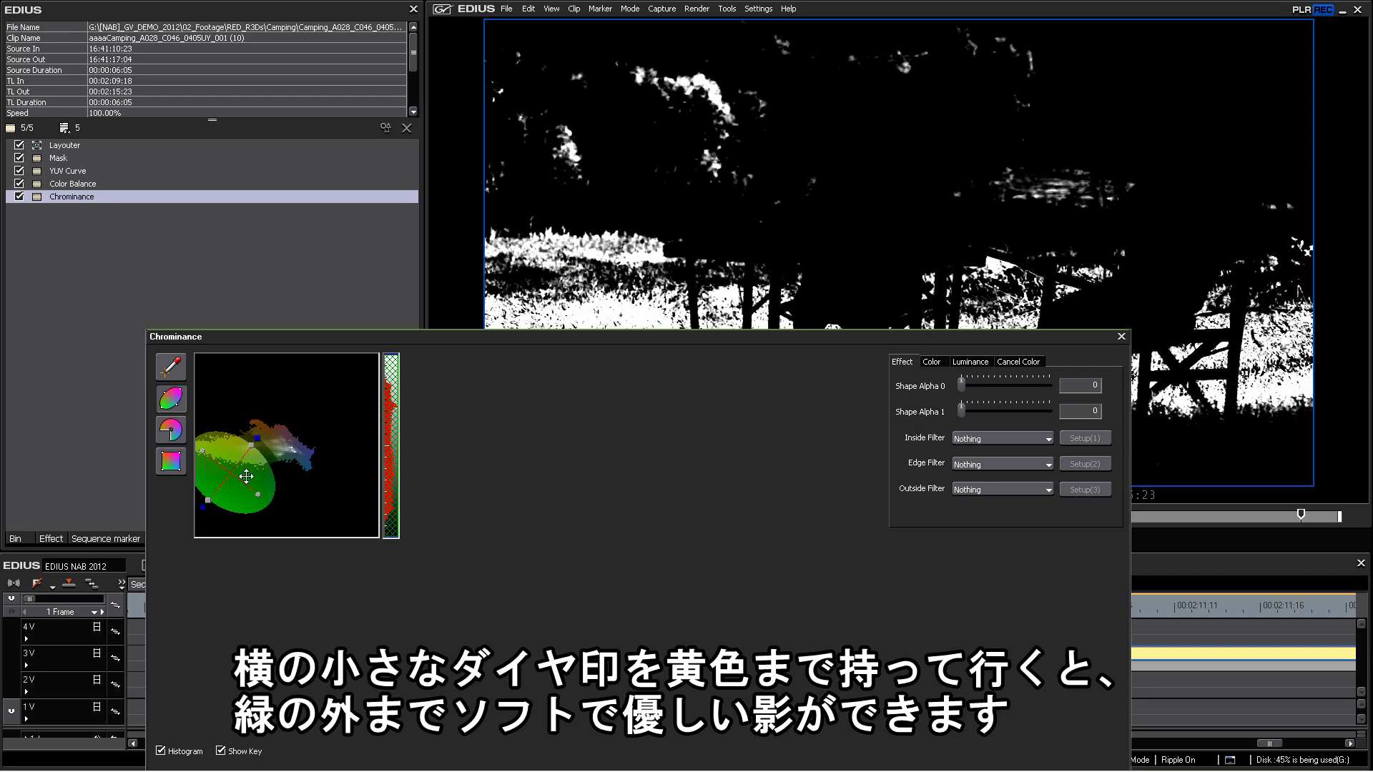
drag(248, 473, 237, 470)
drag(247, 493, 257, 444)
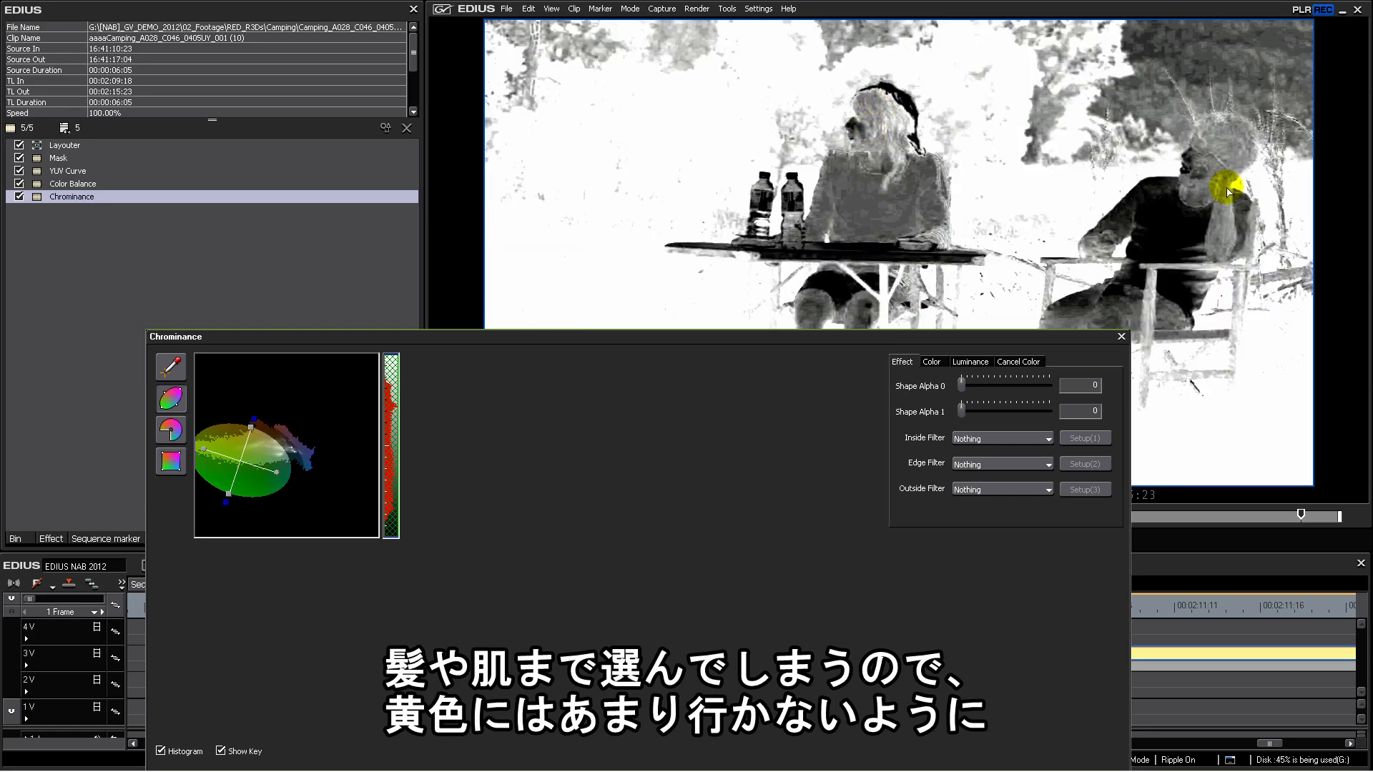
click(256, 452)
drag(256, 452, 250, 467)
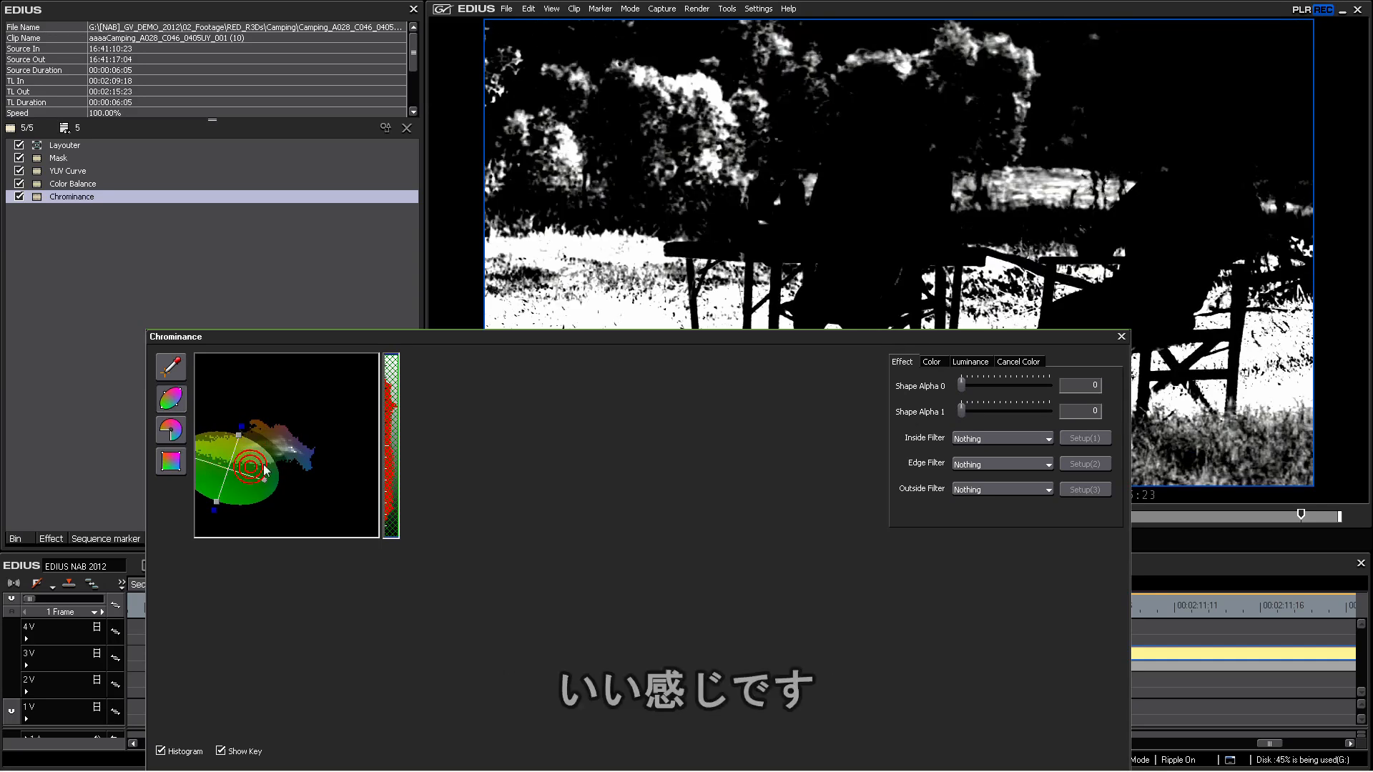
Step: Turn off the key display, assign 3-Way Color Correction as the Chrominance Inside Filter, and open its setup
drag(701, 335, 604, 140)
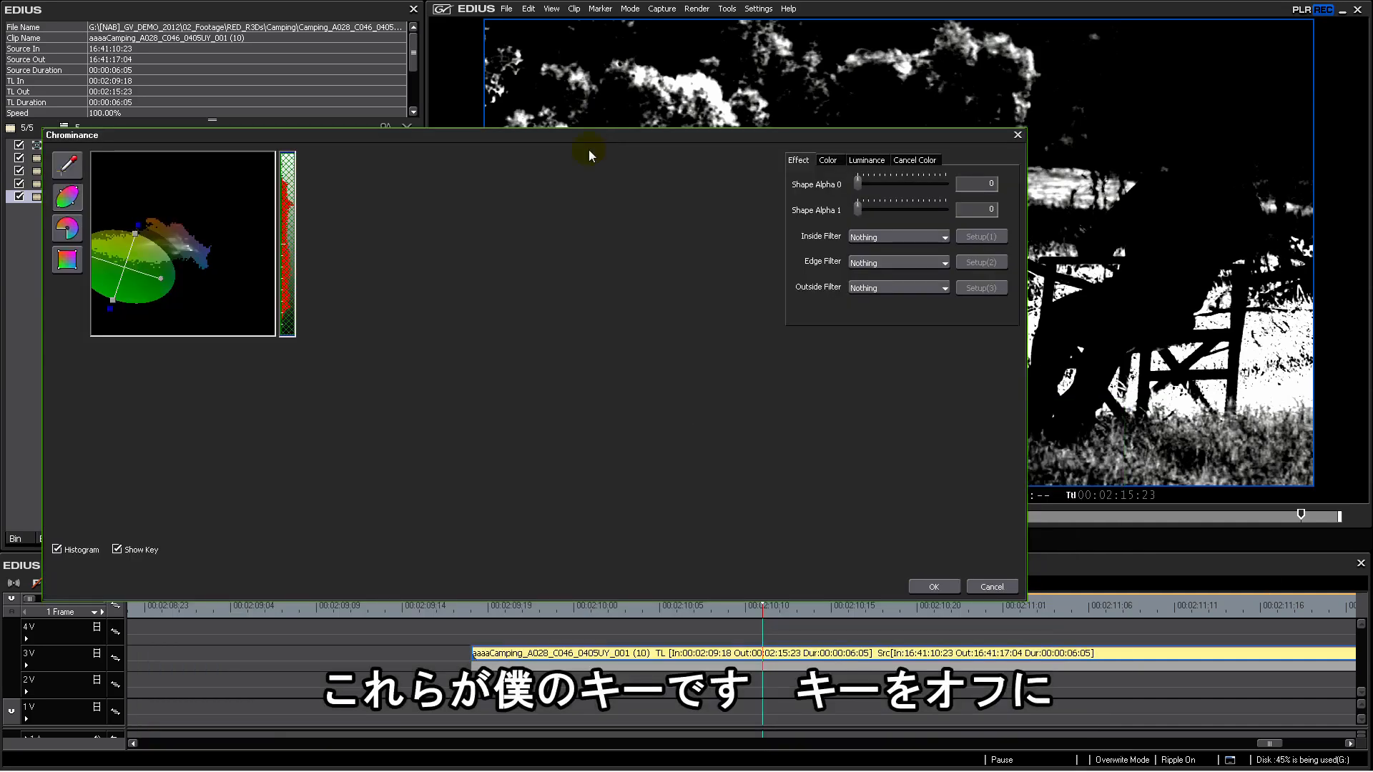
click(133, 549)
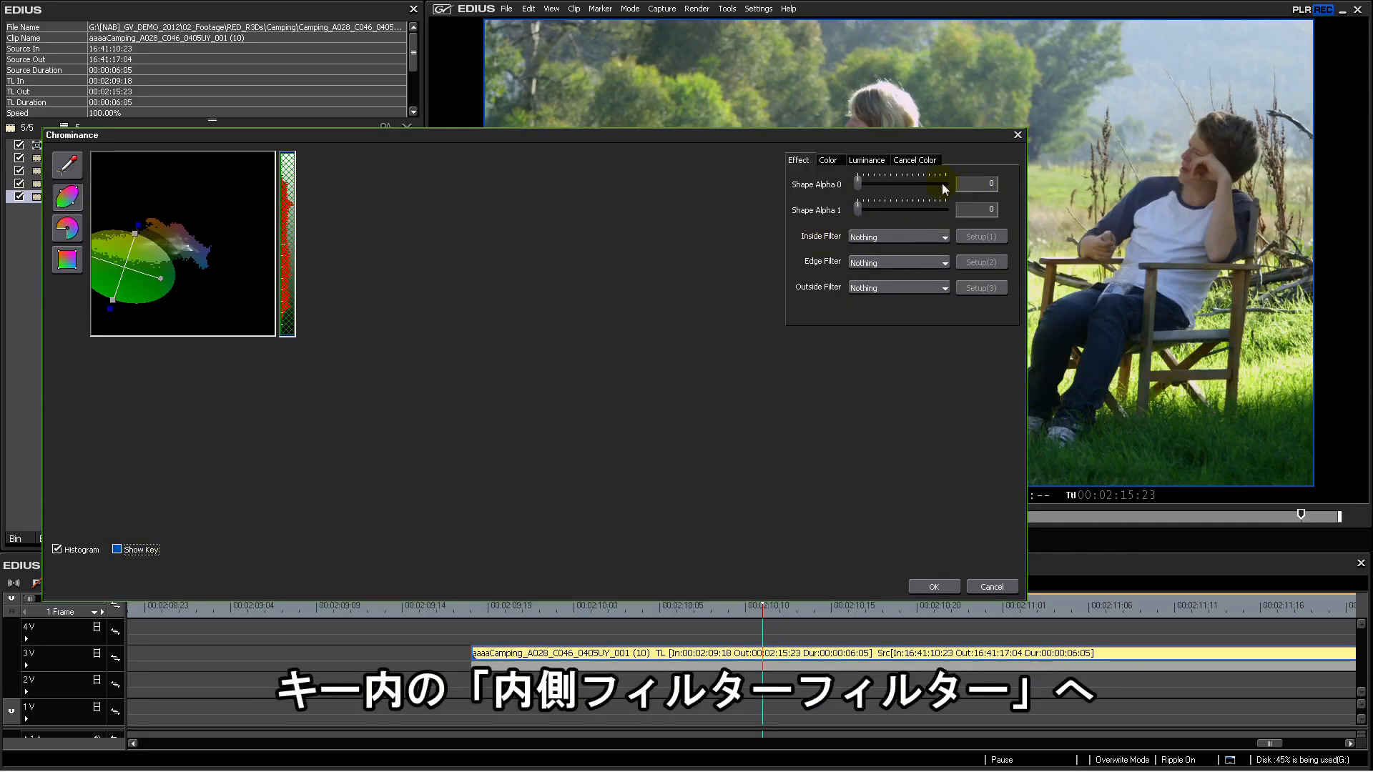
drag(904, 134, 942, 435)
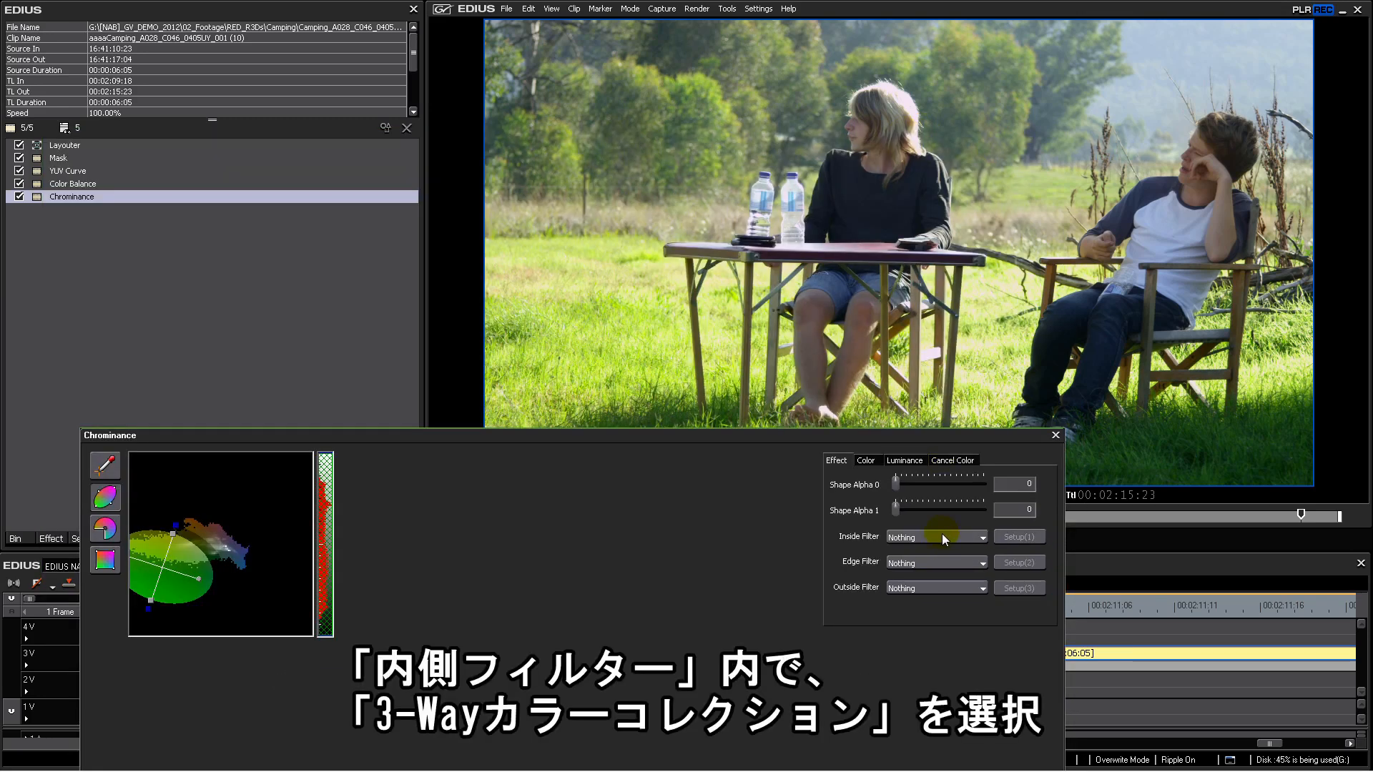
click(942, 535)
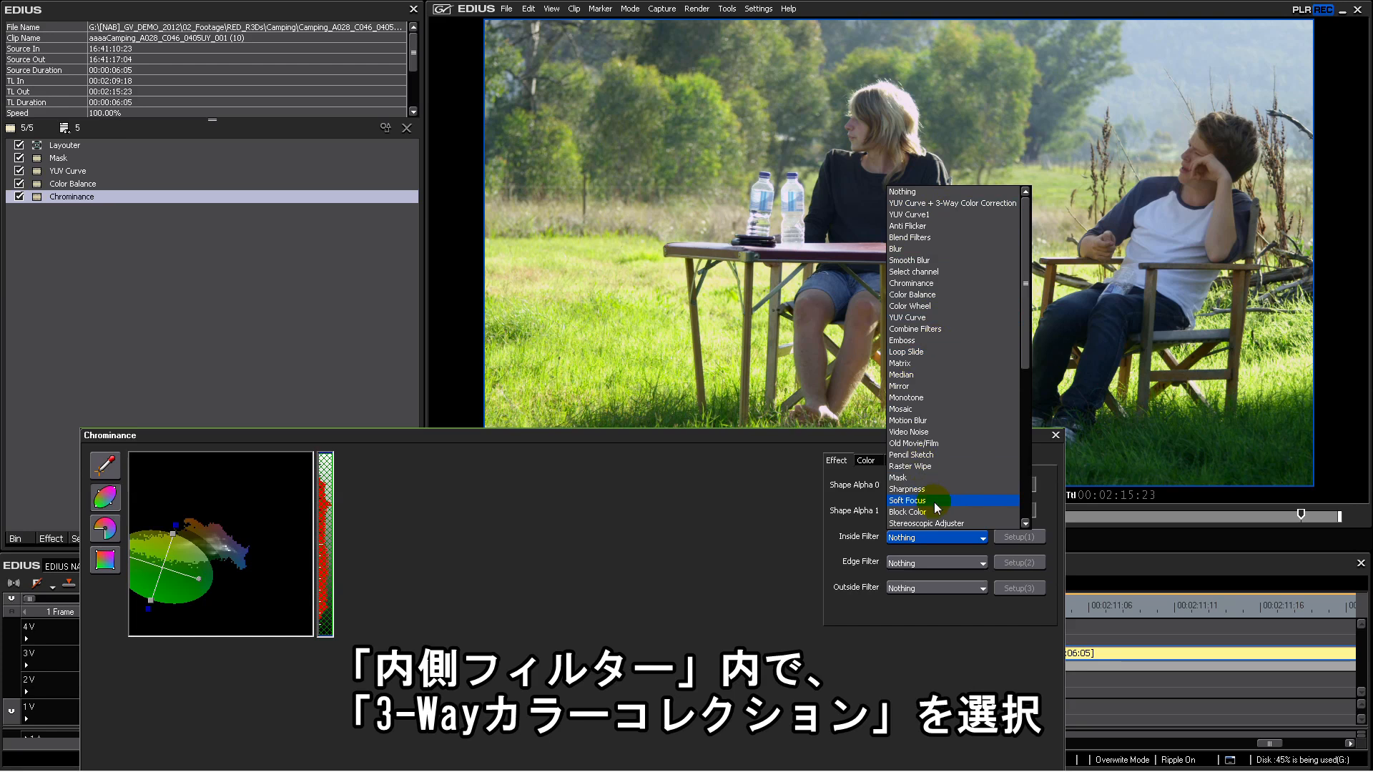
scroll(949, 307, down, 7)
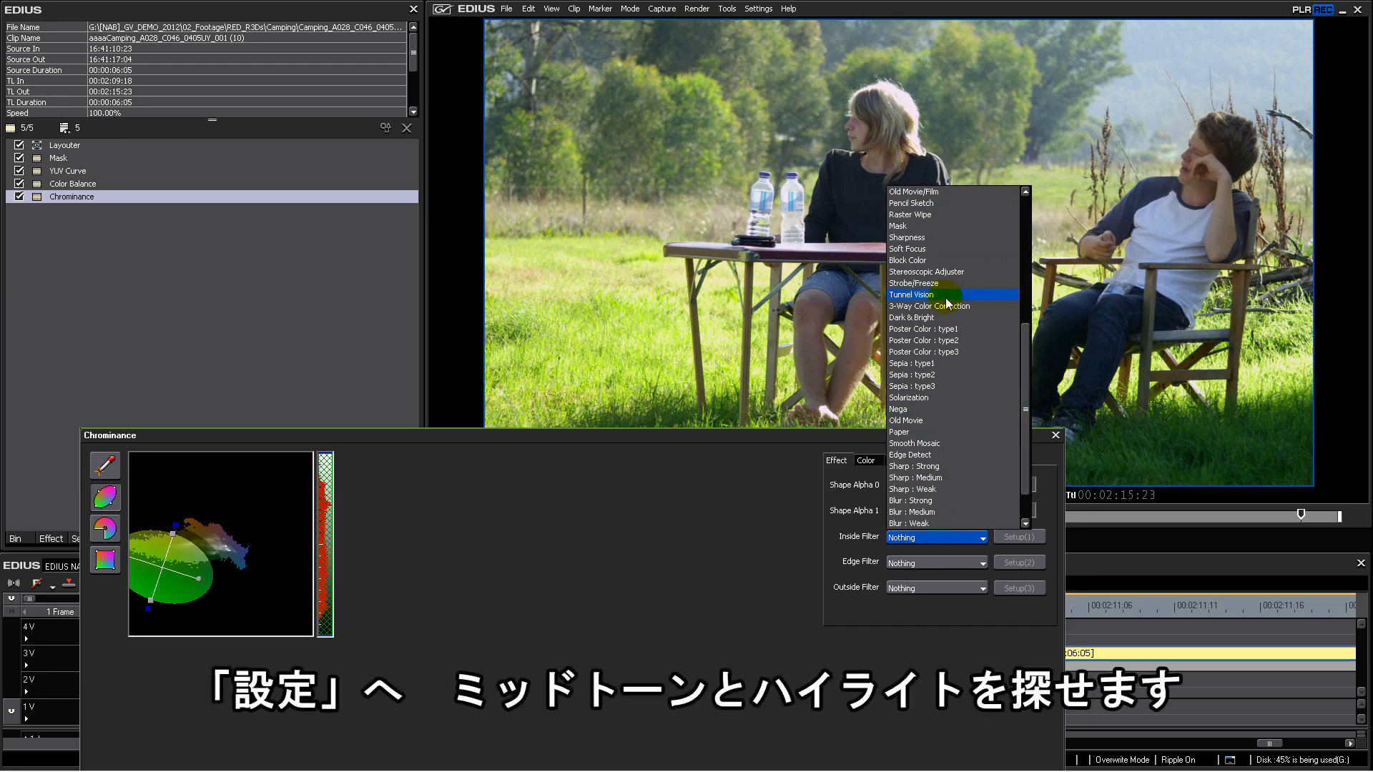
click(949, 306)
click(1018, 537)
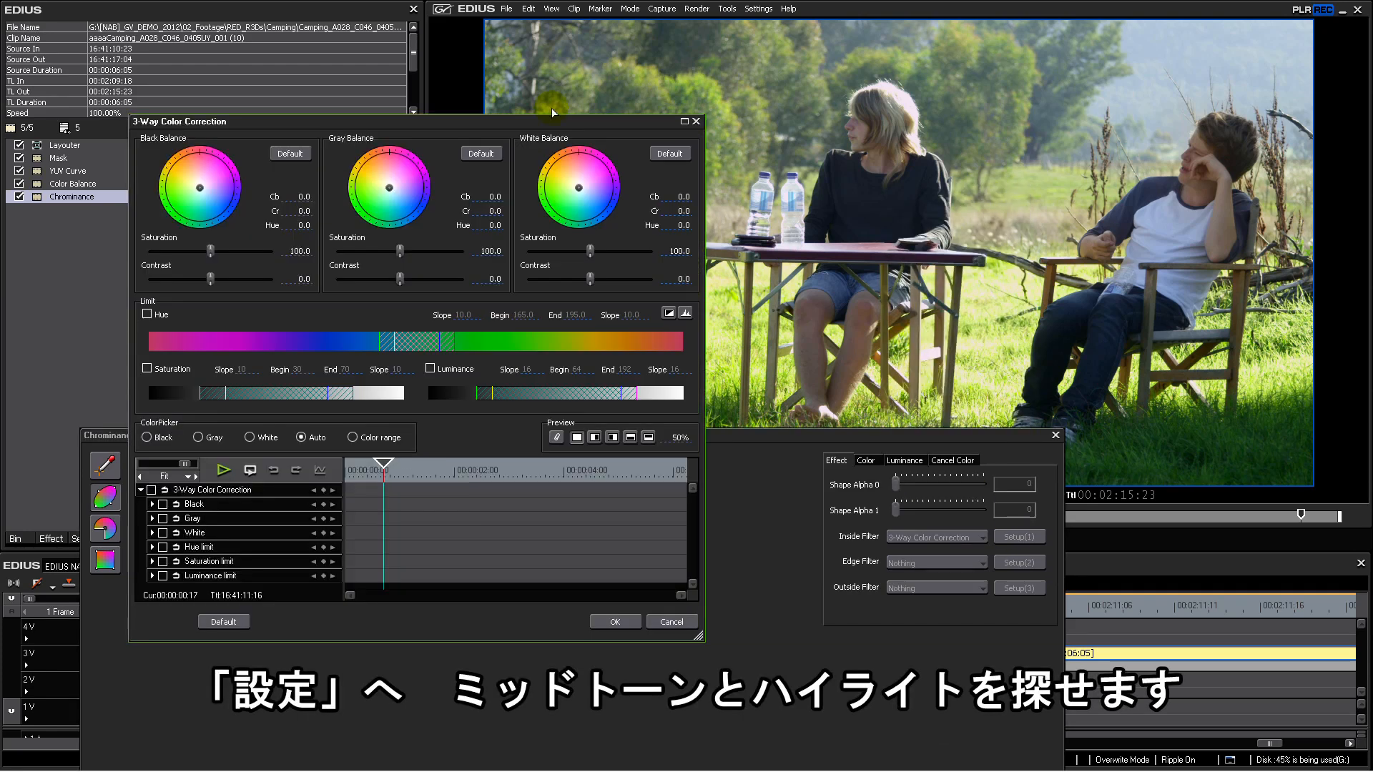
Step: Set gray saturation to 89.4 and contrast to -5.1, white saturation to 80.2 and contrast to -11.8, and apply both filters
drag(551, 121, 823, 426)
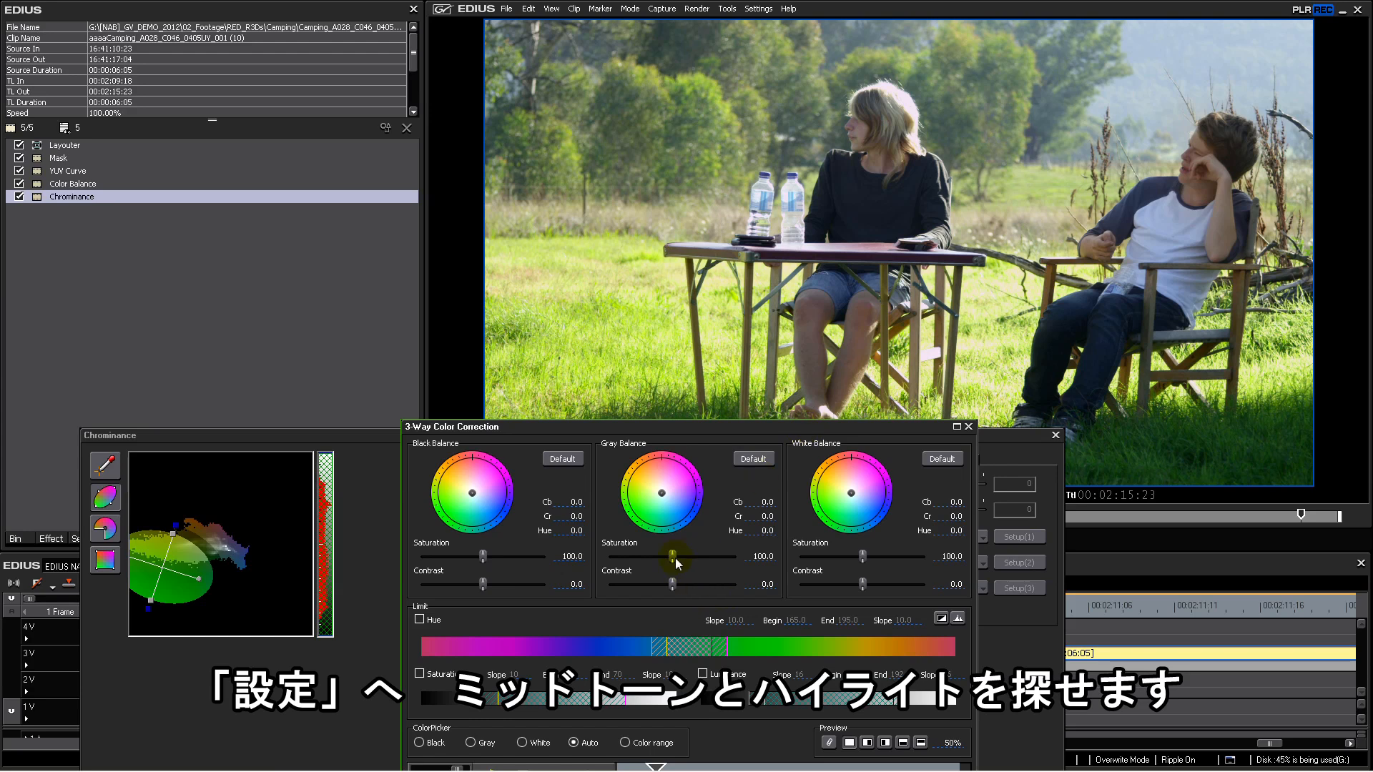
drag(863, 563, 826, 561)
mouse_move(673, 557)
mouse_down()
mouse_move(631, 568)
mouse_move(663, 568)
mouse_up()
drag(826, 556, 818, 585)
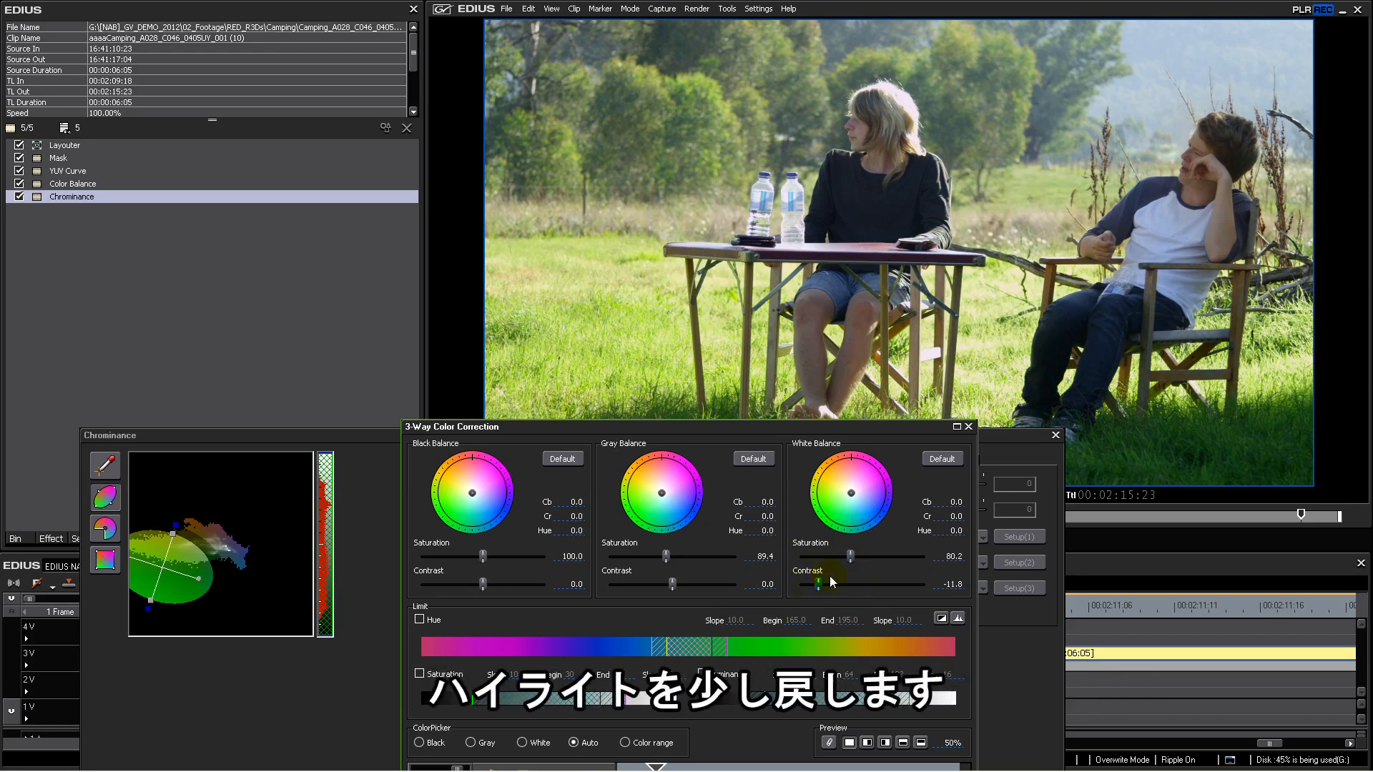
mouse_move(672, 587)
mouse_down()
mouse_move(683, 589)
mouse_move(653, 591)
mouse_up()
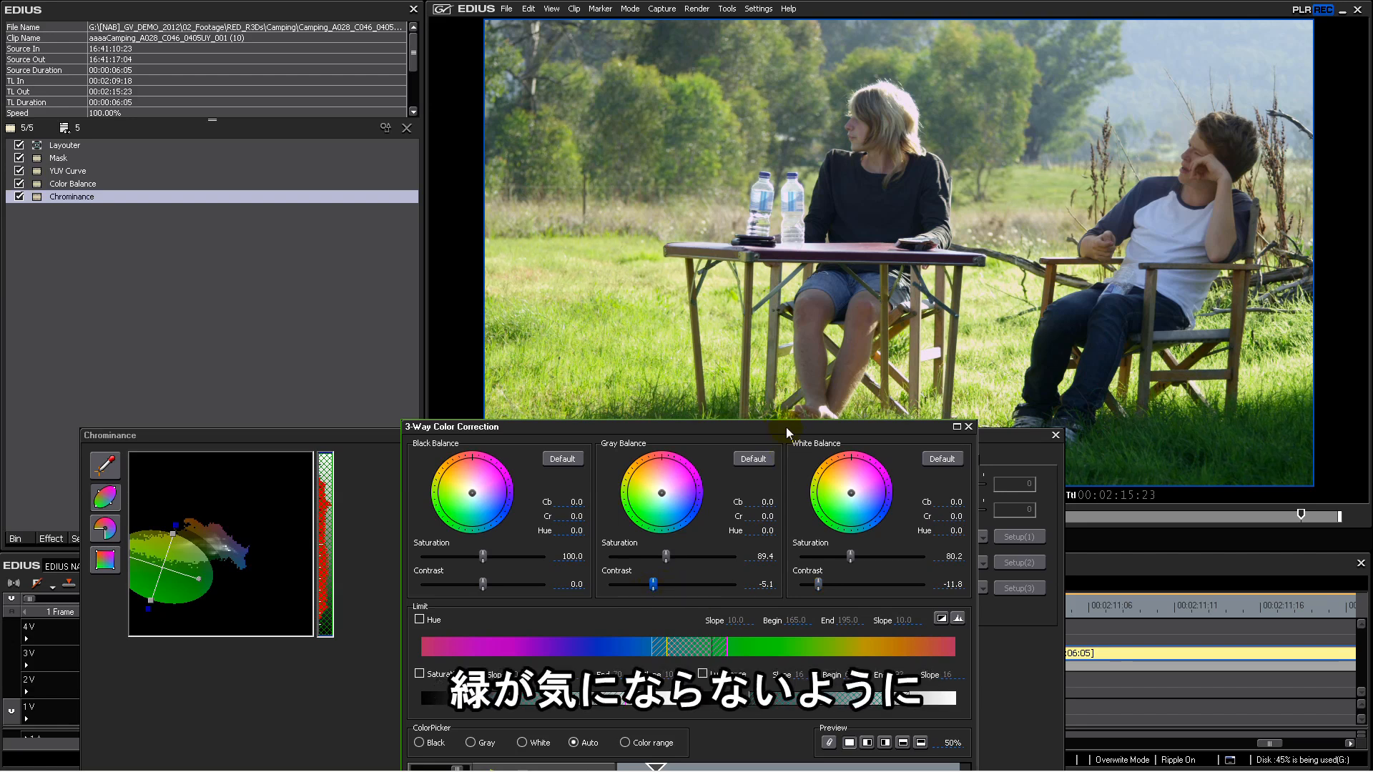
drag(786, 427, 693, 136)
click(800, 635)
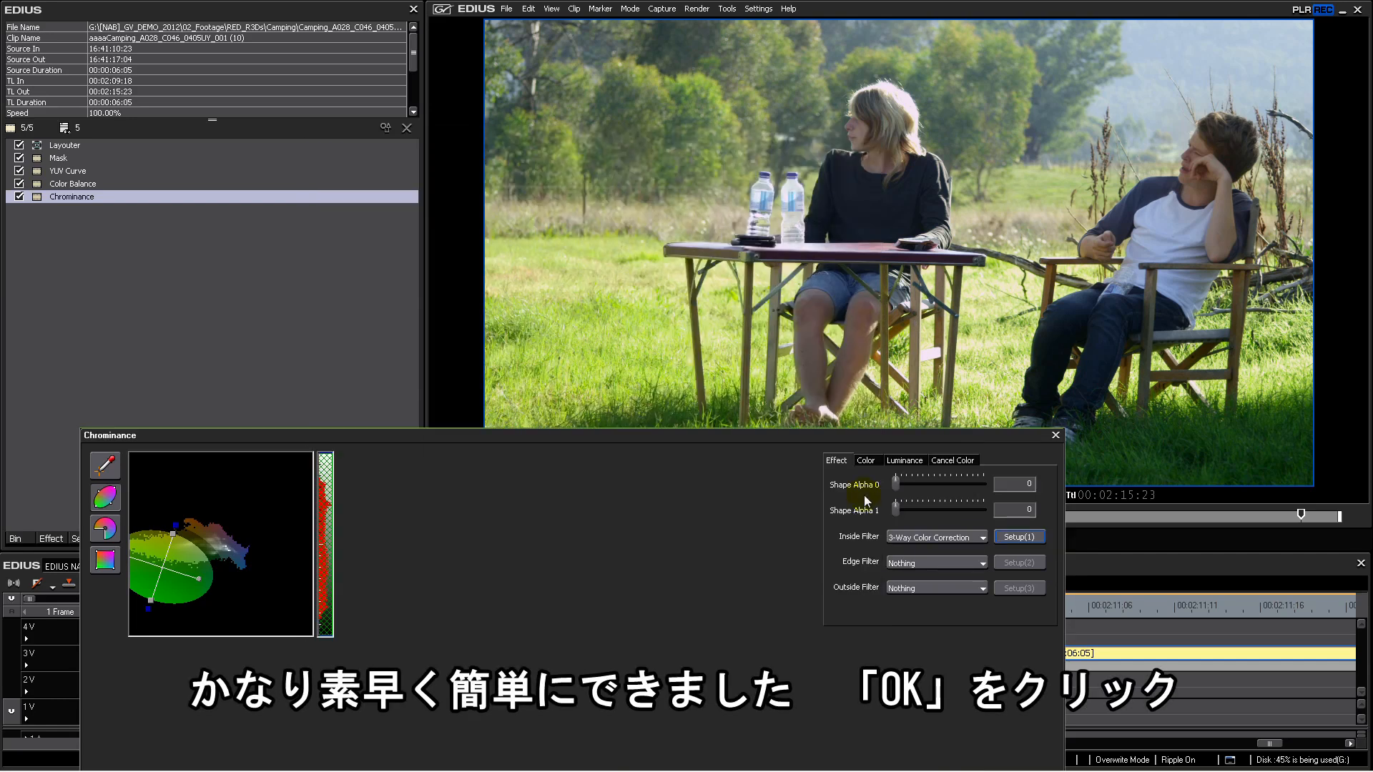
drag(858, 435, 863, 98)
click(894, 536)
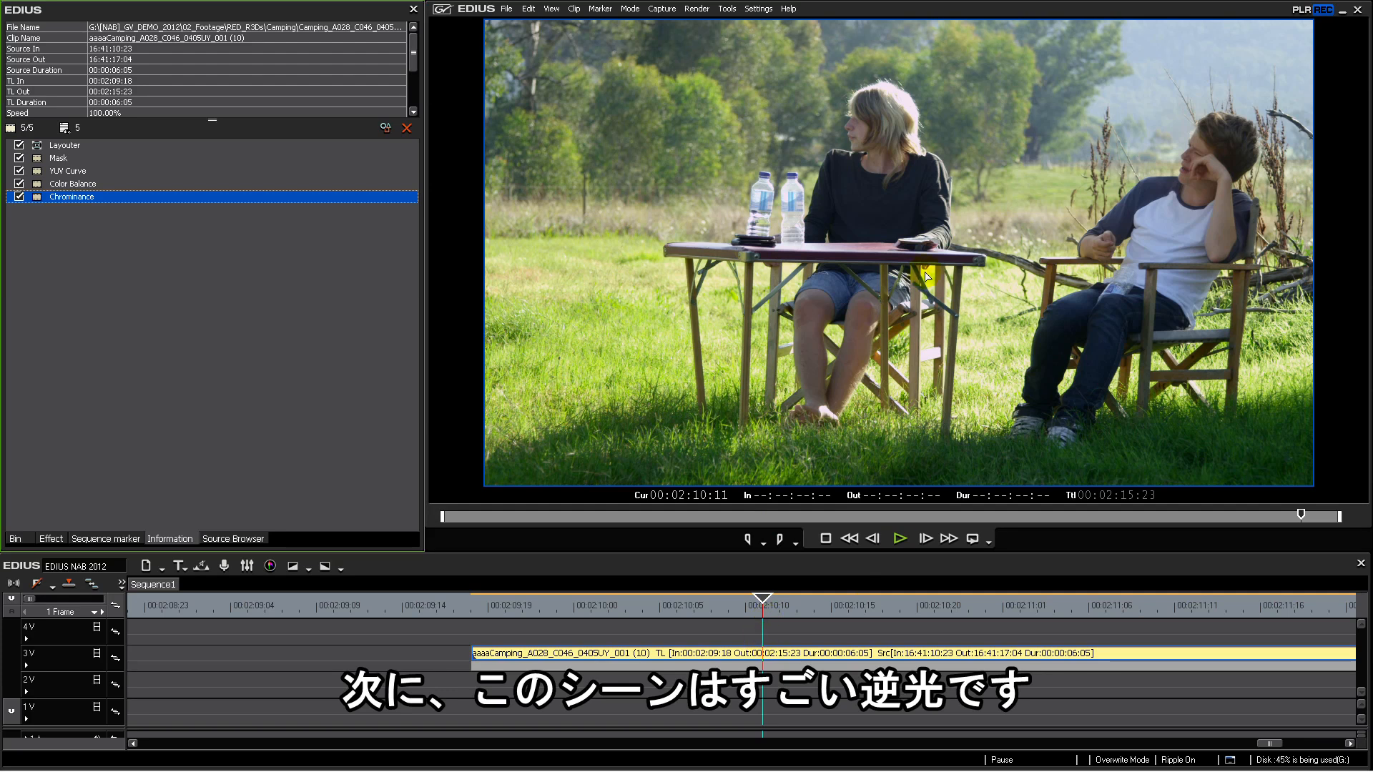
Step: Add another Mask filter to the Camping clip and open its settings
click(135, 335)
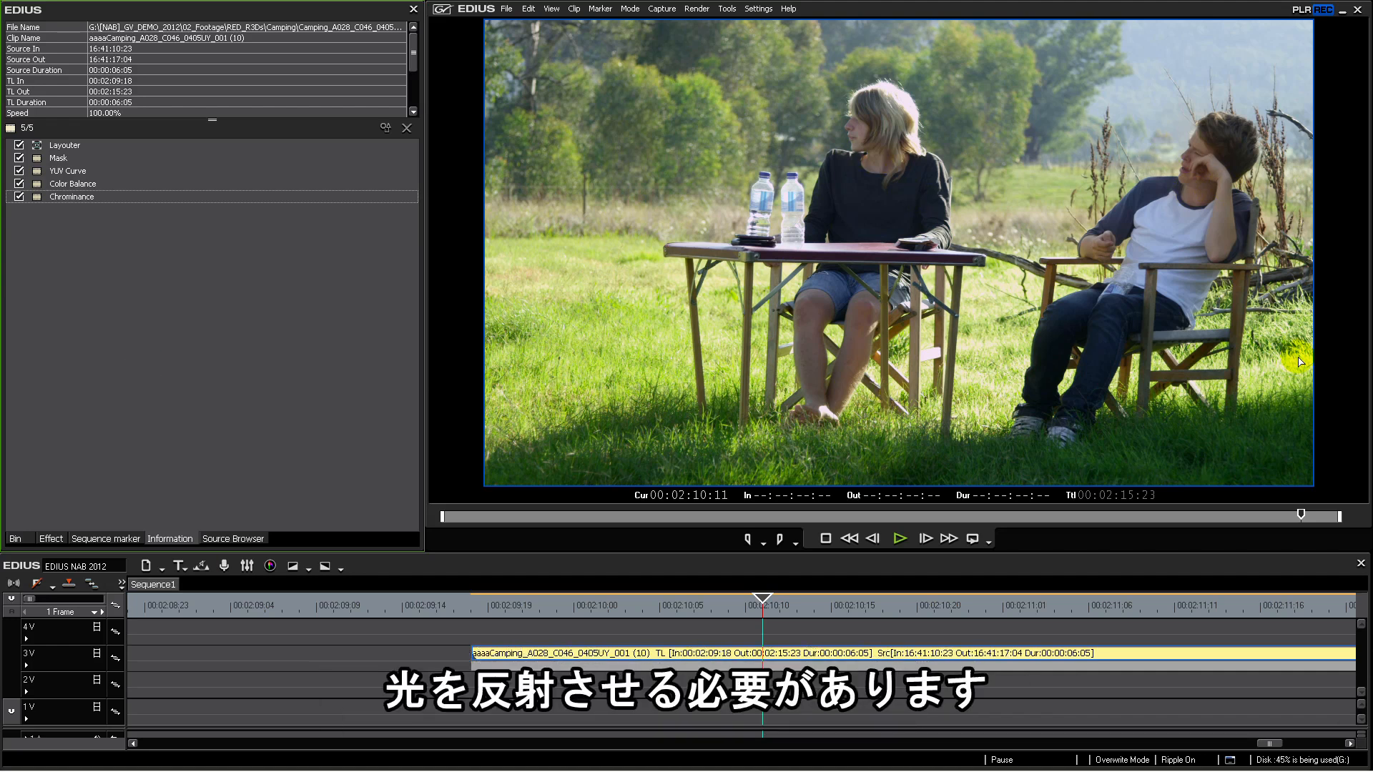
click(51, 539)
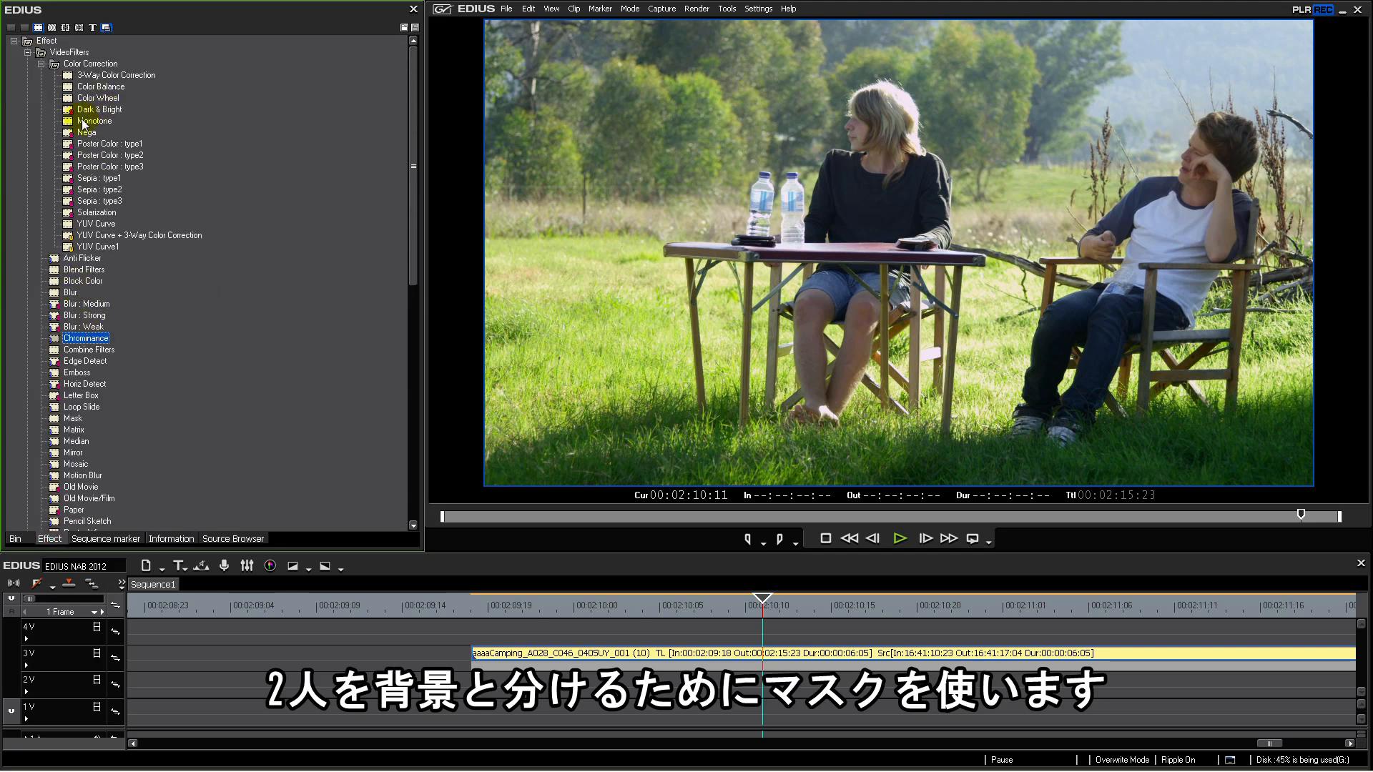
drag(71, 420, 796, 647)
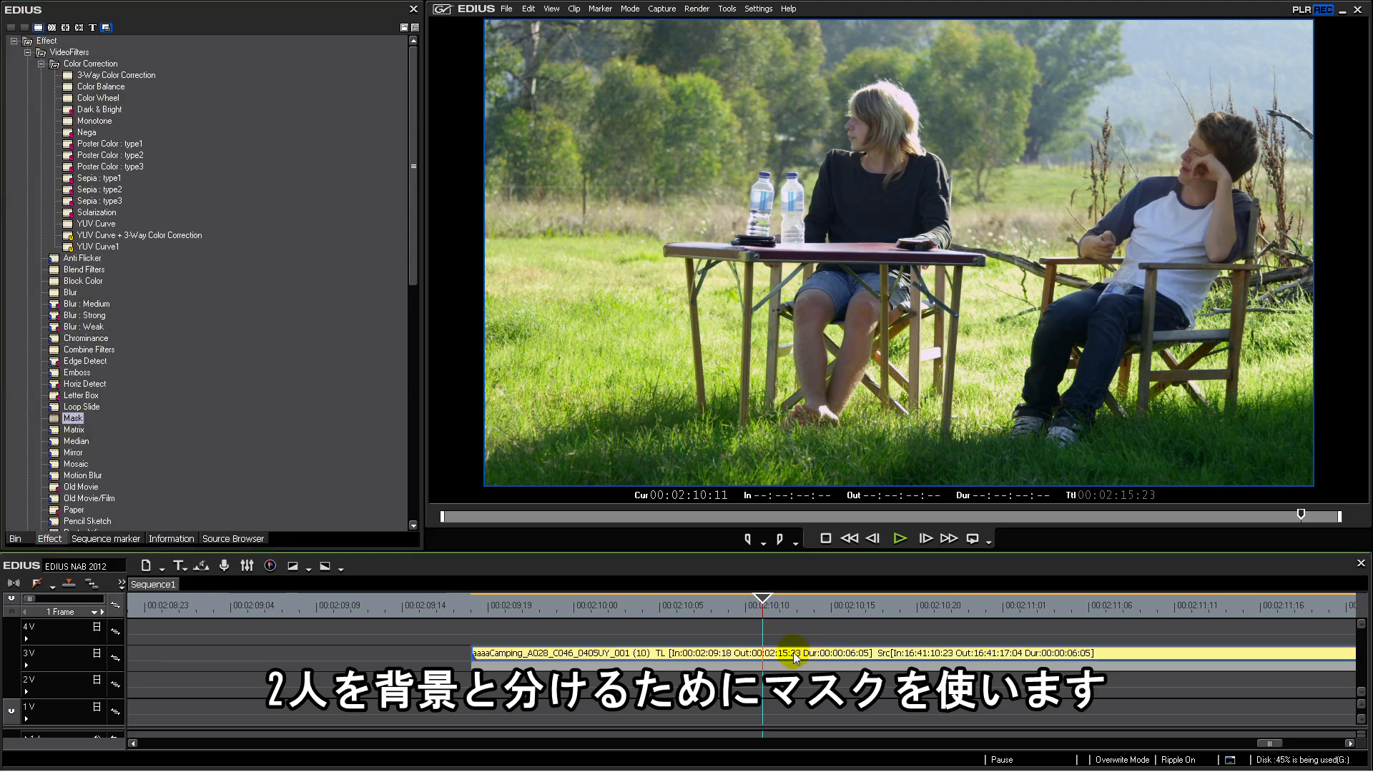
double_click(53, 210)
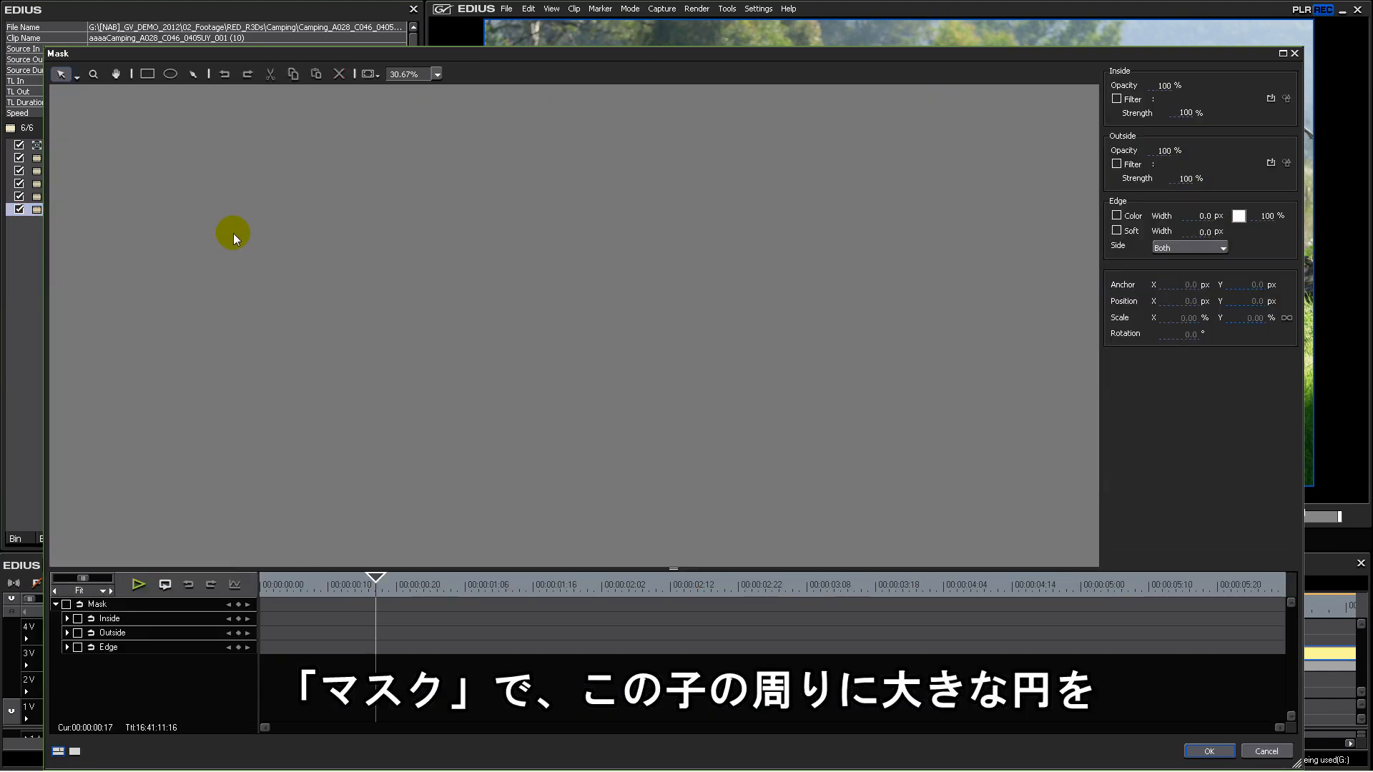
Step: Draw an elliptical mask around the blond person, unlink its scale, reduce Y scale to 79.19%, and rotate it 12.5°
drag(414, 168, 672, 641)
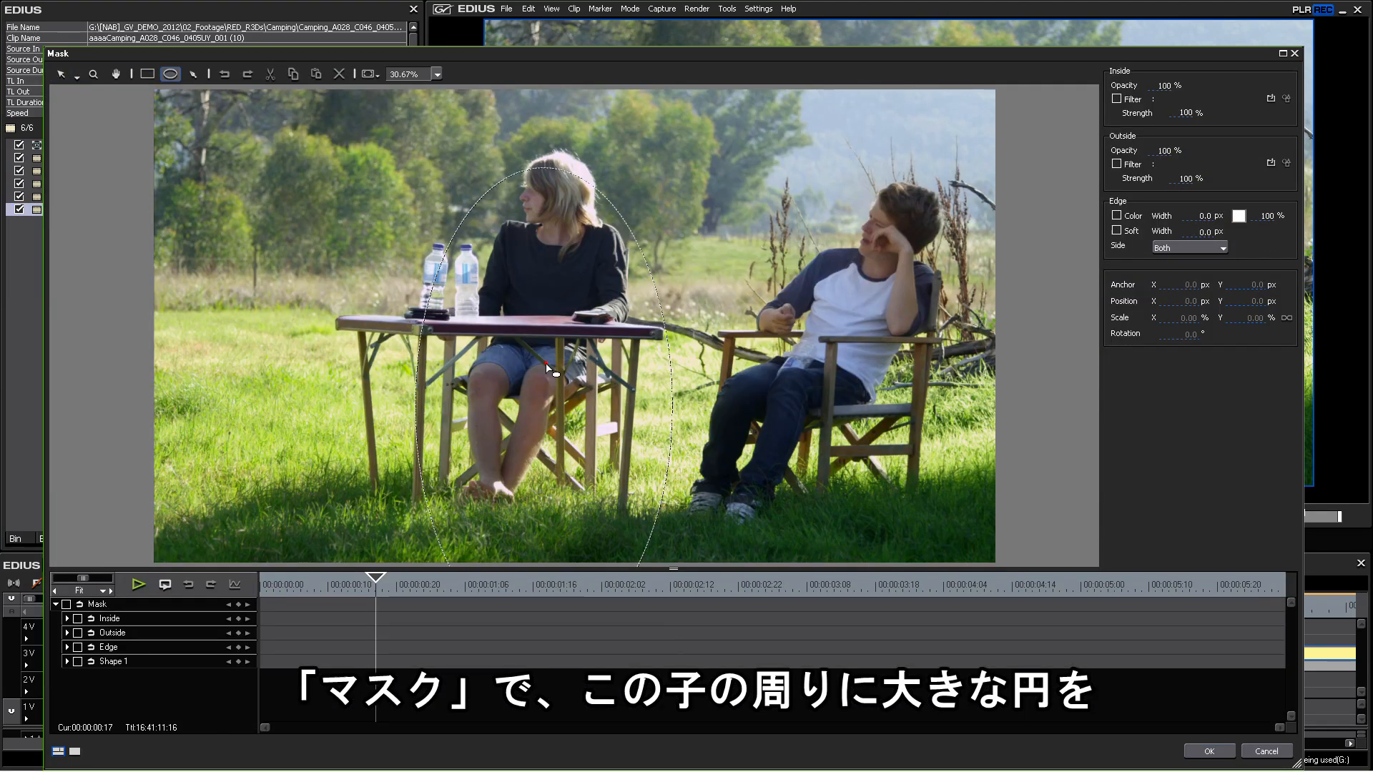
mouse_move(565, 363)
mouse_down()
mouse_move(544, 275)
mouse_move(563, 276)
mouse_up()
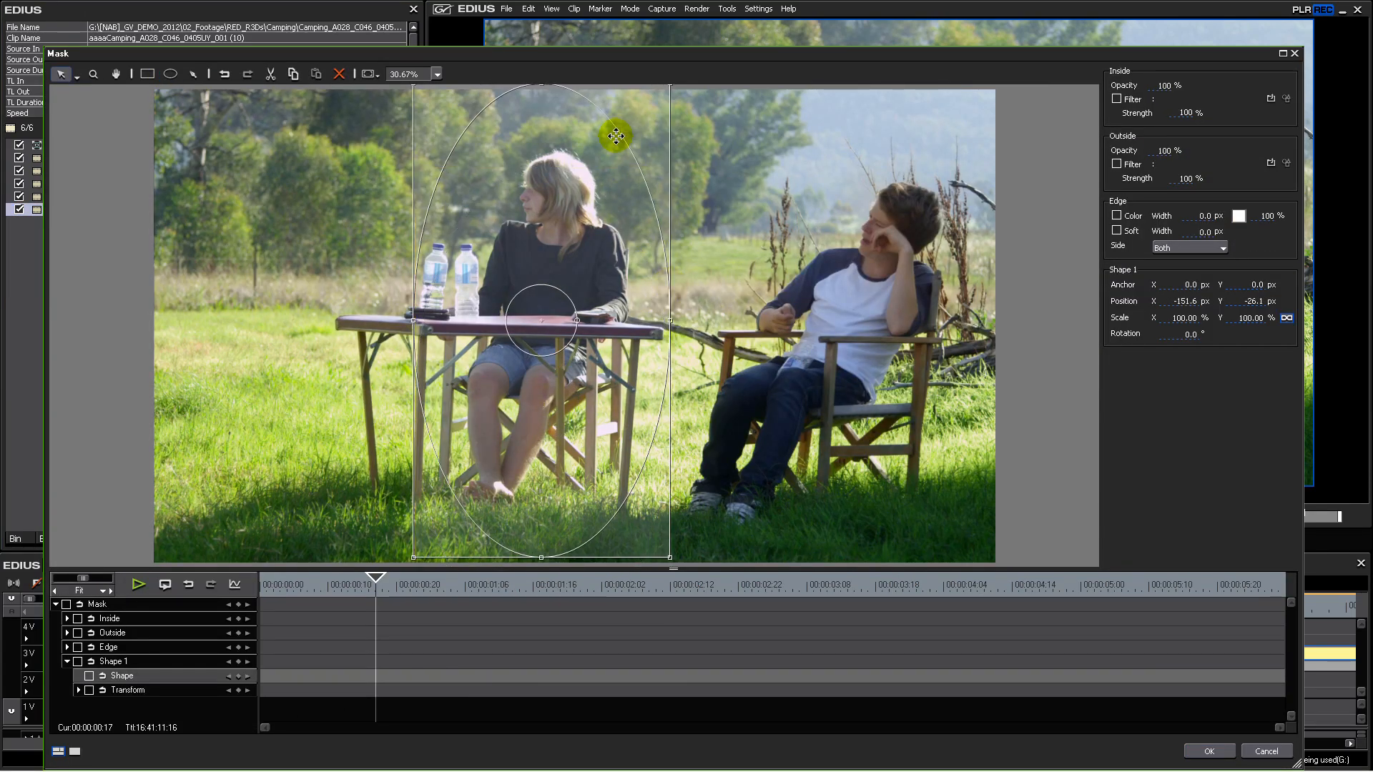
click(1285, 318)
drag(541, 557, 541, 509)
drag(577, 321, 576, 329)
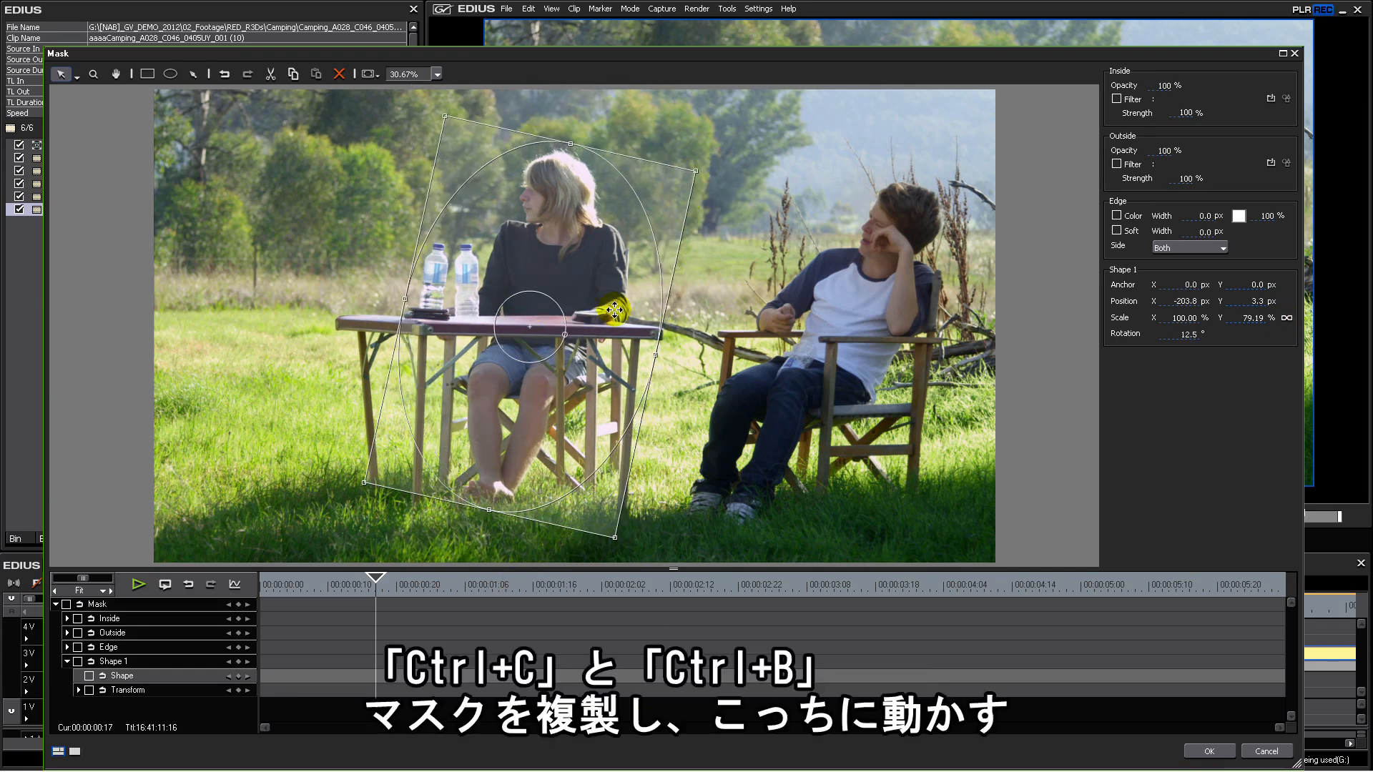
Step: Duplicate the ellipse, place the copy around the dark-haired person, and give the mask a soft edge 700 px wide
key(ctrl+c)
key(ctrl+b)
drag(555, 261, 880, 260)
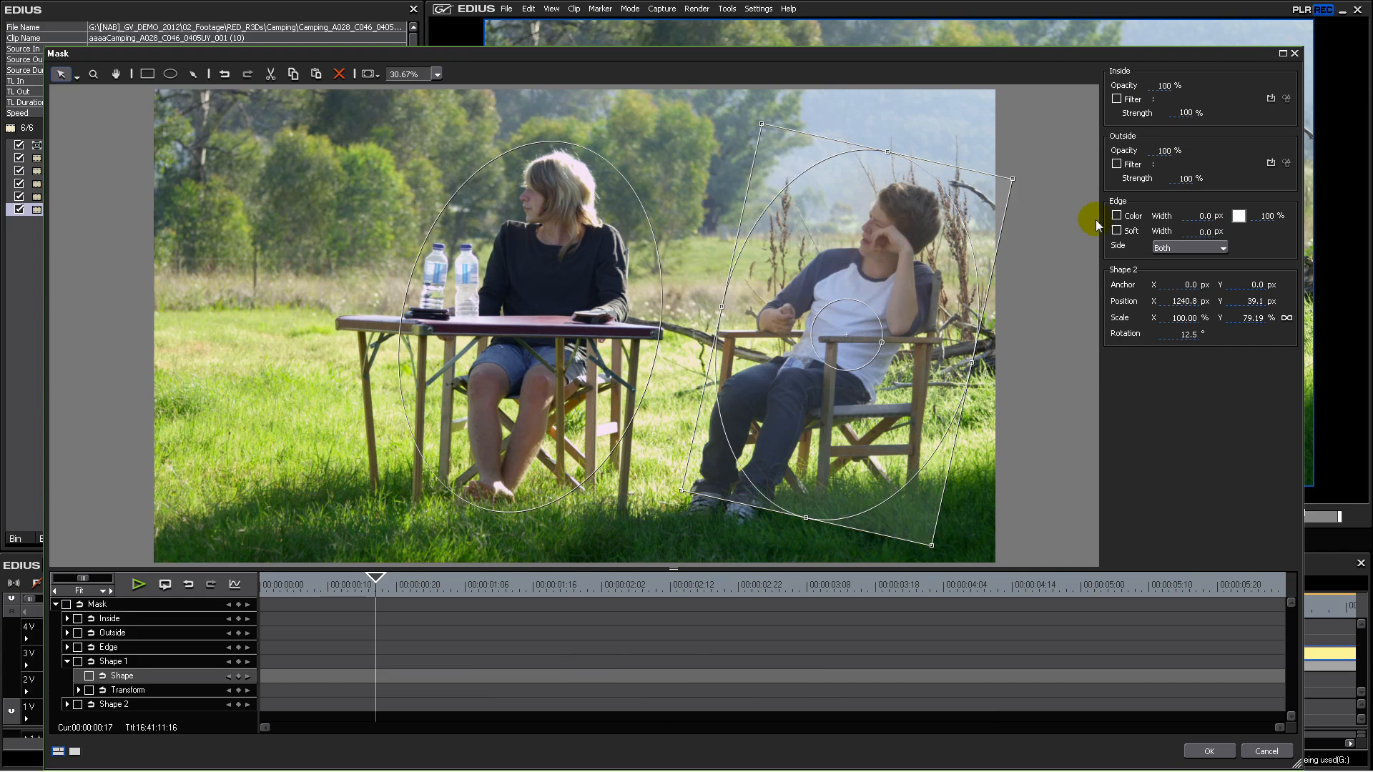
click(1196, 231)
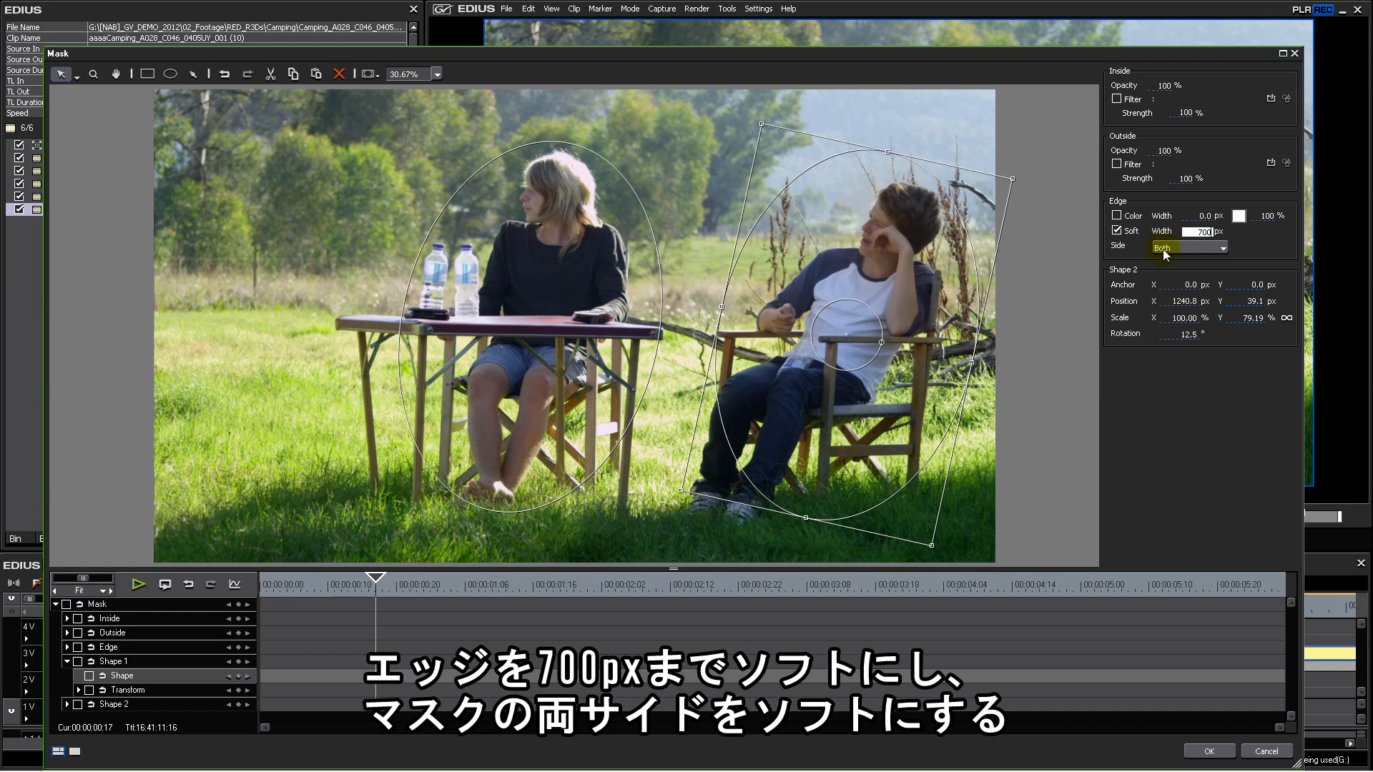
Step: Enable the mask's Inside filter and assign Sharpness to it
click(1118, 100)
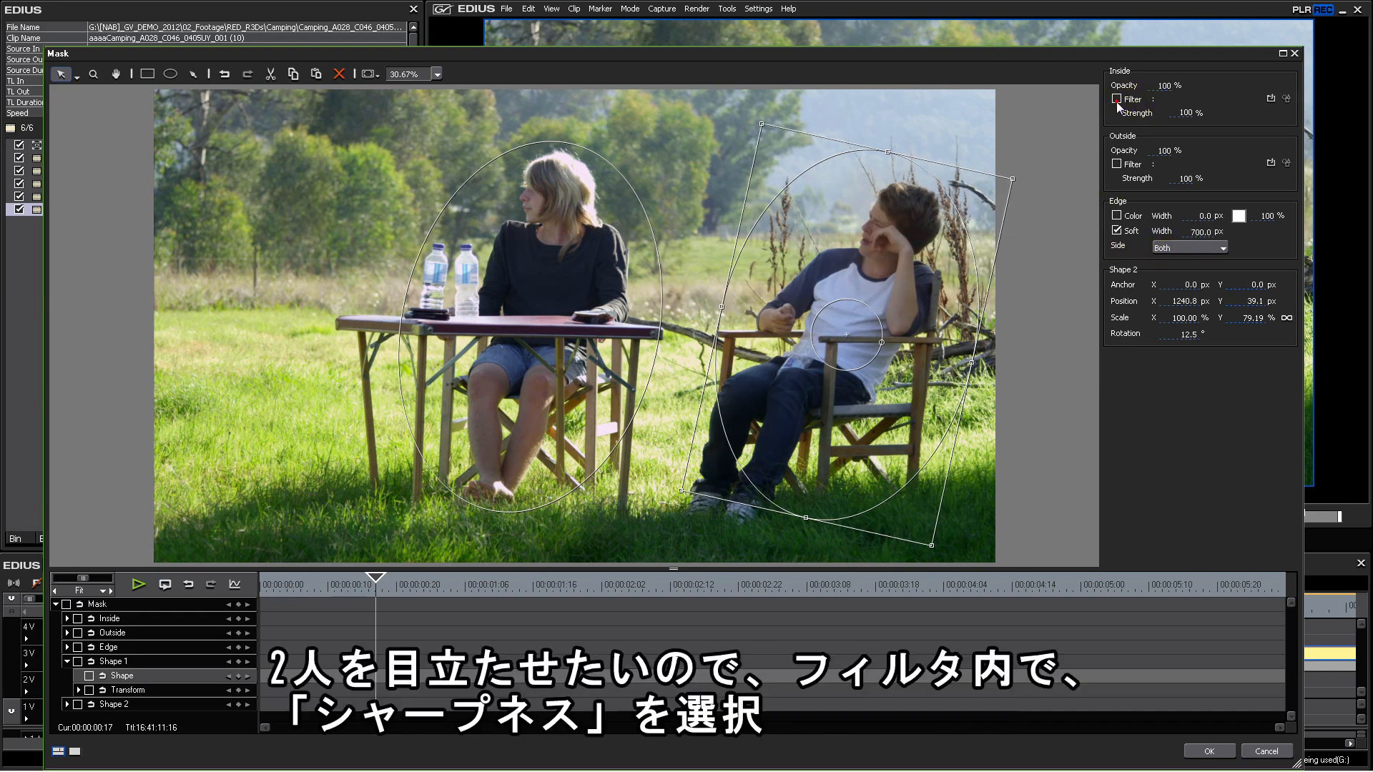
click(1271, 99)
click(874, 458)
click(884, 458)
drag(1061, 488, 1043, 591)
click(961, 618)
click(978, 648)
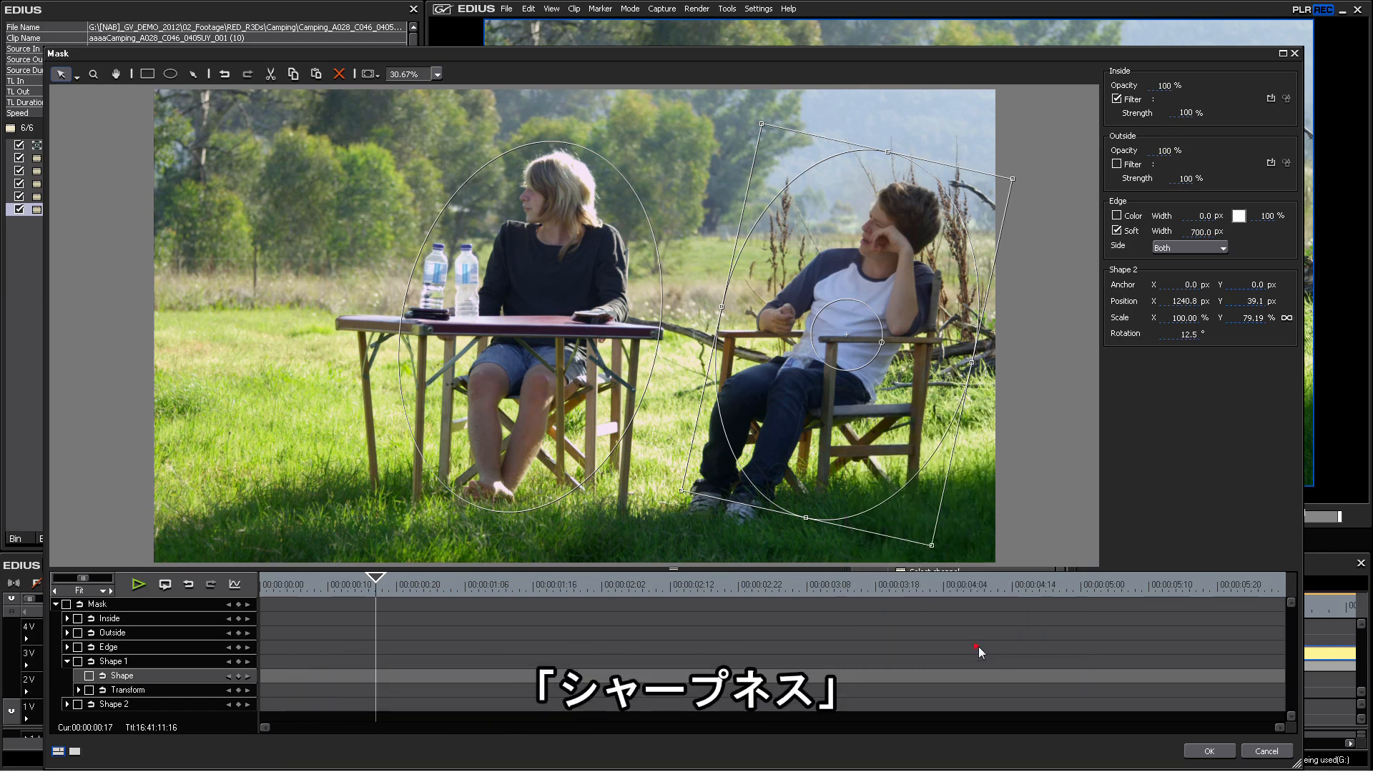
Step: Set the Inside filter's Sharp value to 33 and apply it
click(1285, 97)
drag(690, 331, 727, 341)
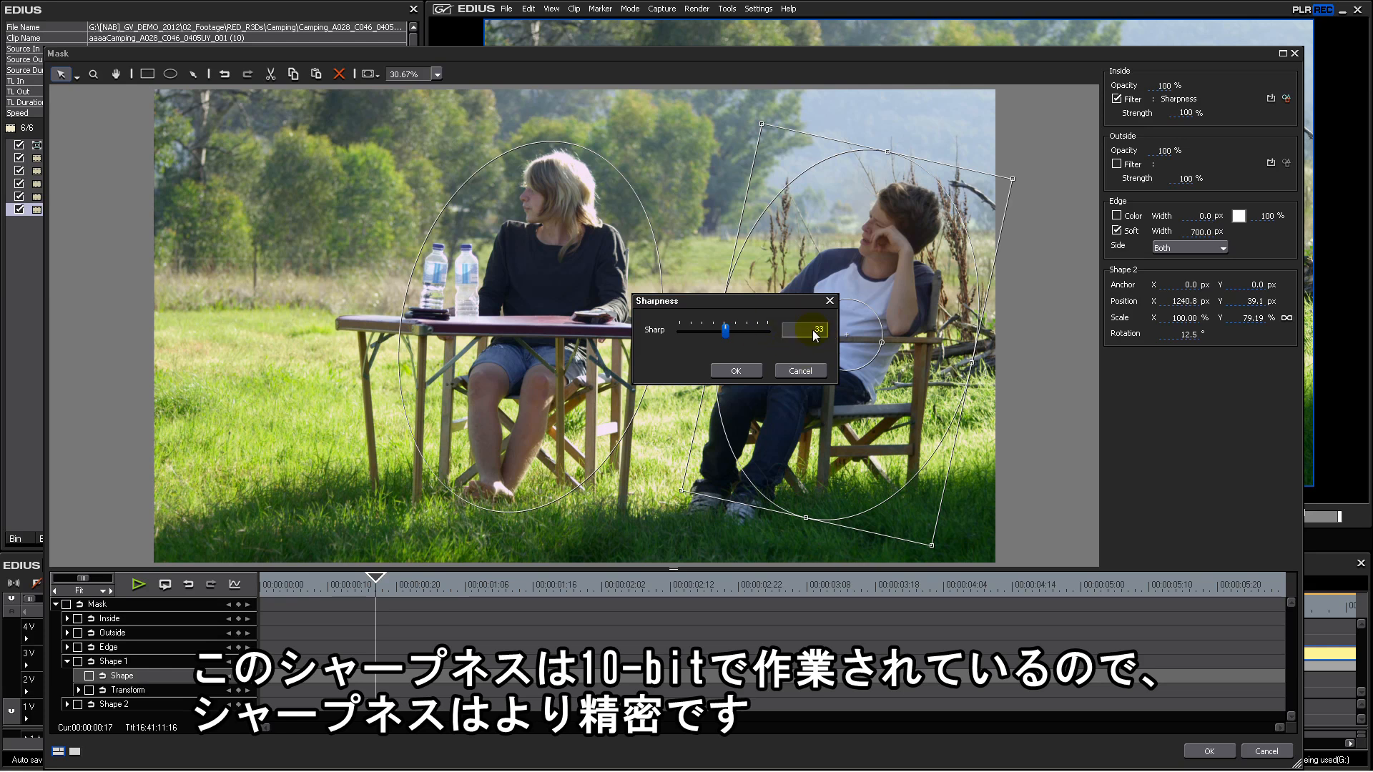
click(743, 371)
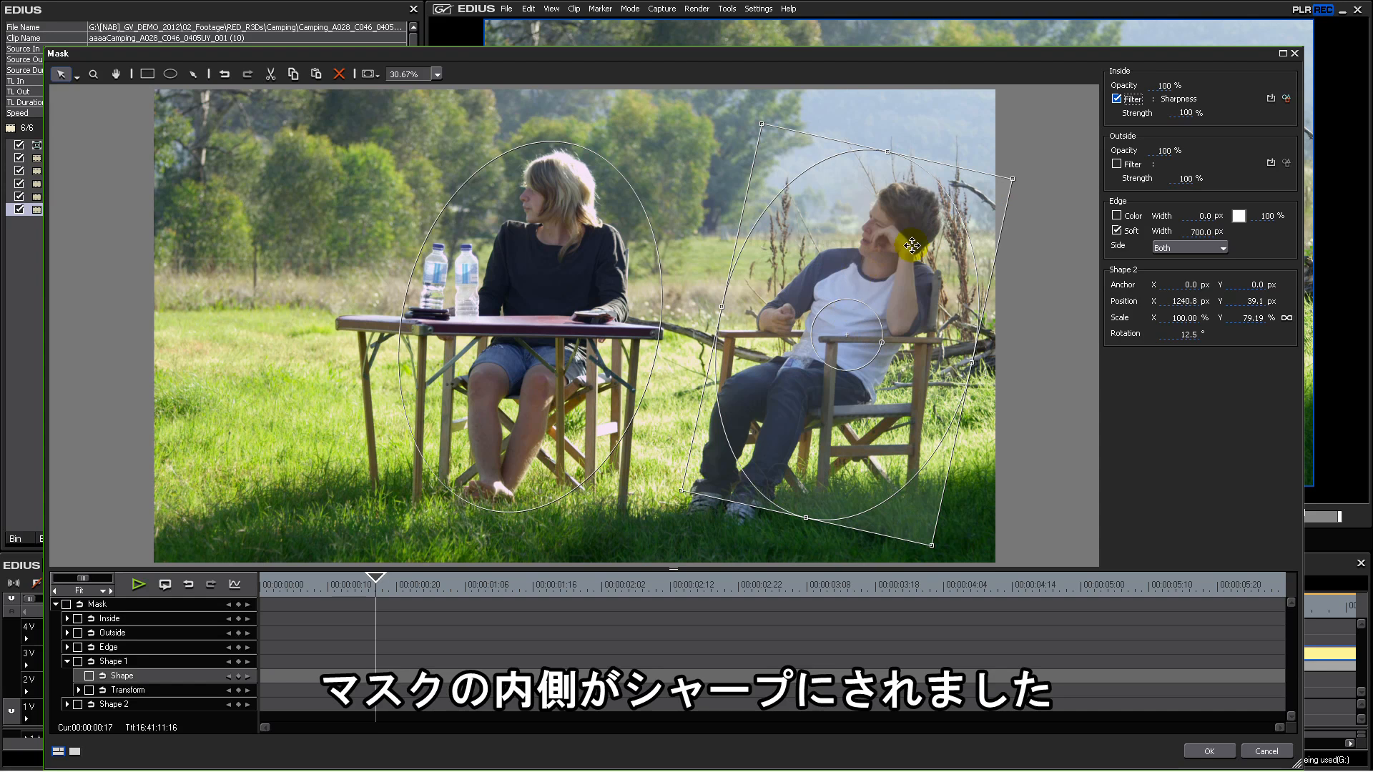
Step: Enable the mask's Outside filter and assign YUV Curve to it
click(1116, 164)
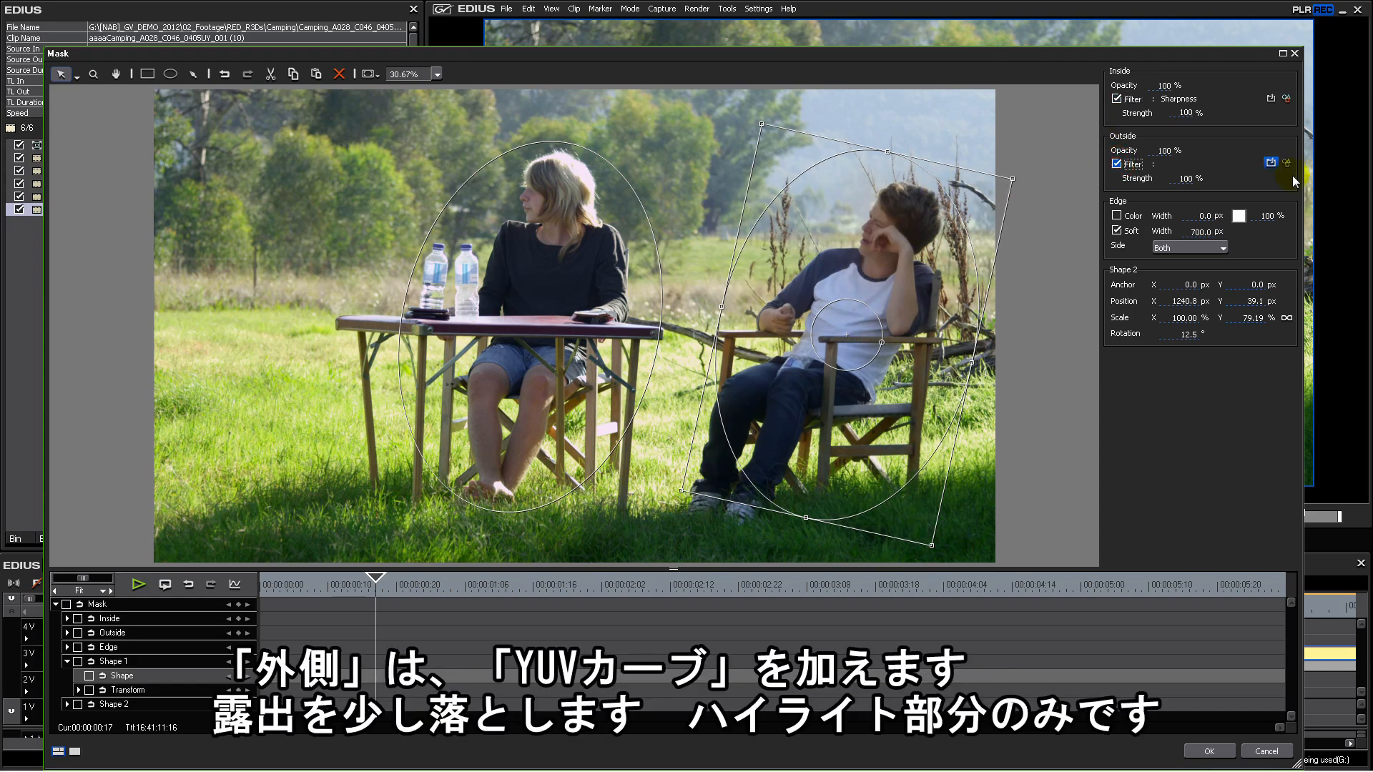
click(1270, 164)
click(873, 458)
click(888, 458)
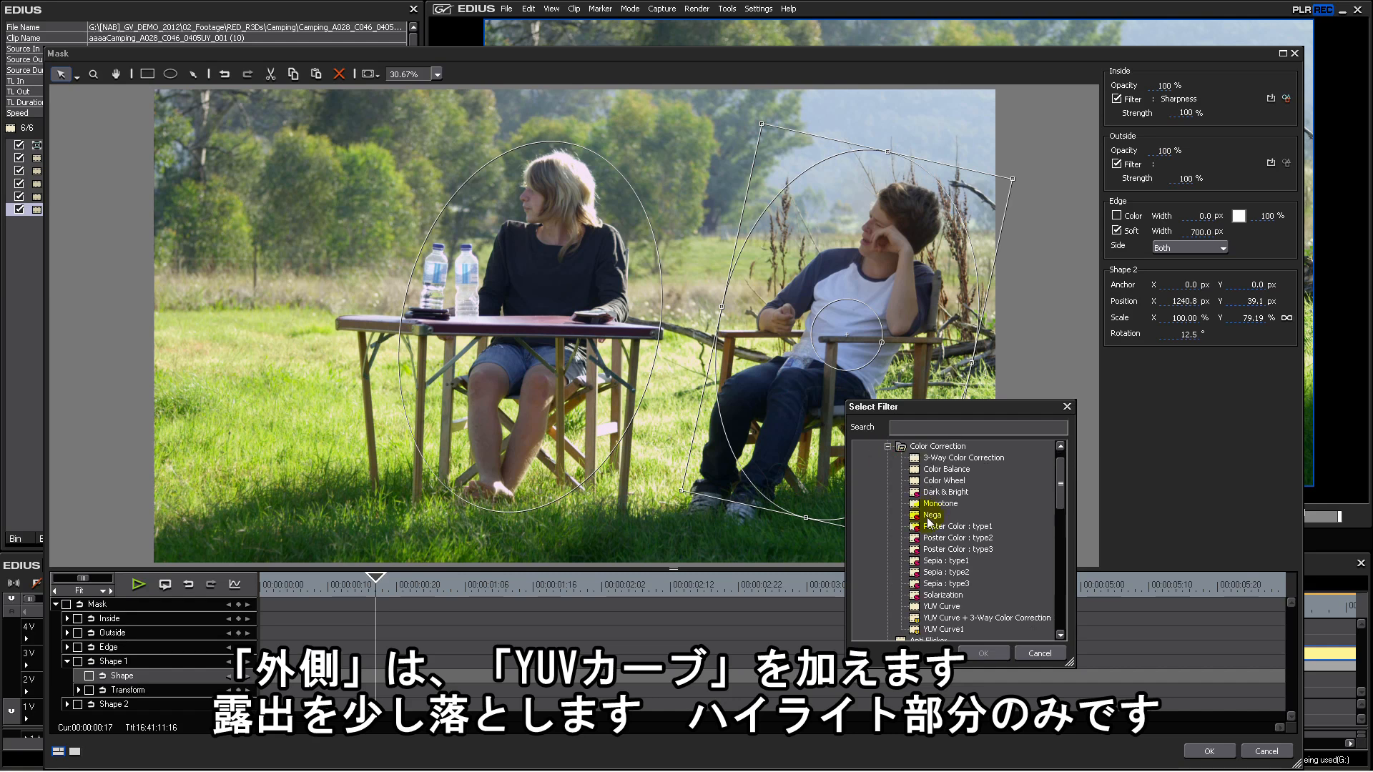
click(929, 608)
click(983, 652)
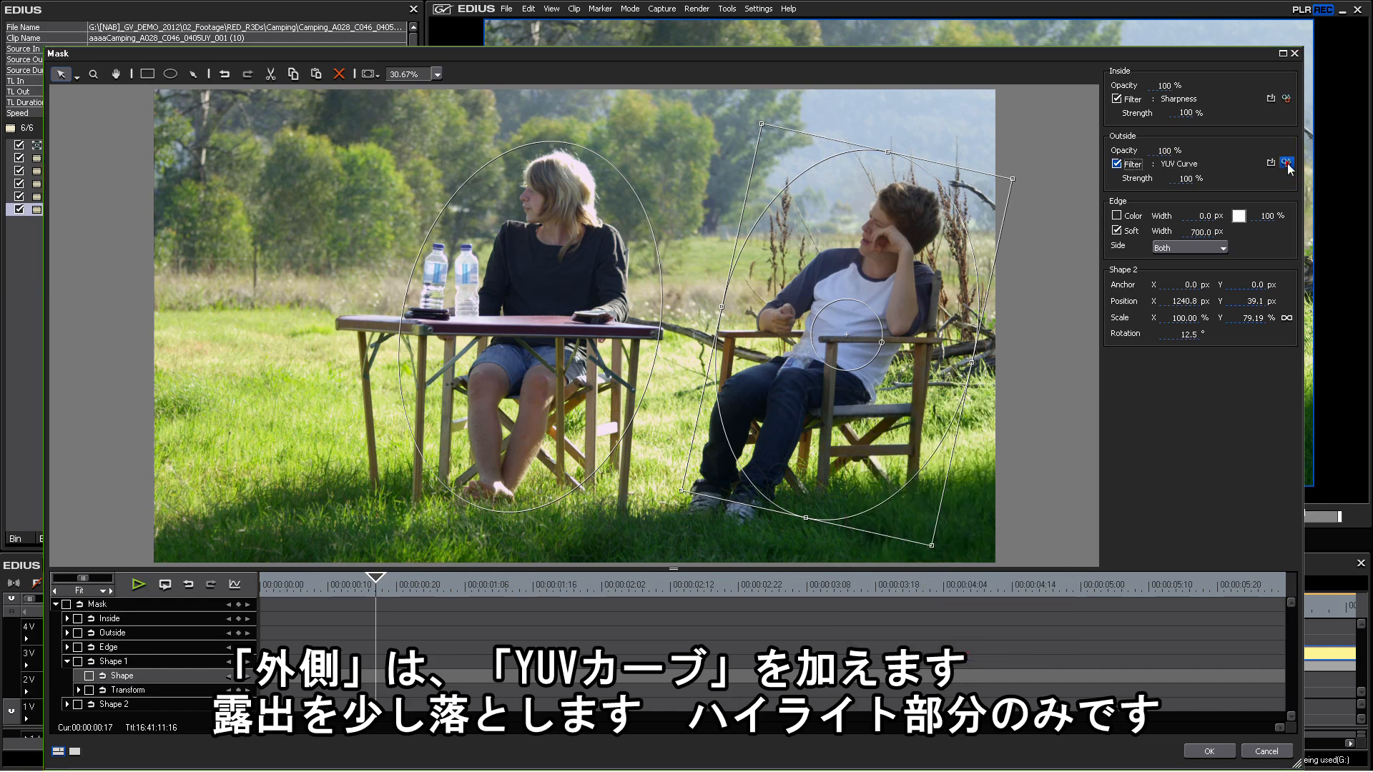
Step: Lower the Y curve of the Outside YUV Curve filter with two control points to darken the surroundings, and apply the mask
click(1286, 163)
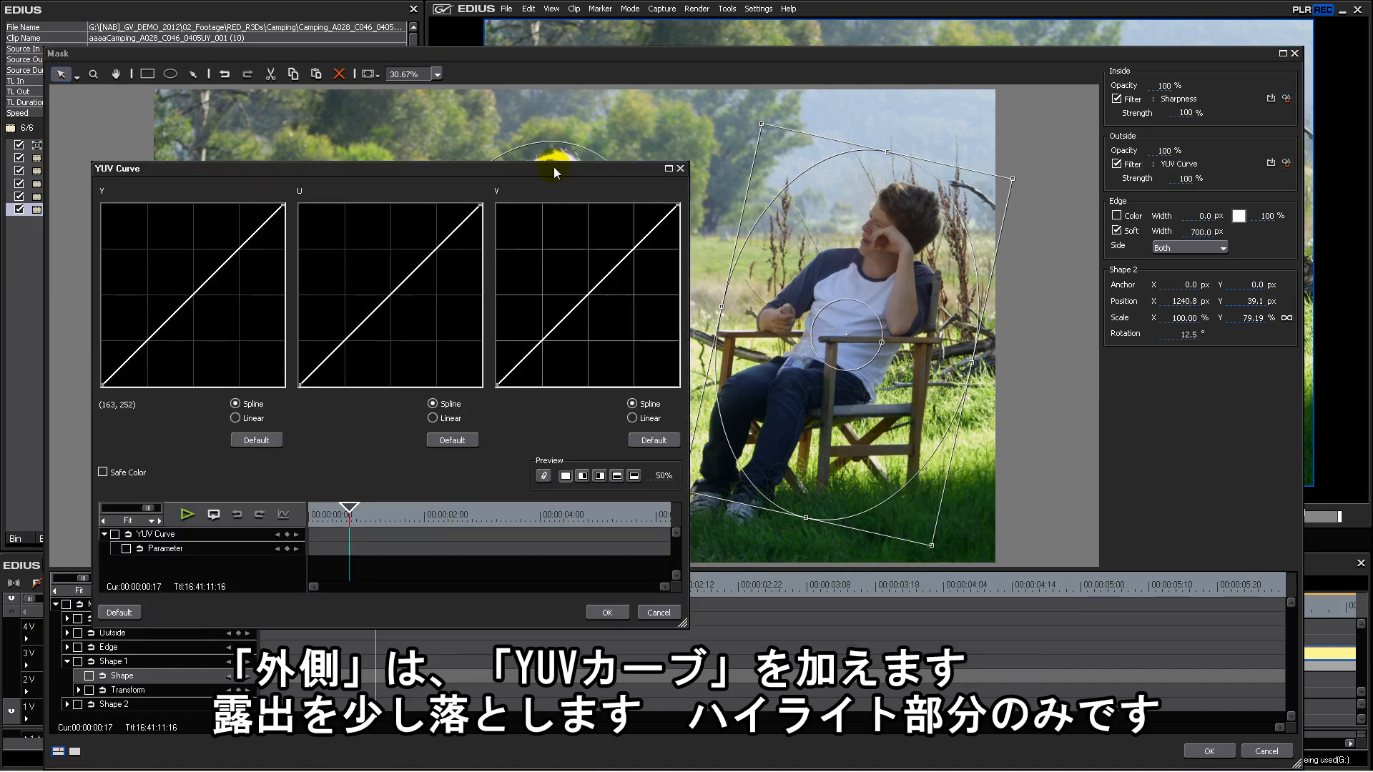
drag(554, 167, 1092, 464)
drag(770, 574, 809, 559)
drag(751, 628, 728, 633)
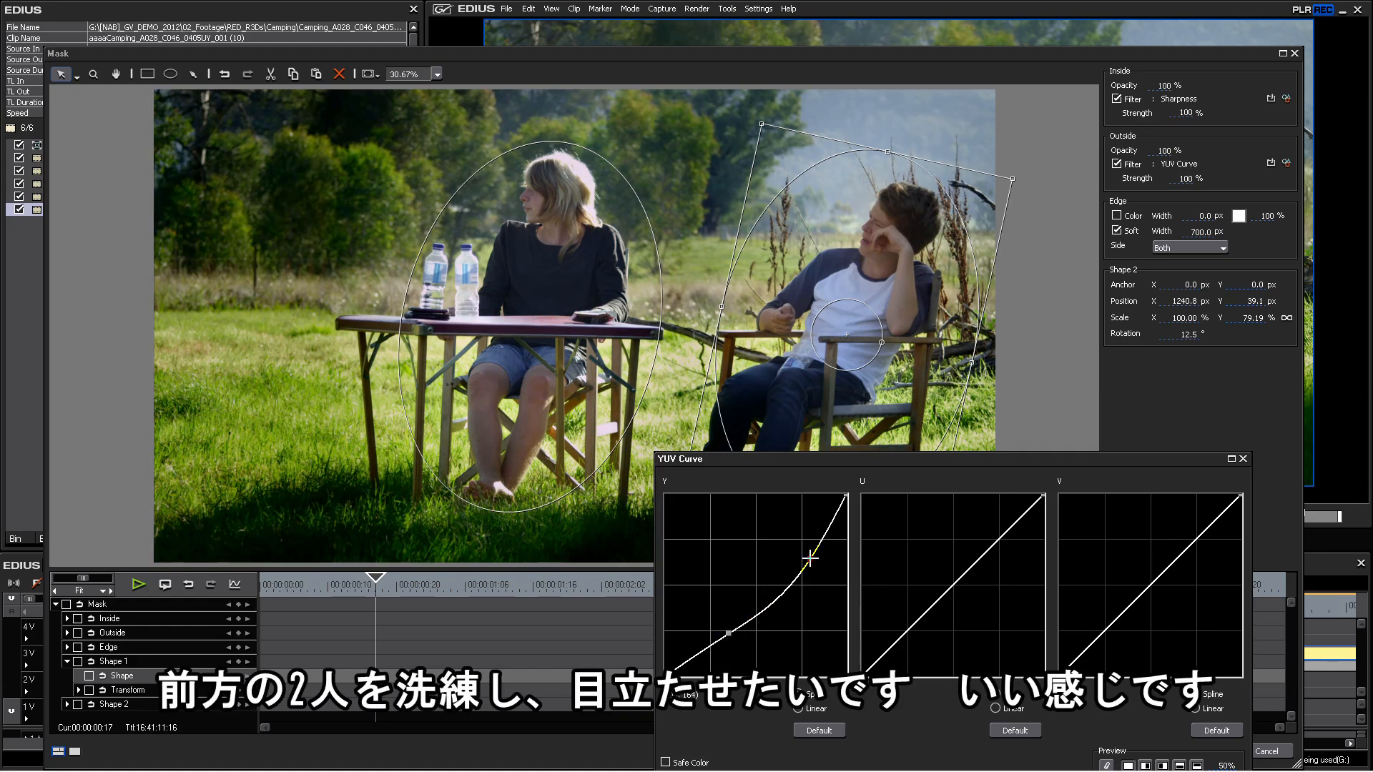
drag(804, 557, 806, 558)
drag(729, 633, 735, 637)
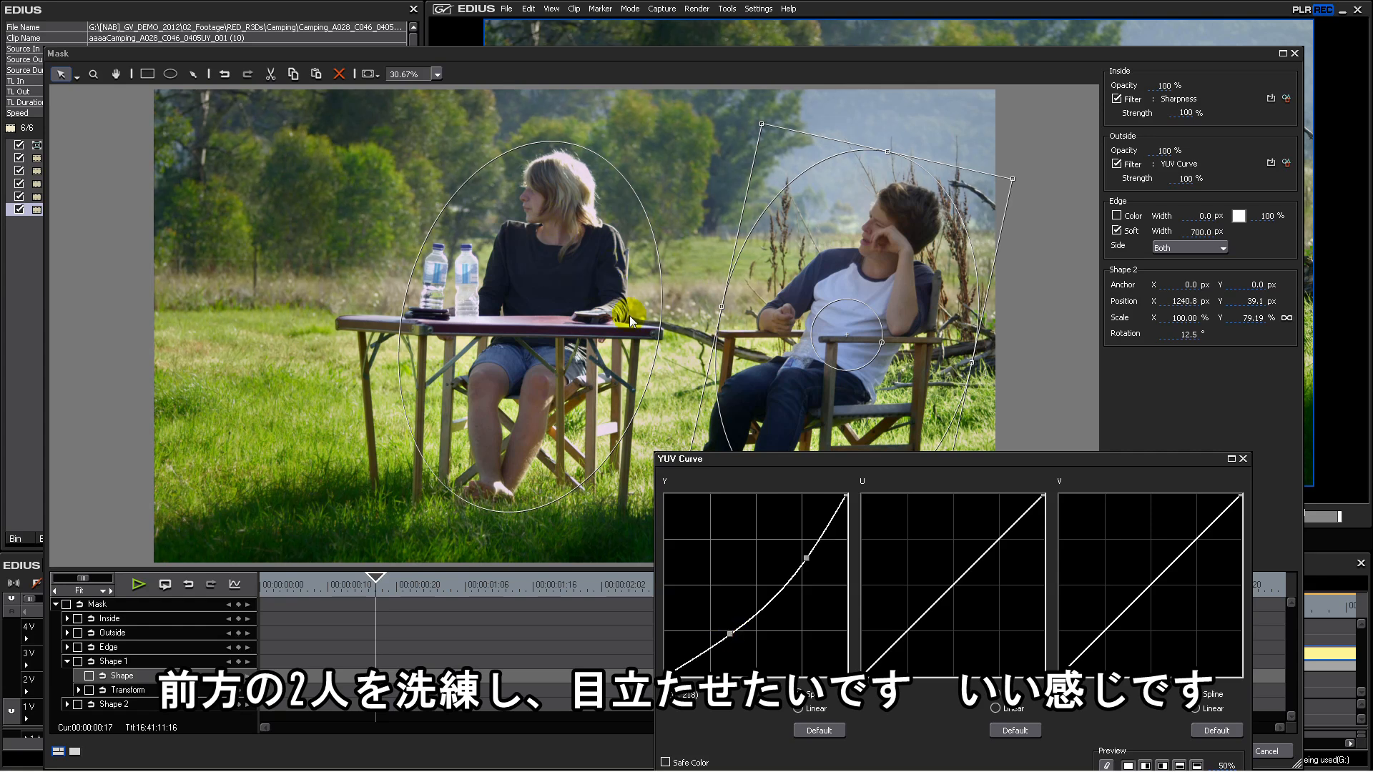
drag(1093, 456, 963, 187)
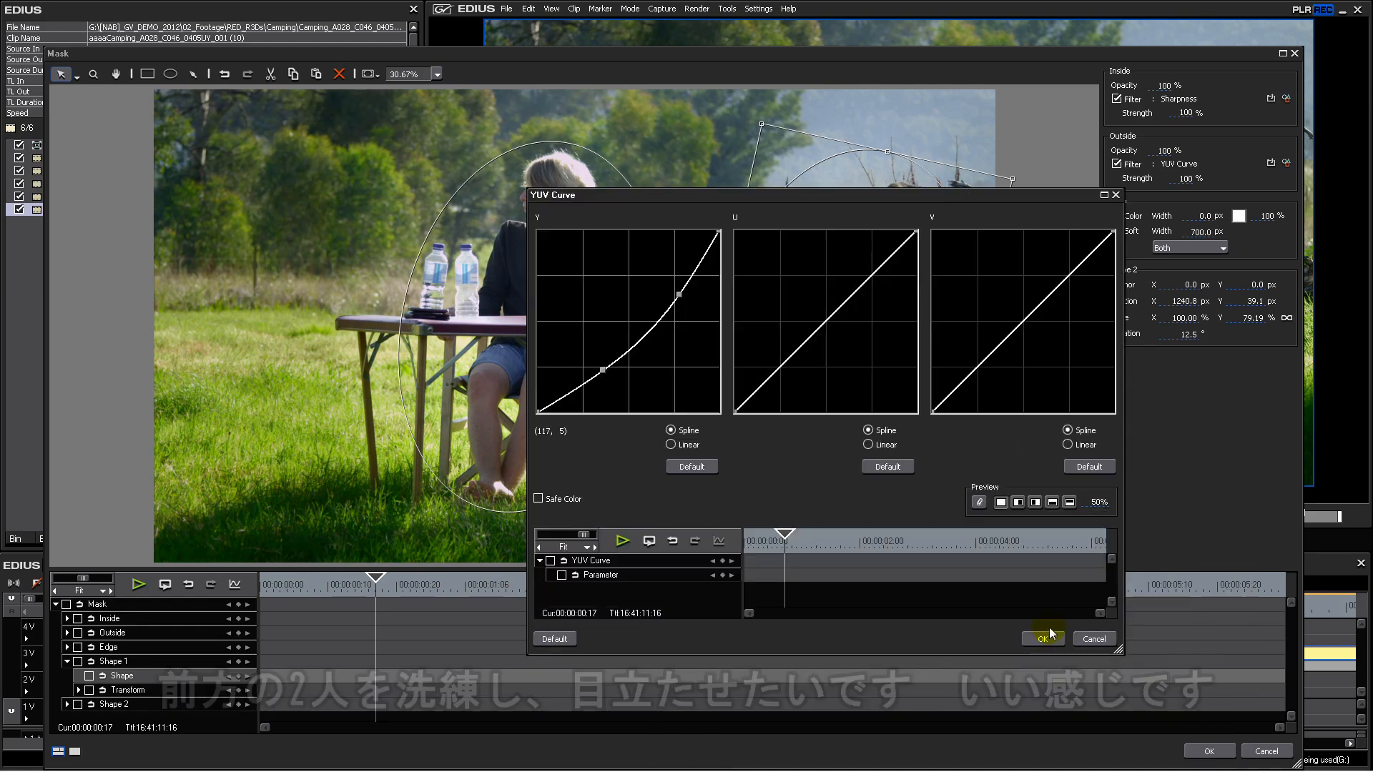
click(1048, 639)
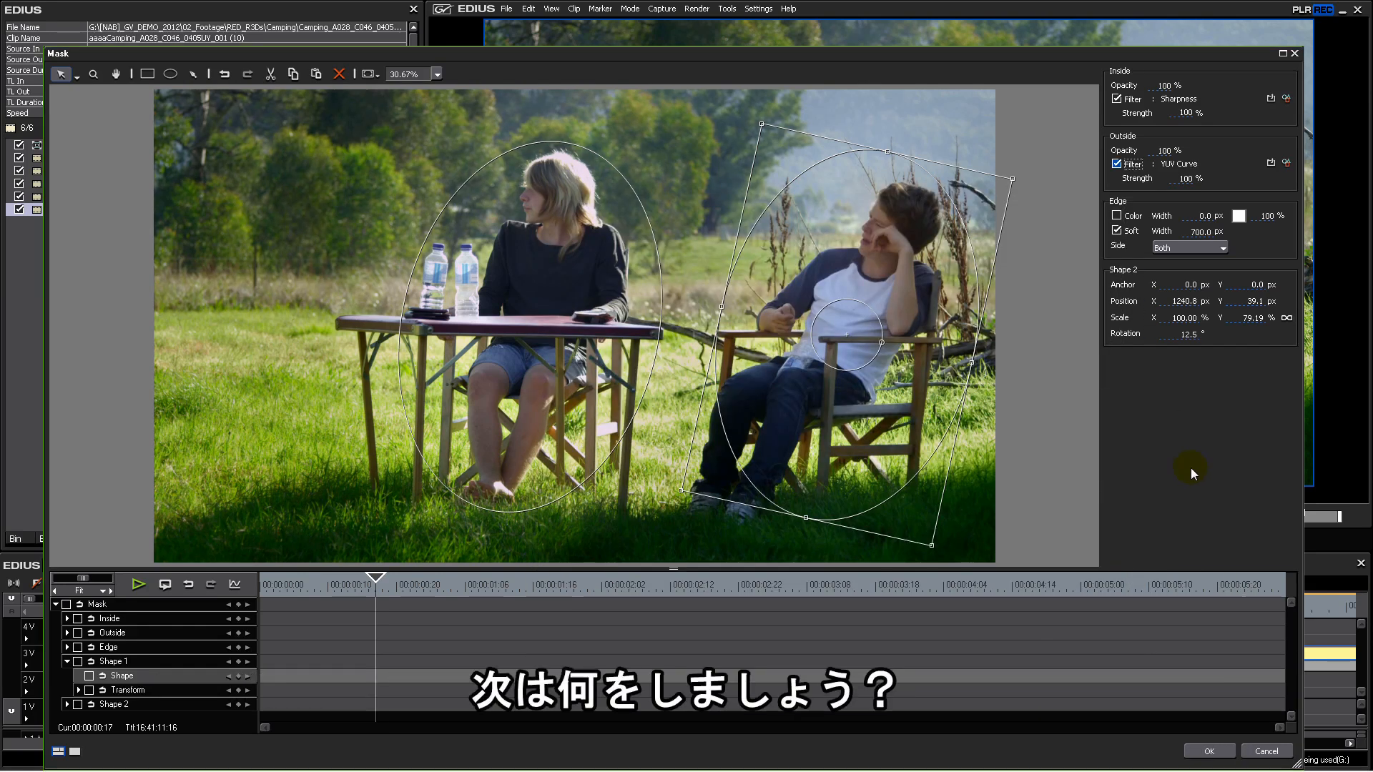
click(1203, 754)
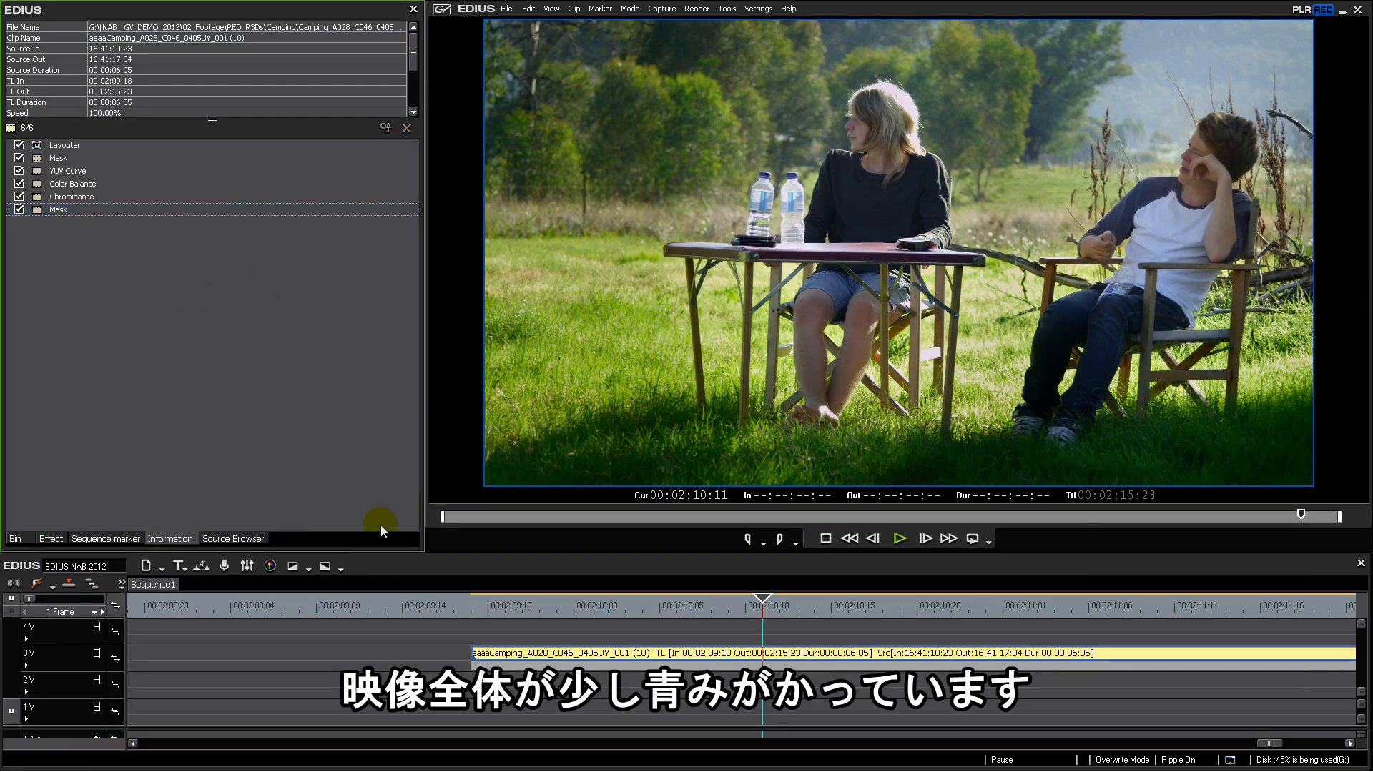
Step: Add 3-Way Color Correction to the Camping clip and warm its Gray Balance to Cb -1.3 and Cr 6.2
click(50, 540)
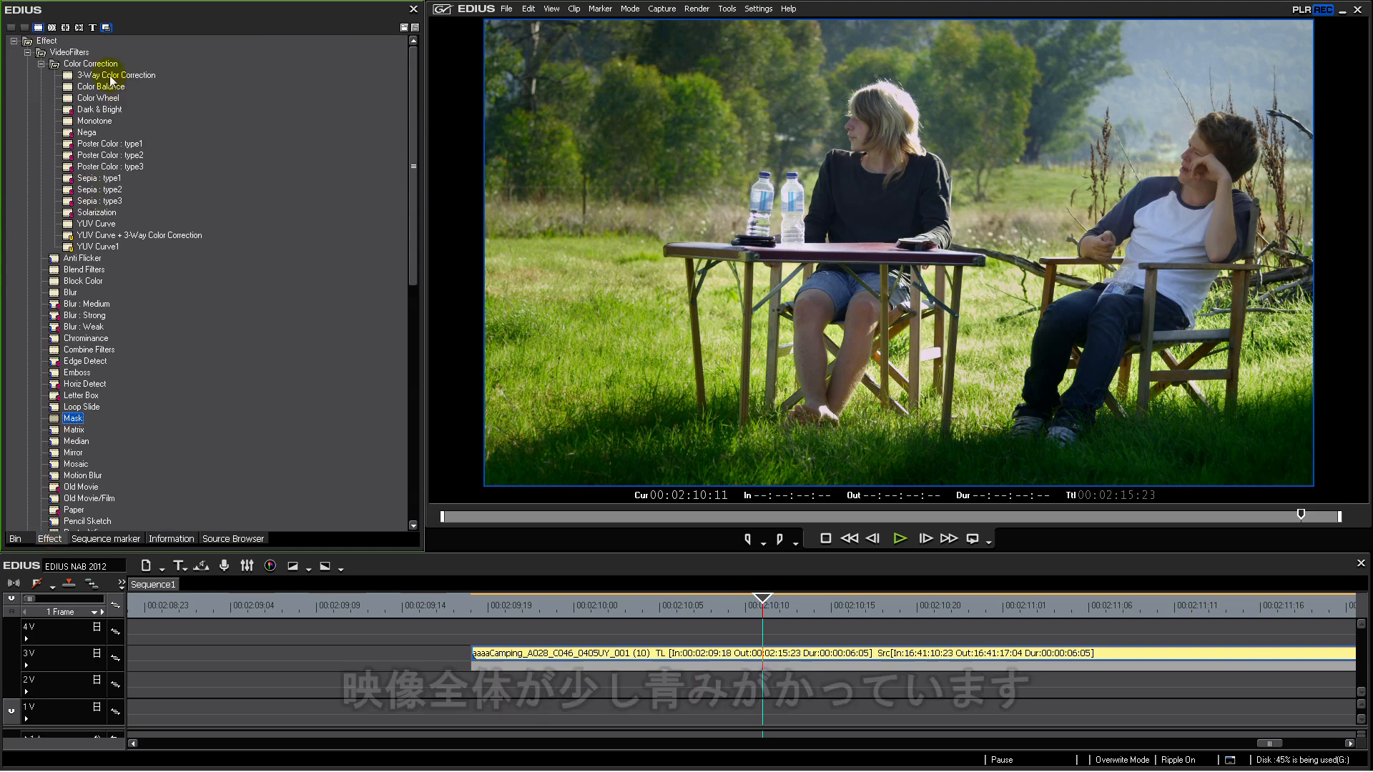
drag(114, 75, 730, 657)
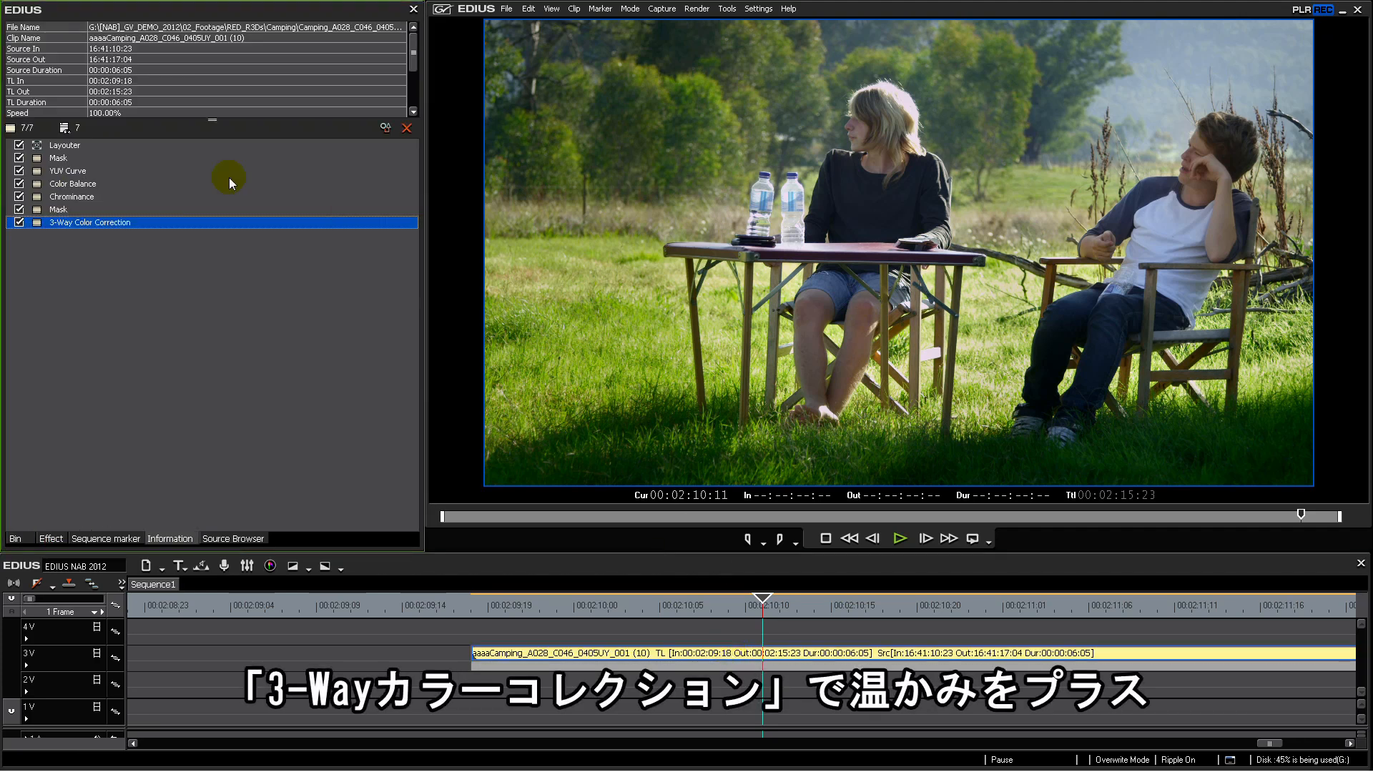
double_click(84, 226)
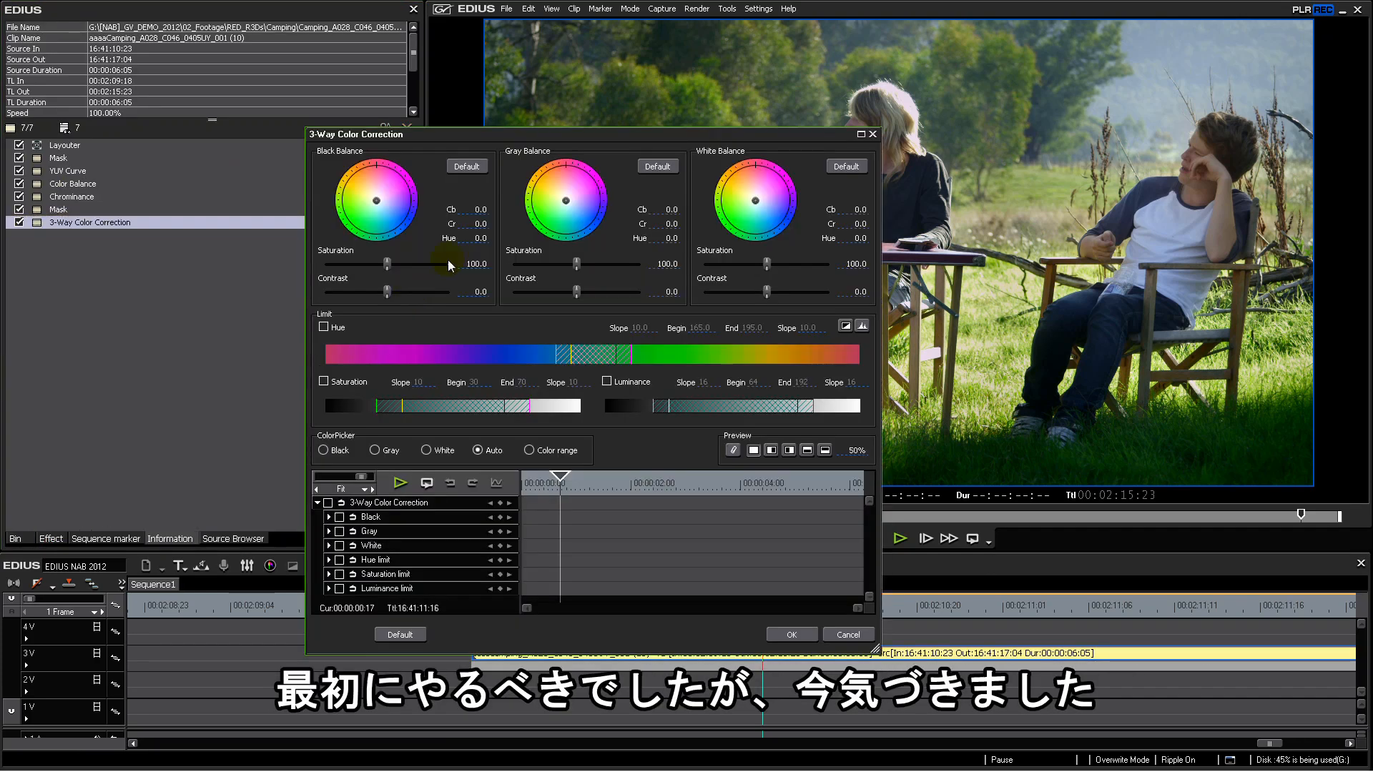
drag(611, 135, 342, 225)
click(298, 291)
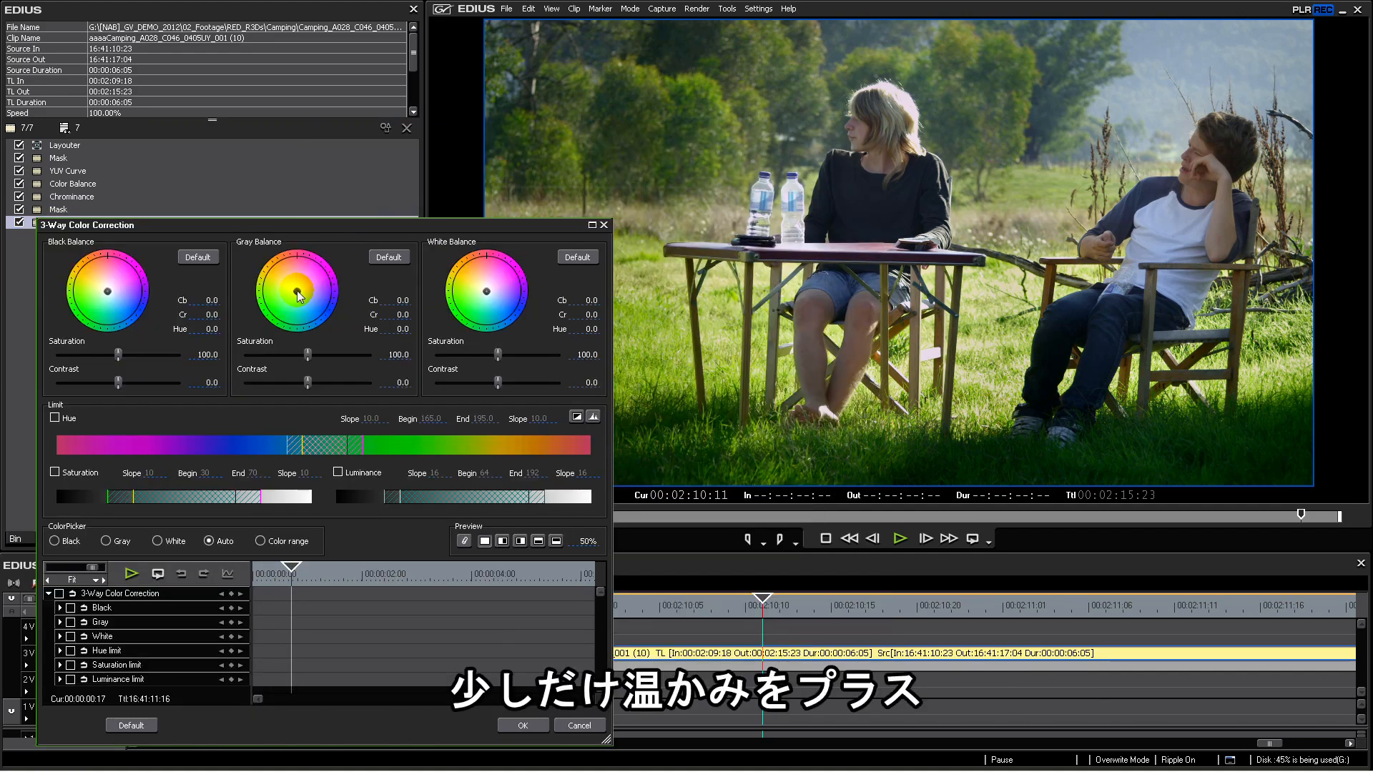
drag(297, 290, 298, 292)
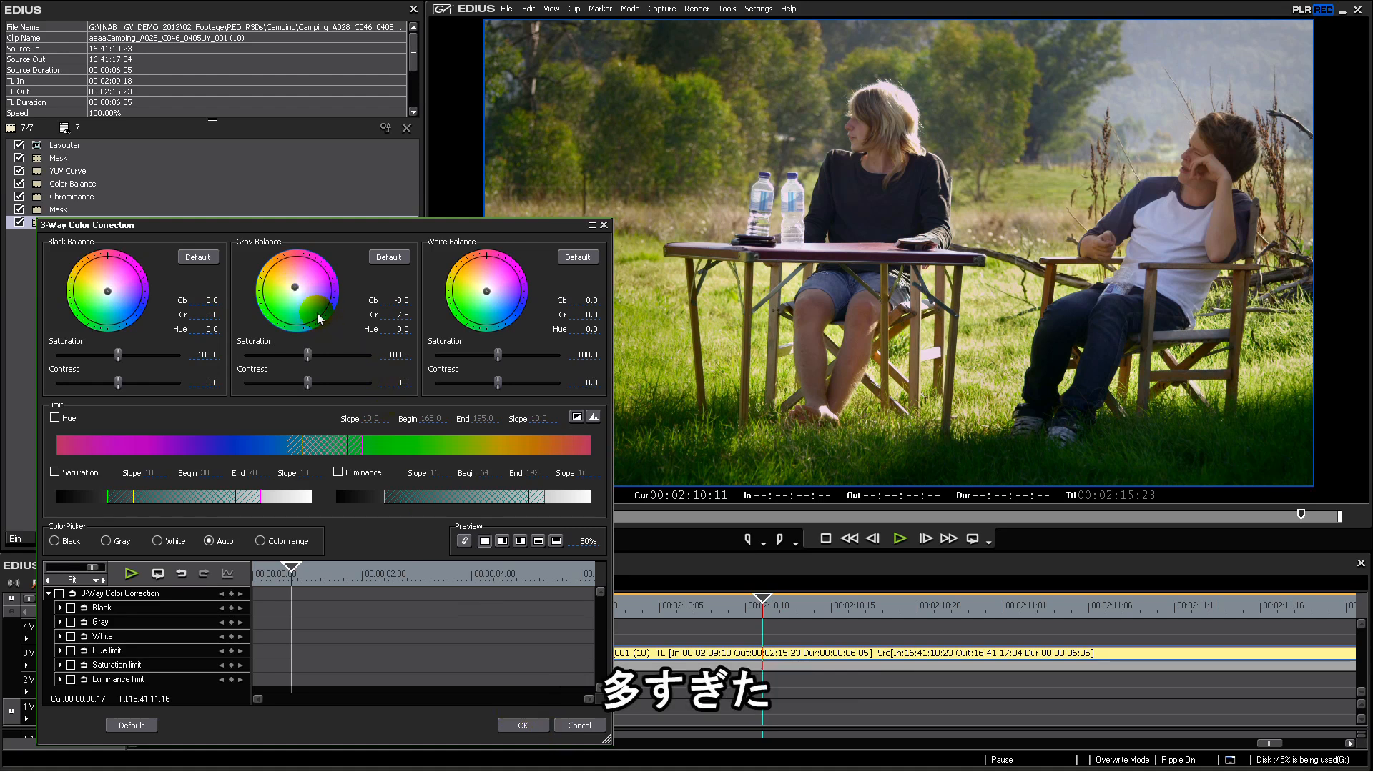
drag(294, 287, 296, 288)
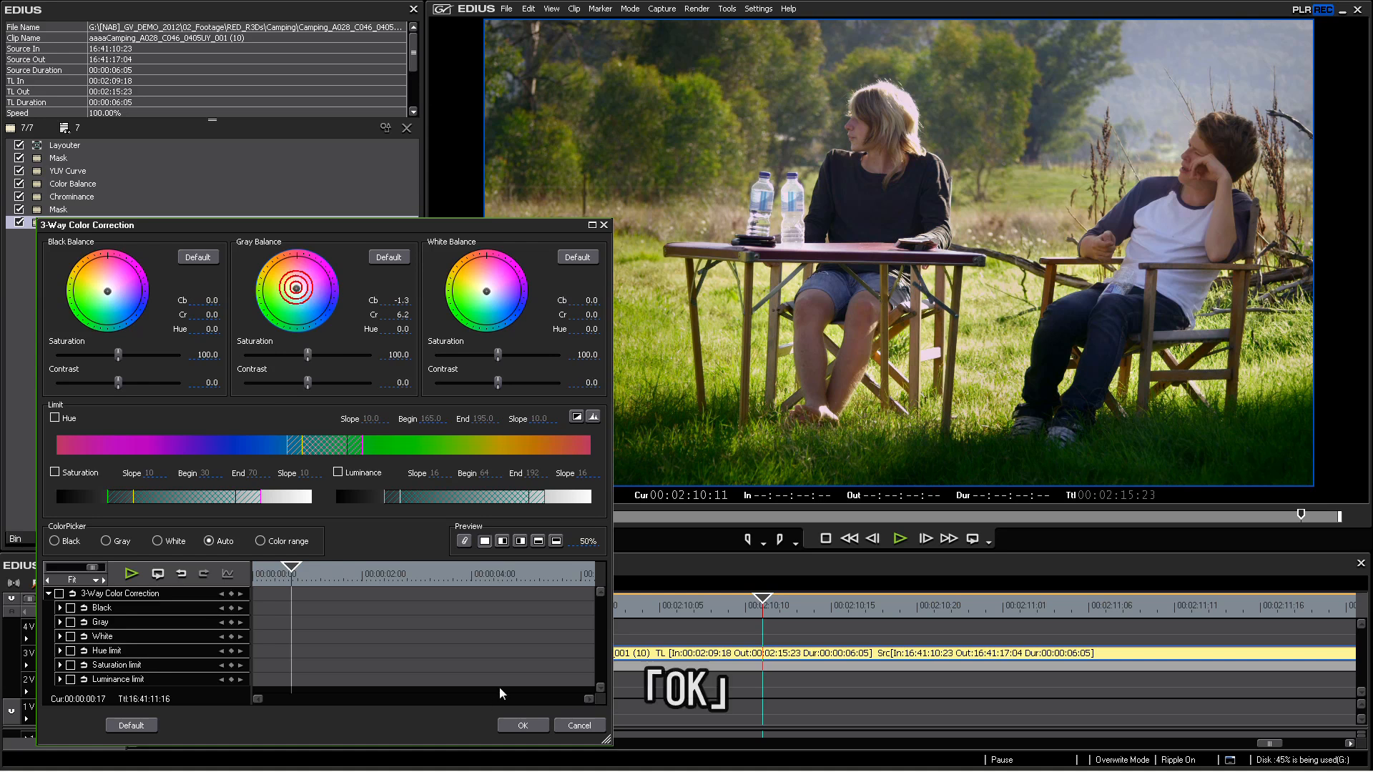
click(517, 726)
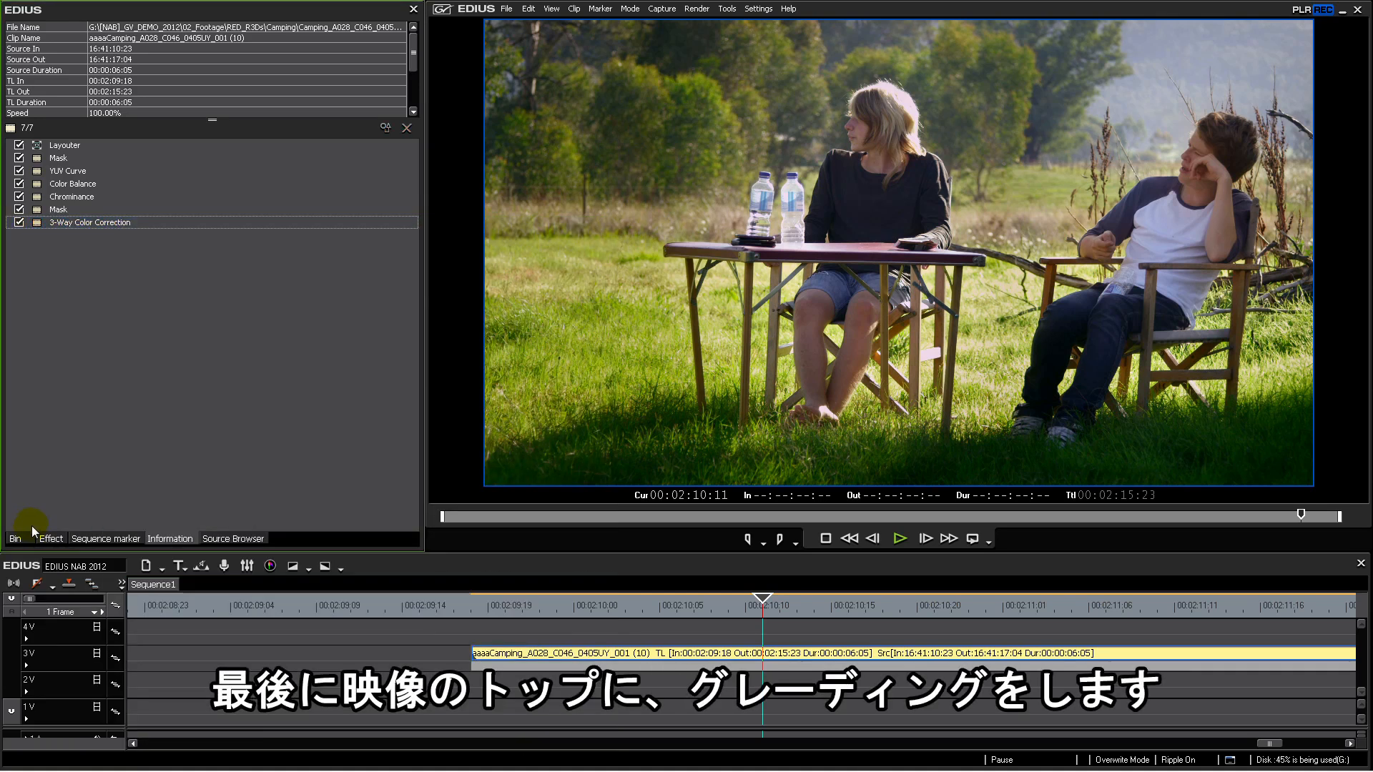
Step: Add another Mask filter to the end of the Camping clip's filter stack and open its settings
click(57, 539)
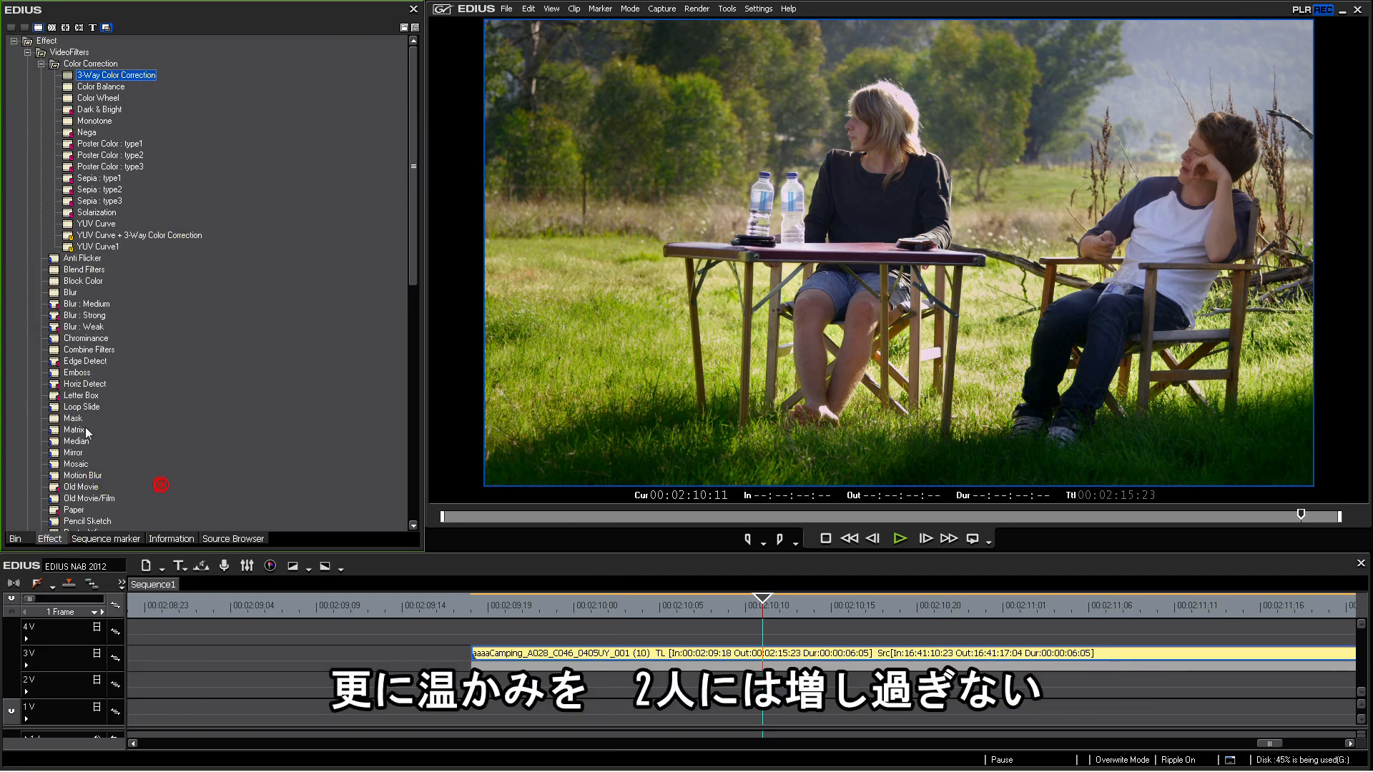
drag(632, 609, 653, 653)
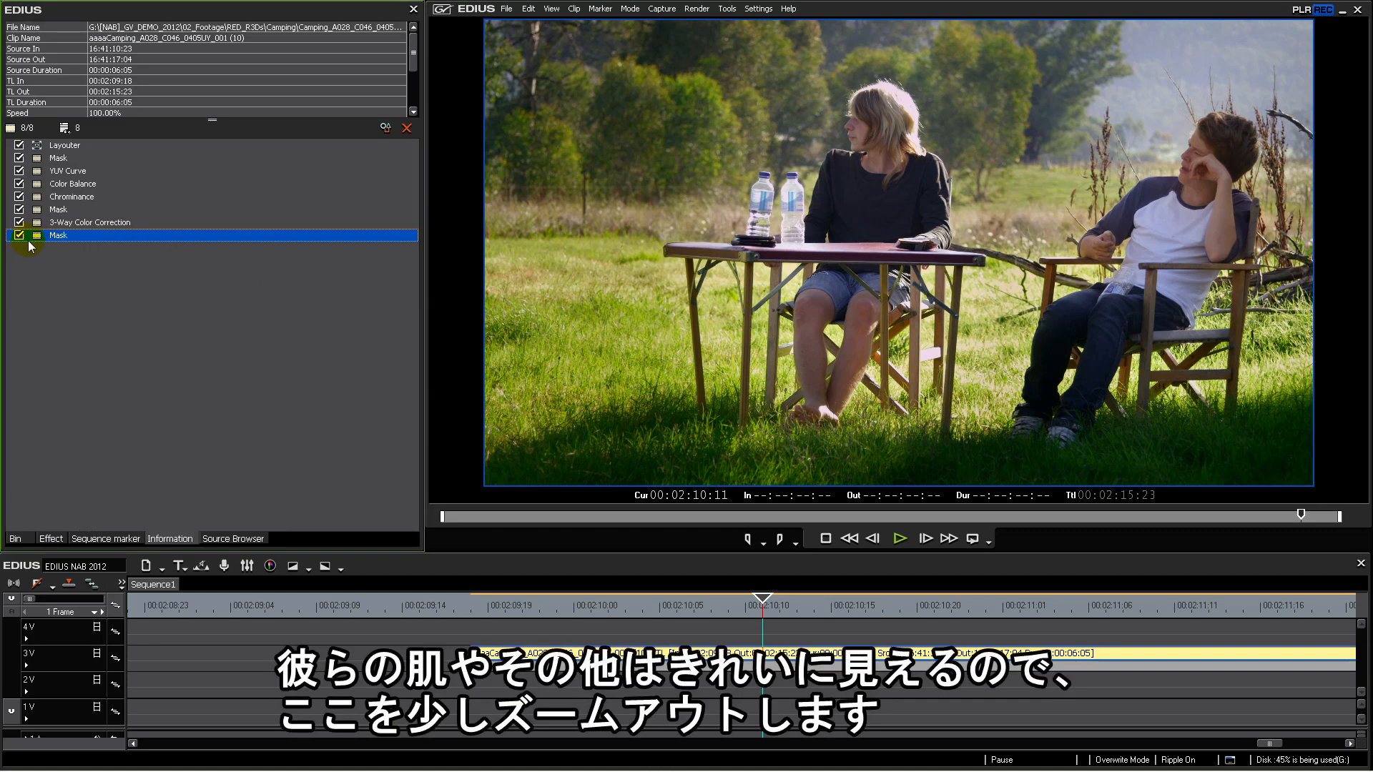
double_click(51, 233)
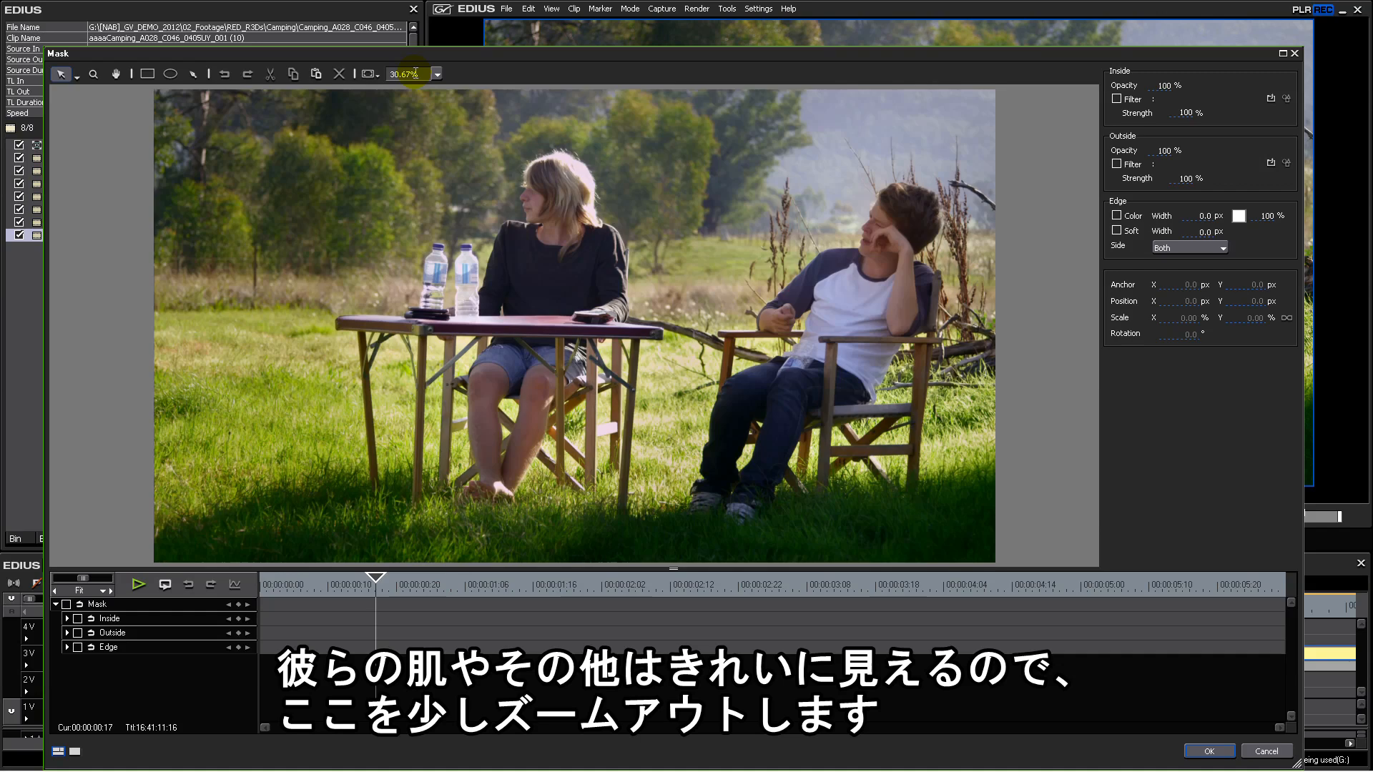
Step: Draw a large closed freeform mask over the background, extending beyond the frame and following the outlines above both people
click(409, 74)
text(15)
key(Tab)
click(190, 73)
click(161, 127)
click(1003, 138)
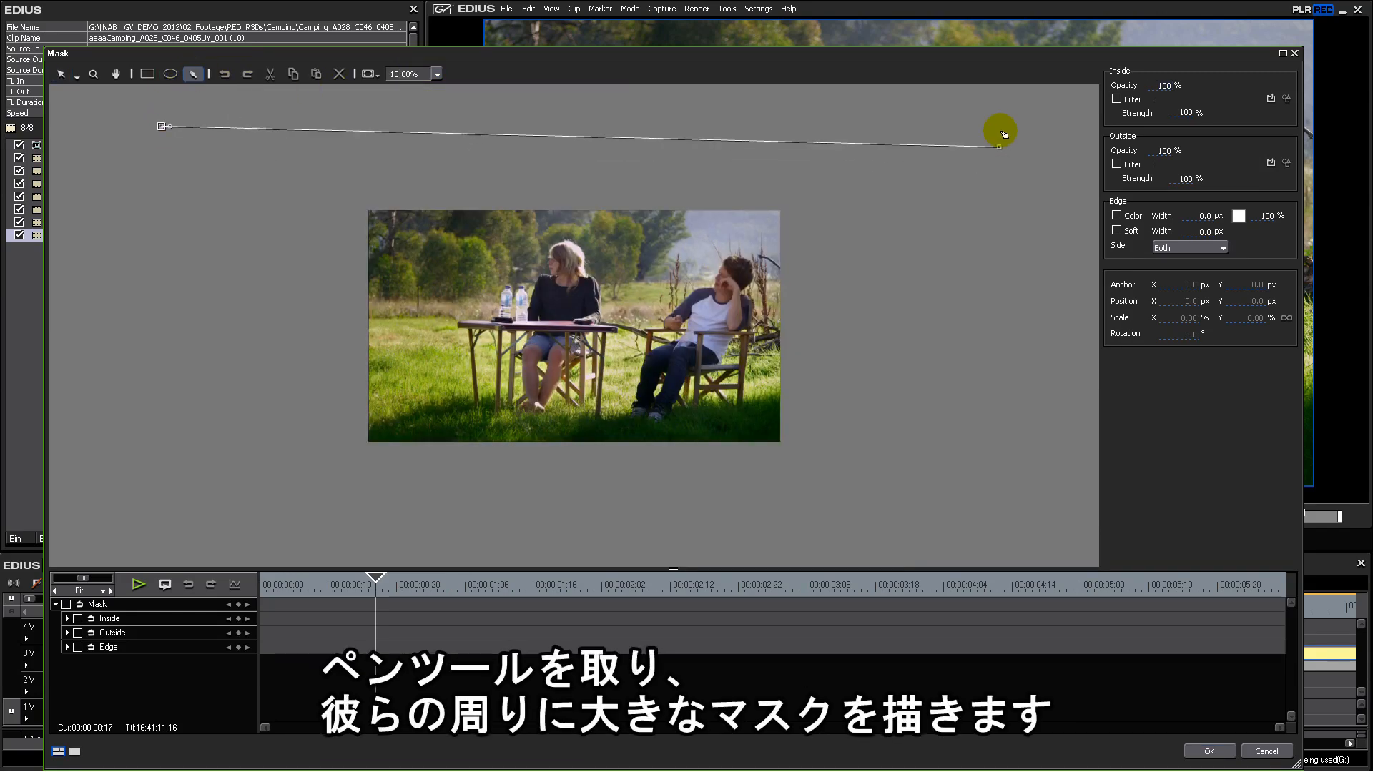
click(907, 373)
click(813, 342)
click(775, 287)
click(655, 289)
click(609, 311)
click(578, 228)
click(545, 236)
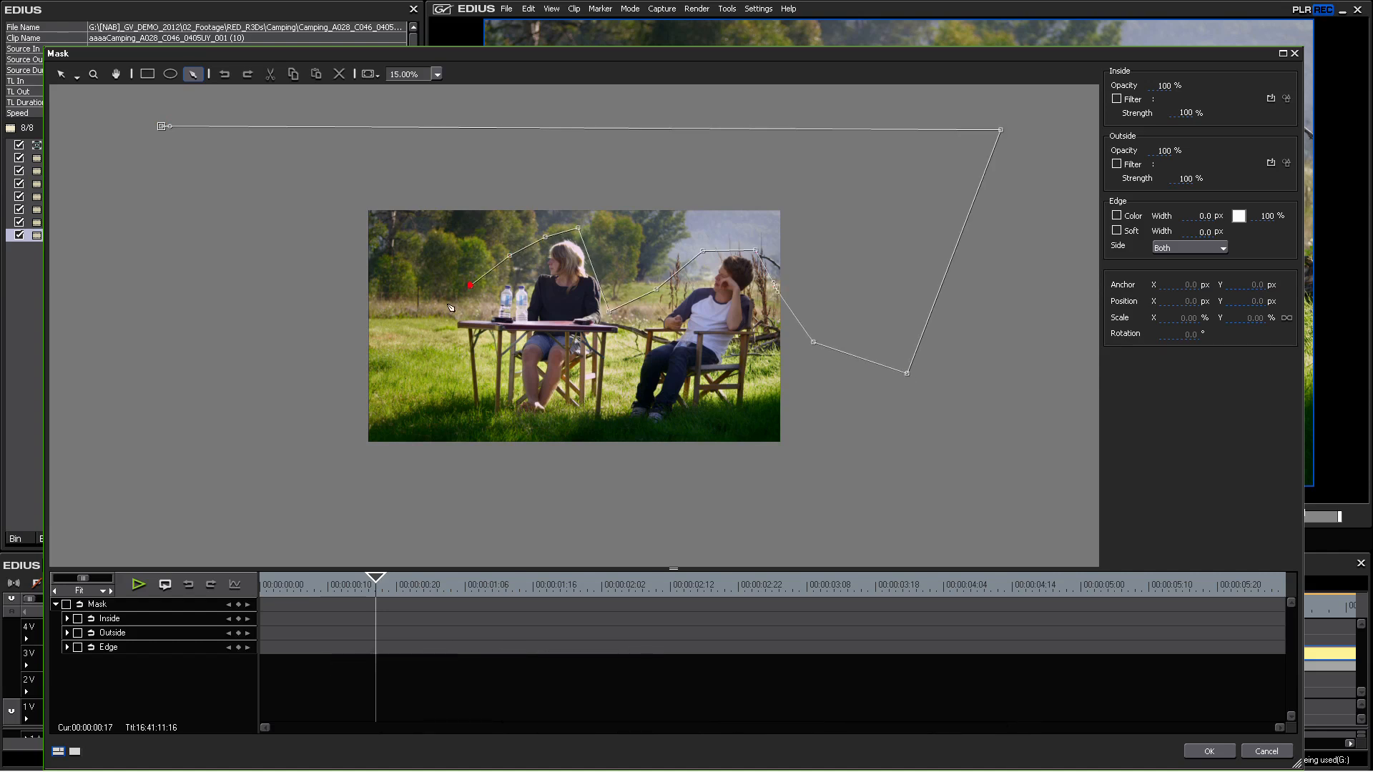
click(155, 392)
click(162, 128)
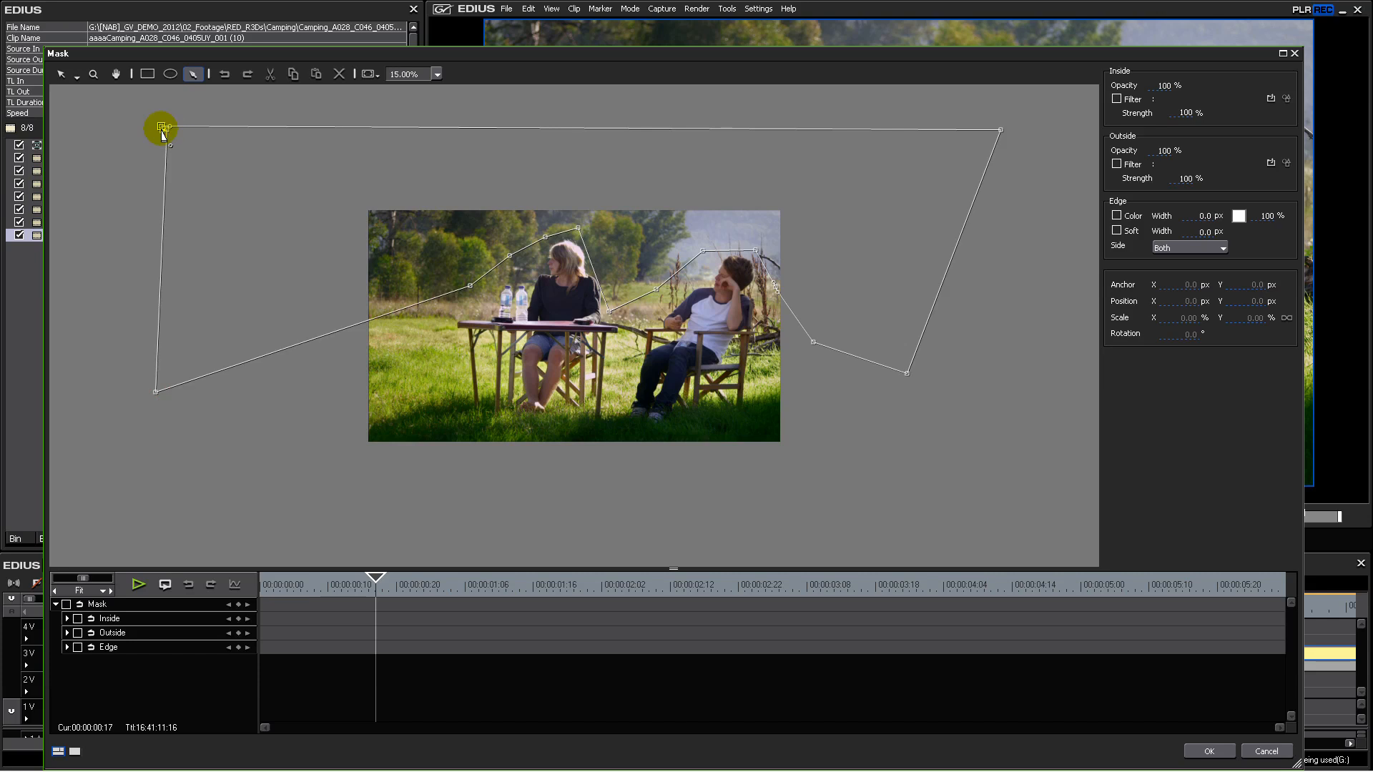
click(162, 128)
Step: Give the freeform mask a soft edge 800 px wide and assign 3-Way Color Correction as its Inside filter
click(1119, 231)
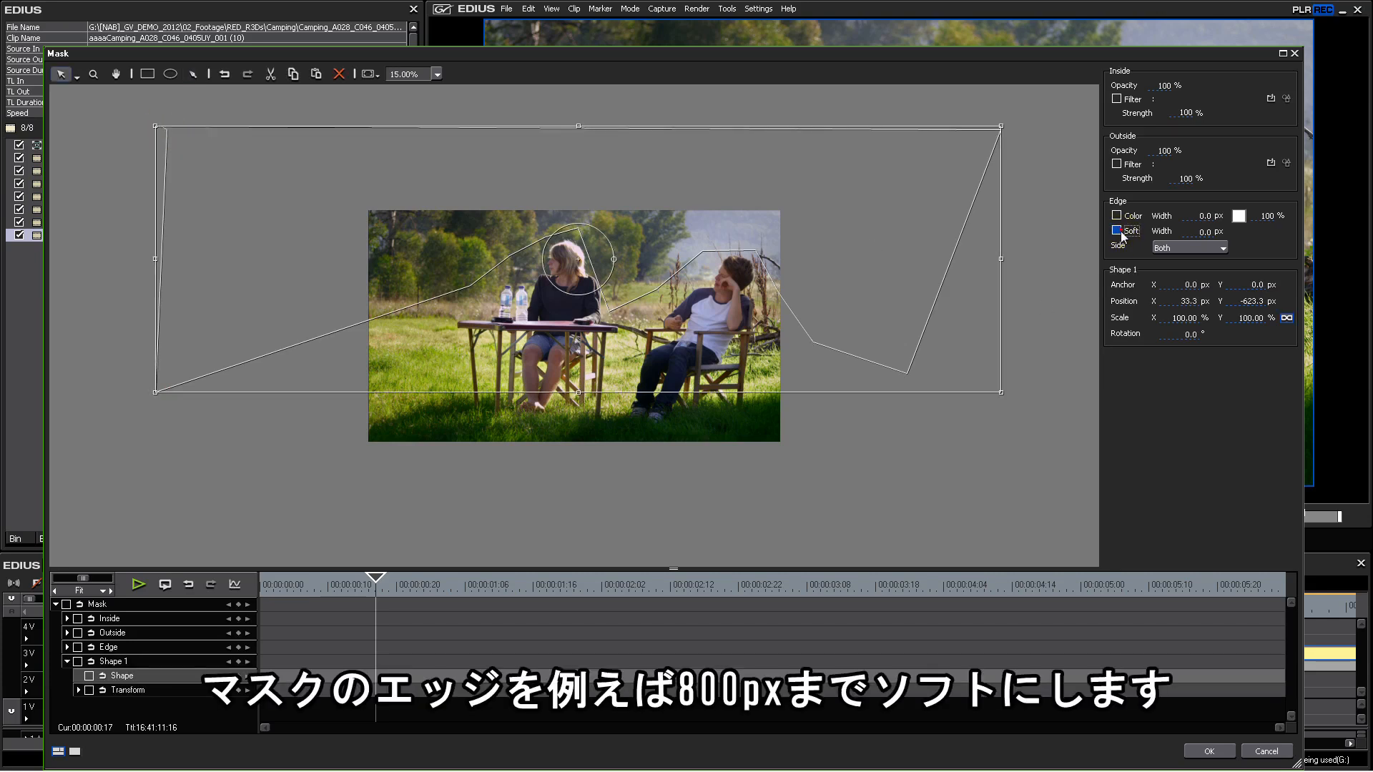
click(1202, 232)
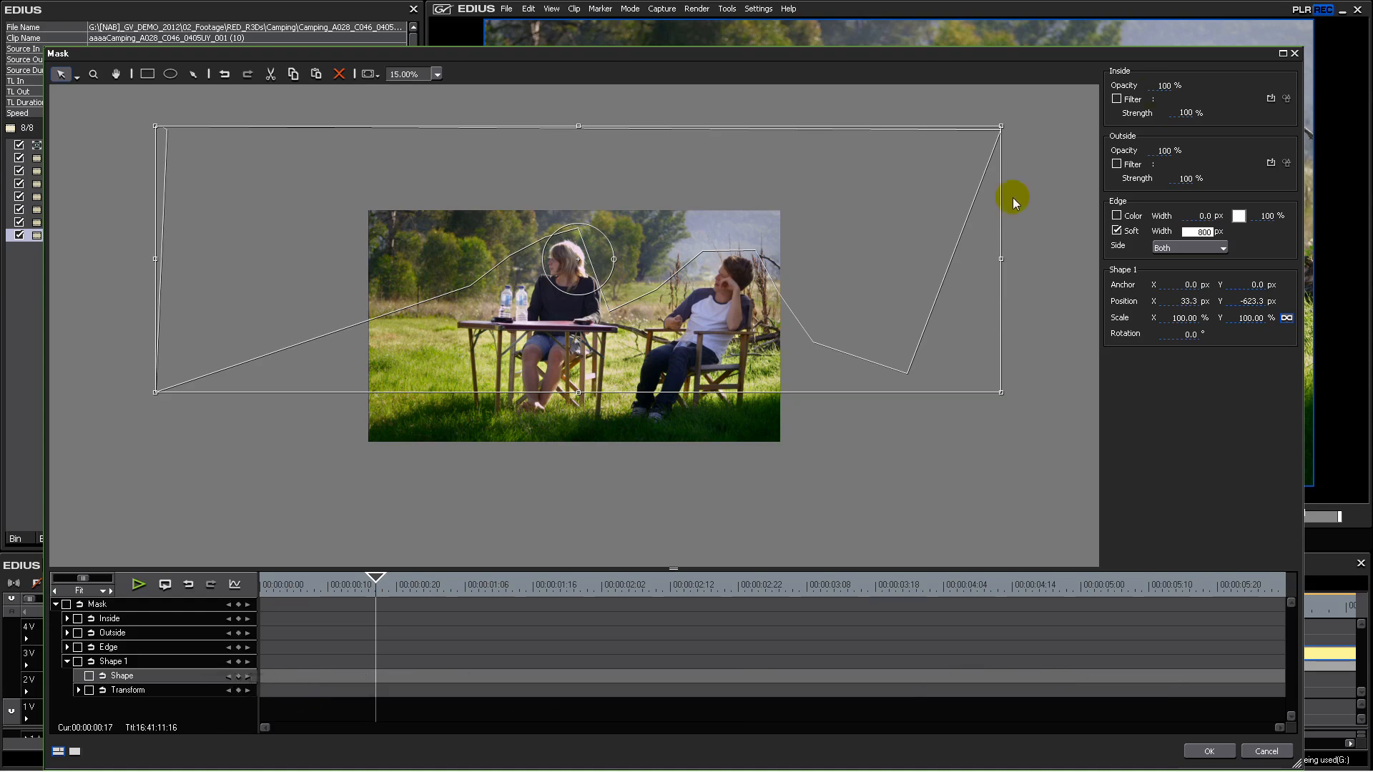
click(1117, 98)
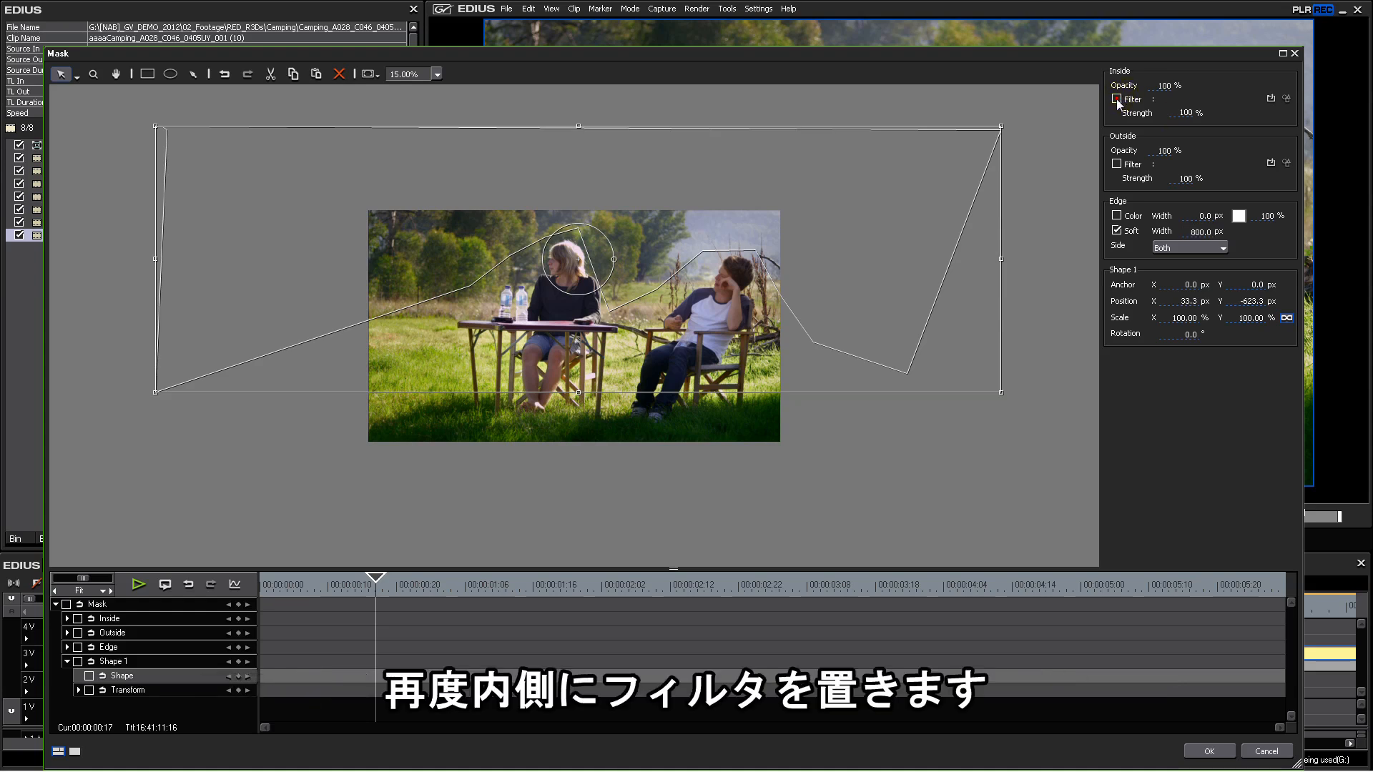
click(1270, 98)
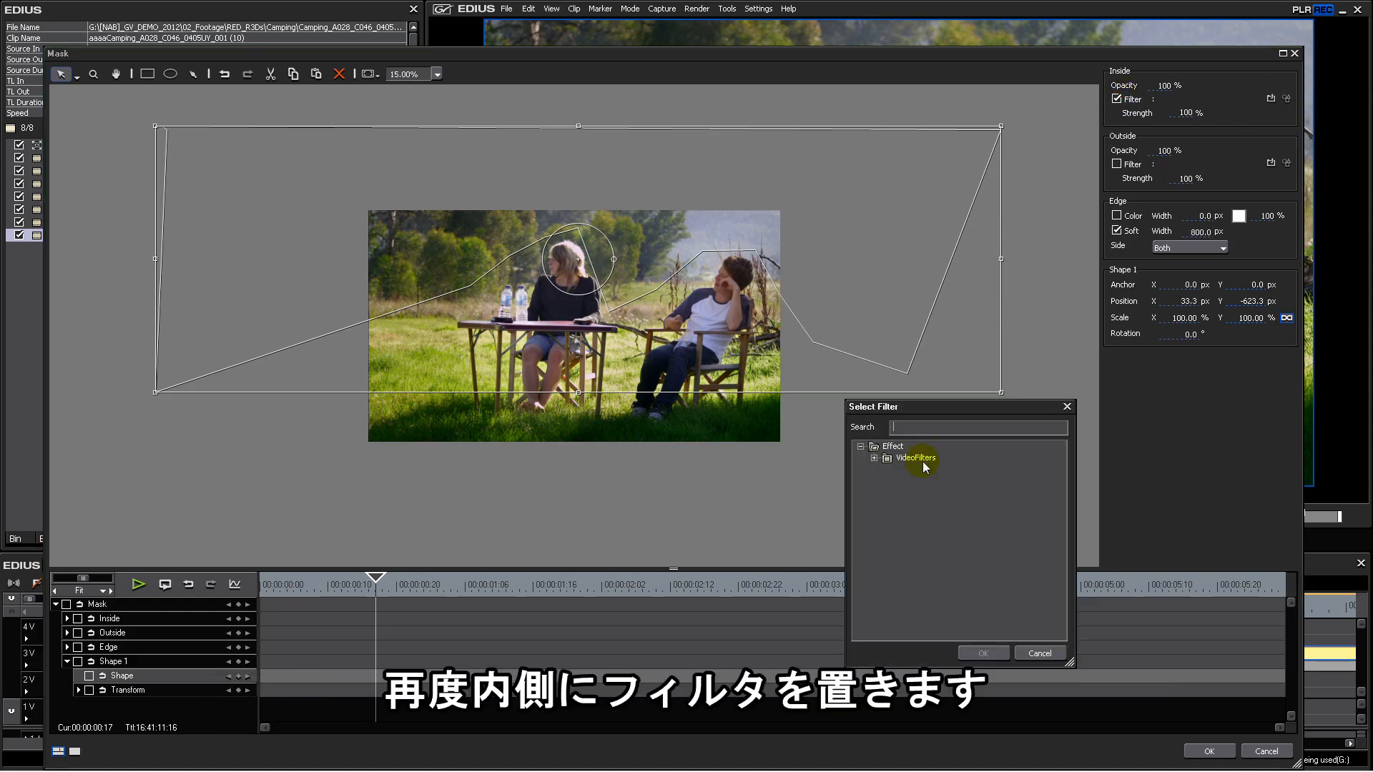
click(874, 458)
click(888, 458)
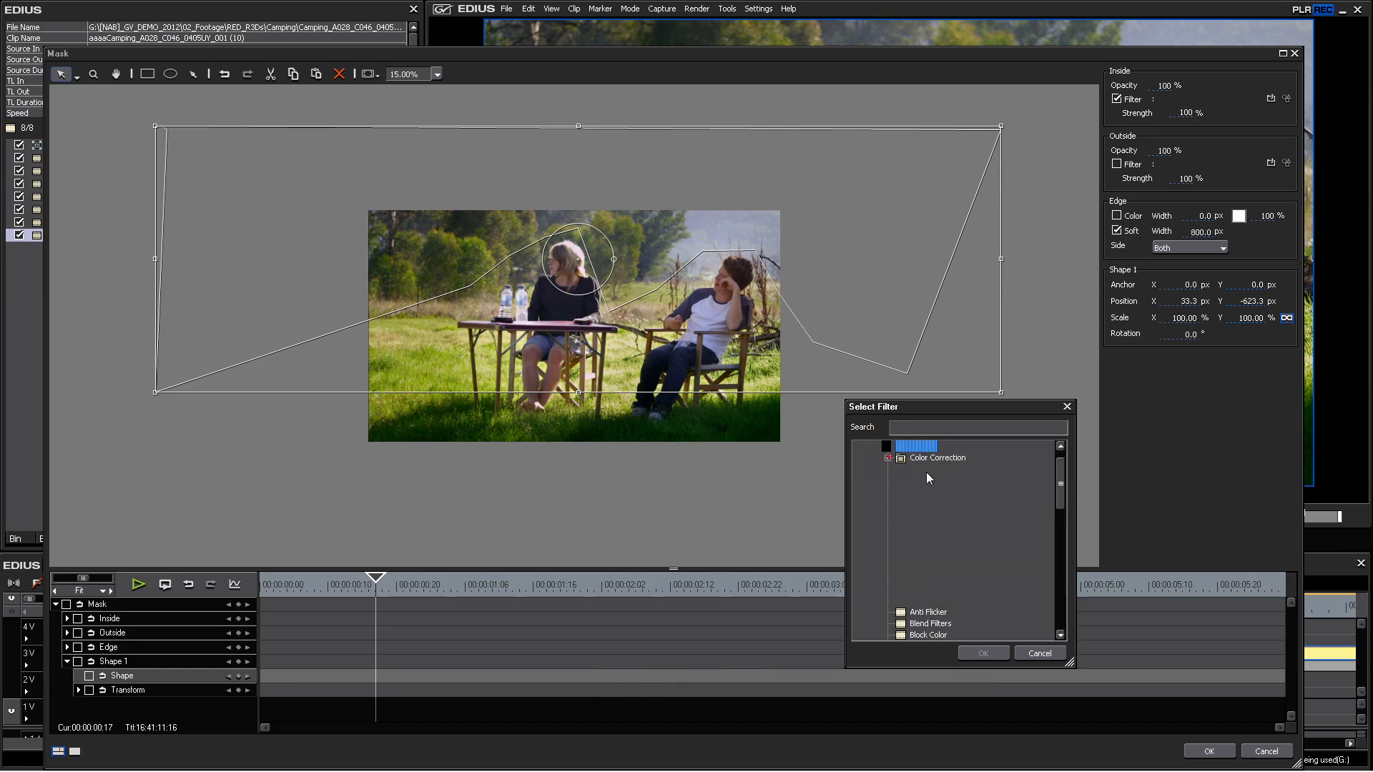
click(943, 458)
drag(990, 414, 1111, 246)
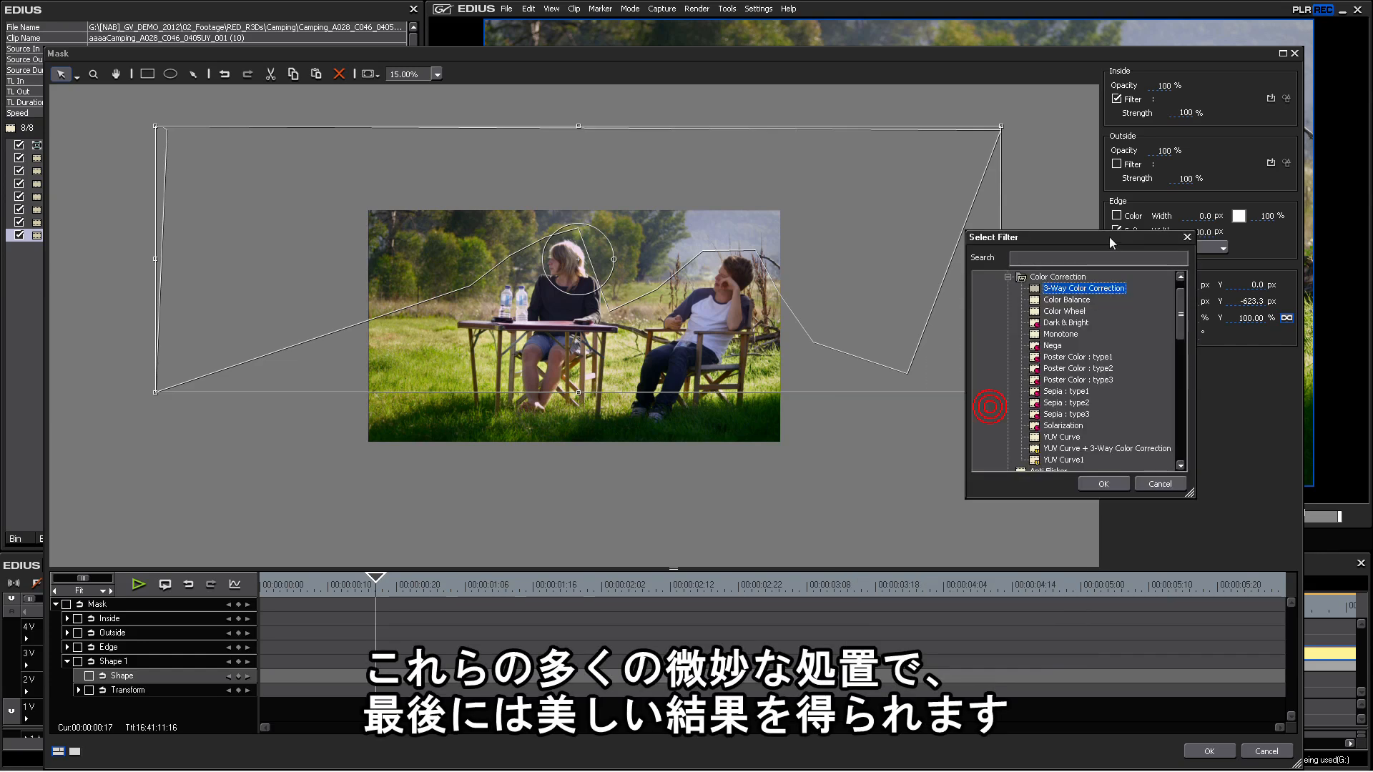
click(1105, 485)
Step: Warm the Inside filter's Gray Balance to Cb -21.2 and Cr 21.2, and apply the mask
click(1287, 98)
drag(478, 226, 1169, 361)
drag(991, 429, 979, 417)
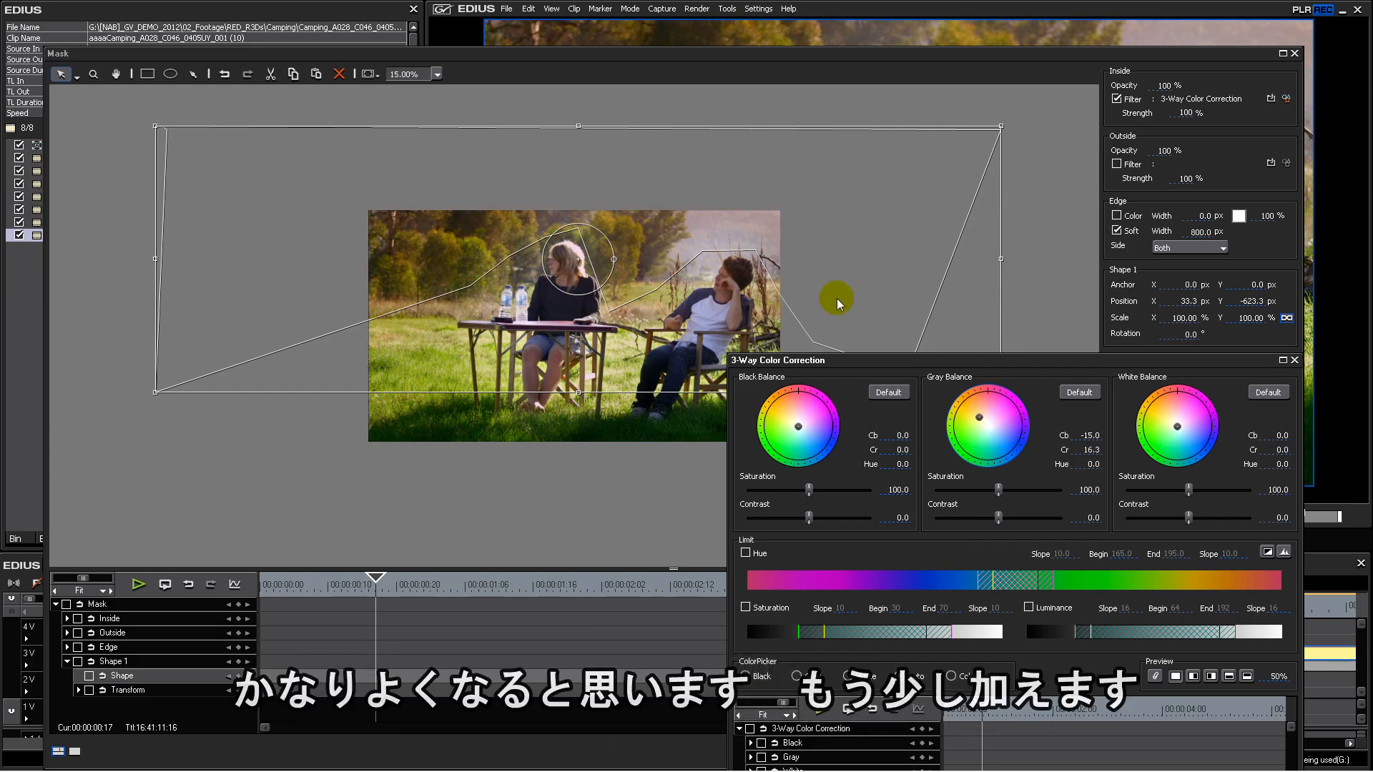
drag(950, 362, 794, 214)
drag(823, 267, 820, 265)
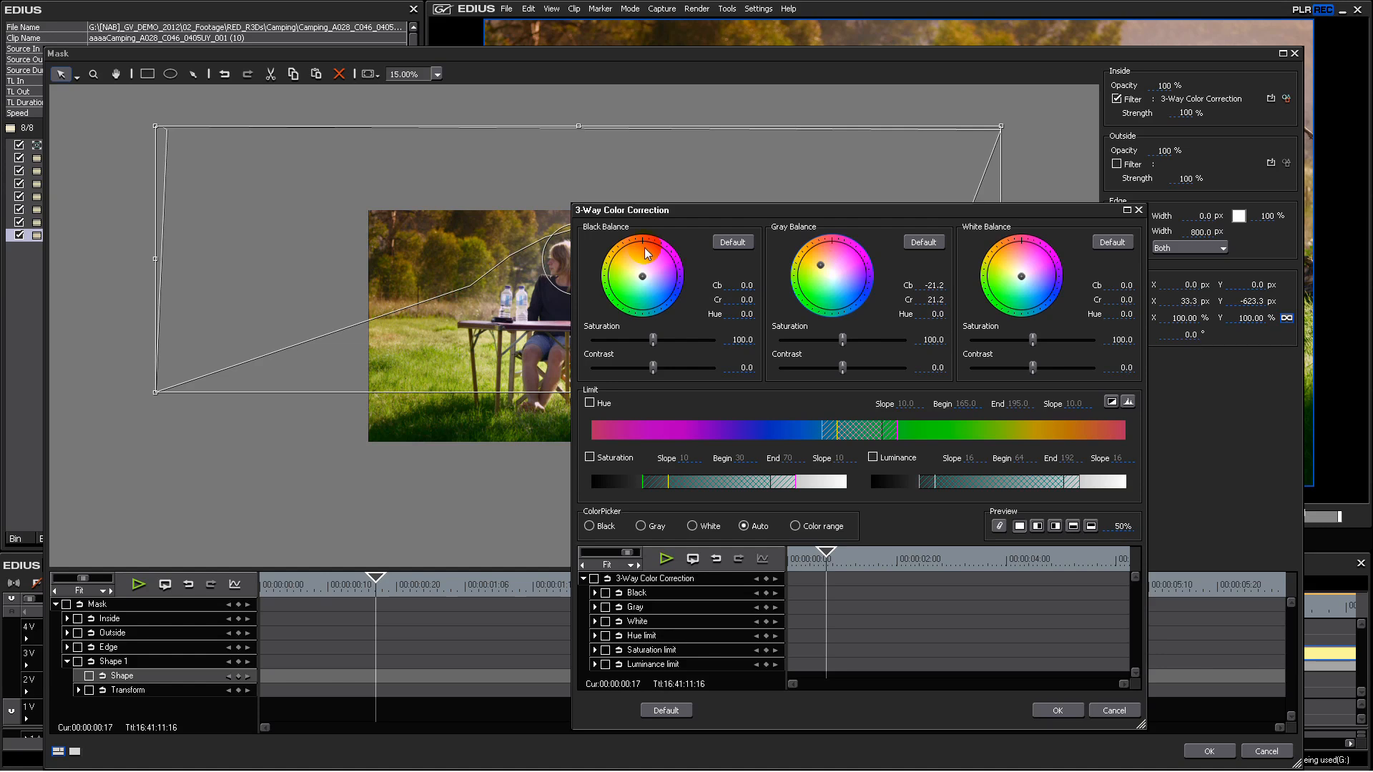
click(1057, 711)
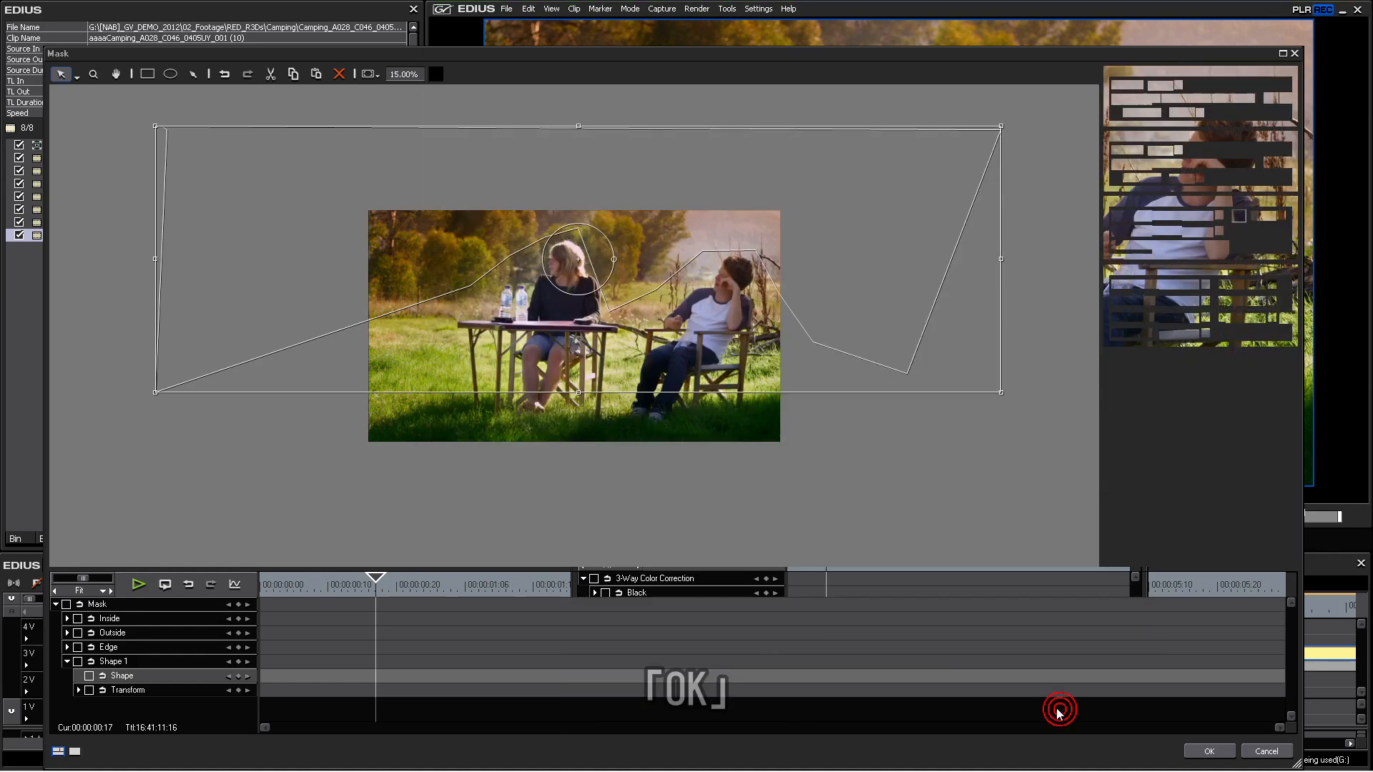
click(1192, 753)
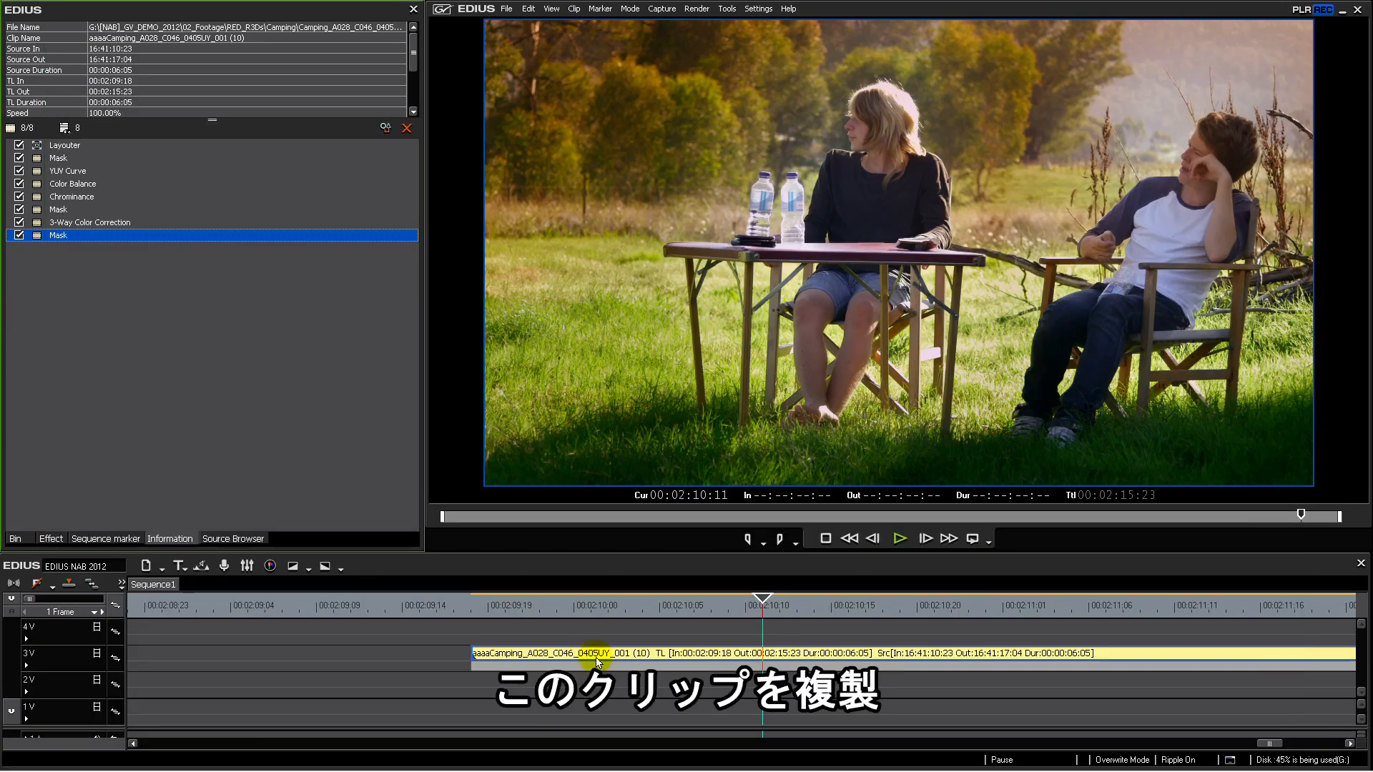
Step: Duplicate the graded Camping clip onto track 4V and delete every filter except Layouter from the copy
ctrl+drag(595, 656, 608, 629)
click(607, 628)
drag(122, 272, 75, 150)
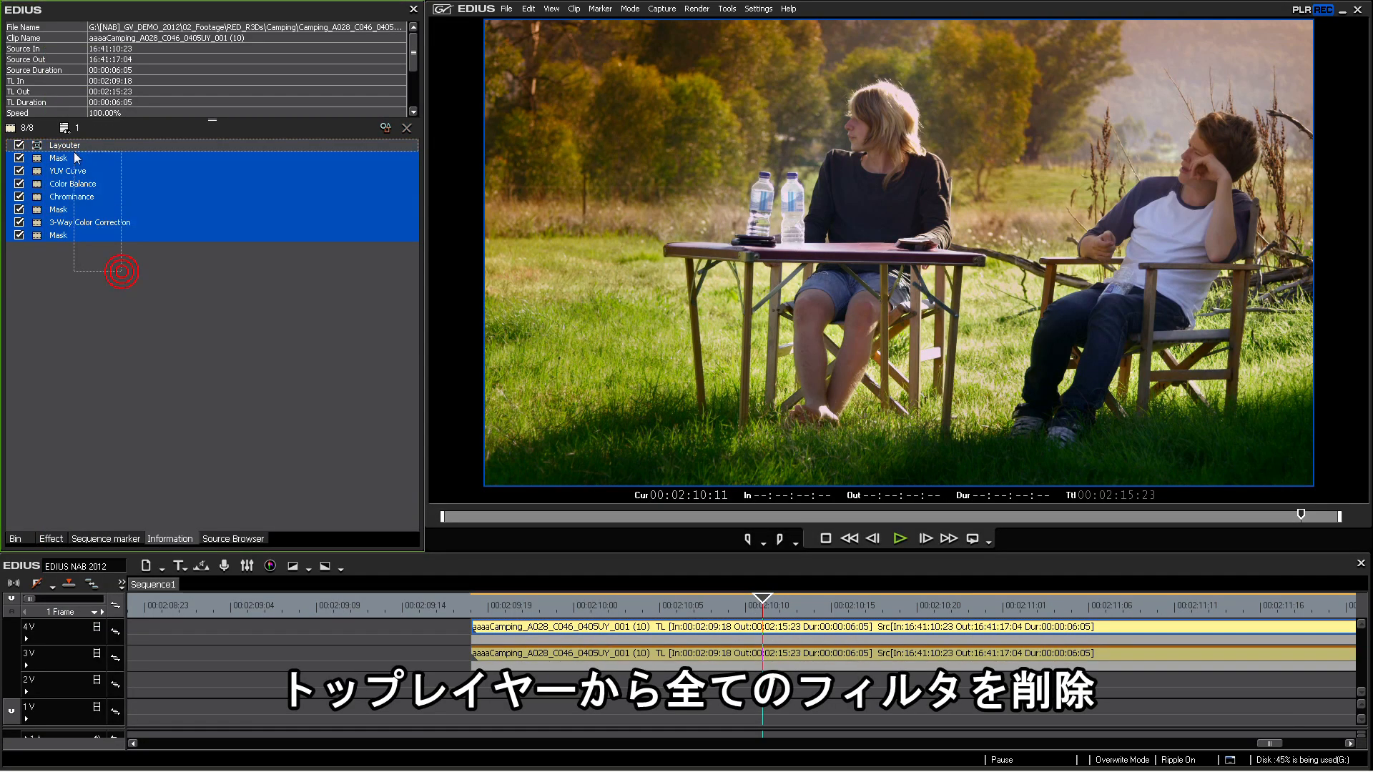
key(Delete)
Step: Compare the ungraded and graded images full screen by switching the copy on track 4V on and off
click(739, 630)
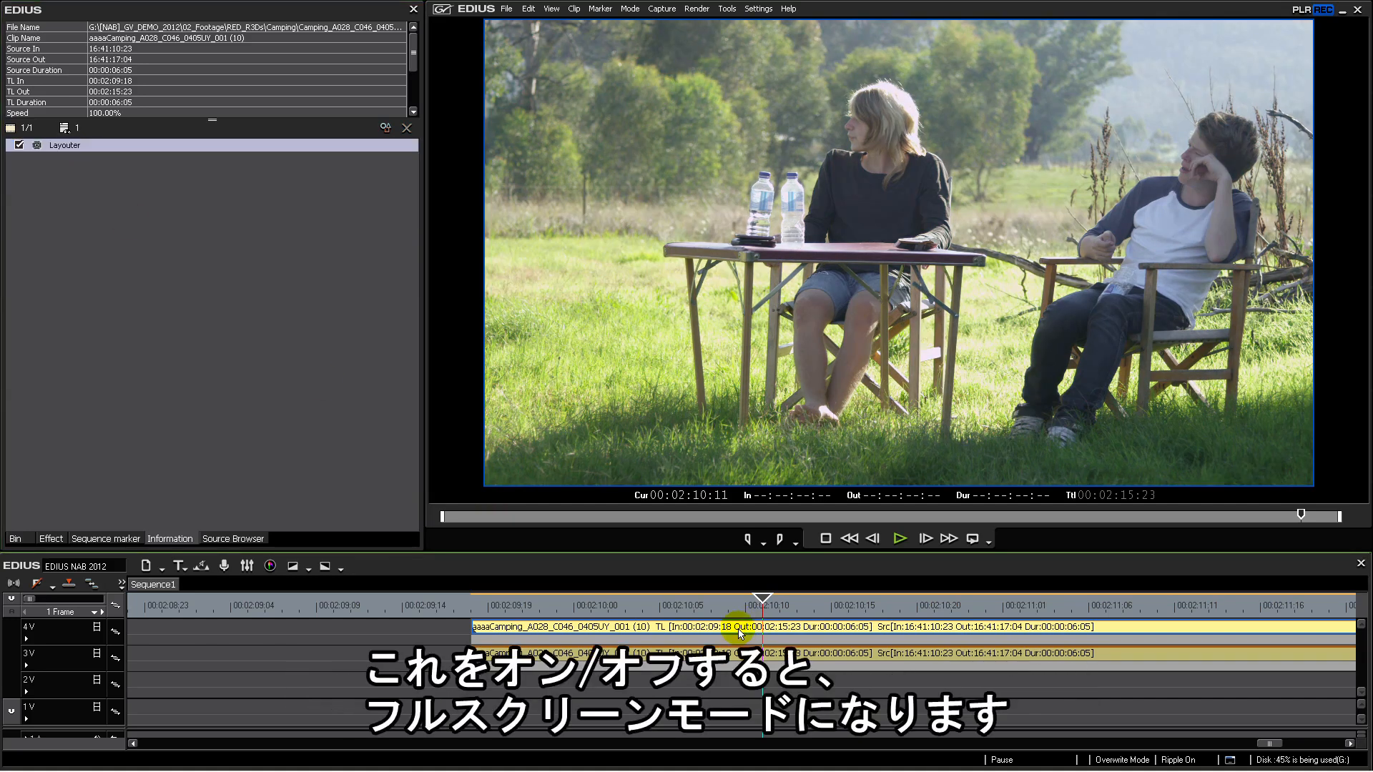
double_click(811, 388)
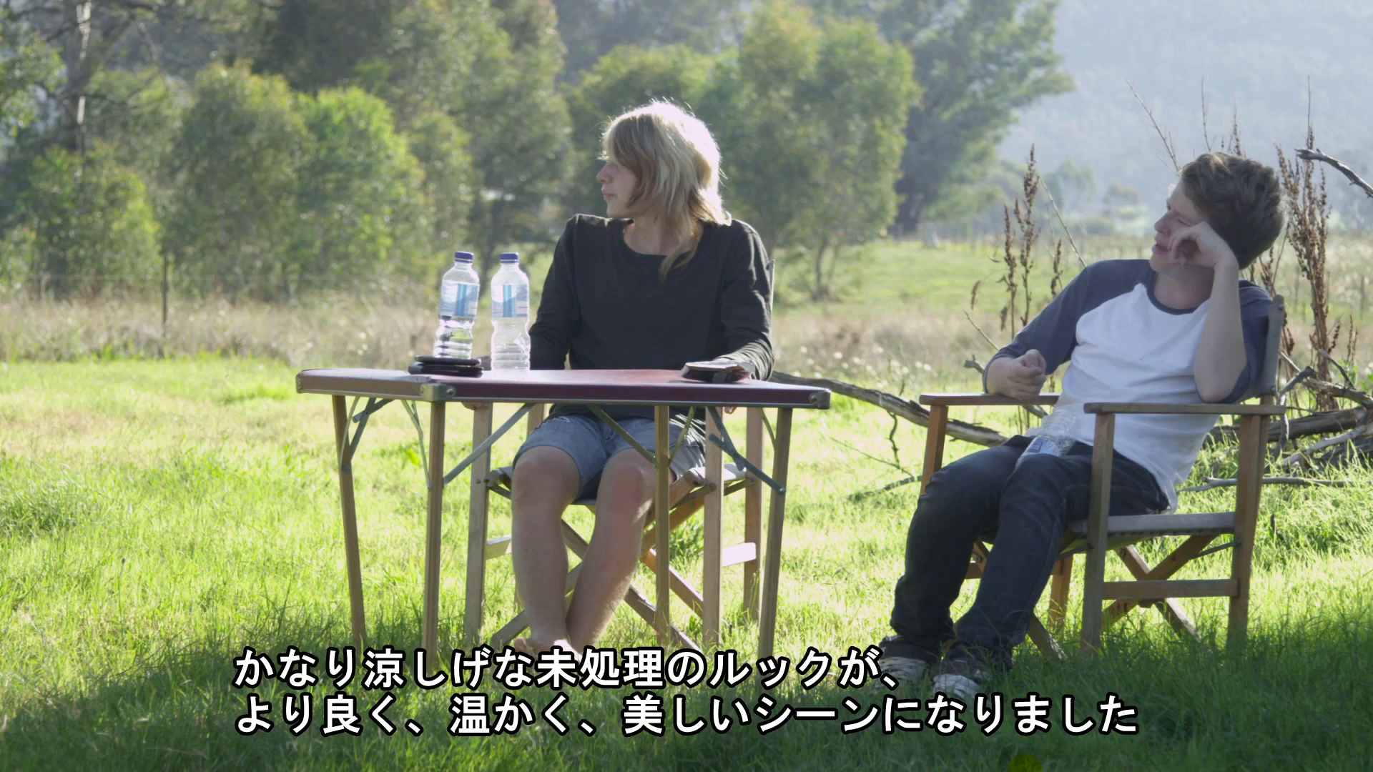
key(ctrl+z)
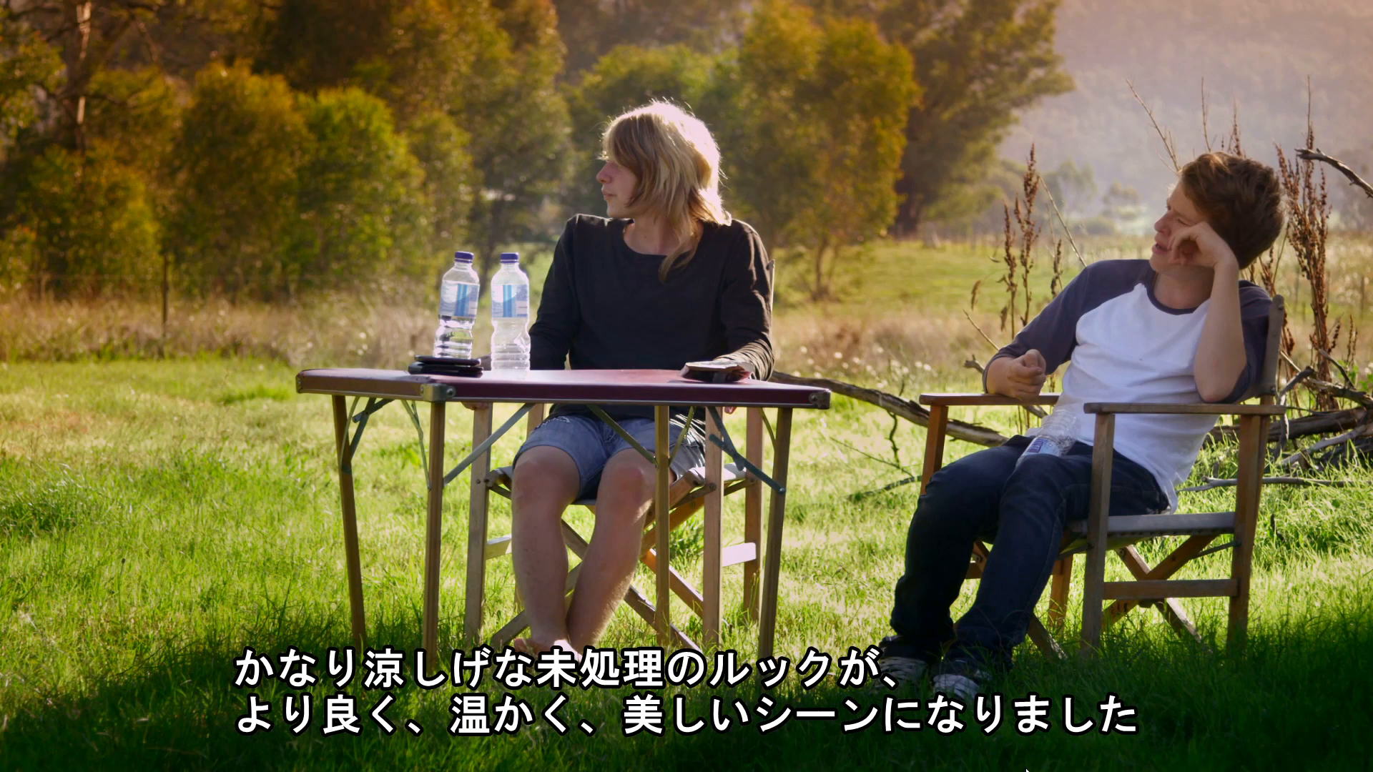
key(ctrl+z)
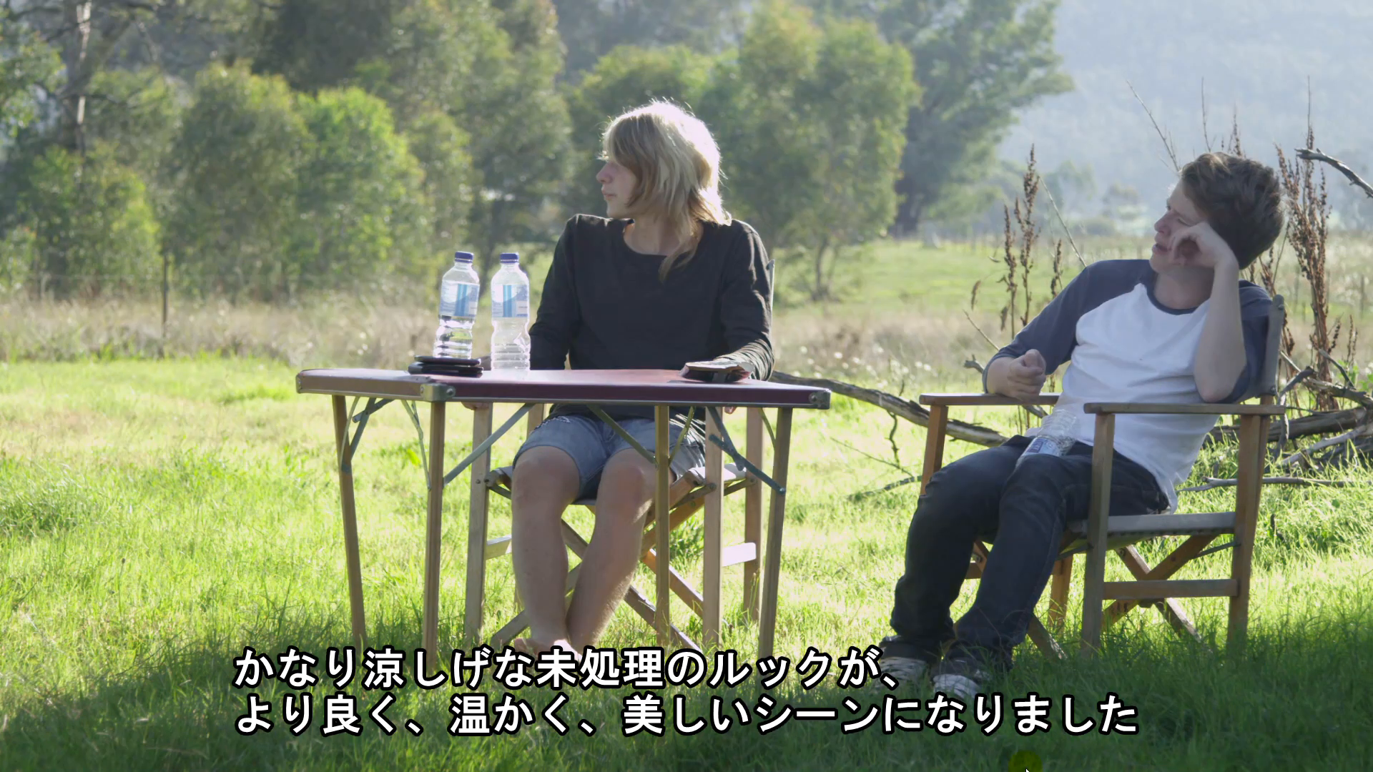
right_click(1026, 770)
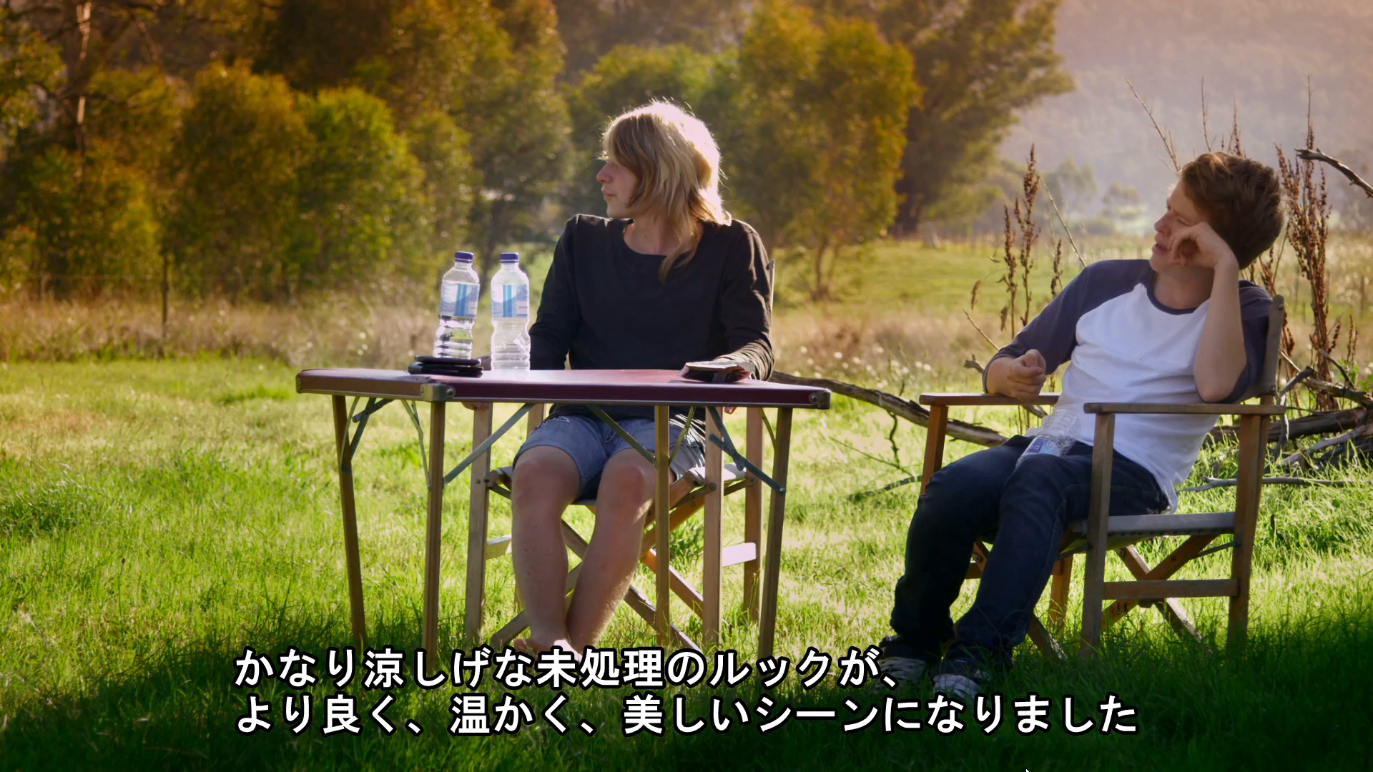
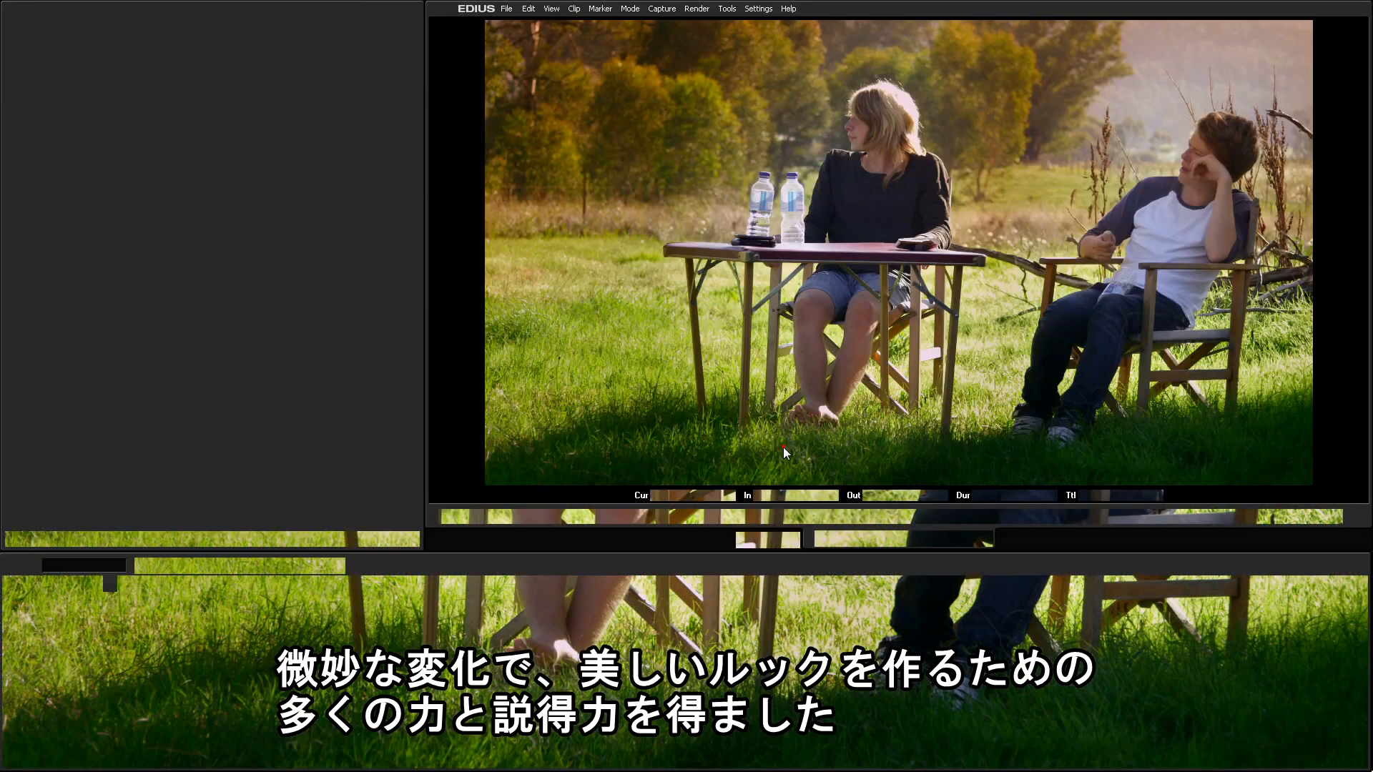
Step: Leave the full-screen comparison and clear both Camping clips from tracks 3V and 4V
click(783, 446)
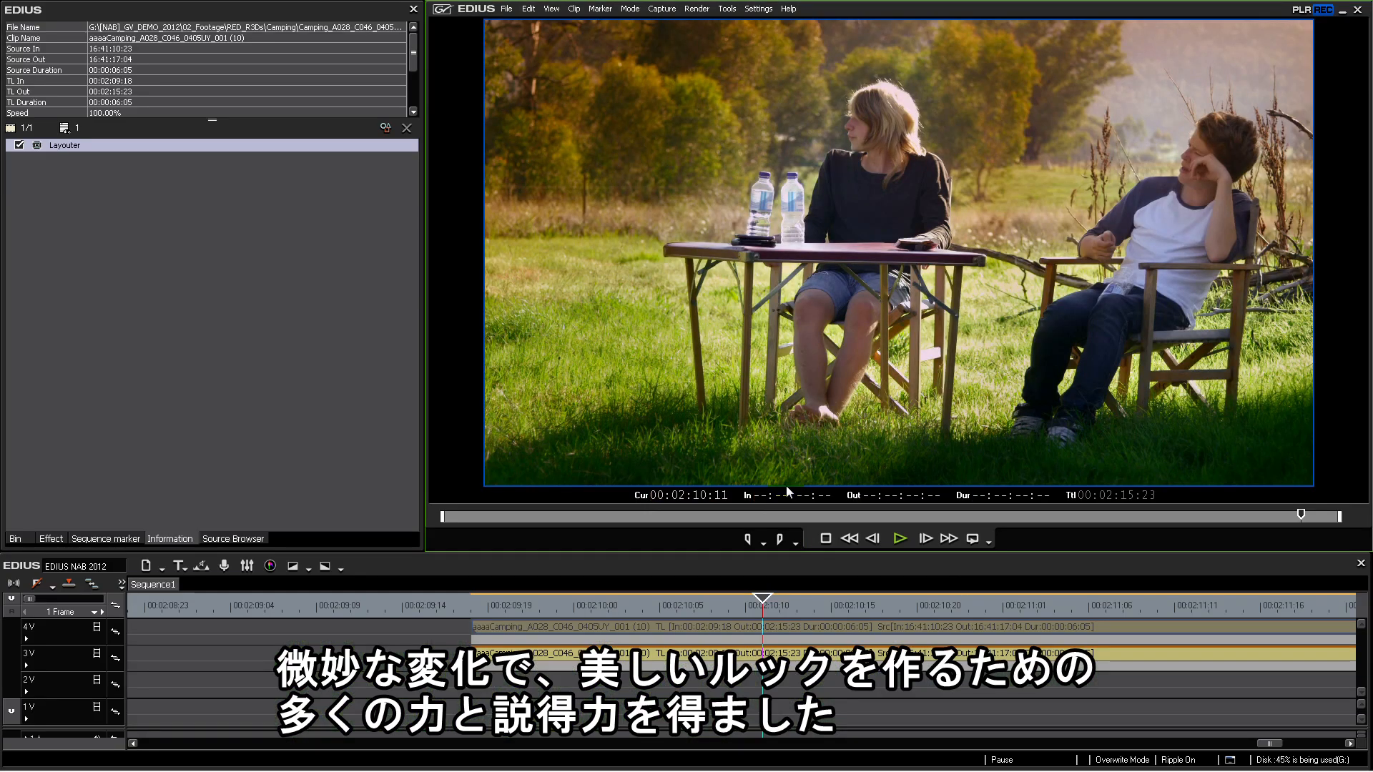
click(766, 633)
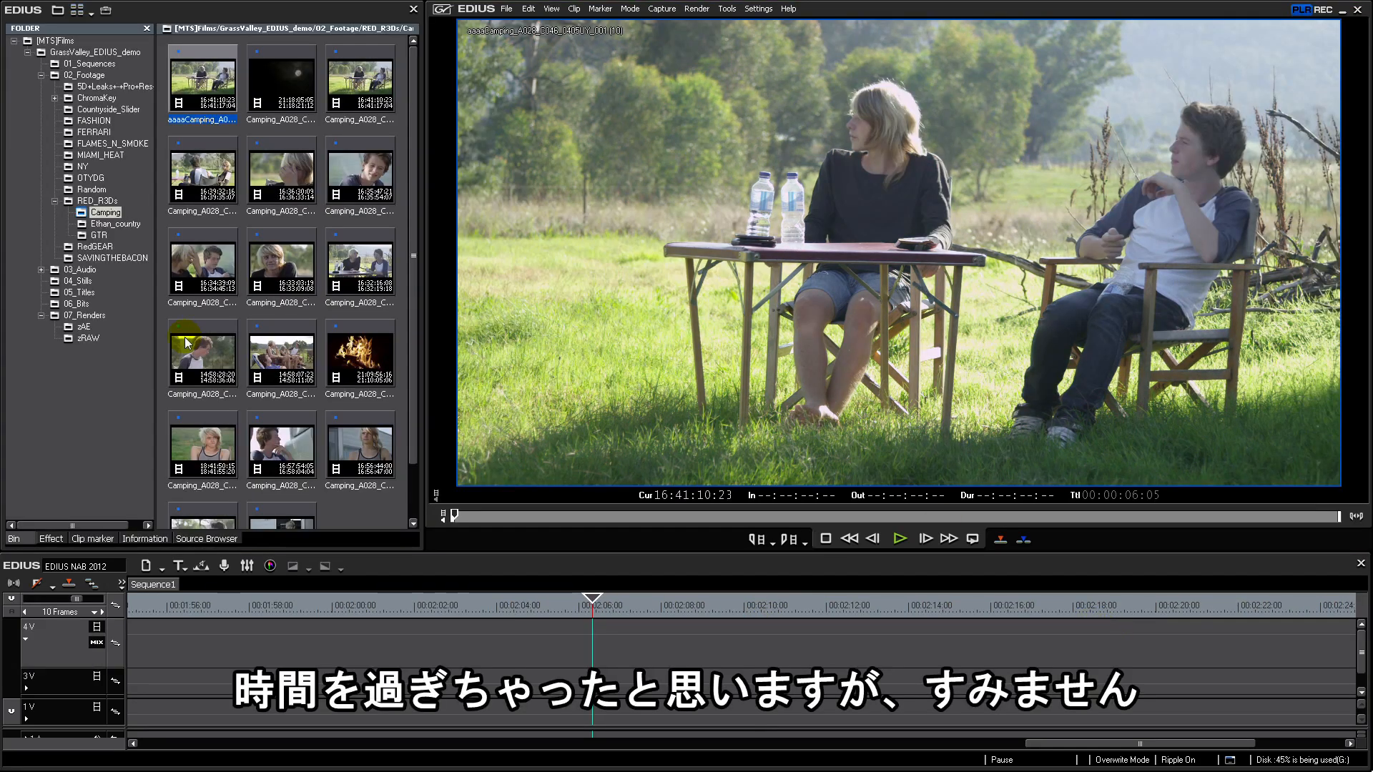
click(412, 279)
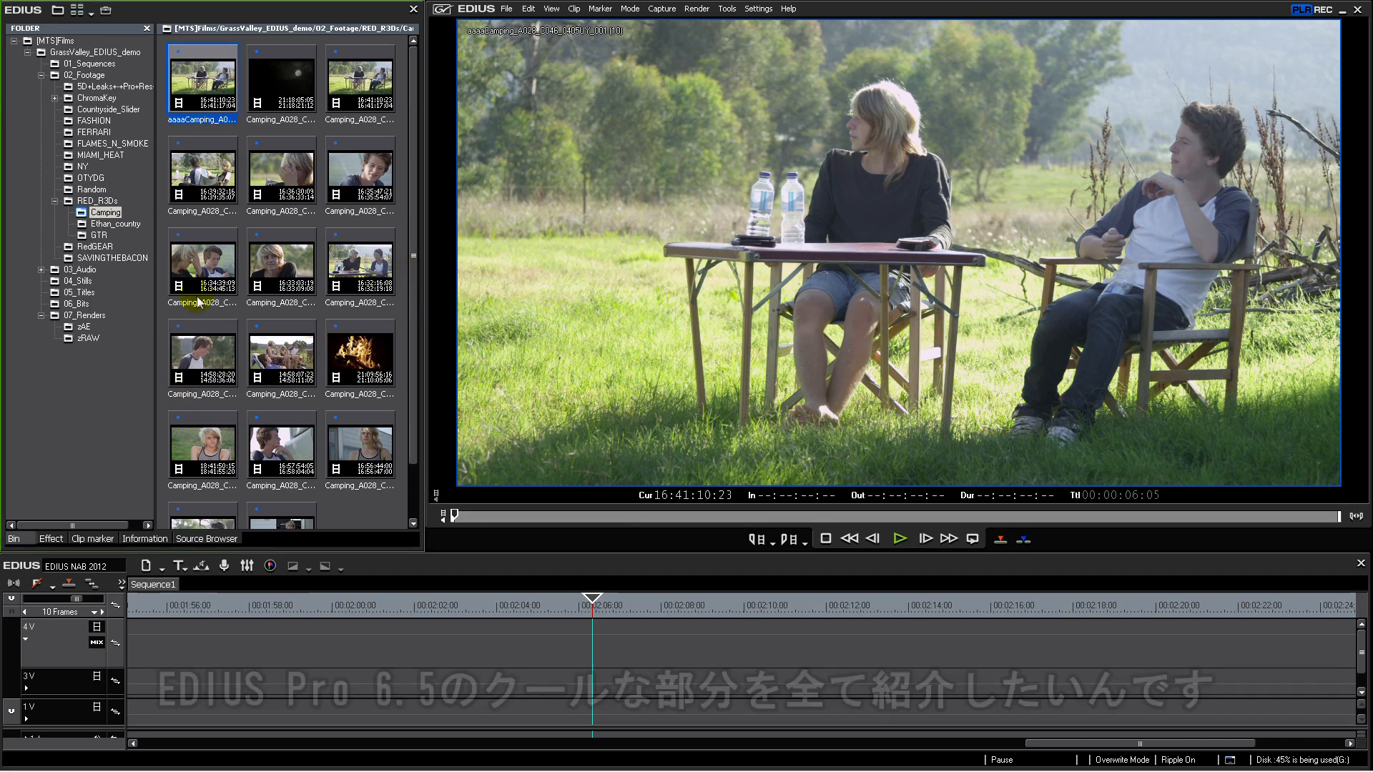
click(100, 336)
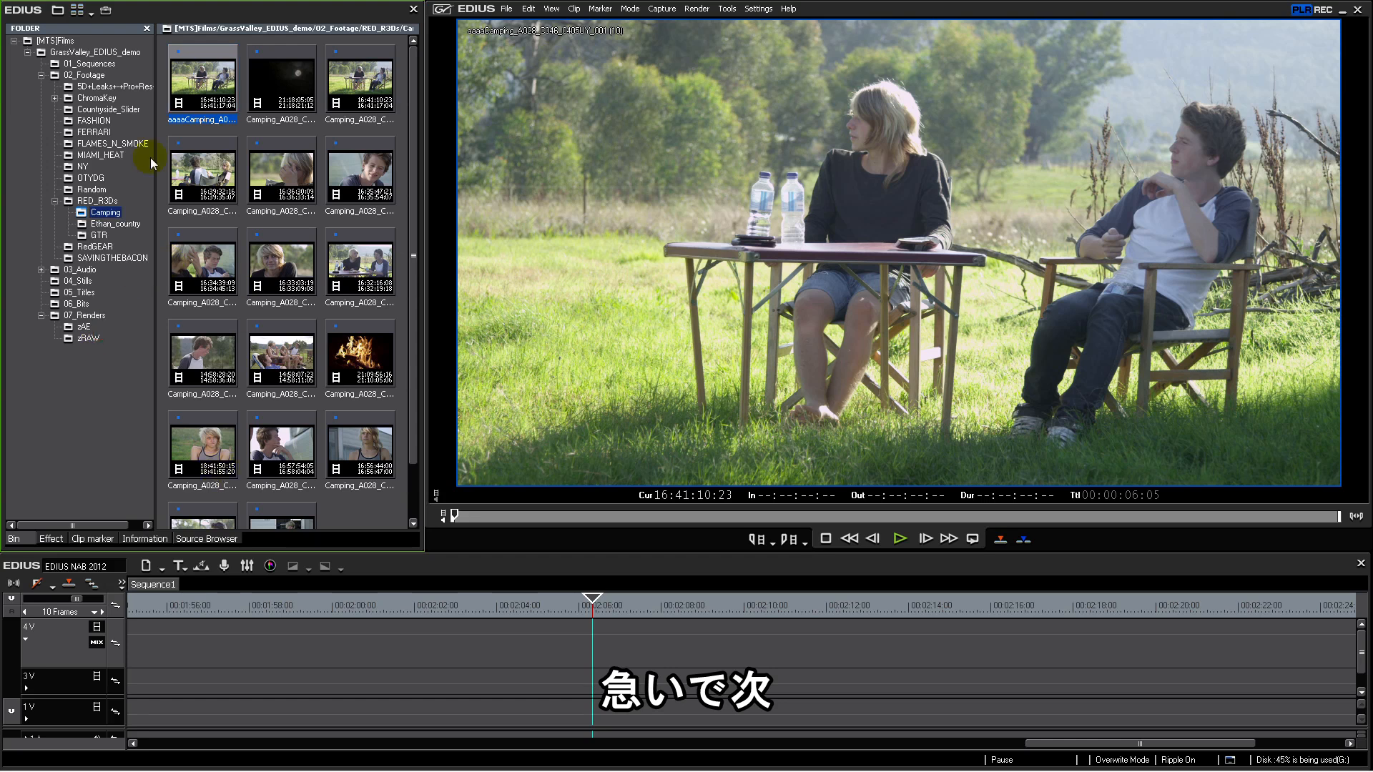
Step: Check the current project settings for the YCbCr + Alpha video channels option and accept the dialog
click(769, 10)
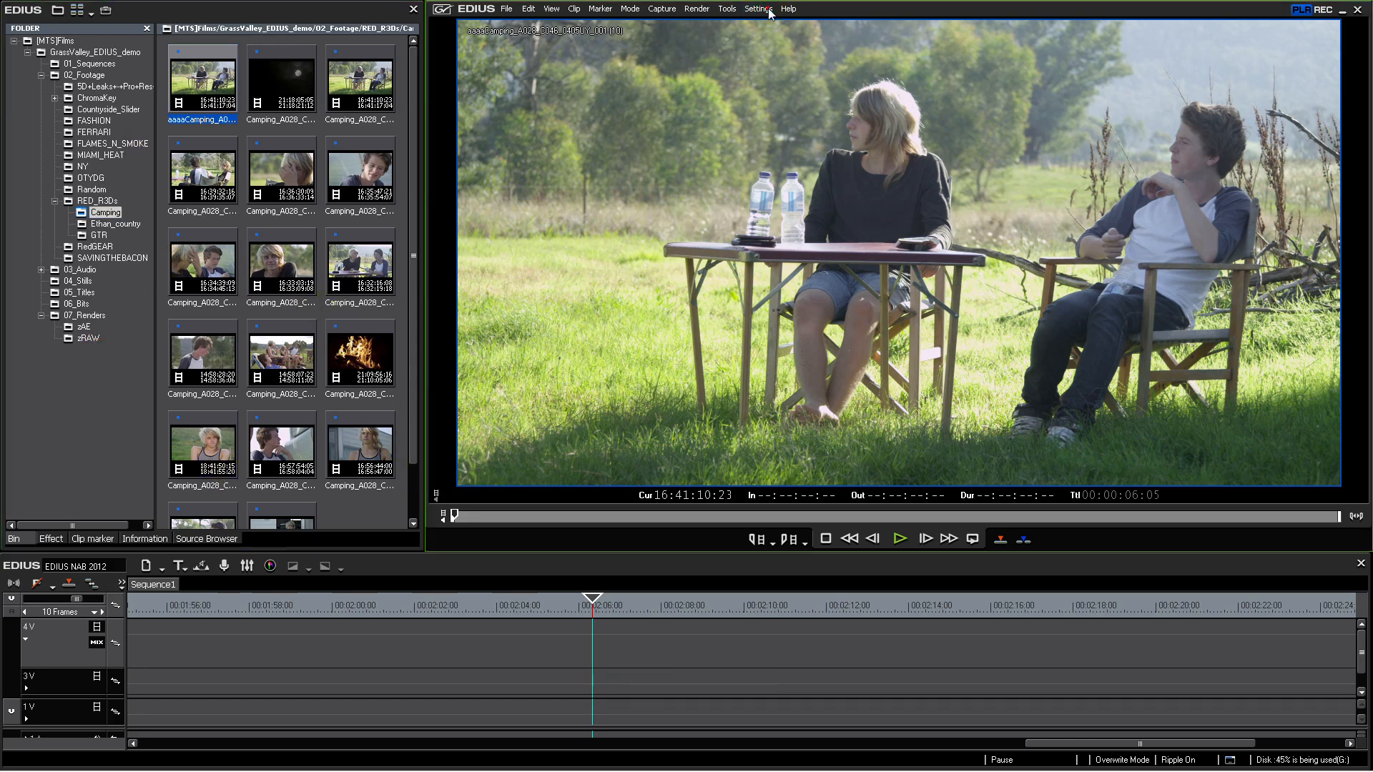
click(786, 62)
click(747, 530)
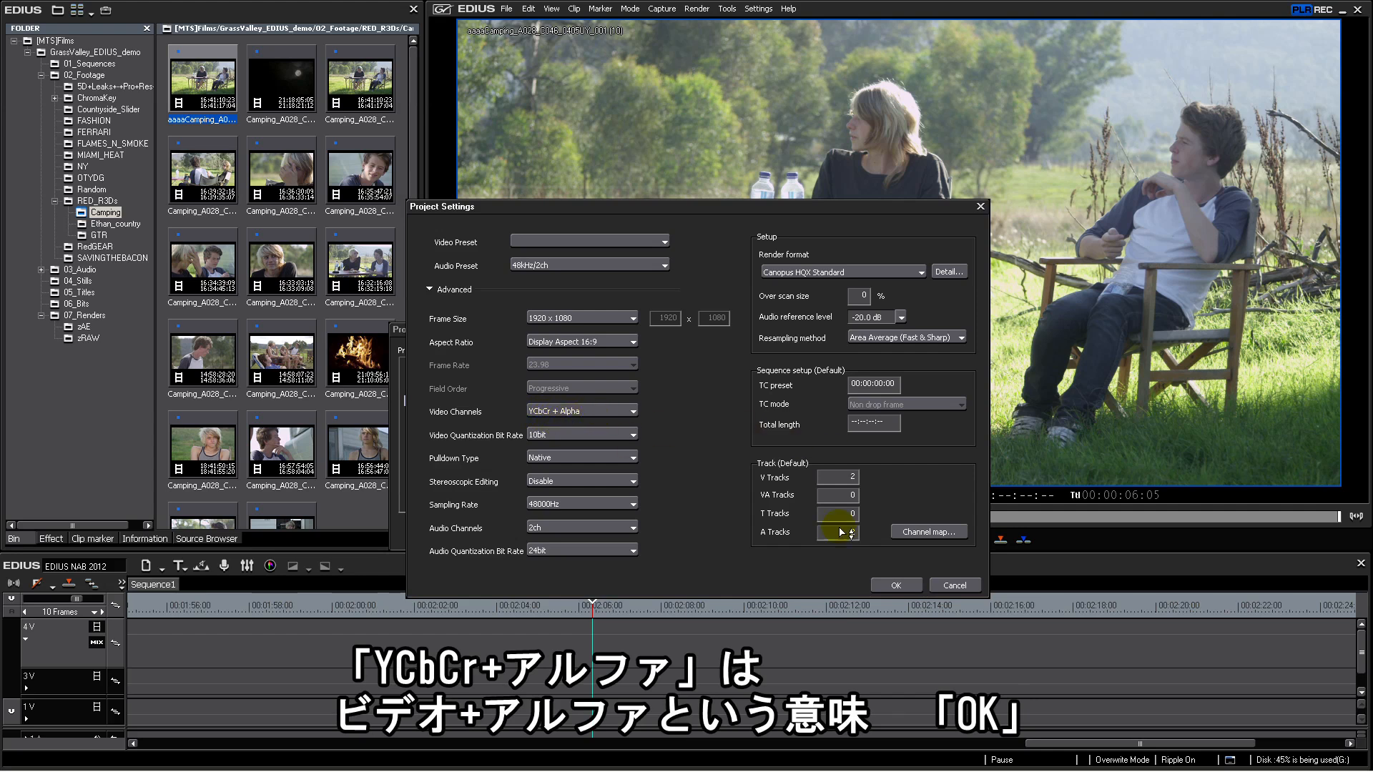
click(891, 585)
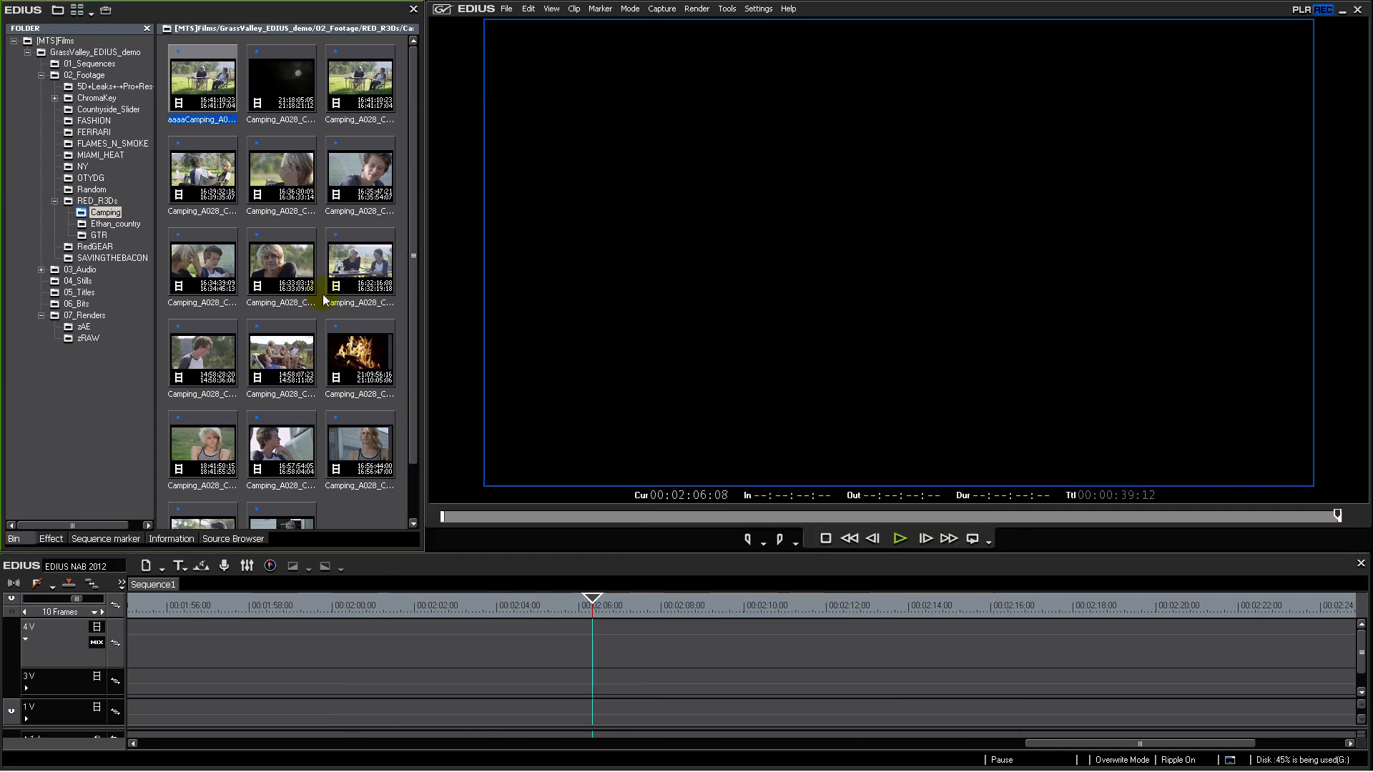
Step: Delete the sdfsd clip and the alpha test clip beside it from the FLAMES_N_SMOKE bin folder
click(142, 313)
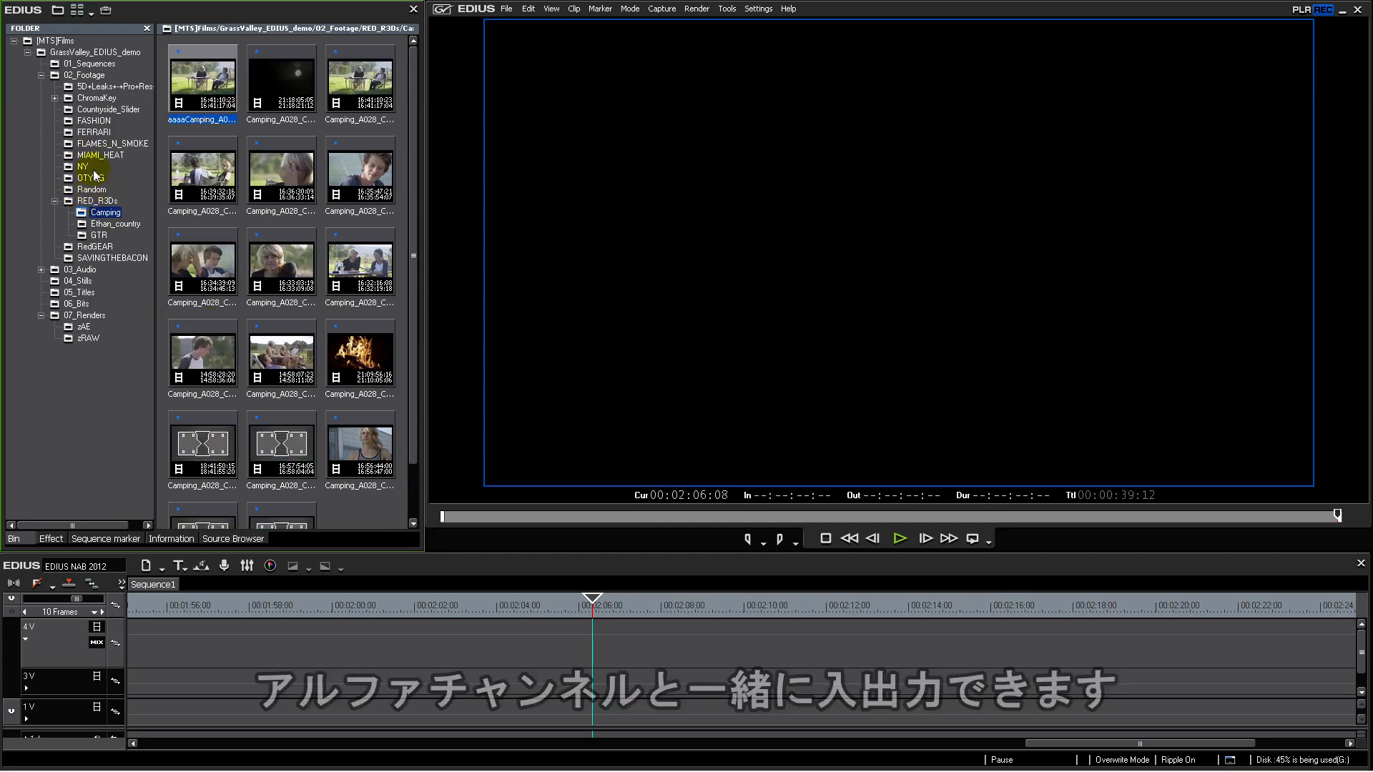
click(96, 144)
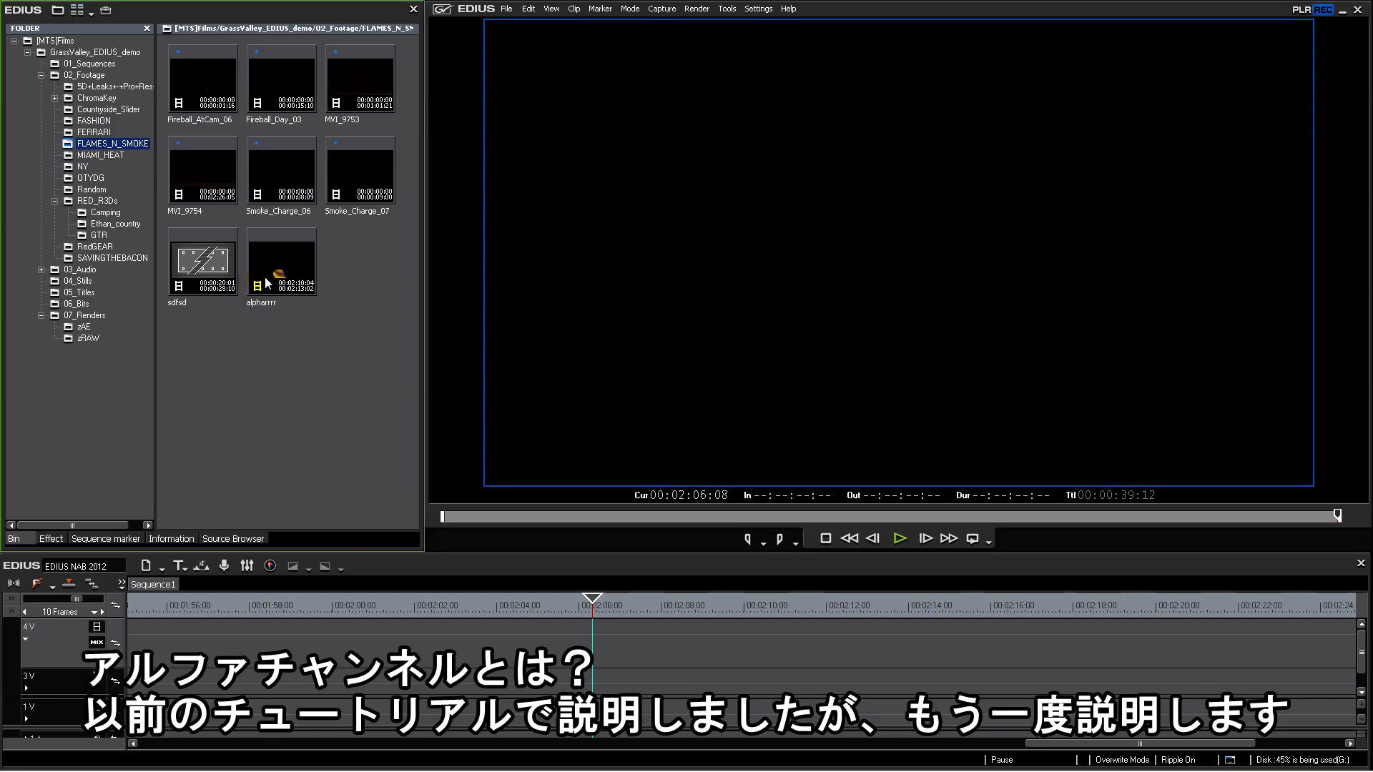
click(207, 288)
key(Delete)
click(211, 267)
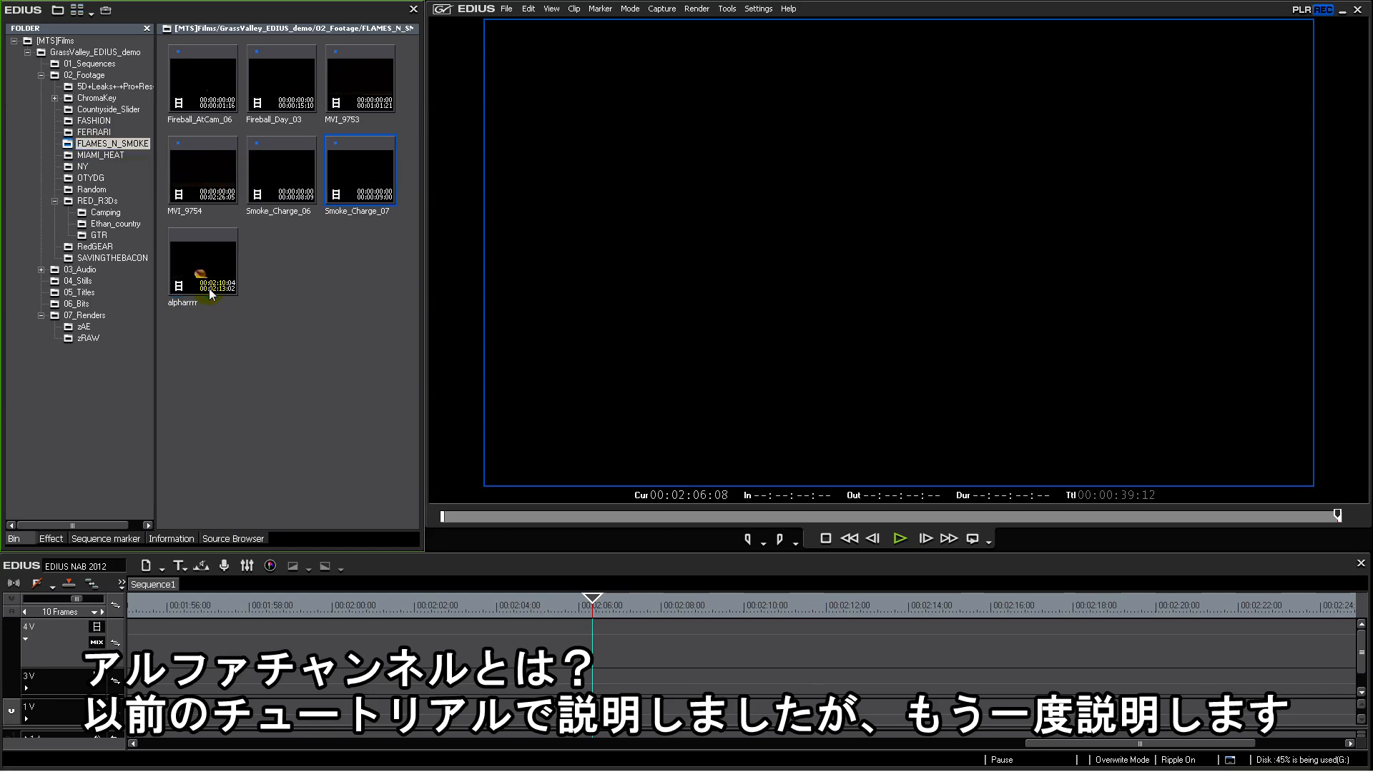
key(Delete)
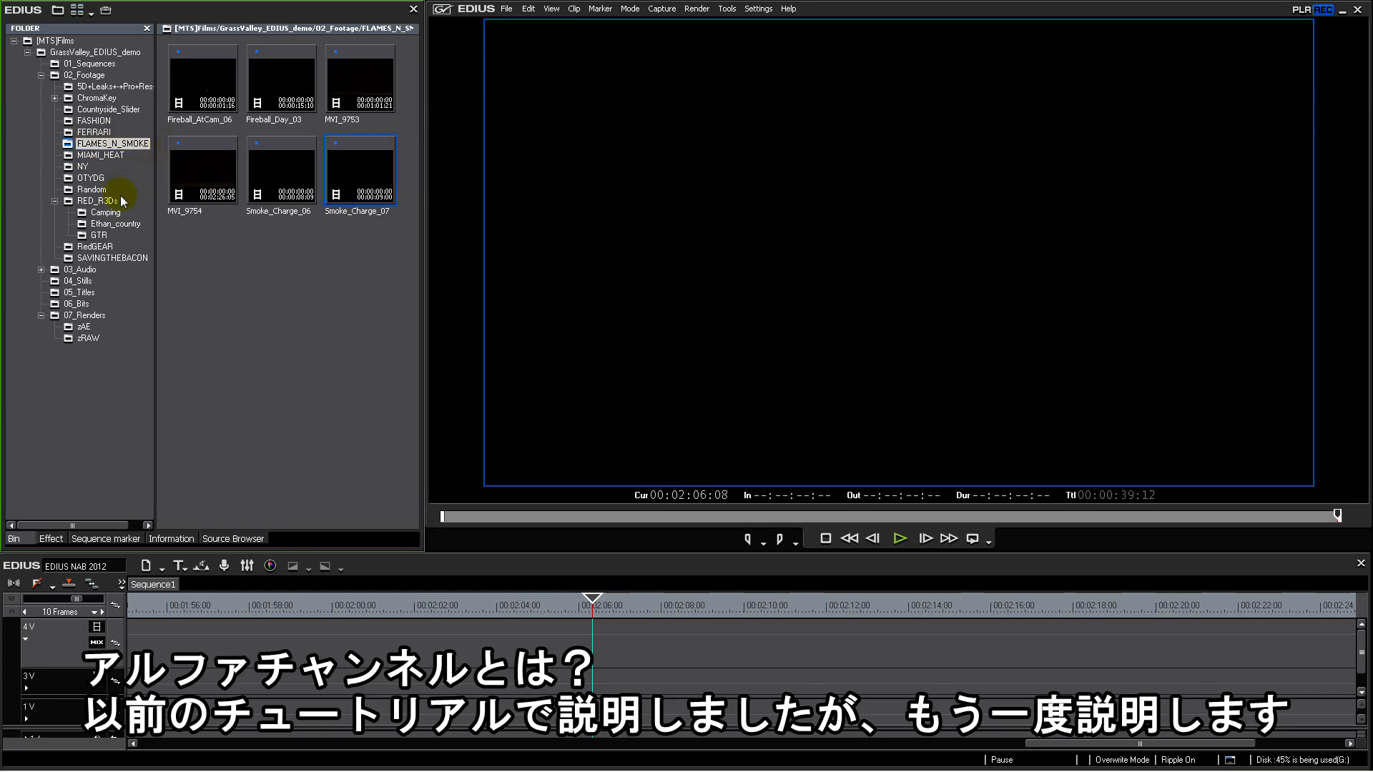
Step: Place MVI_4053 from the OTYDG folder on track 4V at 00:02:02:18 and move the playhead to 00:02:15:18
click(93, 178)
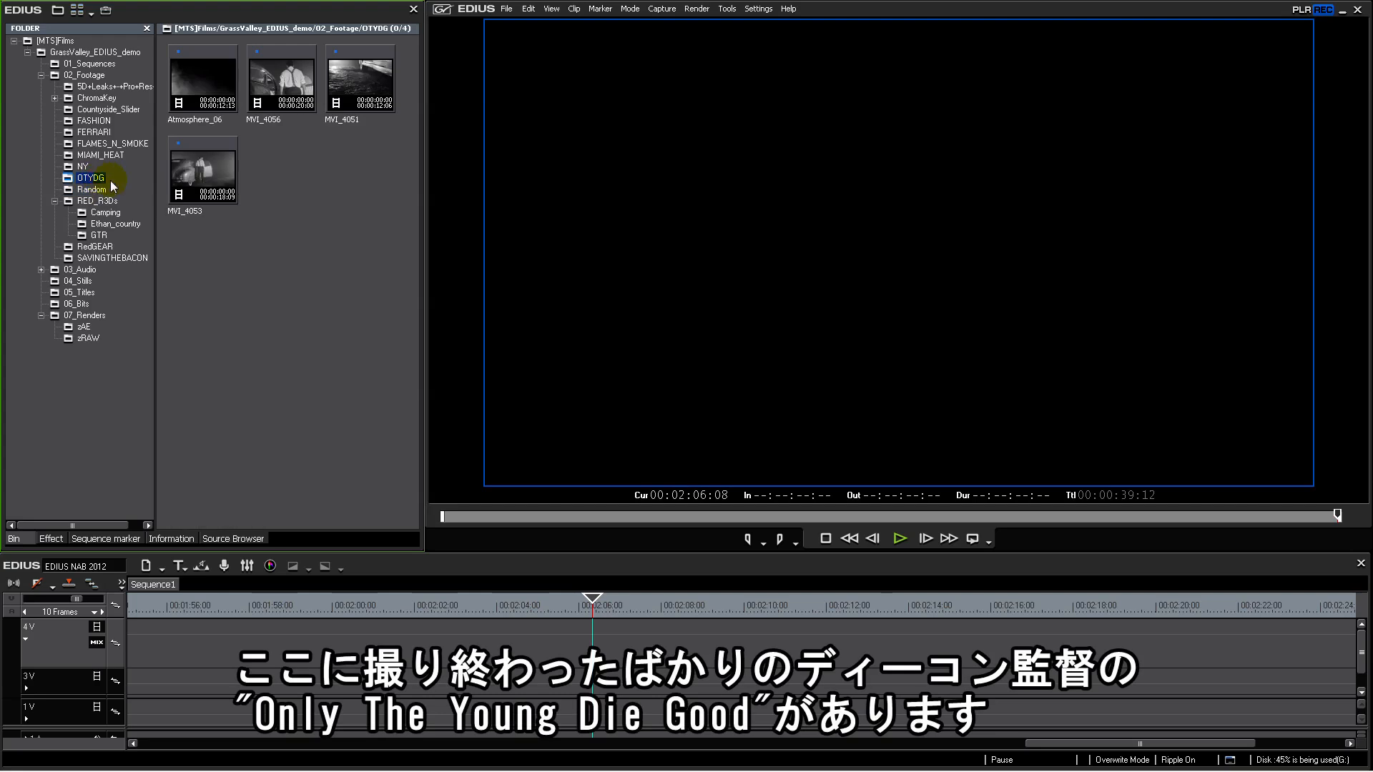
double_click(208, 165)
drag(711, 393, 447, 658)
drag(606, 608, 982, 620)
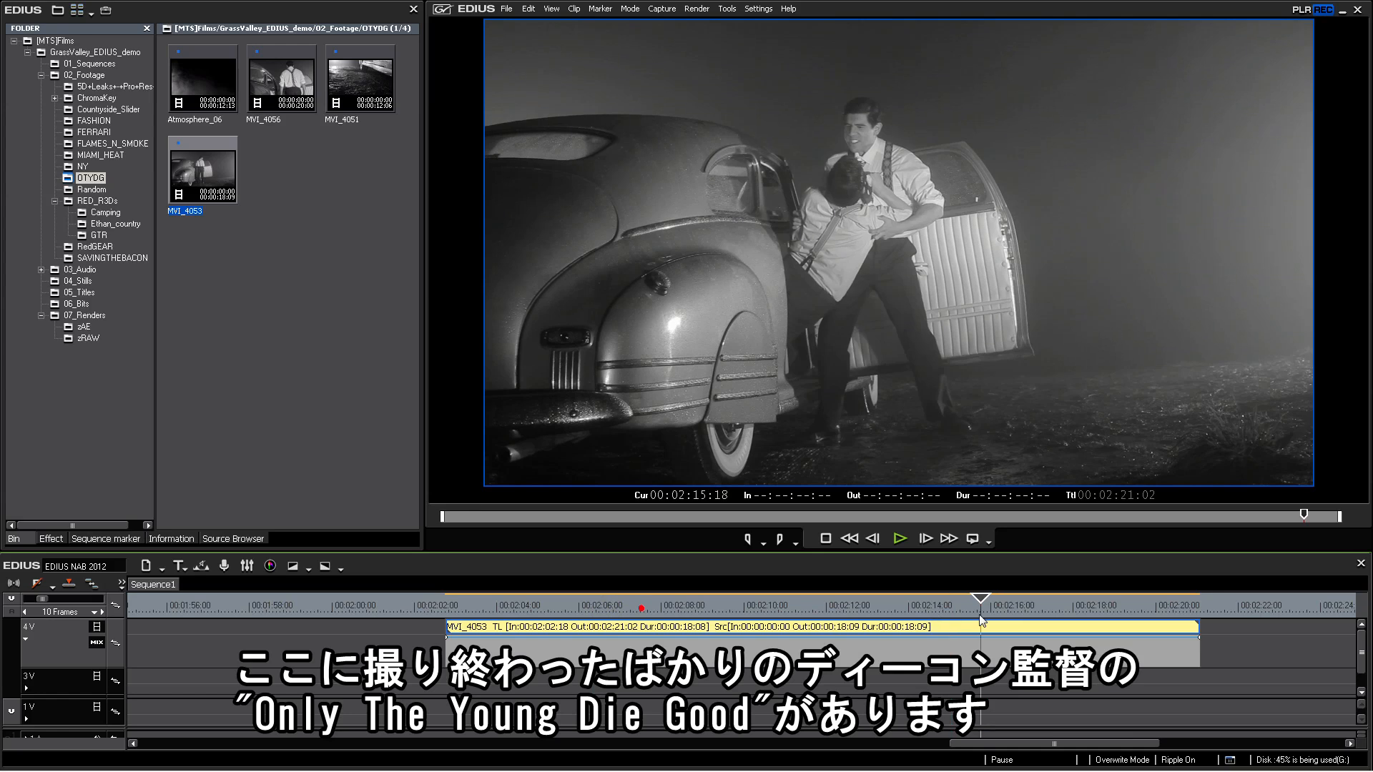
Step: Apply the YUV Curve filter to the MVI_4053 clip on track 4V and open its settings
click(60, 541)
scroll(410, 311, up, 13)
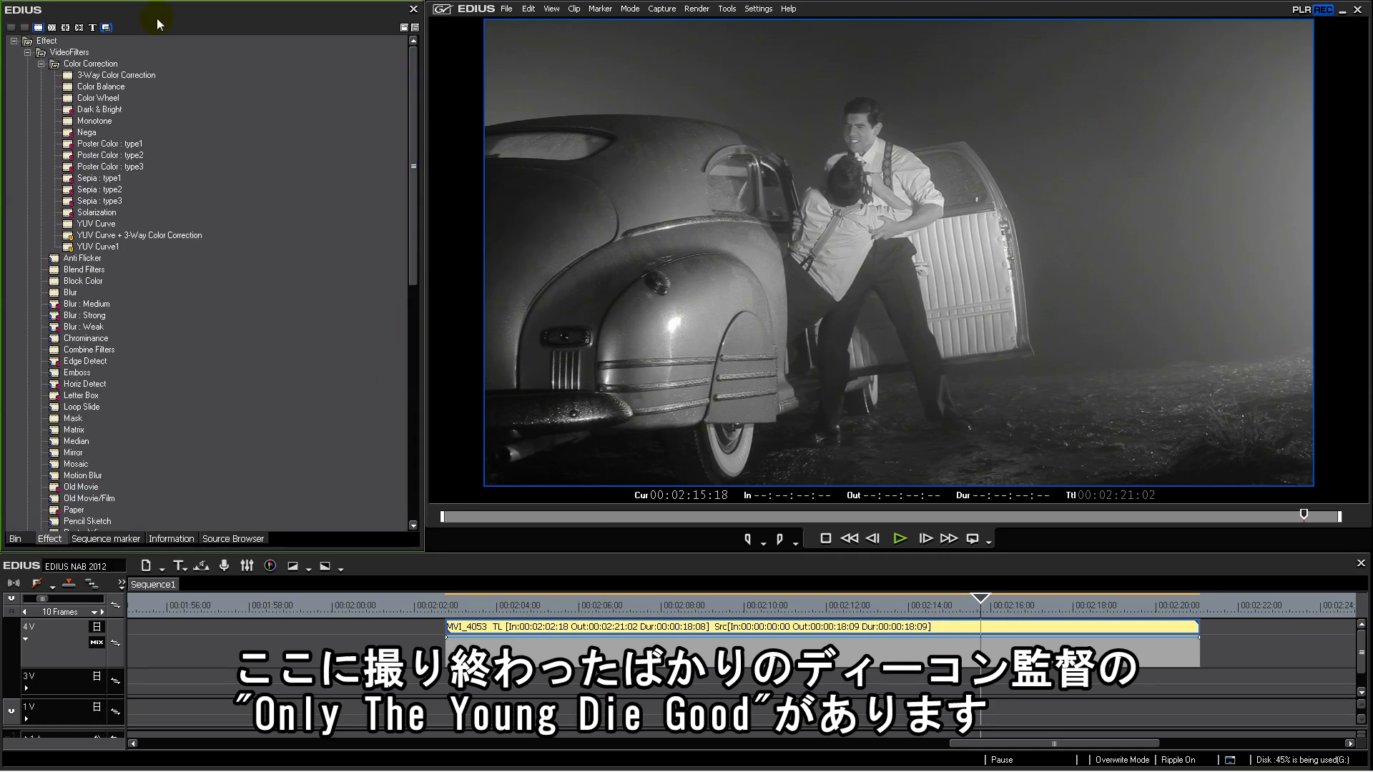
drag(90, 228, 757, 629)
double_click(49, 158)
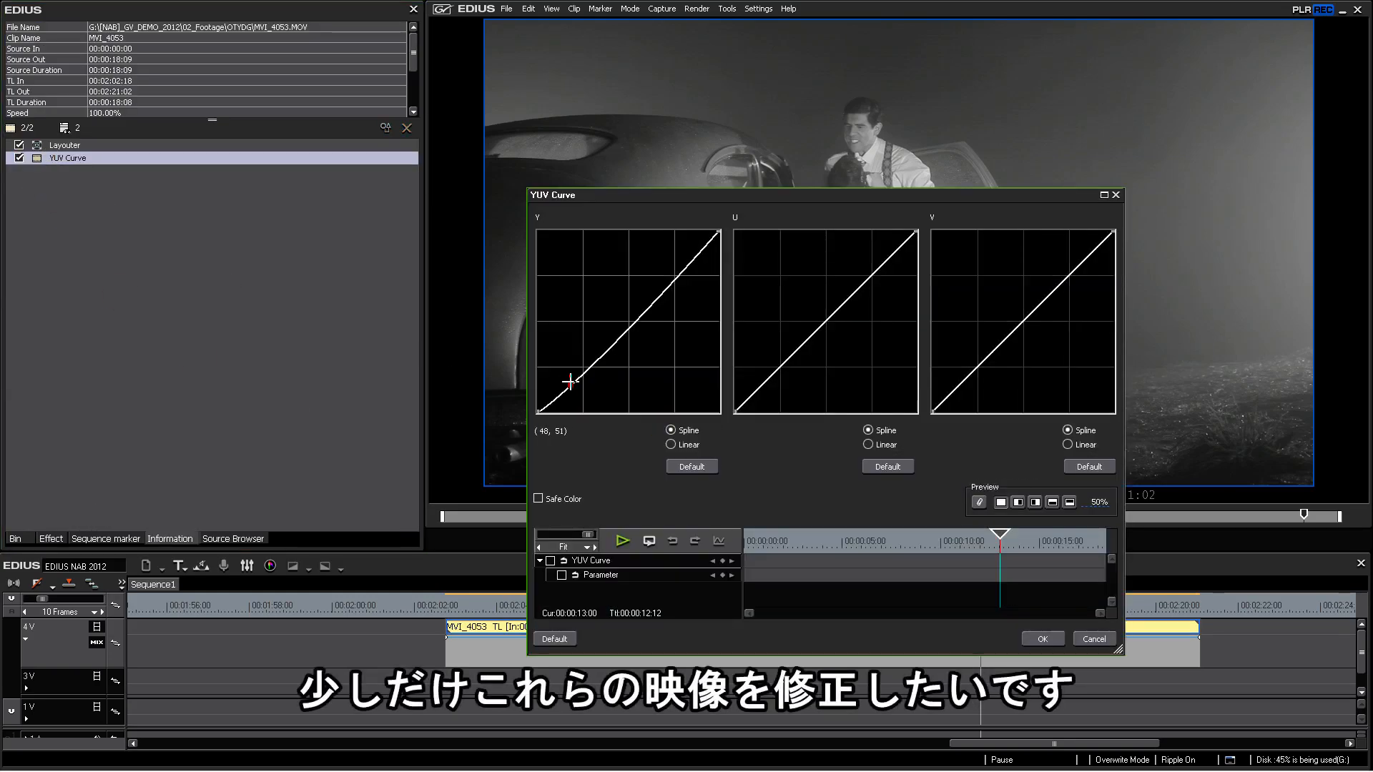
Step: Shape the Y curve into an S with lowered shadows and raised highlights, and apply it to MVI_4053
drag(570, 377, 577, 395)
drag(675, 284, 667, 271)
drag(785, 191, 692, 382)
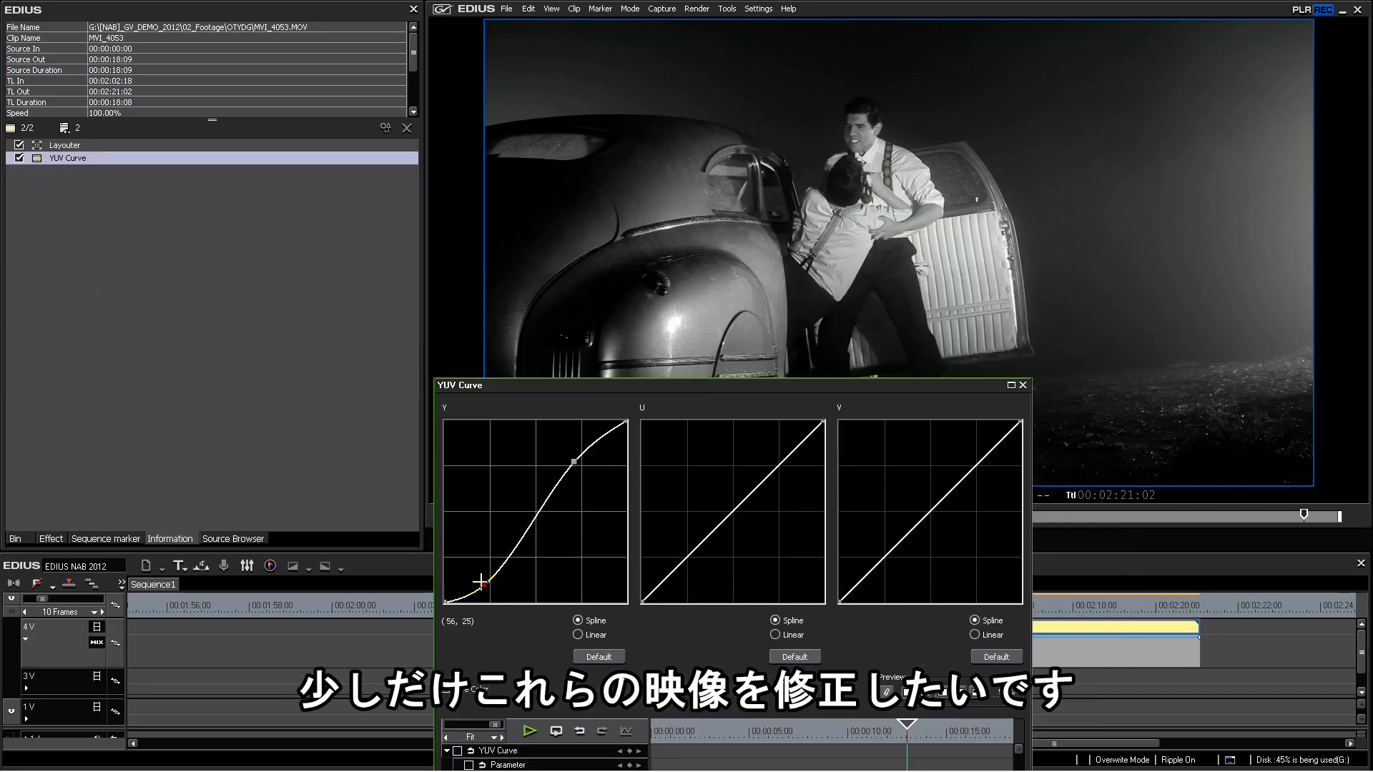
drag(800, 389, 376, 139)
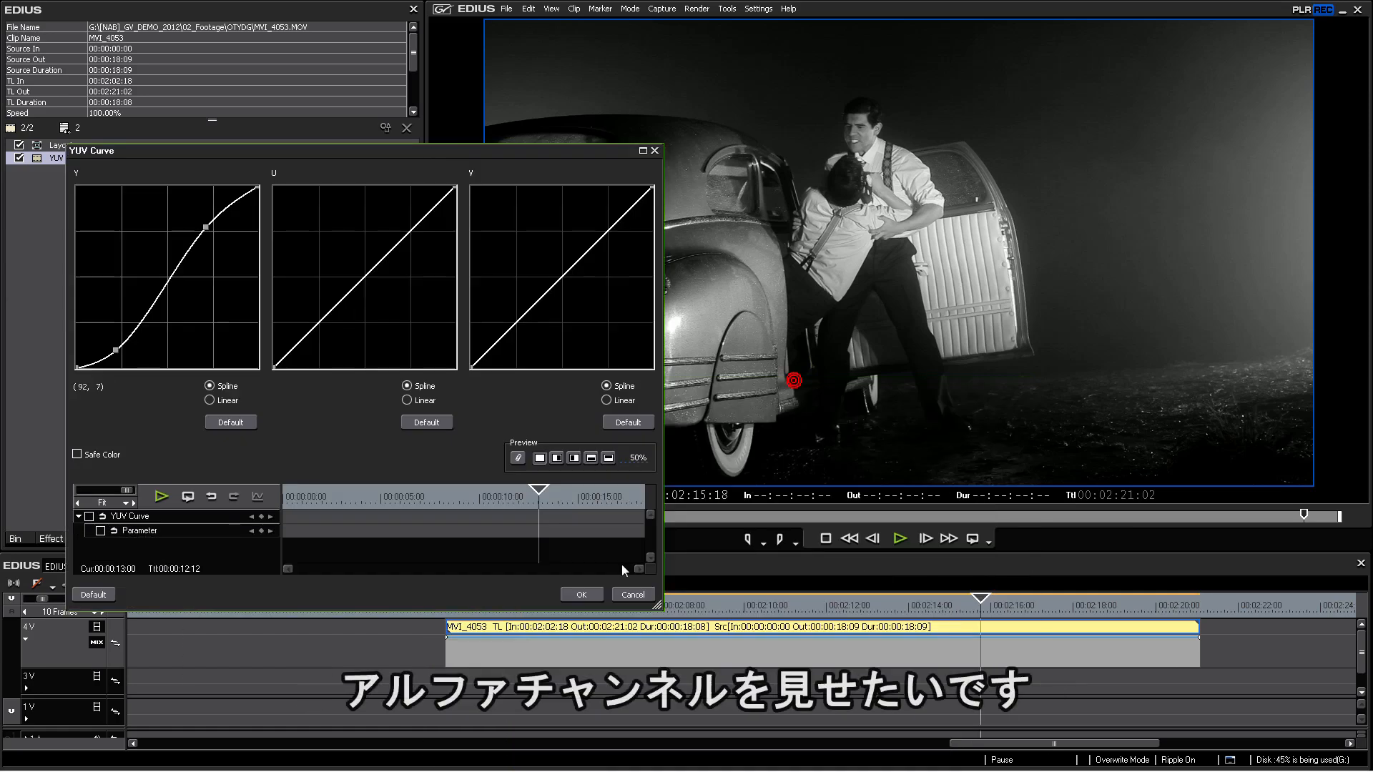
click(591, 595)
Step: Load Smoke_Charge_06 from the FLAMES_N_SMOKE folder into the player and preview it at 00:00:01:07
click(50, 539)
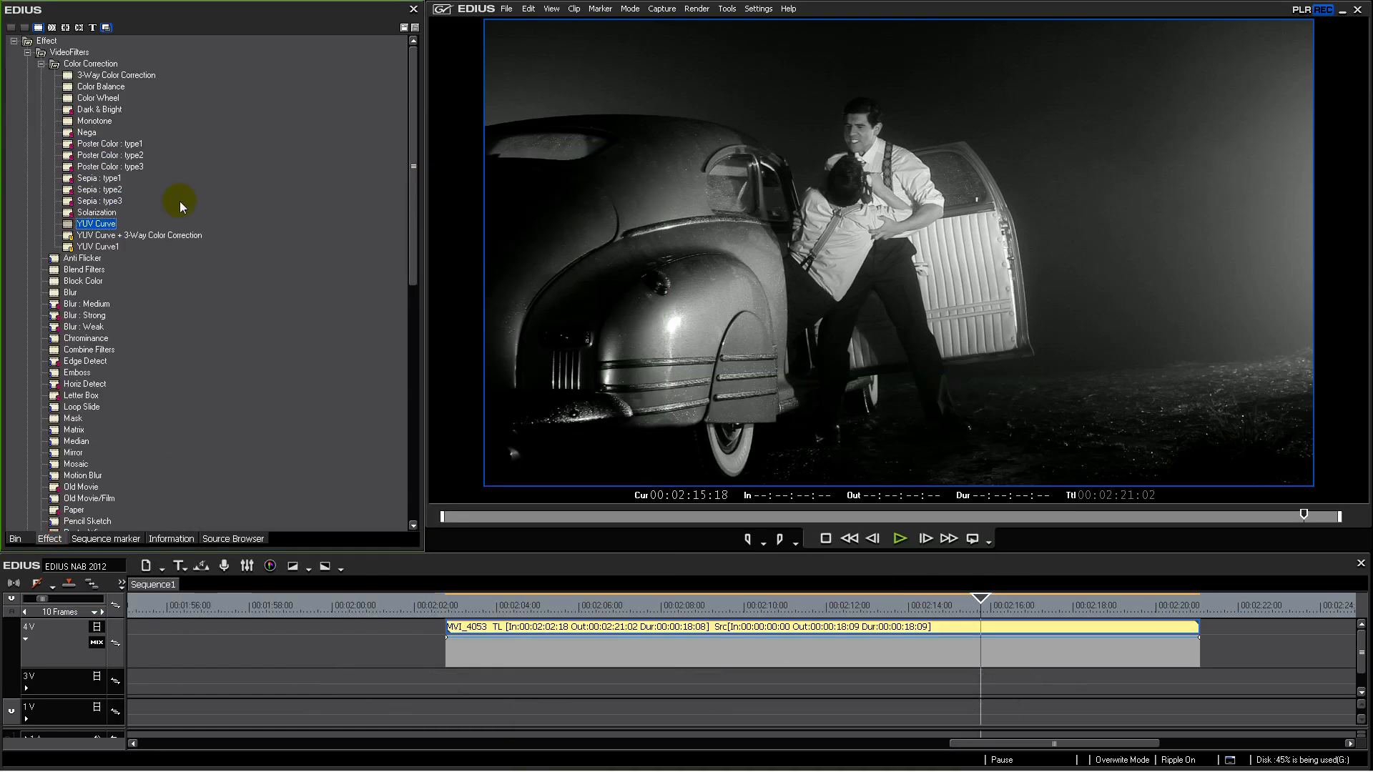
click(15, 539)
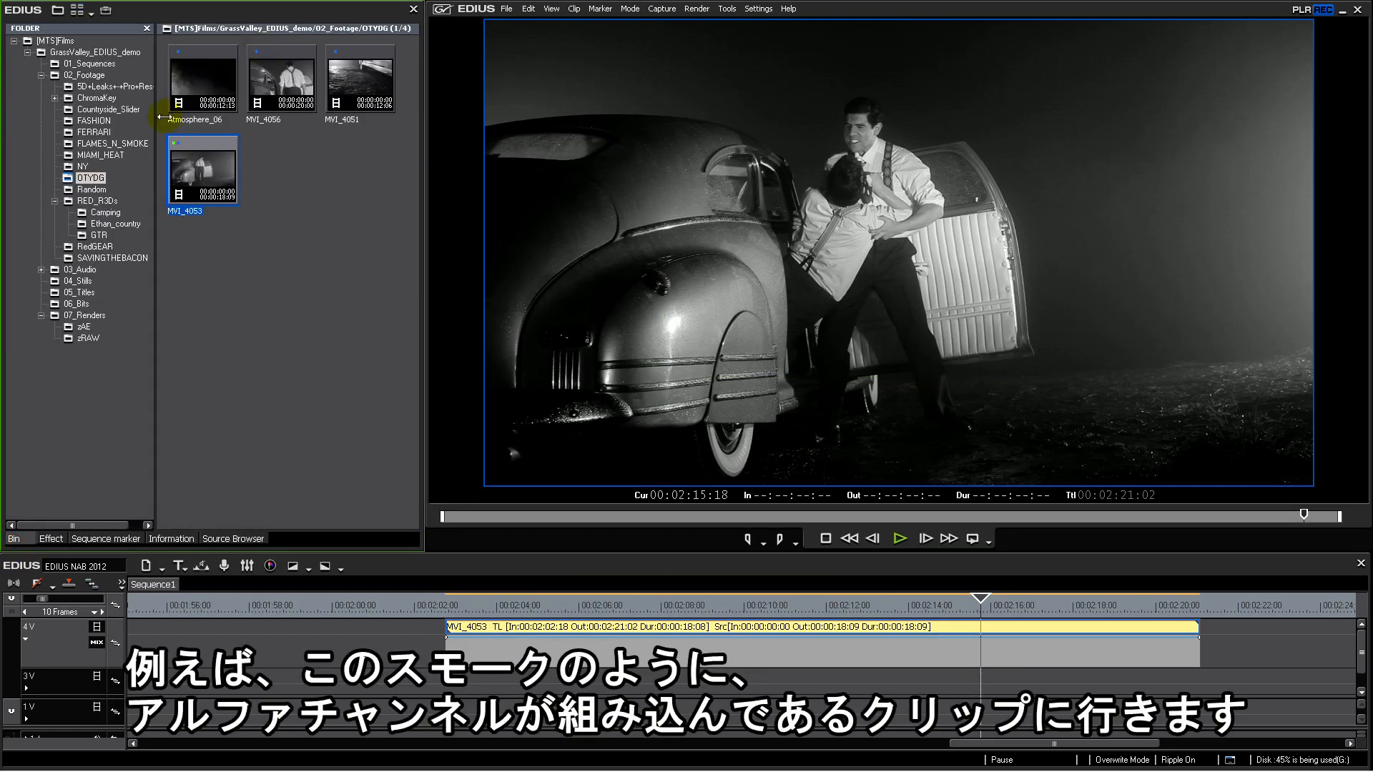
click(112, 143)
double_click(270, 182)
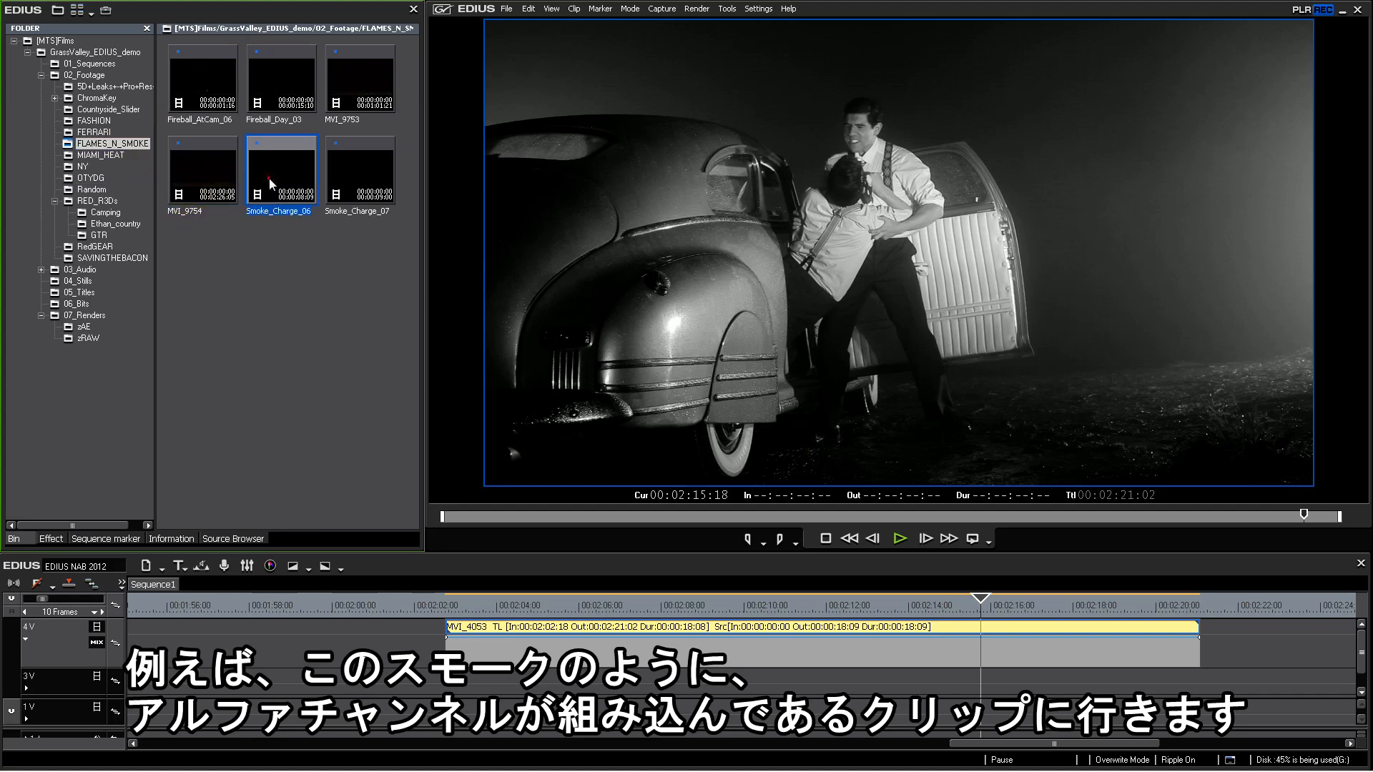
mouse_move(599, 520)
mouse_down()
mouse_move(851, 536)
mouse_move(920, 517)
mouse_move(593, 513)
mouse_up()
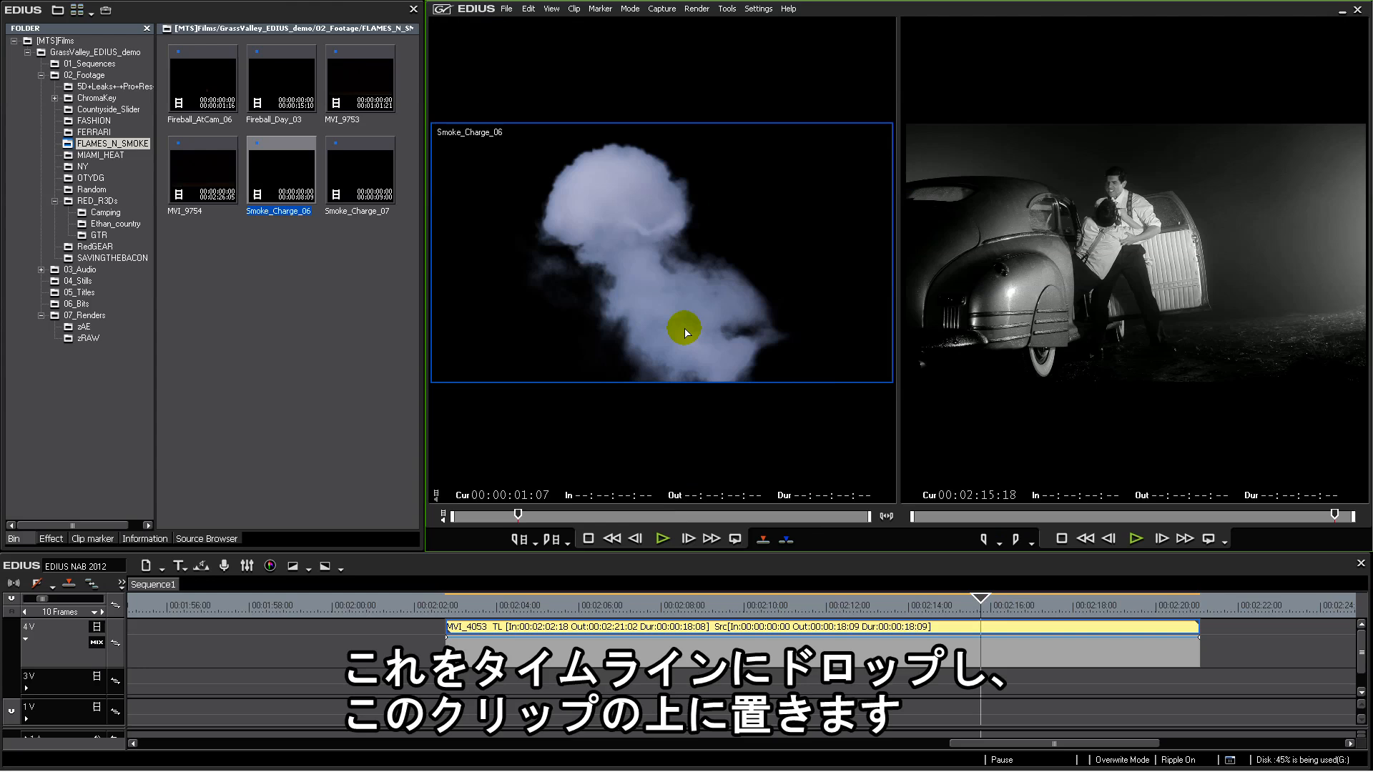
click(685, 332)
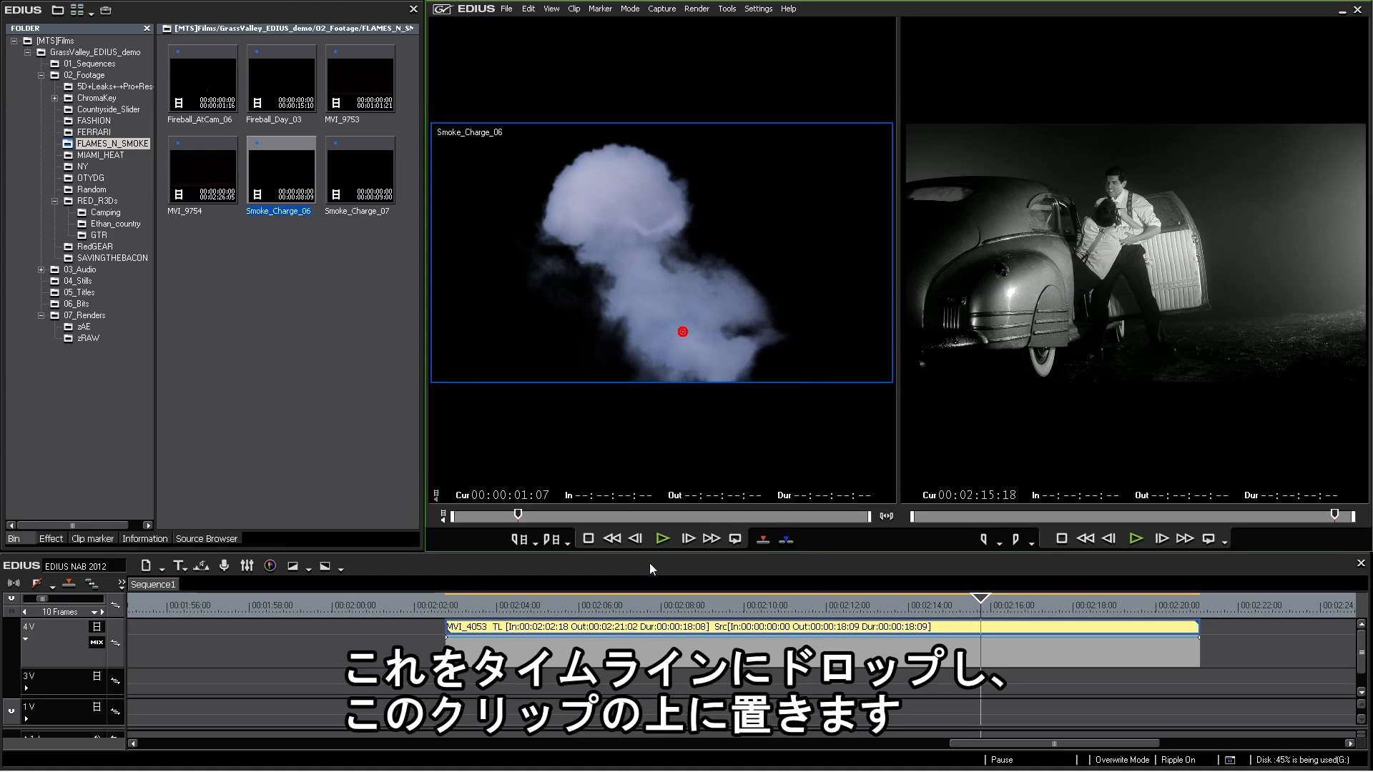
Step: Move MVI_4053 down to track 3V and place Smoke_Charge_06 above it on track 4V, starting at 00:02:02:18
drag(578, 627, 580, 680)
drag(632, 365, 527, 634)
click(995, 318)
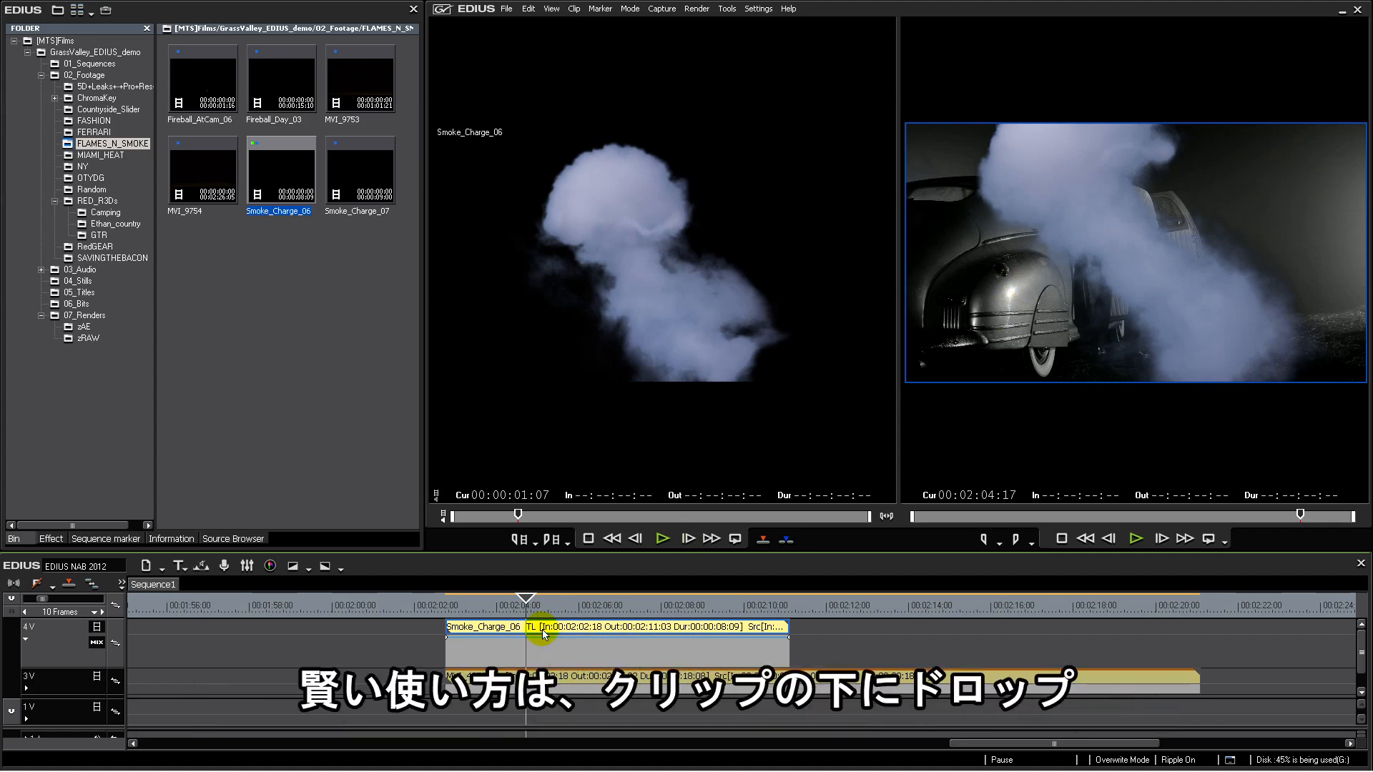
Step: Move MVI_4053 to track 4V and Smoke_Charge_06 beneath it on 3V, both starting at 00:02:11:03, and preview the stack at 00:02:14:02
drag(541, 642, 879, 634)
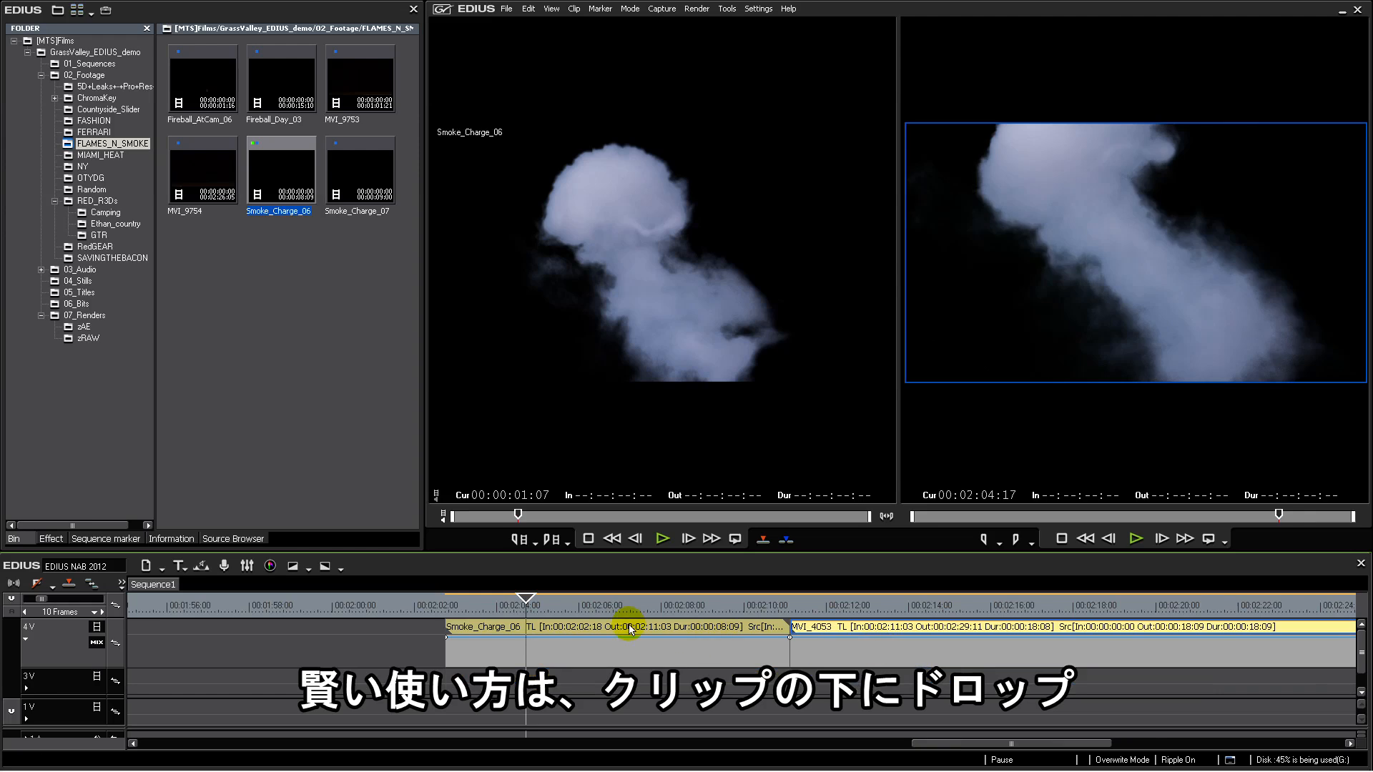
click(542, 628)
drag(542, 628, 888, 675)
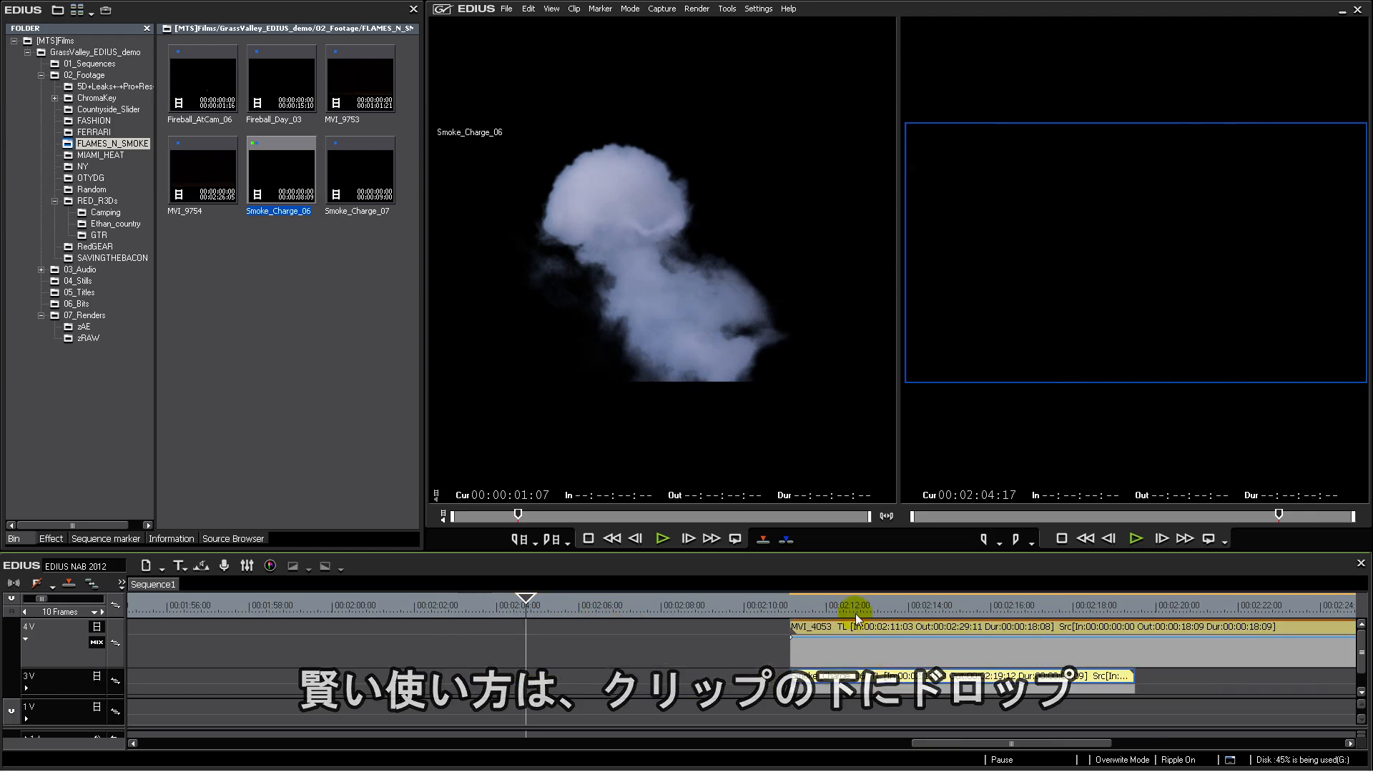
click(851, 606)
drag(851, 605, 912, 606)
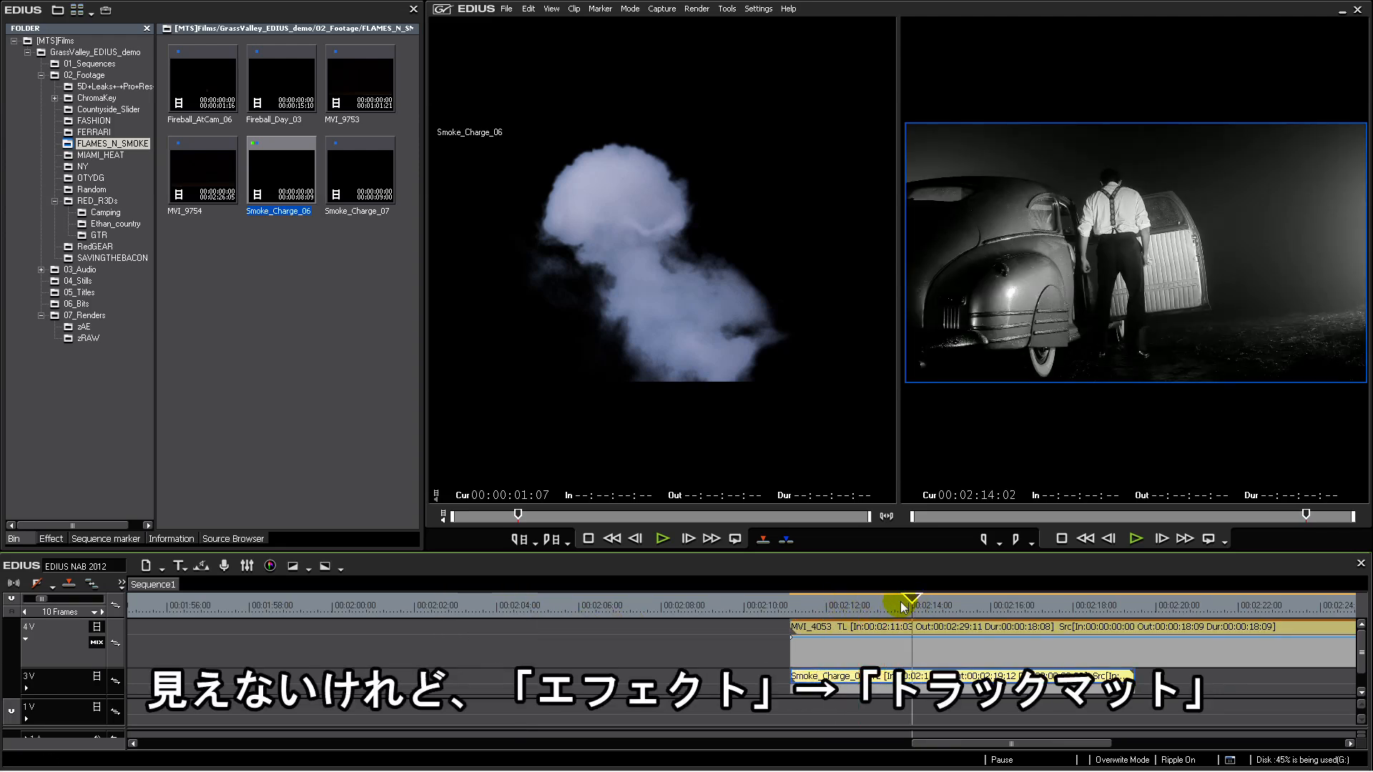
Step: Apply the Track Matte keyer to MVI_4053's mixer on track 4V and scrub through the matted image
click(54, 541)
scroll(114, 500, down, 10)
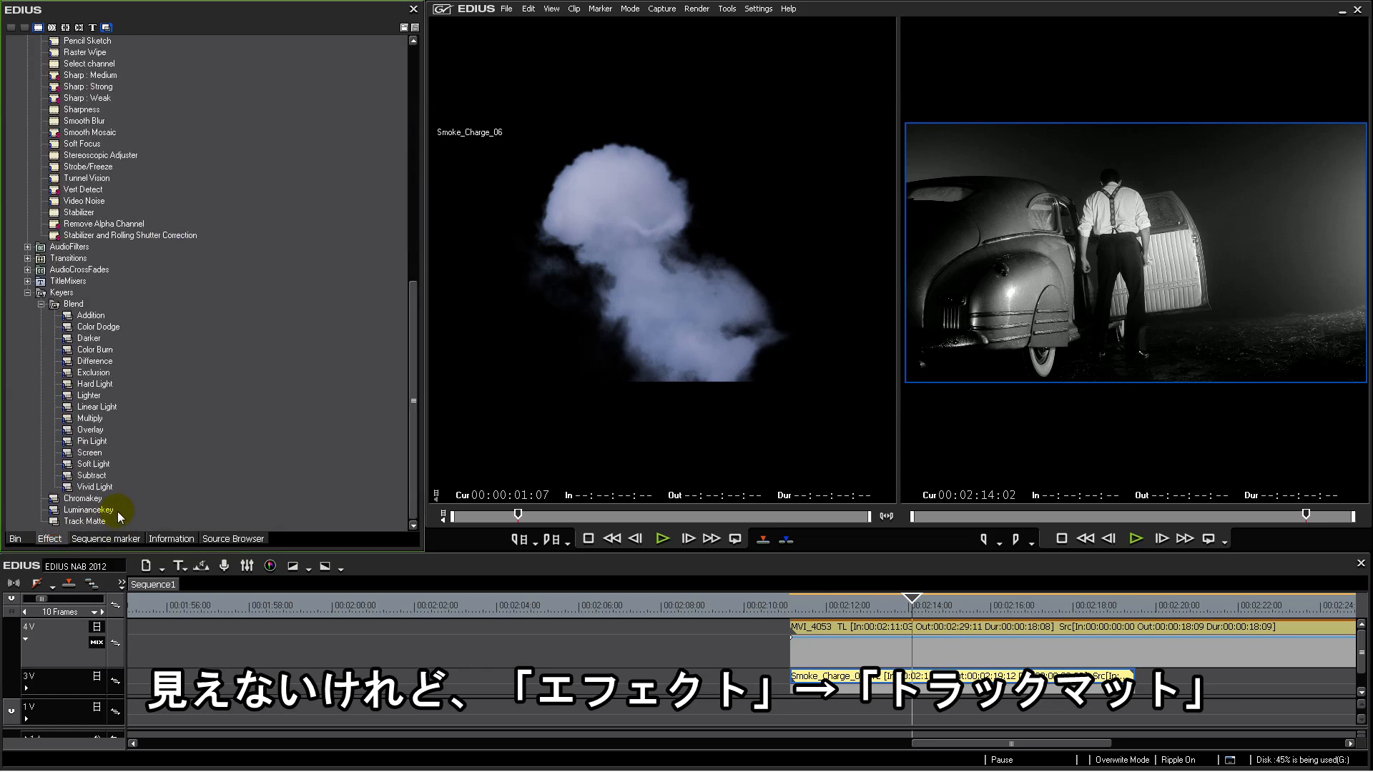
drag(74, 527, 862, 647)
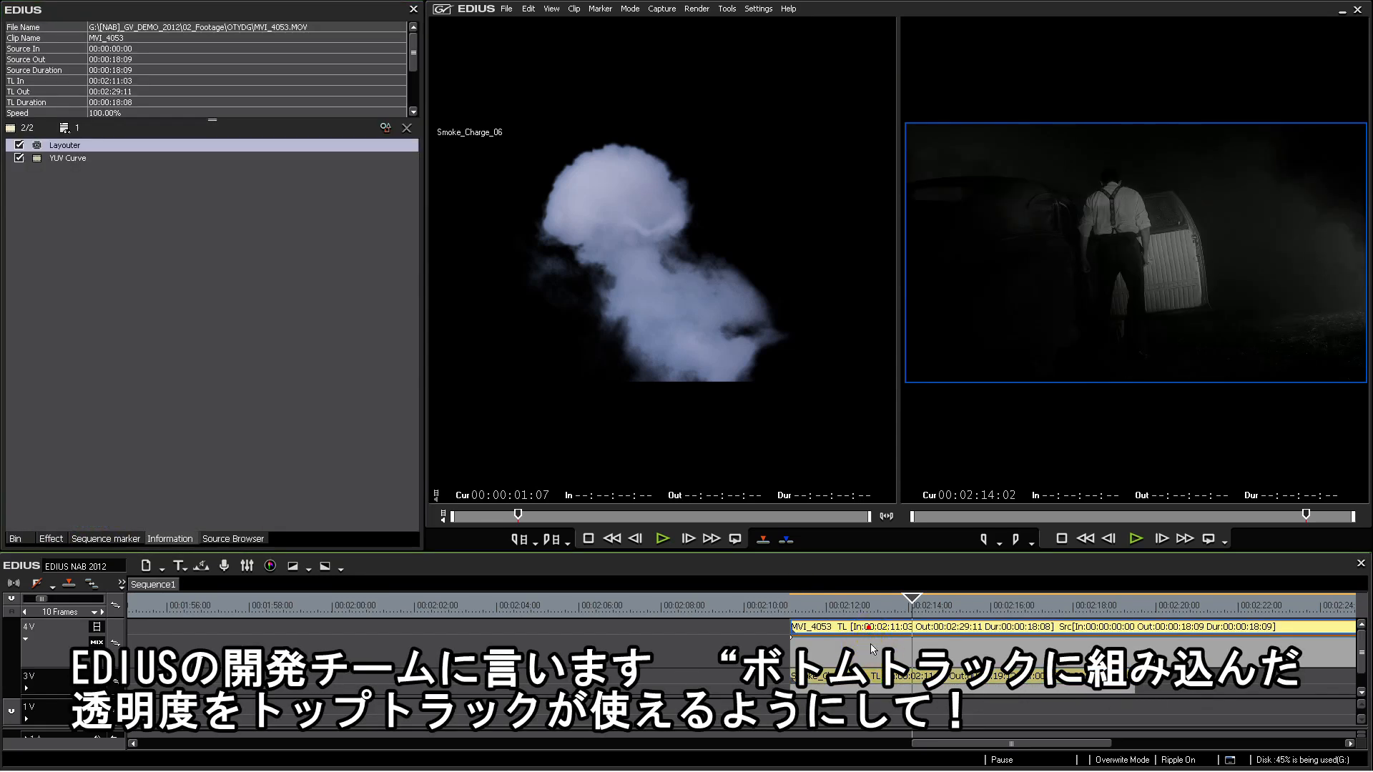
click(870, 655)
click(878, 676)
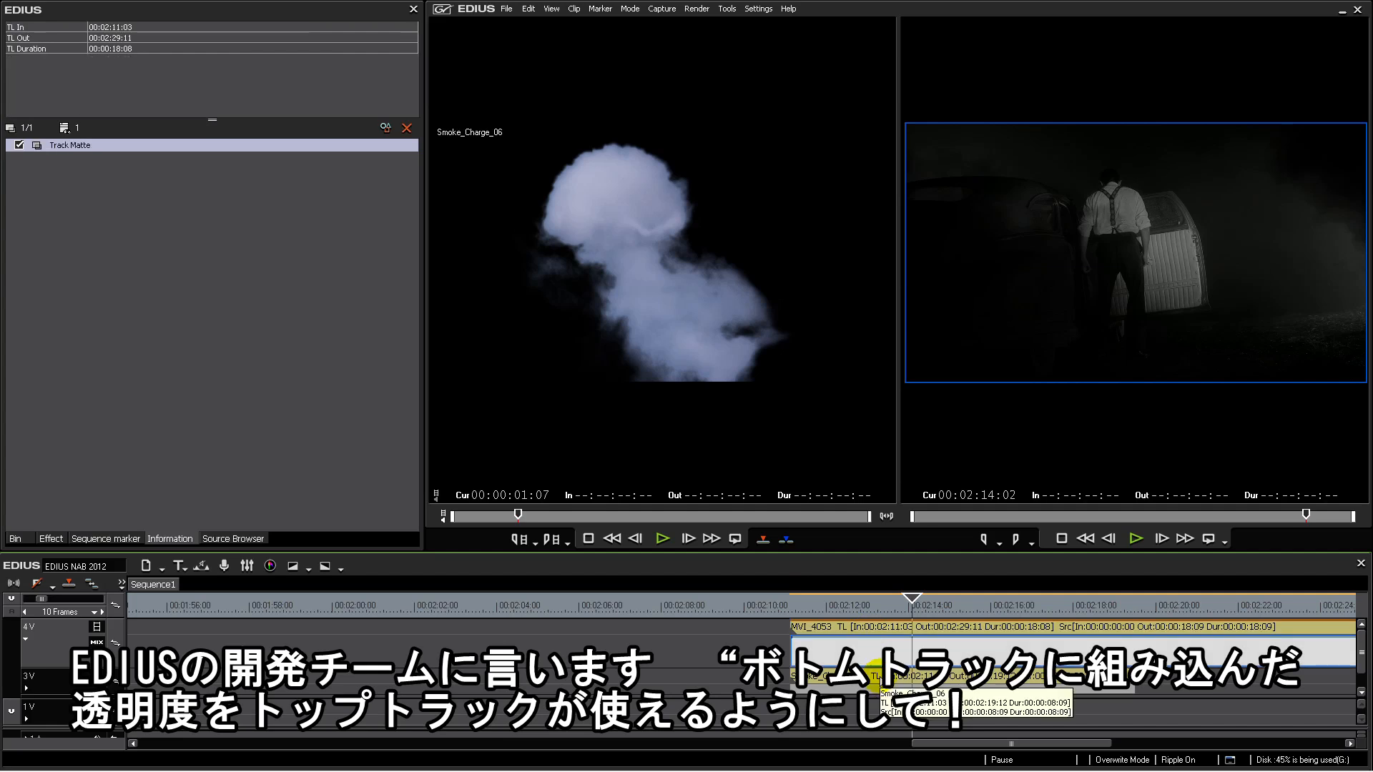
drag(894, 606, 849, 607)
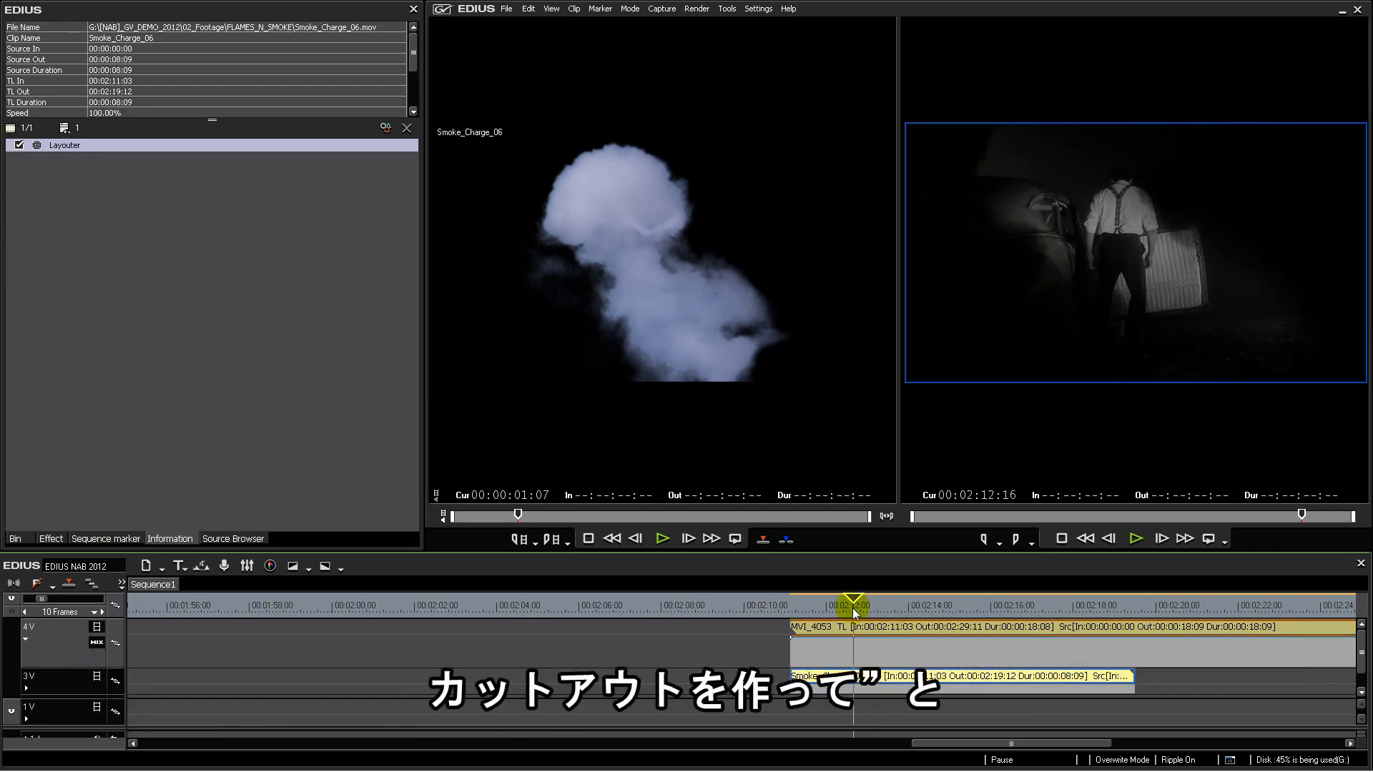
Step: Open the Track Matte settings of MVI_4053 and set Matte to Alpha
click(849, 652)
click(885, 648)
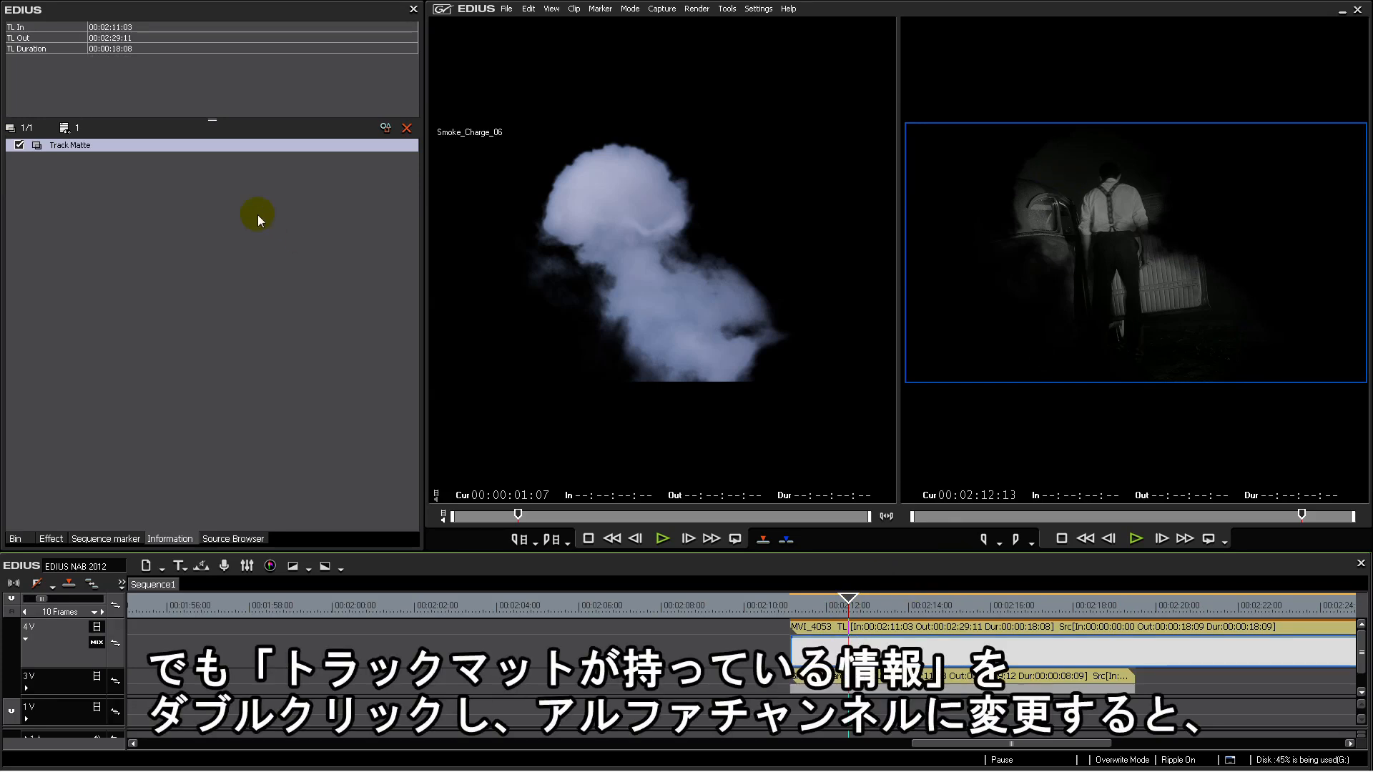
double_click(74, 146)
click(636, 270)
click(629, 295)
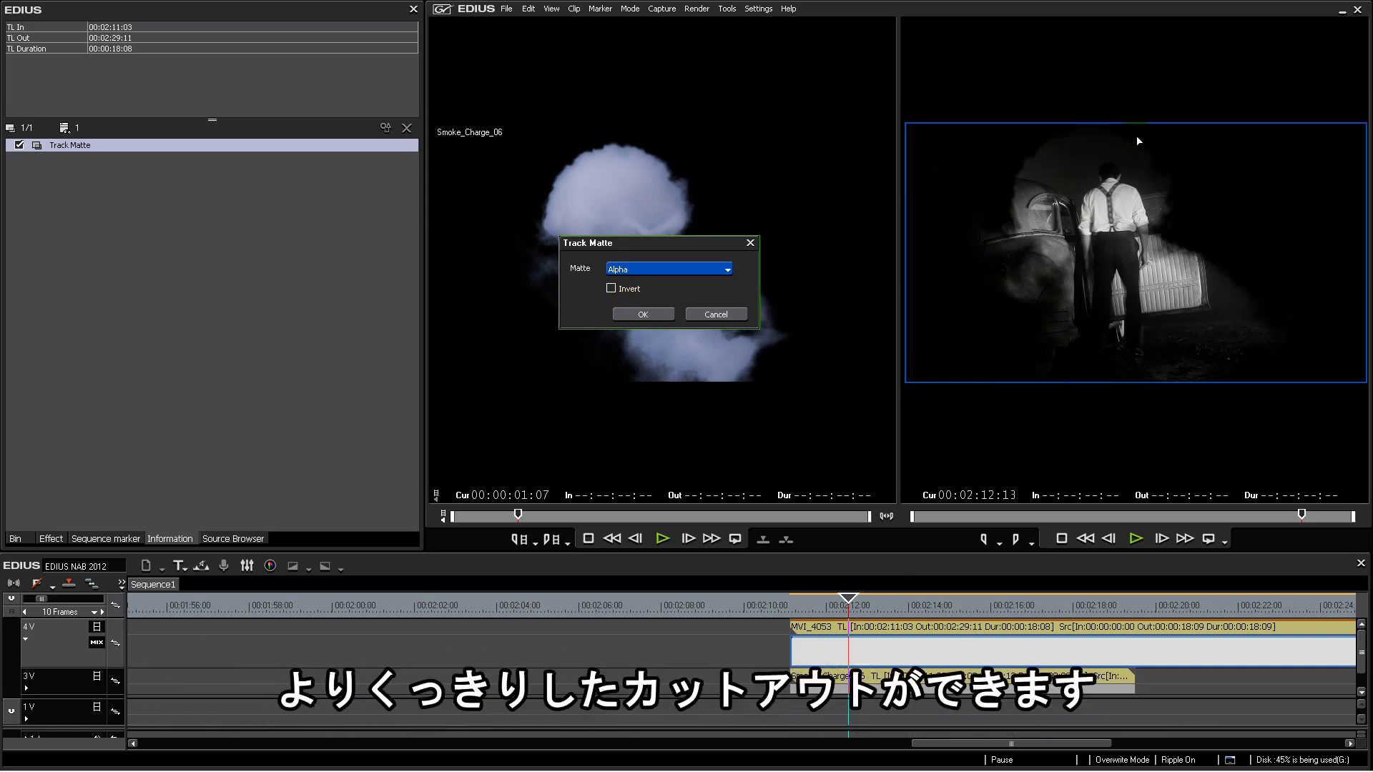
Step: Preview the alpha-matted MVI_4053 at 00:02:11:22 and enlarge the timeline area below the monitors
click(799, 603)
drag(820, 608, 705, 599)
drag(730, 553, 715, 363)
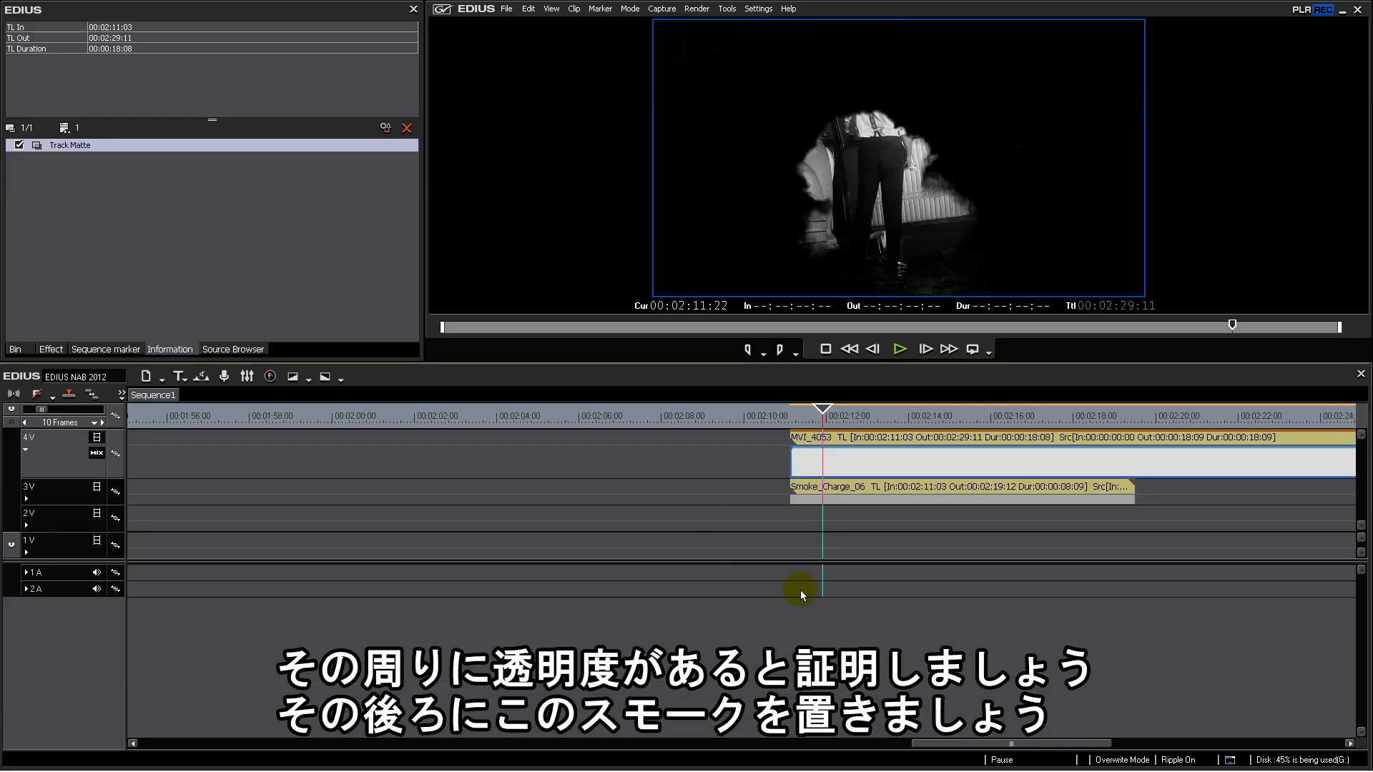
Step: Try Atmosphere_06 from the OTYDG folder as a background on track 2V at 00:02:11:03, preview it at 00:02:12:17, and delete it
click(21, 349)
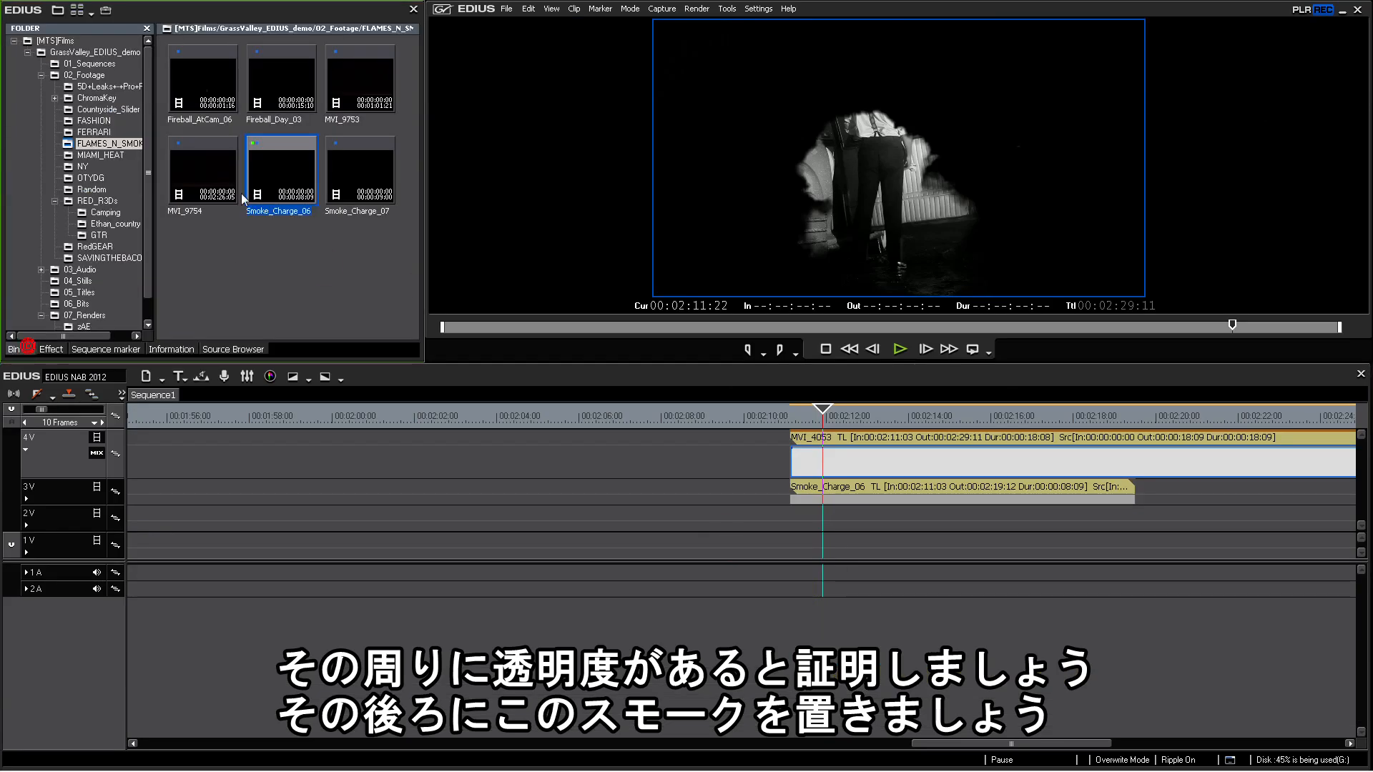
click(96, 122)
click(92, 178)
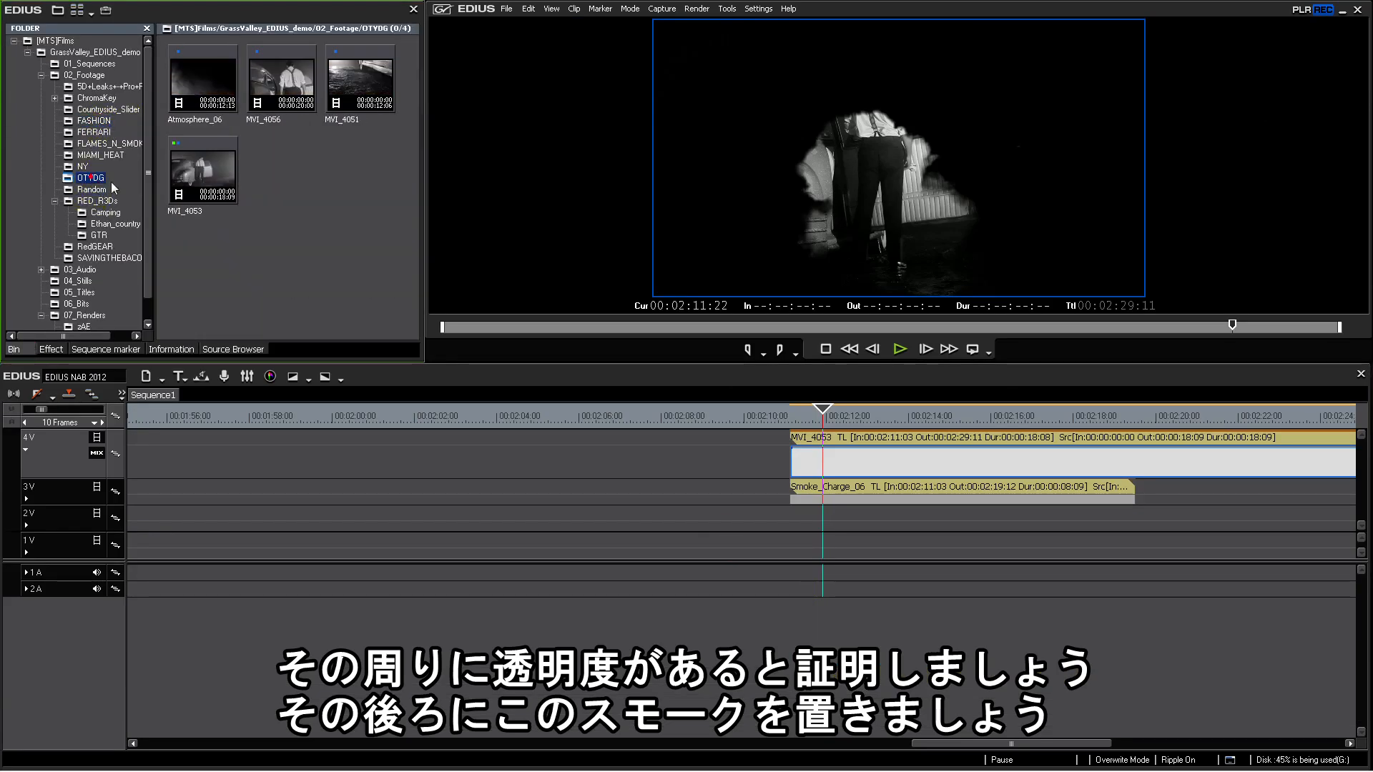
drag(228, 93, 797, 519)
drag(822, 414, 855, 438)
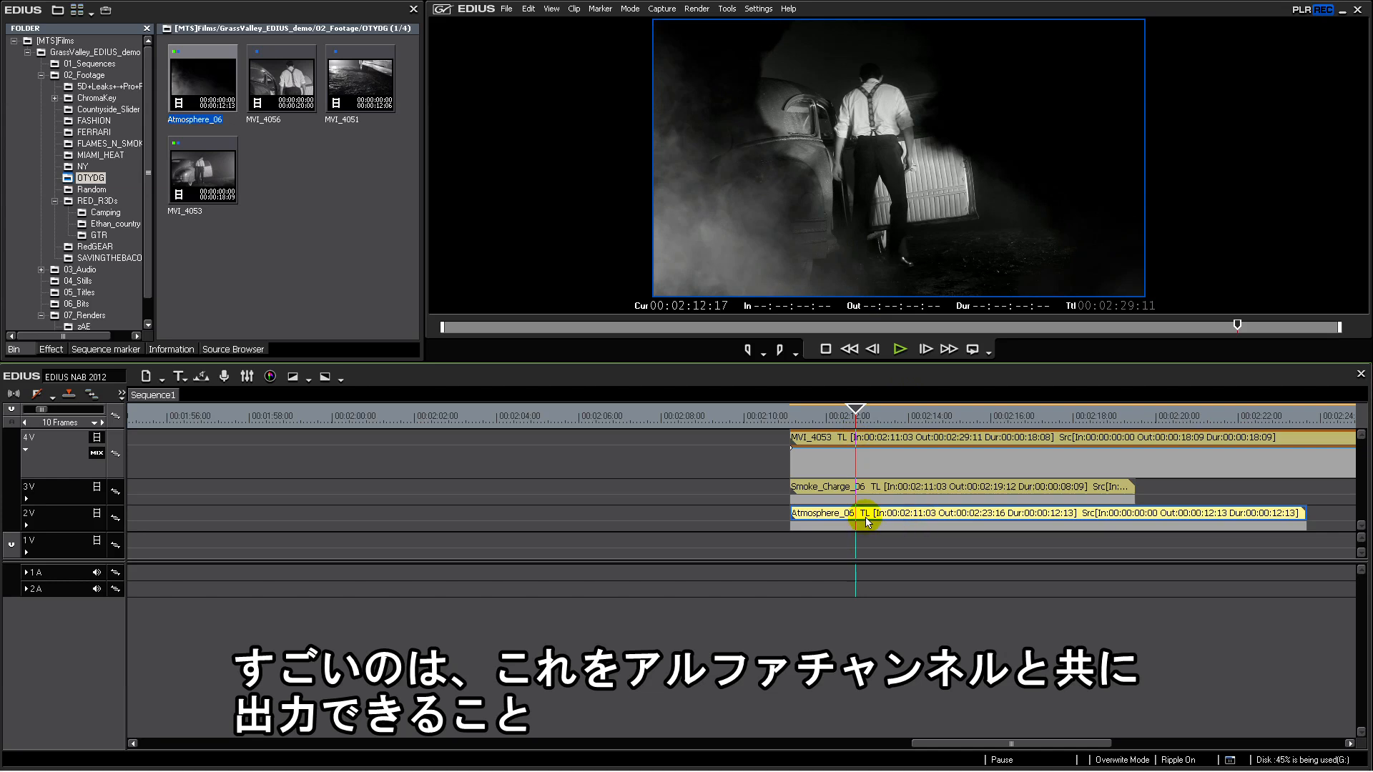
key(Delete)
Step: Cut all tracks at 00:02:11:08 and delete the short pieces at the start of MVI_4053 and Smoke_Charge_06
drag(816, 422, 790, 486)
key(shift+c)
key(Delete)
Step: Mark the In point at 00:02:11:08 and the Out point at 00:02:15:17 on the timeline
key(i)
drag(801, 418, 980, 427)
key(o)
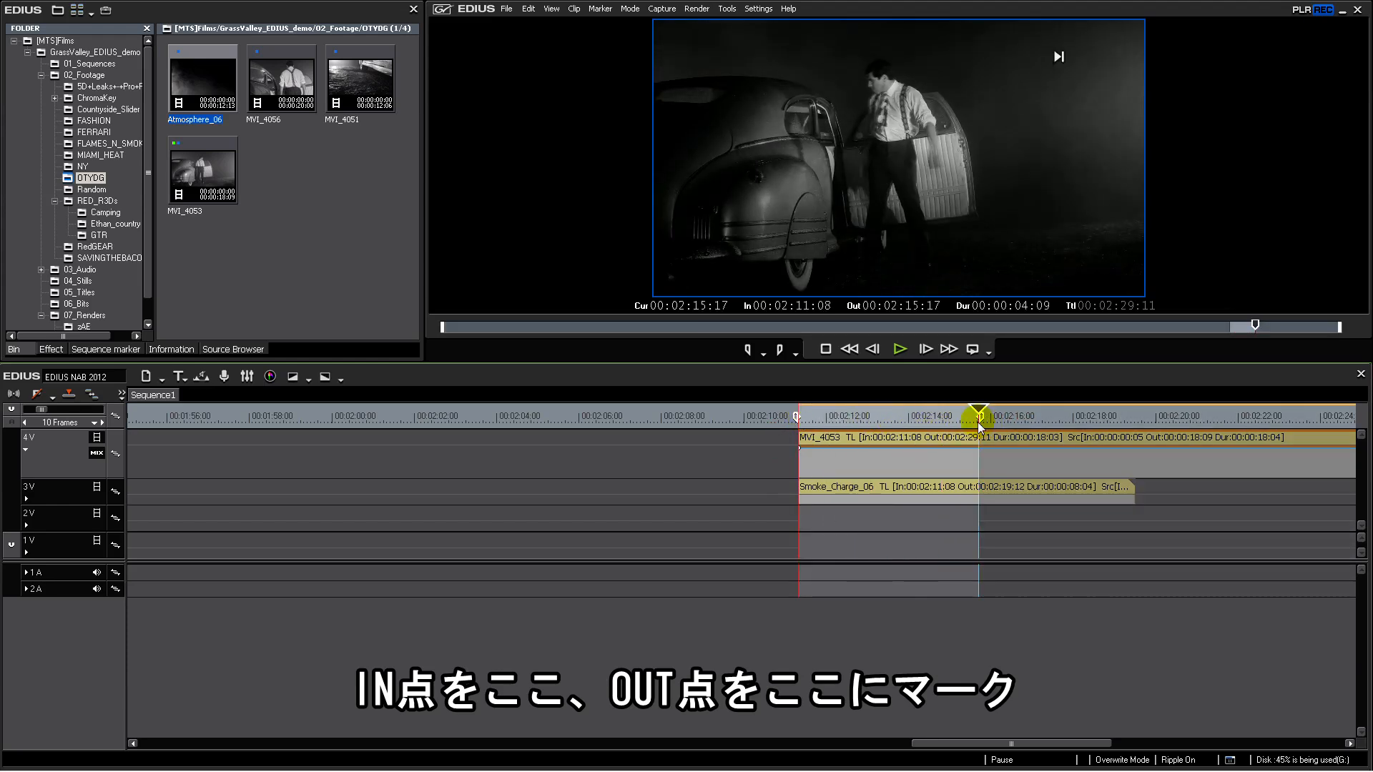
Step: Set up a Print to File export with the Canopus HQX AVI exporter and the advanced Channel option set to Color + Alpha
click(507, 9)
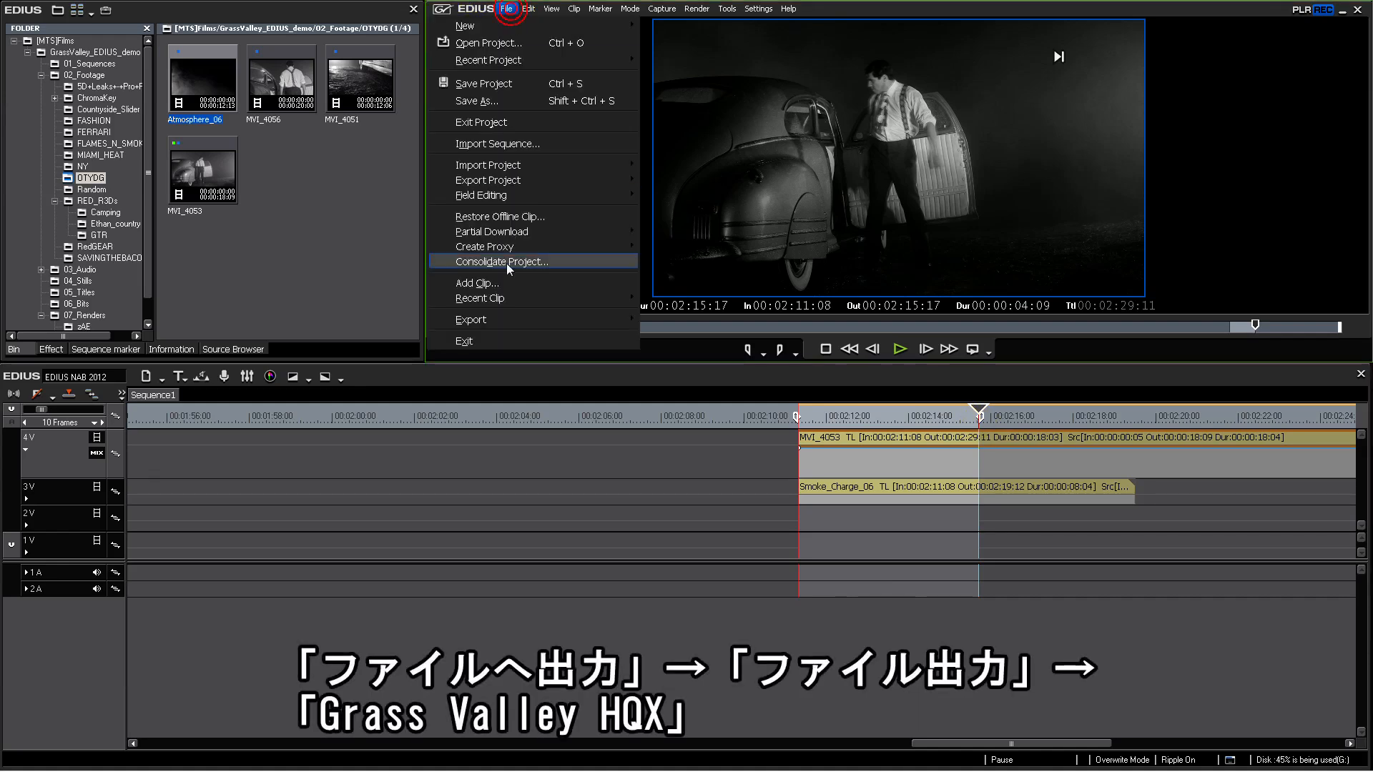
mouse_move(508, 320)
click(704, 353)
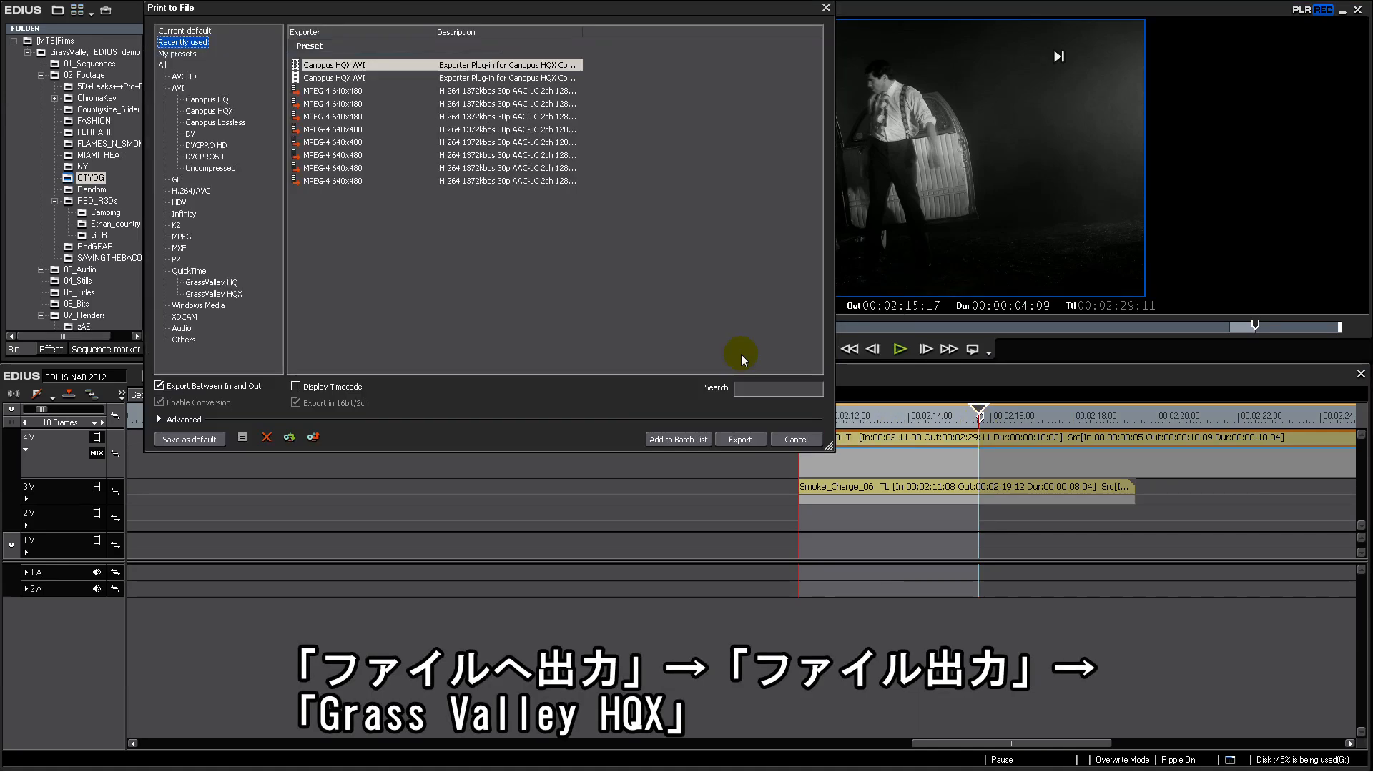
click(206, 111)
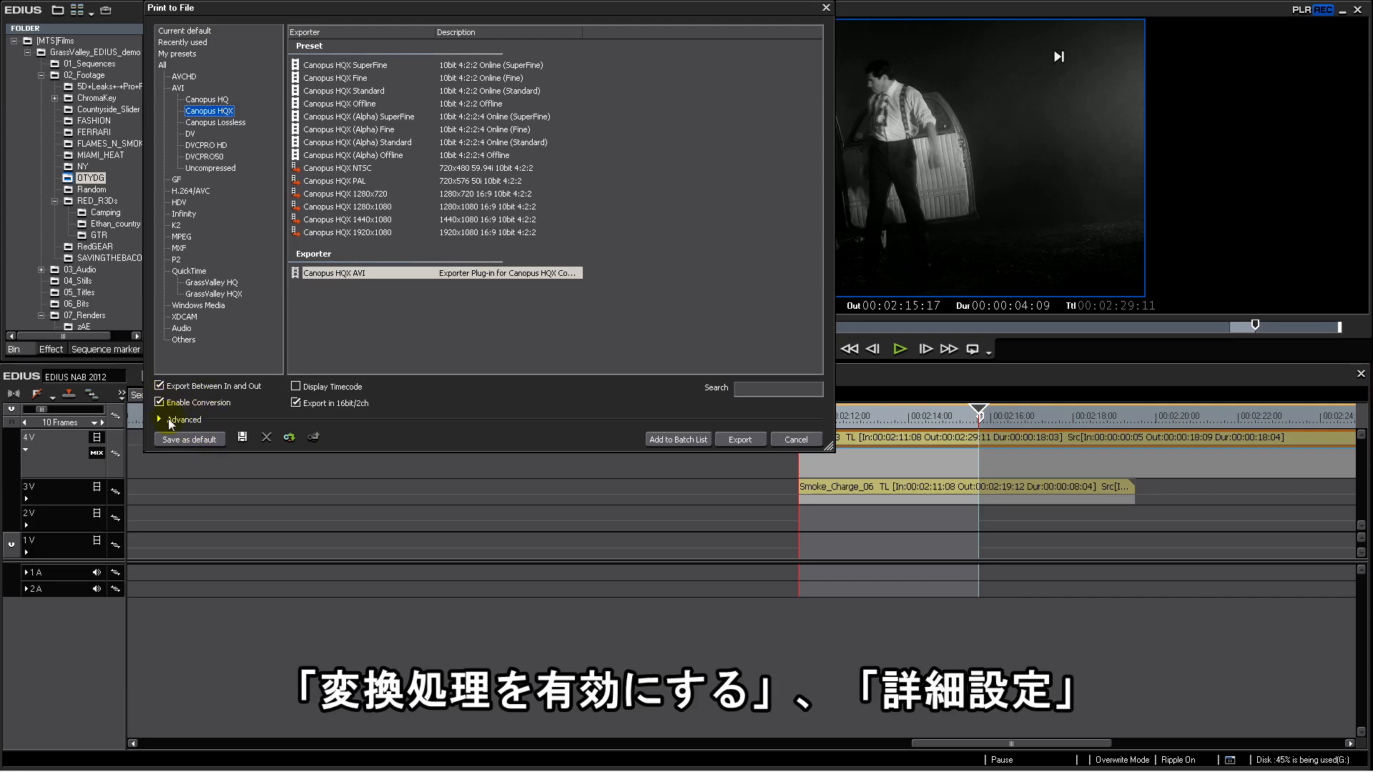
click(159, 419)
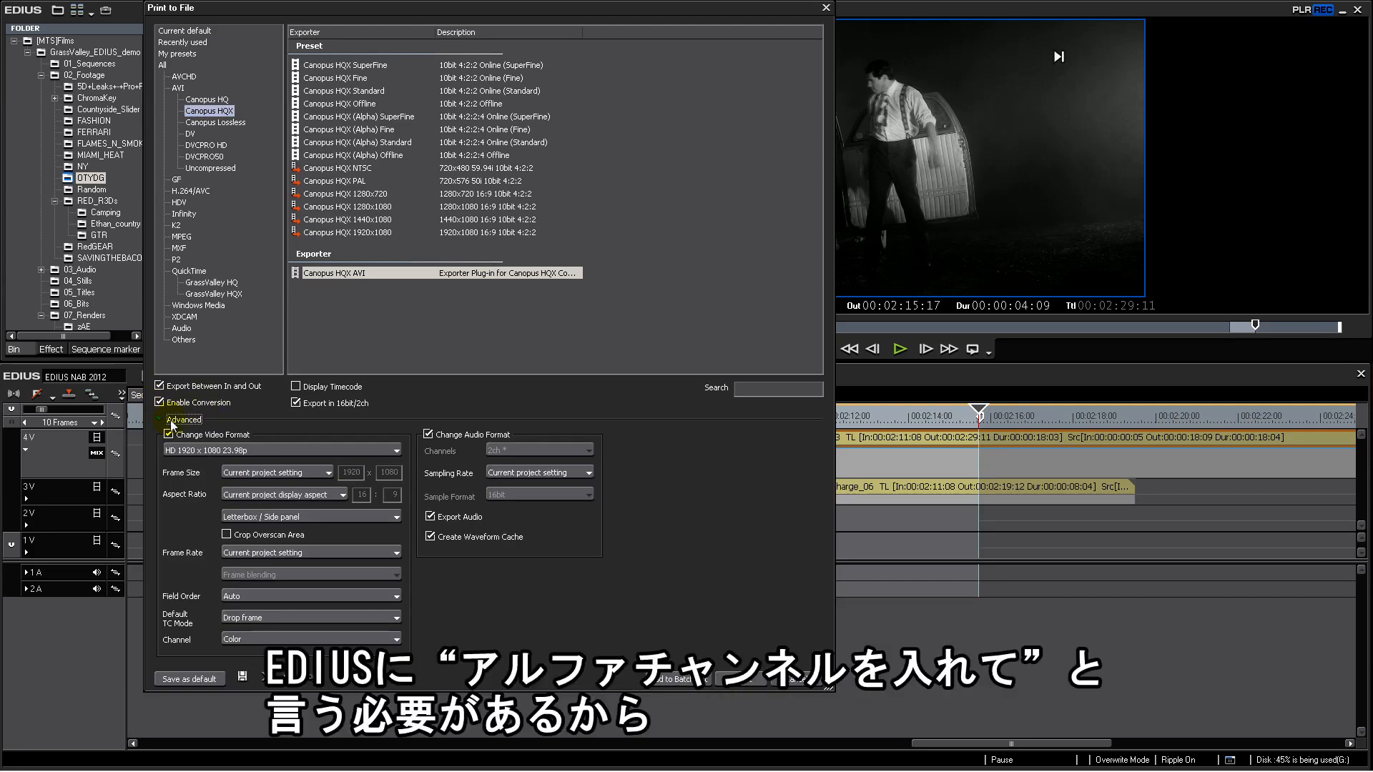
click(260, 639)
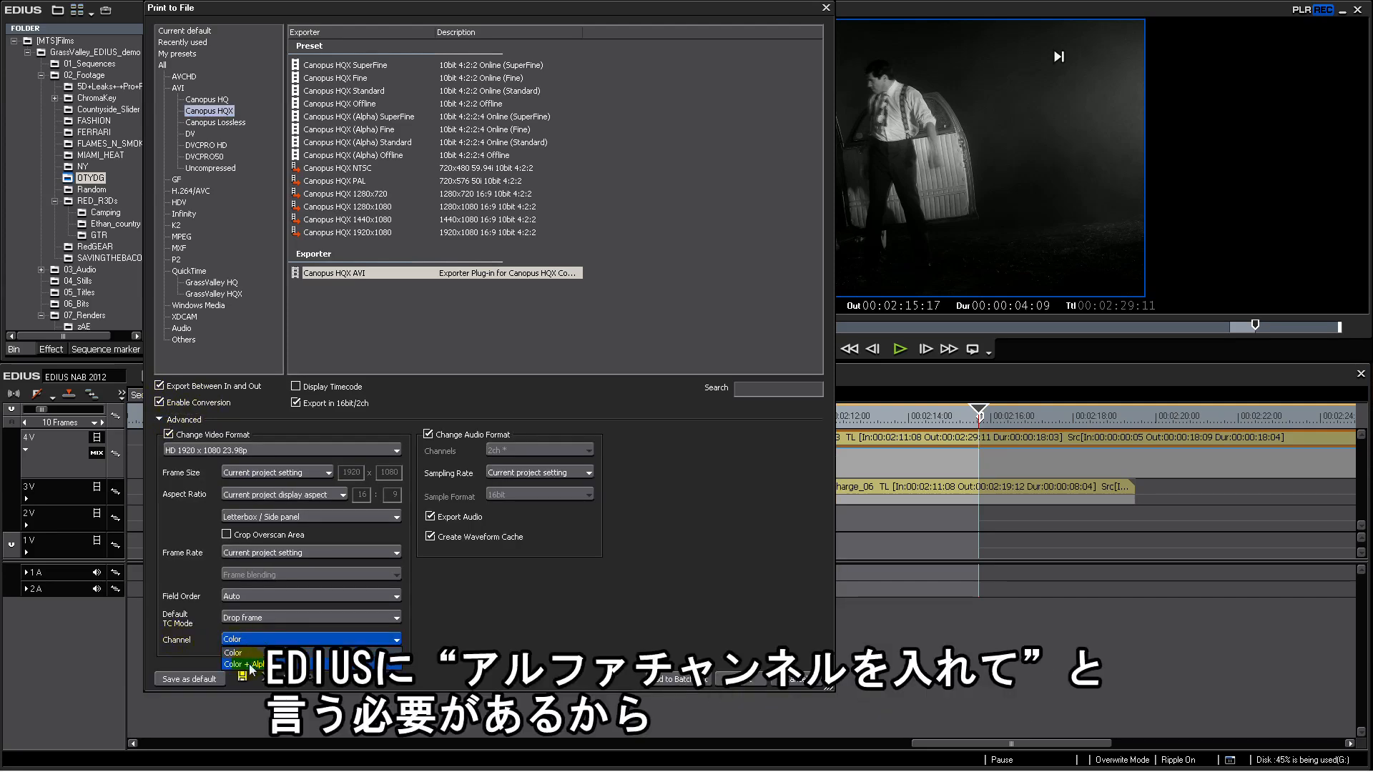
click(259, 664)
Step: Export the marked range to the Desktop as an AVI file named OTYDGalpha
click(736, 680)
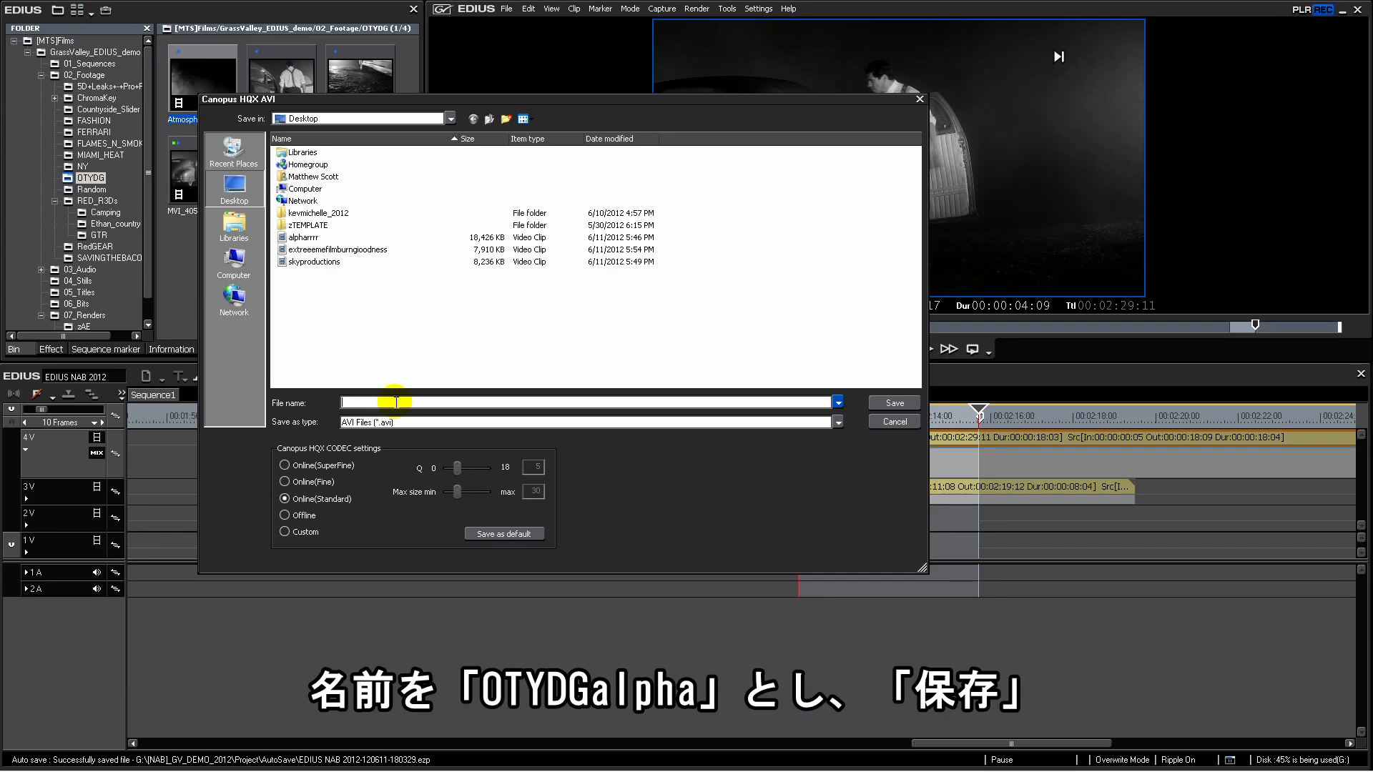
text(OTYDGalpha)
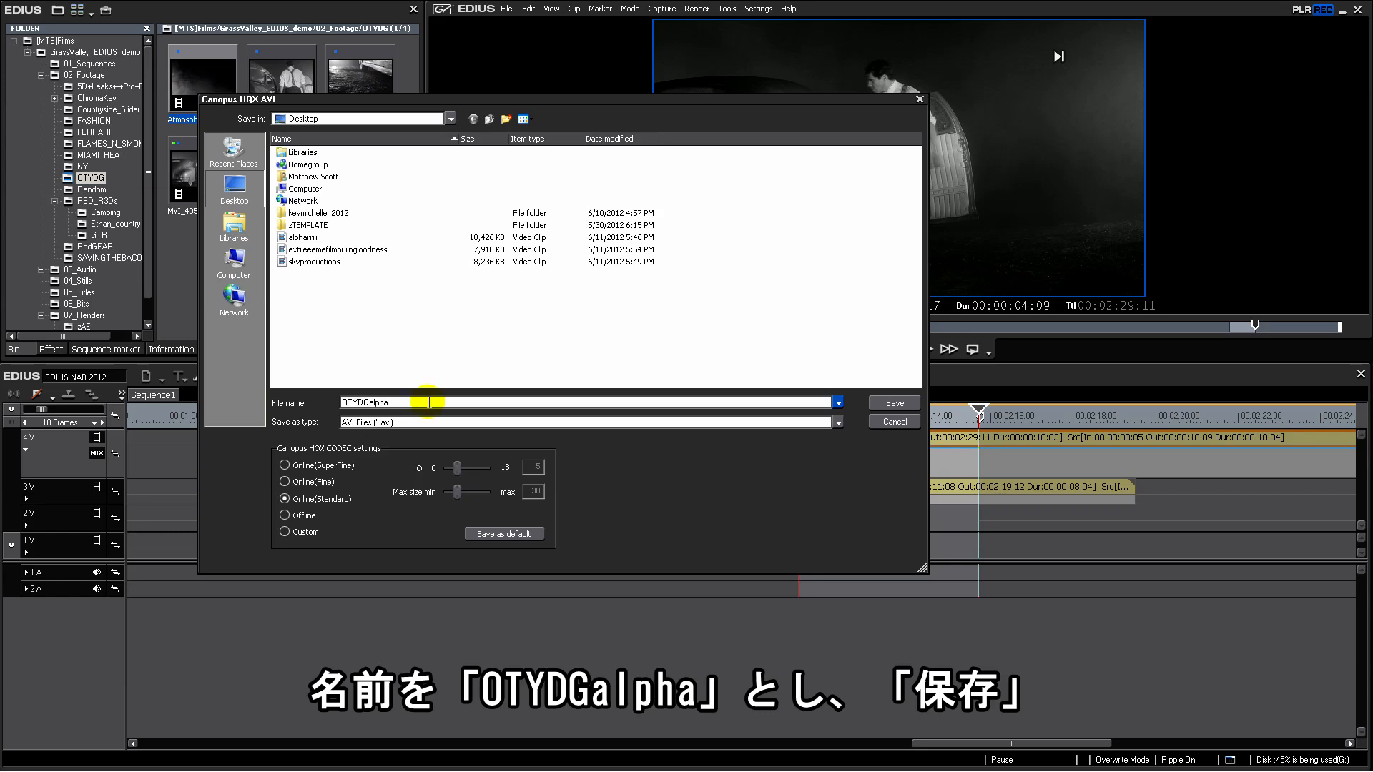
click(895, 402)
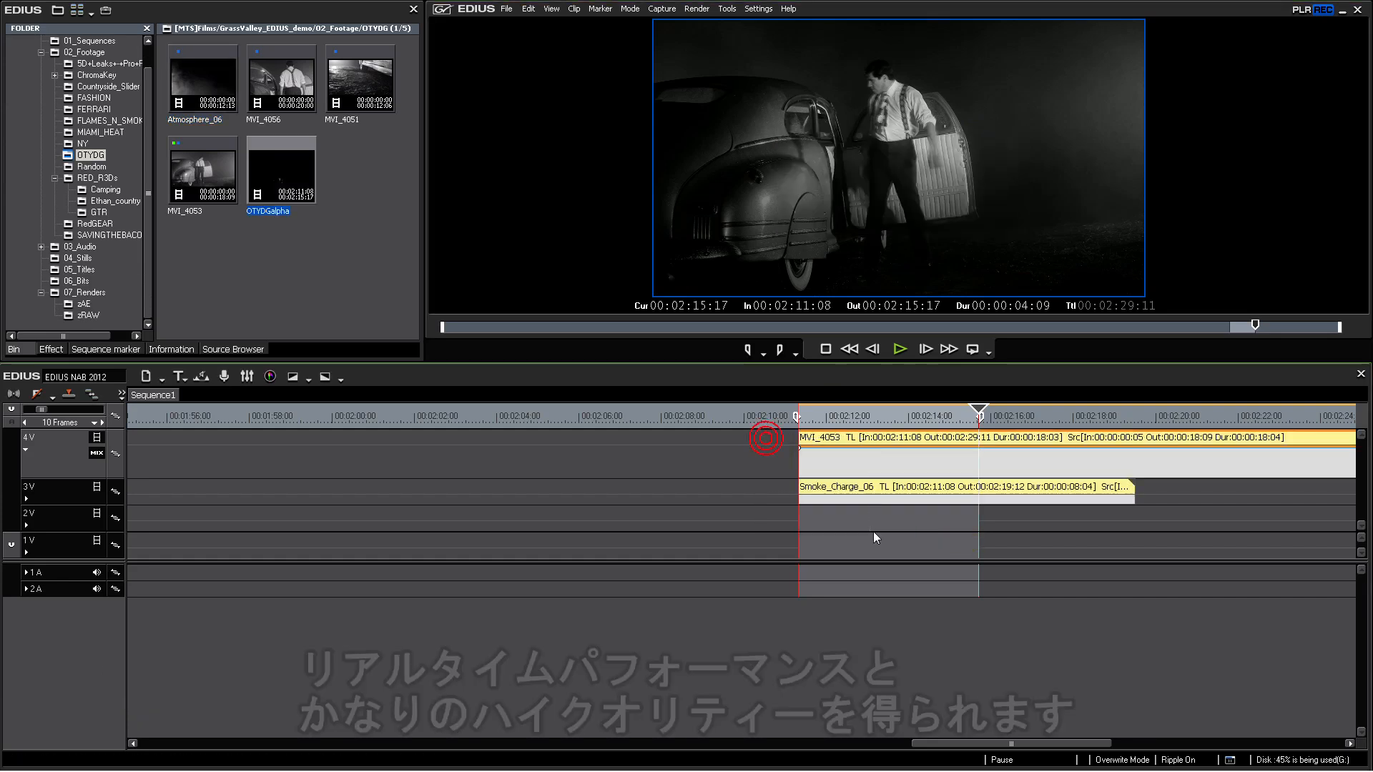
Step: Delete MVI_4053 and Smoke_Charge_06 from the timeline and open the rendered OTYDGalpha clip in the player with both monitors enlarged
key(Delete)
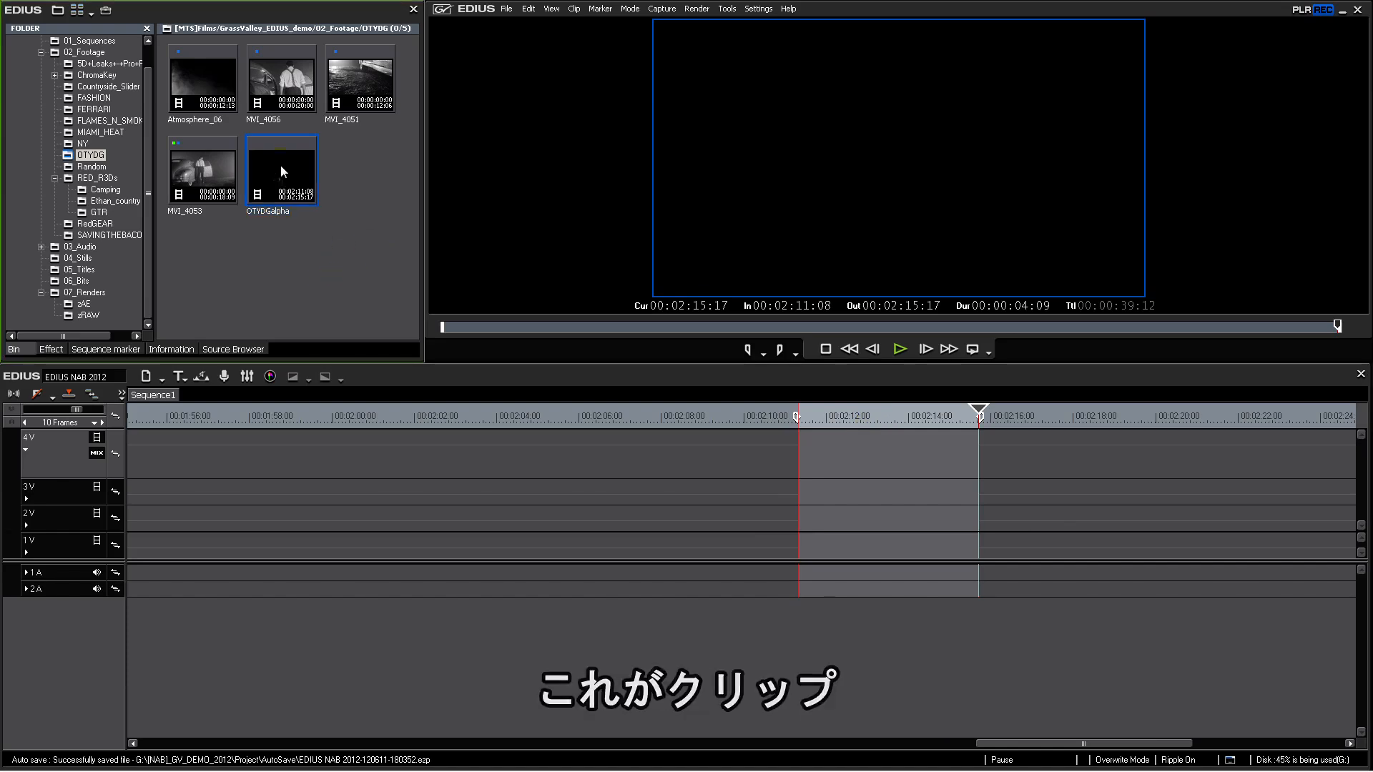
double_click(280, 170)
drag(550, 326, 685, 500)
key(Tab)
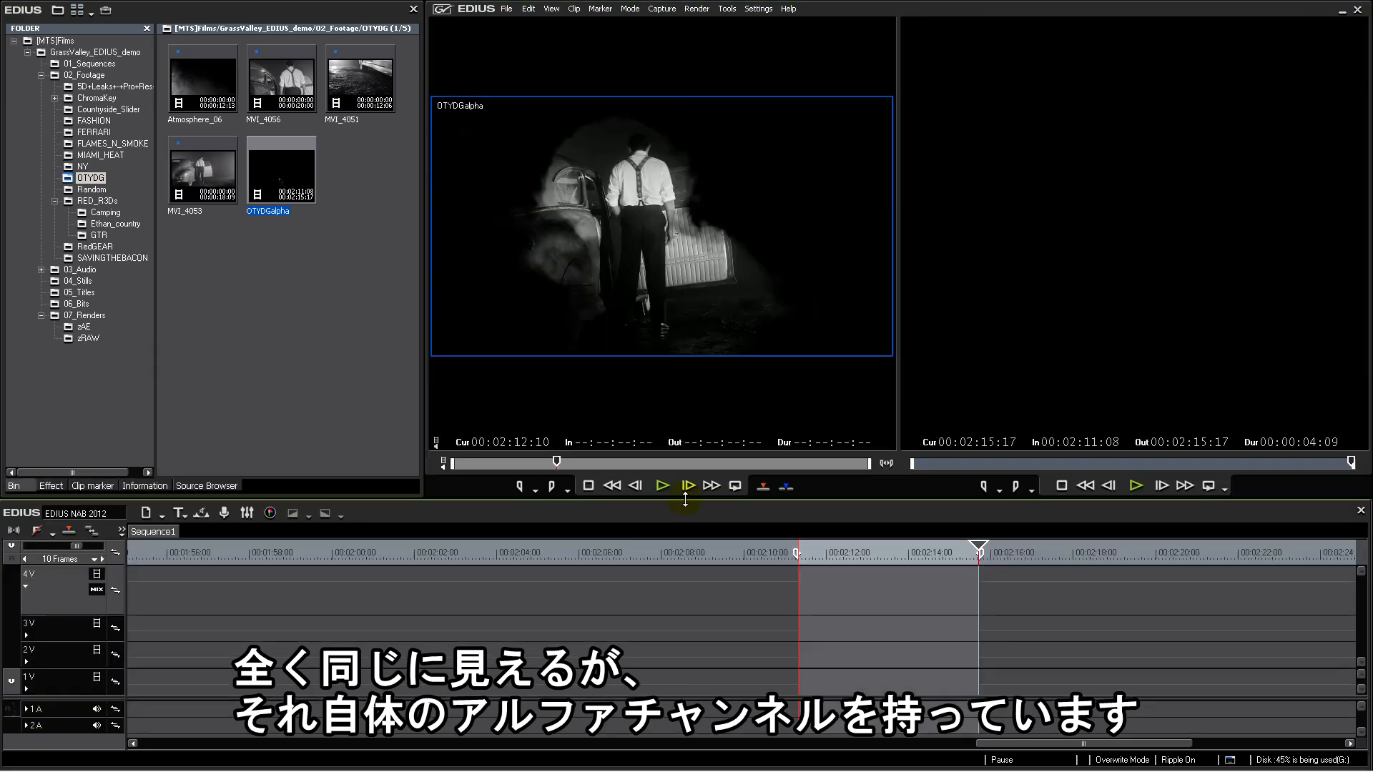
Step: Collapse the mixer of track 4V and place OTYDGalpha on it, starting at 00:02:07:19
click(27, 588)
drag(270, 185, 654, 585)
mouse_move(729, 559)
mouse_down()
mouse_move(689, 555)
mouse_move(717, 552)
mouse_up()
Step: Try 180HH (12) from the Random folder as a background on track 3V at 00:02:07:19, preview it under OTYDGalpha, and delete both clips
click(92, 189)
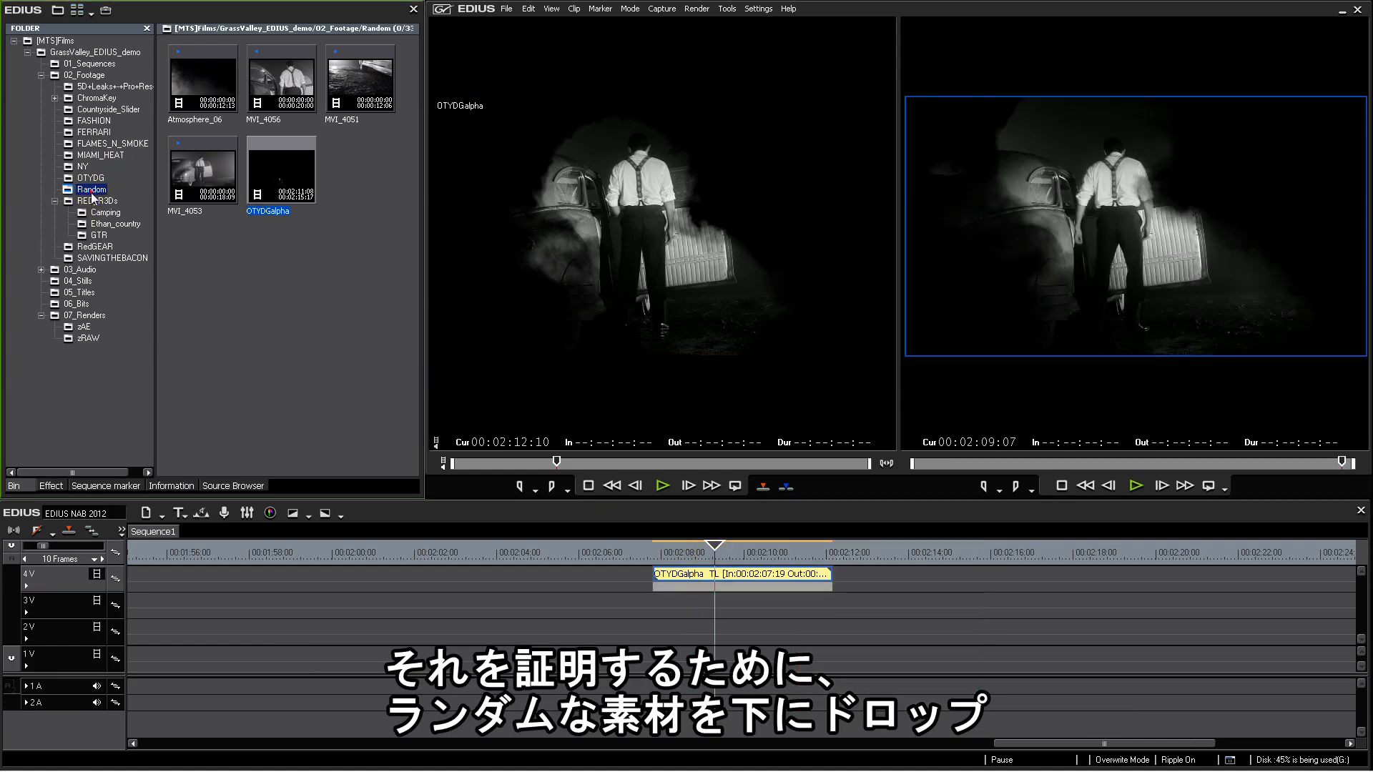
drag(204, 166, 661, 604)
drag(715, 554, 664, 565)
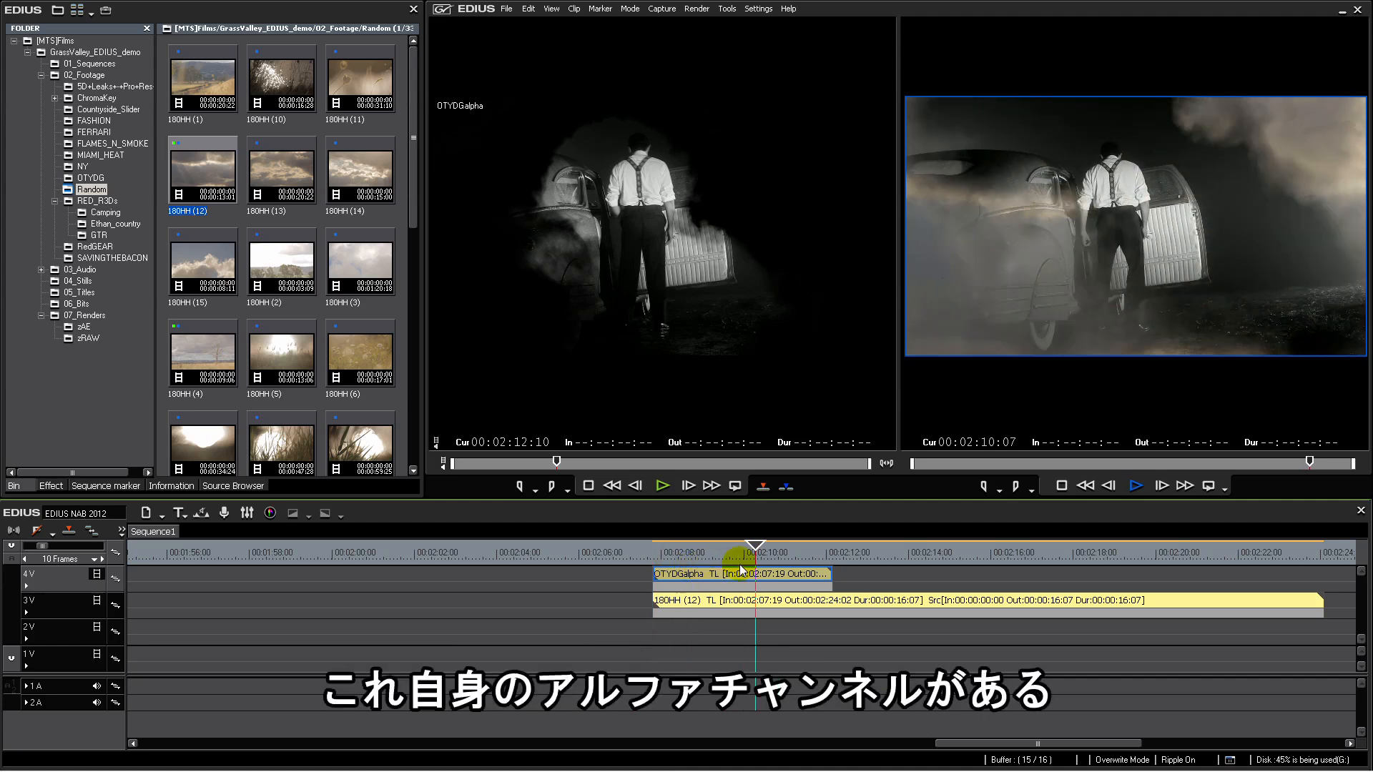
mouse_move(785, 560)
mouse_down()
mouse_move(765, 559)
mouse_move(803, 561)
mouse_move(765, 557)
mouse_up()
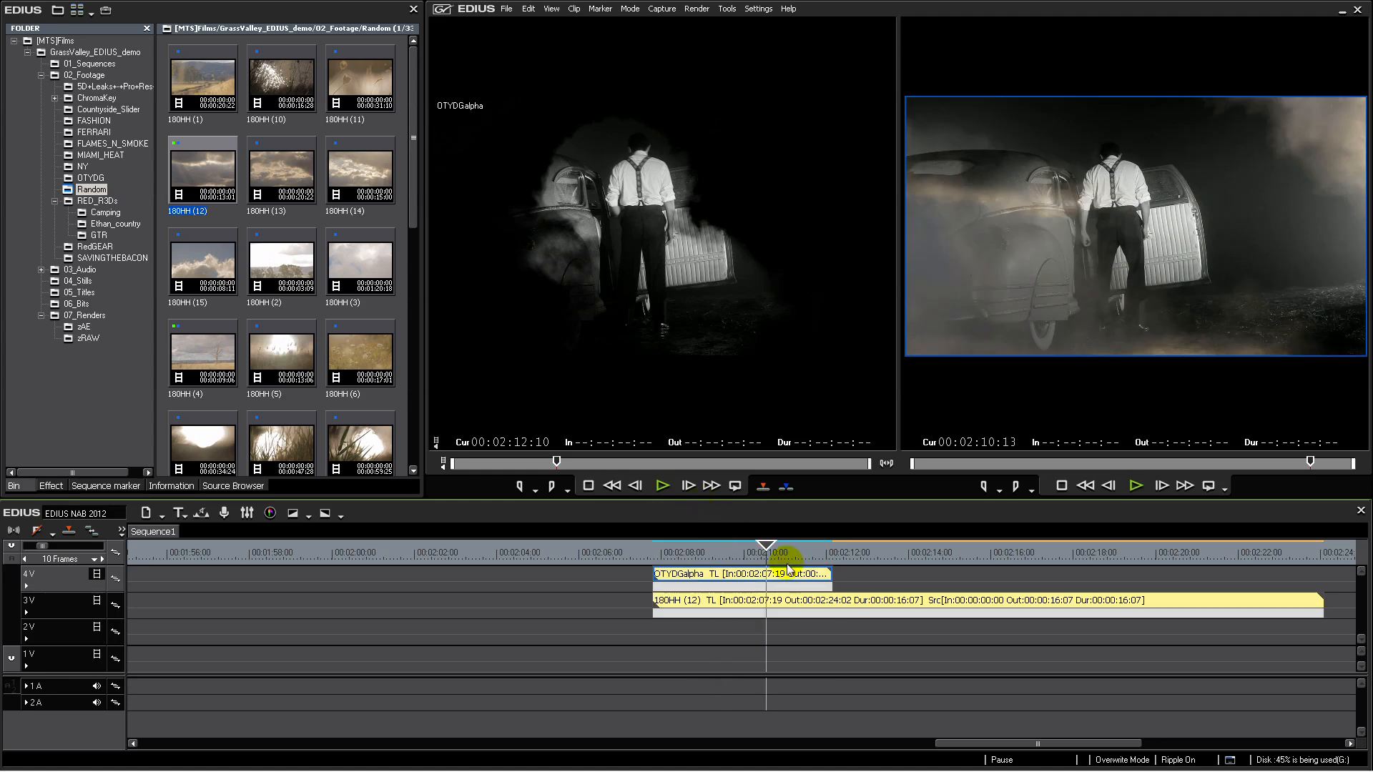
key(Delete)
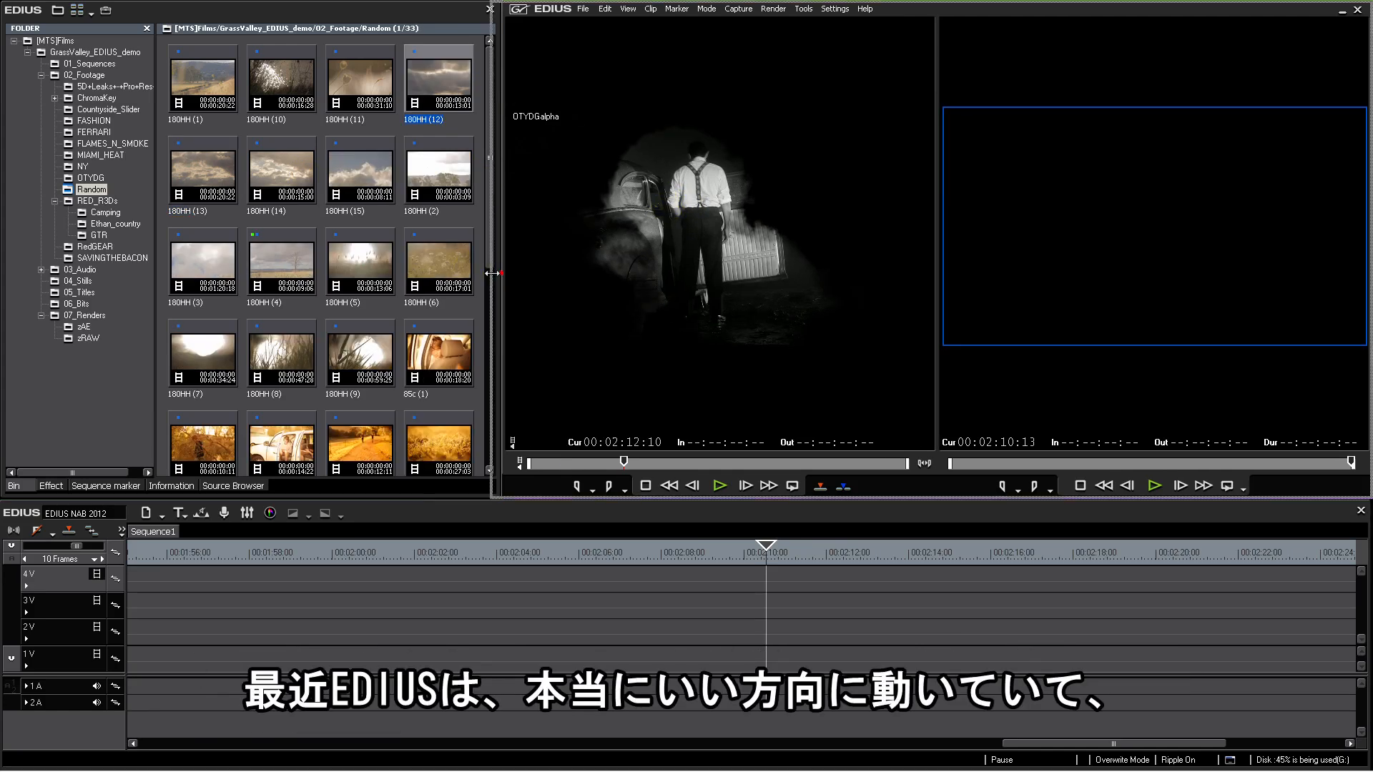
Step: Widen the bin panel slightly and give the timeline area a little more height
drag(492, 278, 454, 278)
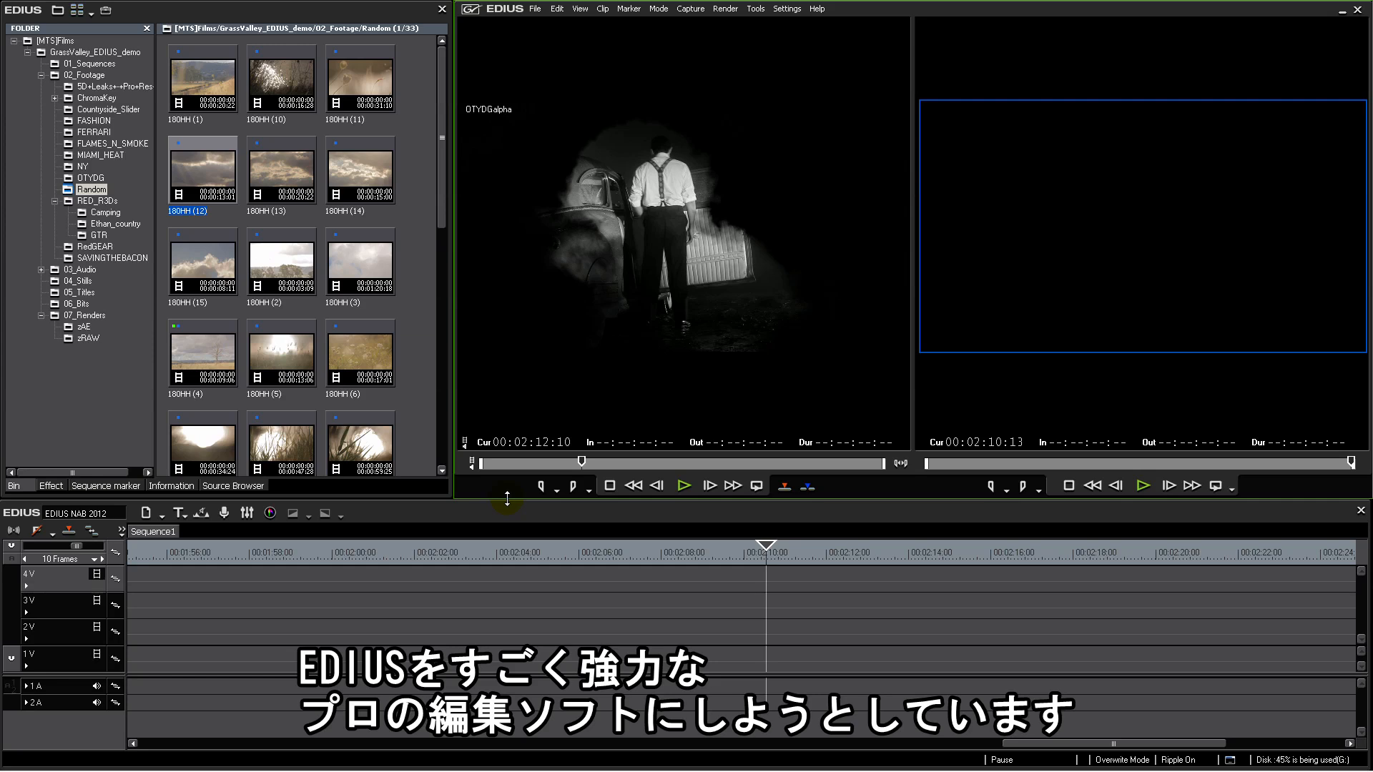
drag(507, 498, 507, 488)
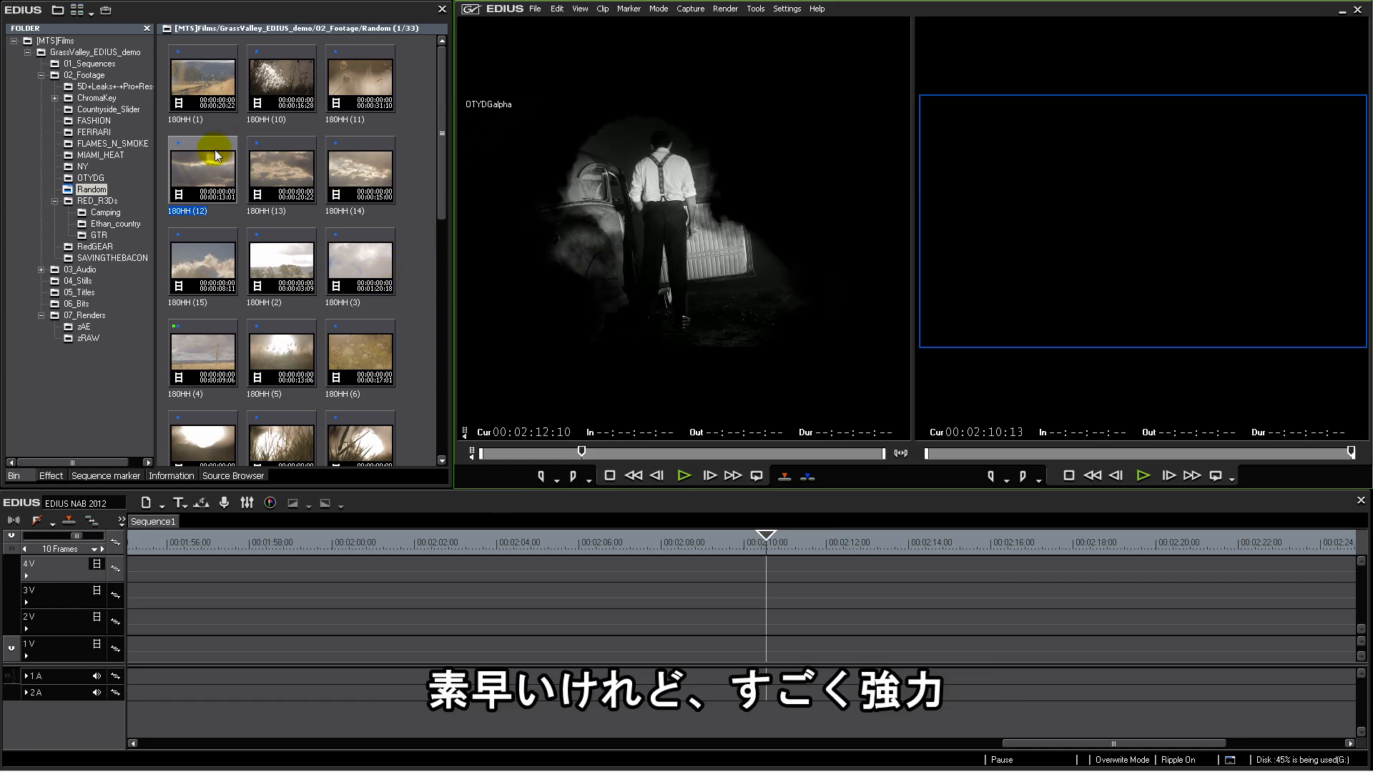
mouse_move(171, 769)
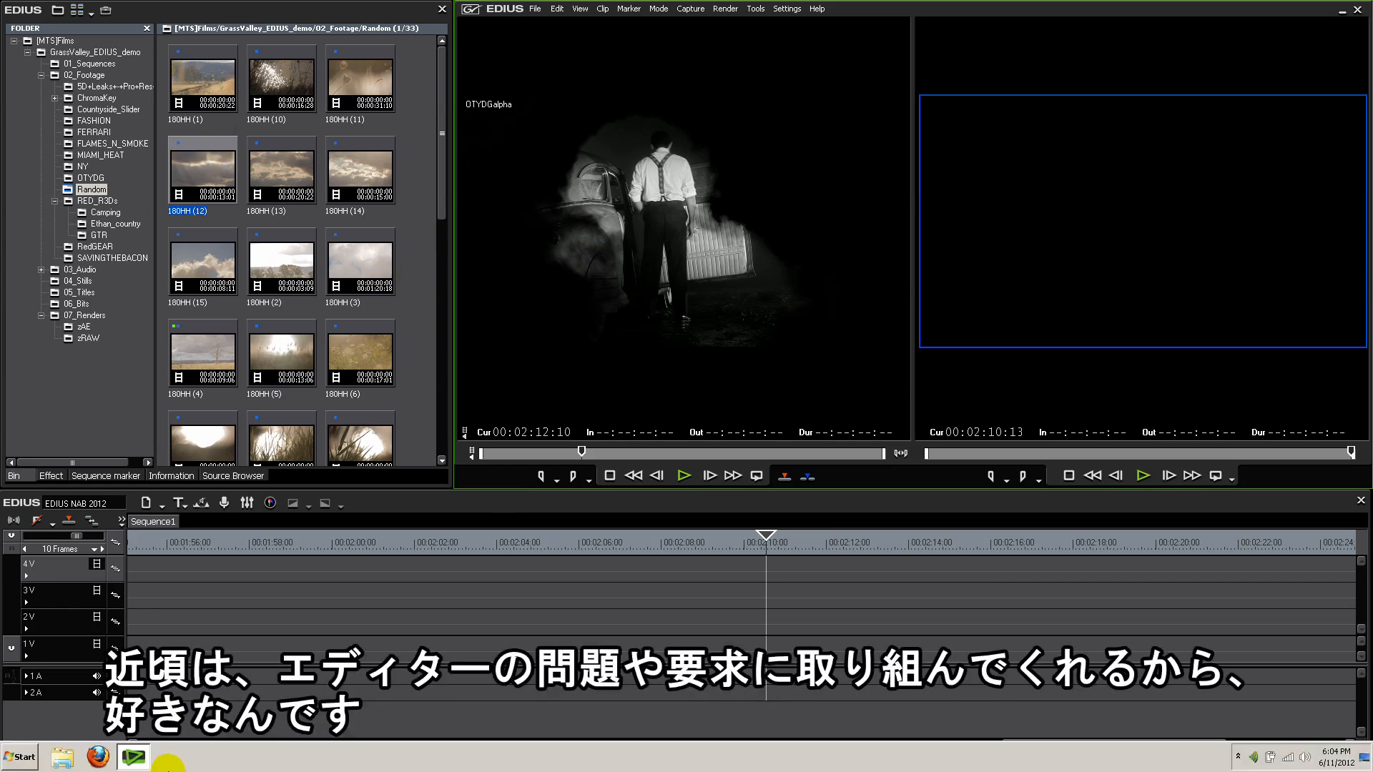
mouse_move(122, 764)
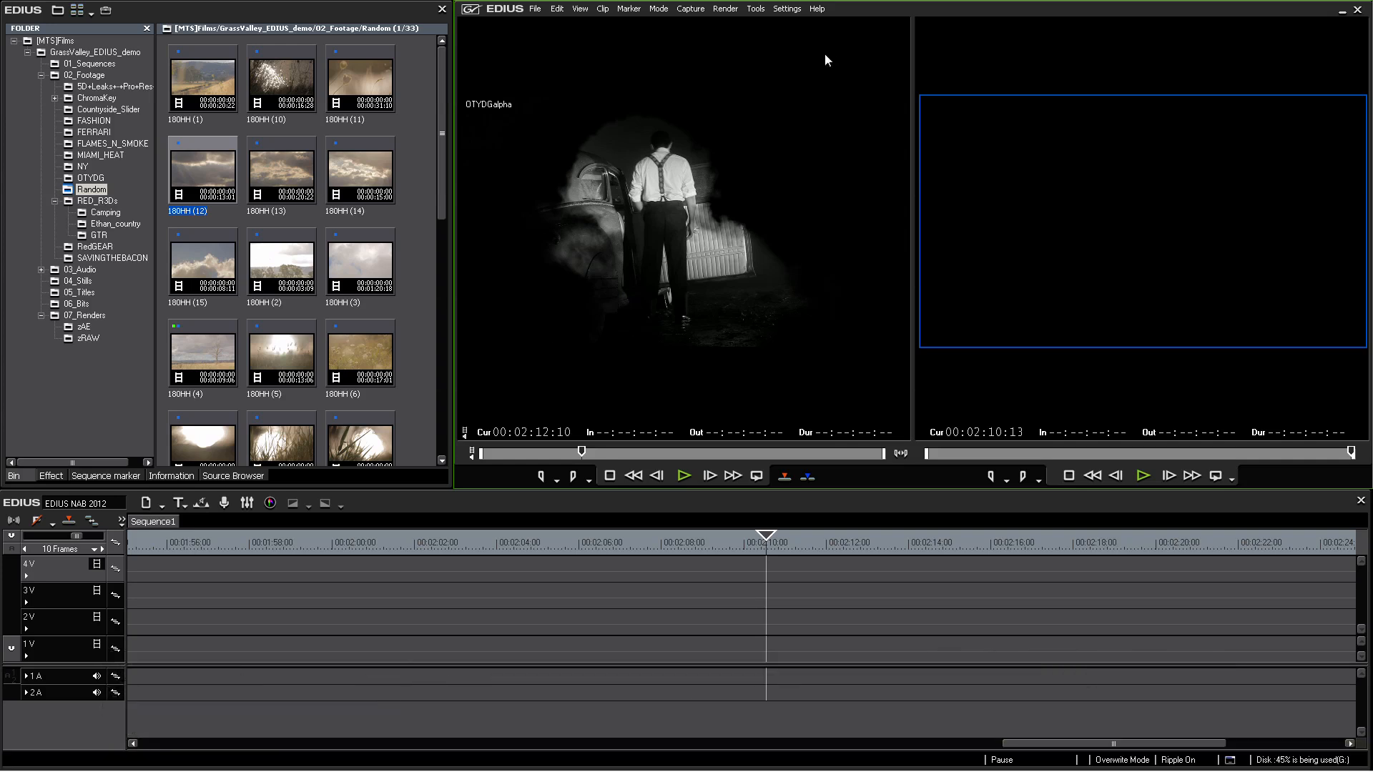
click(785, 10)
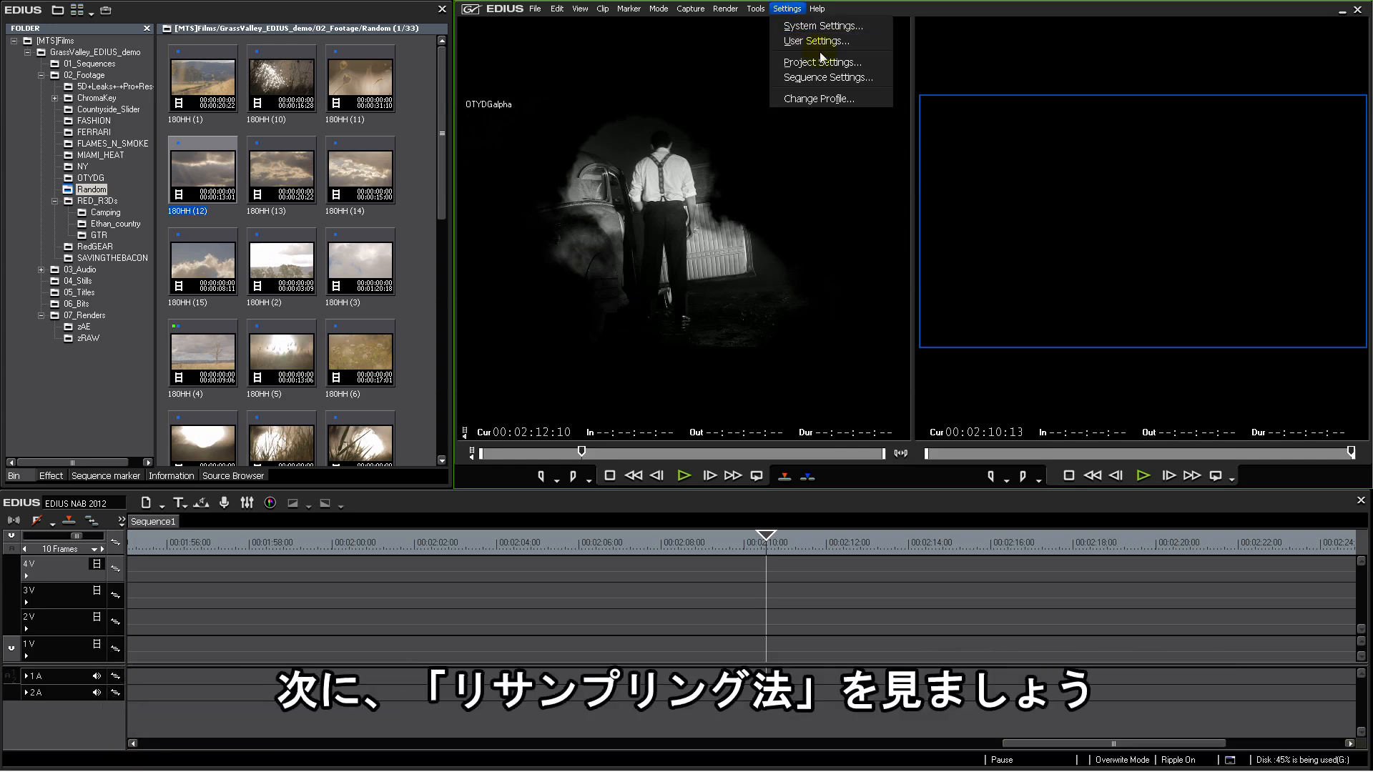
click(197, 175)
Step: Look through the FERRARI, MIAMI_HEAT, SAVINGTHEBACON and OTYDG folders for a test clip and view MVI_4056 in the player
click(94, 133)
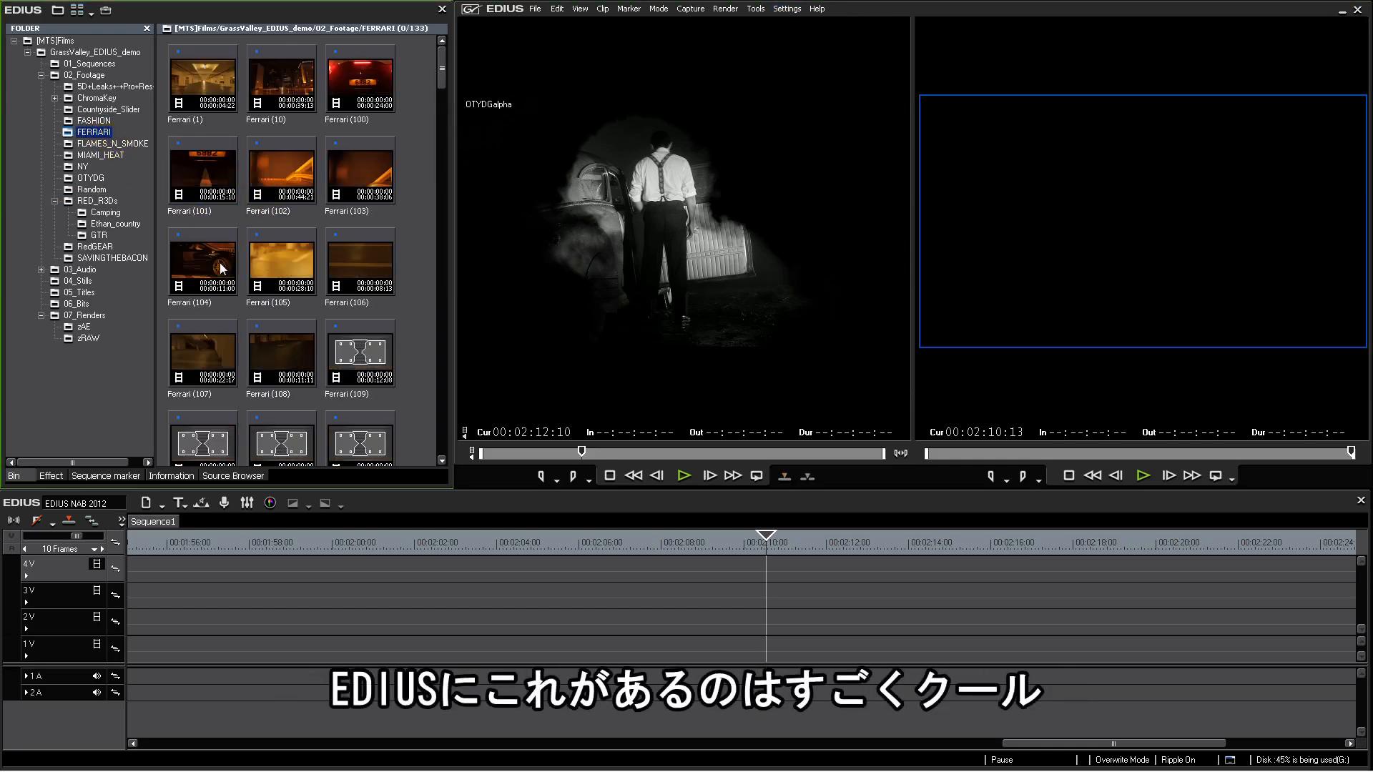
click(89, 156)
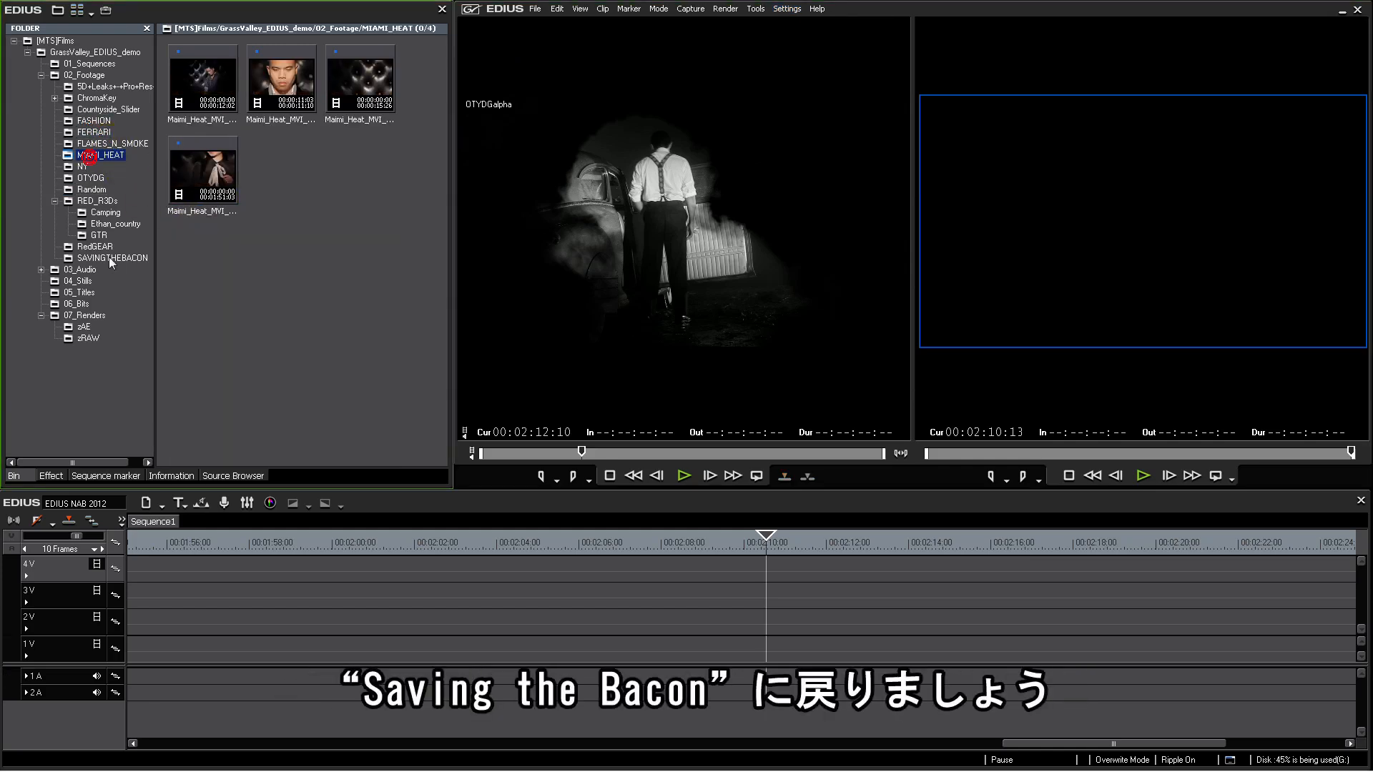
click(107, 259)
drag(441, 54, 439, 190)
click(90, 178)
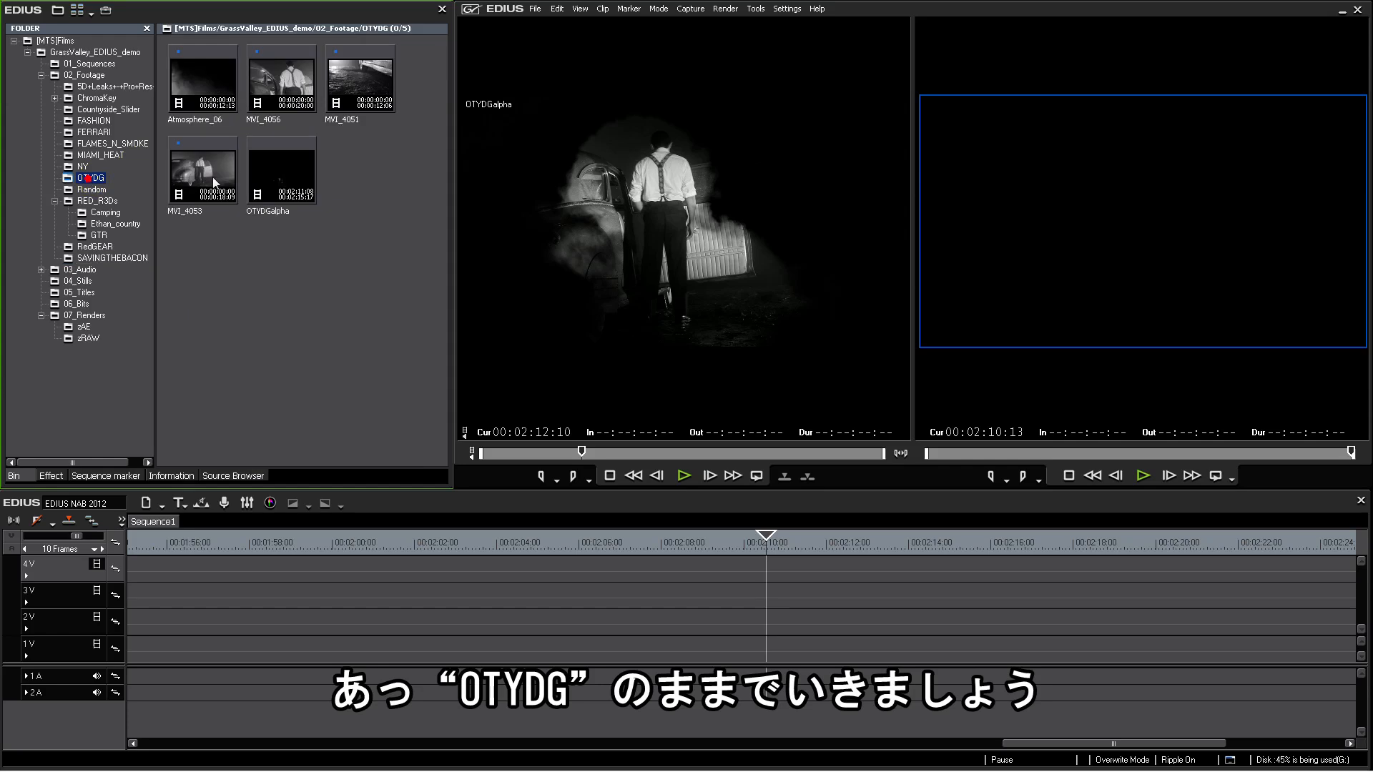
double_click(281, 79)
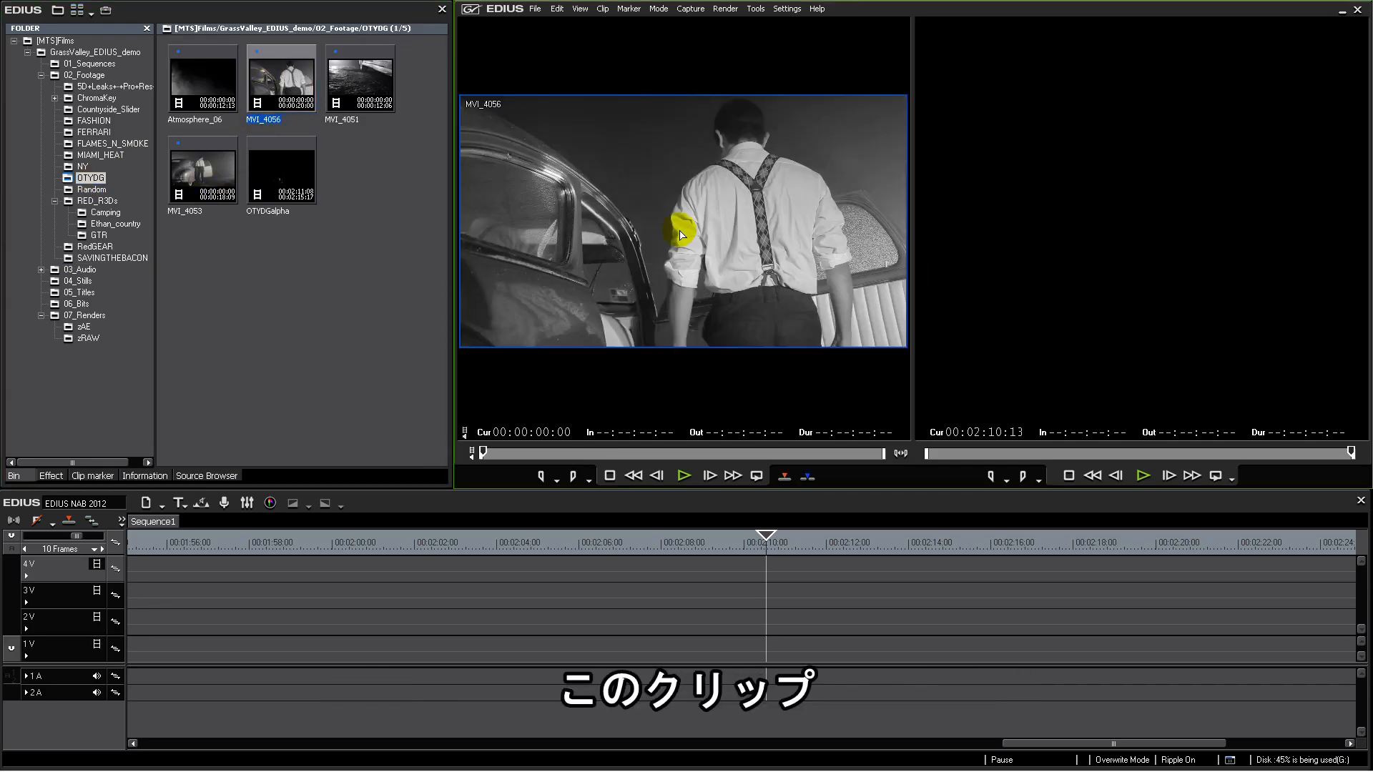
Step: Open MVI_4051 in the player, cue it to 00:00:08:09, and place the clip on track 3V starting at 00:02:03:06
click(356, 84)
double_click(355, 80)
drag(655, 453, 755, 453)
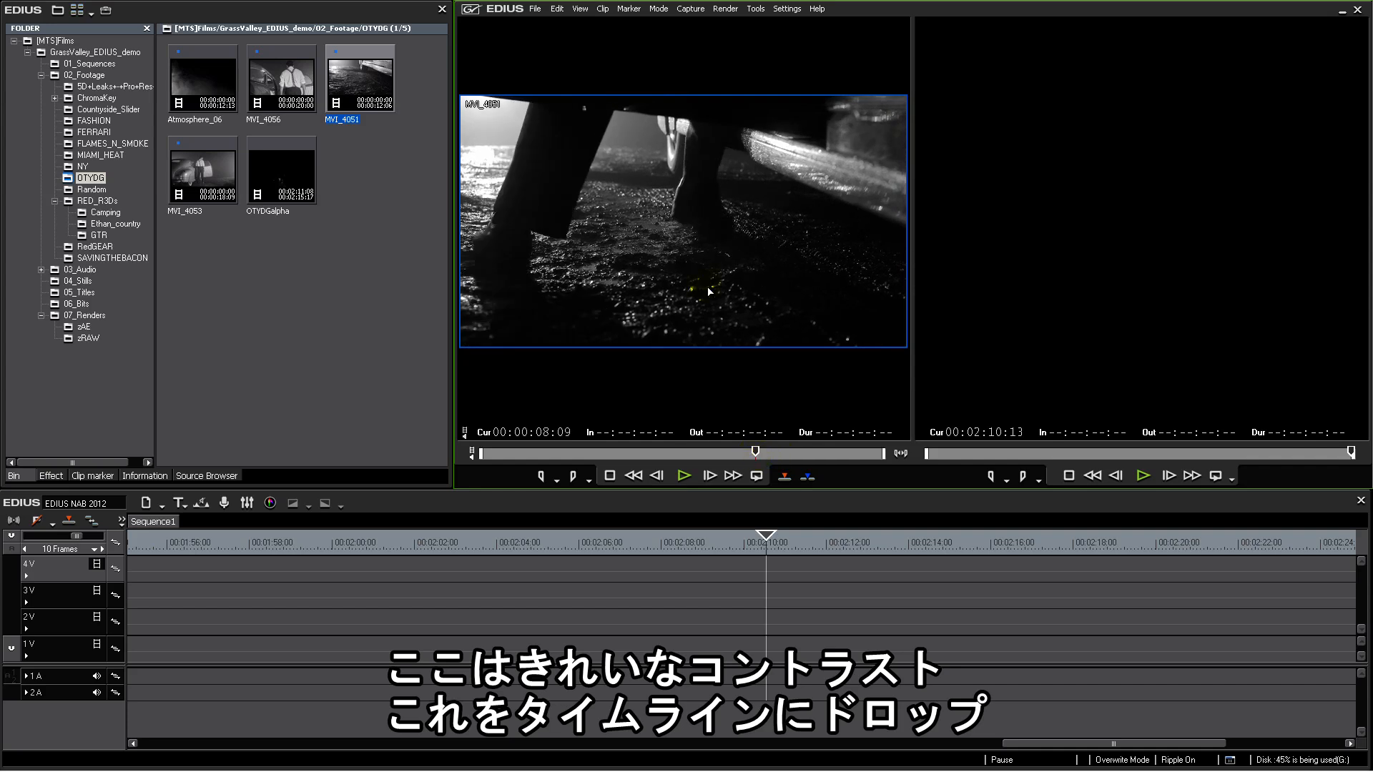
drag(606, 590, 466, 596)
drag(742, 552, 640, 558)
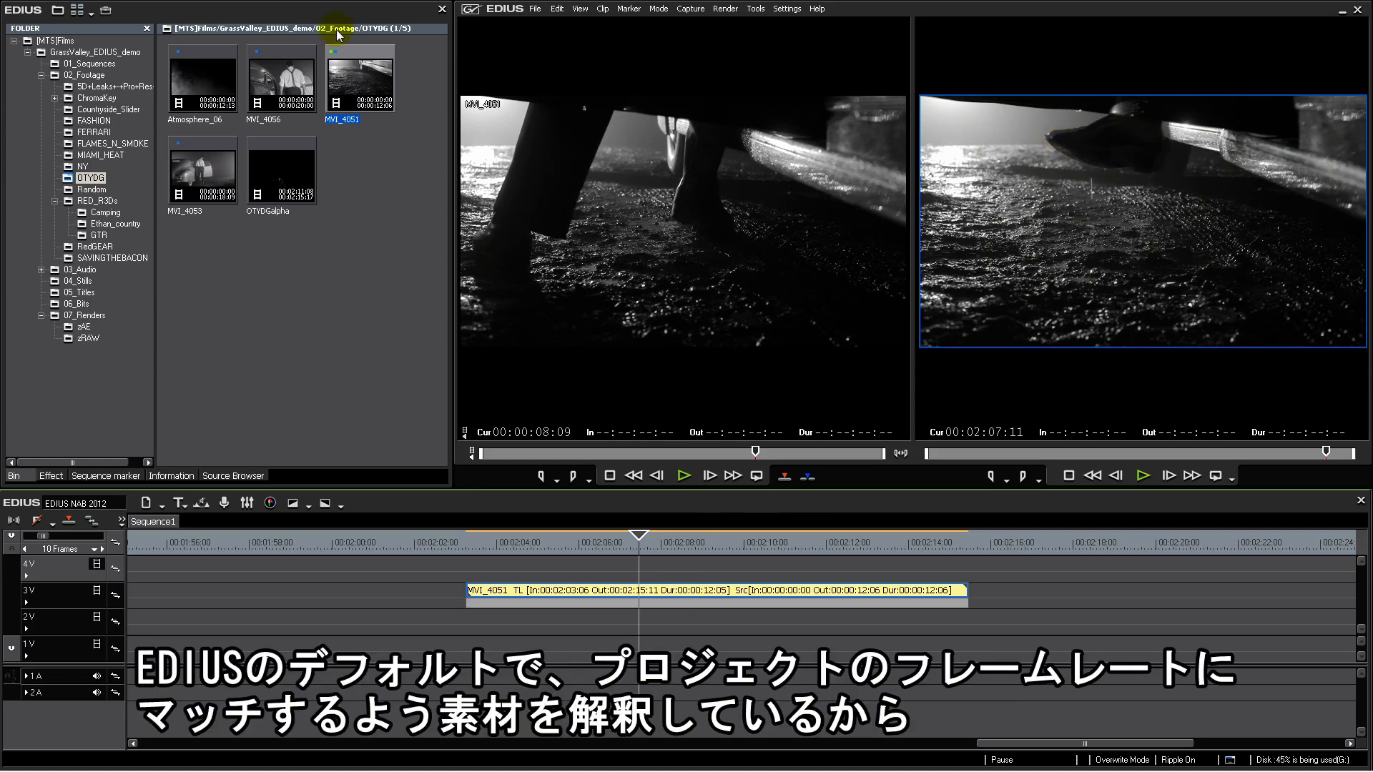
Step: Check the frame rate in the project settings and close them without changes
click(794, 13)
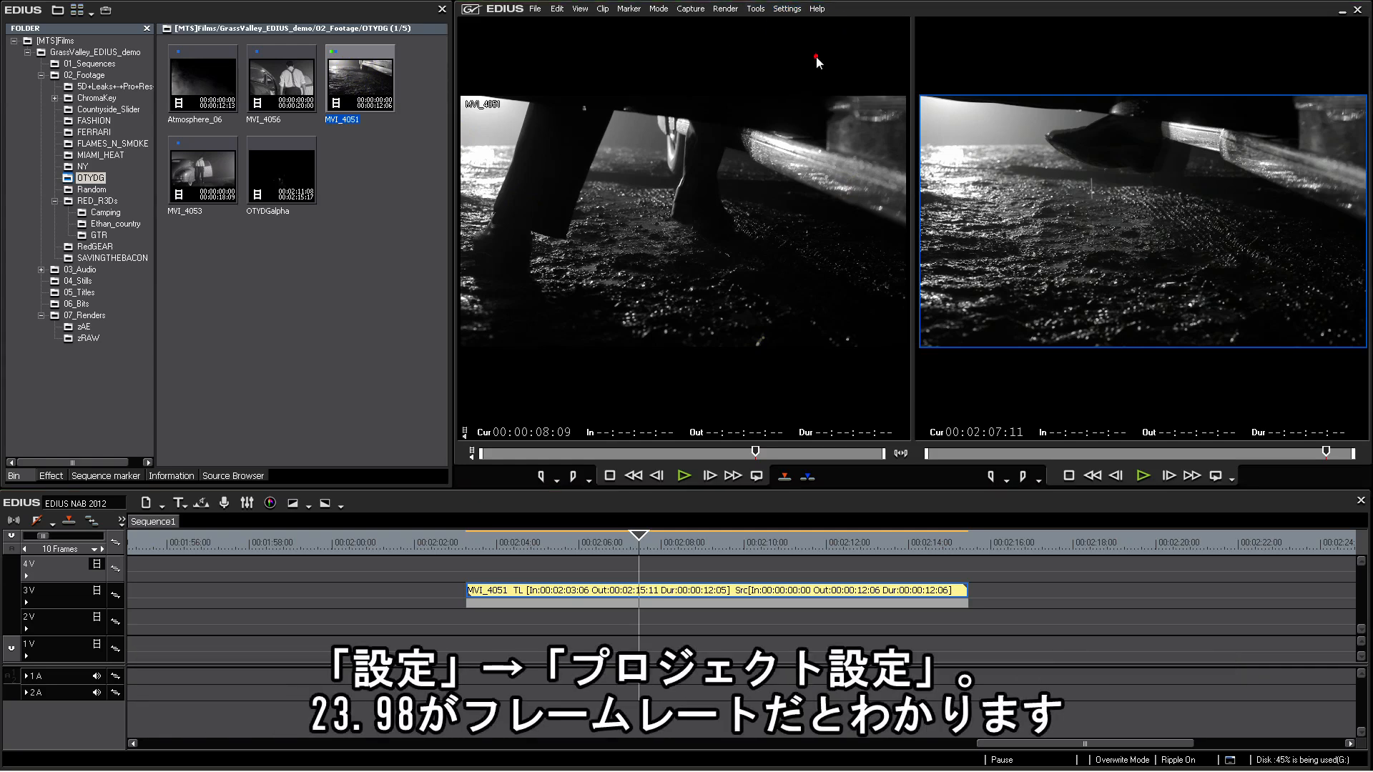
click(818, 63)
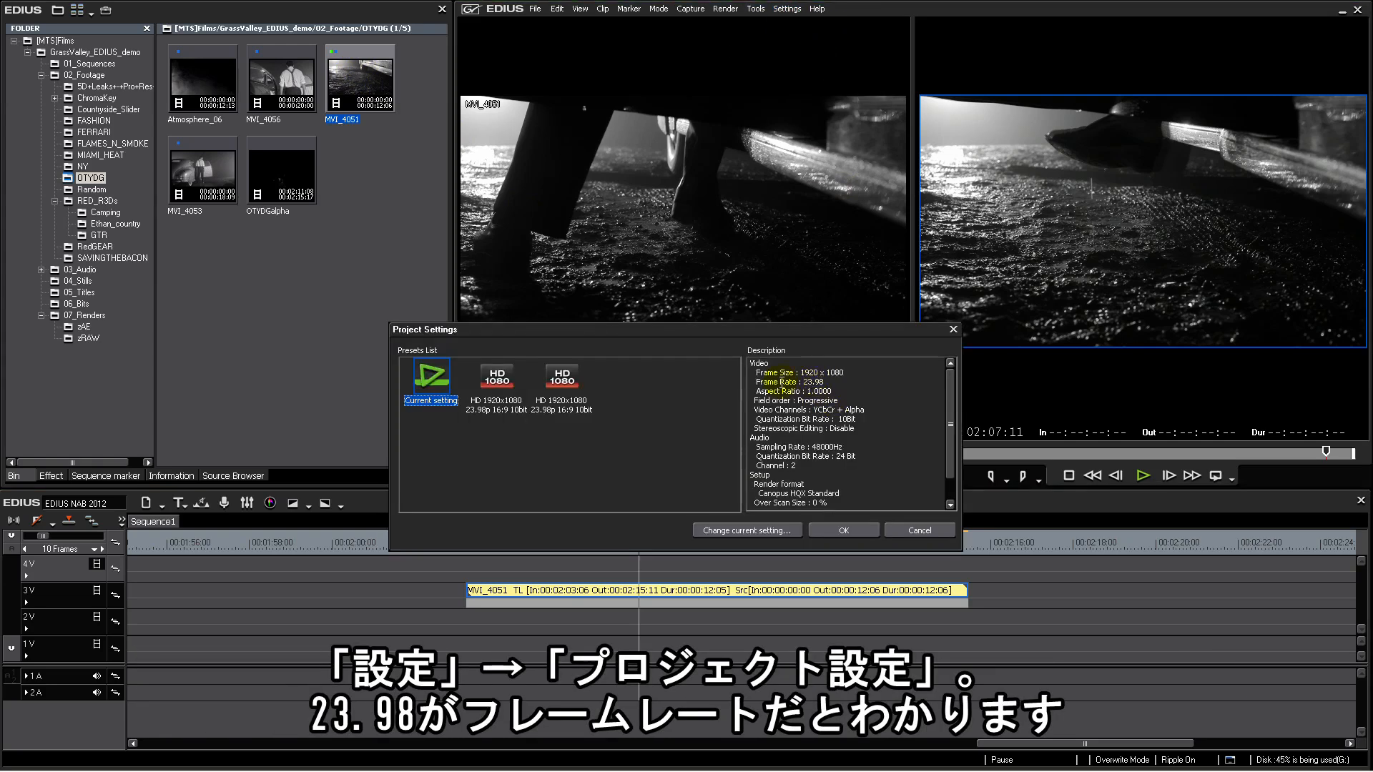
click(919, 529)
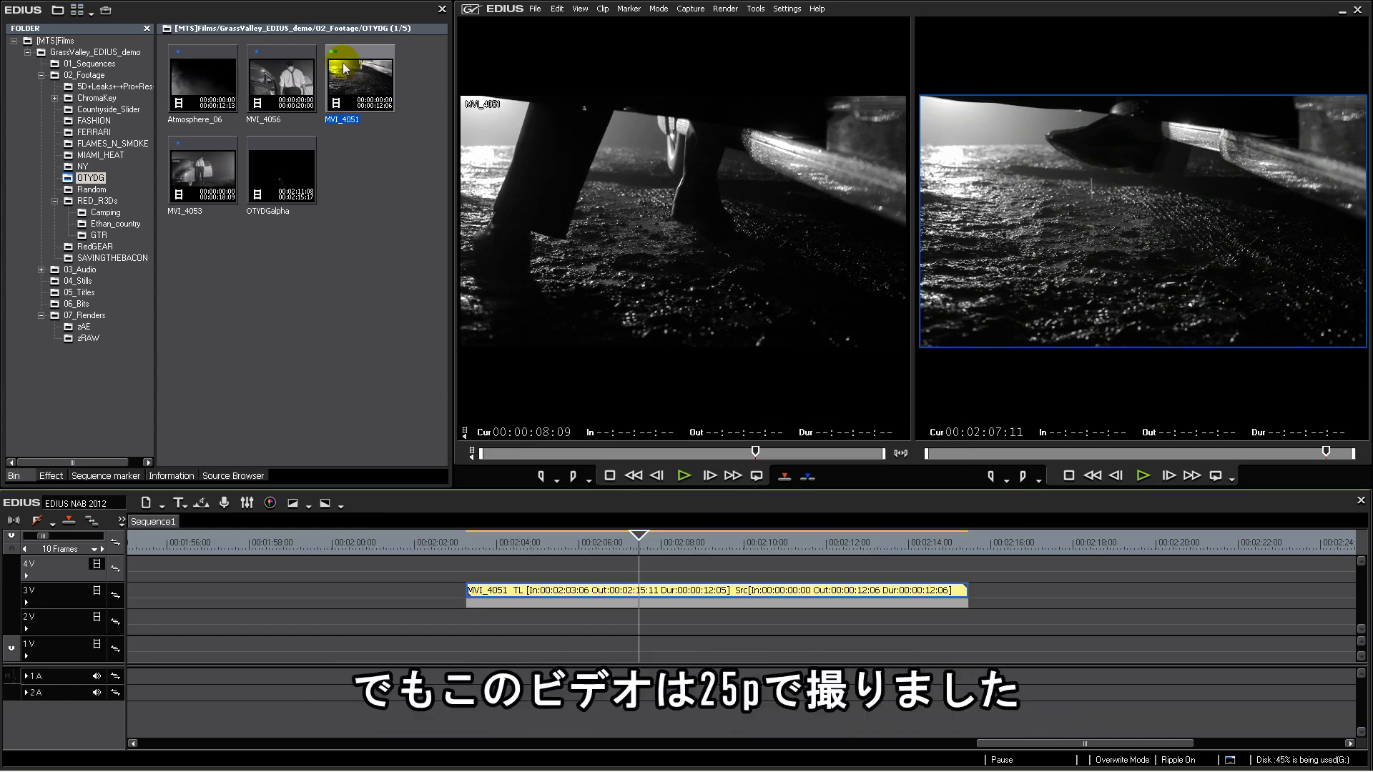
Step: Delete the MVI_4051 clip from track 3V
click(362, 78)
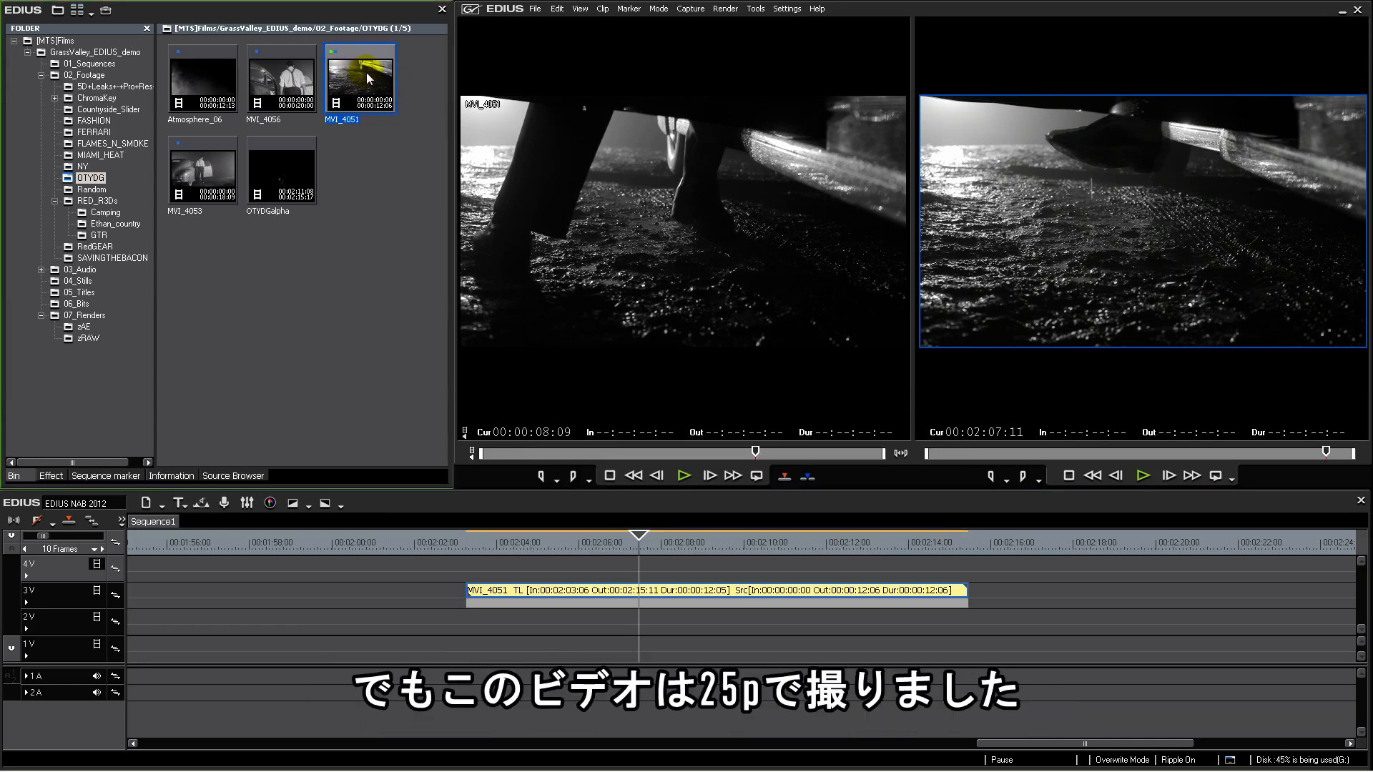
click(666, 592)
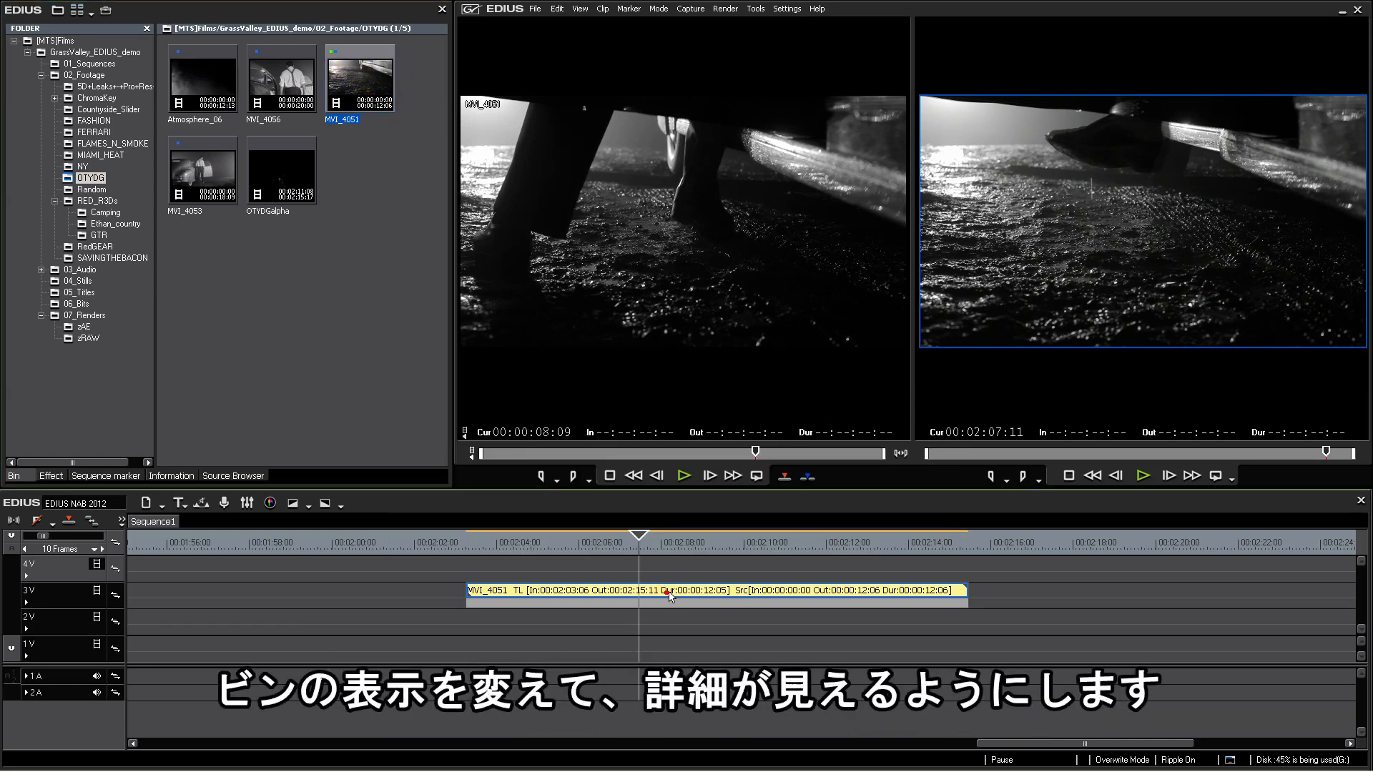
key(Delete)
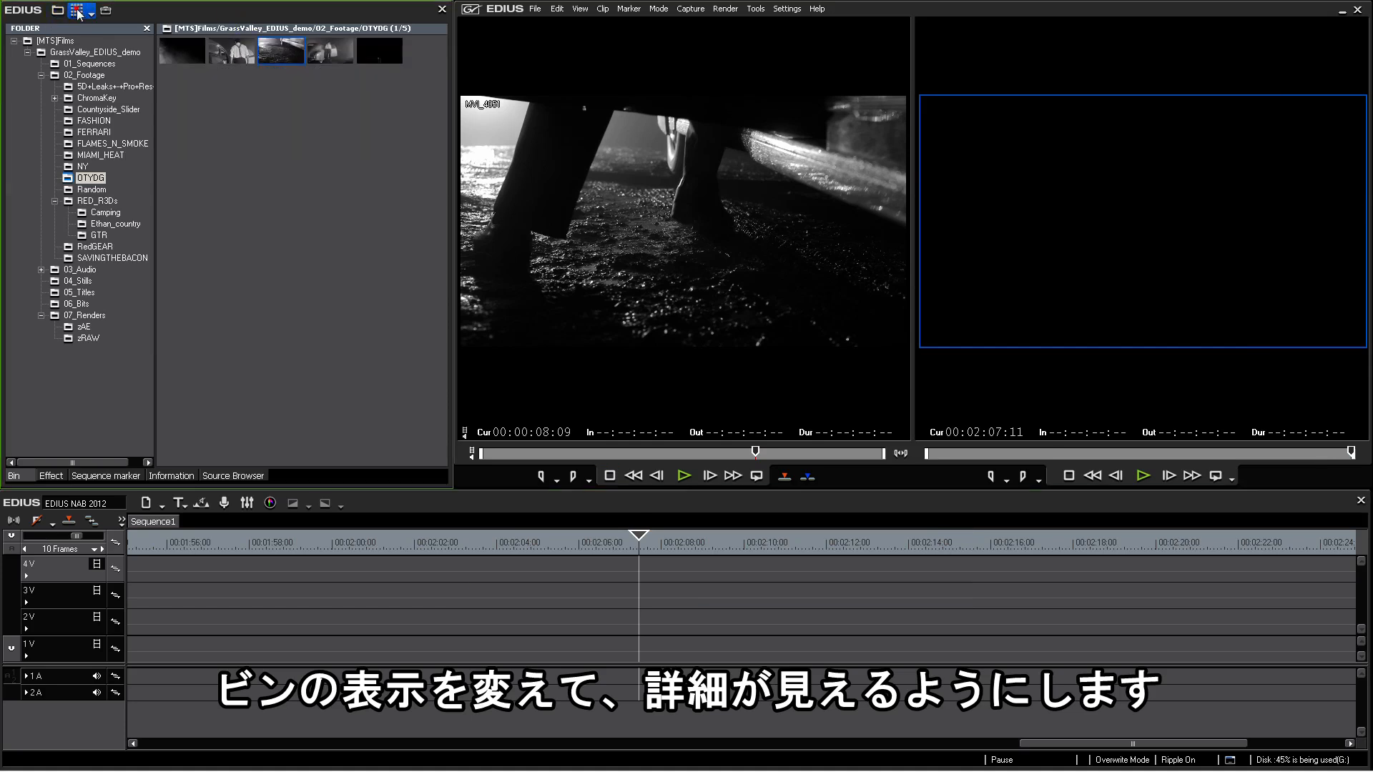
Step: Switch the bin to the detailed clip list, widen it to expose all columns, and sort the clips by frame rate
click(77, 10)
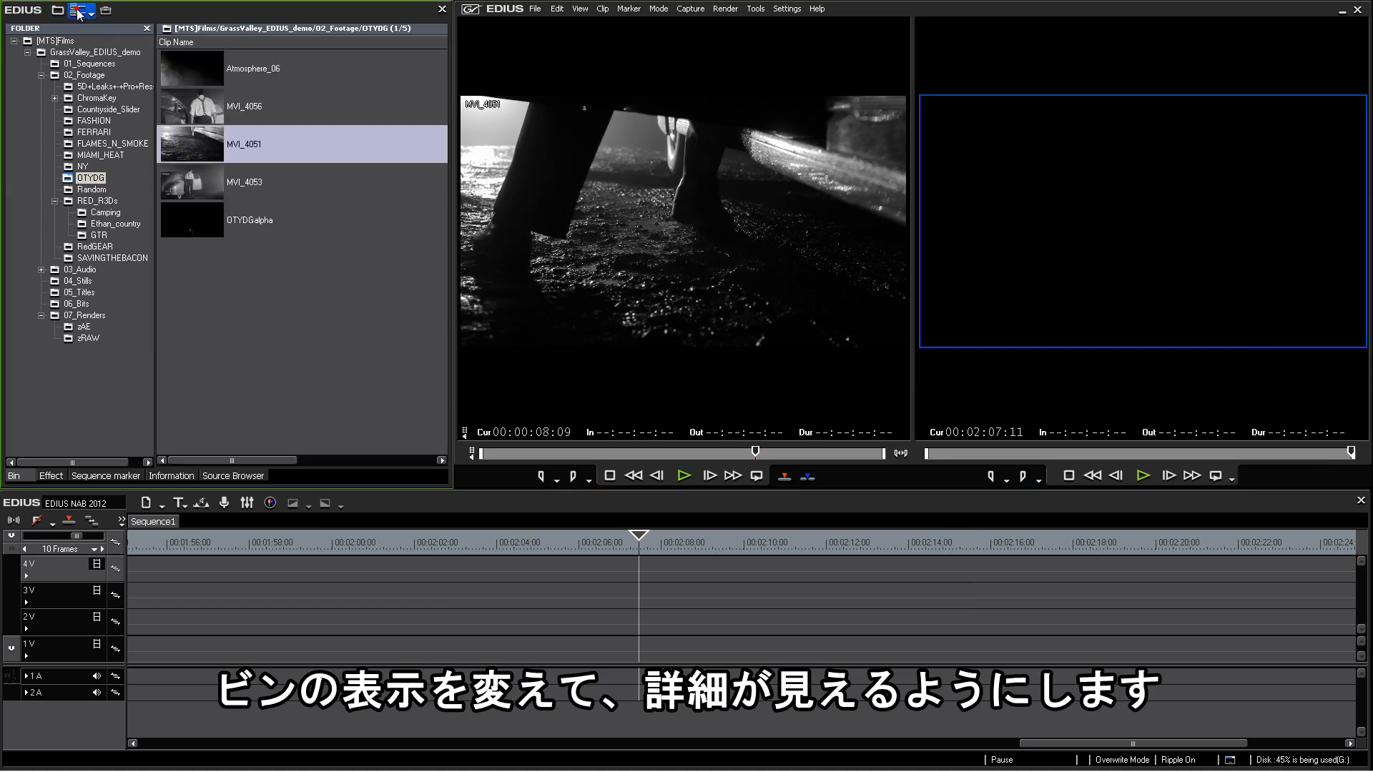
double_click(451, 86)
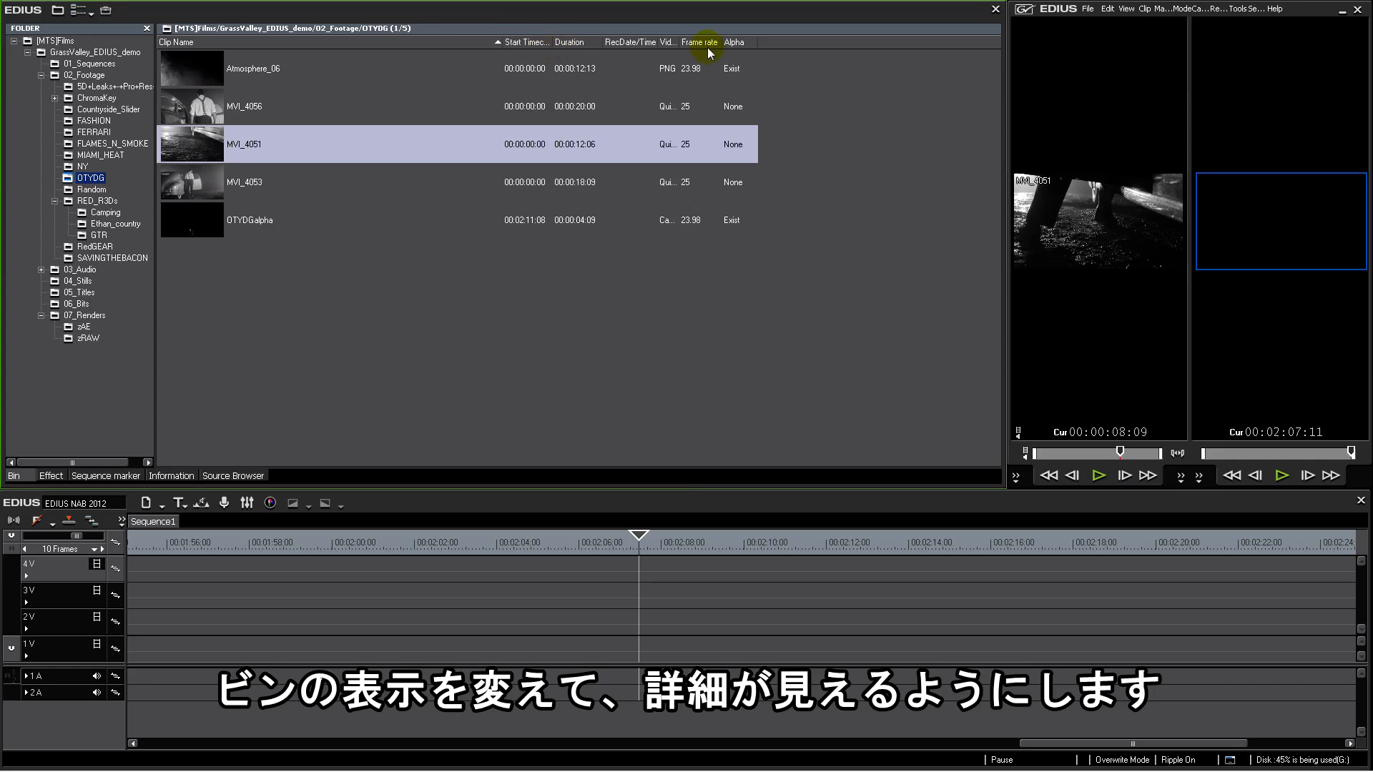
click(708, 43)
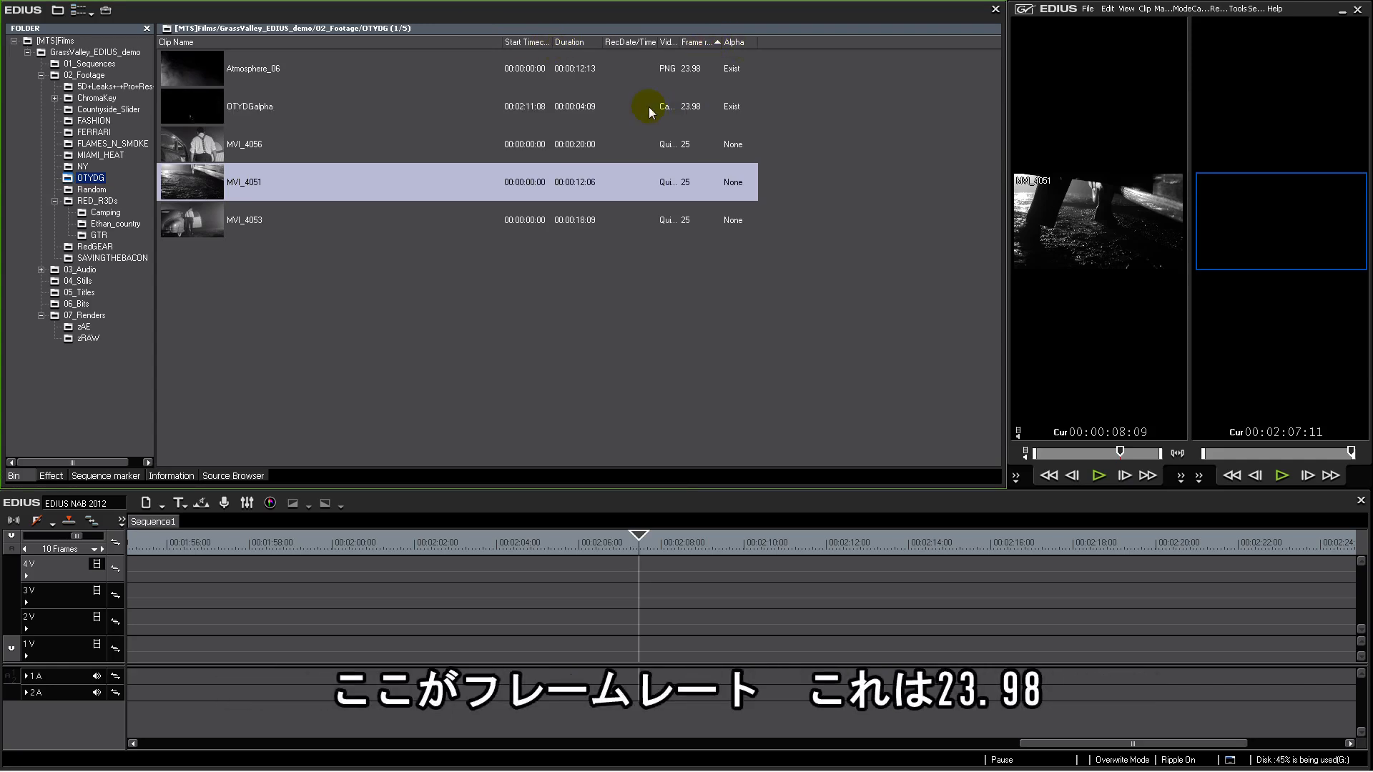
Step: Set the frame rate of MVI_4056, MVI_4051 and MVI_4053 to 23.98 together, and narrow the bin panel again
click(688, 107)
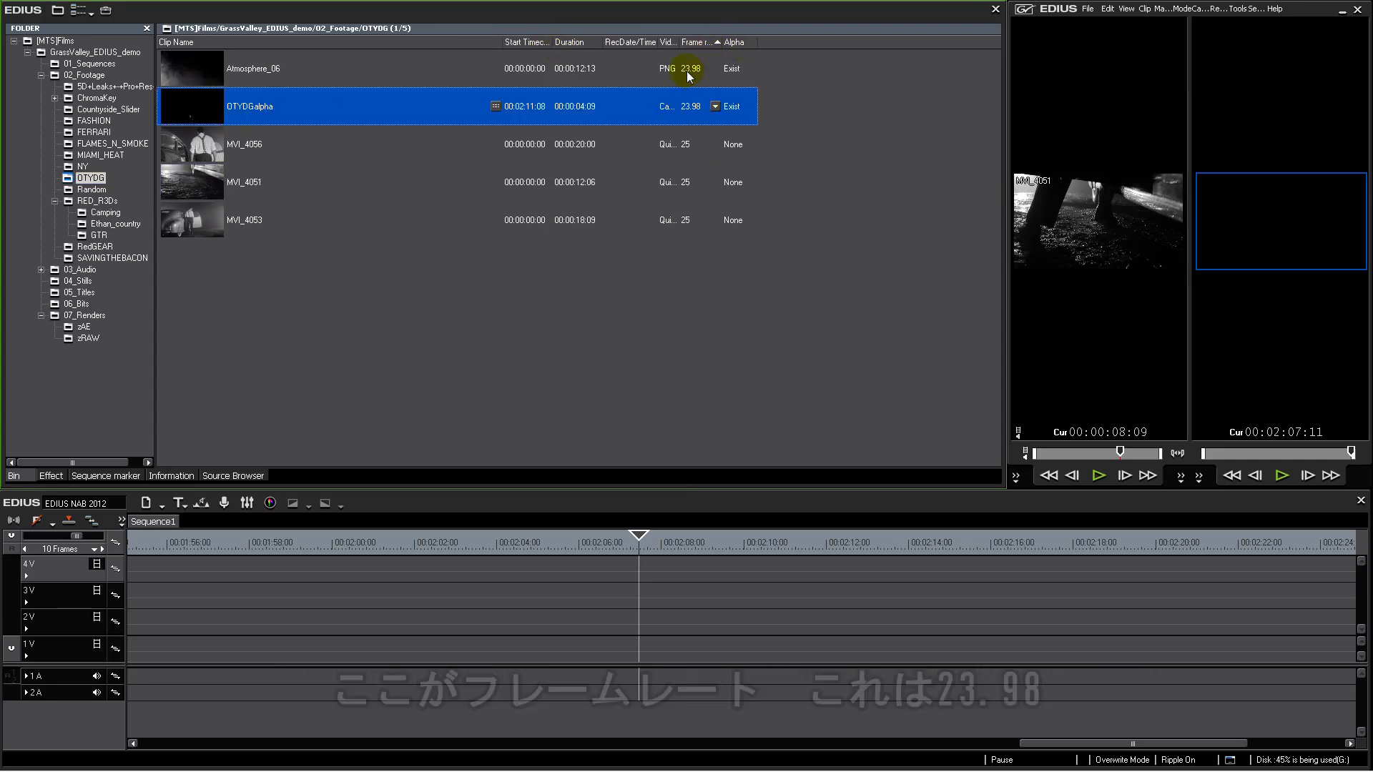
click(266, 72)
click(205, 183)
click(201, 221)
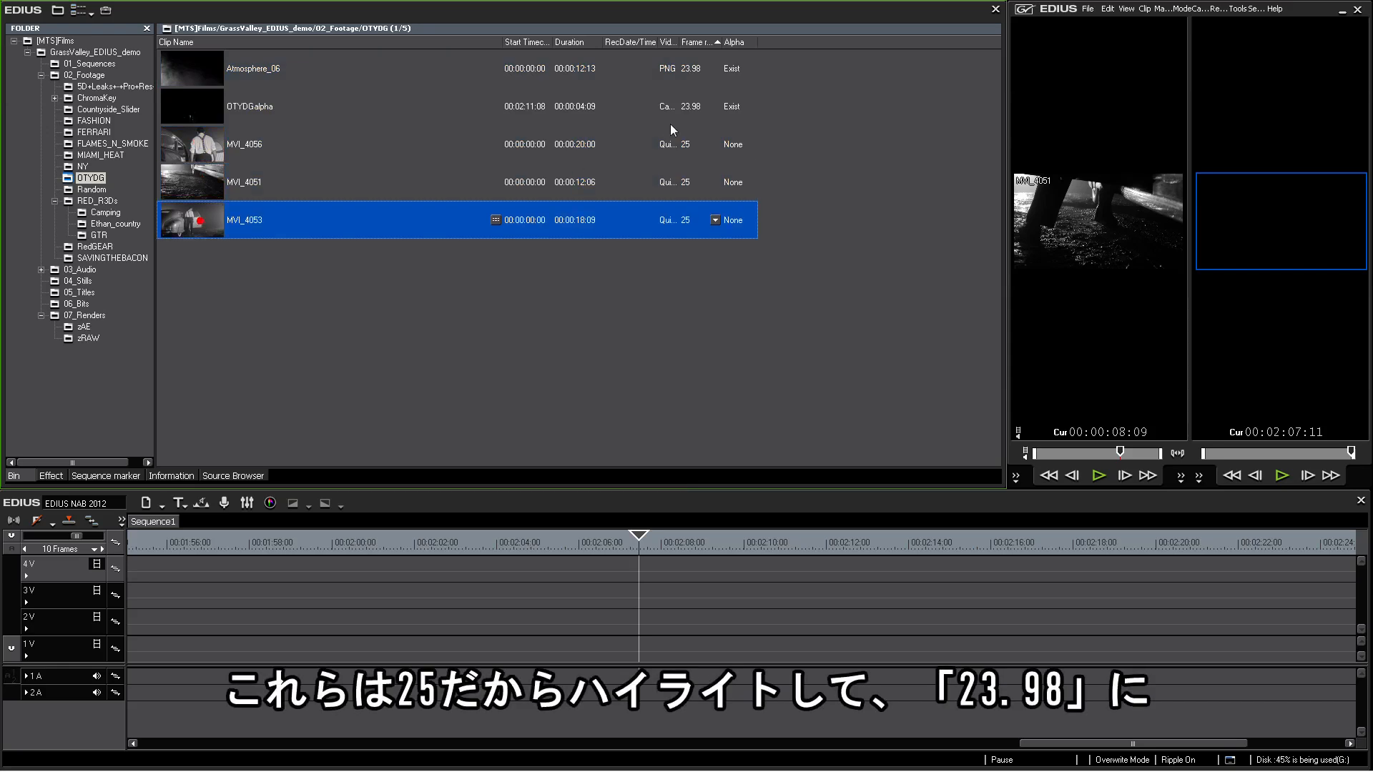
shift+click(205, 147)
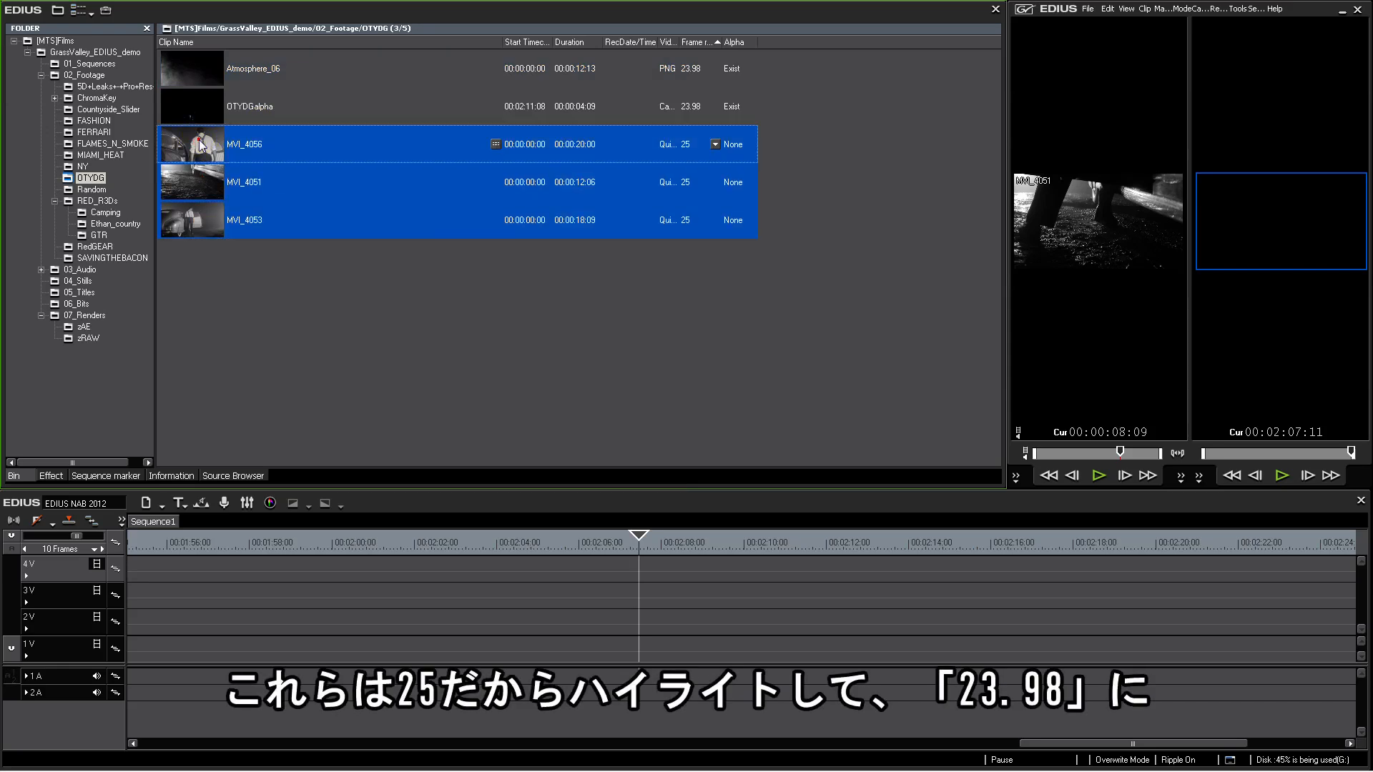
click(716, 144)
click(711, 156)
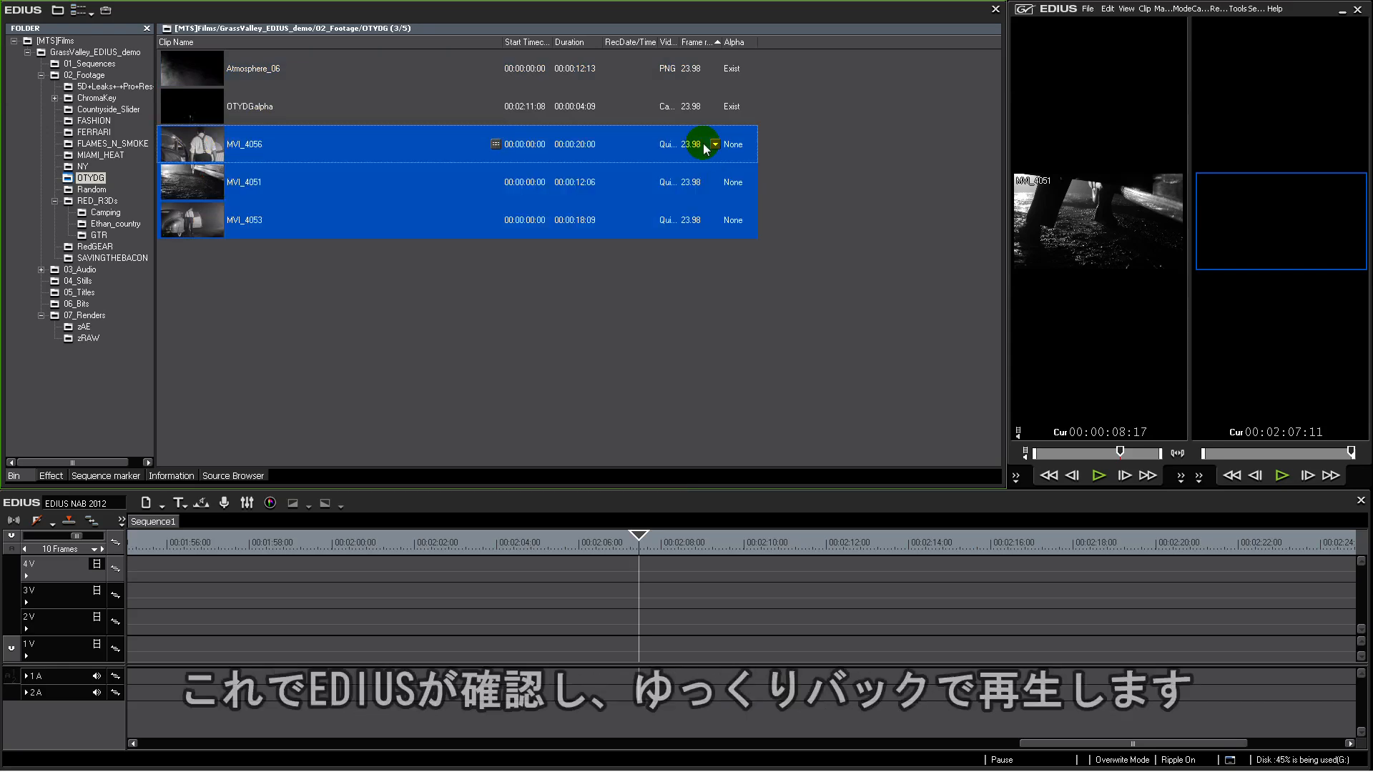
drag(1006, 220, 309, 221)
Step: Place MVI_4056 on track 3V starting at 00:02:03:12 and scrub to 00:02:09:09 to preview it
click(190, 148)
drag(590, 271, 493, 599)
drag(617, 542, 560, 543)
click(718, 541)
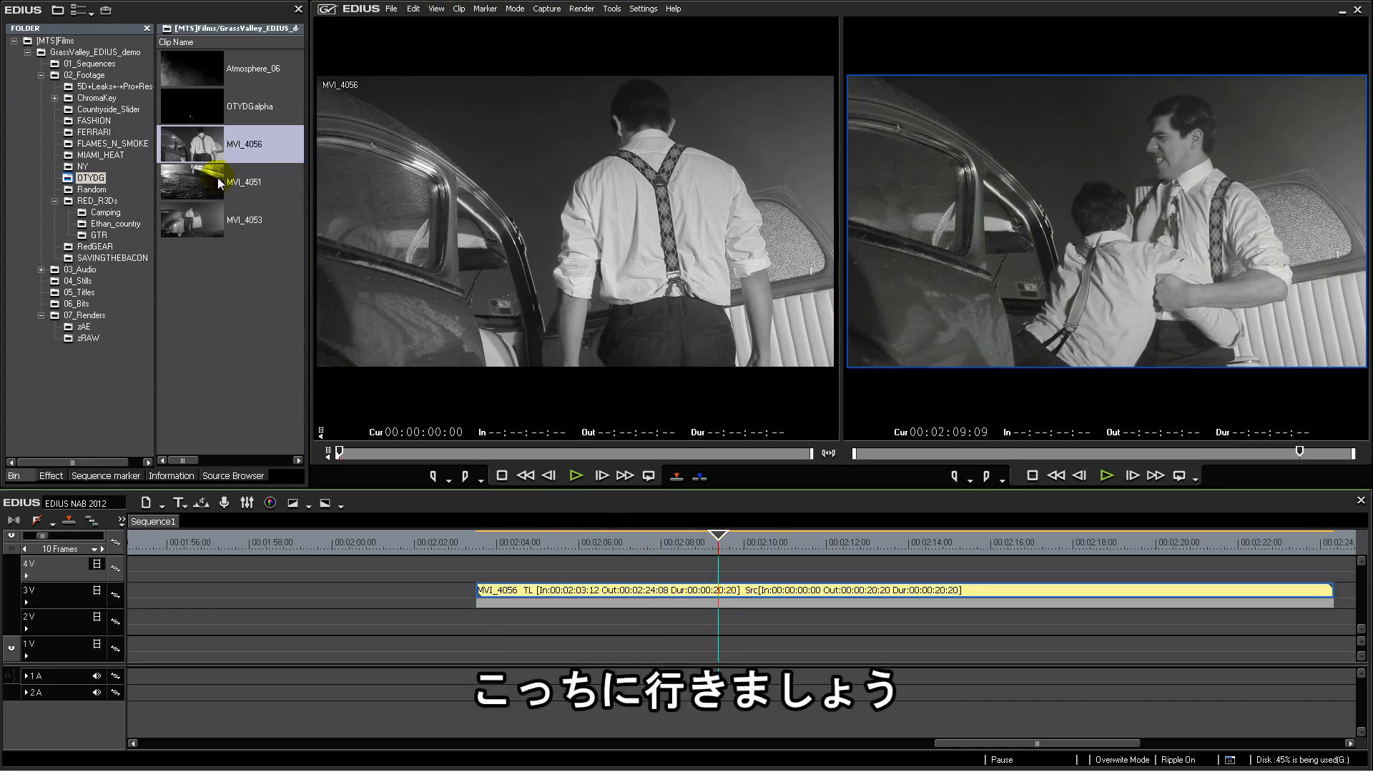
Step: Replace MVI_4056 on track 3V with MVI_4051 starting at 00:02:03:12, delete the leftover piece, and scrub to 00:02:10:08
click(195, 183)
double_click(192, 184)
drag(472, 265, 476, 598)
click(1067, 592)
key(Delete)
drag(678, 543, 756, 548)
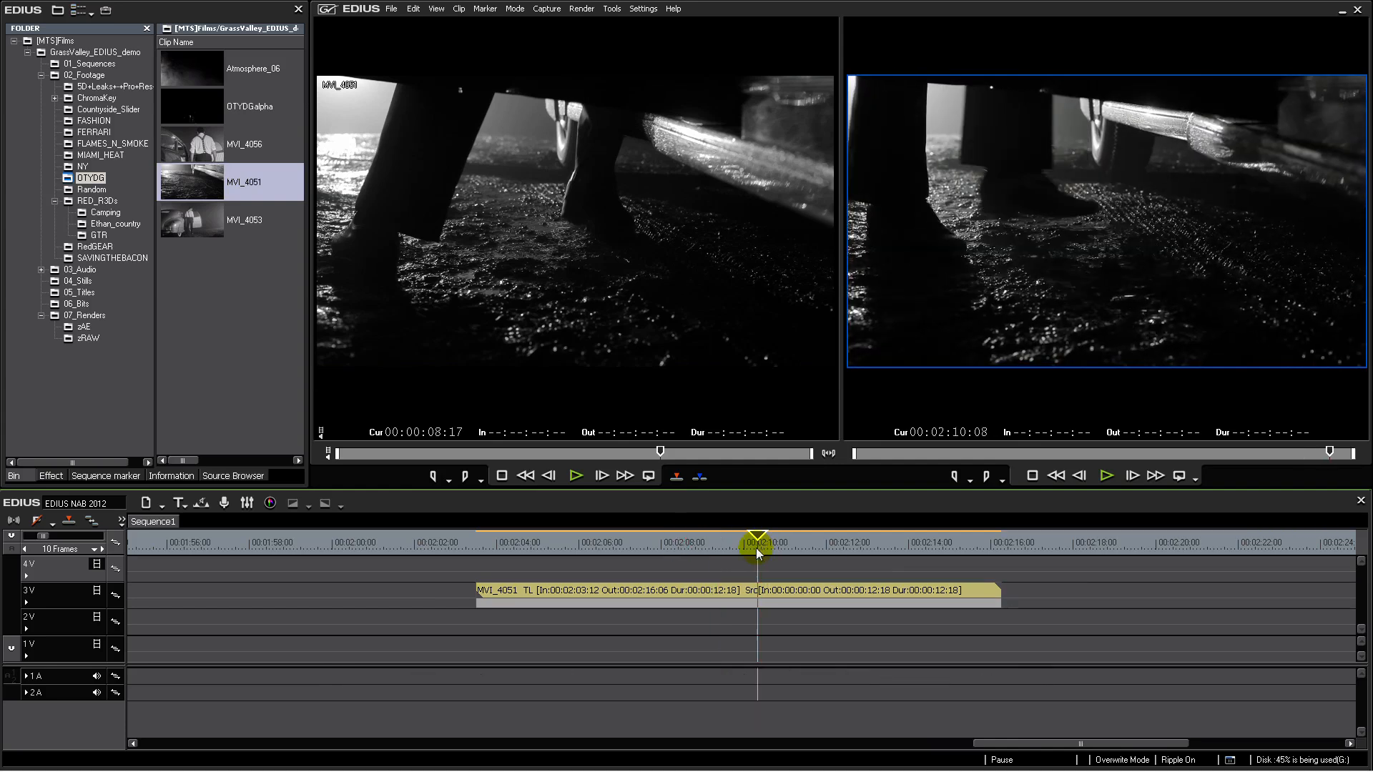
Step: Open the Layouter for the MVI_4051 timeline clip, enlarge its window and move it higher on the screen
click(772, 594)
click(170, 476)
double_click(64, 145)
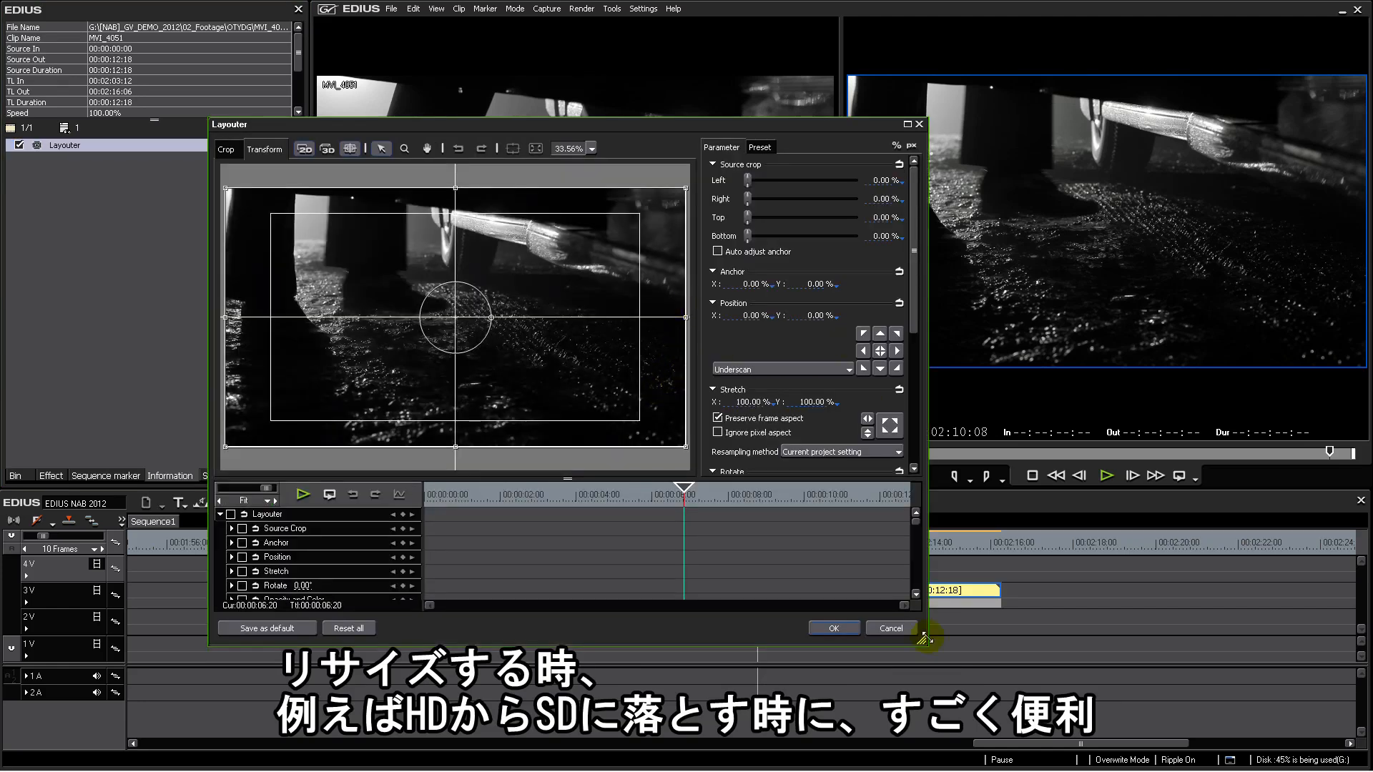
drag(922, 642, 1179, 740)
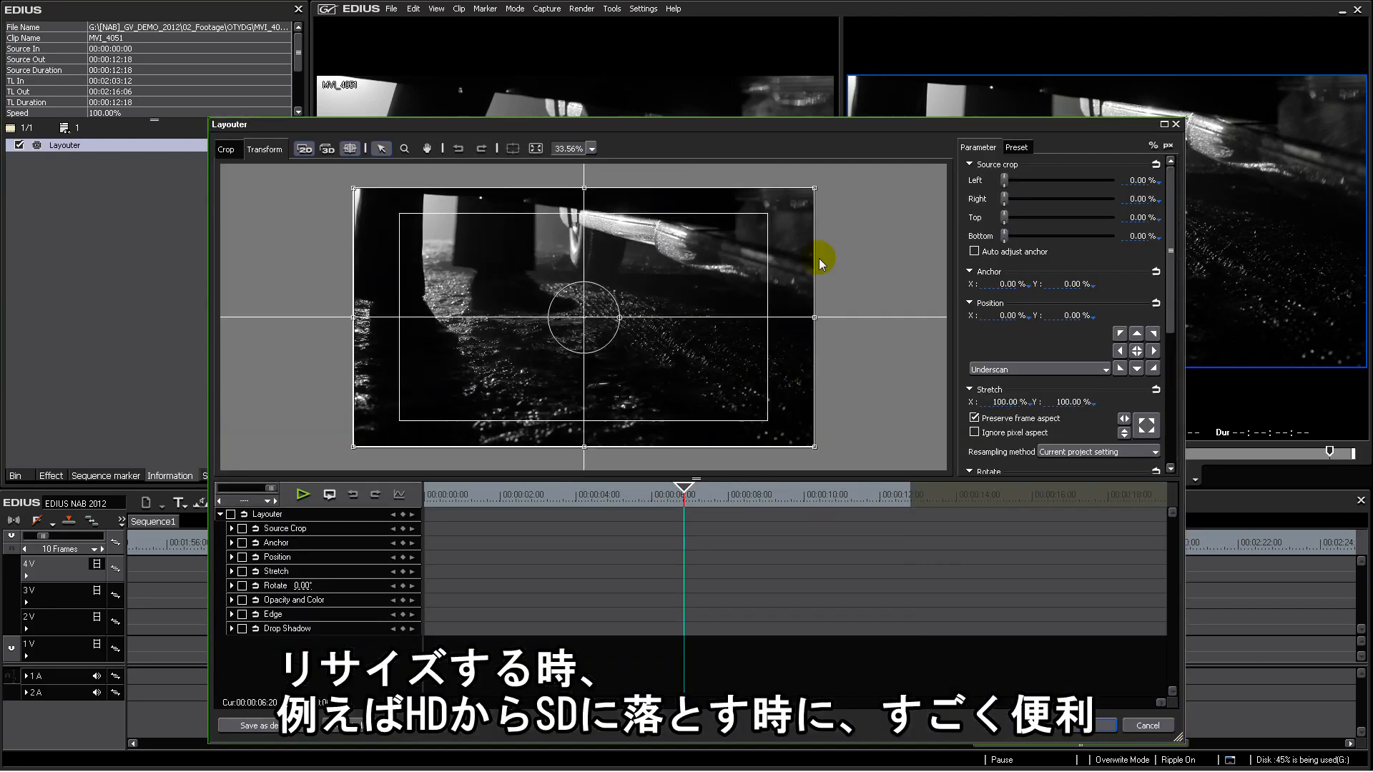
drag(740, 123, 685, 96)
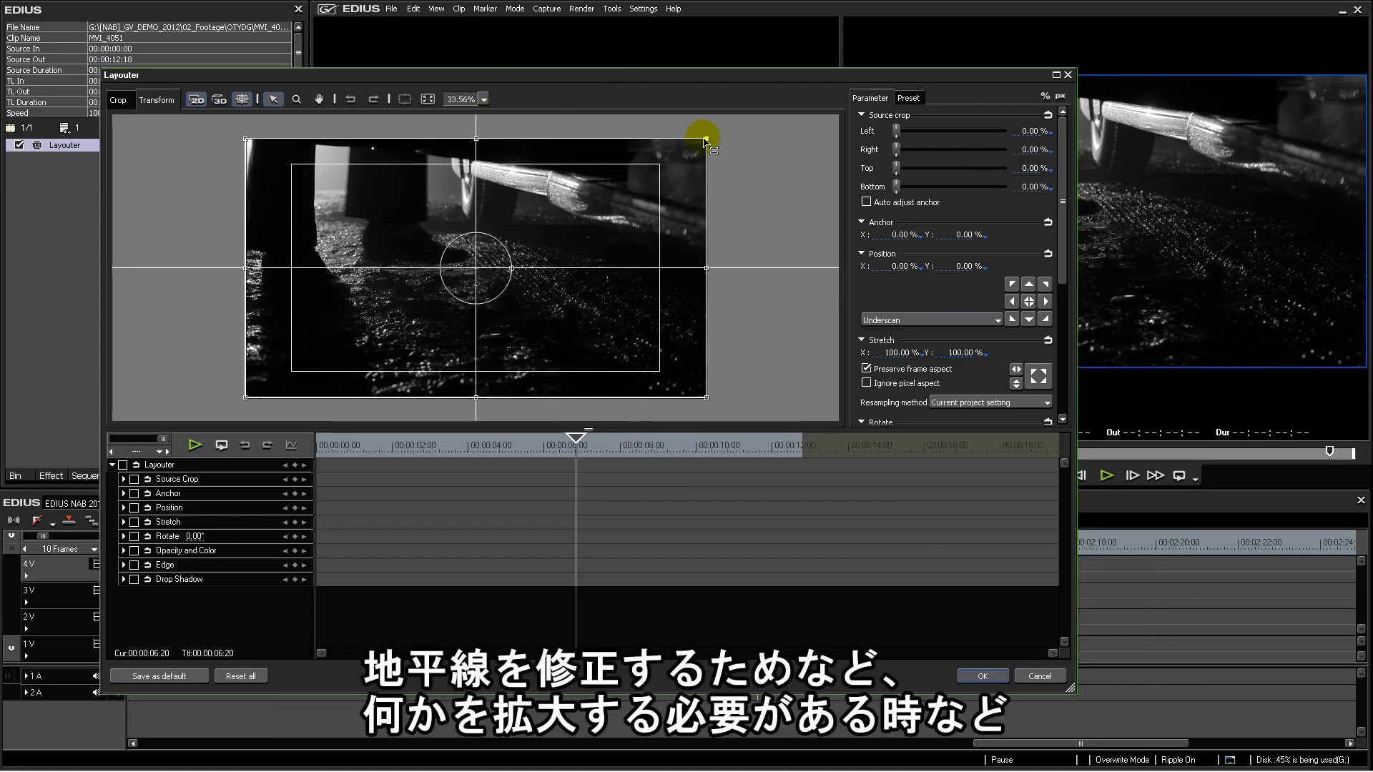
Step: Try stretching the picture to about 109.50%, discard the change and remove MVI_4051 from track 3V
drag(706, 139, 728, 126)
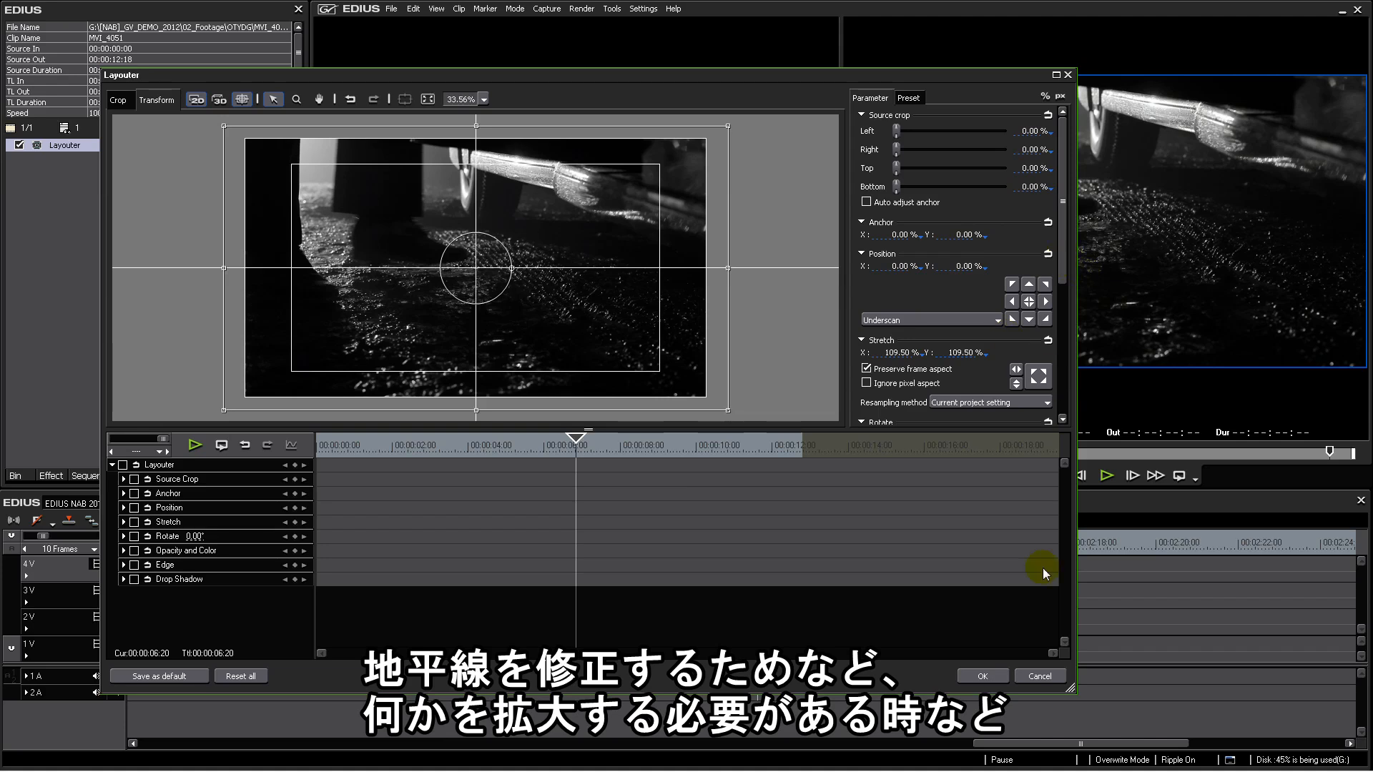
click(1040, 677)
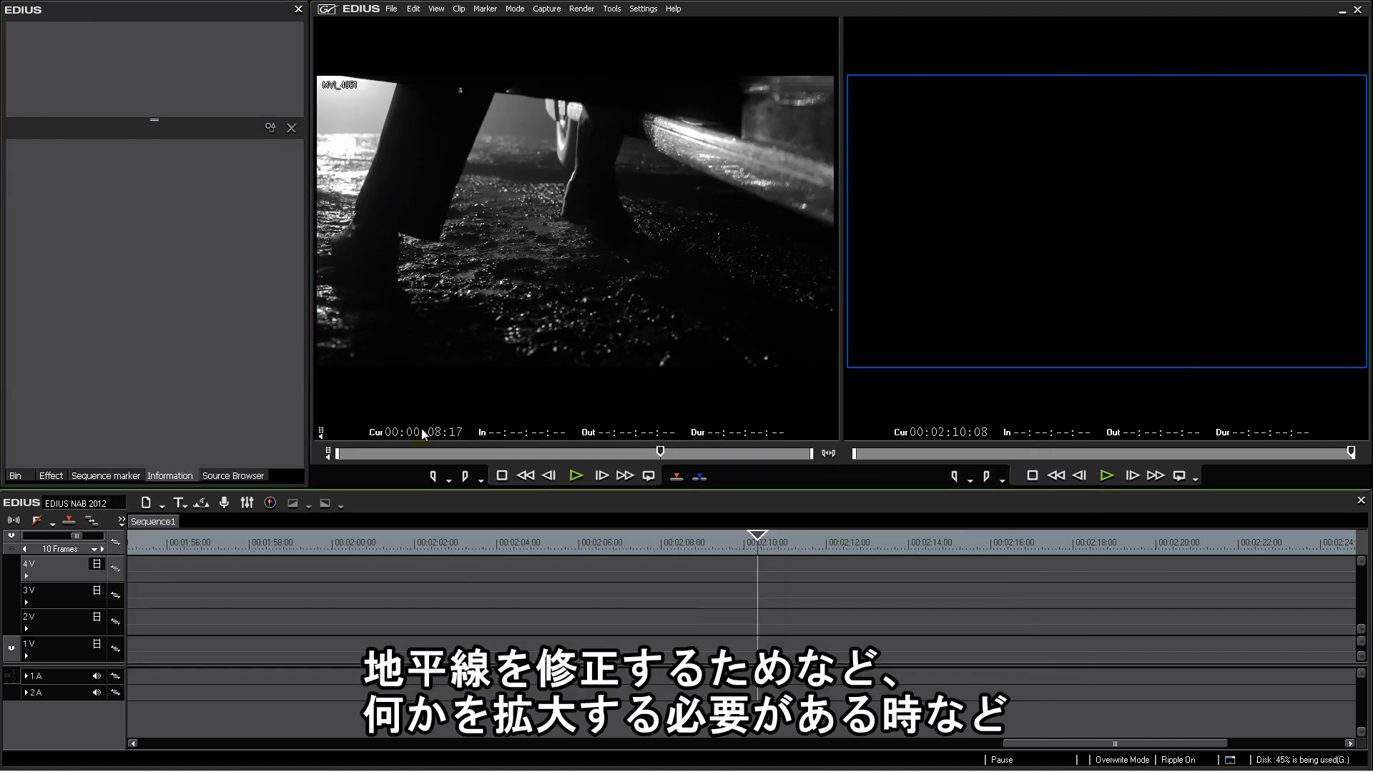
click(73, 430)
Step: View MVI_4053 in the player, place it on track 3V starting at 00:02:00:18, and select the clip
click(15, 472)
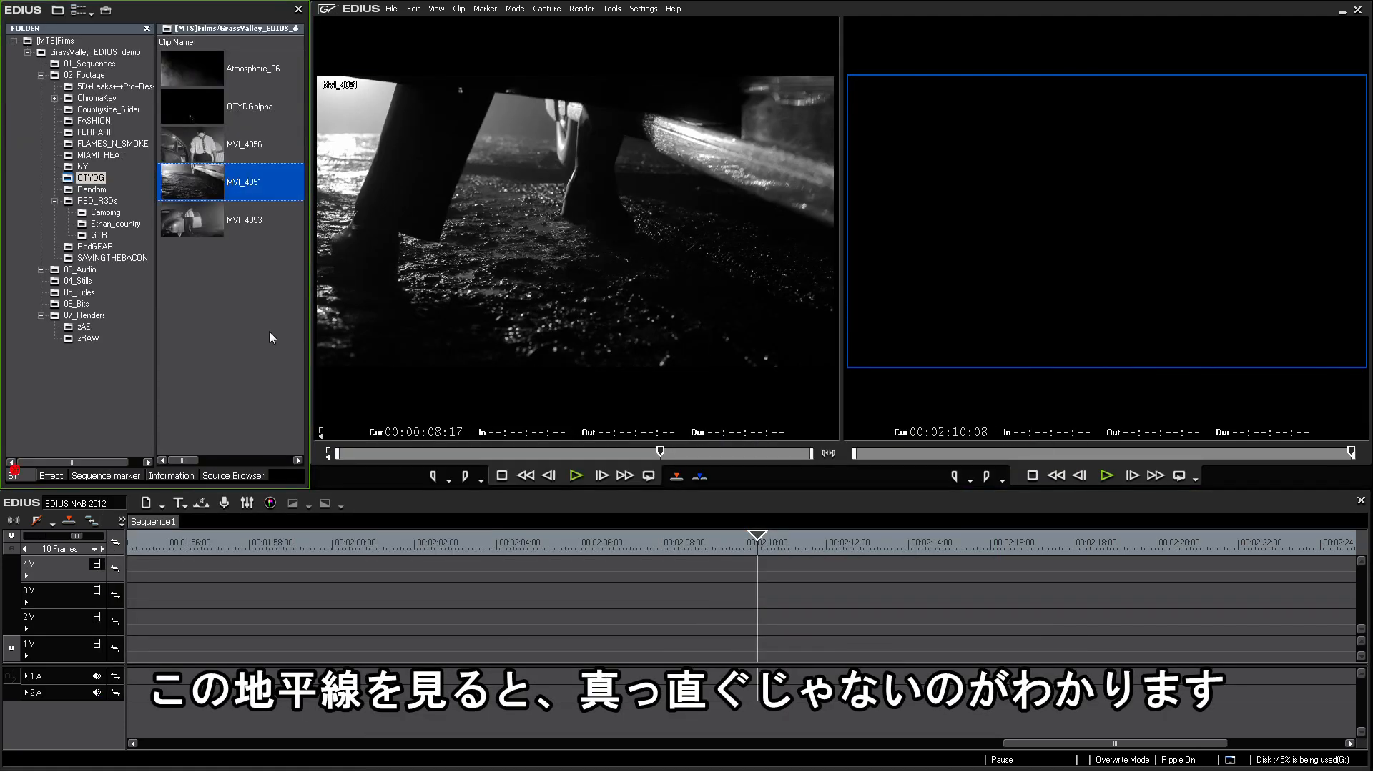
double_click(201, 220)
click(627, 330)
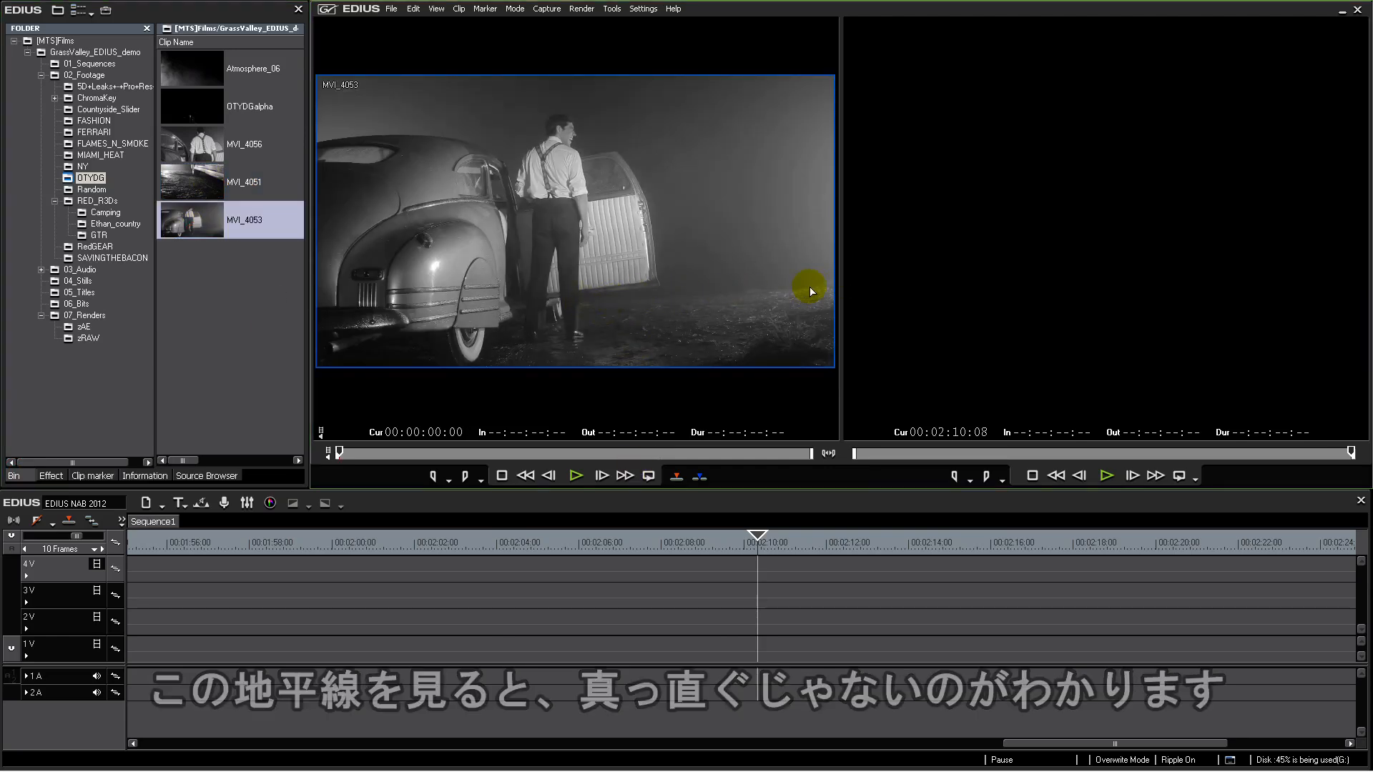
drag(264, 215, 368, 604)
click(658, 599)
Step: In the Layouter for MVI_4053, rotate the picture 3.50° and stretch it to about 112.10% to hide the black borders
click(170, 475)
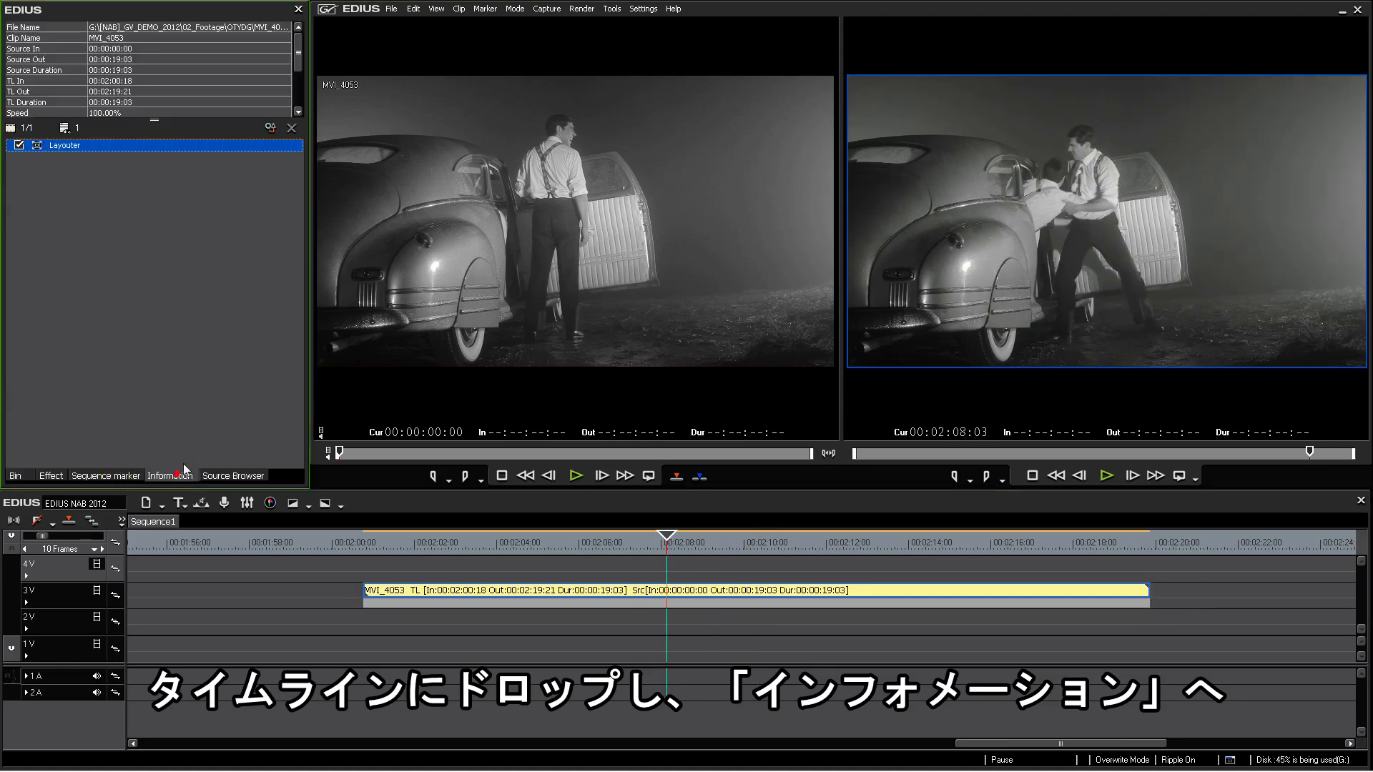
click(70, 145)
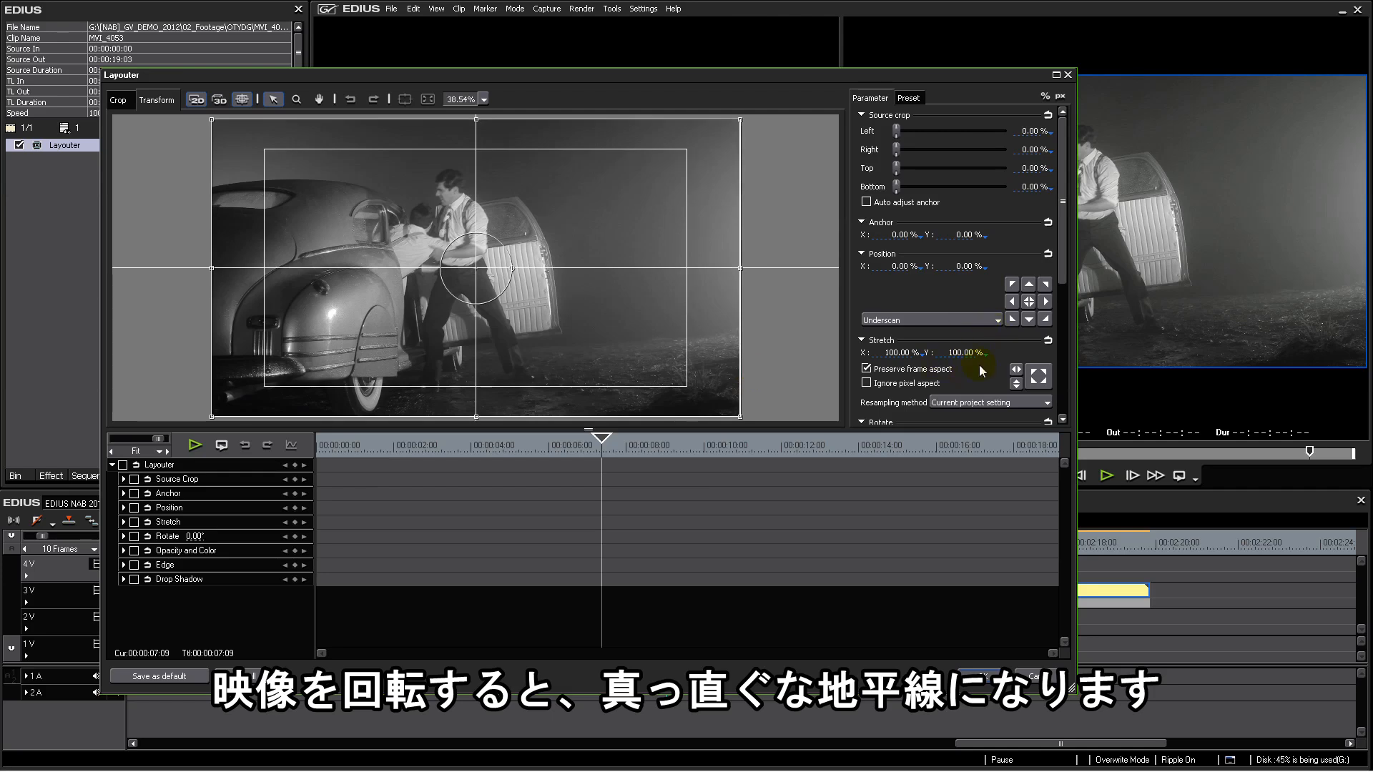
drag(1063, 229, 1067, 323)
mouse_move(968, 286)
mouse_down()
mouse_move(969, 303)
mouse_move(973, 258)
mouse_move(957, 262)
mouse_up()
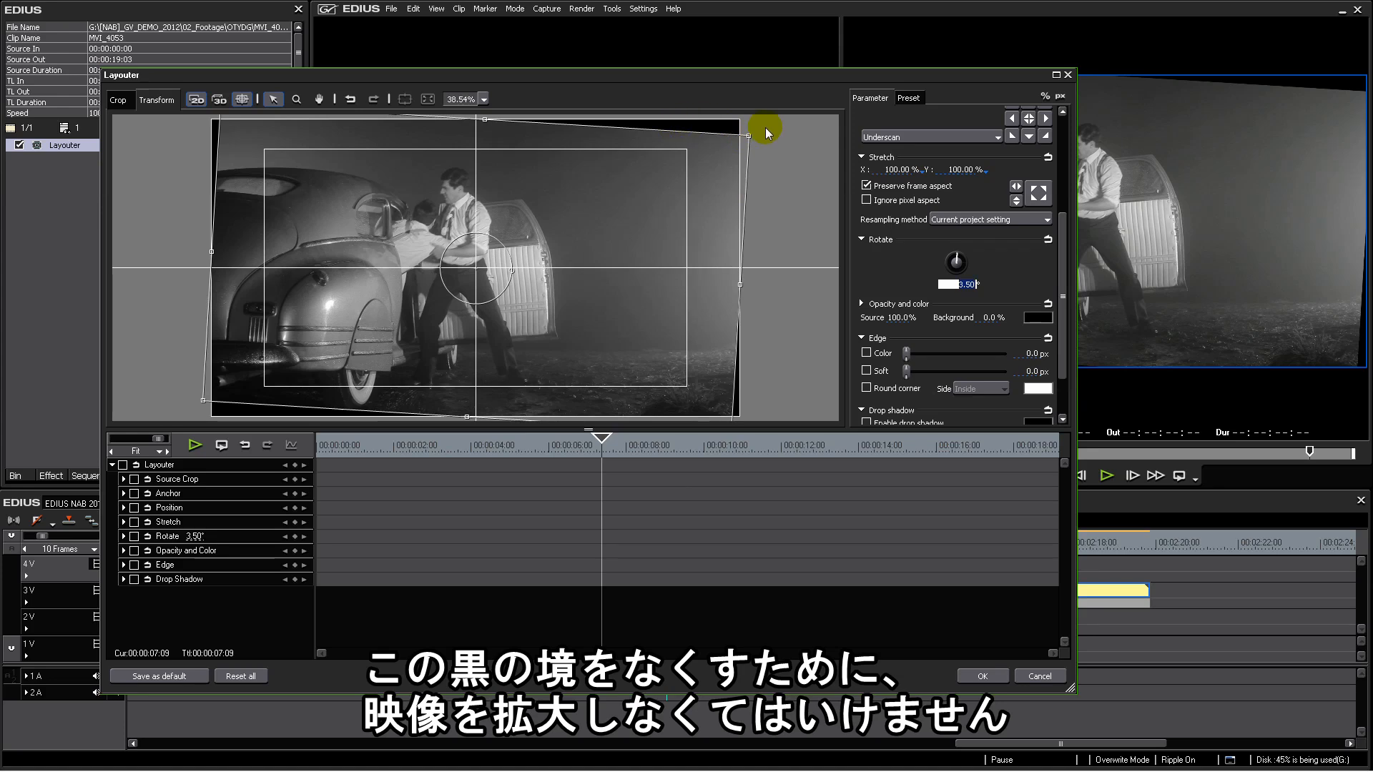
drag(749, 134, 783, 116)
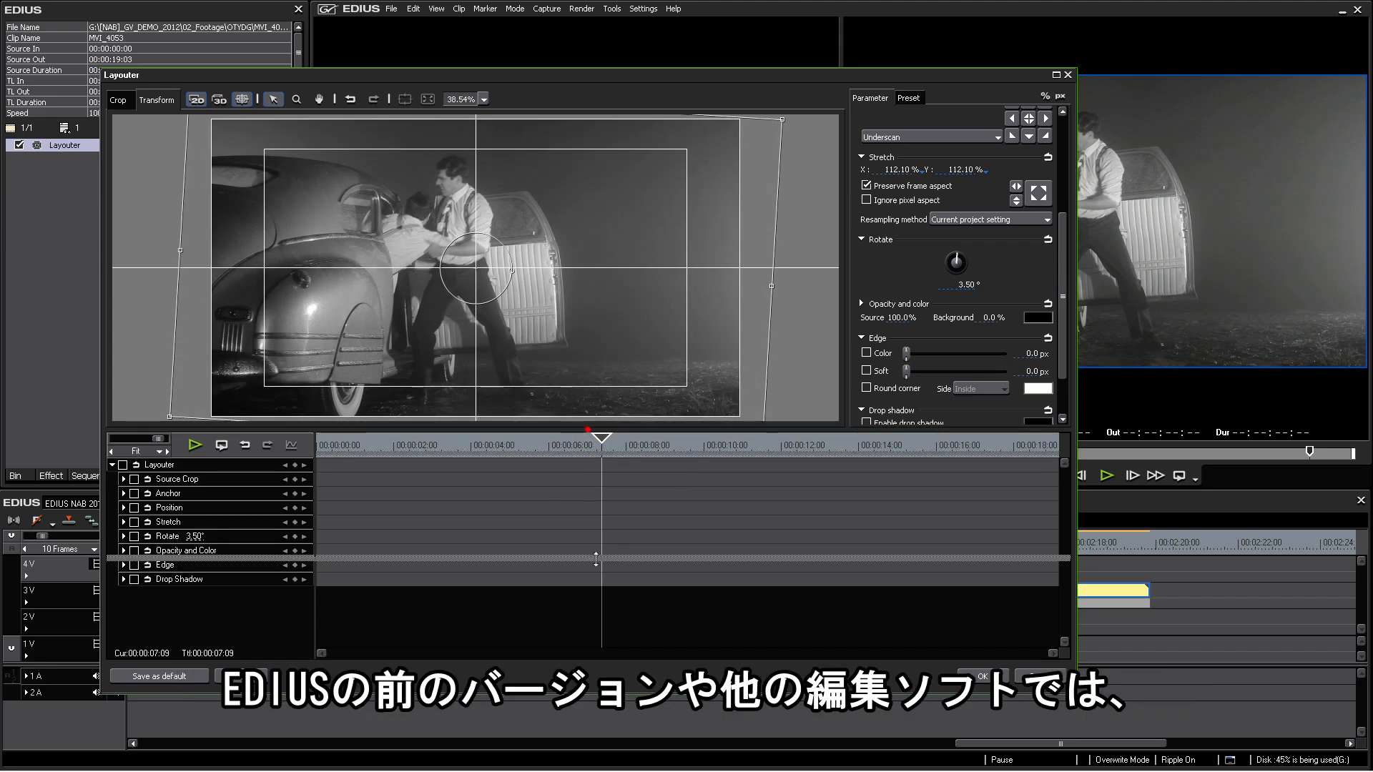
Step: Enlarge the Layouter preview area, set the resampling method to Lanczos 3 (Hi-Quality), and apply the layout
drag(588, 431, 595, 565)
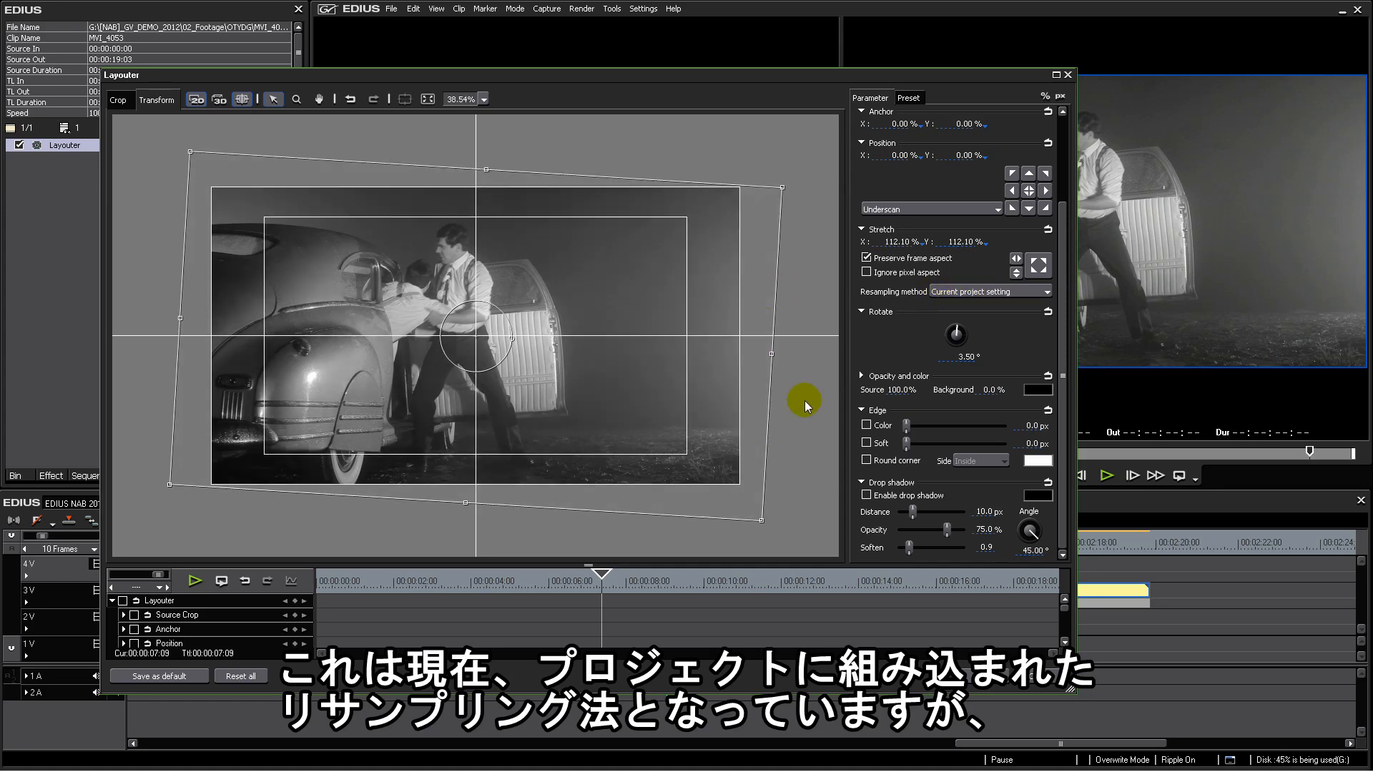
click(967, 295)
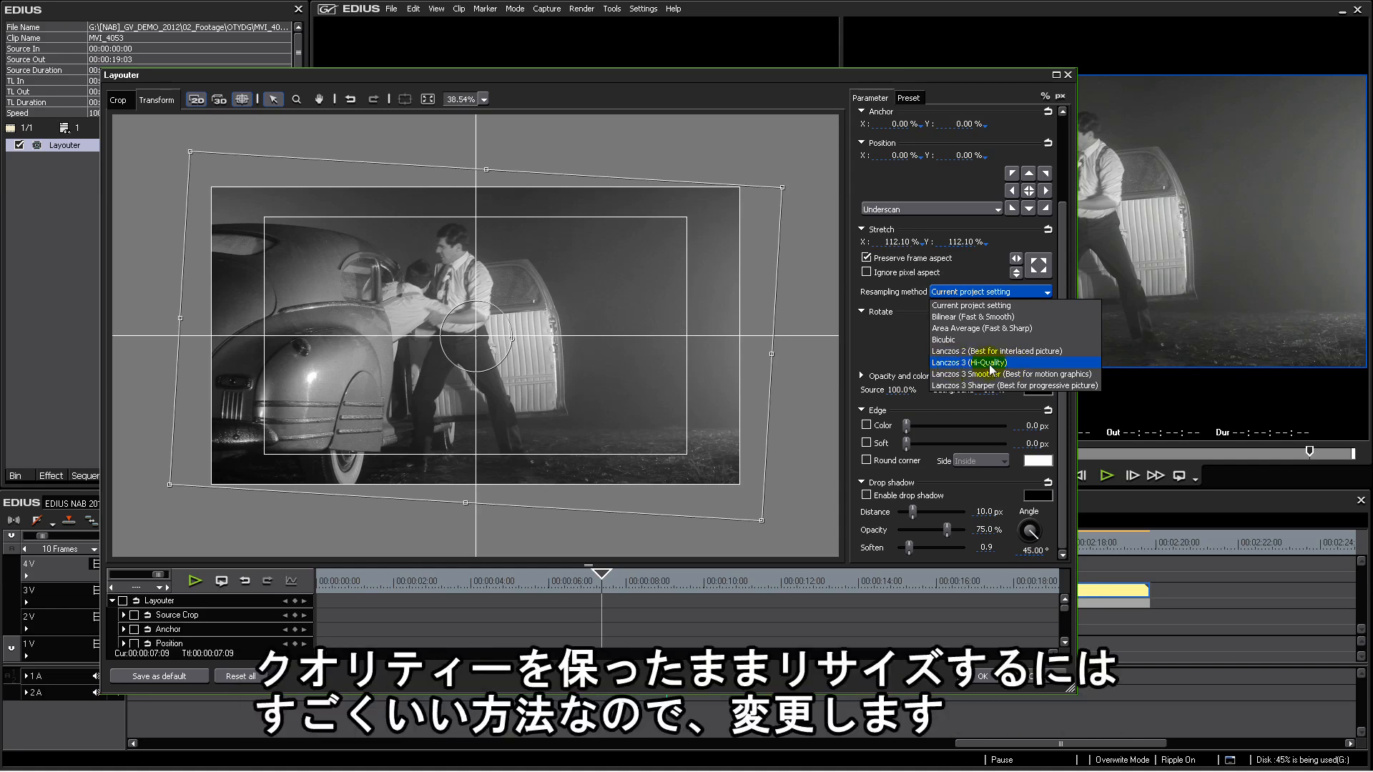
click(979, 369)
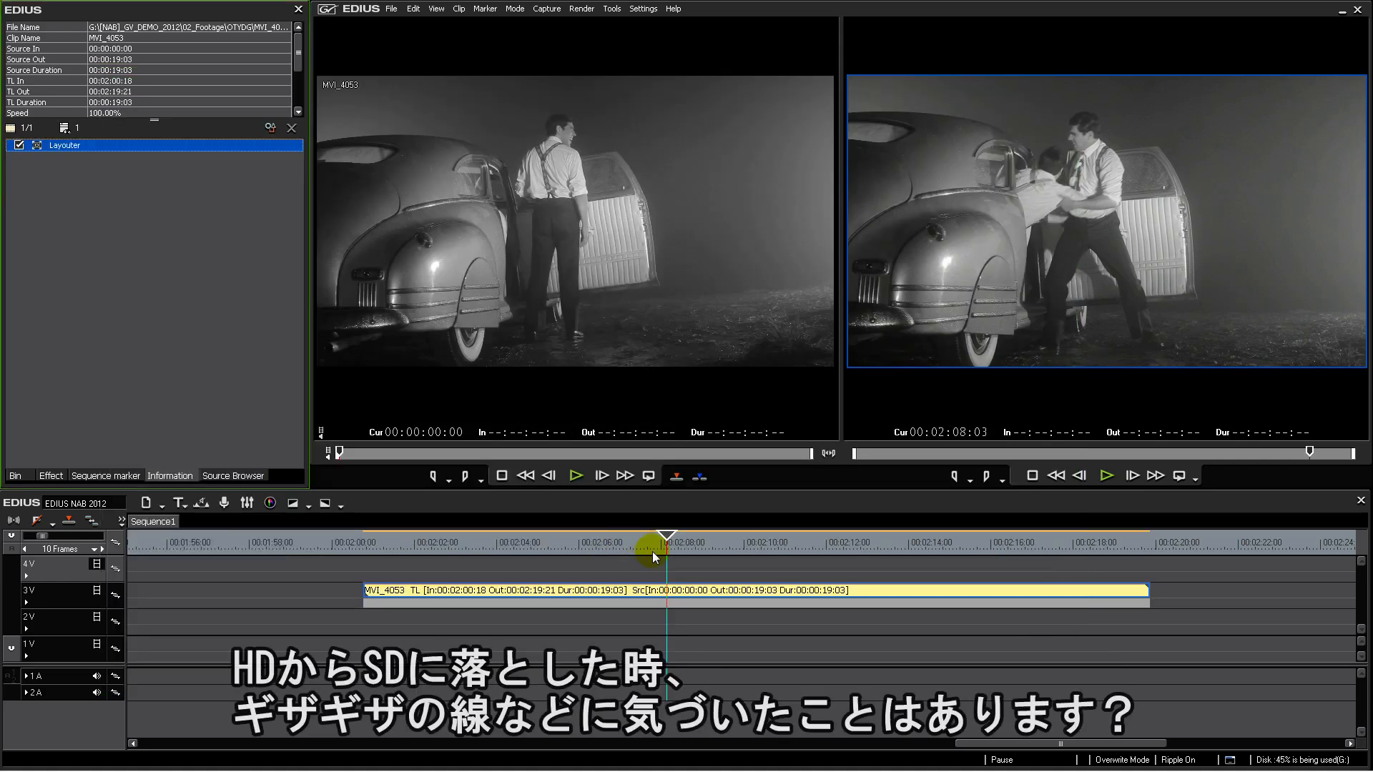
Step: Cue the timeline to 00:02:08:20 and review the clip's Layouter settings without changing them
click(695, 545)
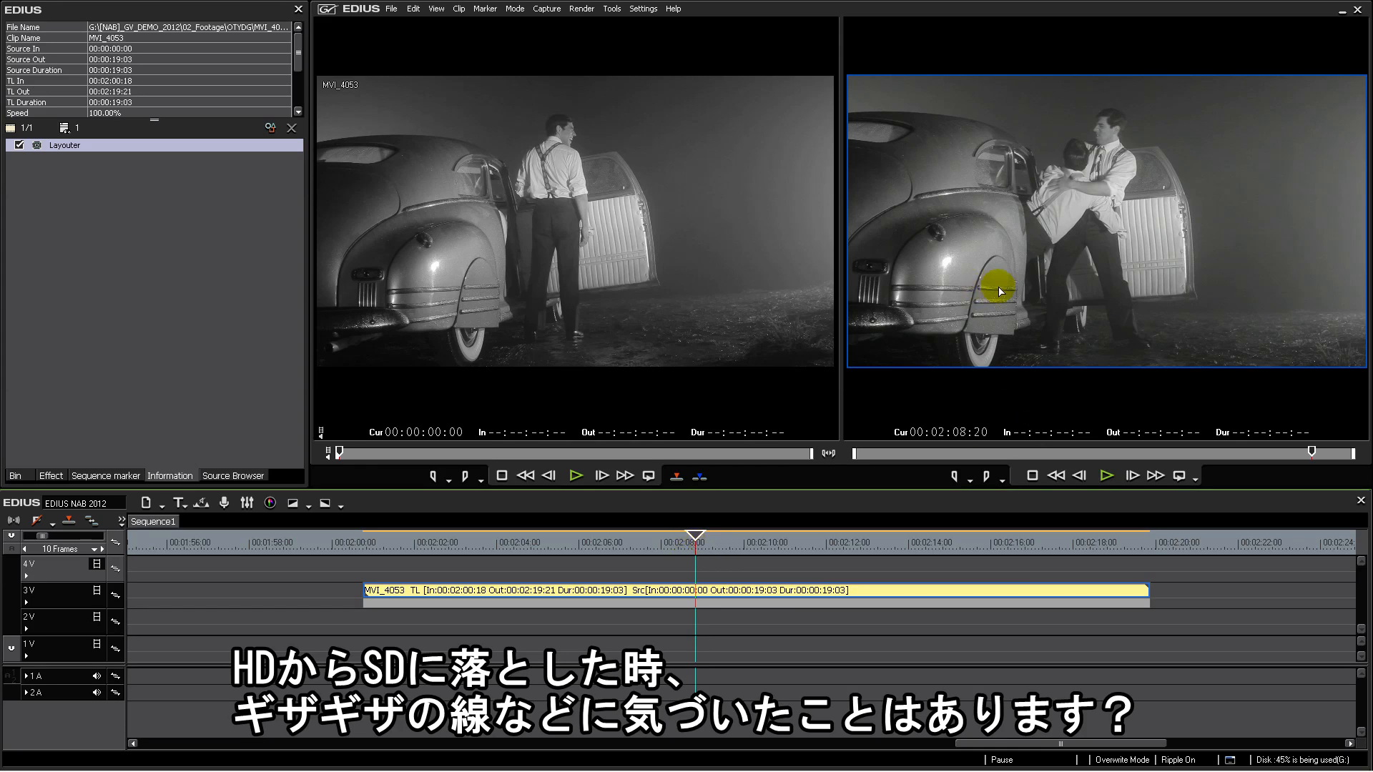
double_click(957, 233)
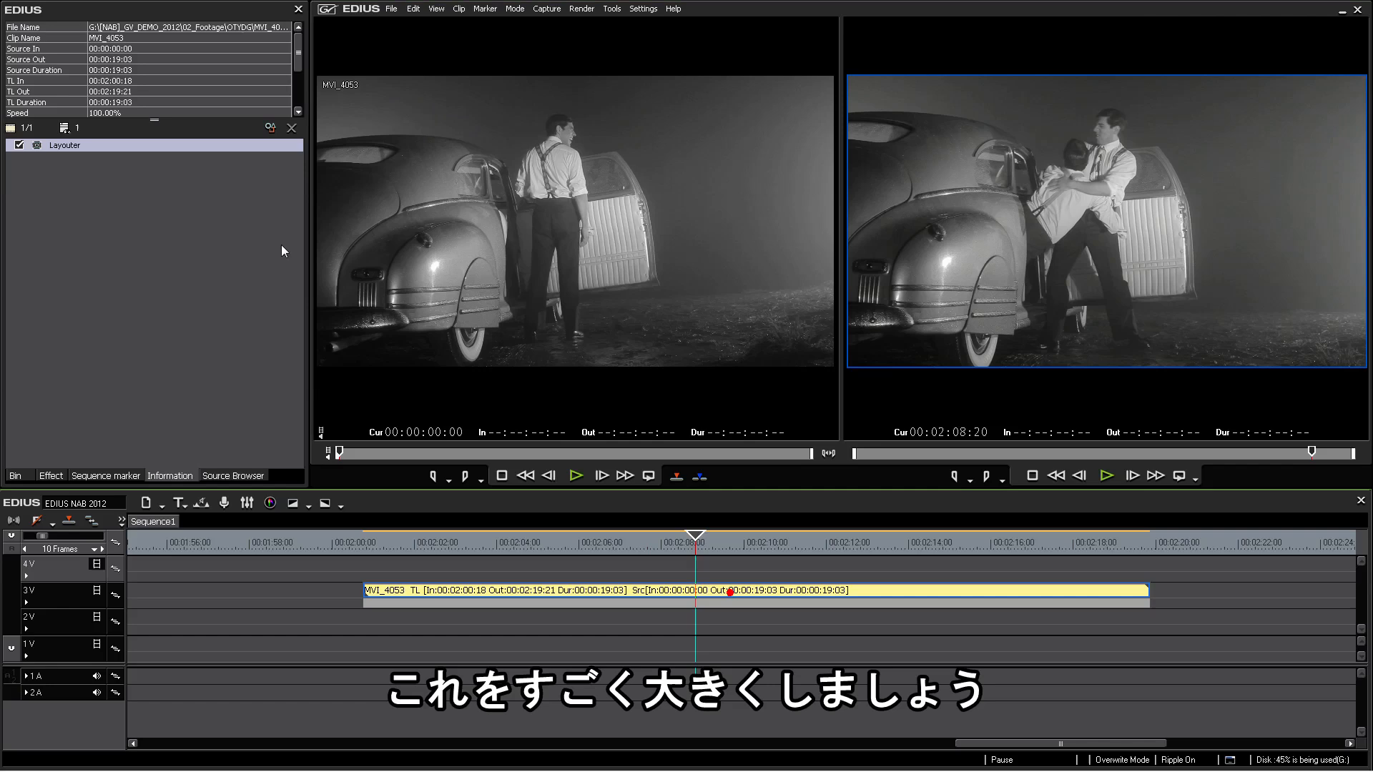
double_click(69, 147)
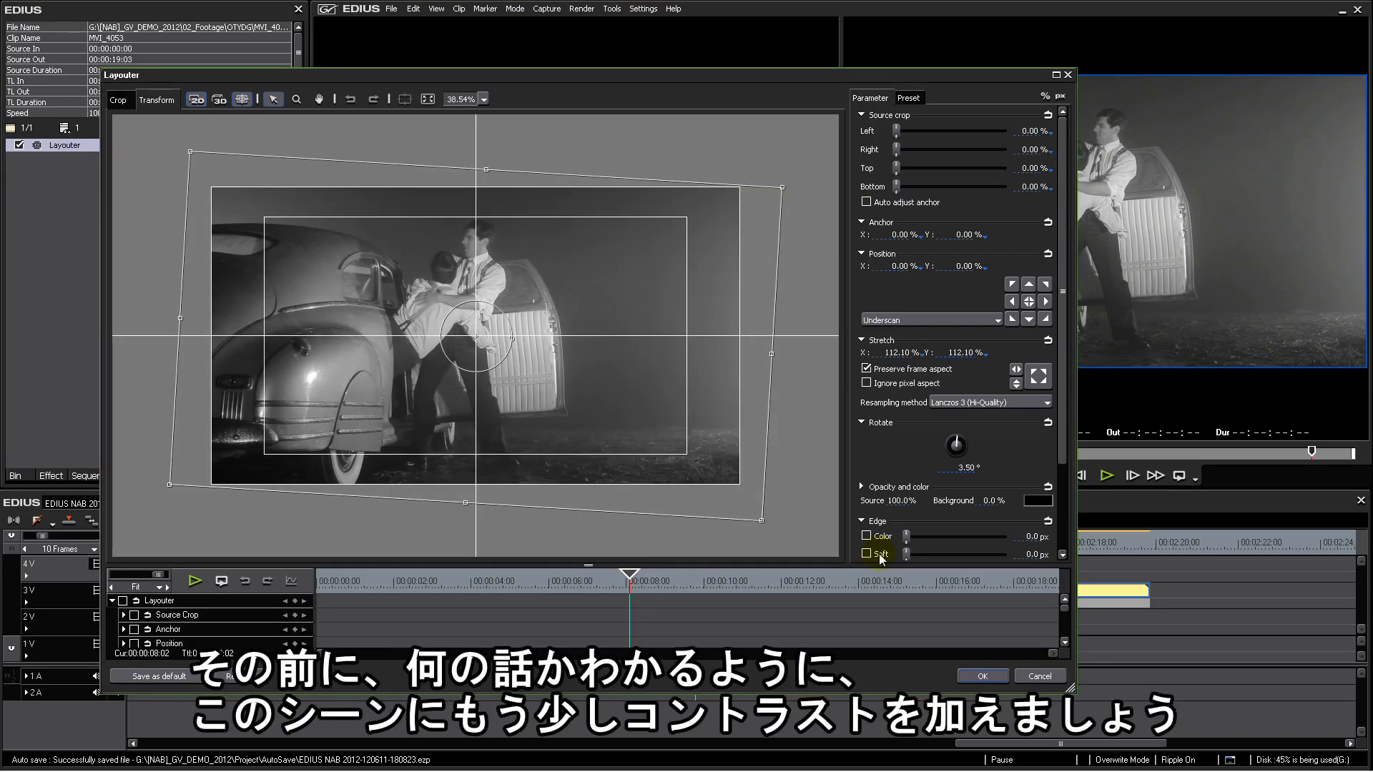
click(983, 676)
Step: Apply the YUV Curve filter to the MVI_4053 clip and open its settings
click(51, 477)
click(100, 64)
drag(96, 223, 585, 590)
double_click(55, 160)
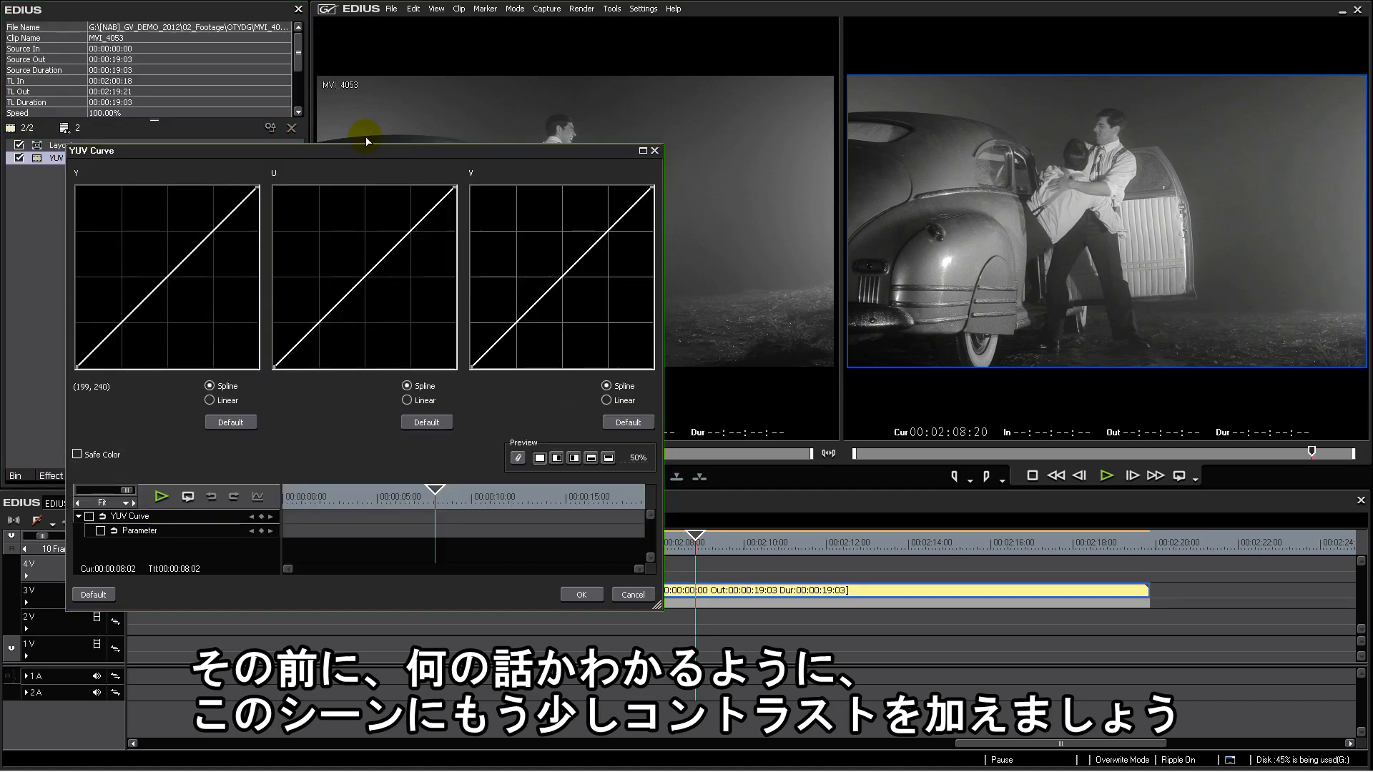
Step: Shape the Y curve for more contrast, lowering the shadows and lifting the midtones with a point at about (121, 127), and apply it
drag(302, 163, 547, 309)
drag(359, 477, 344, 502)
drag(397, 438, 404, 422)
drag(344, 502, 350, 505)
drag(408, 427, 405, 424)
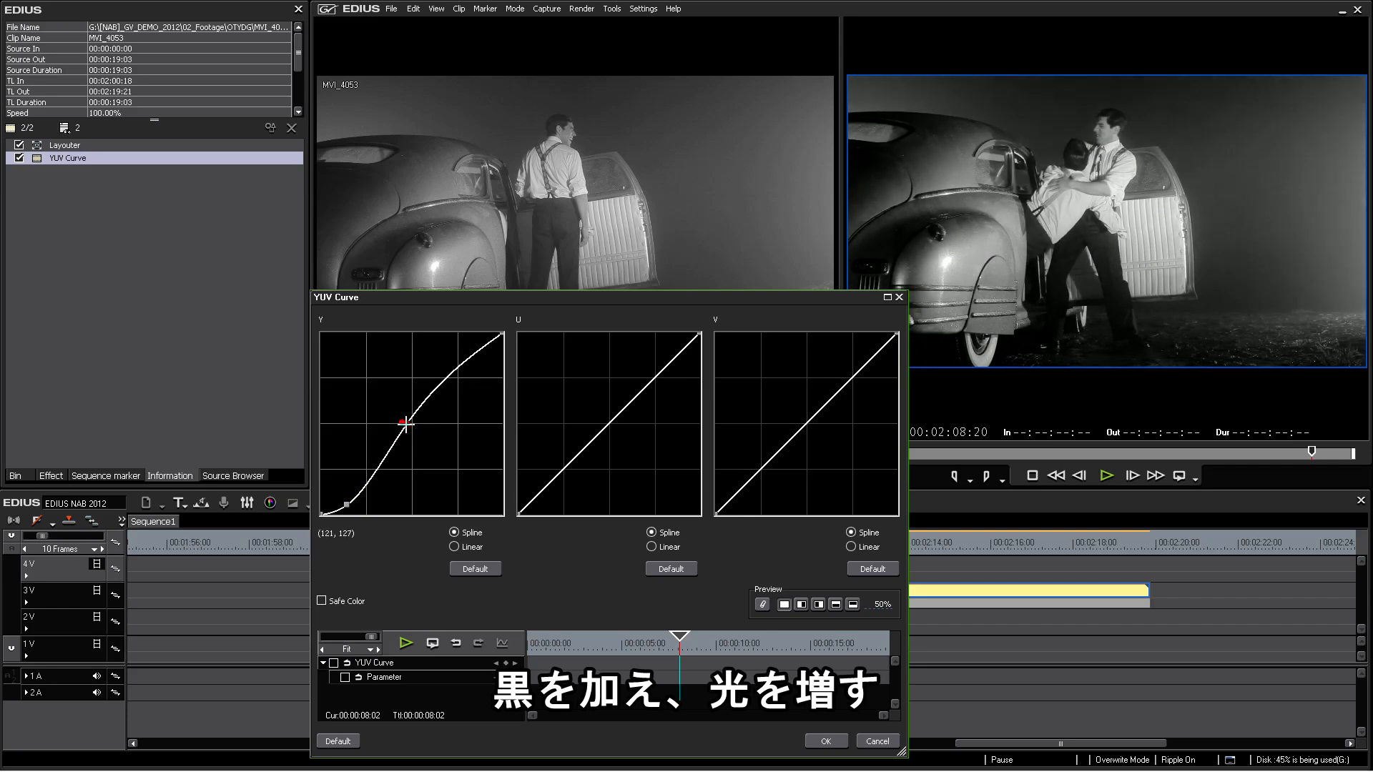
click(821, 737)
Step: Open the Layouter for the clip again and set its preview zoom to 10%
double_click(64, 145)
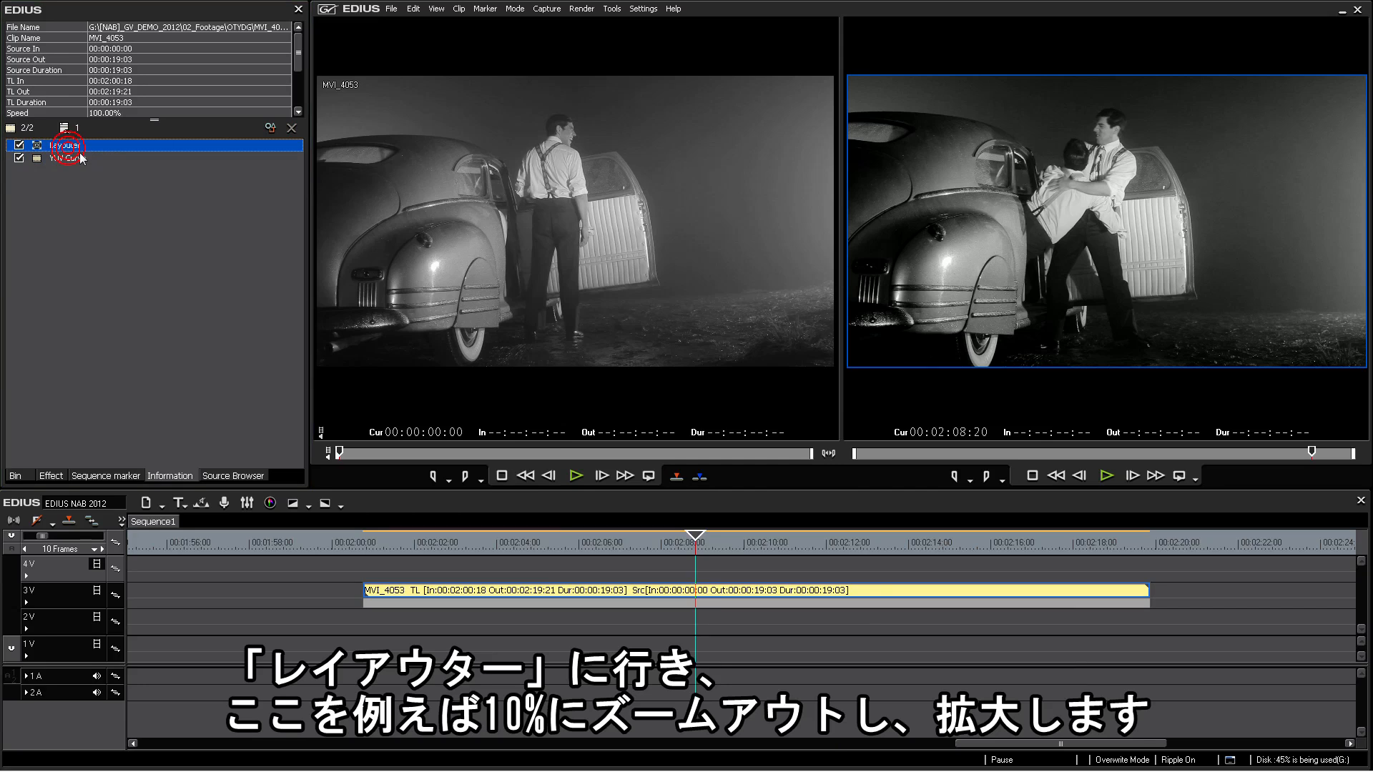
click(465, 100)
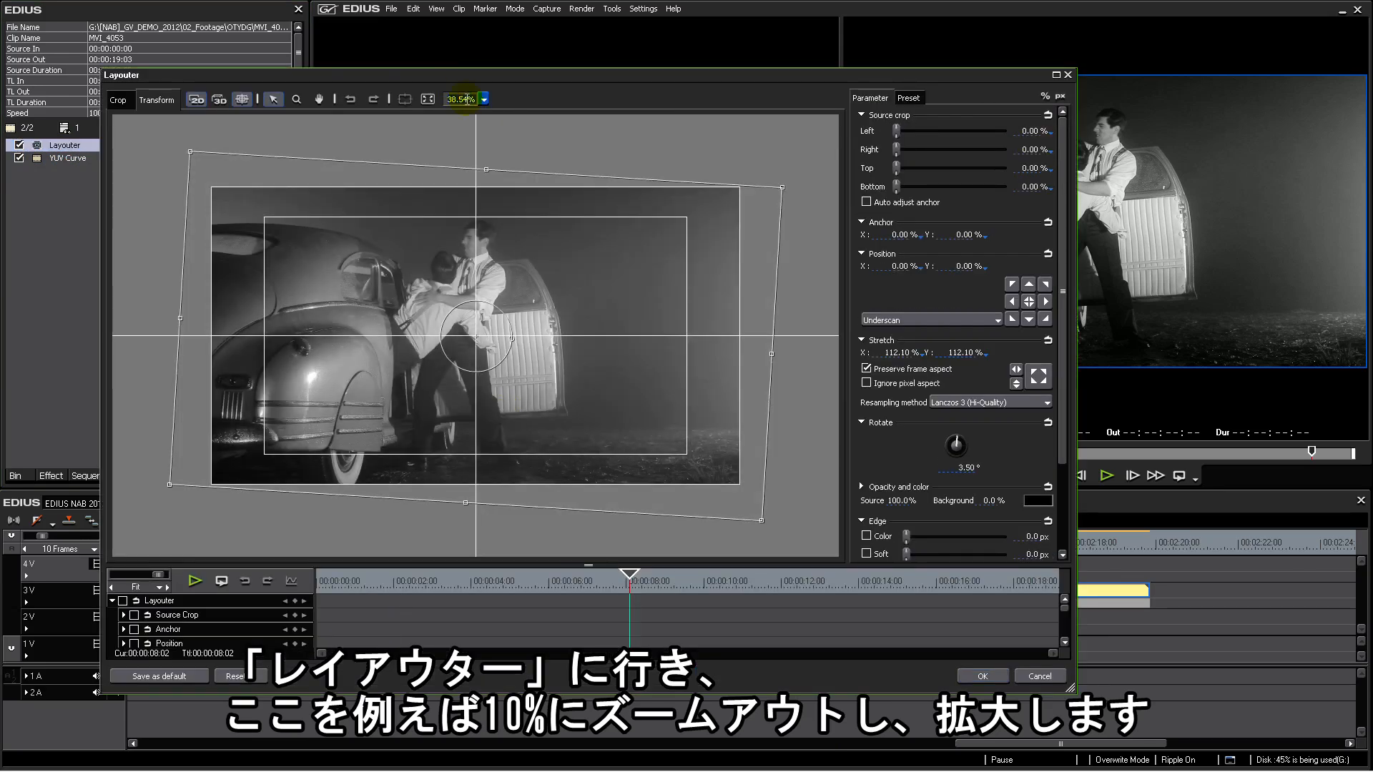
text(10)
key(Return)
Step: Stretch the picture to about 528%, position it at about X 148.40% and Y 11.10% over the car body detail, and apply the layout
drag(556, 299, 801, 178)
drag(526, 261, 527, 329)
drag(670, 165, 673, 139)
drag(540, 272, 561, 275)
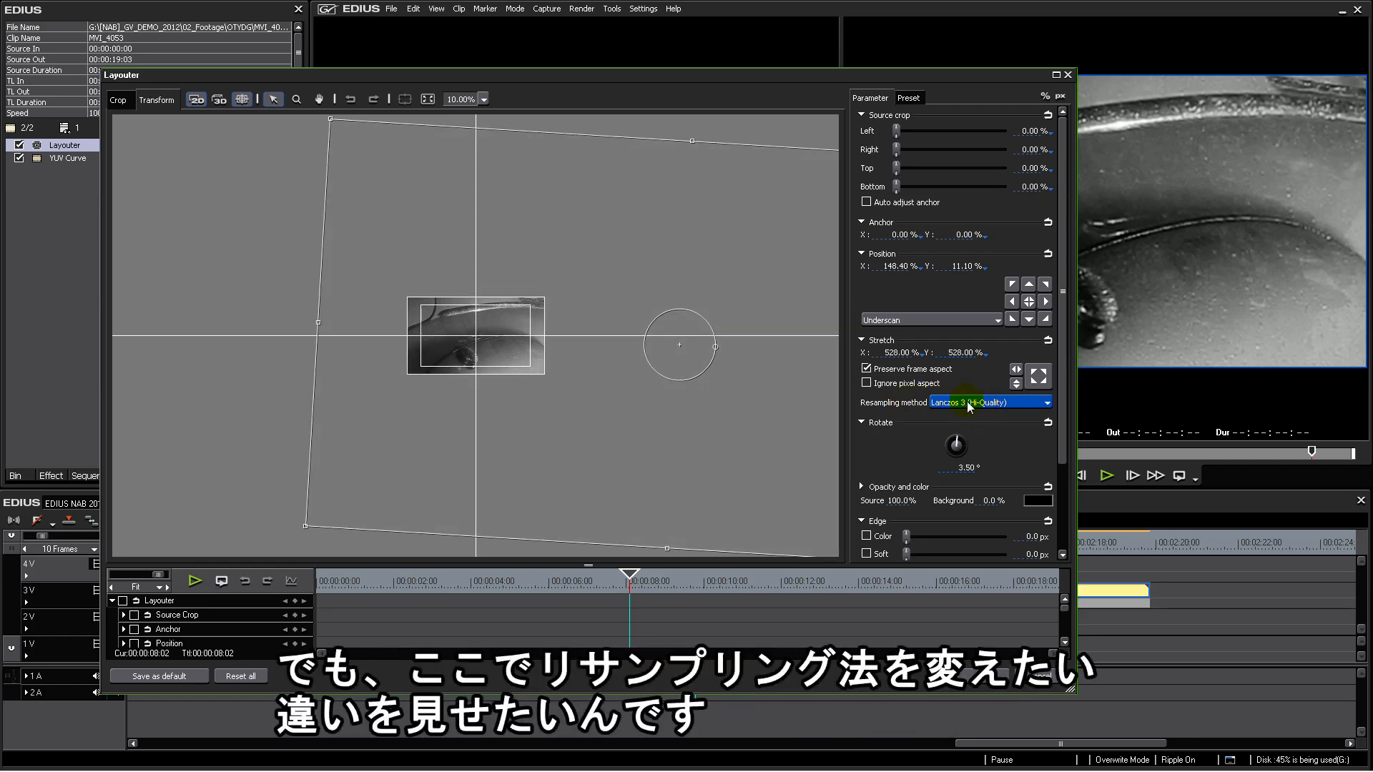
click(989, 673)
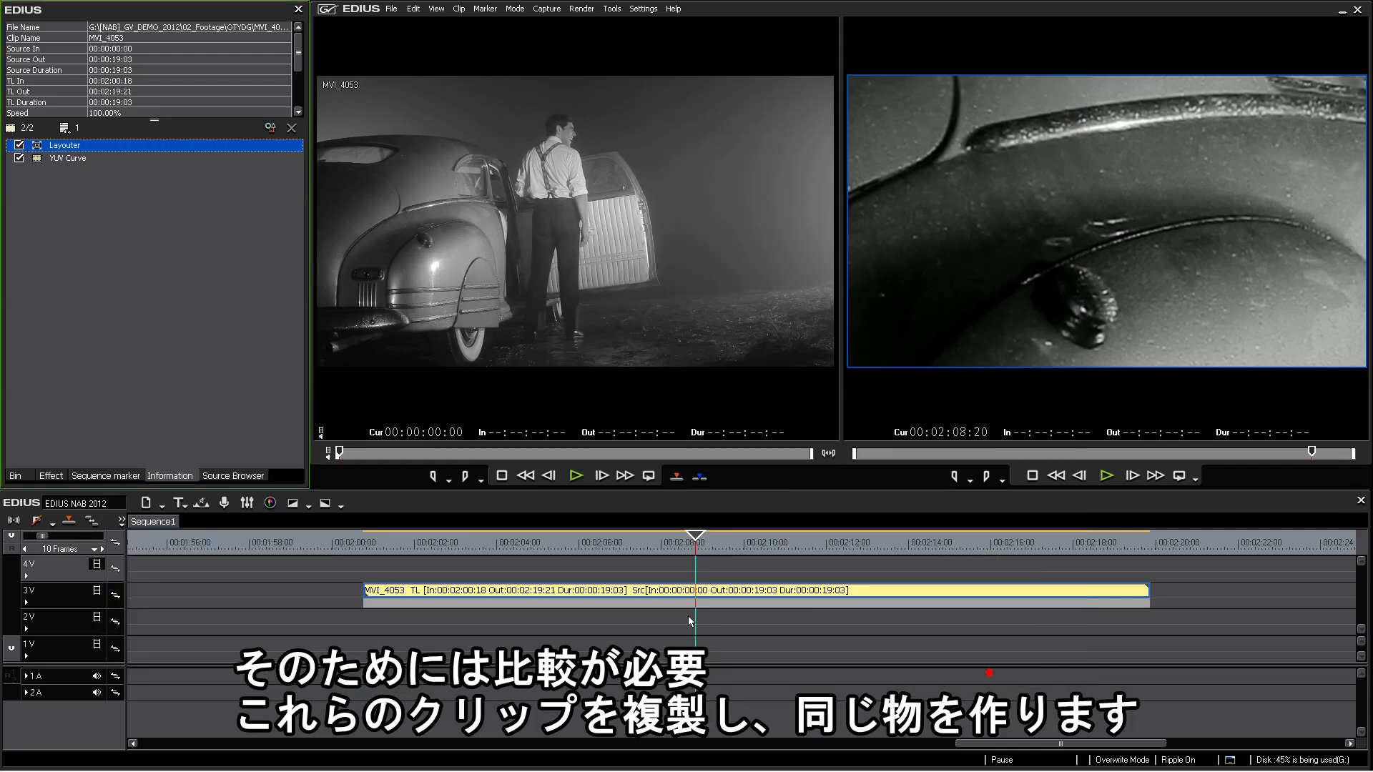
Step: Duplicate the MVI_4053 clip from track 3V onto track 4V, directly above the original
click(612, 592)
drag(633, 587, 633, 571)
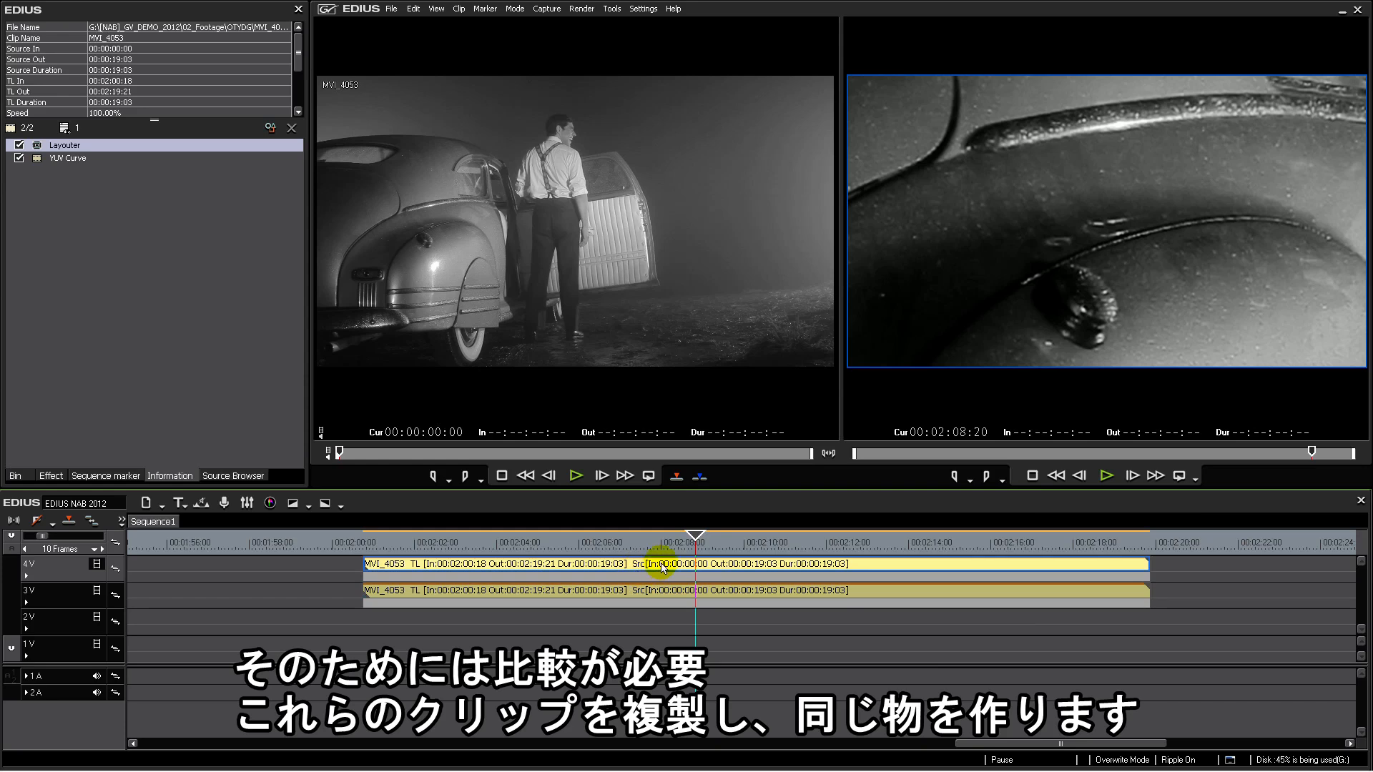
click(663, 562)
Step: Check the resampling method in the Layouter of the MVI_4053 clip on track 3V
click(665, 592)
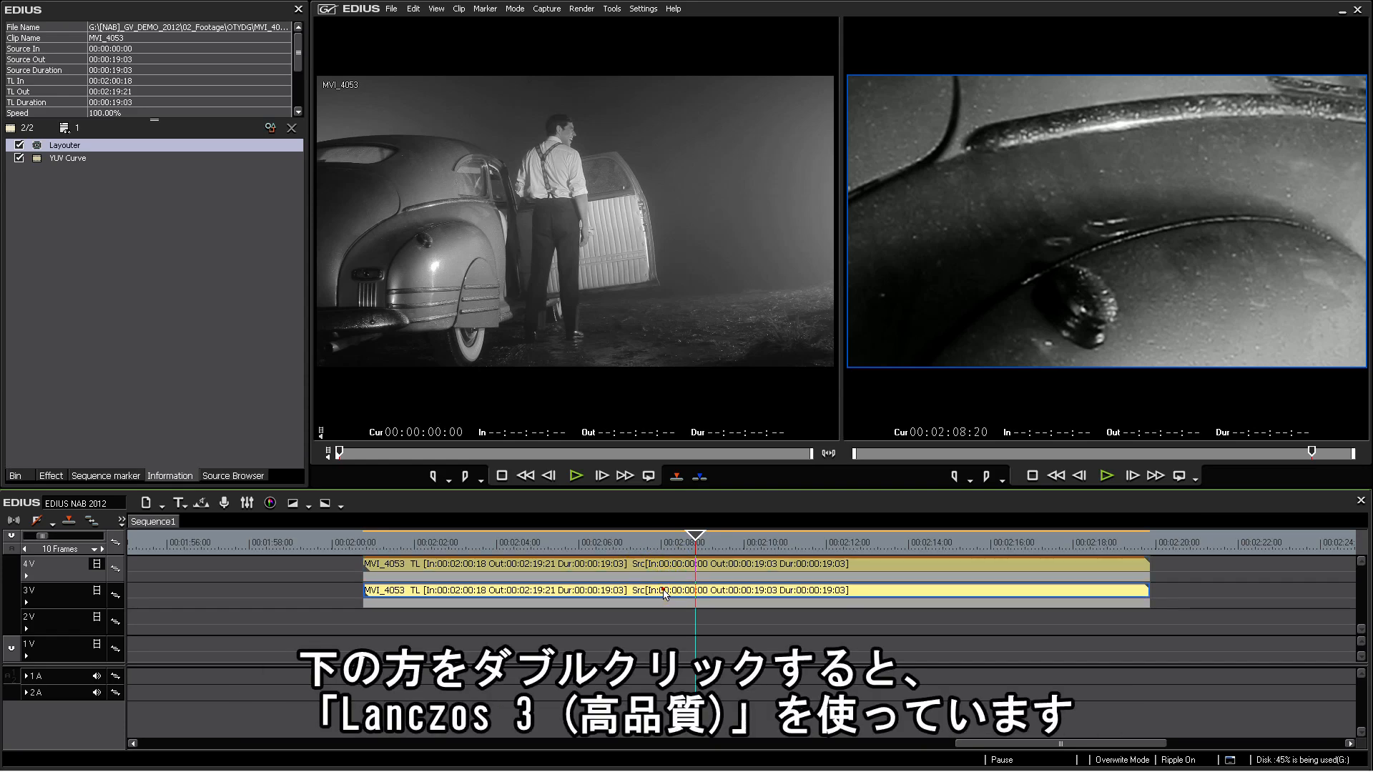
double_click(58, 146)
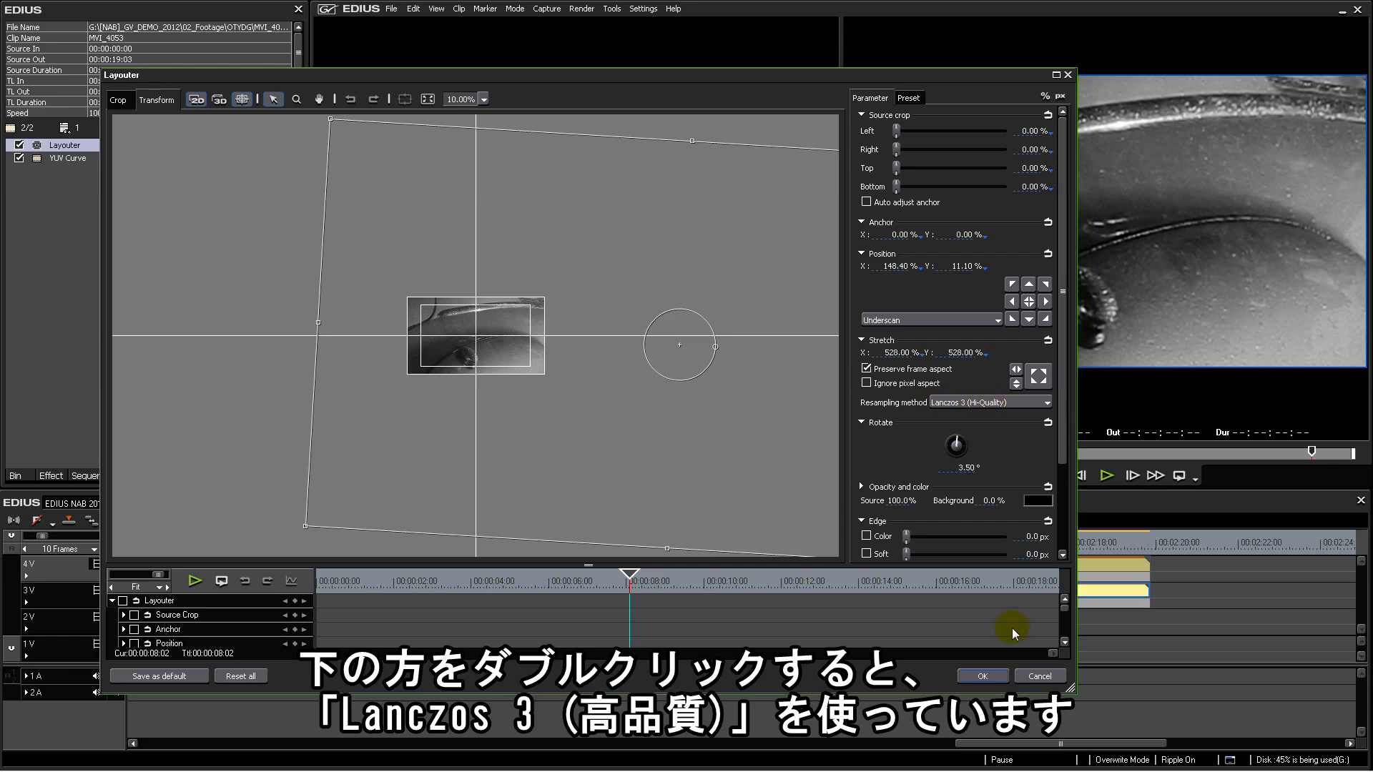
click(984, 676)
Step: Set the Layouter resampling method of the MVI_4053 copy on track 4V to Bilinear (Fast & Smooth) and apply it
click(701, 564)
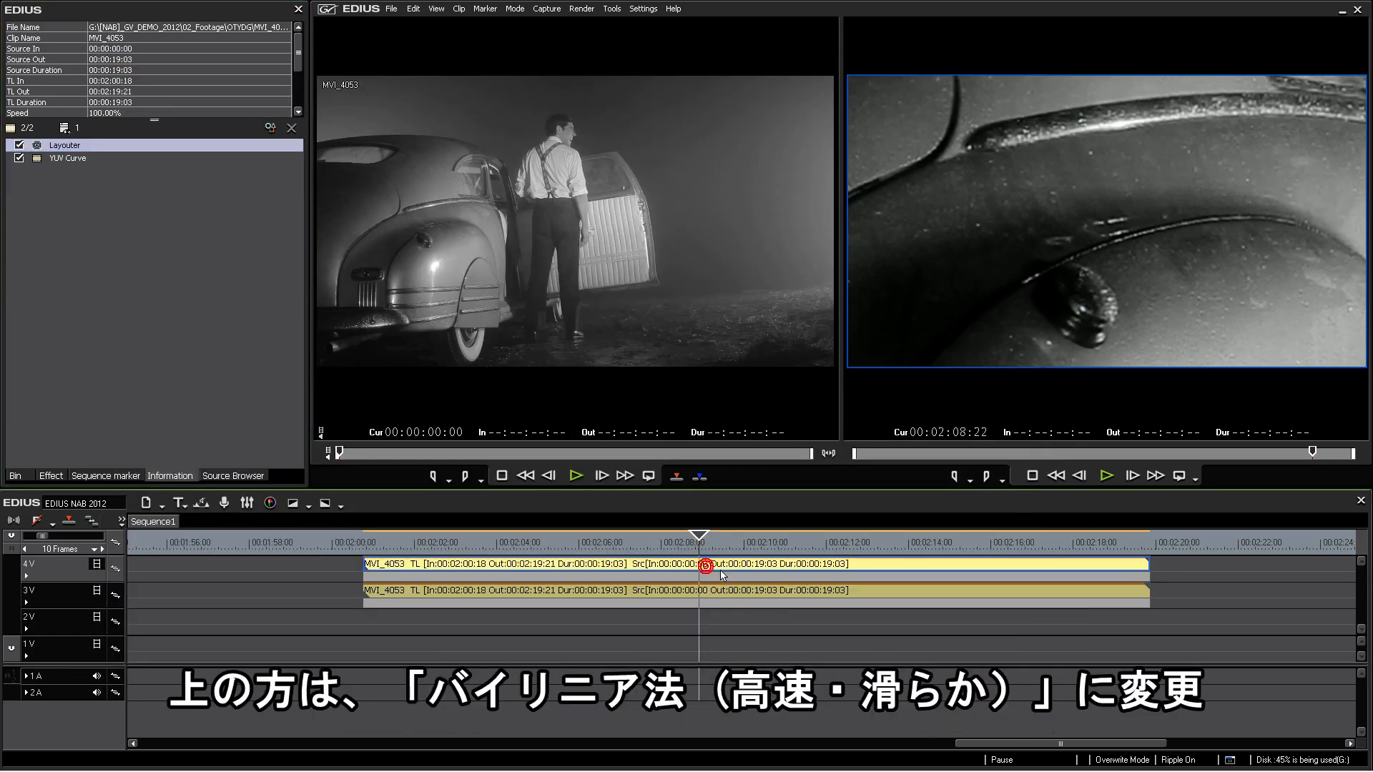
double_click(71, 147)
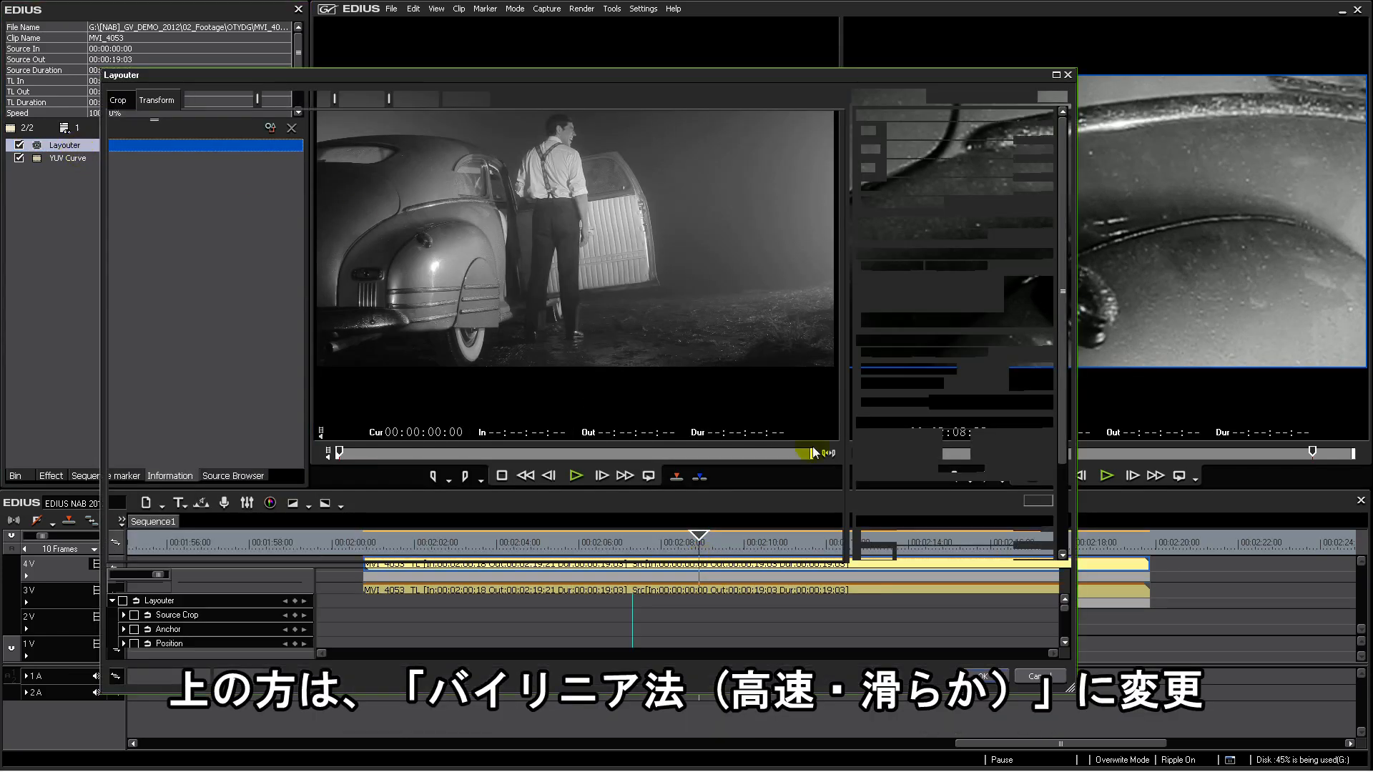
click(988, 403)
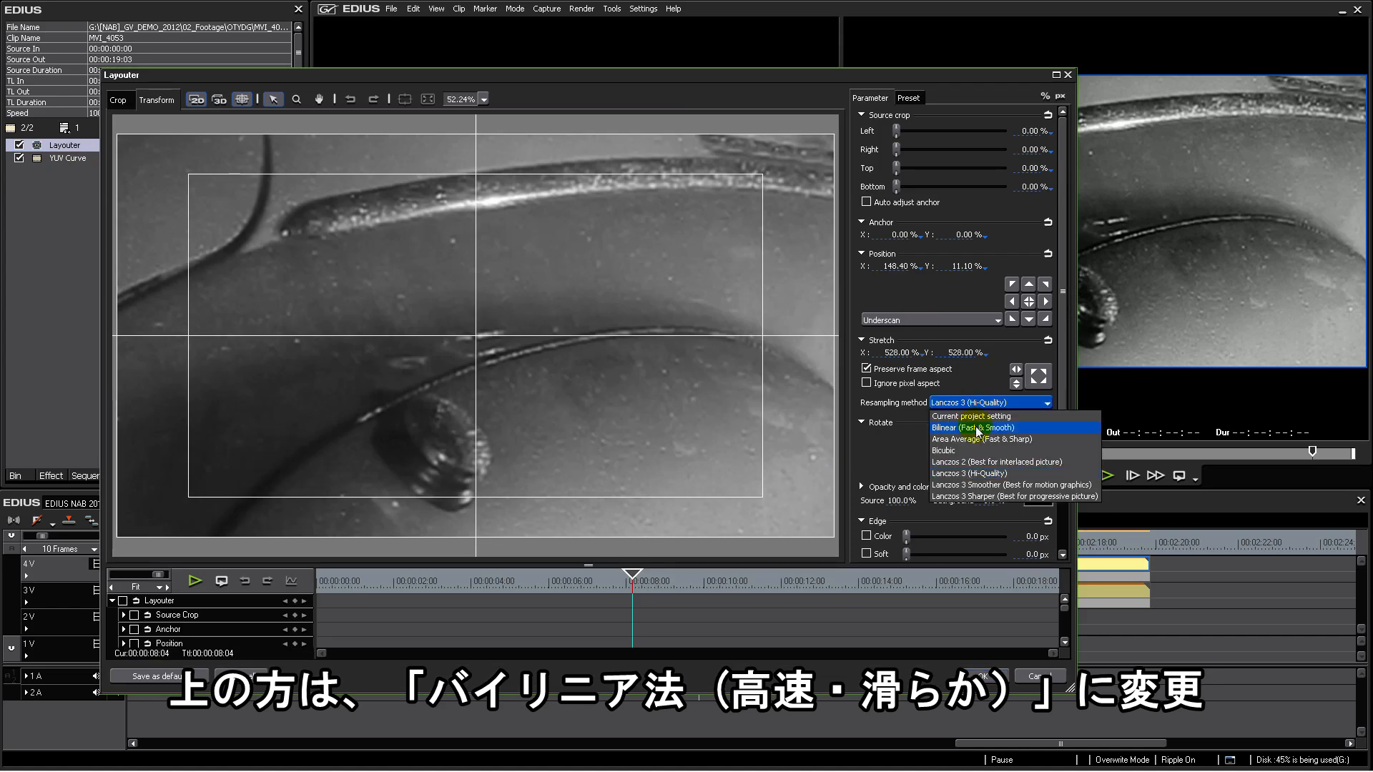
click(978, 429)
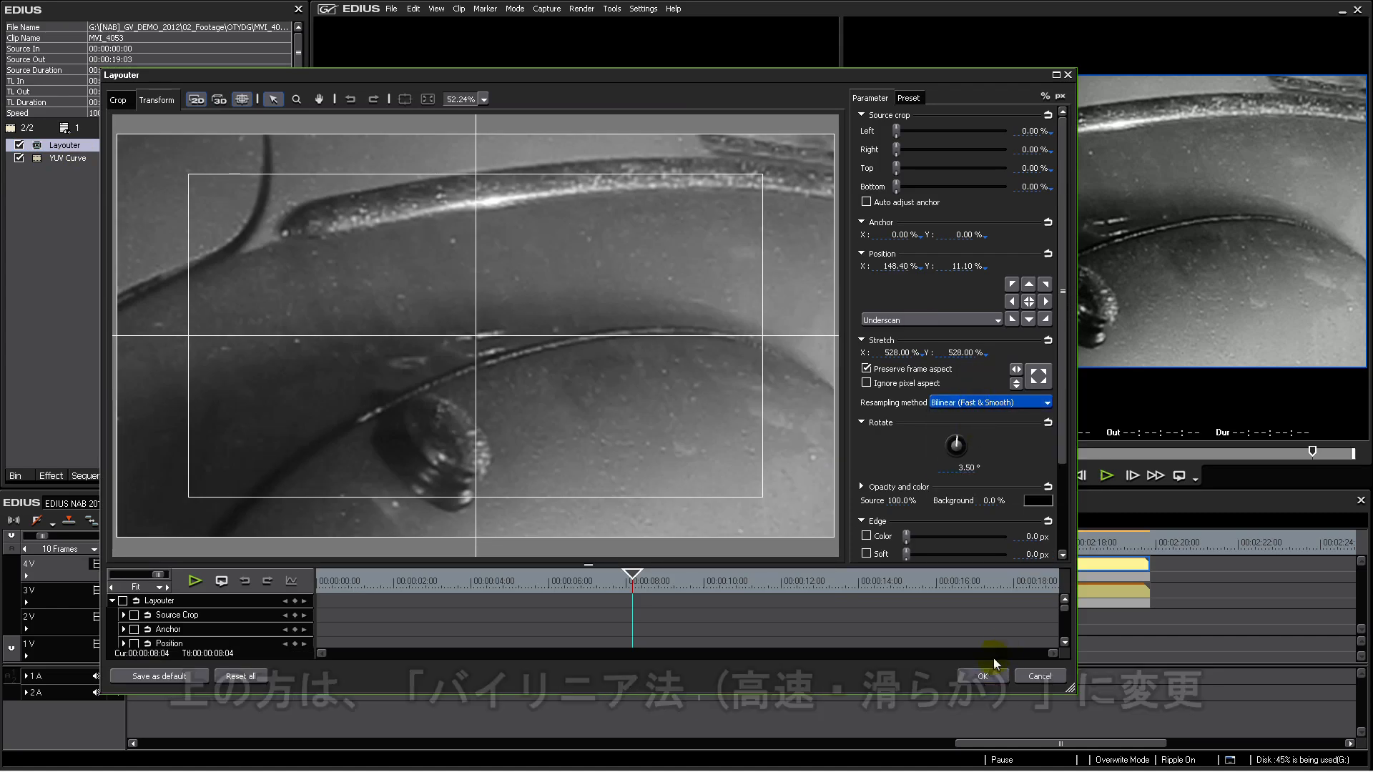
click(979, 676)
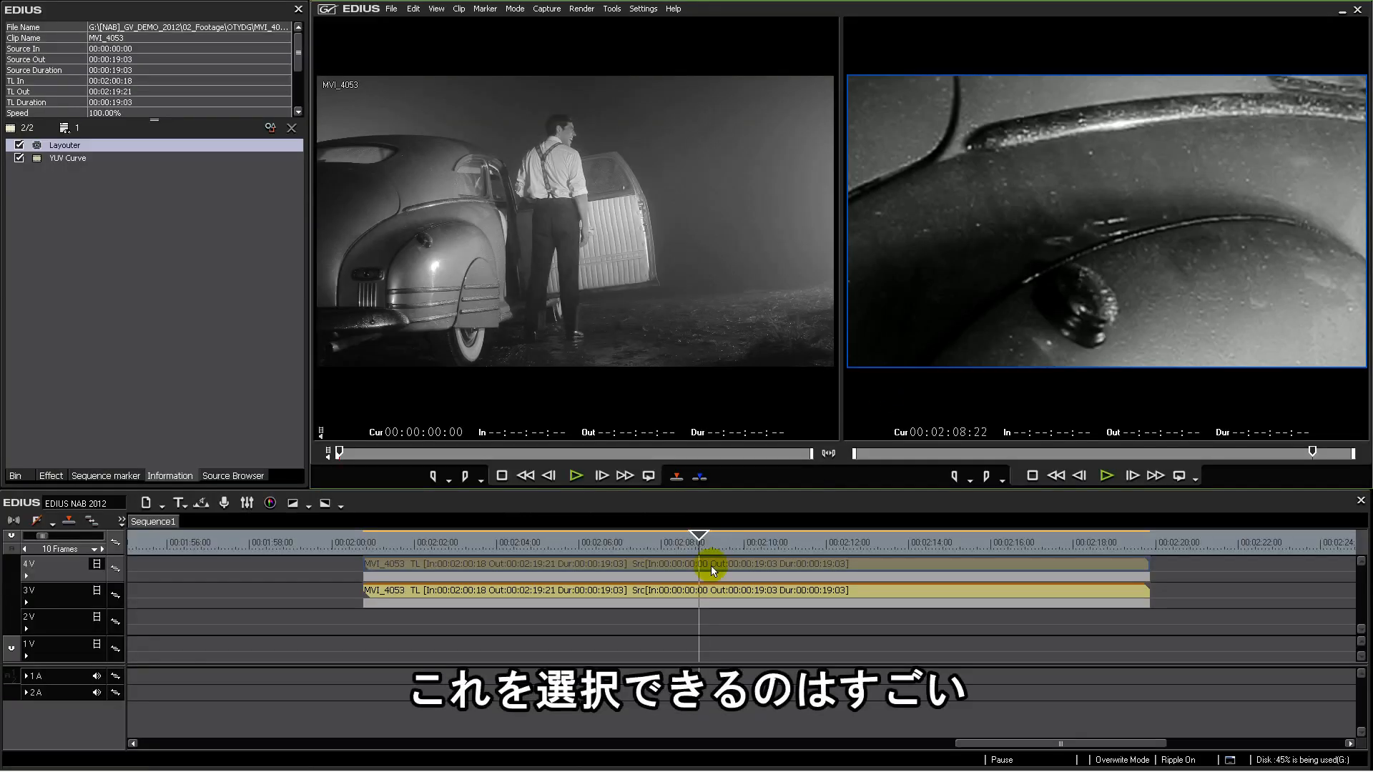
Step: Set the Layouter resampling method of the MVI_4053 clip on track 4V to Area Average (Fast & Sharp)
click(712, 570)
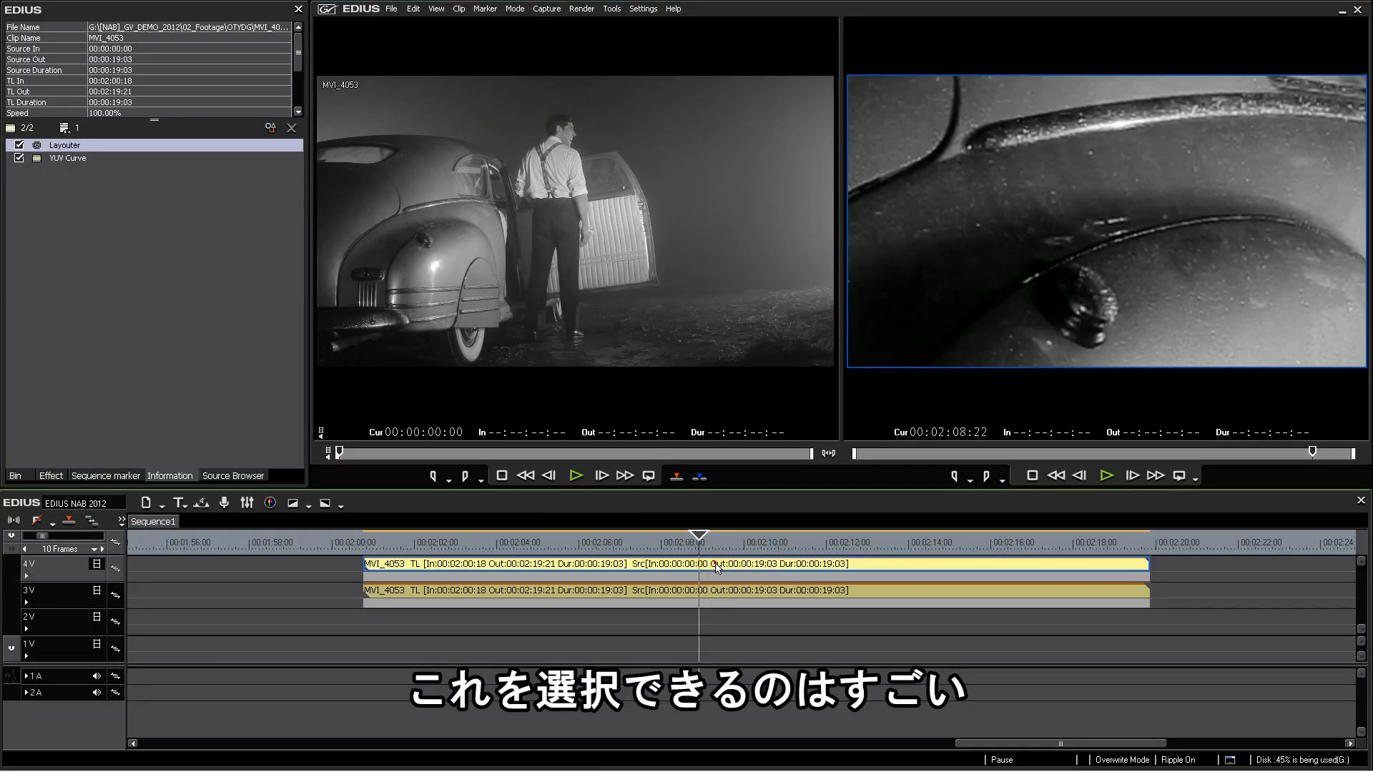
click(59, 147)
double_click(60, 147)
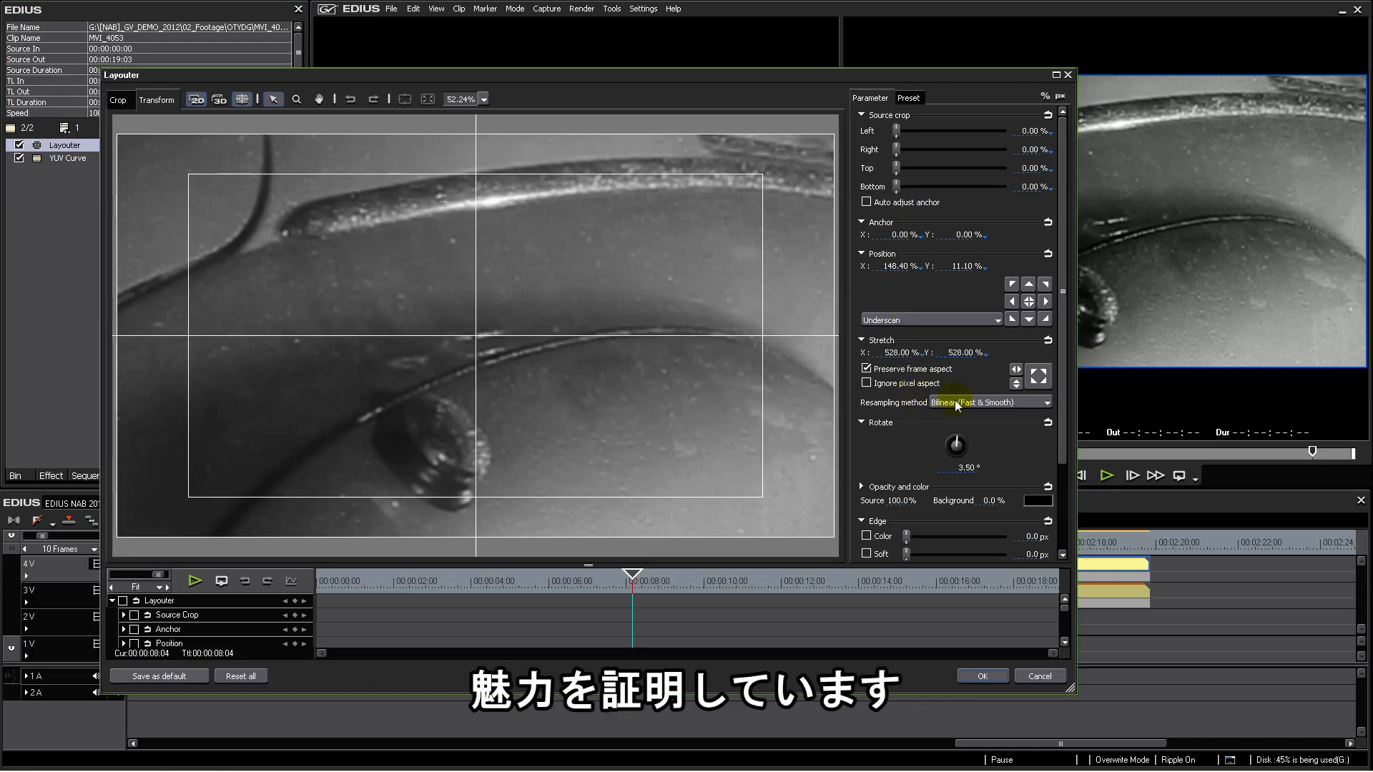
click(992, 404)
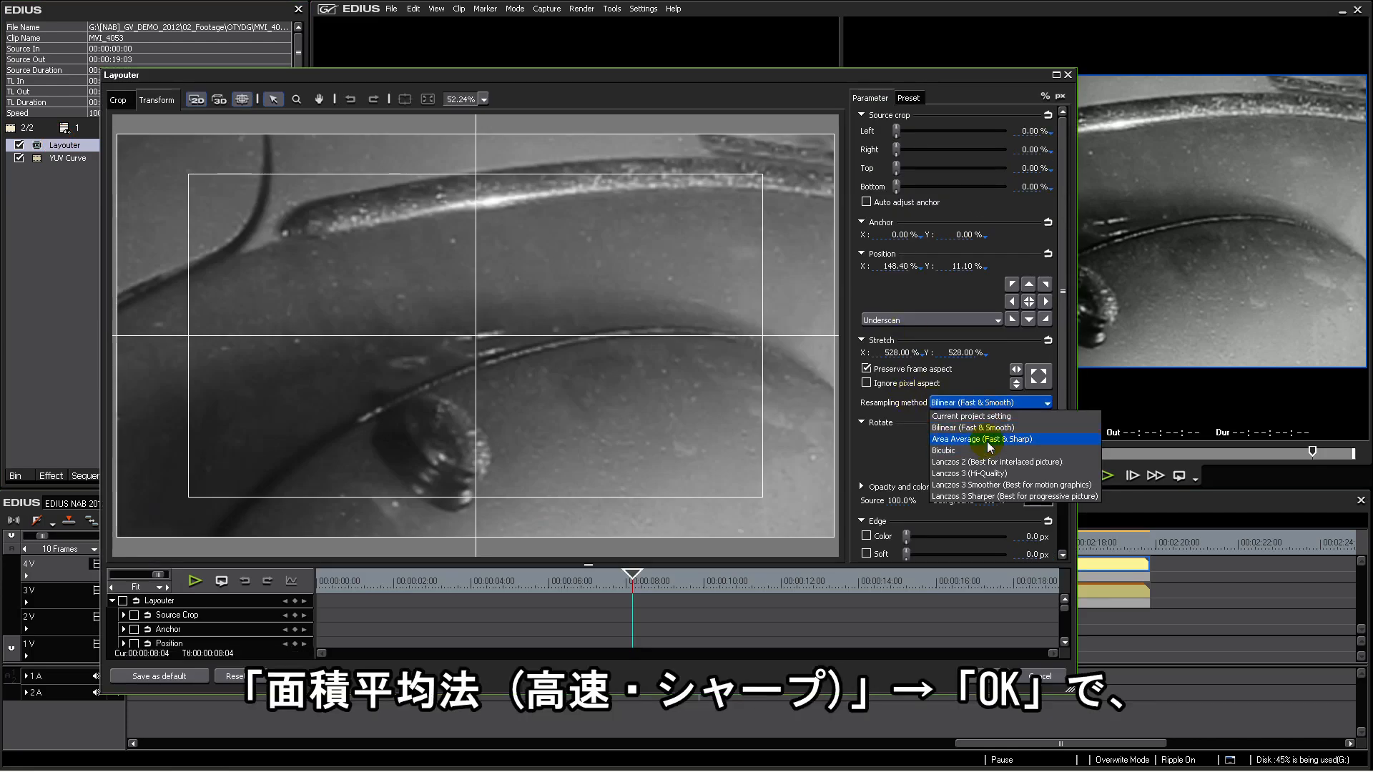
click(990, 439)
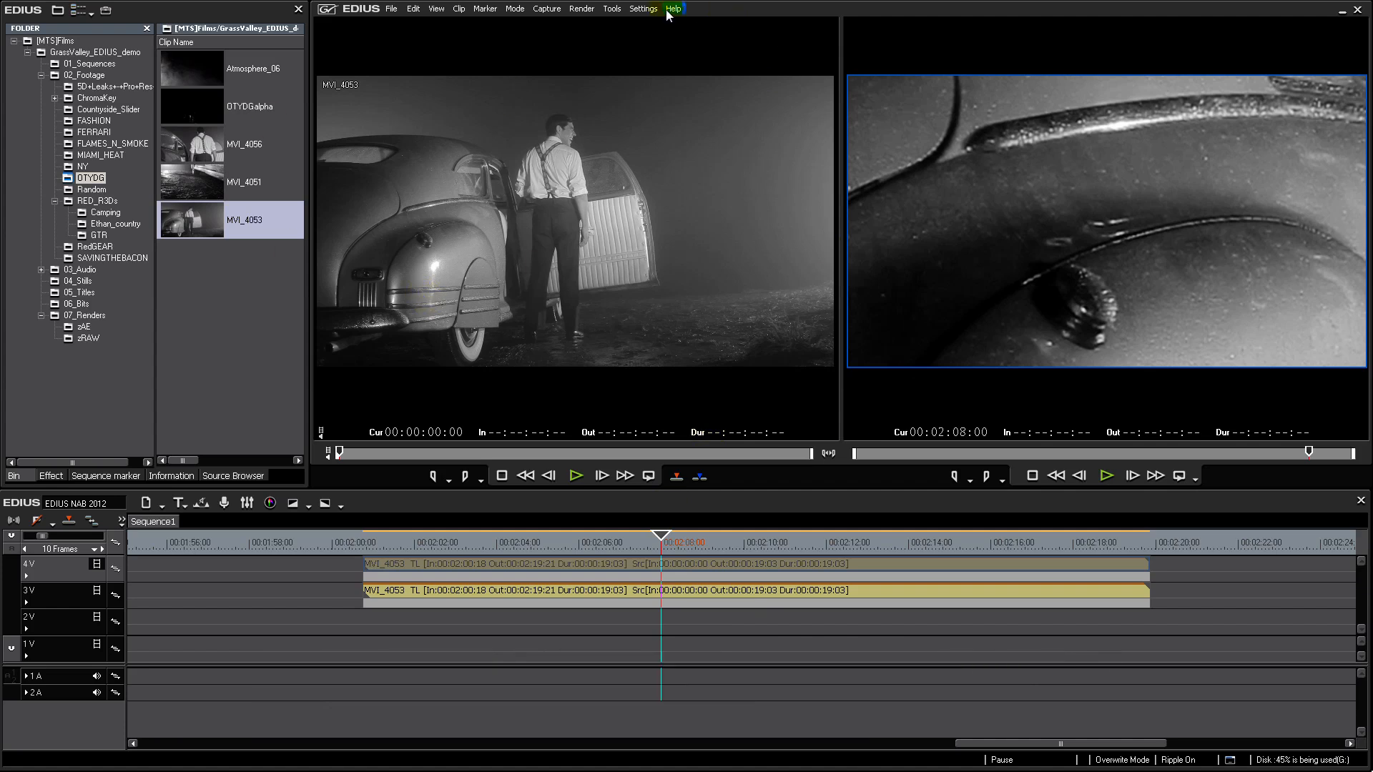
Step: Set the current project's video quantization bit rate to 10bit and show the available project resampling methods
click(643, 8)
click(700, 62)
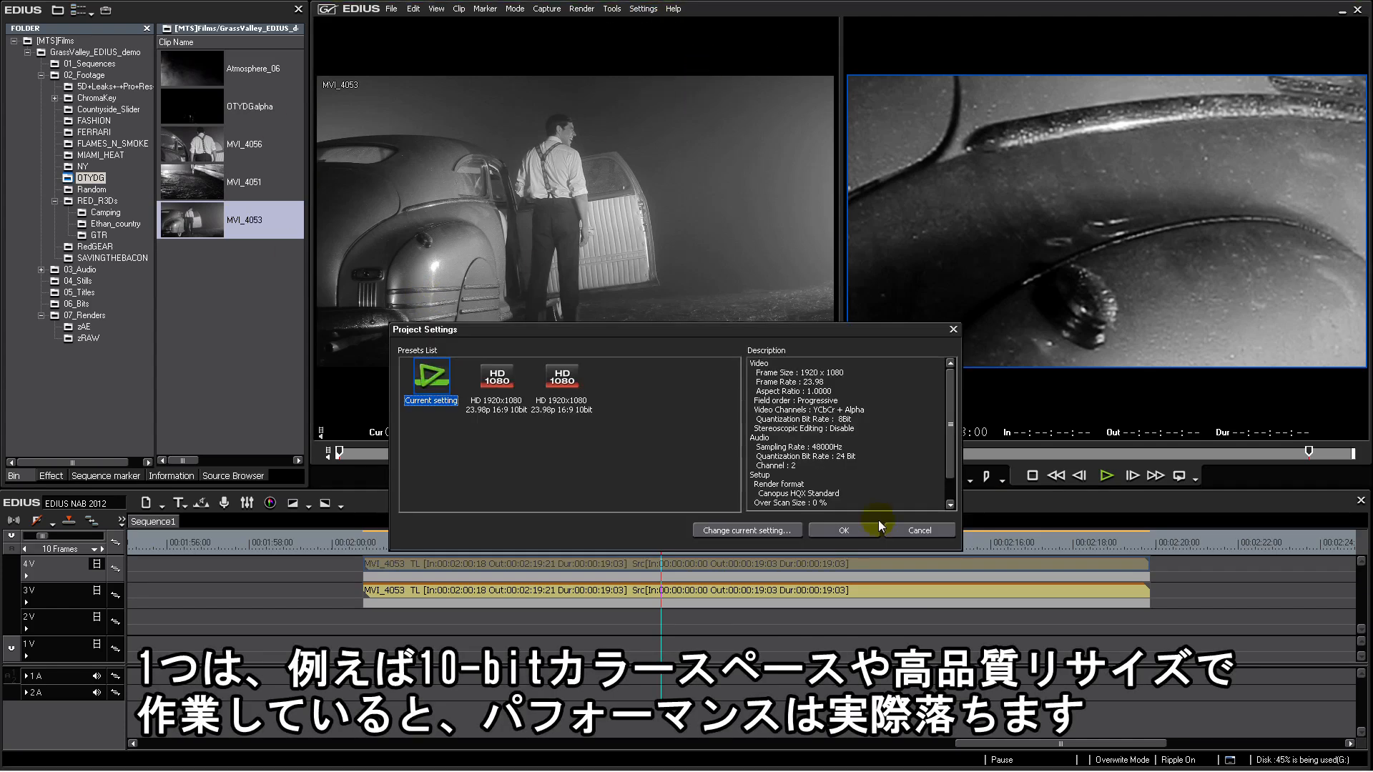
click(750, 531)
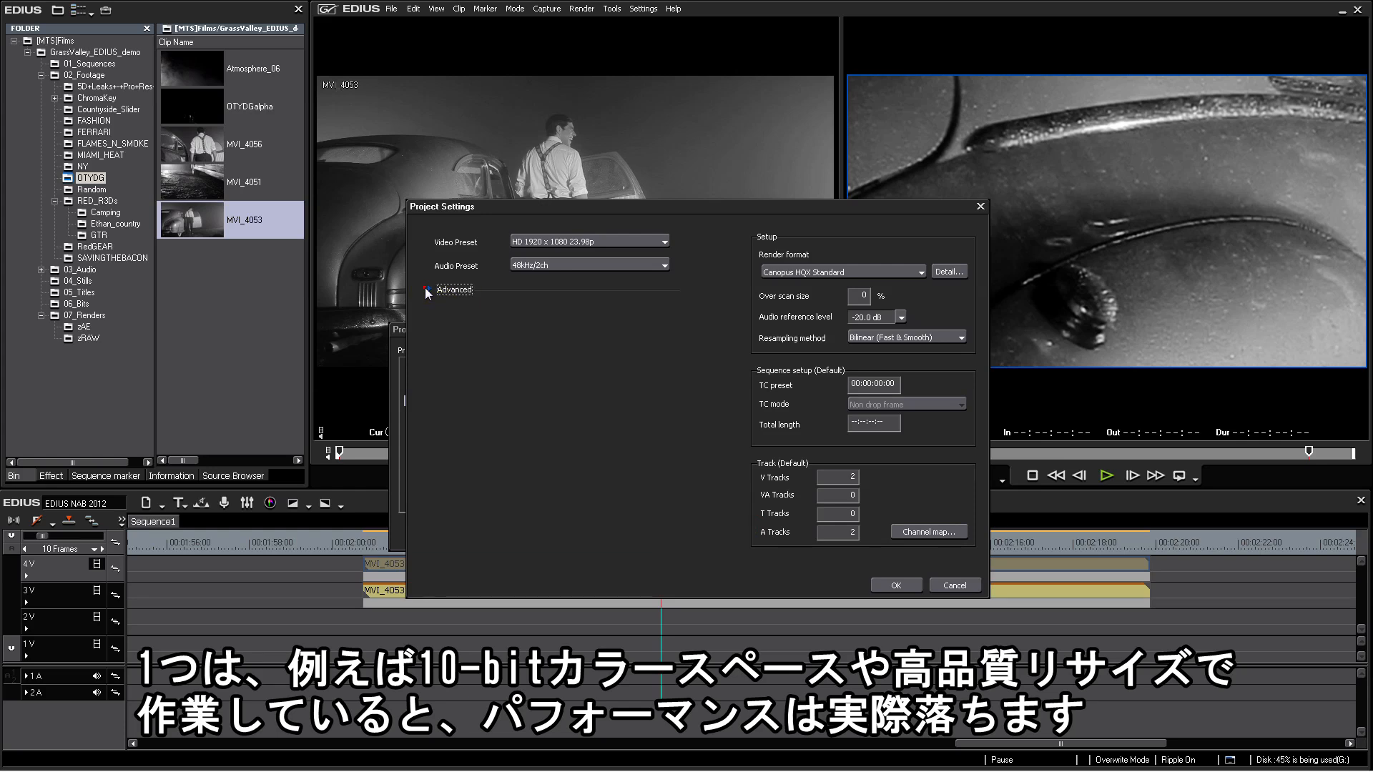
click(429, 289)
click(561, 447)
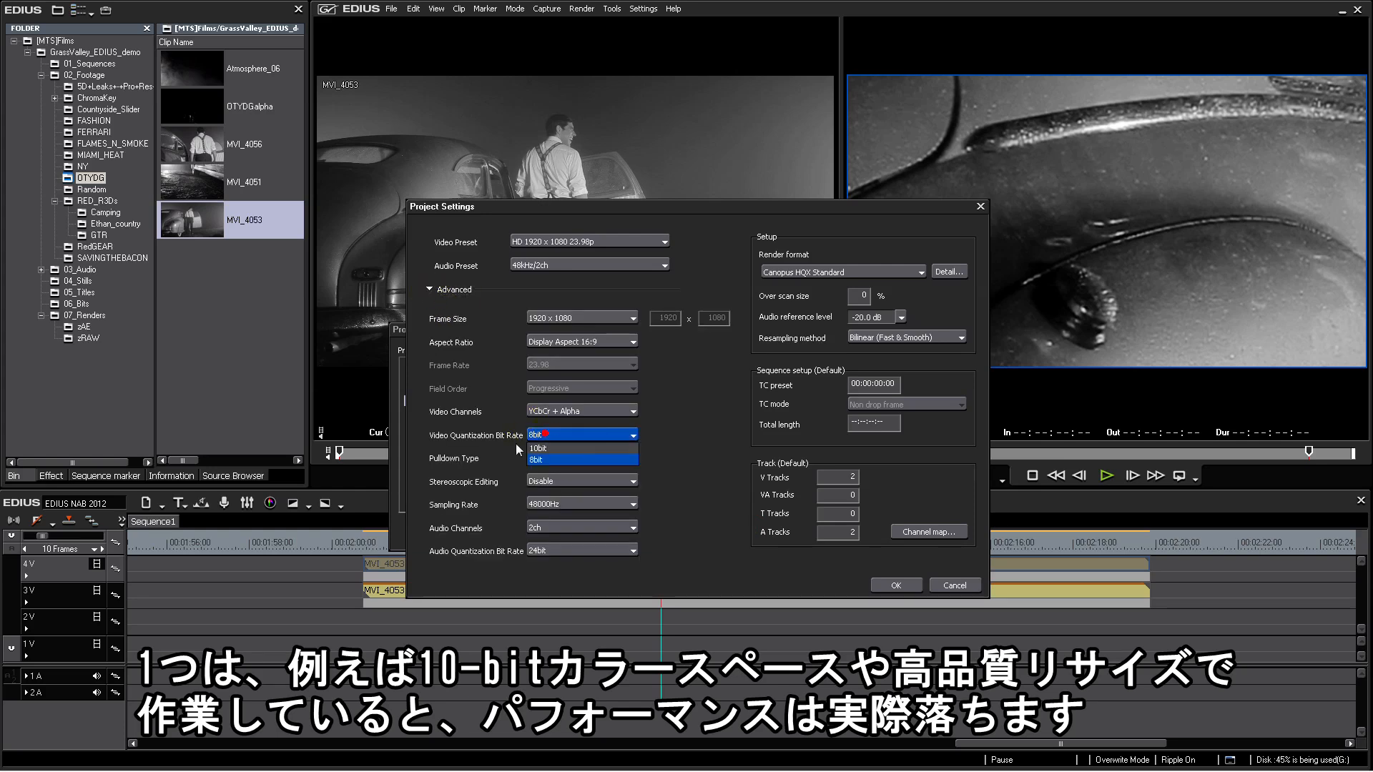
click(562, 449)
click(906, 337)
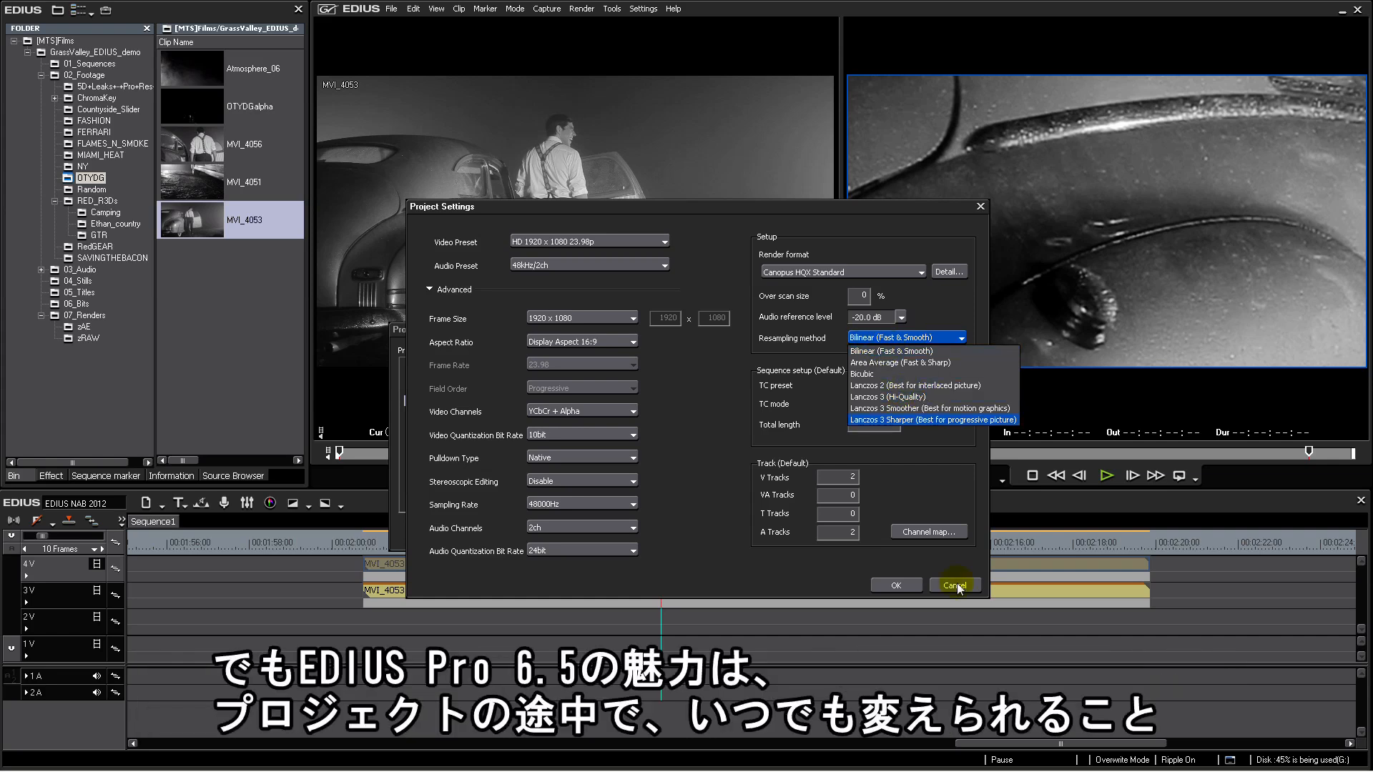
Step: Set the project's video quantization to 8bit, keep Bilinear (Fast & Smooth) resampling, apply it, and scrub the timeline back to about 00:02:04:21
click(604, 439)
click(599, 436)
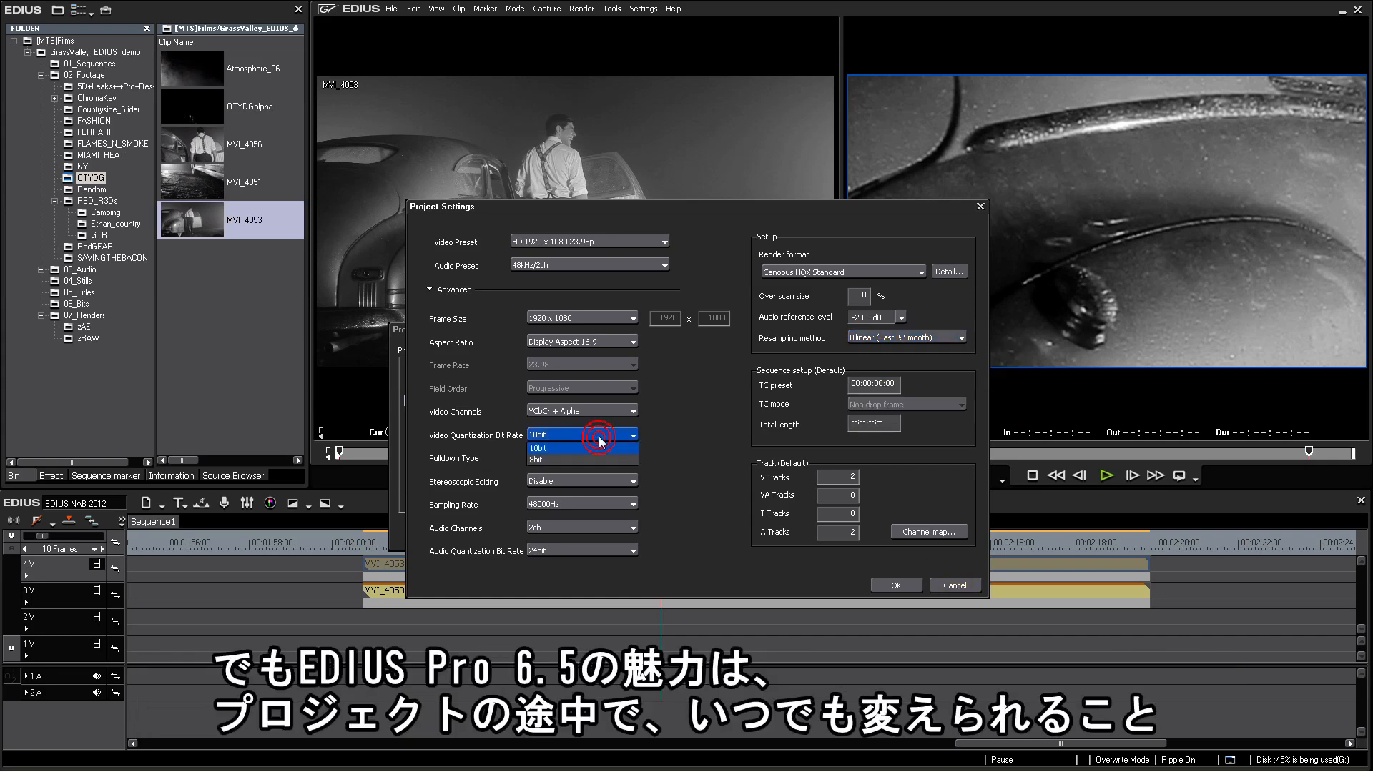
click(582, 460)
click(881, 338)
click(873, 341)
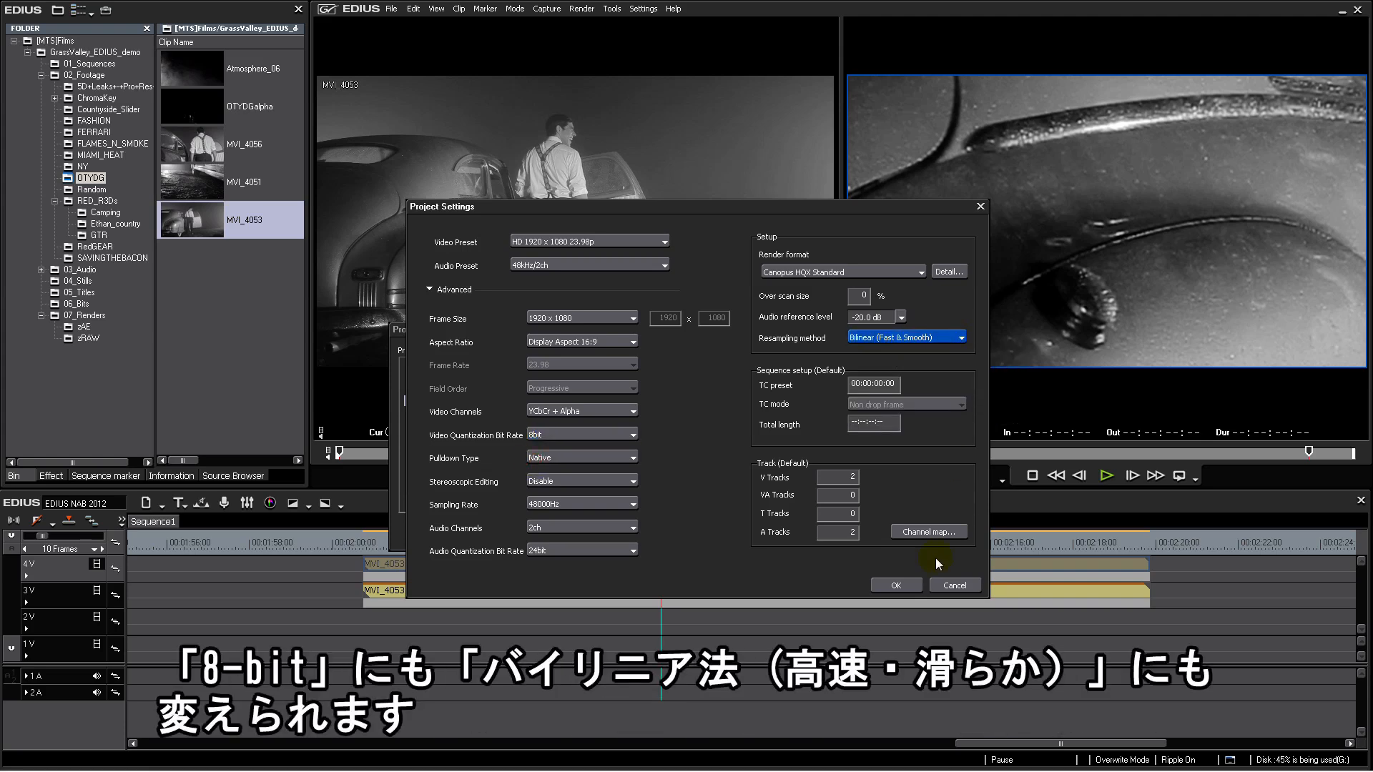
click(895, 585)
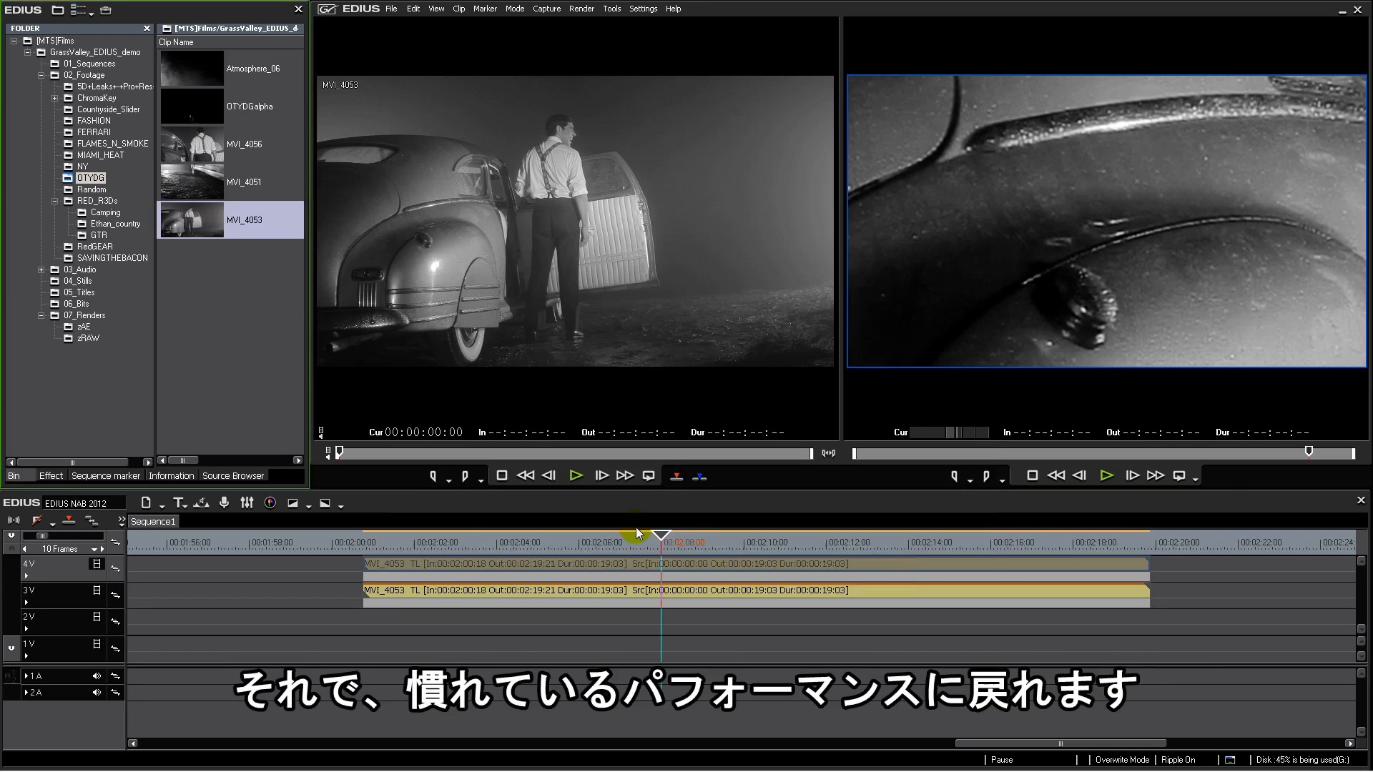
drag(661, 540, 536, 572)
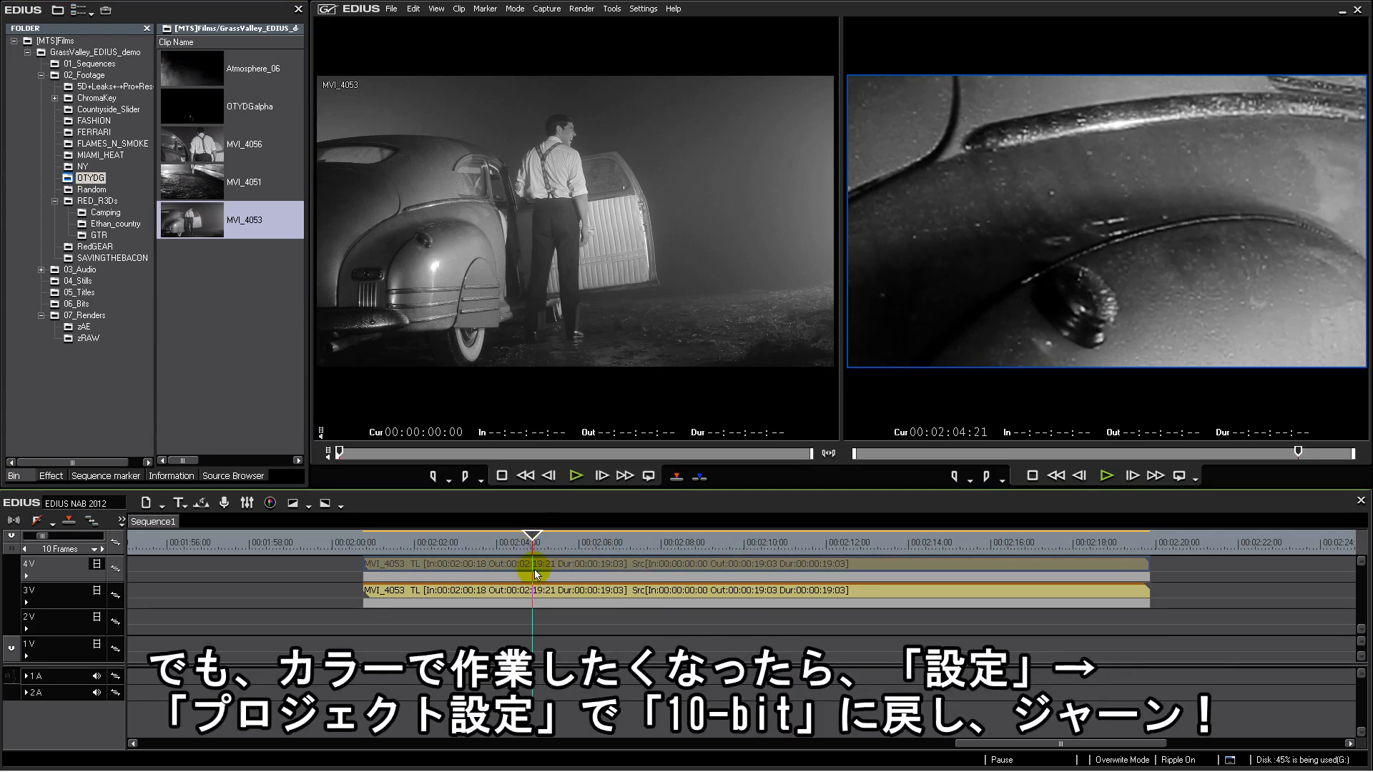
Step: Reopen the advanced settings of the current project and set the video quantization bit rate to 10bit
click(642, 8)
click(672, 63)
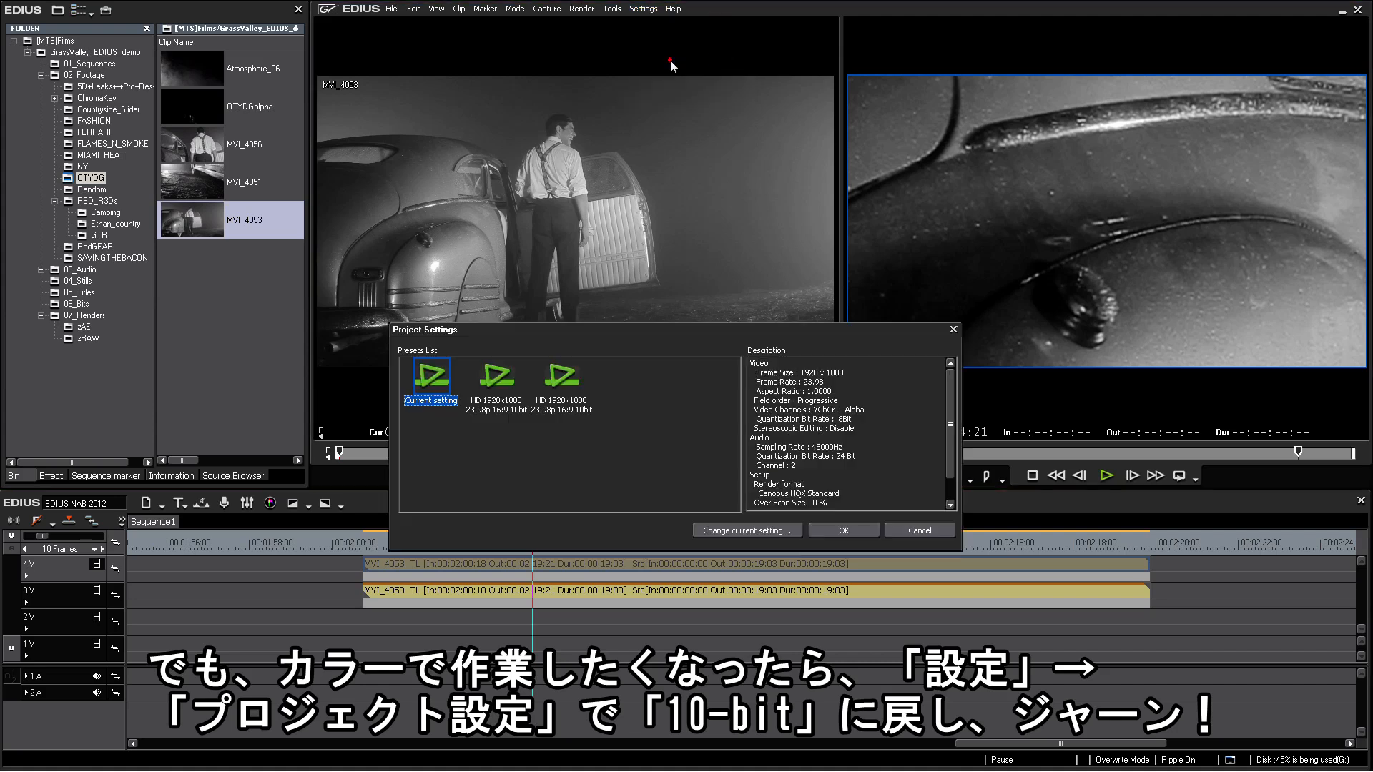
click(747, 524)
click(430, 289)
click(569, 434)
click(579, 446)
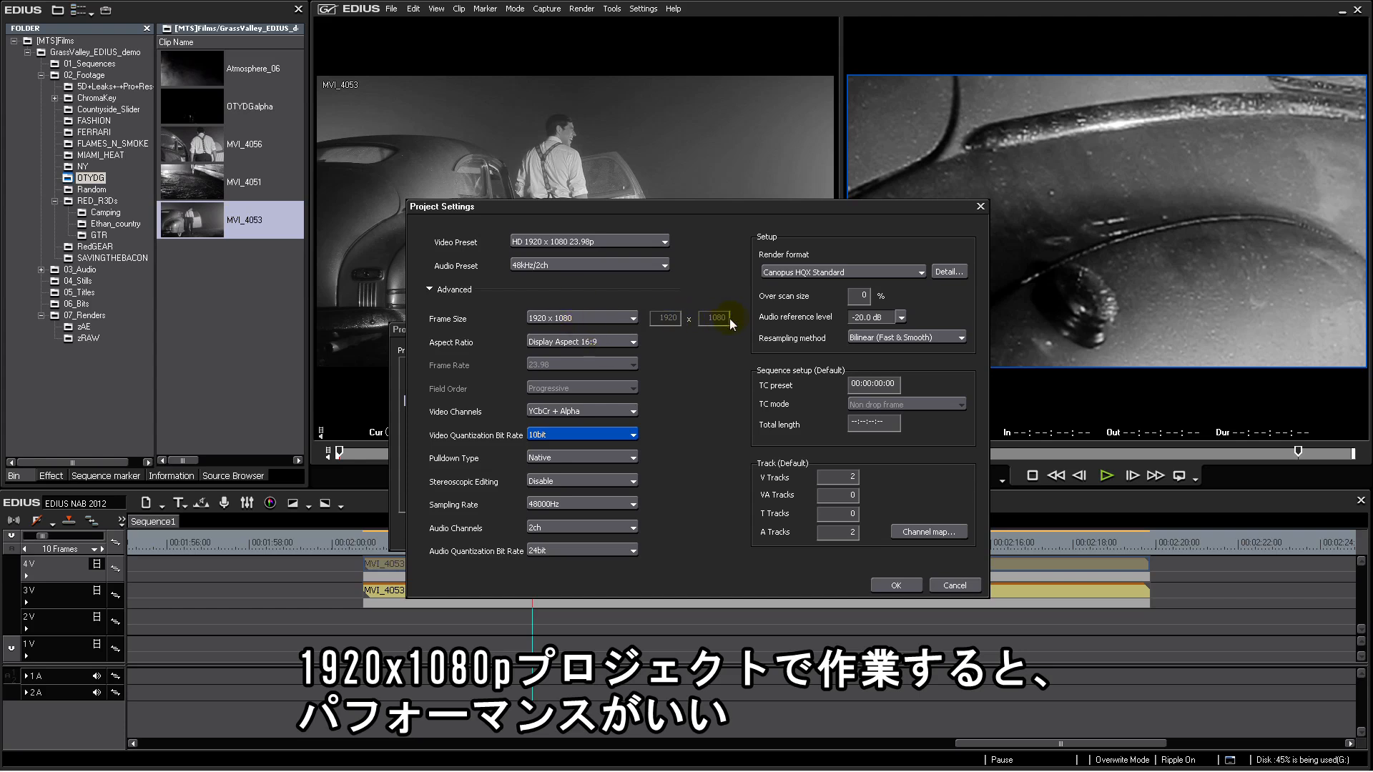
Step: Set the project frame size to Custom at 1920 x 1080, review the bit rate and resampling choices, and apply the project settings
click(605, 316)
click(580, 469)
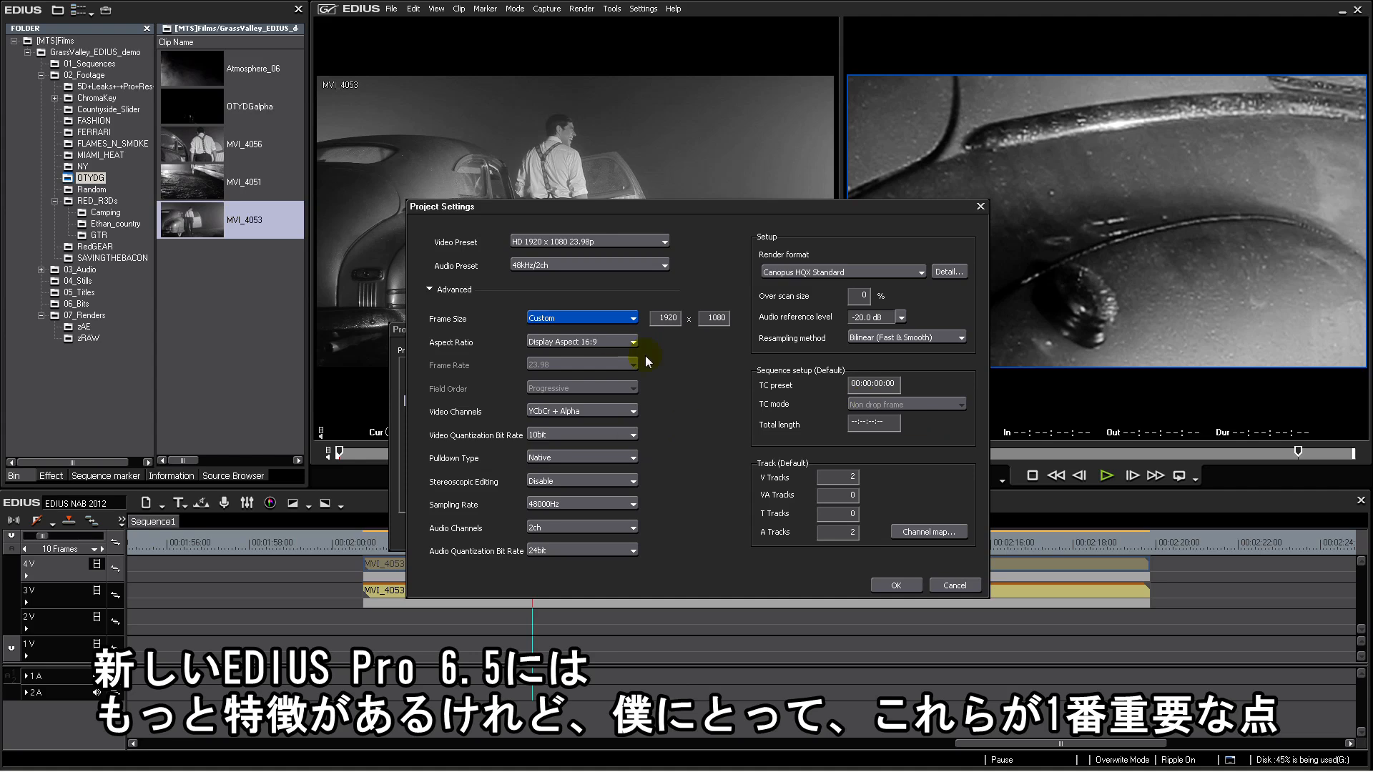
click(599, 435)
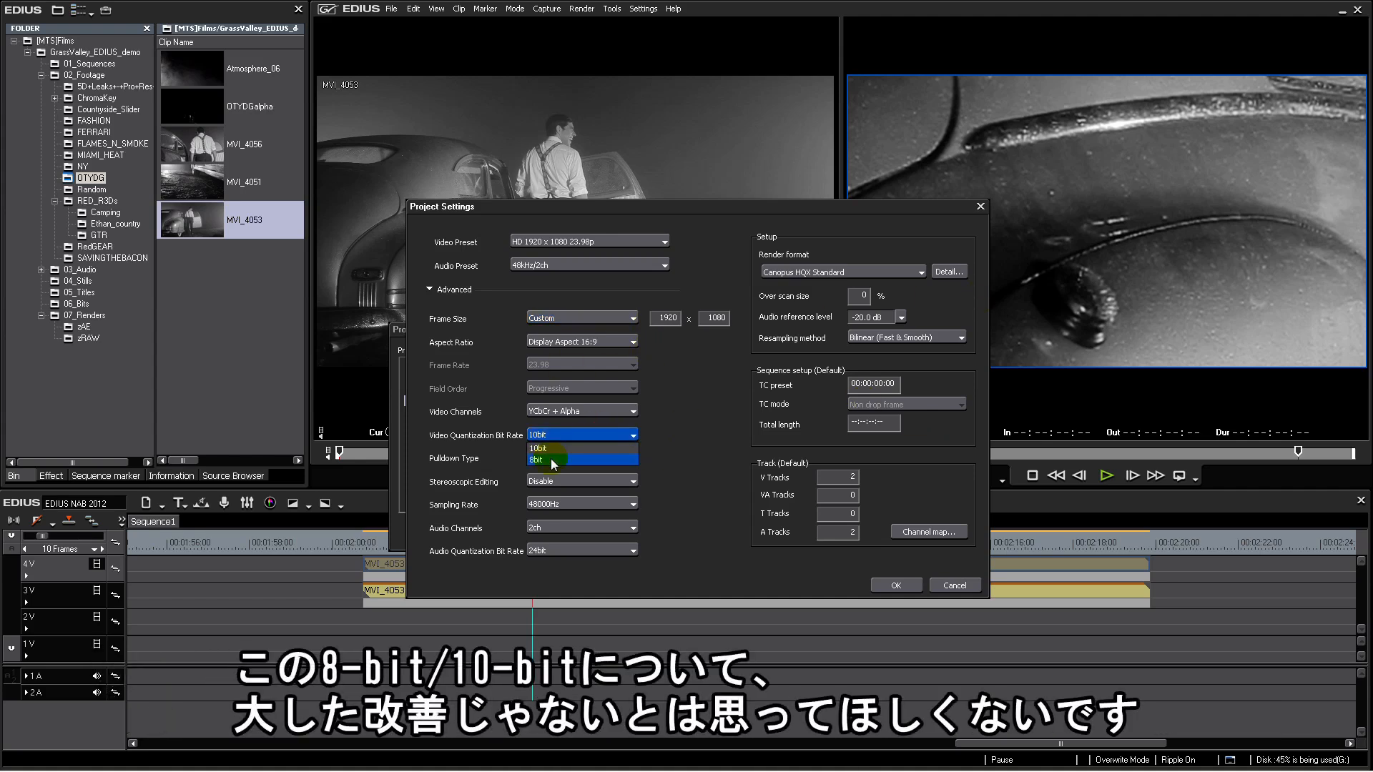
click(597, 437)
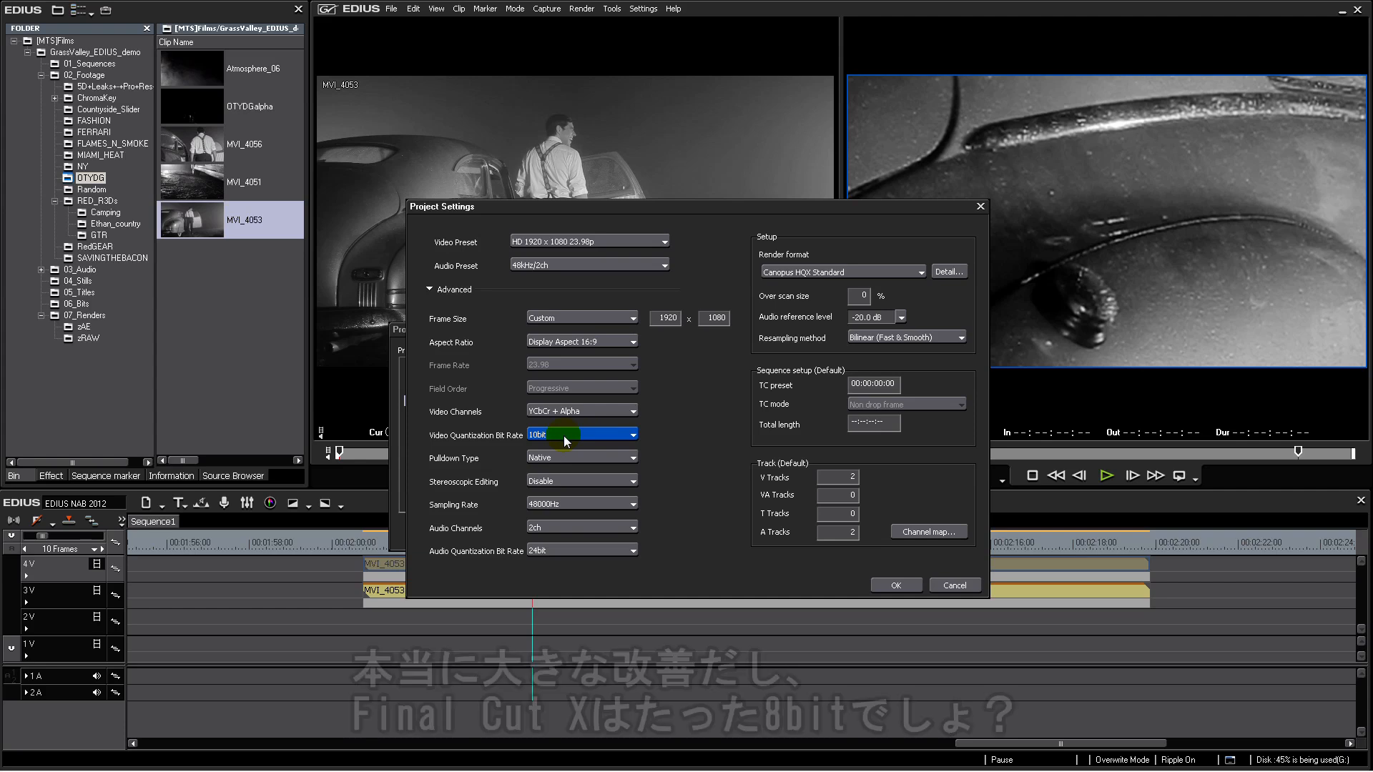
click(898, 337)
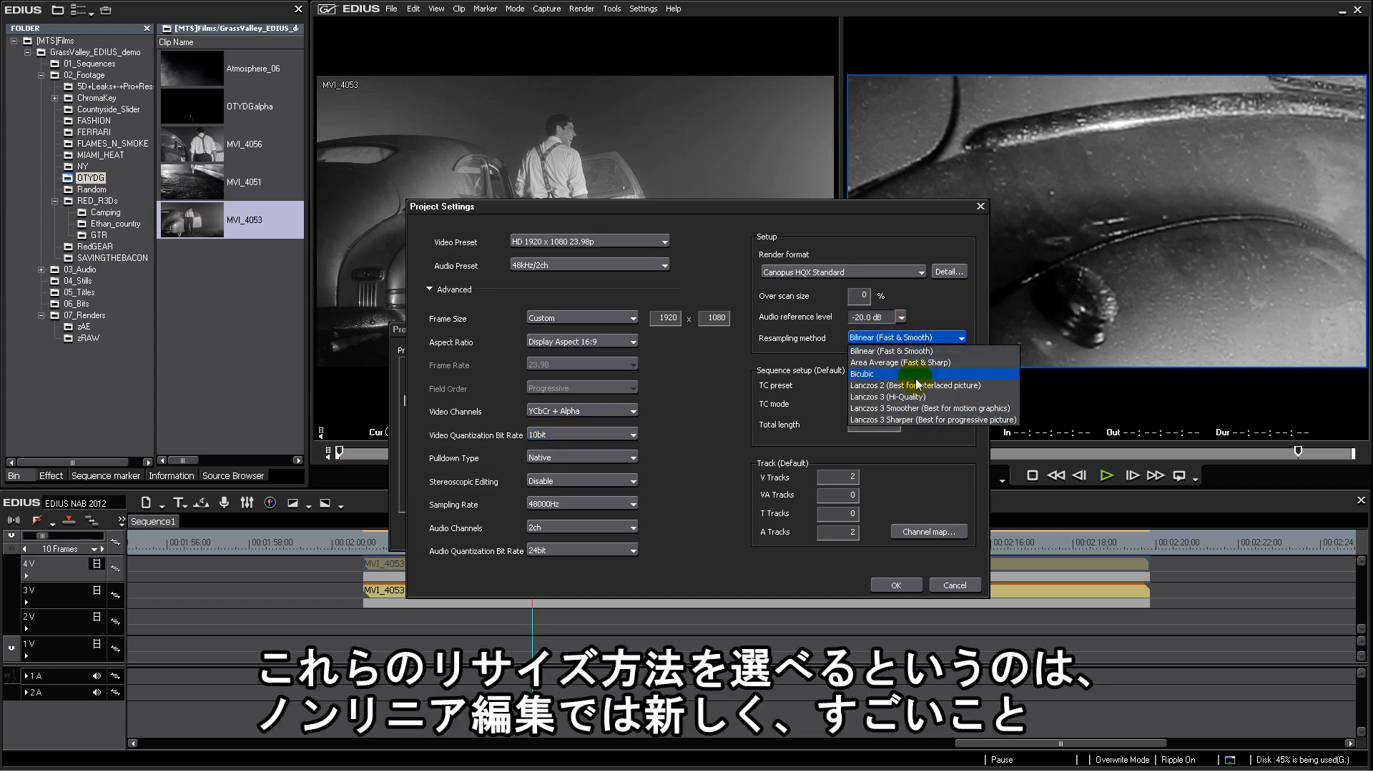
click(891, 338)
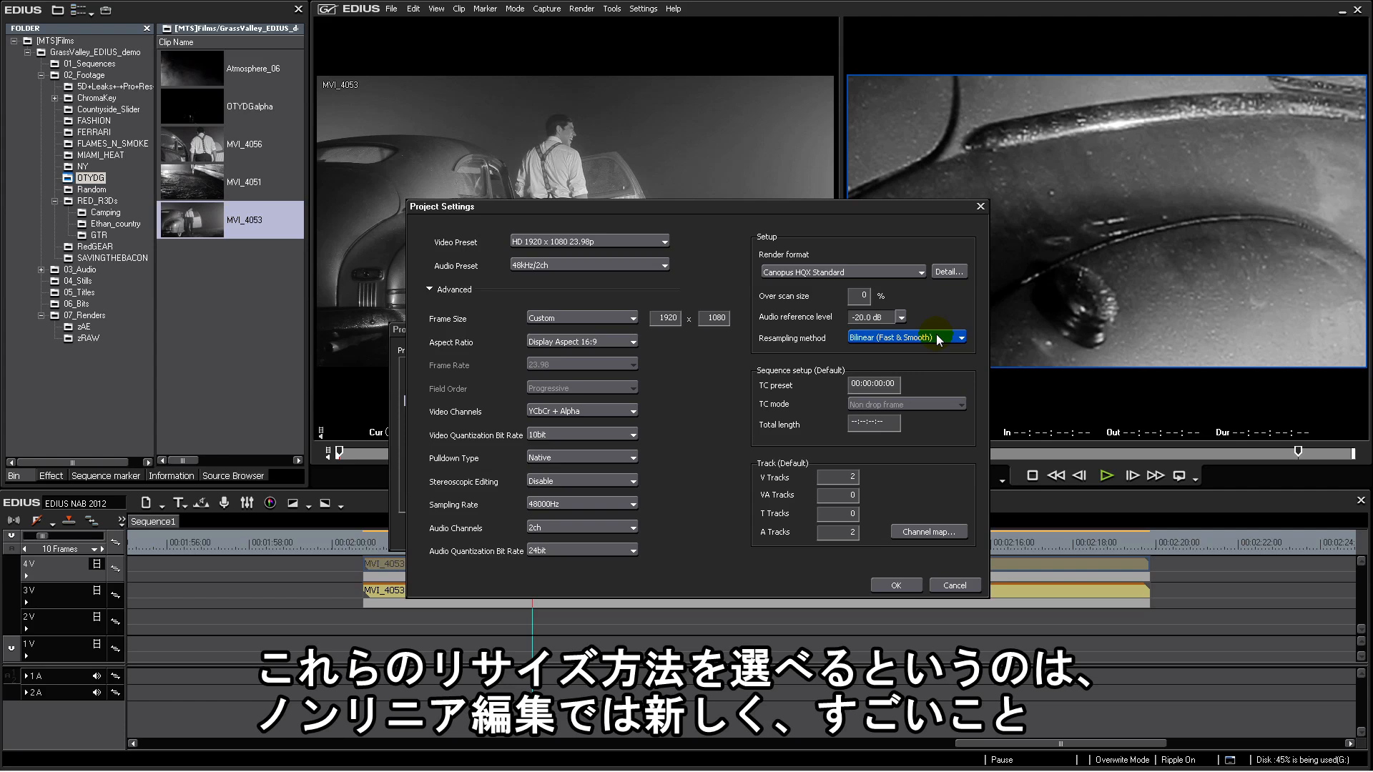
click(593, 317)
click(593, 316)
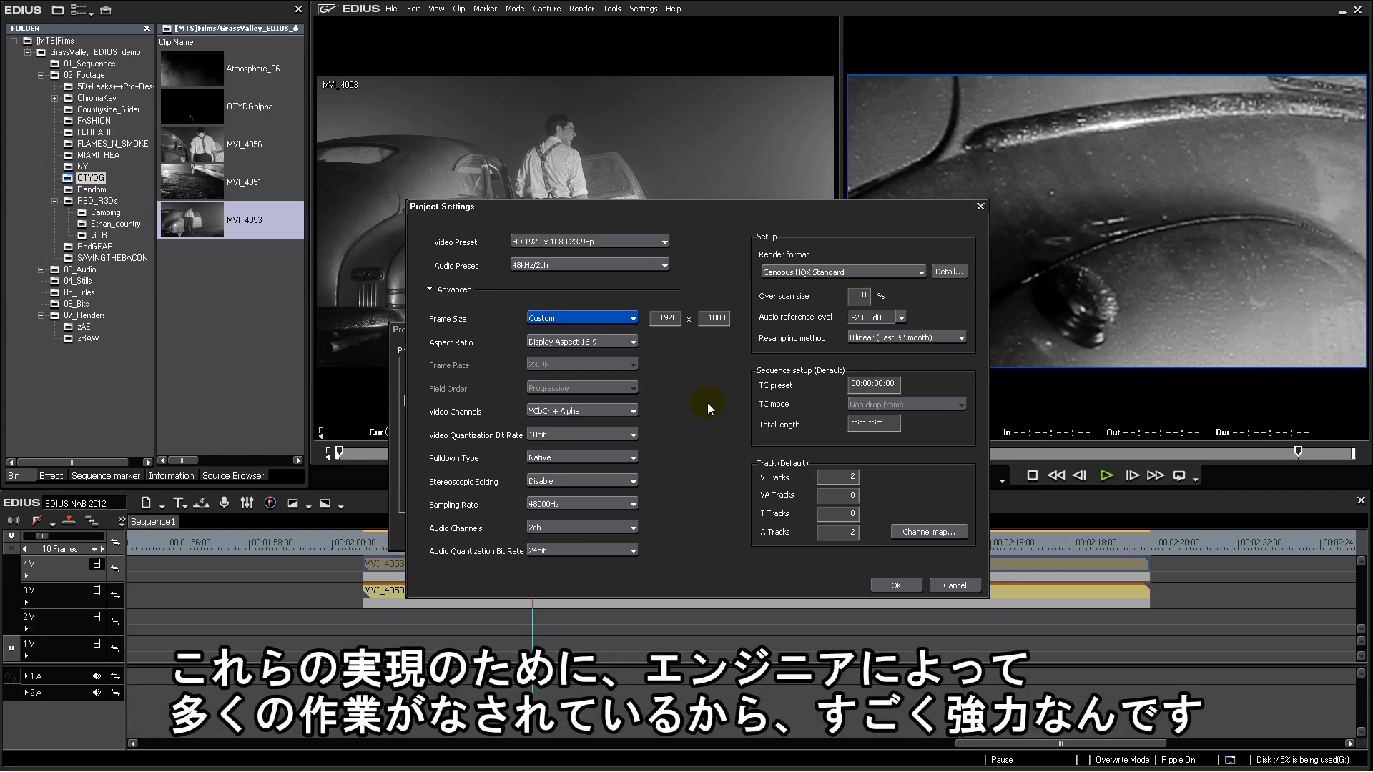
click(887, 586)
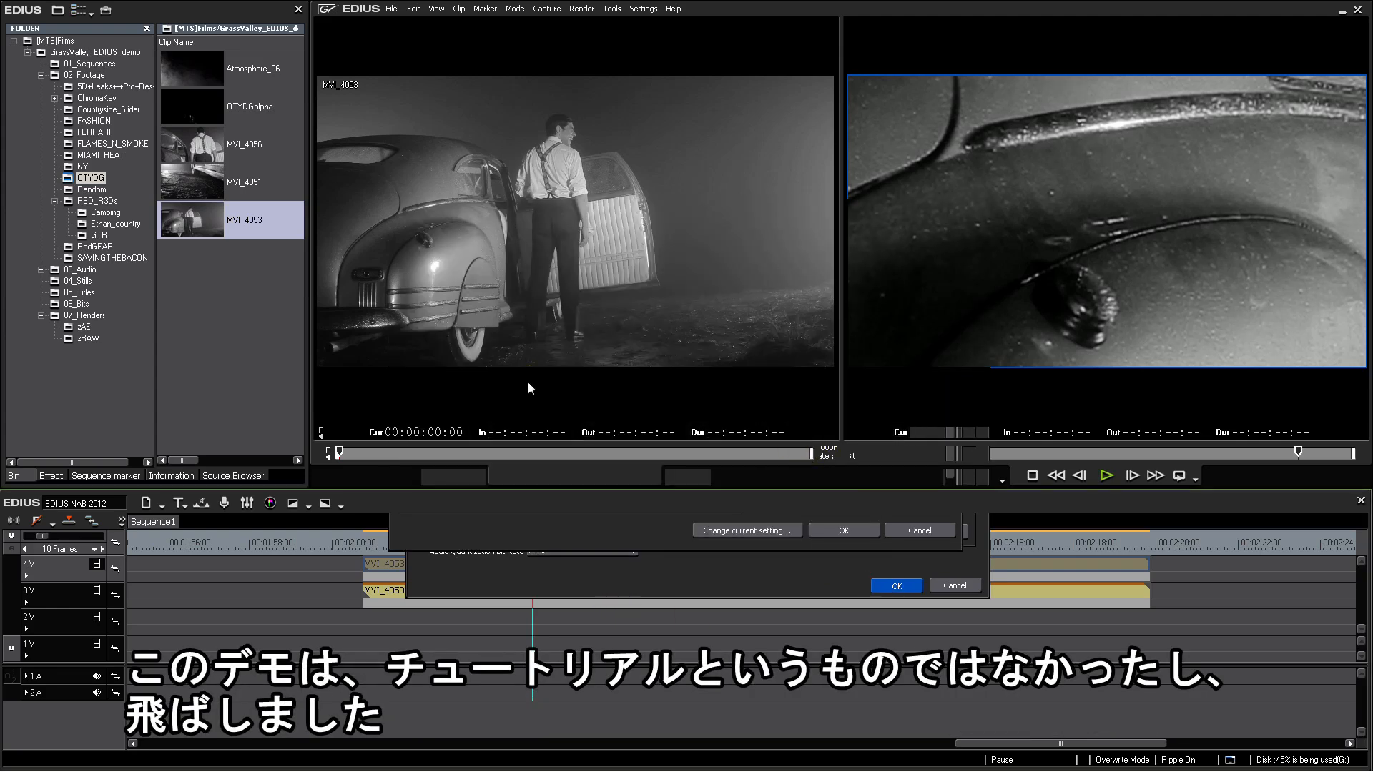